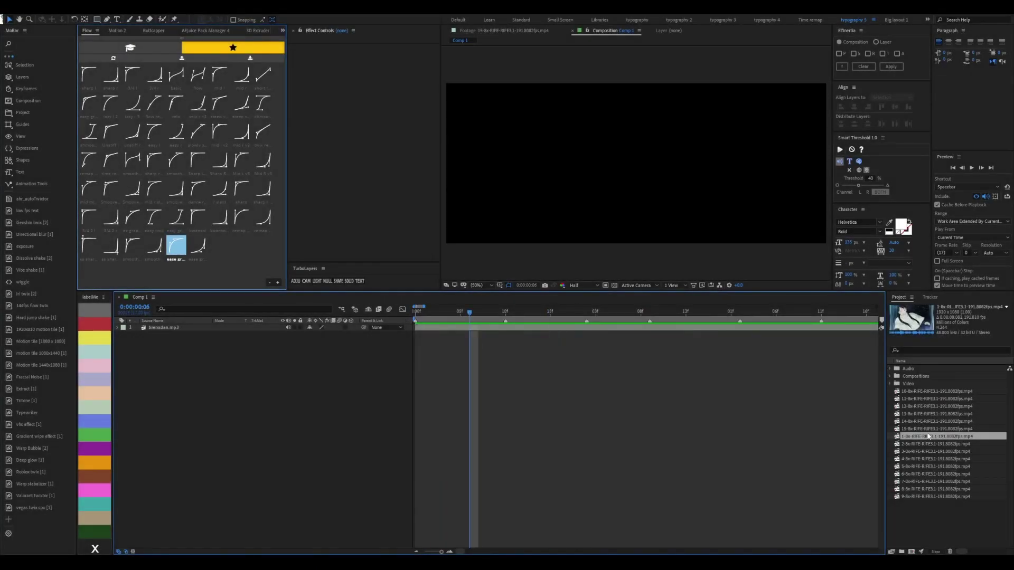
Add the first anime clip to Comp 1, precomposed with Twixtor, time remap and smoothly eased keys
{"action": "left_click_drag", "start_coordinate": [935, 436], "coordinate": [412, 329]}
{"action": "key", "text": "Return"}
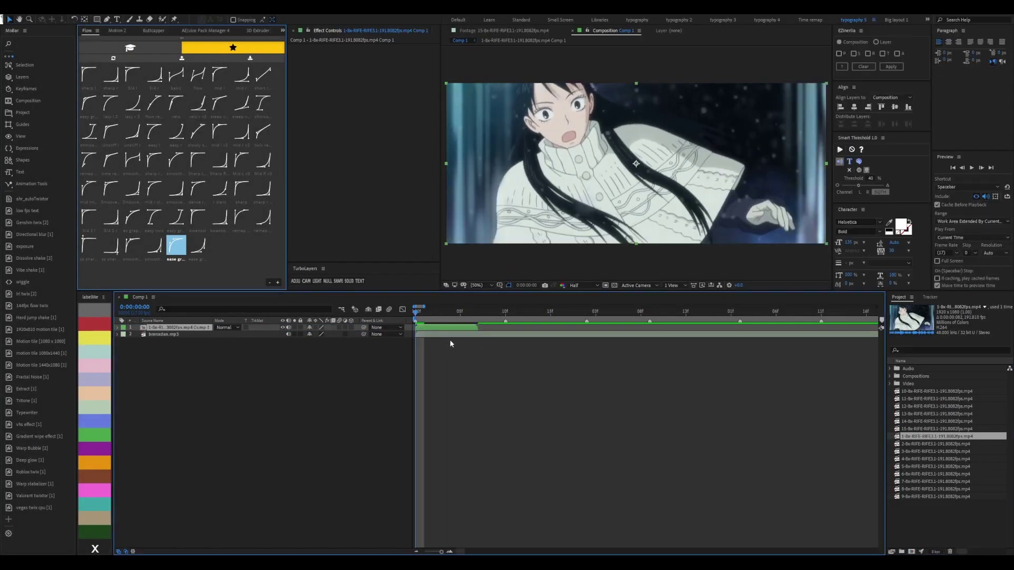
{"action": "key", "text": "ctrl+alt+shift+e"}
{"action": "key", "text": "ctrl+shift+c"}
{"action": "key", "text": "Return"}
{"action": "key", "text": "ctrl+alt+t"}
{"action": "left_click", "coordinate": [133, 245]}
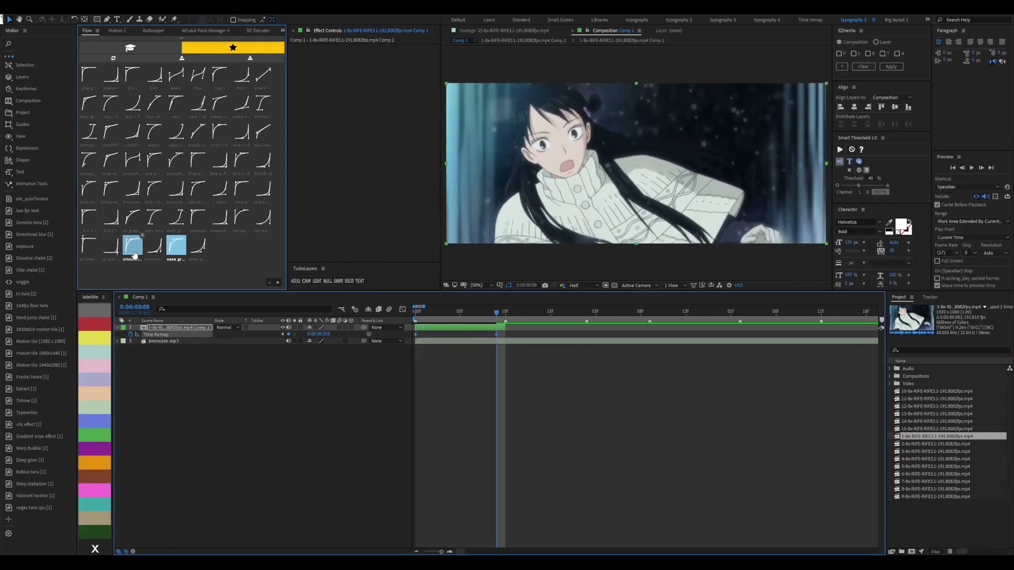
{"action": "key", "text": "Home"}
{"action": "key", "text": "space"}
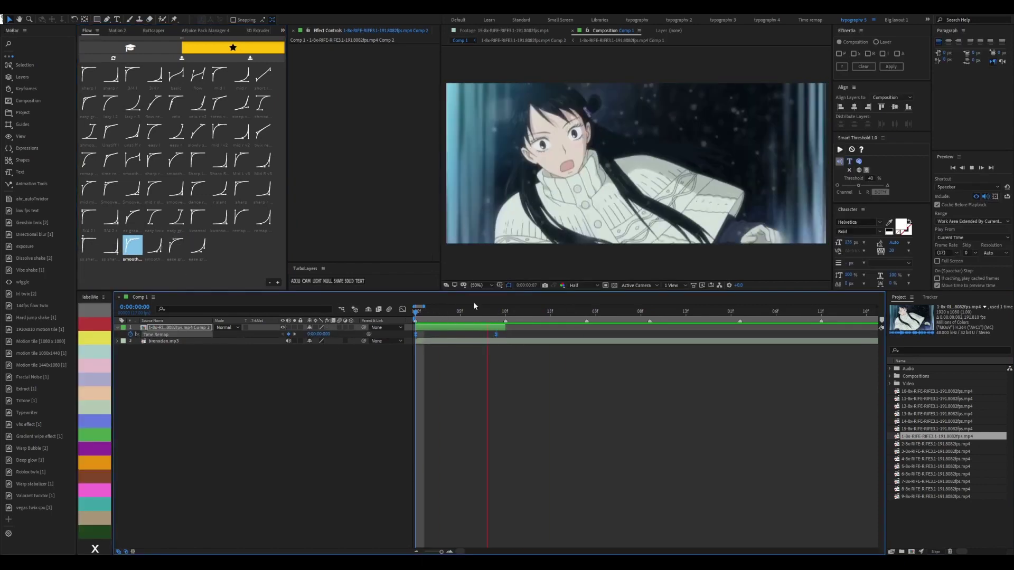
Add the second clip at frame 10, nested into Comp 2 with time remap and Twixtor
{"action": "left_click", "coordinate": [928, 445]}
{"action": "left_click_drag", "start_coordinate": [503, 320], "coordinate": [506, 323]}
{"action": "key", "text": "p"}
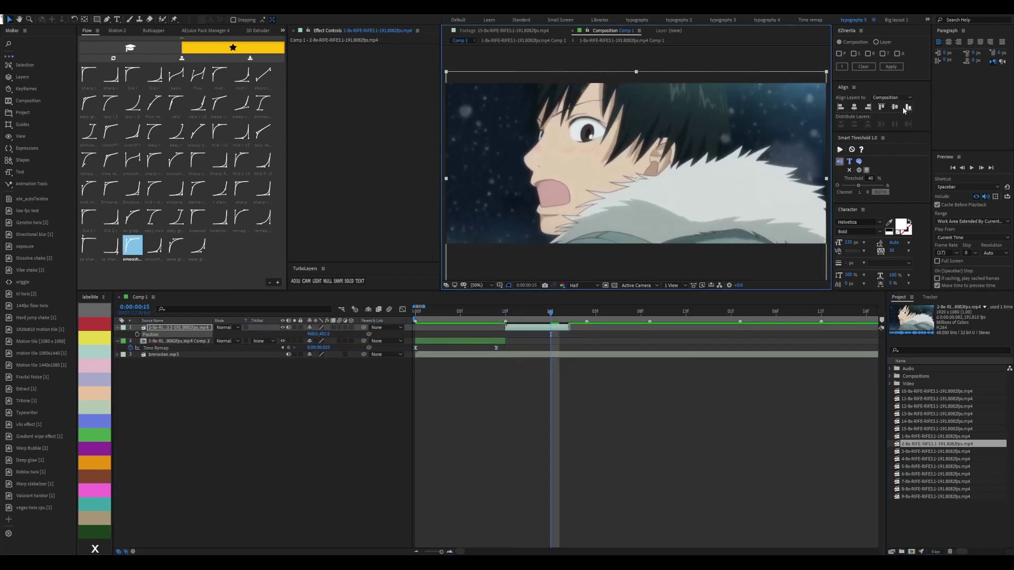
{"action": "key", "text": "ctrl+shift+c"}
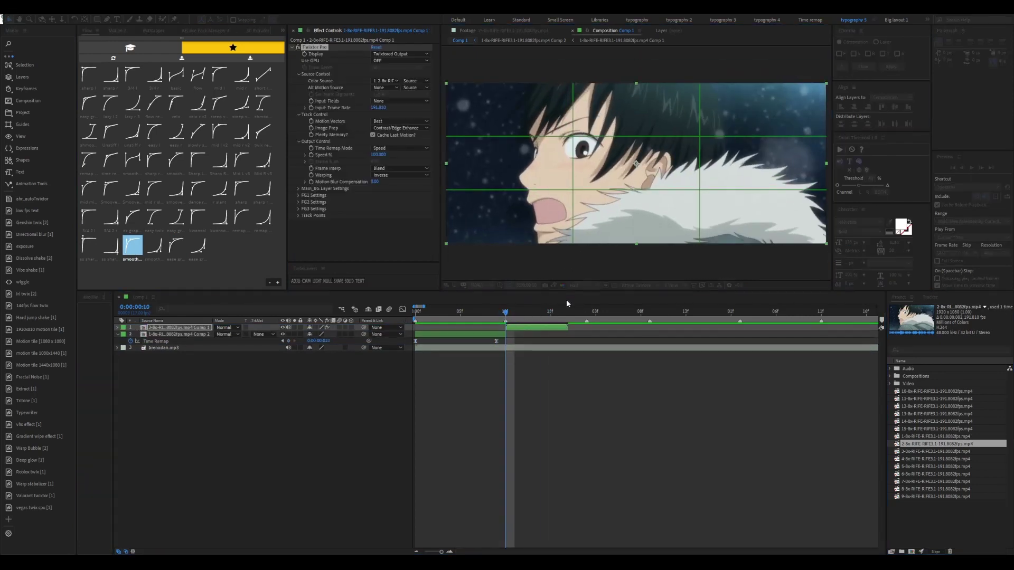
{"action": "key", "text": "Return"}
{"action": "key", "text": "ctrl+alt+t"}
{"action": "left_click", "coordinate": [577, 312]}
{"action": "key", "text": "space"}
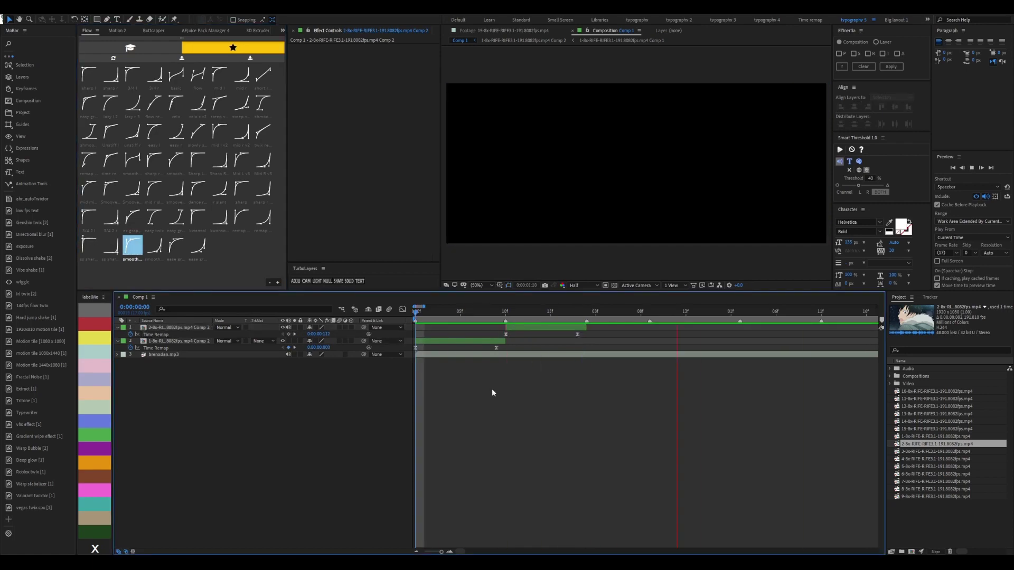
{"action": "key", "text": "space"}
Shift the first clip's time remap value later, then split it into four staggered copies
{"action": "left_click", "coordinate": [177, 341]}
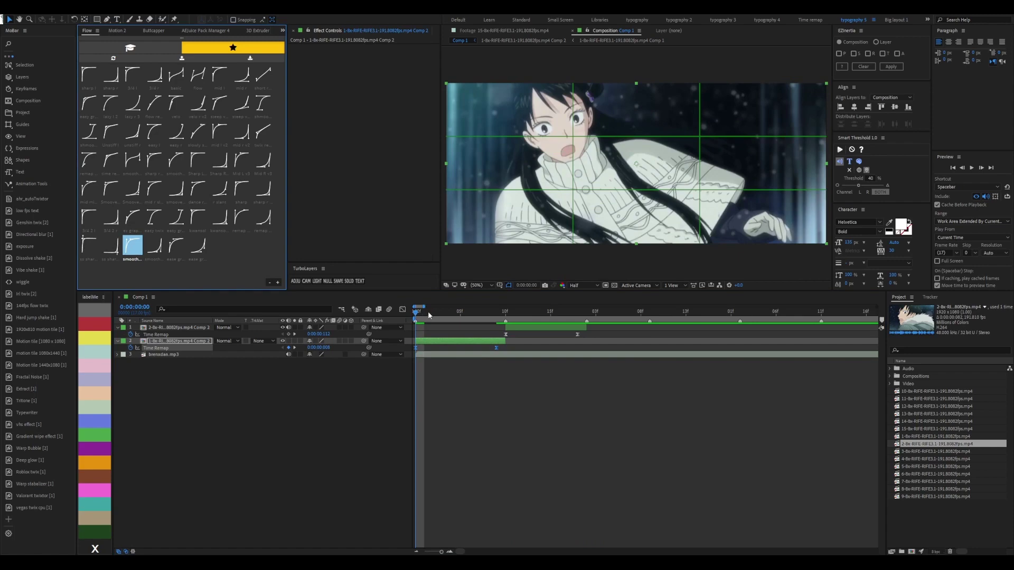
{"action": "left_click_drag", "start_coordinate": [317, 348], "coordinate": [316, 348]}
{"action": "key", "text": "space"}
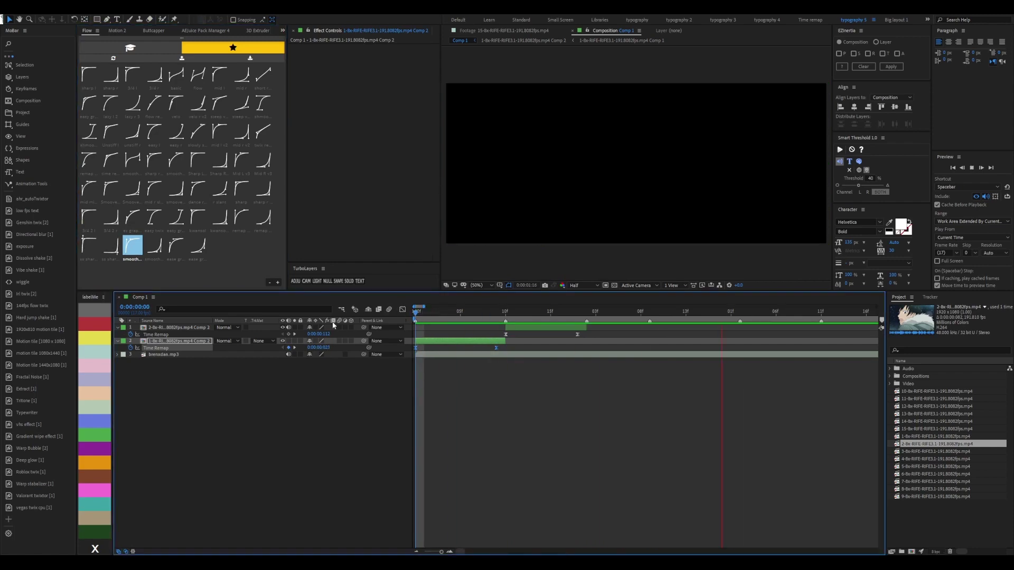
{"action": "key", "text": "space"}
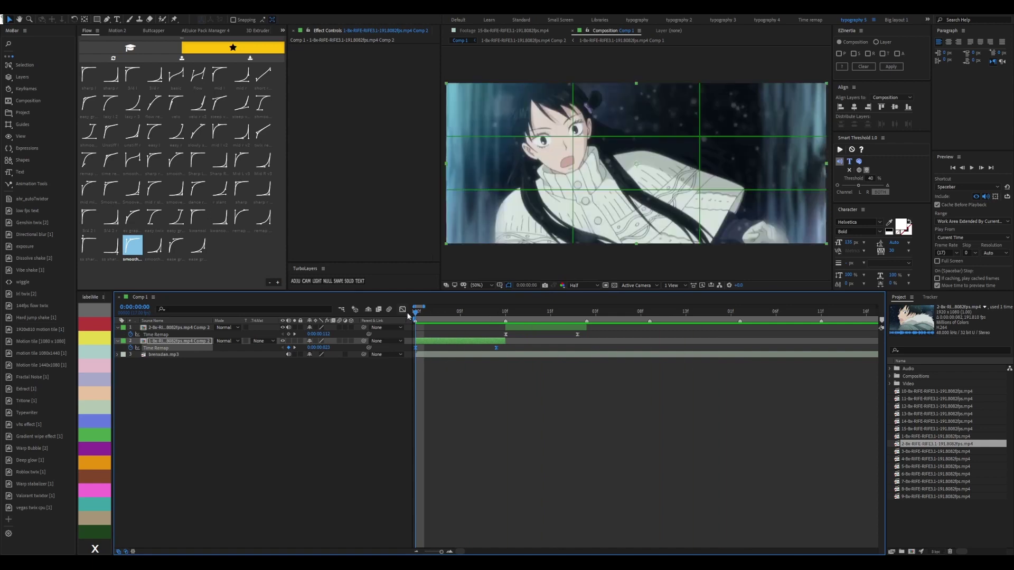
{"action": "key", "text": "space"}
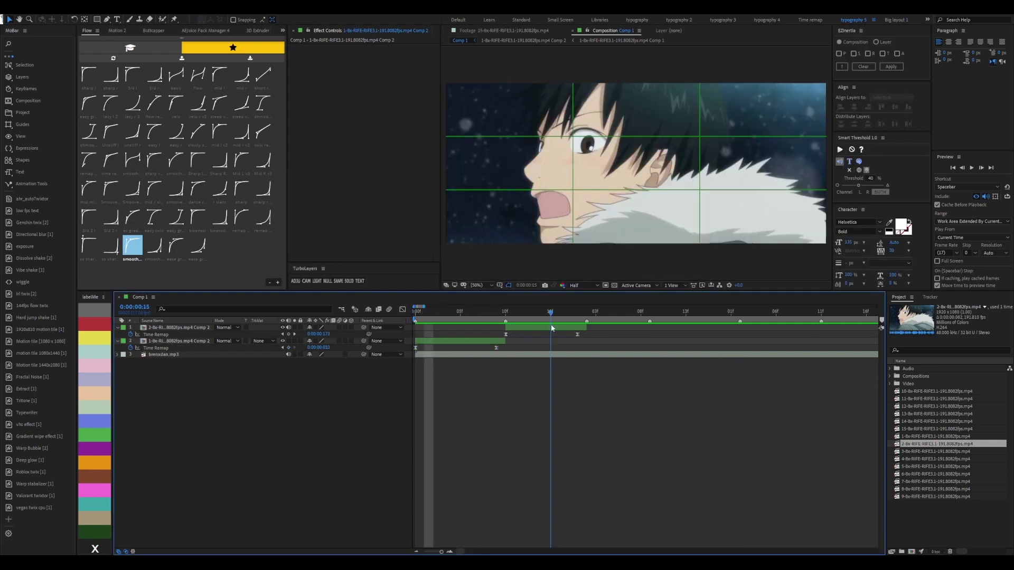
{"action": "key", "text": "space"}
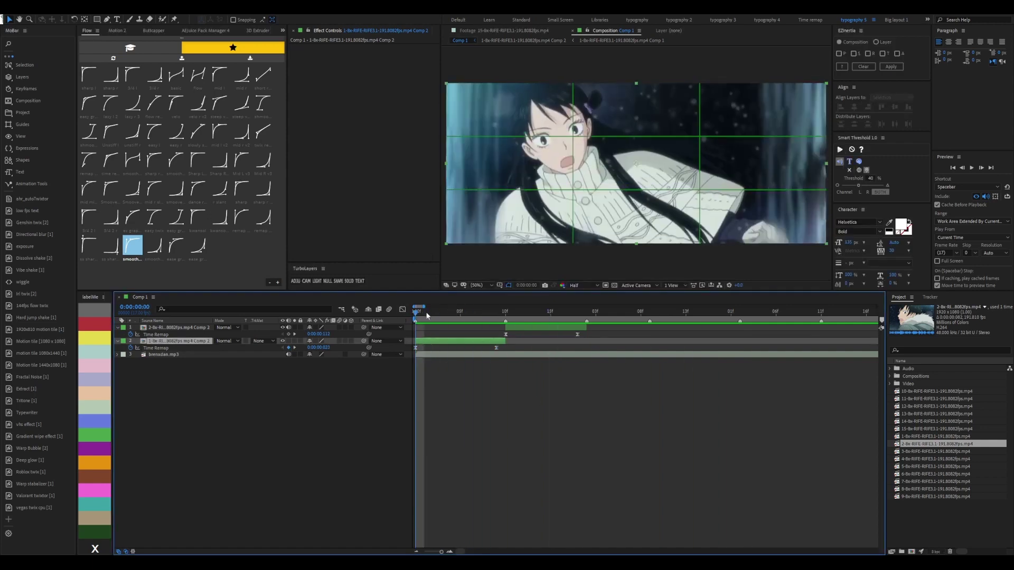
{"action": "key", "text": "ctrl+d"}
Scale the last copy to 56% and add a white solid trimmed to the first frame
{"action": "type", "text": "56"}
{"action": "key", "text": "Return"}
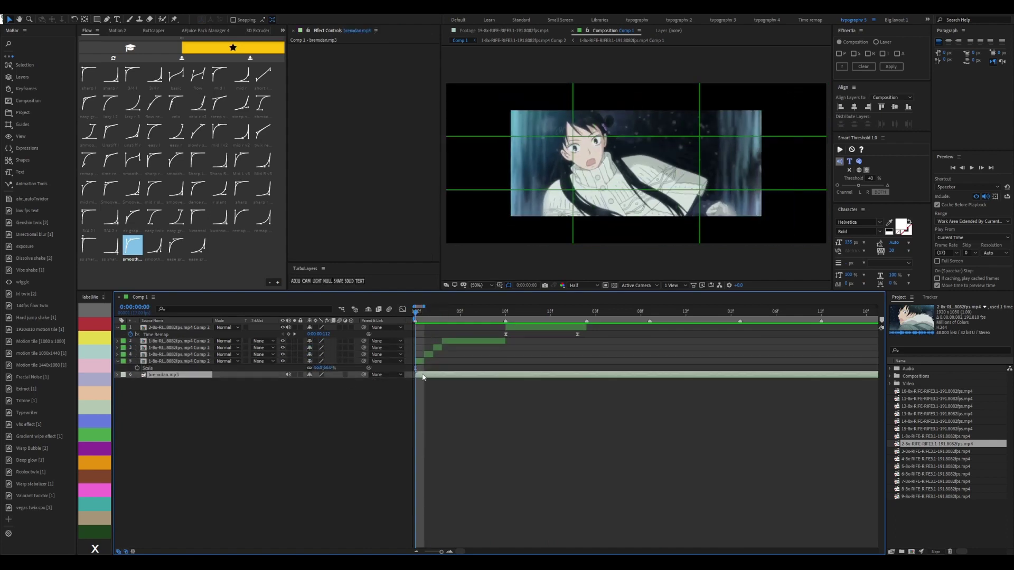
{"action": "key", "text": "Return"}
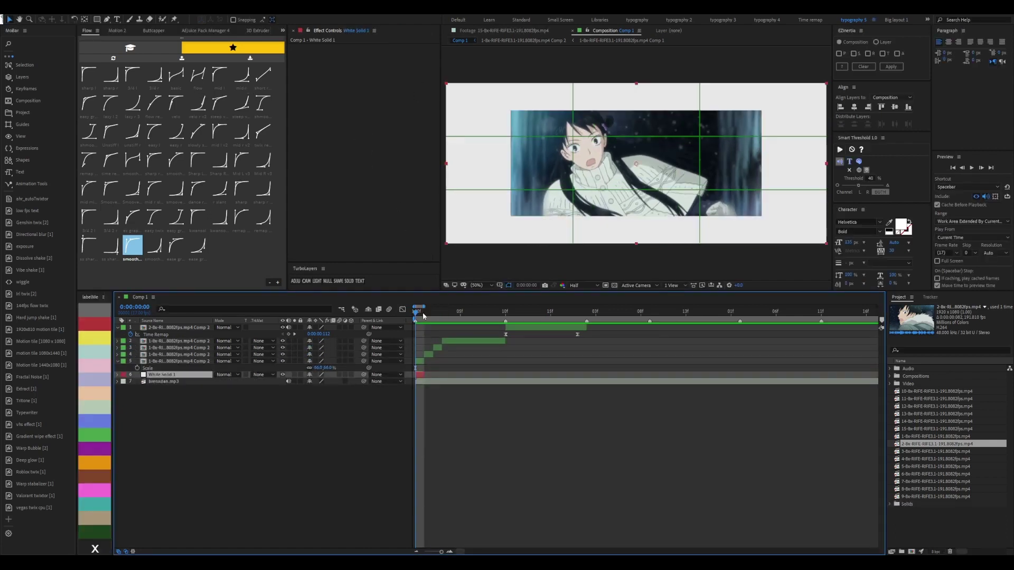
{"action": "key", "text": "Page_Down"}
{"action": "key", "text": "alt+bracketright"}
{"action": "key", "text": "ctrl+Up"}
{"action": "key", "text": "Up"}
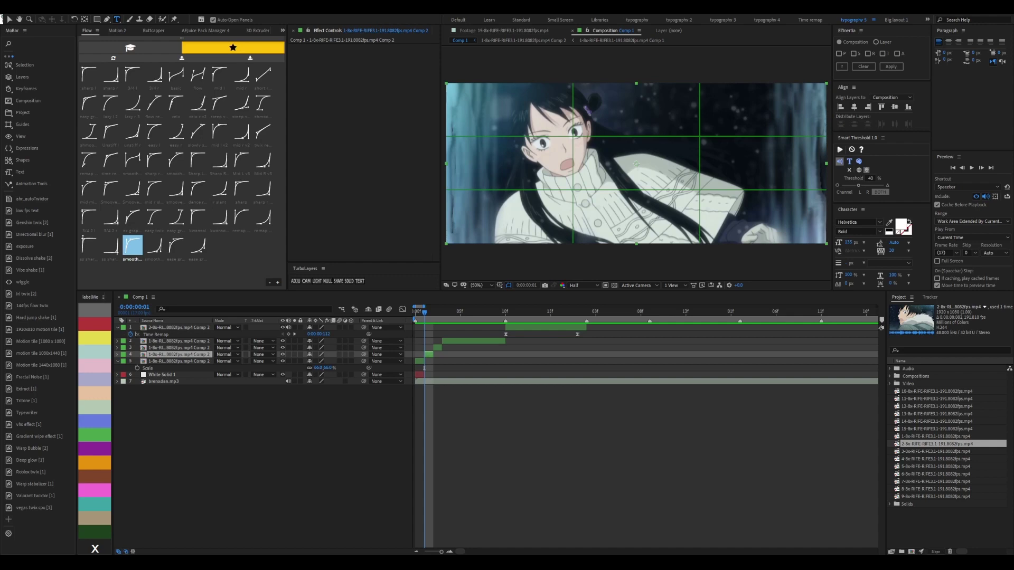
Create the Kuronuma title and a duplicate at 269 px font size and 120% scale
{"action": "key", "text": "ctrl+v"}
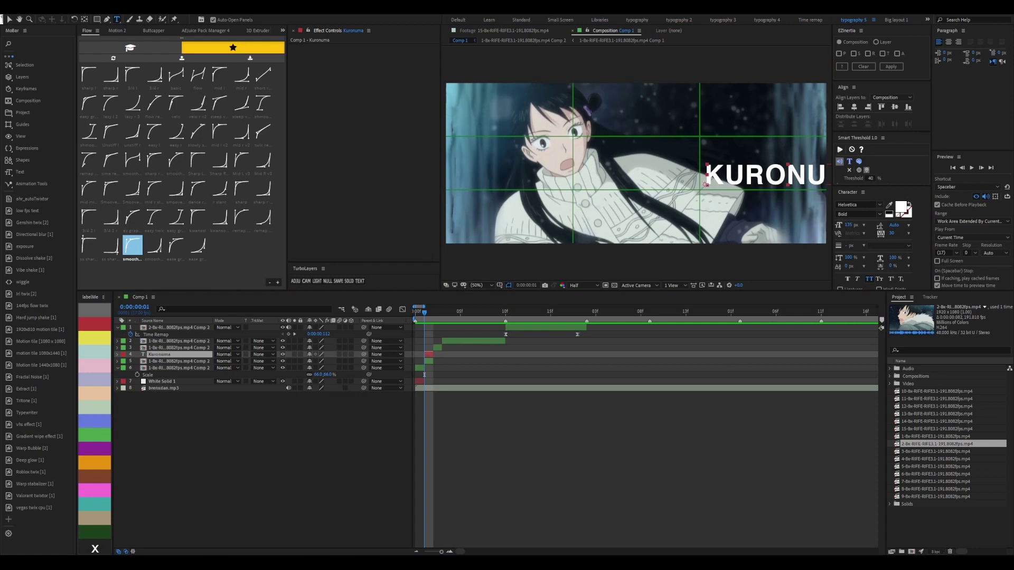
{"action": "key", "text": "ctrl+d"}
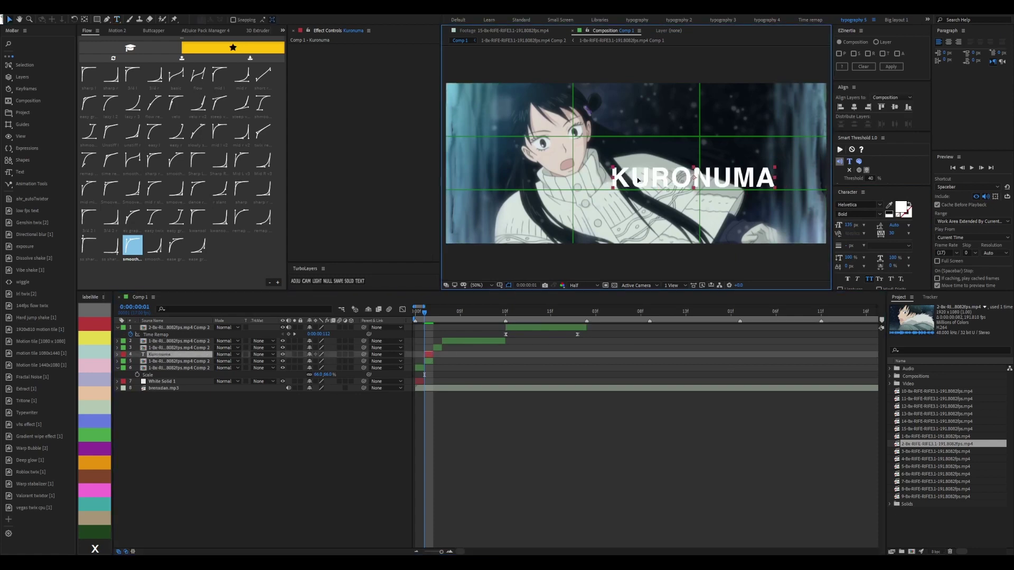
{"action": "key", "text": "s"}
{"action": "double_click", "coordinate": [437, 362]}
{"action": "left_click_drag", "start_coordinate": [845, 225], "coordinate": [910, 206]}
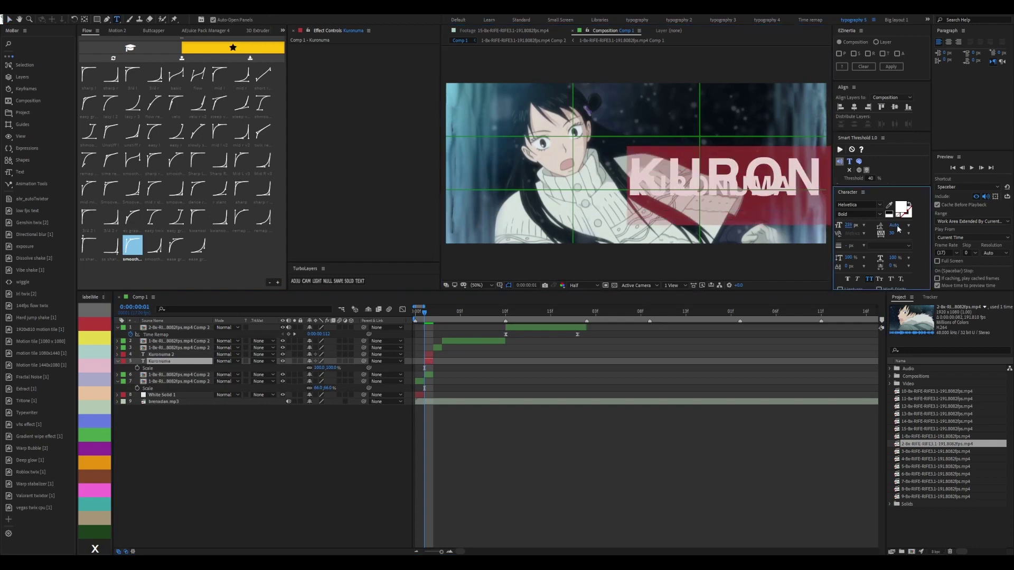
{"action": "left_click", "coordinate": [836, 244]}
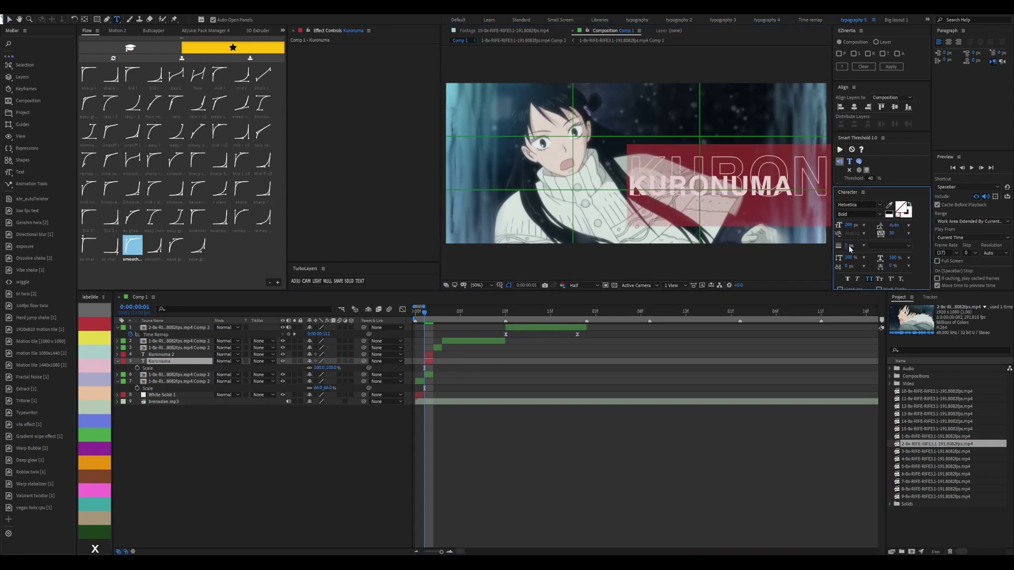
{"action": "key", "text": "v"}
{"action": "mouse_move", "coordinate": [744, 193]}
{"action": "left_mouse_down"}
{"action": "mouse_move", "coordinate": [762, 231]}
{"action": "mouse_move", "coordinate": [560, 180]}
{"action": "left_mouse_up"}
{"action": "left_click", "coordinate": [259, 375]}
Matte the footage to the big title at 90%, and make the copy a 38% 黒沼佐和子 caption
{"action": "left_click", "coordinate": [274, 397]}
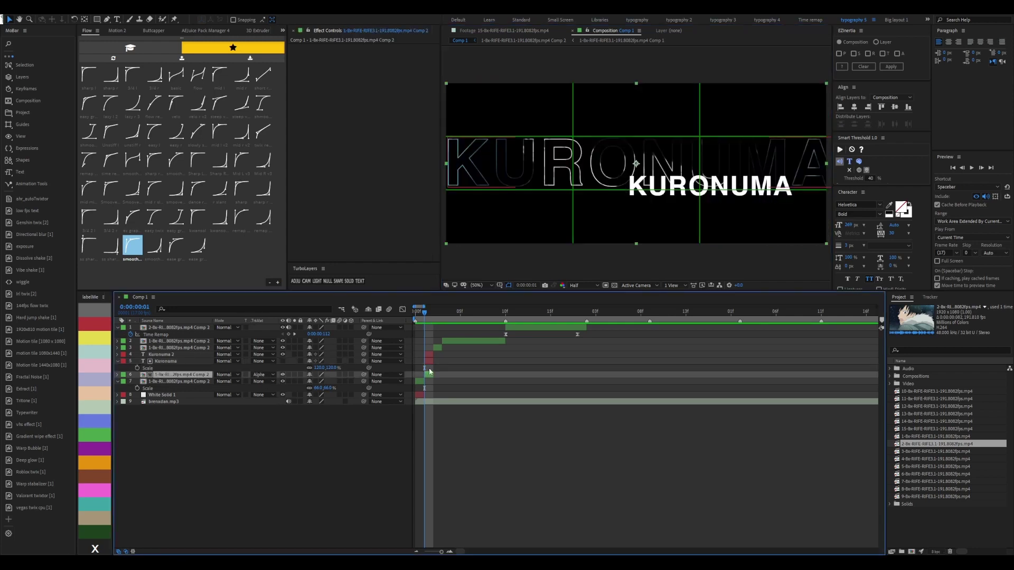
{"action": "left_click", "coordinate": [429, 355]}
{"action": "key", "text": "s"}
{"action": "mouse_move", "coordinate": [338, 362]}
{"action": "left_mouse_down"}
{"action": "mouse_move", "coordinate": [311, 374]}
{"action": "mouse_move", "coordinate": [330, 361]}
{"action": "left_mouse_up"}
{"action": "left_click_drag", "start_coordinate": [687, 185], "coordinate": [597, 195]}
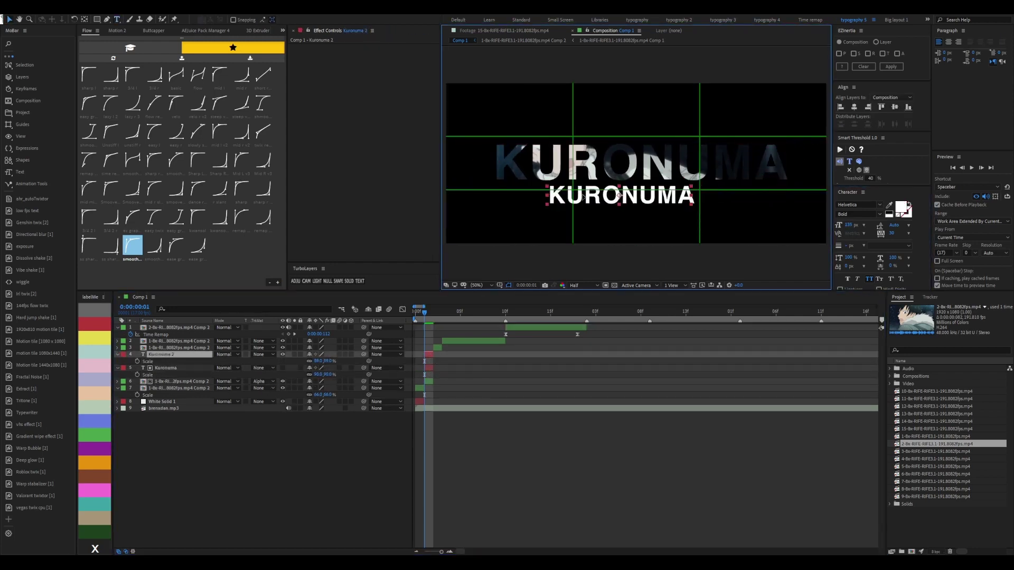
{"action": "key", "text": "ctrl+v"}
{"action": "left_click", "coordinate": [423, 358]}
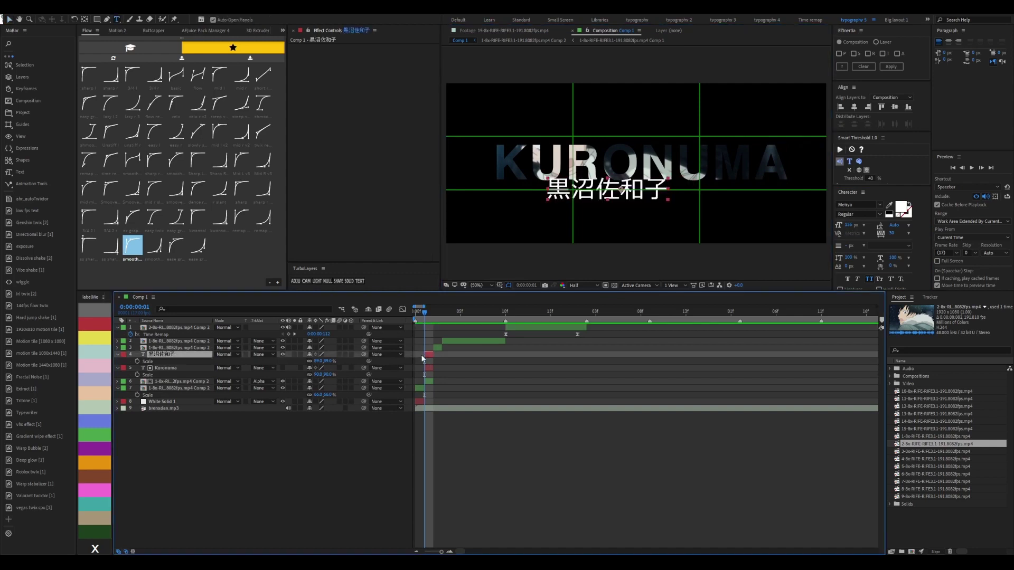
{"action": "left_click_drag", "start_coordinate": [329, 361], "coordinate": [307, 361]}
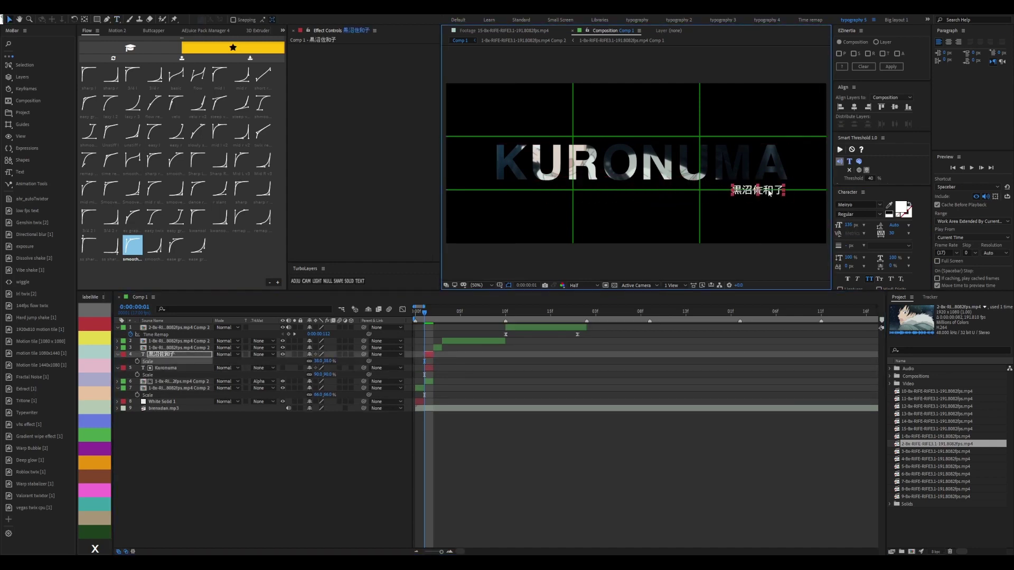
Apply the Roblox twix preset to the Kuronuma title with unmultiply on
{"action": "left_click", "coordinate": [429, 370]}
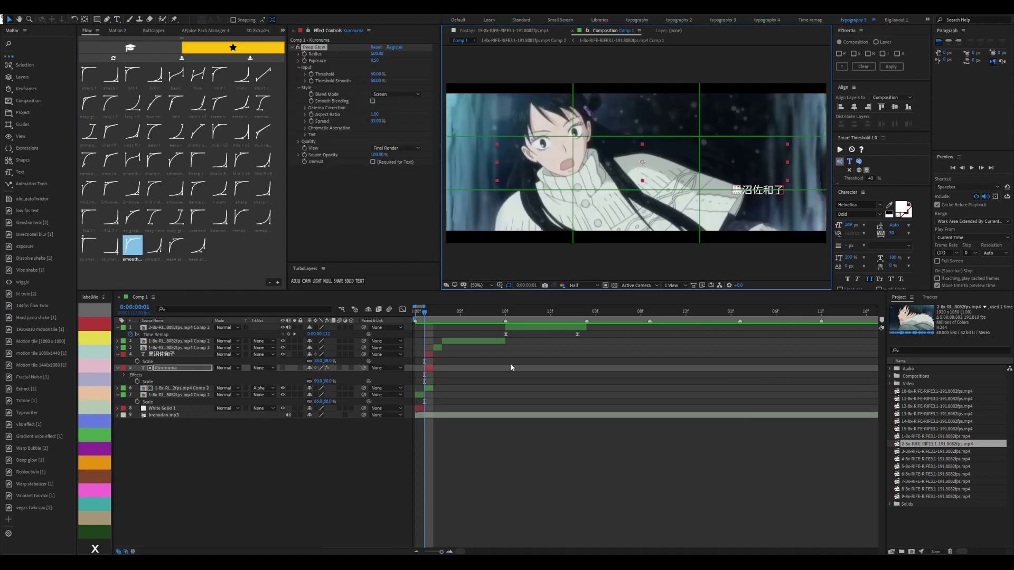
{"action": "left_click", "coordinate": [10, 472]}
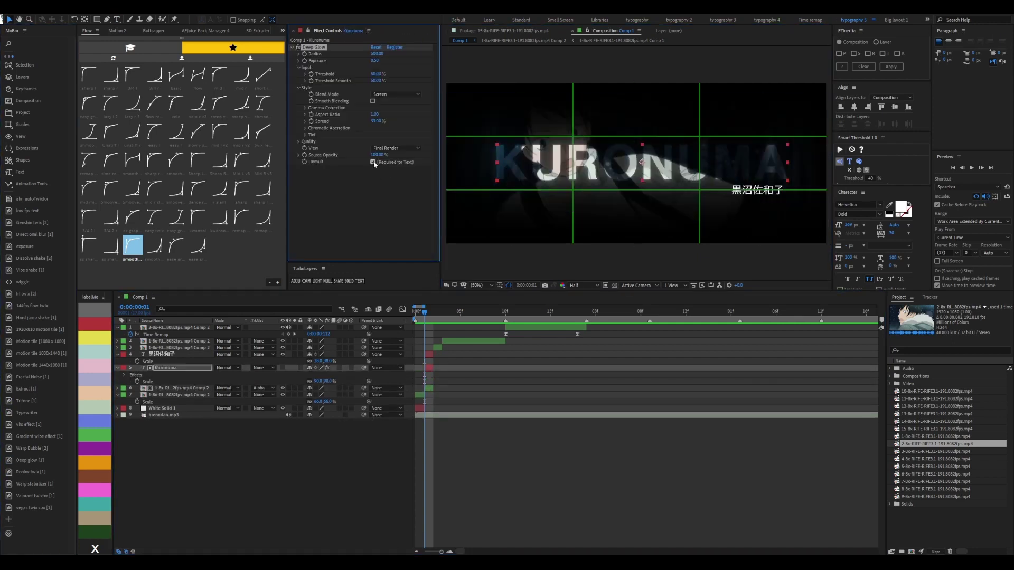
{"action": "left_click", "coordinate": [425, 411]}
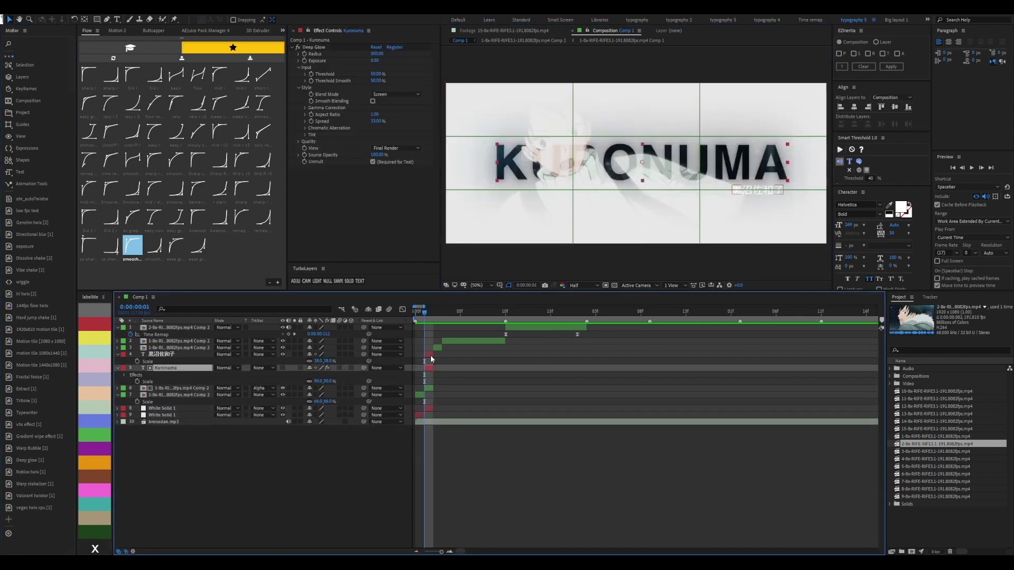
Duplicate the first clip's precomp layer and shrink the copy's scale
{"action": "left_click", "coordinate": [424, 387]}
{"action": "key", "text": "ctrl+d"}
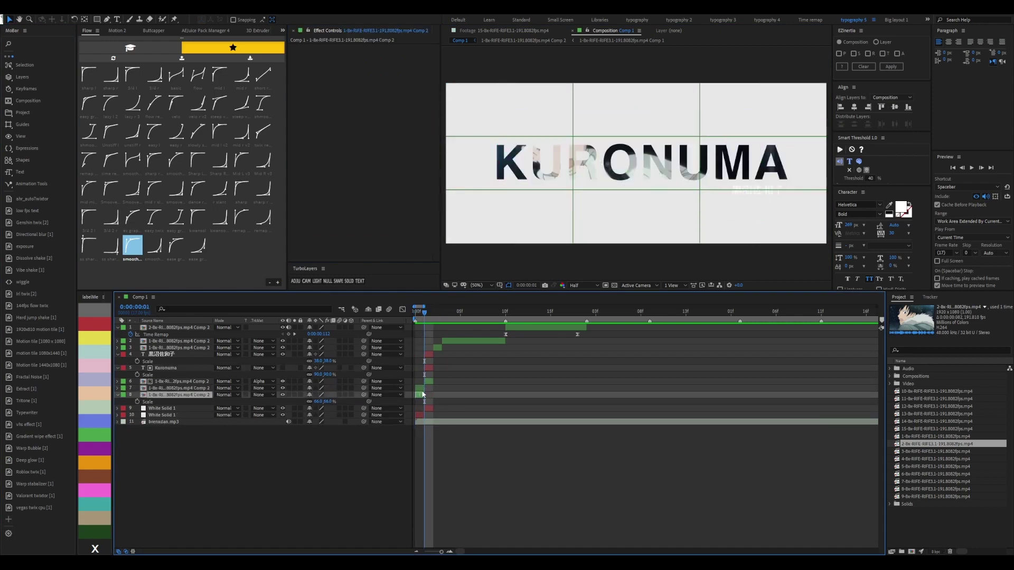
{"action": "left_click_drag", "start_coordinate": [317, 395], "coordinate": [309, 395]}
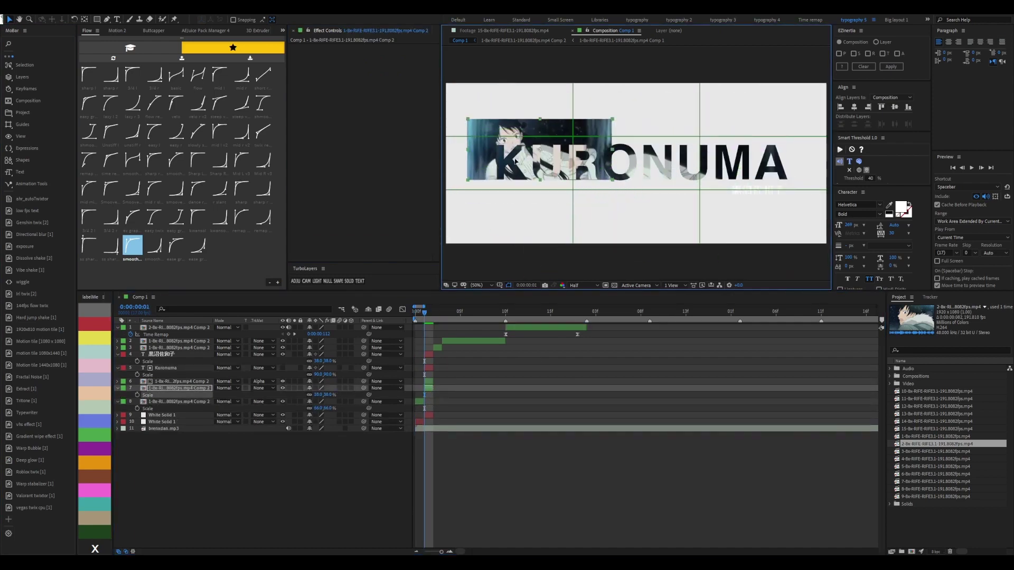
{"action": "double_click", "coordinate": [162, 355]}
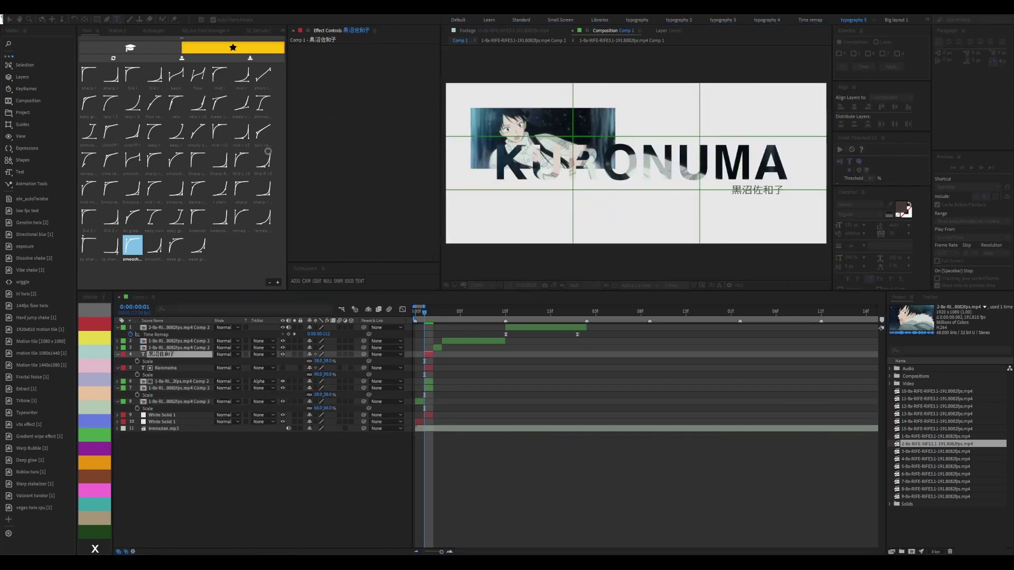
{"action": "scroll", "coordinate": [549, 346], "scroll_direction": "up", "scroll_amount": 3}
Move the shrunken clip up the stack, starting one frame later, and switch to mask drawing
{"action": "left_click", "coordinate": [442, 391]}
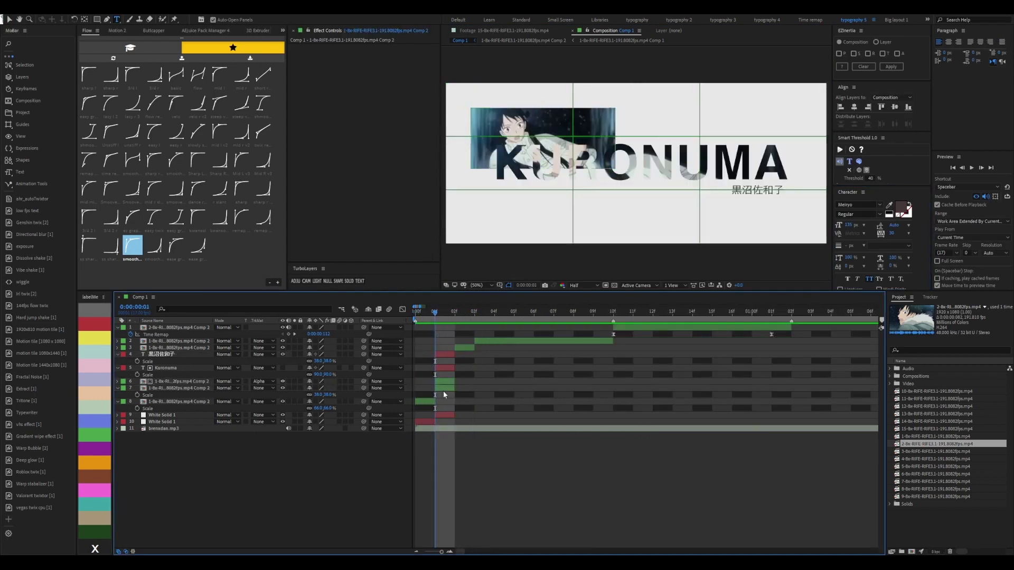
{"action": "left_click_drag", "start_coordinate": [443, 391], "coordinate": [463, 348]}
{"action": "key", "text": "Page_Down"}
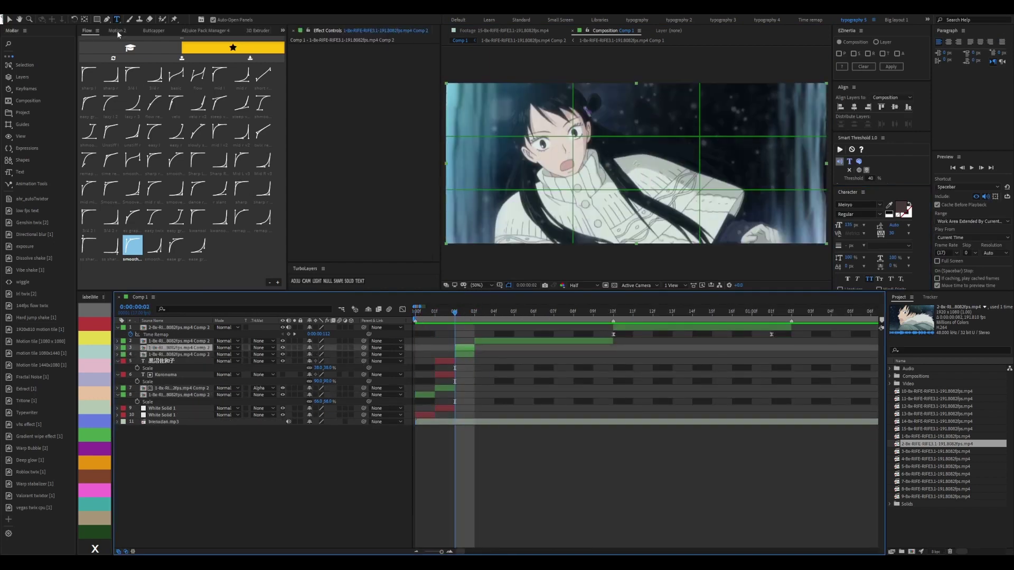
{"action": "left_click", "coordinate": [107, 19]}
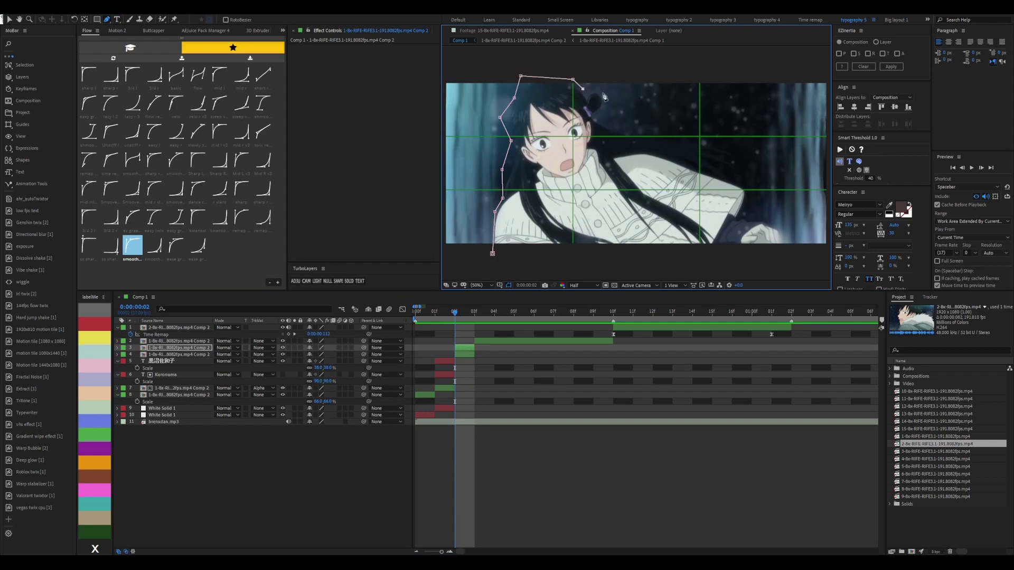
Duplicate the masked clip at 82% scale and fill the masked layer beneath with white
{"action": "key", "text": "ctrl+d"}
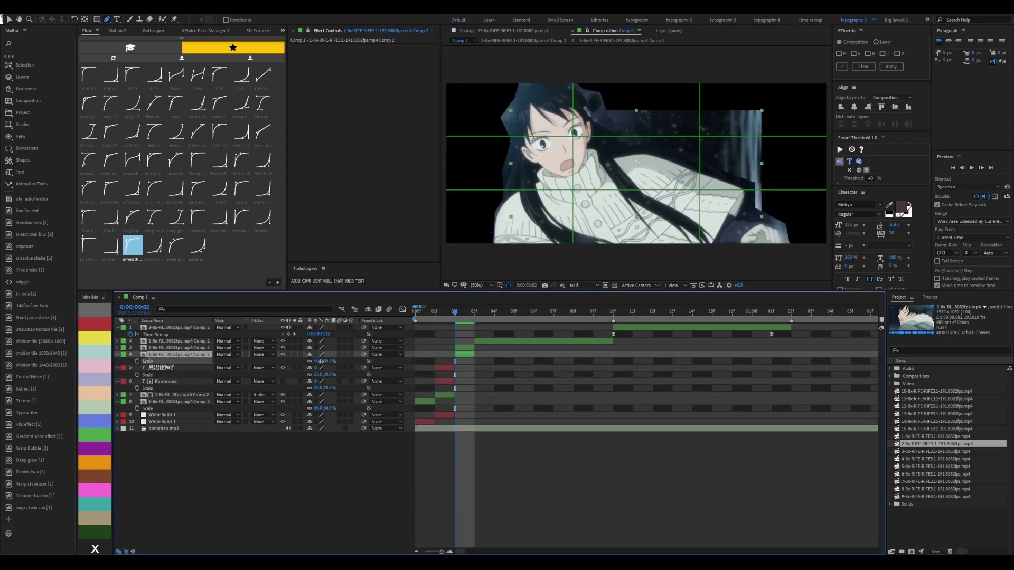
{"action": "key", "text": "s"}
{"action": "left_click_drag", "start_coordinate": [331, 367], "coordinate": [326, 366]}
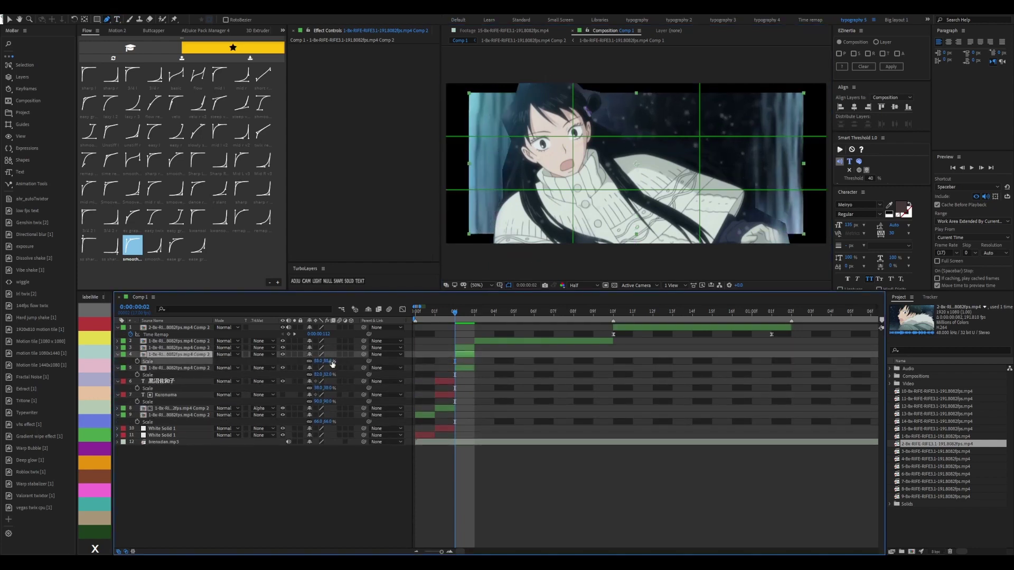
{"action": "key", "text": "ctrl+Up"}
{"action": "key", "text": "s"}
{"action": "key", "text": "v"}
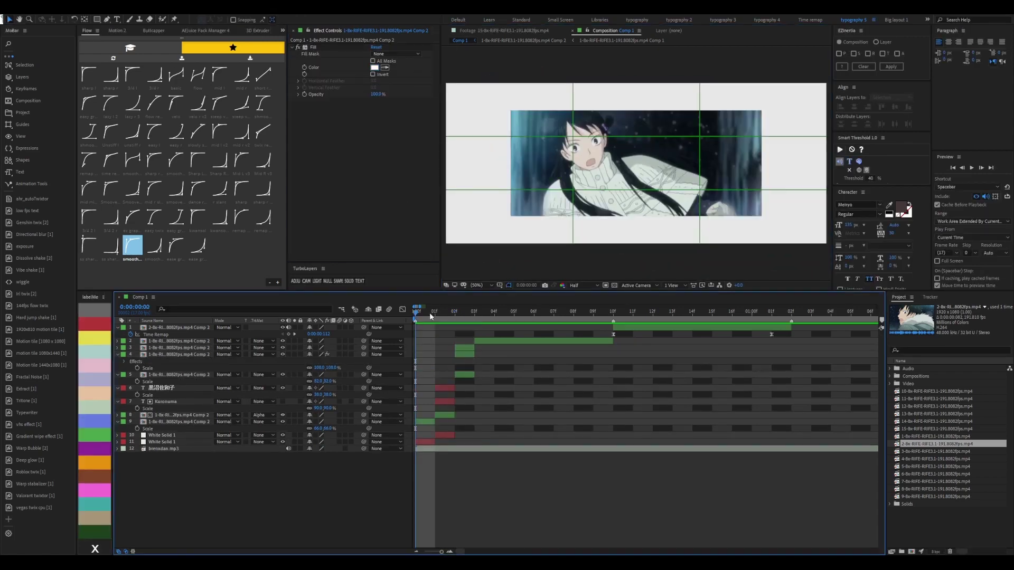
{"action": "key", "text": "space"}
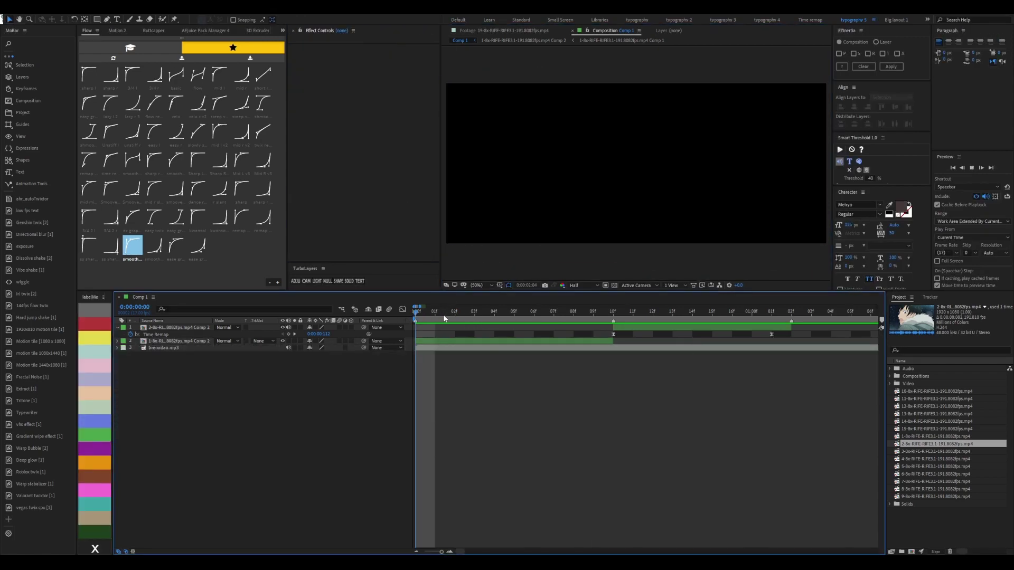
{"action": "left_click", "coordinate": [285, 335]}
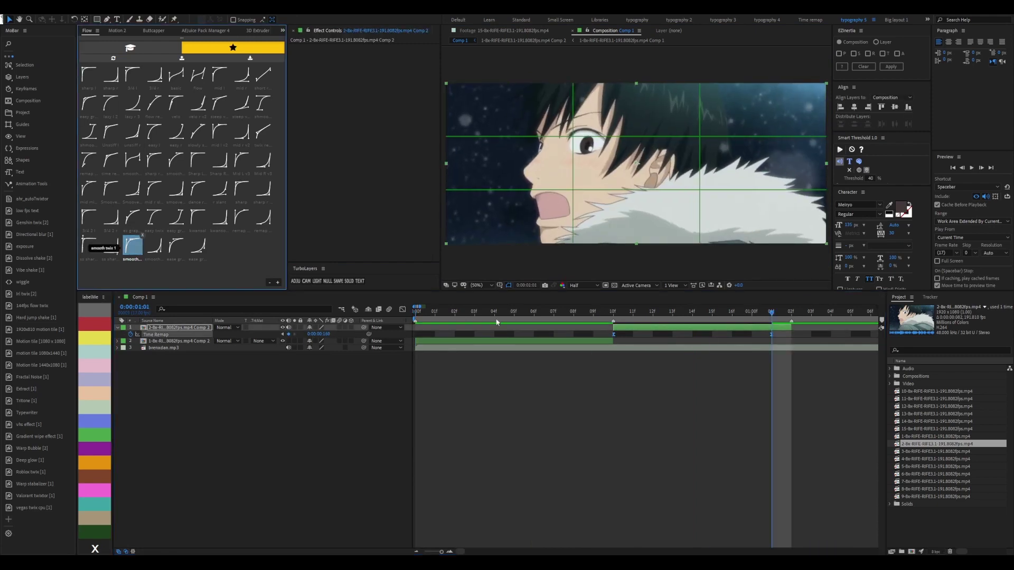
{"action": "key", "text": "space"}
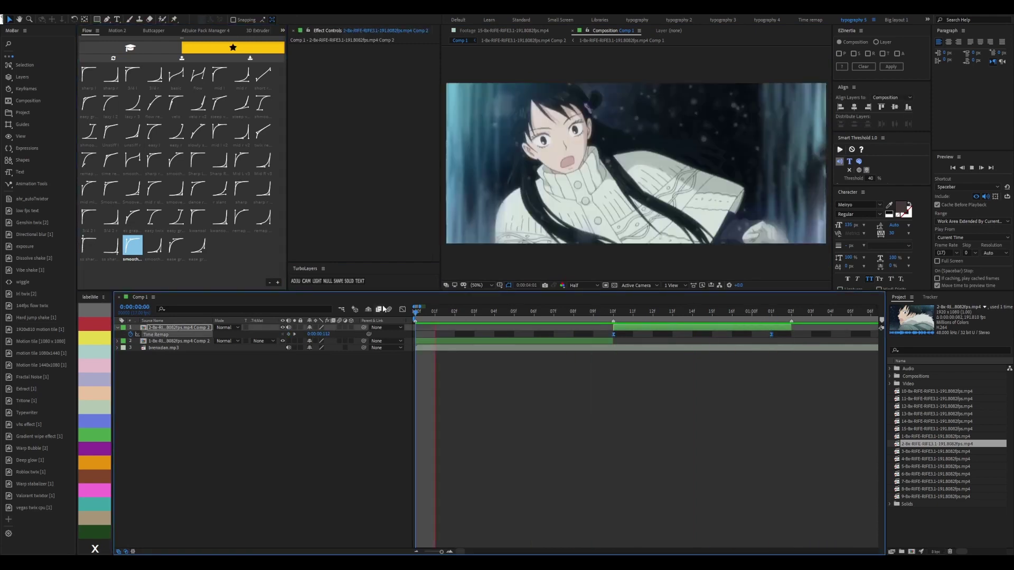
{"action": "key", "text": "u"}
{"action": "left_click", "coordinate": [415, 312]}
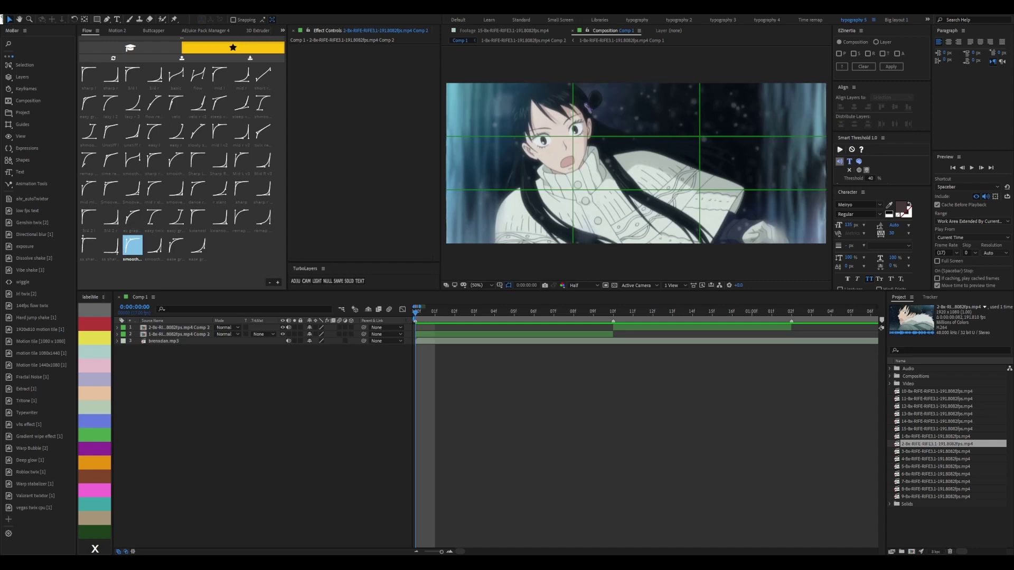
{"action": "left_click", "coordinate": [454, 315]}
{"action": "key", "text": "space"}
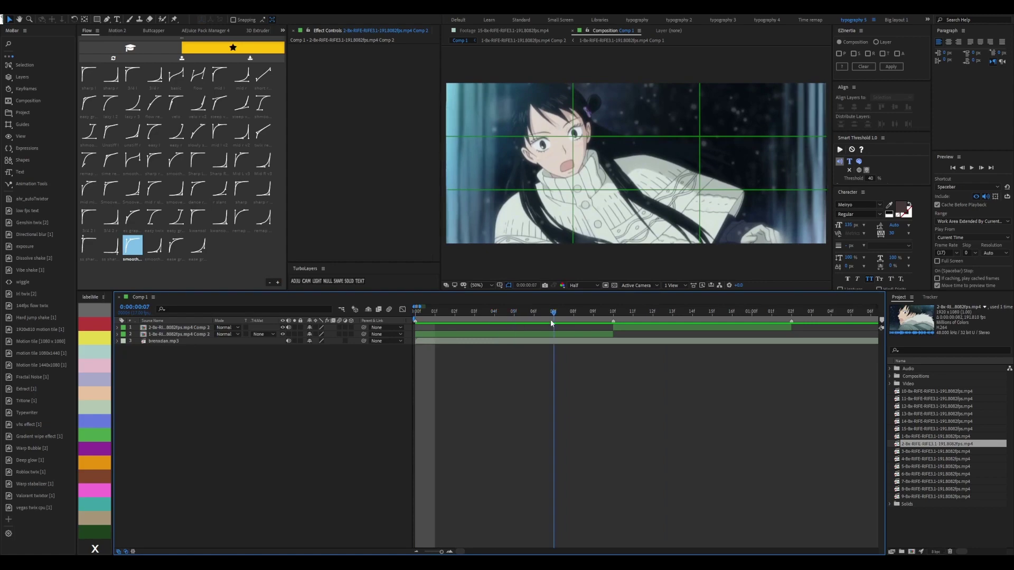
Place the third clip at 1:02 as a precomposed, time-remapped layer with extended duration
{"action": "left_click_drag", "start_coordinate": [935, 452], "coordinate": [561, 312]}
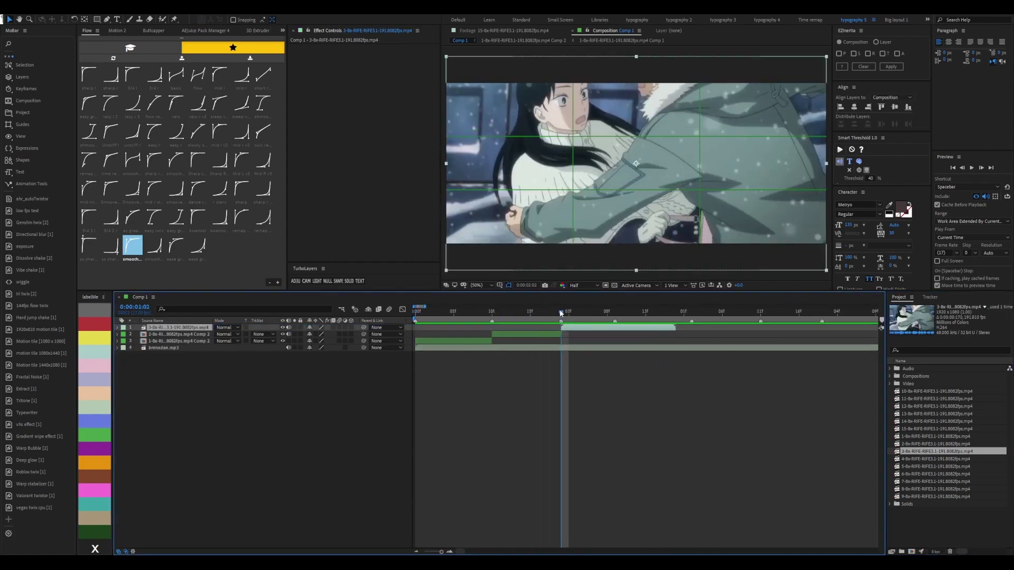
{"action": "key", "text": "ctrl+shift+c"}
{"action": "key", "text": "Return"}
{"action": "left_click", "coordinate": [592, 312]}
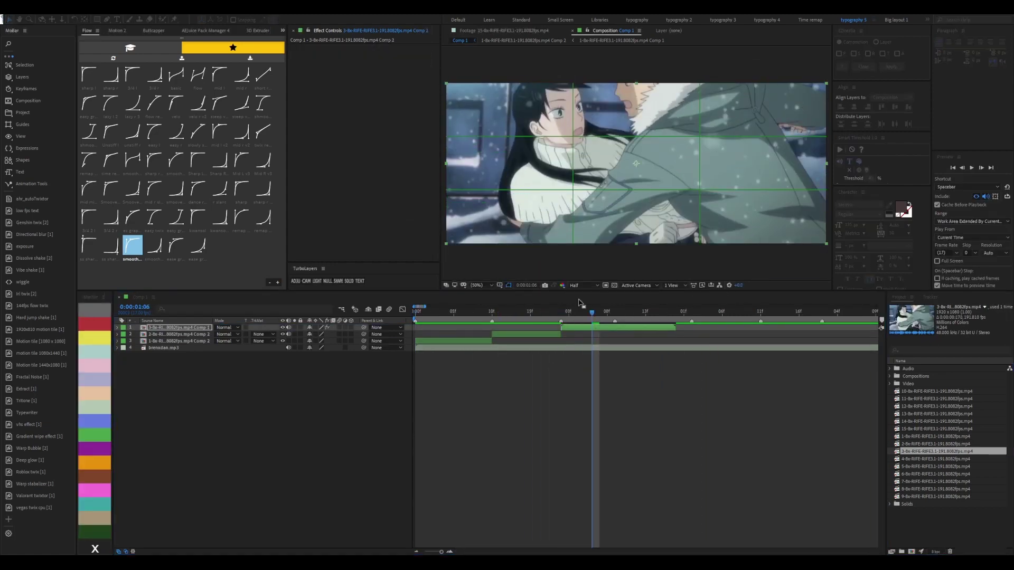
{"action": "left_click", "coordinate": [554, 313]}
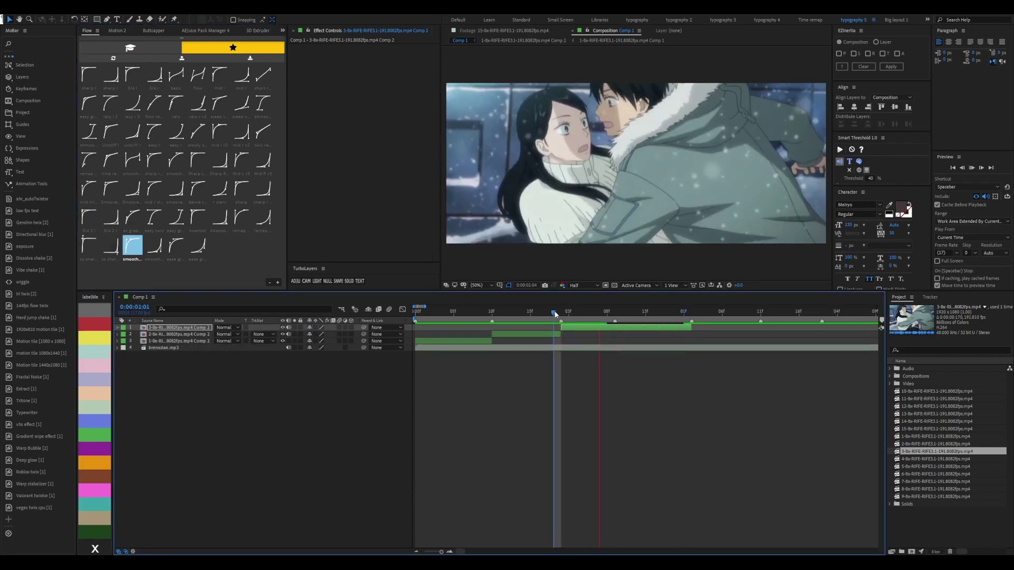
{"action": "key", "text": "o"}
{"action": "left_click", "coordinate": [562, 325]}
{"action": "key", "text": "ctrl+alt+t"}
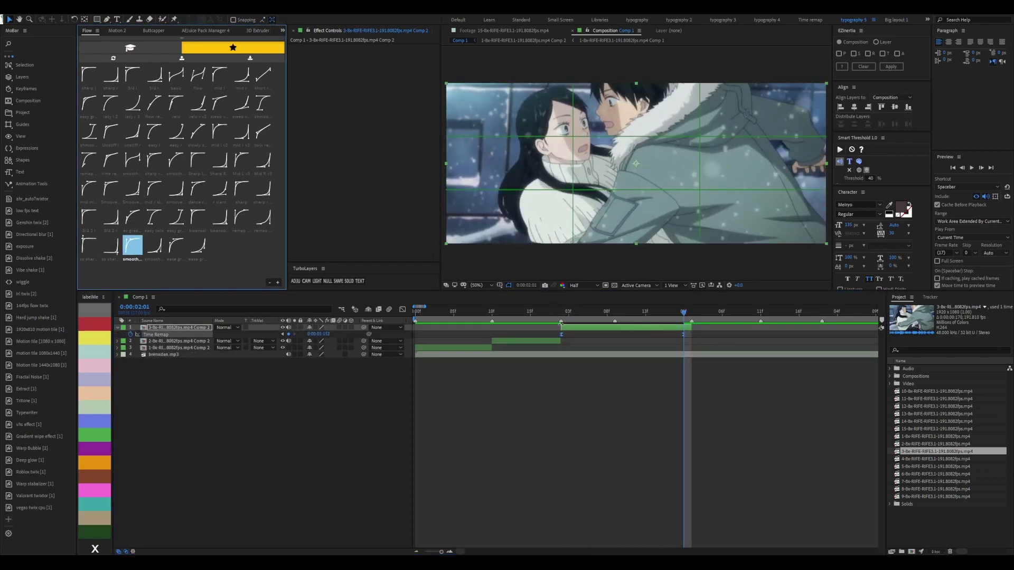
{"action": "left_click_drag", "start_coordinate": [491, 347], "coordinate": [555, 341]}
{"action": "key", "text": "space"}
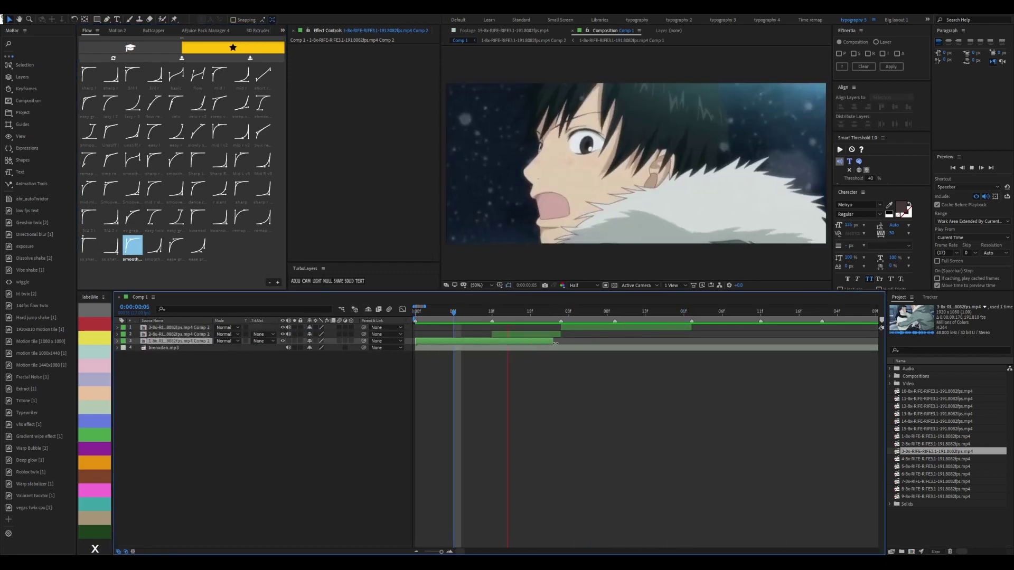
{"action": "left_click", "coordinate": [174, 335]}
Ease layer 2's time-remap keyframes with the lazy 1 2 curve and a smoother curve
{"action": "key", "text": "t"}
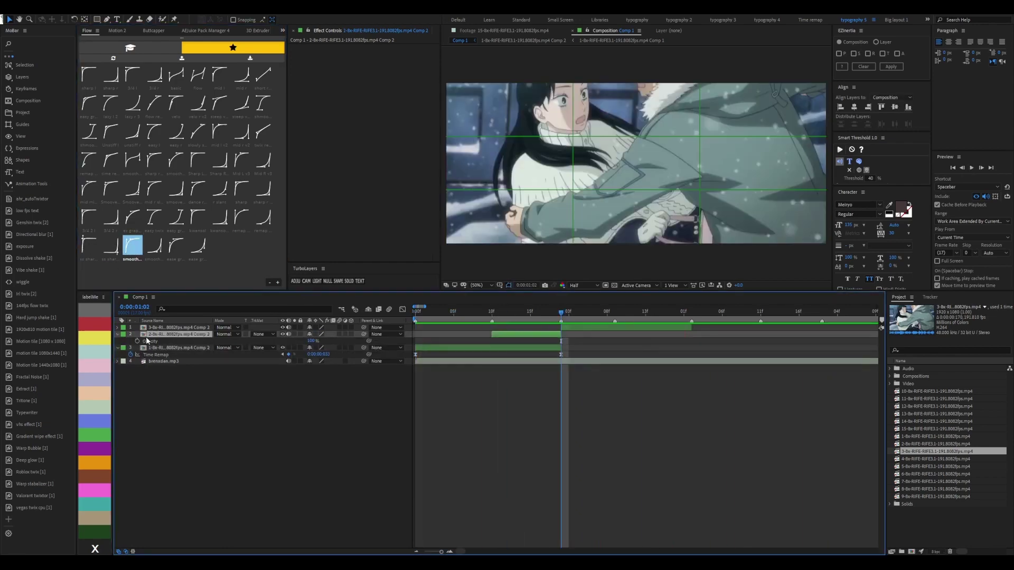
{"action": "key", "text": "ctrl+alt+t"}
{"action": "key", "text": "space"}
{"action": "left_click", "coordinate": [110, 104]}
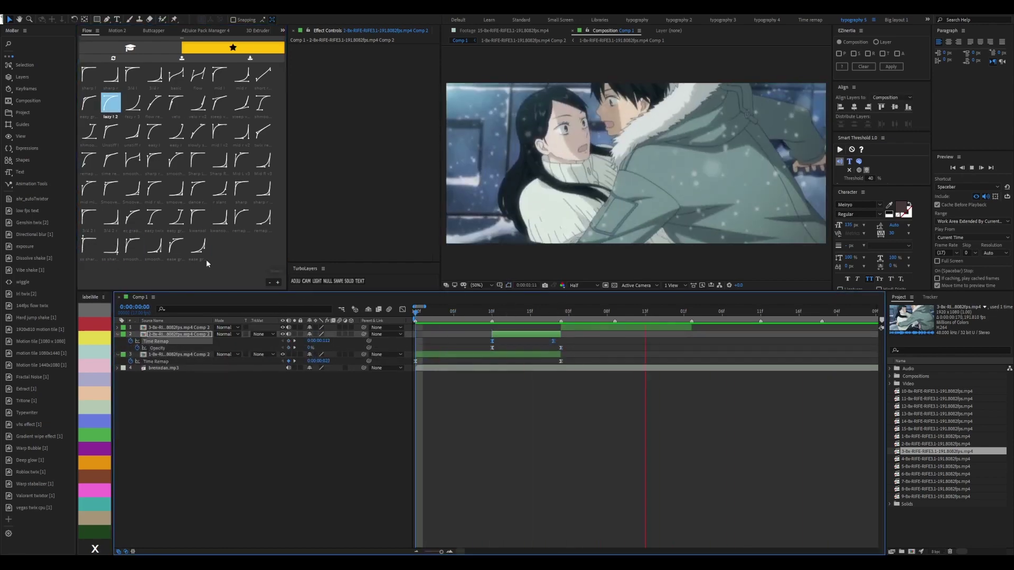
{"action": "left_click", "coordinate": [491, 312]}
{"action": "left_click", "coordinate": [155, 341]}
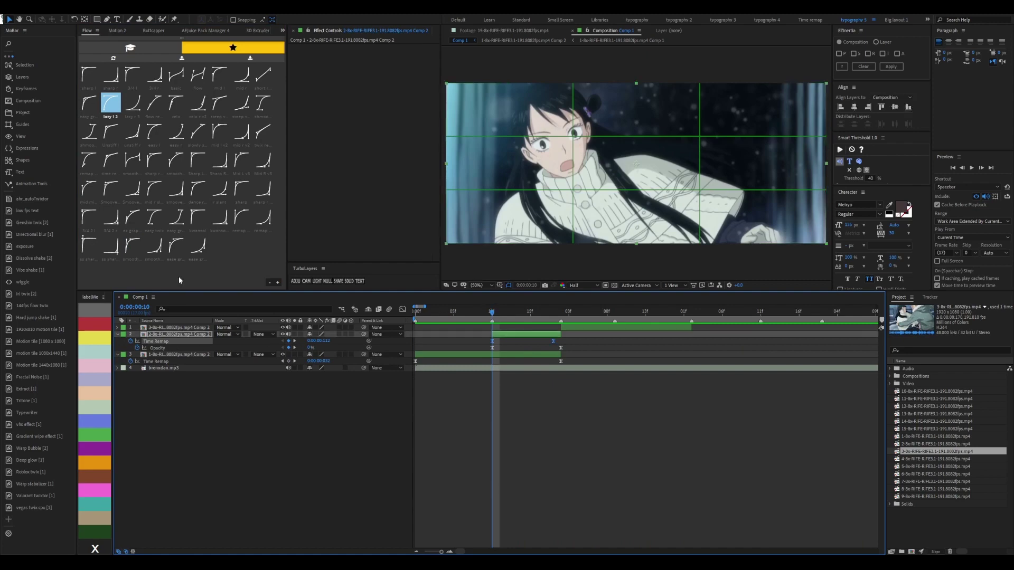
{"action": "left_click", "coordinate": [176, 245]}
{"action": "key", "text": "space"}
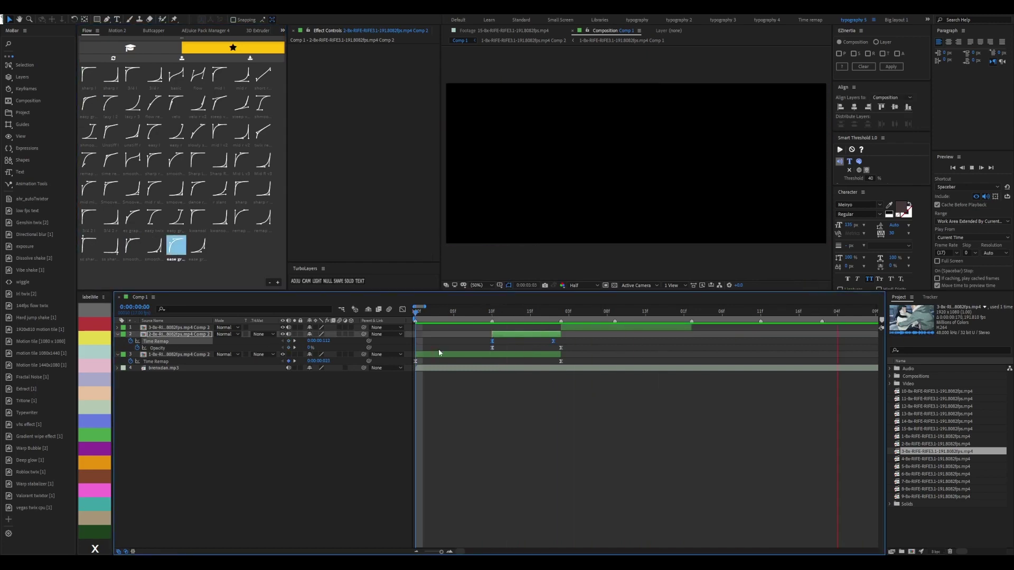
{"action": "key", "text": "ctrl+shift+a"}
Duplicate the opening clip layer and add a Hue/Saturation effect to the copy
{"action": "key", "text": "u"}
{"action": "left_click", "coordinate": [653, 213]}
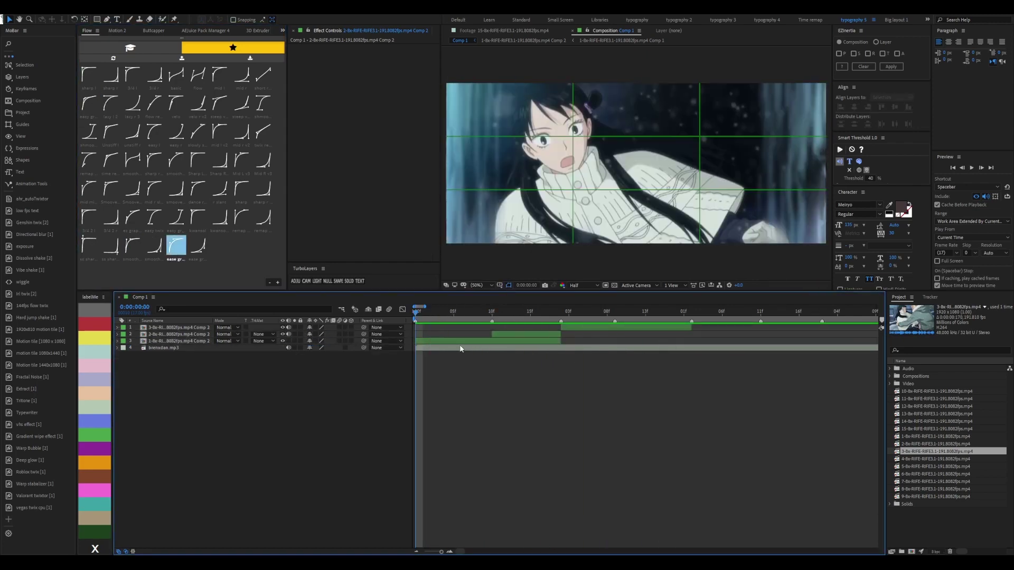
{"action": "key", "text": "ctrl+d"}
{"action": "key", "text": "s"}
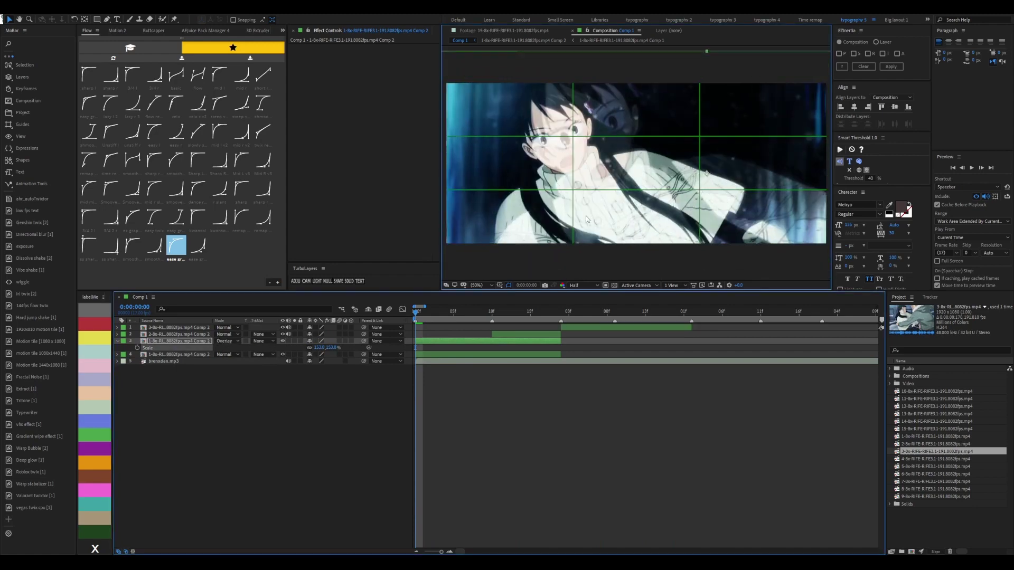
{"action": "key", "text": "ctrl+alt+shift+h"}
{"action": "key", "text": "space"}
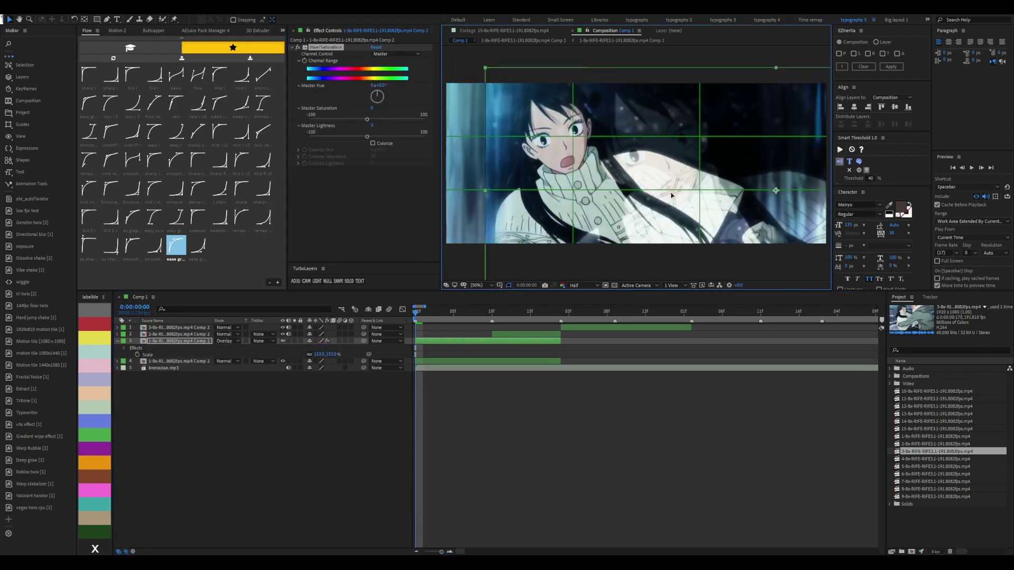
{"action": "key", "text": "alt+apostrophe"}
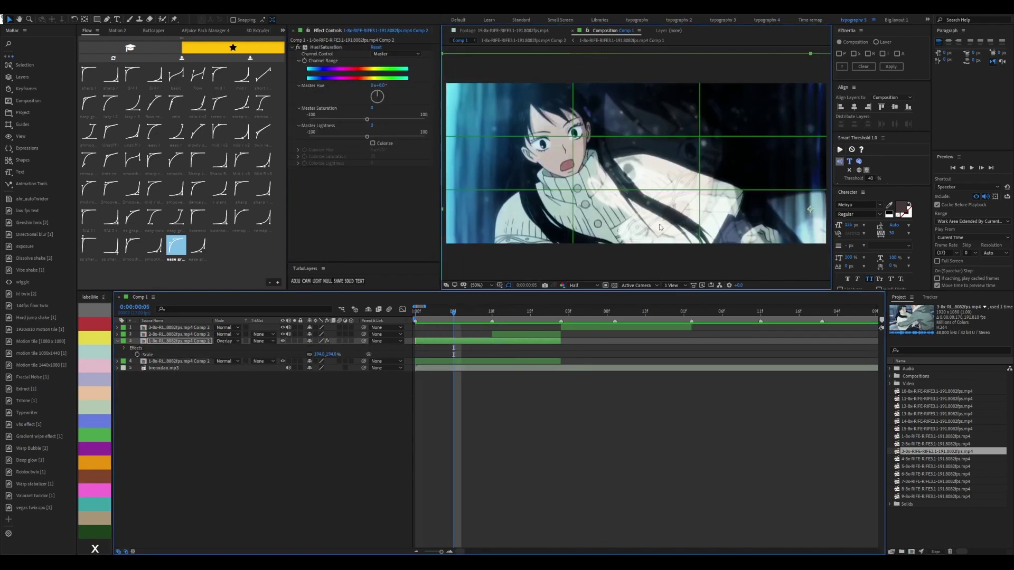
Zoom the overlay duplicate up to 287% scale from frame 5 and preview it
{"action": "key", "text": "s"}
{"action": "left_click", "coordinate": [713, 207]}
{"action": "key", "text": "space"}
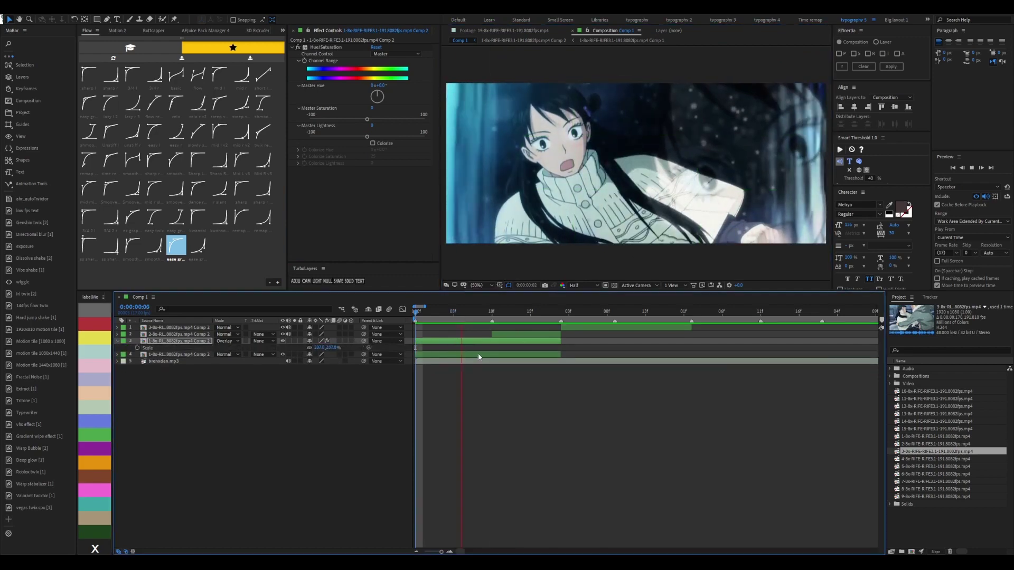
{"action": "key", "text": "space"}
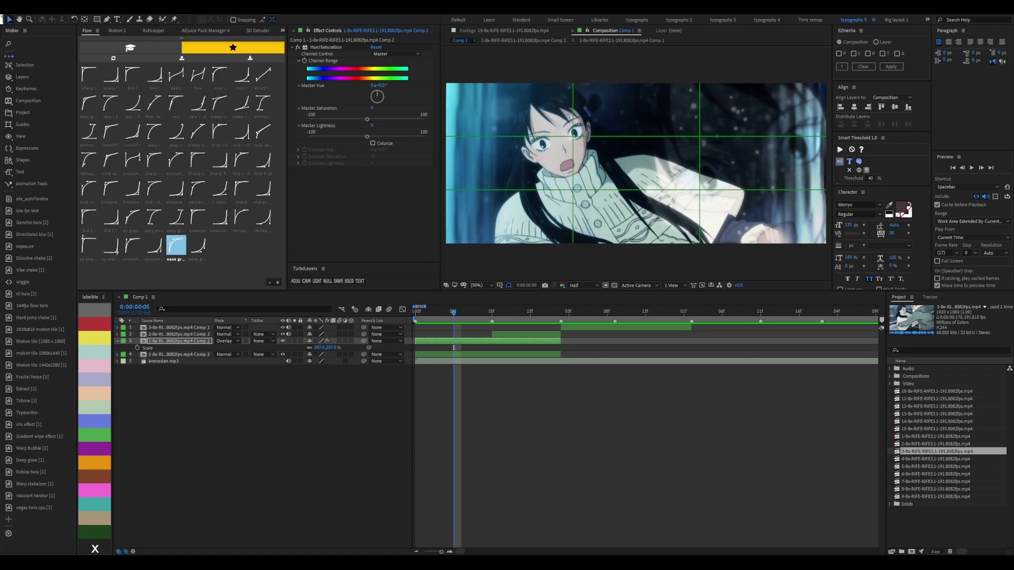
{"action": "left_click_drag", "start_coordinate": [453, 312], "coordinate": [438, 312]}
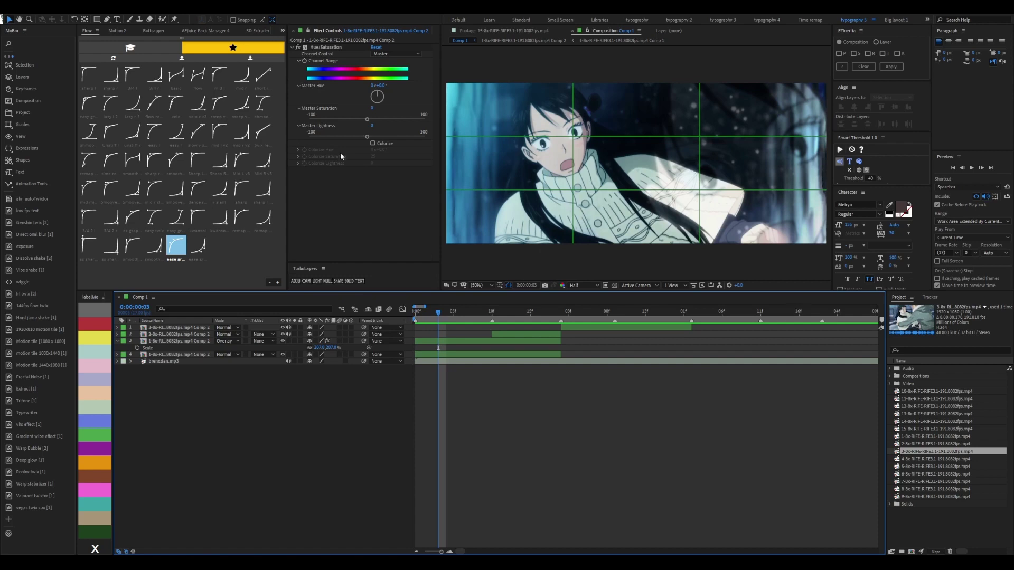
{"action": "key", "text": "ctrl+0"}
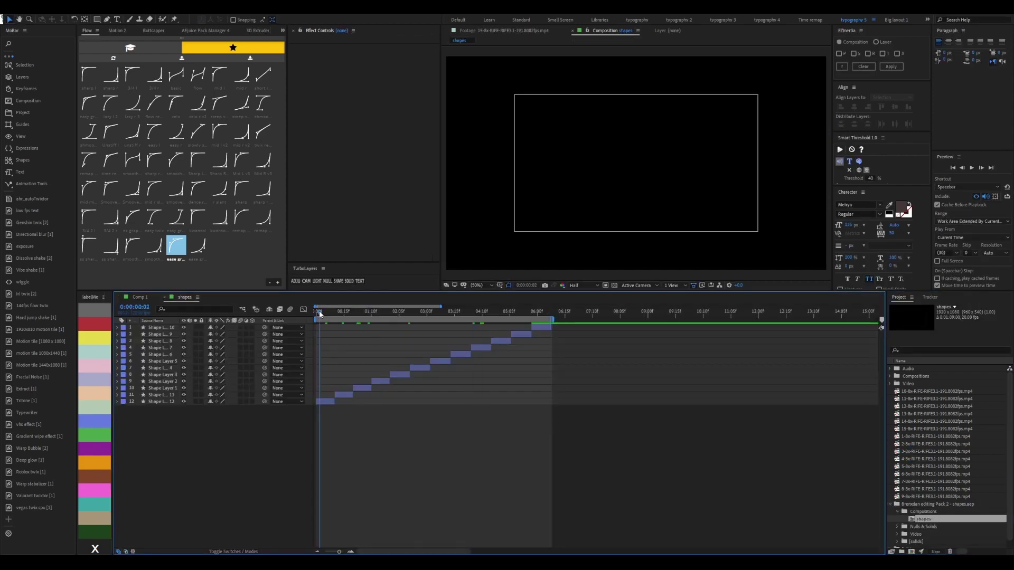
Paste Shape Layer 12, Shape Layer 3's white circle and a stroke ring from the shapes comp into Comp 1
{"action": "key", "text": "ctrl+c"}
{"action": "left_click", "coordinate": [139, 297]}
{"action": "key", "text": "ctrl+v"}
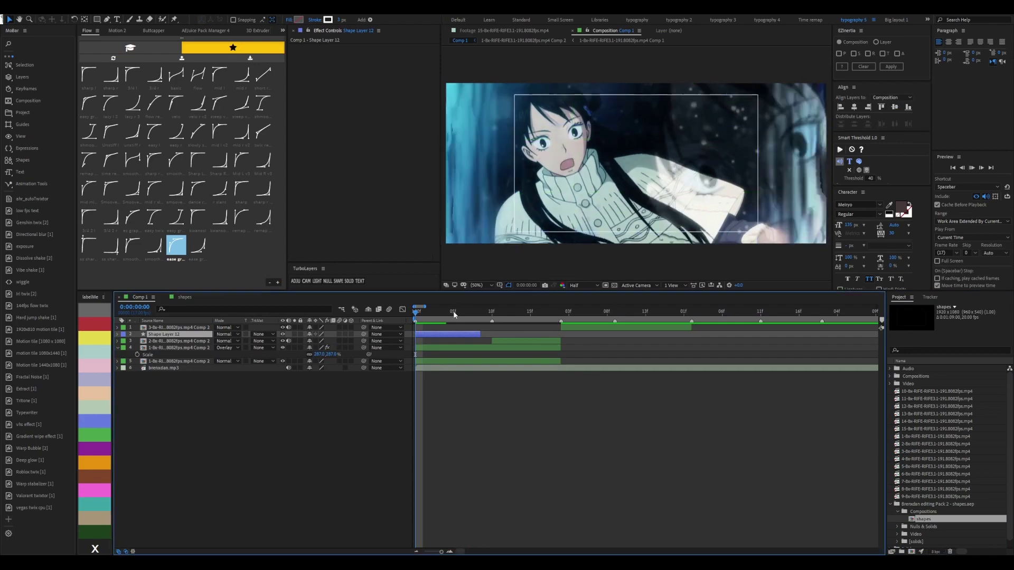
{"action": "left_click", "coordinate": [184, 297]}
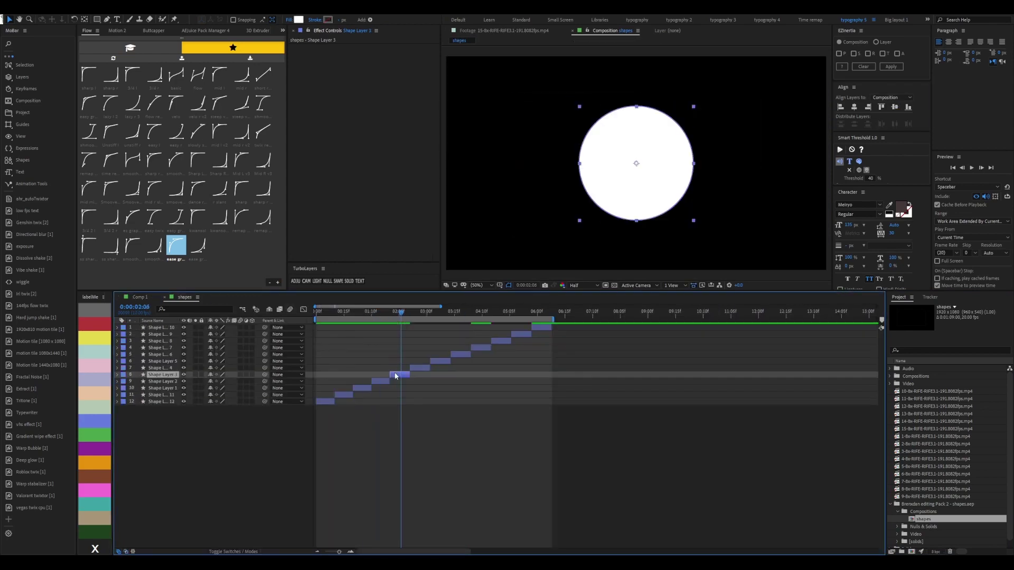
{"action": "left_click", "coordinate": [139, 297]}
{"action": "left_click", "coordinate": [428, 312]}
{"action": "key", "text": "ctrl+v"}
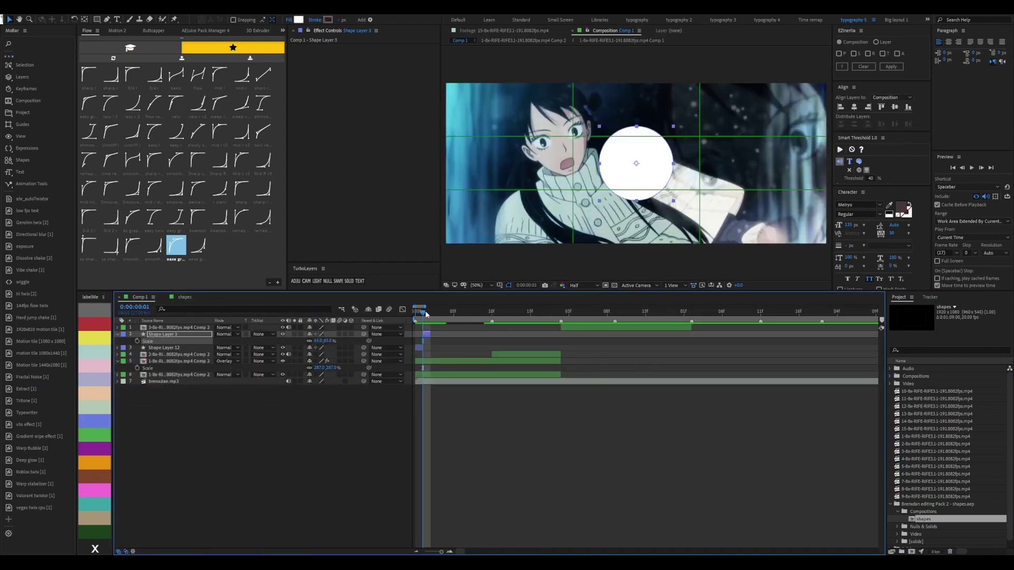
{"action": "left_click", "coordinate": [427, 314]}
{"action": "key", "text": "ctrl+v"}
{"action": "left_click", "coordinate": [889, 114]}
Select the three circle shape layers and delete them
{"action": "left_click_drag", "start_coordinate": [502, 334], "coordinate": [437, 335]}
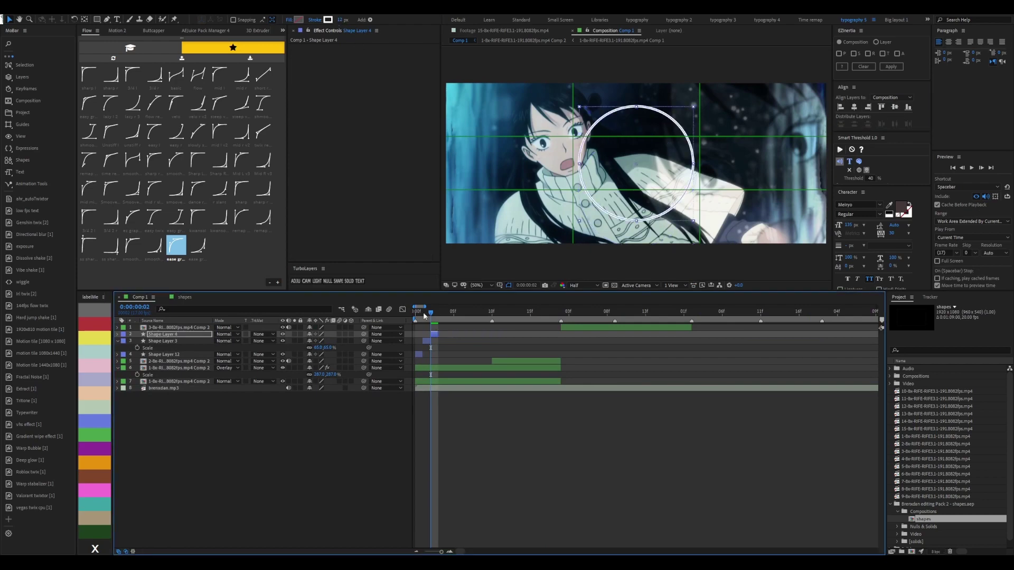
{"action": "key", "text": "space"}
{"action": "key", "text": "Delete"}
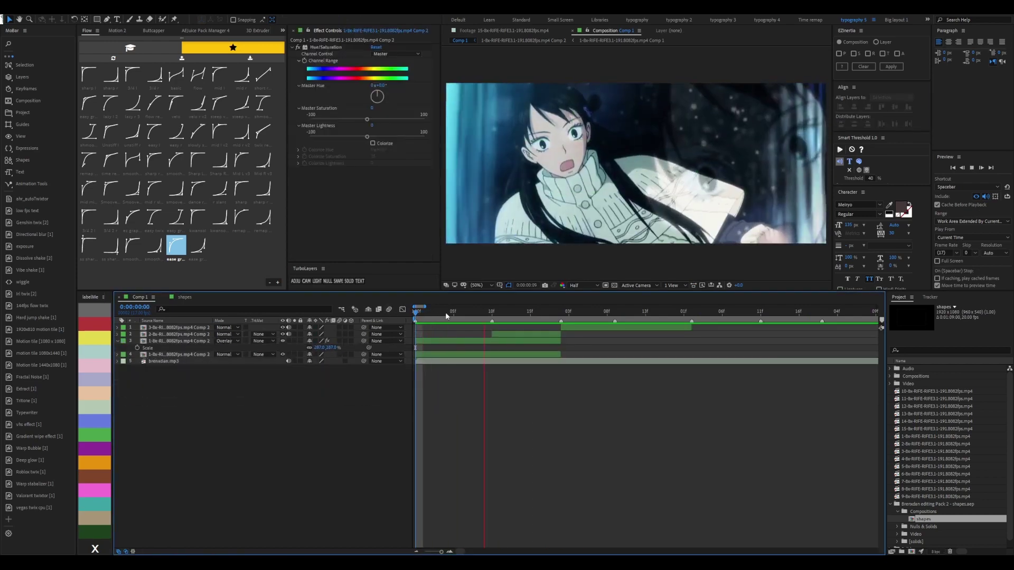
Jump to frame 13, scrub back to frame 4, and begin adjusting the clip's master hue
{"action": "left_click", "coordinate": [513, 313]}
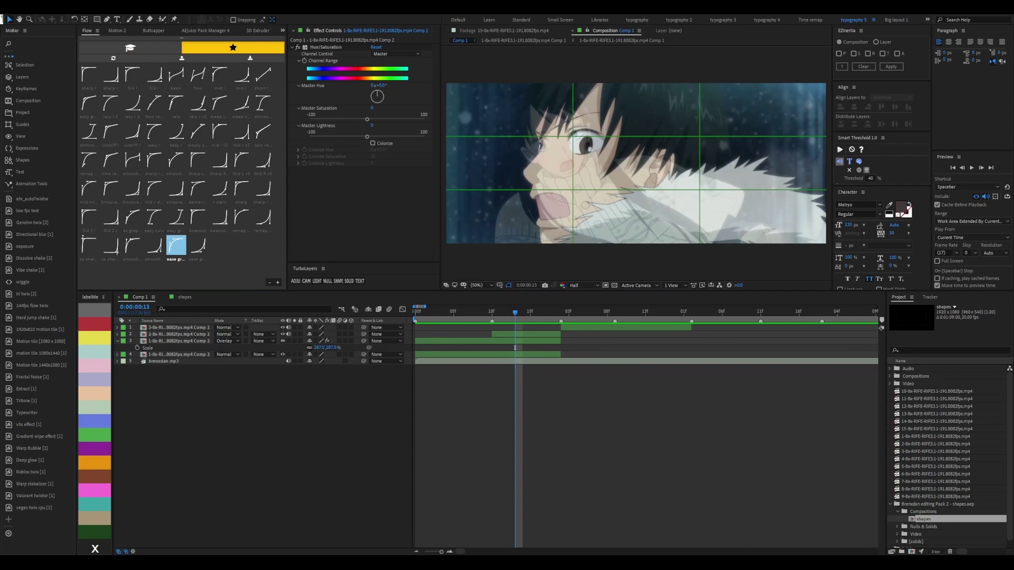
{"action": "left_click_drag", "start_coordinate": [515, 348], "coordinate": [446, 348]}
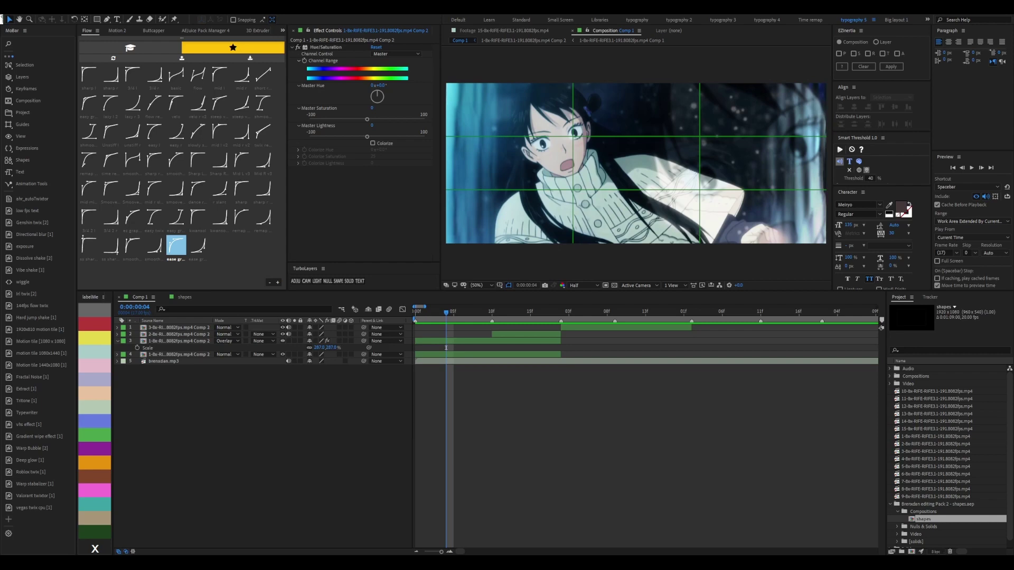
{"action": "left_click", "coordinate": [372, 86]}
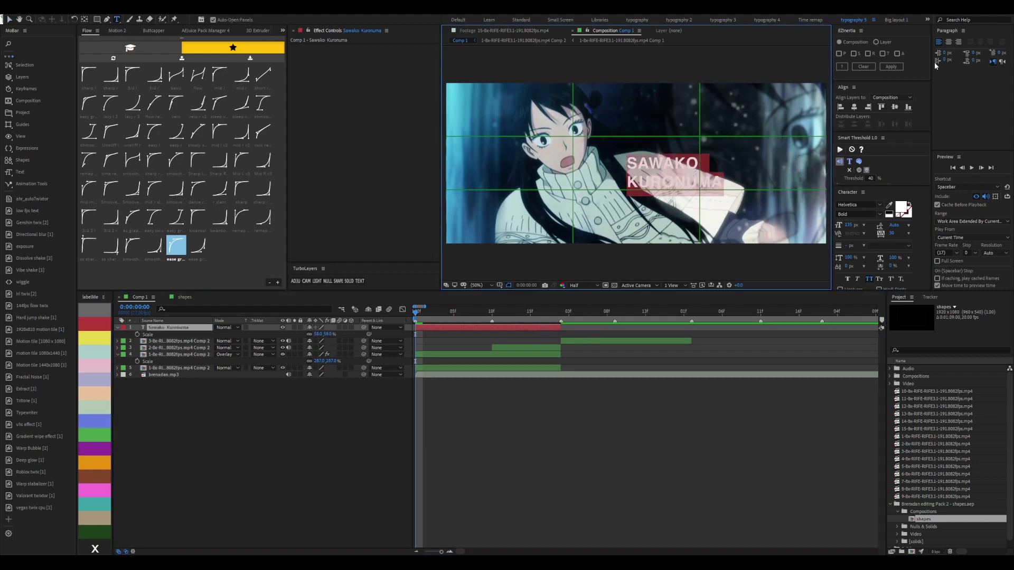
Move the SAWAKO KURONUMA title right, undo two edits, and create a separate KURONUMA layer
{"action": "left_click_drag", "start_coordinate": [682, 183], "coordinate": [748, 183]}
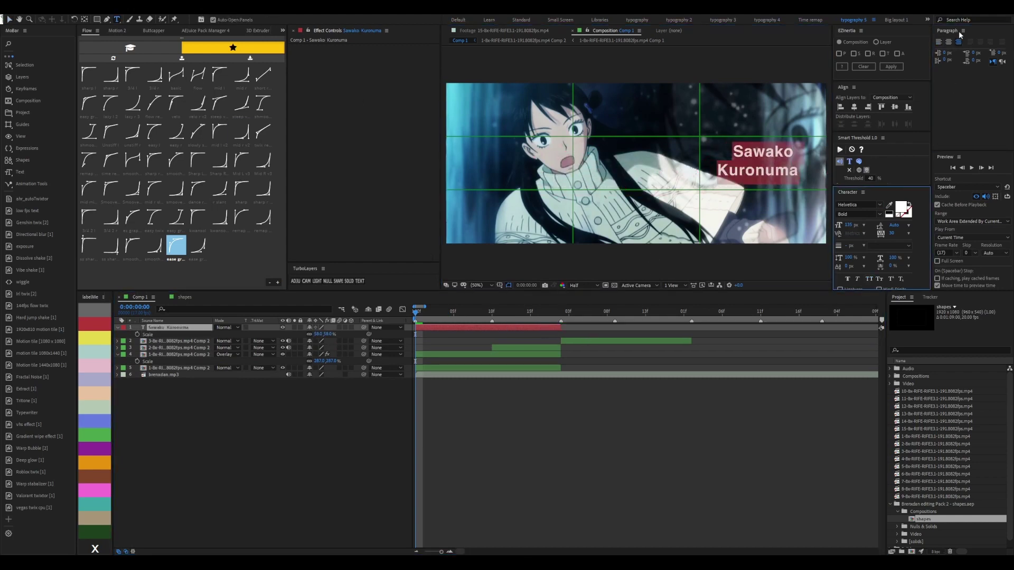
{"action": "left_click", "coordinate": [737, 152]}
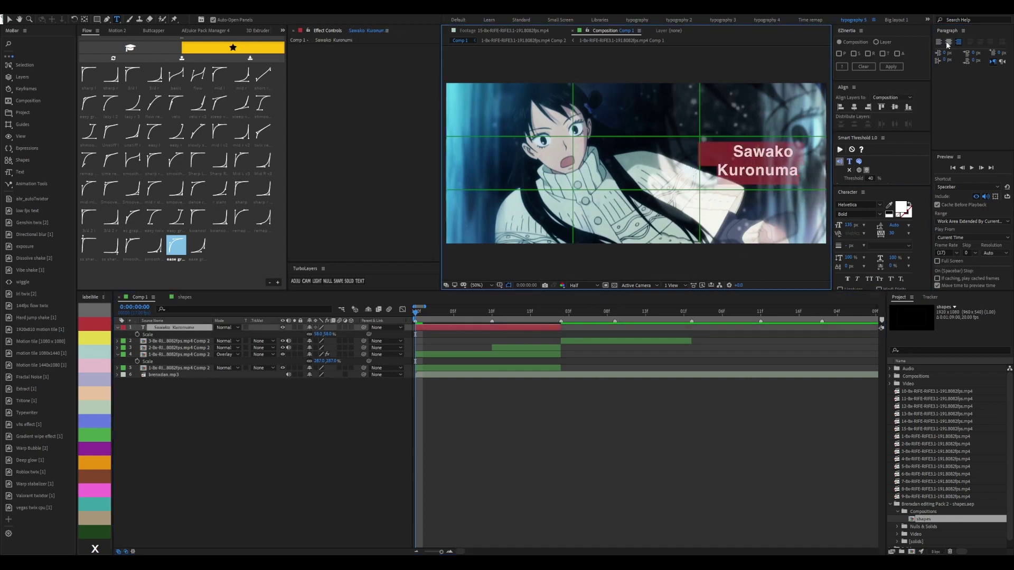
{"action": "key", "text": "v"}
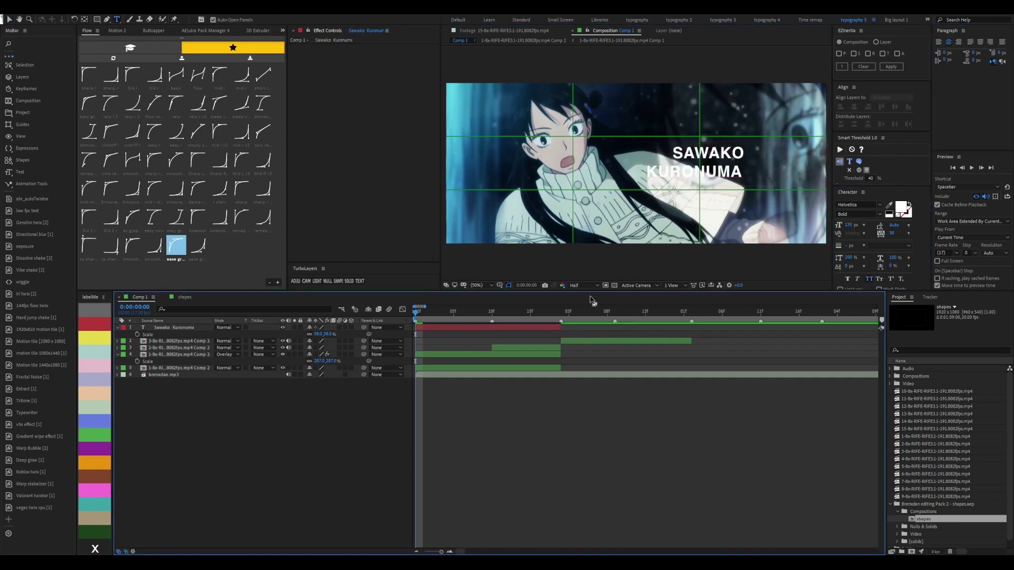
{"action": "key", "text": "ctrl+z"}
{"action": "key", "text": "ctrl+z"}
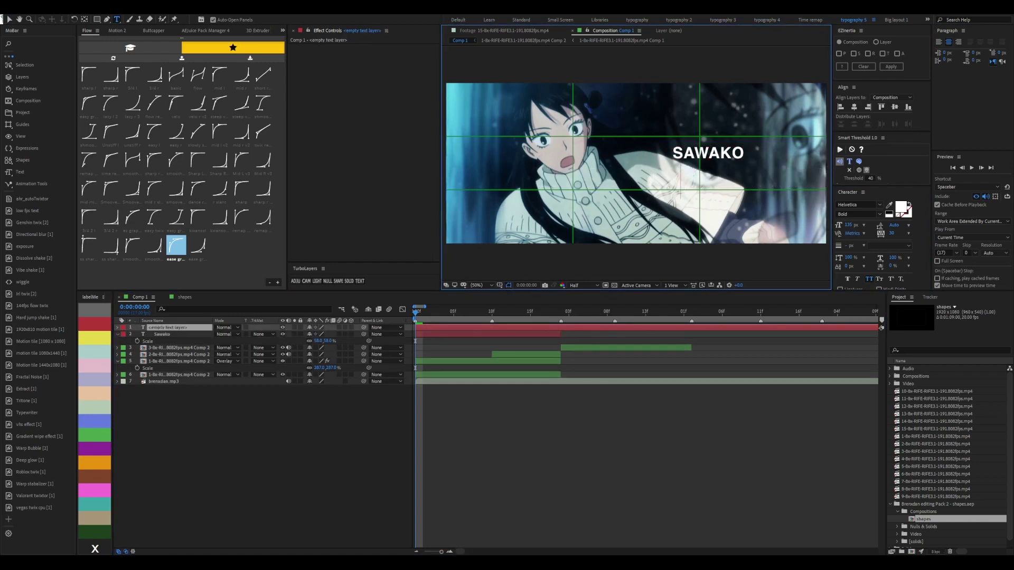
{"action": "key", "text": "ctrl+z"}
{"action": "key", "text": "o"}
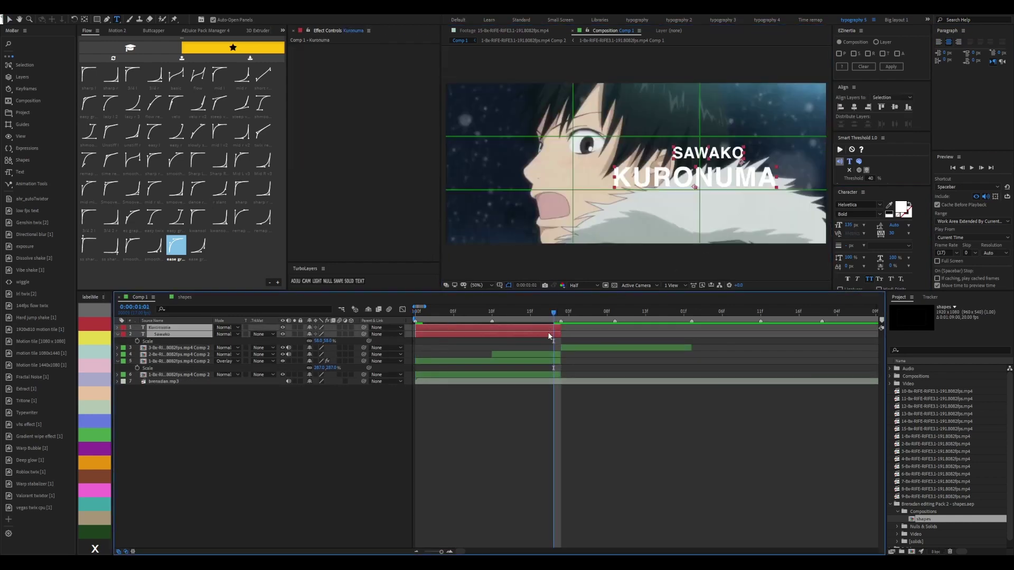
{"action": "key", "text": "ctrl+z"}
{"action": "key", "text": "ctrl+z"}
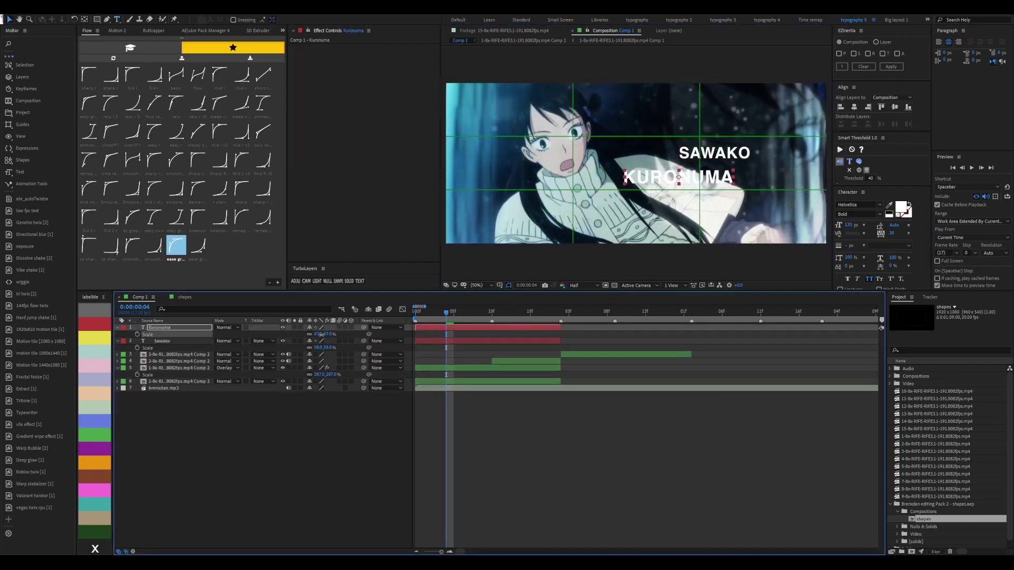
Place KURONUMA beneath SAWAKO at right and add a description paragraph trimmed to end near 03f
{"action": "key", "text": "v"}
{"action": "mouse_move", "coordinate": [714, 153]}
{"action": "left_mouse_down"}
{"action": "mouse_move", "coordinate": [732, 153]}
{"action": "mouse_move", "coordinate": [728, 164]}
{"action": "mouse_move", "coordinate": [786, 203]}
{"action": "left_mouse_up"}
{"action": "left_click", "coordinate": [739, 149], "text": "shift"}
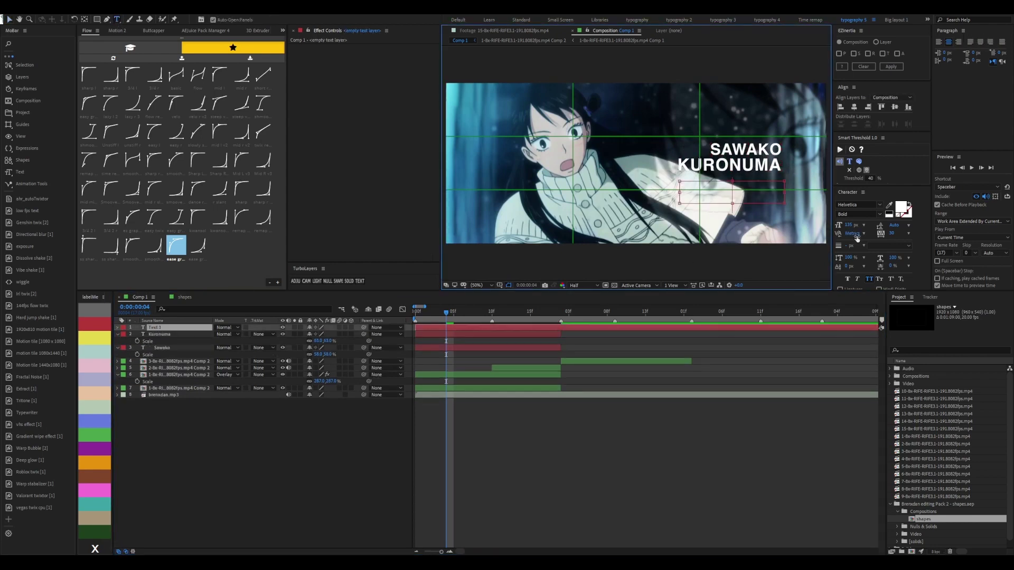
{"action": "key", "text": "ctrl+v"}
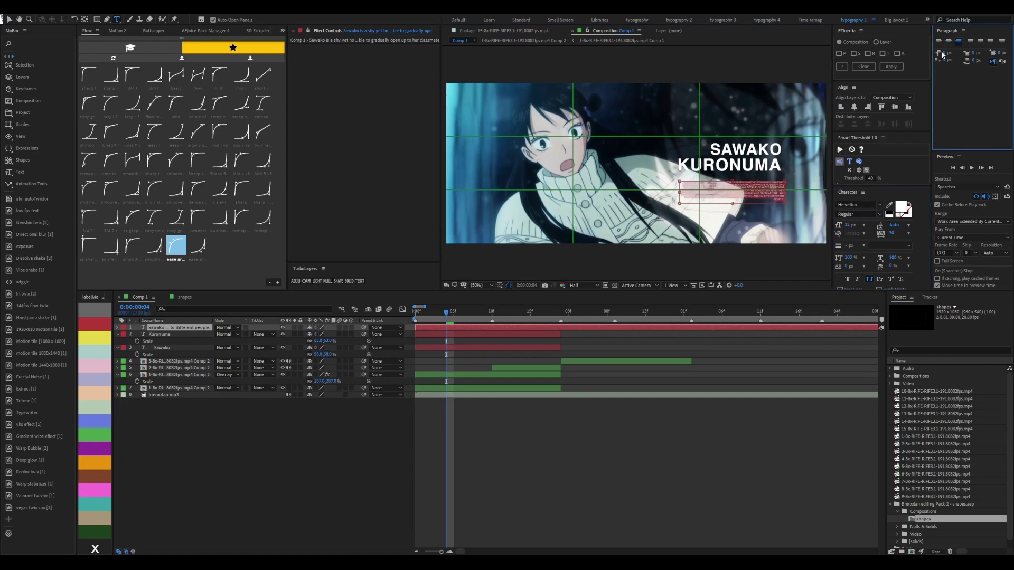
{"action": "key", "text": "v"}
{"action": "left_click_drag", "start_coordinate": [878, 327], "coordinate": [561, 327]}
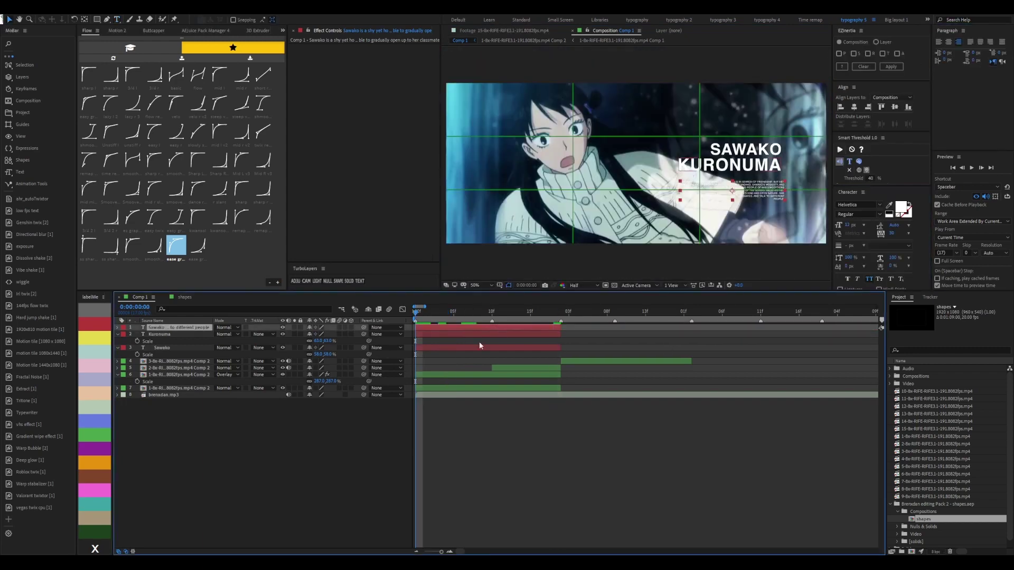
{"action": "key", "text": "space"}
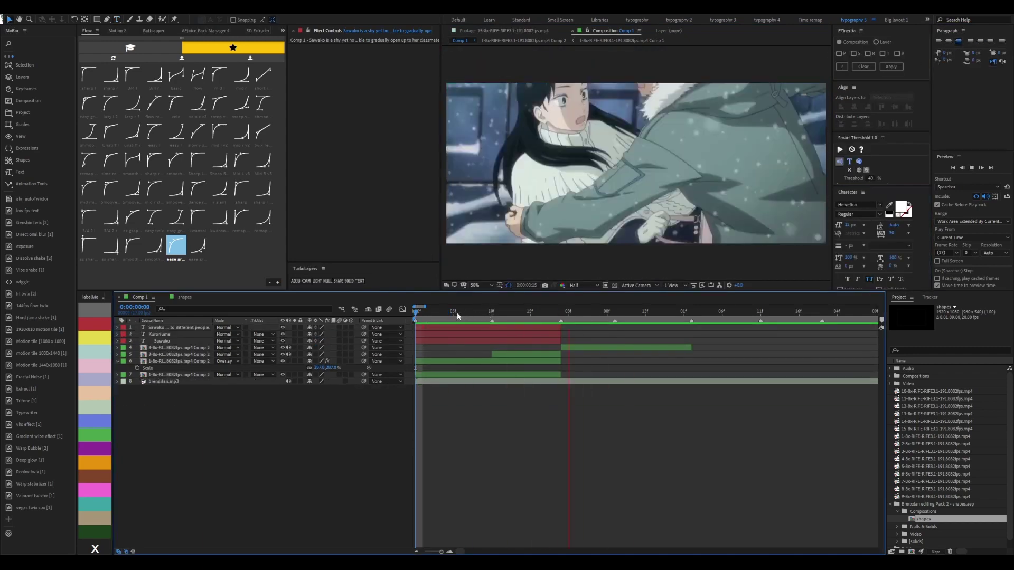
Apply AC IN animate-in presets to the SAWAKO, KURONUMA and description text layers from the comp start
{"action": "left_click", "coordinate": [484, 312]}
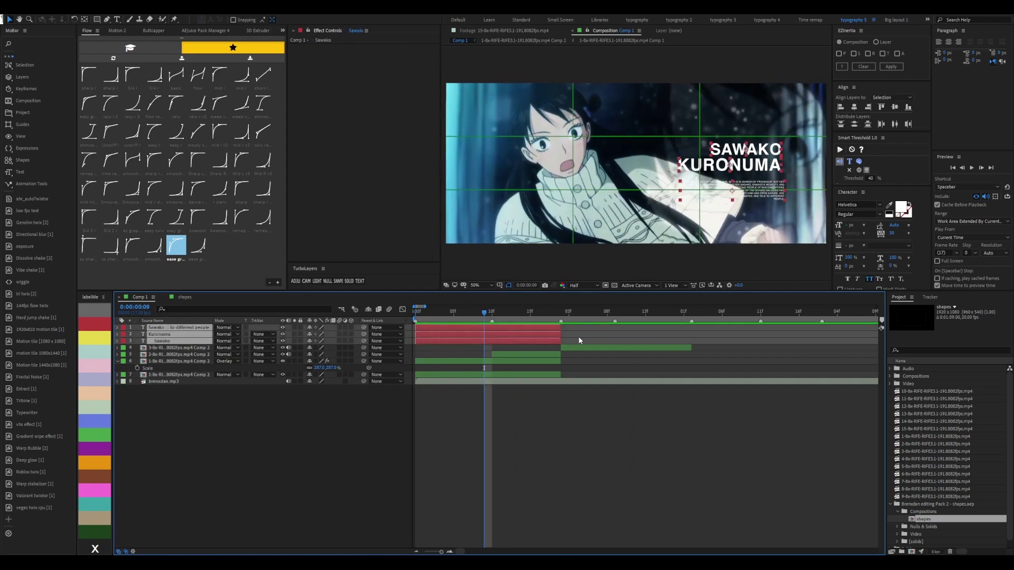
{"action": "left_click", "coordinate": [580, 340]}
{"action": "key", "text": "Home"}
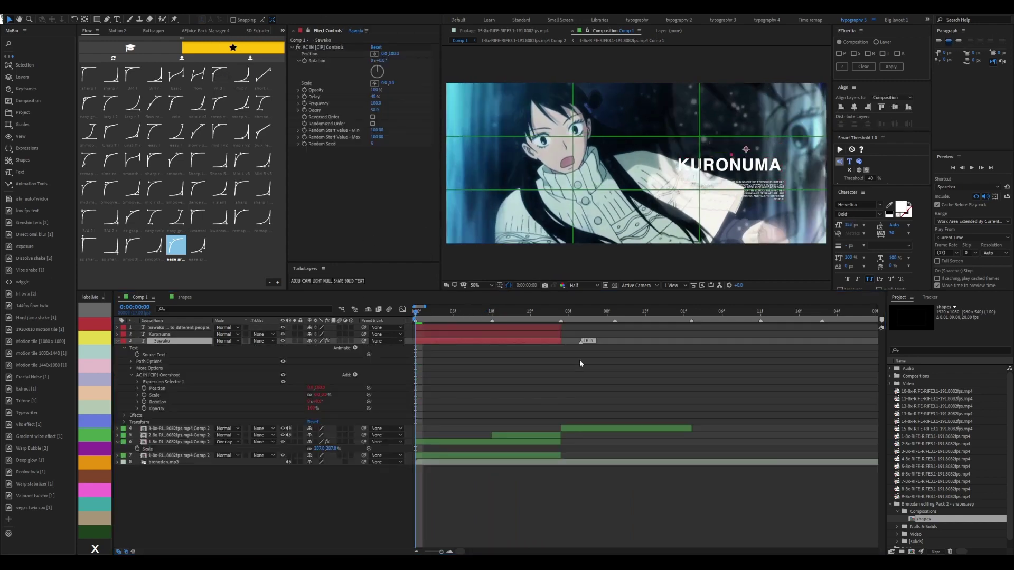
{"action": "left_click", "coordinate": [163, 334]}
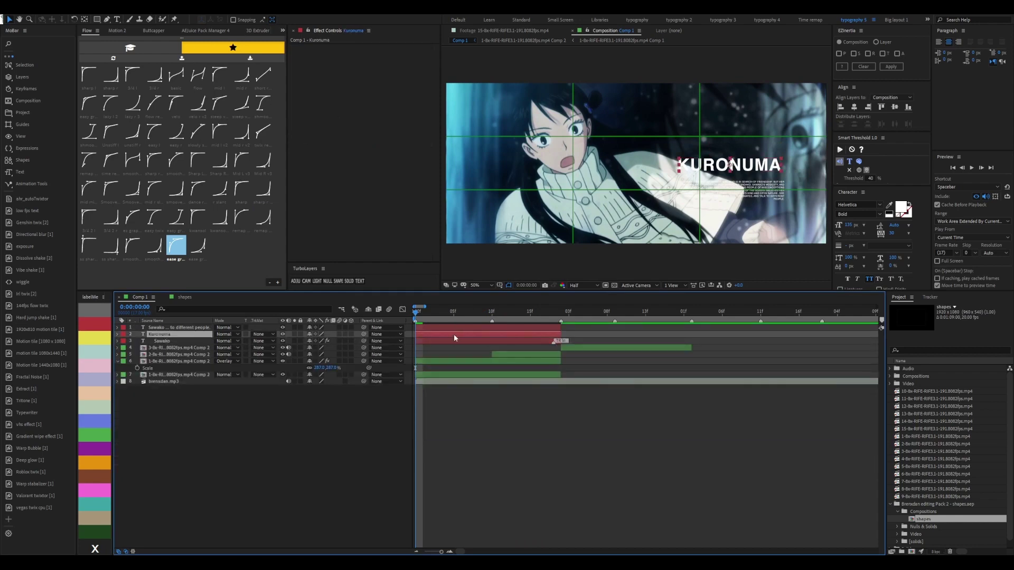
{"action": "key", "text": "ctrl+alt+shift+f"}
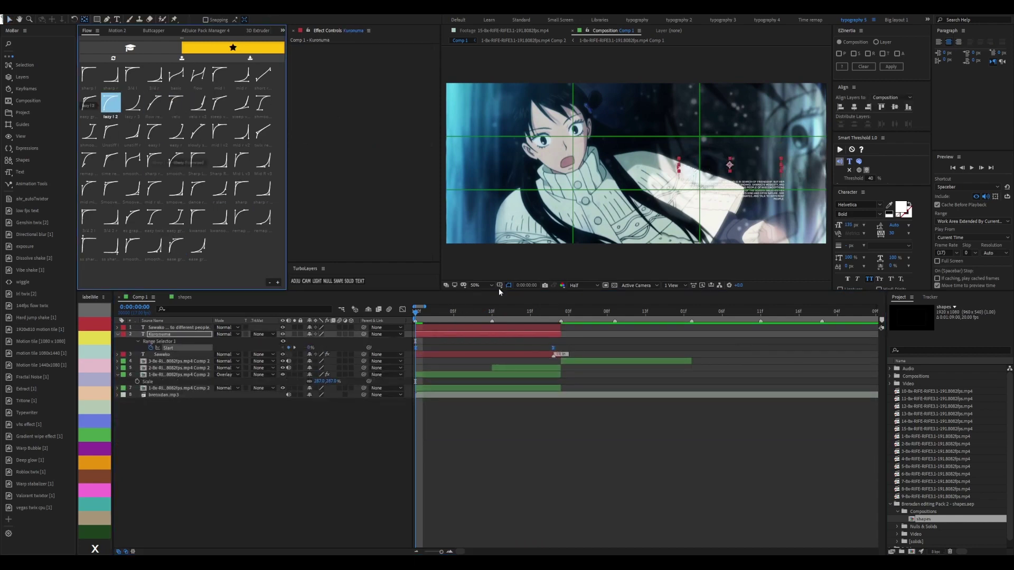
{"action": "left_click", "coordinate": [174, 327]}
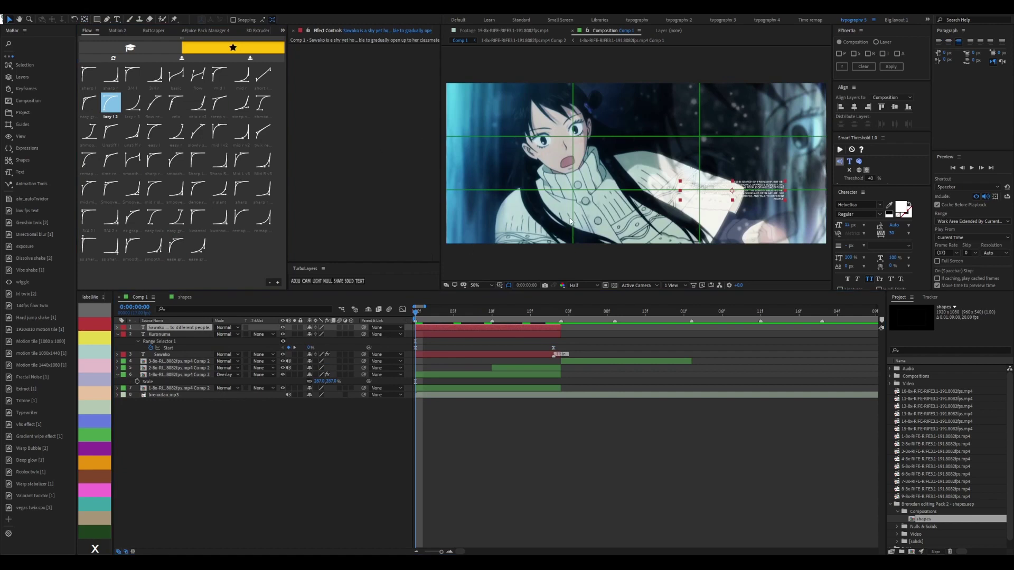
{"action": "left_click", "coordinate": [161, 342], "text": "shift"}
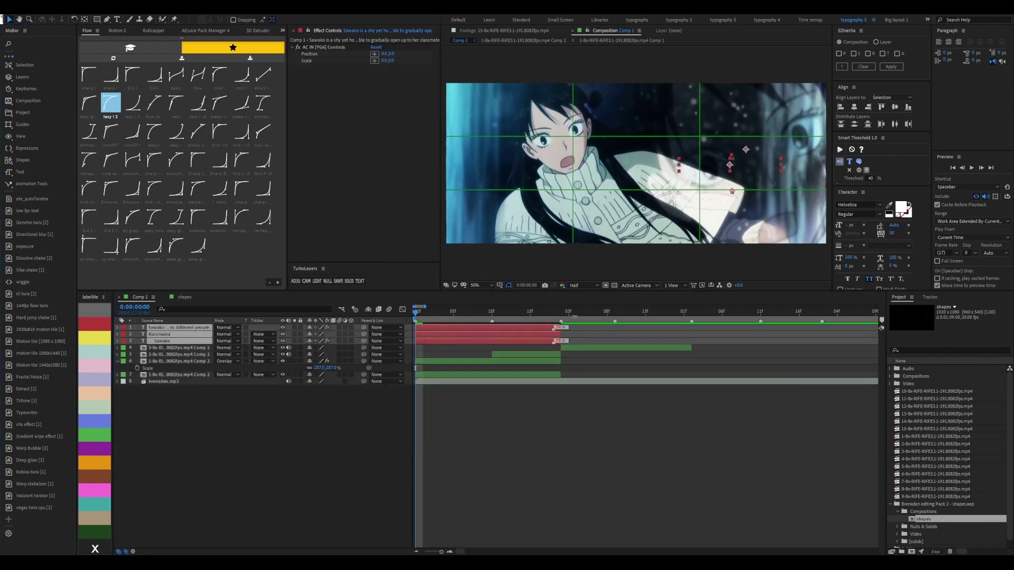
Preview the title reveal at 0:00:01:01 and undo the two unwanted presets
{"action": "left_click", "coordinate": [555, 312]}
{"action": "key", "text": "space"}
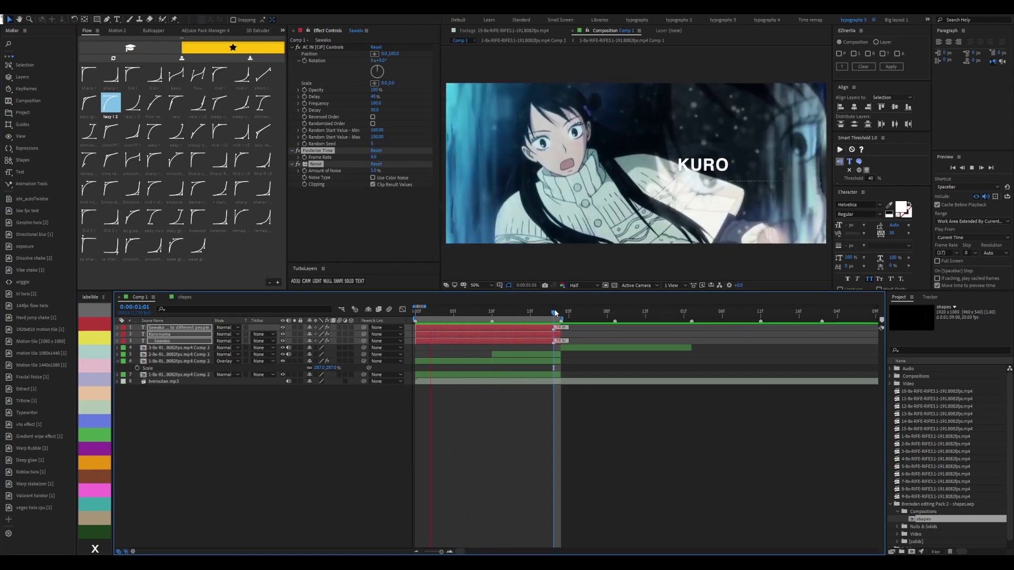
{"action": "key", "text": "space"}
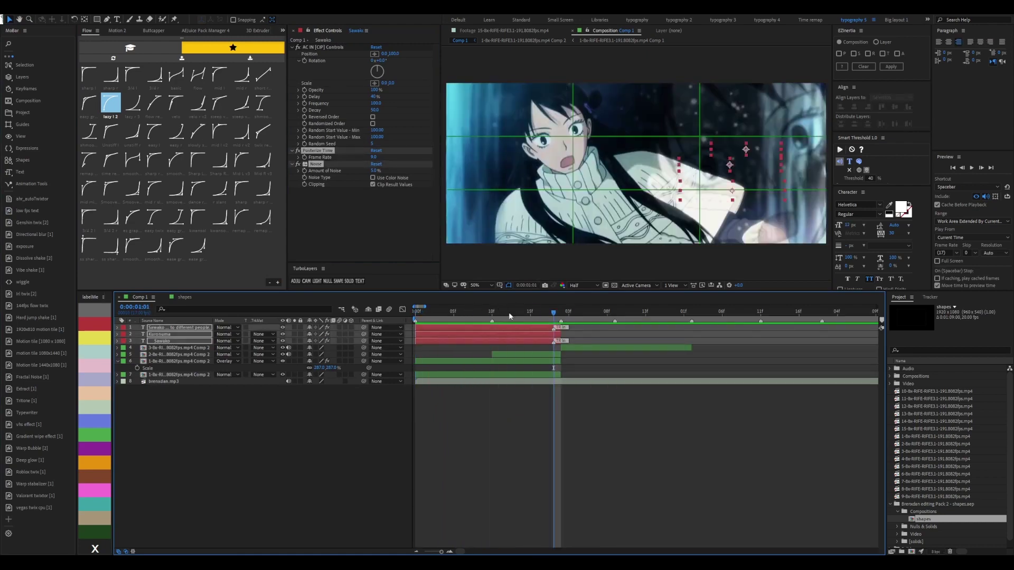
{"action": "key", "text": "ctrl+z"}
{"action": "key", "text": "ctrl+z"}
{"action": "key", "text": "ctrl+z"}
{"action": "key", "text": "ctrl+z"}
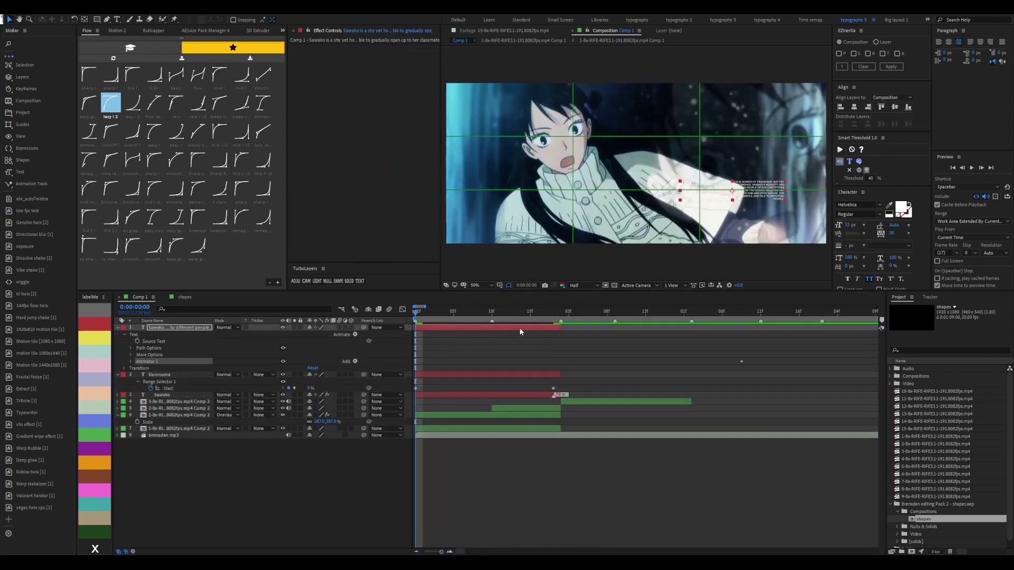
{"action": "key", "text": "ctrl+z"}
Preview the name reveals and give the description paragraph an animate-in preset
{"action": "left_click", "coordinate": [554, 311]}
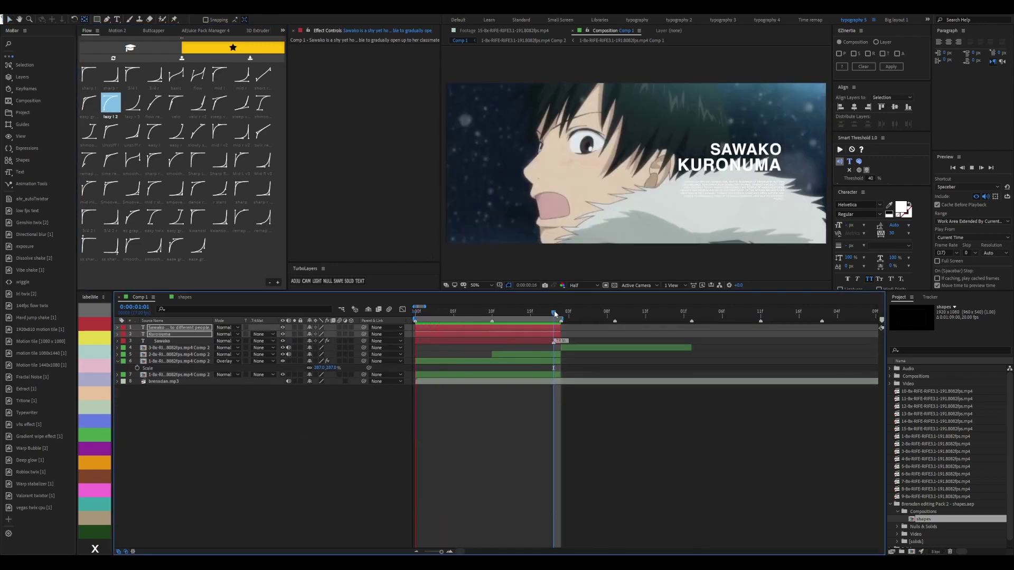
{"action": "key", "text": "ctrl+z"}
{"action": "key", "text": "ctrl+z"}
{"action": "key", "text": "space"}
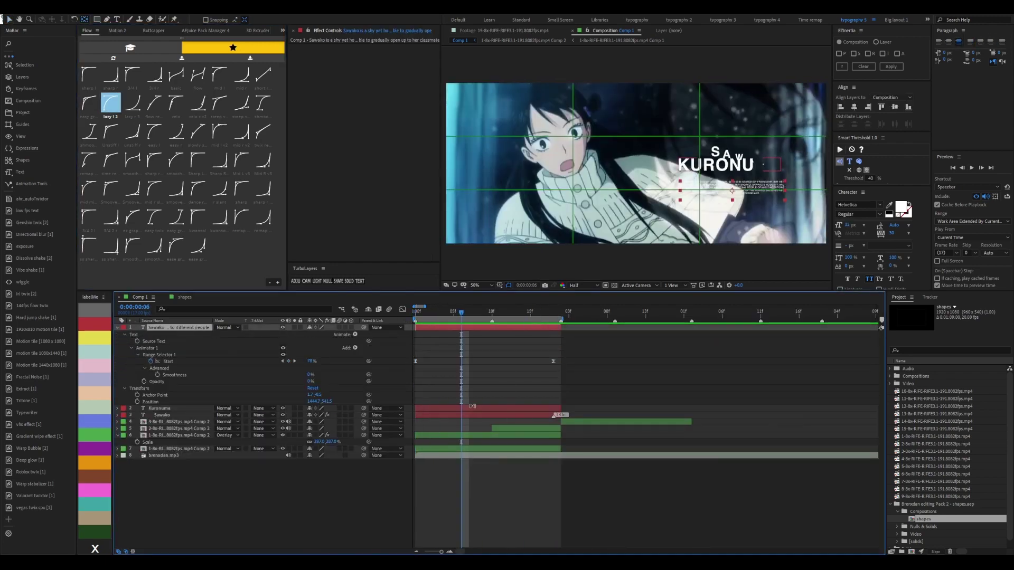
{"action": "left_click", "coordinate": [460, 406]}
{"action": "key", "text": "ctrl+z"}
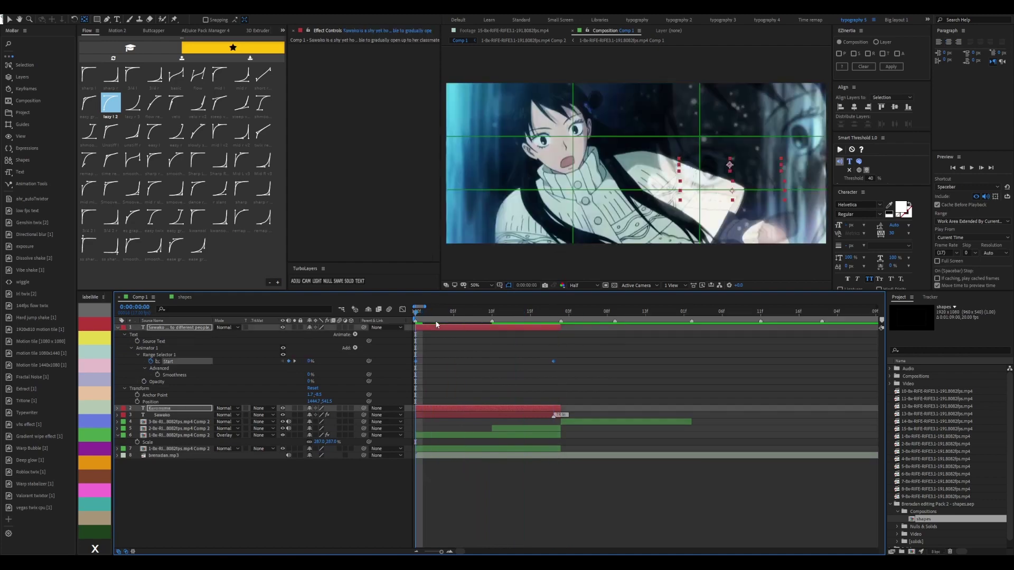
{"action": "left_click", "coordinate": [458, 376]}
{"action": "key", "text": "space"}
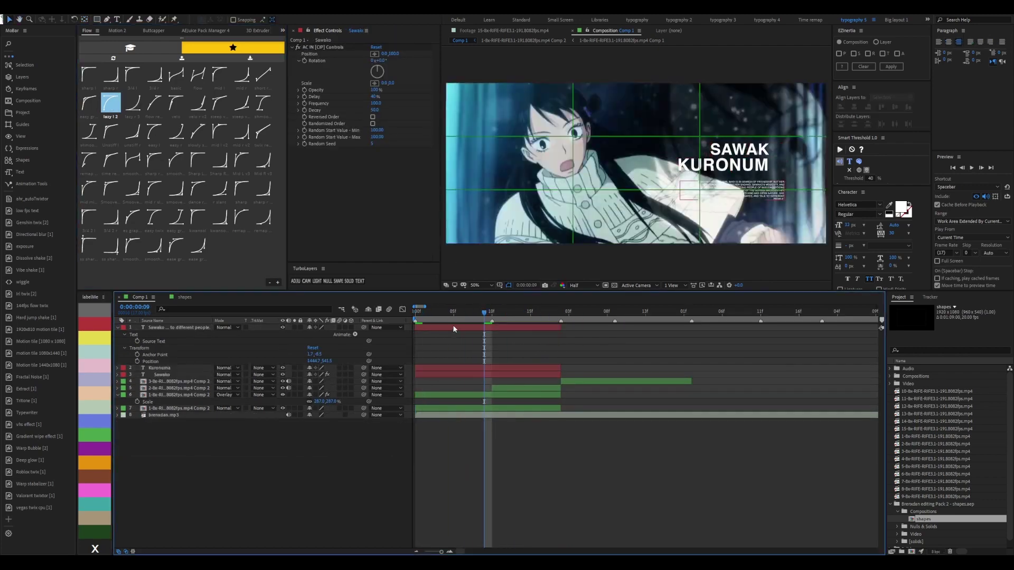
{"action": "left_click", "coordinate": [177, 328]}
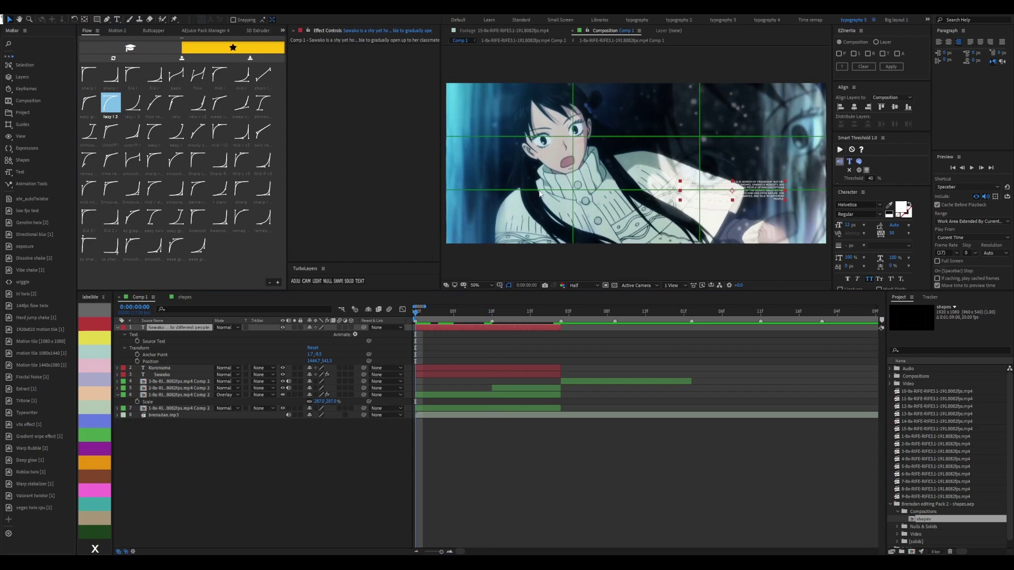
{"action": "left_click", "coordinate": [8, 212]}
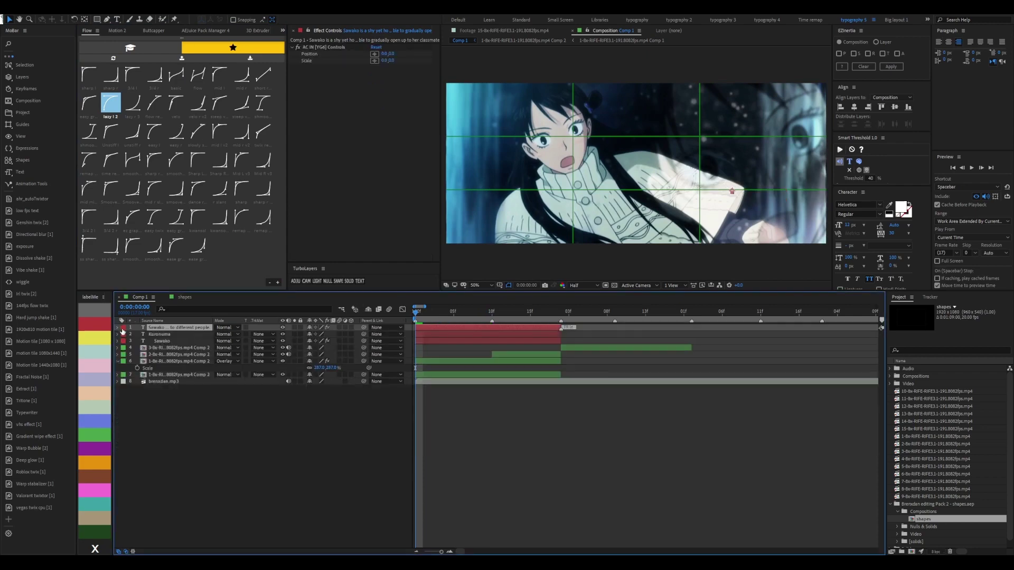
At frame 0:00:00:16, scale KURONUMA to about 83% and bring up SAWAKO's Scale
{"action": "left_click", "coordinate": [556, 313]}
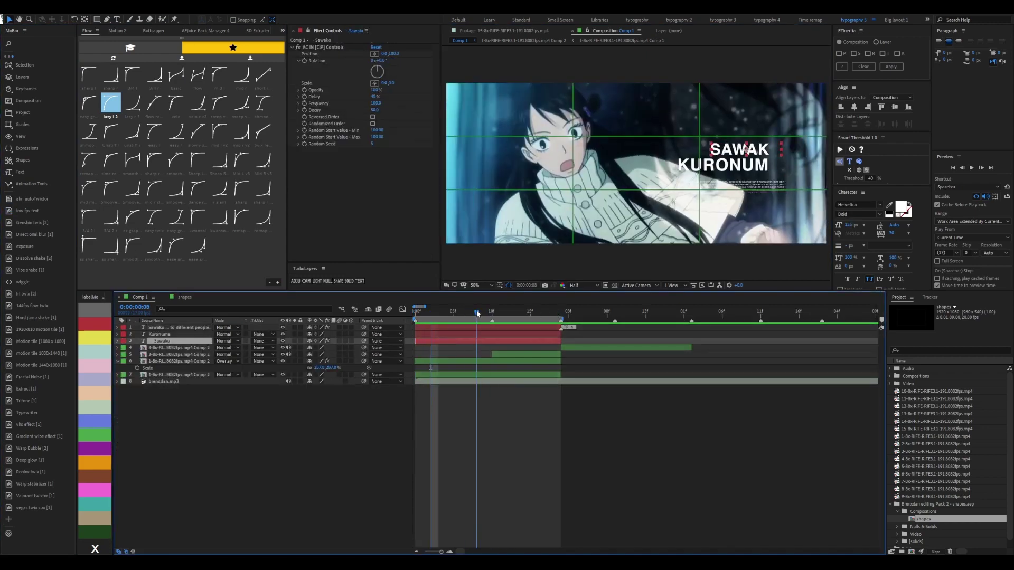
{"action": "left_click_drag", "start_coordinate": [556, 313], "coordinate": [539, 314]}
{"action": "key", "text": "period"}
{"action": "left_click", "coordinate": [478, 339]}
{"action": "left_click", "coordinate": [478, 334]}
{"action": "key", "text": "s"}
{"action": "left_click_drag", "start_coordinate": [323, 341], "coordinate": [316, 354]}
{"action": "key", "text": "ctrl+z"}
{"action": "left_click", "coordinate": [426, 348]}
{"action": "key", "text": "s"}
{"action": "scroll", "coordinate": [696, 142], "scroll_direction": "down", "scroll_amount": 1}
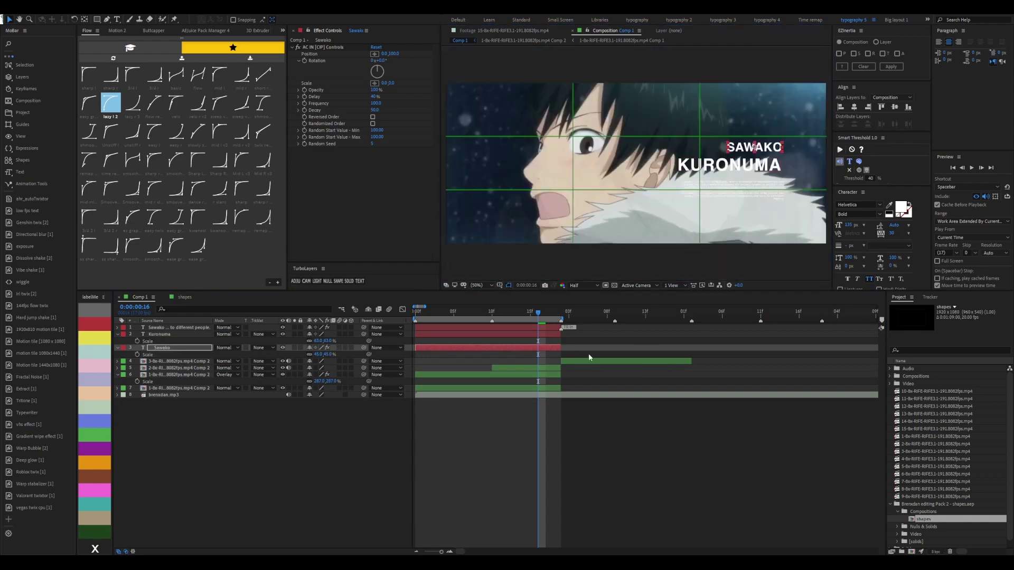
{"action": "left_click_drag", "start_coordinate": [538, 312], "coordinate": [492, 311]}
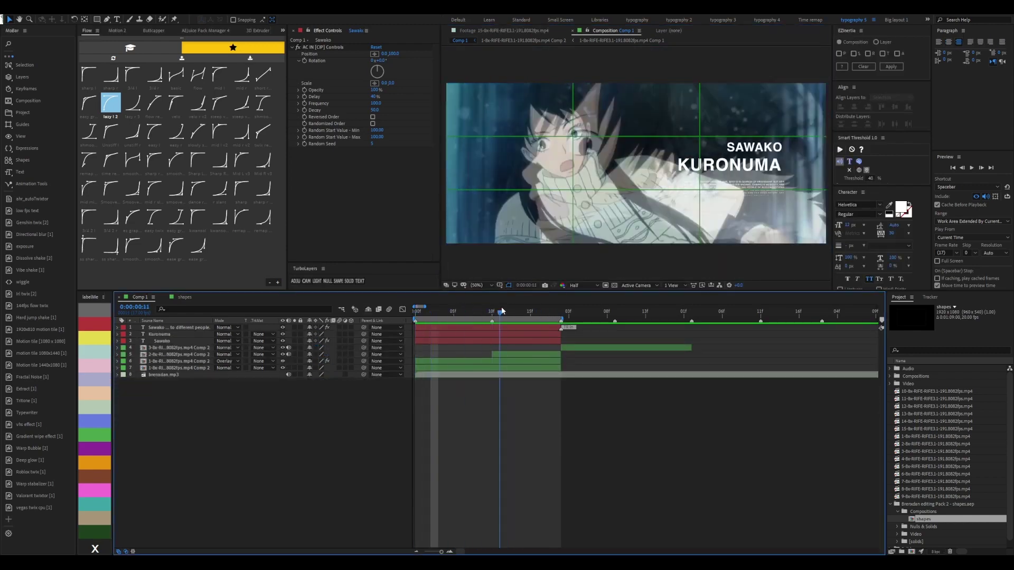
Precompose the three title layers into Pre-comp 1 and add Camera Lens Blur, removing a trial Tint
{"action": "key", "text": "ctrl+shift+c"}
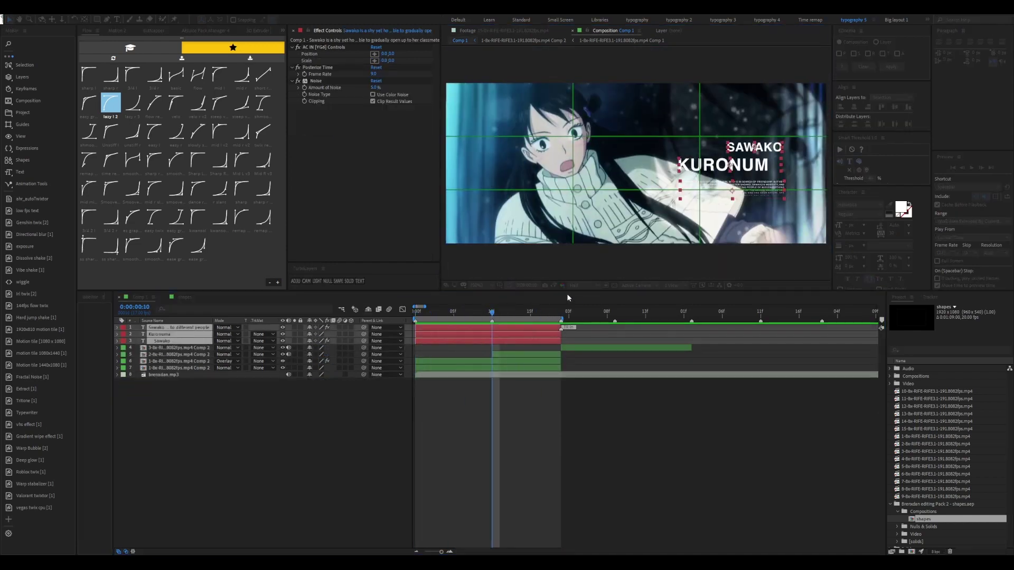
{"action": "key", "text": "Return"}
{"action": "left_click", "coordinate": [361, 92]}
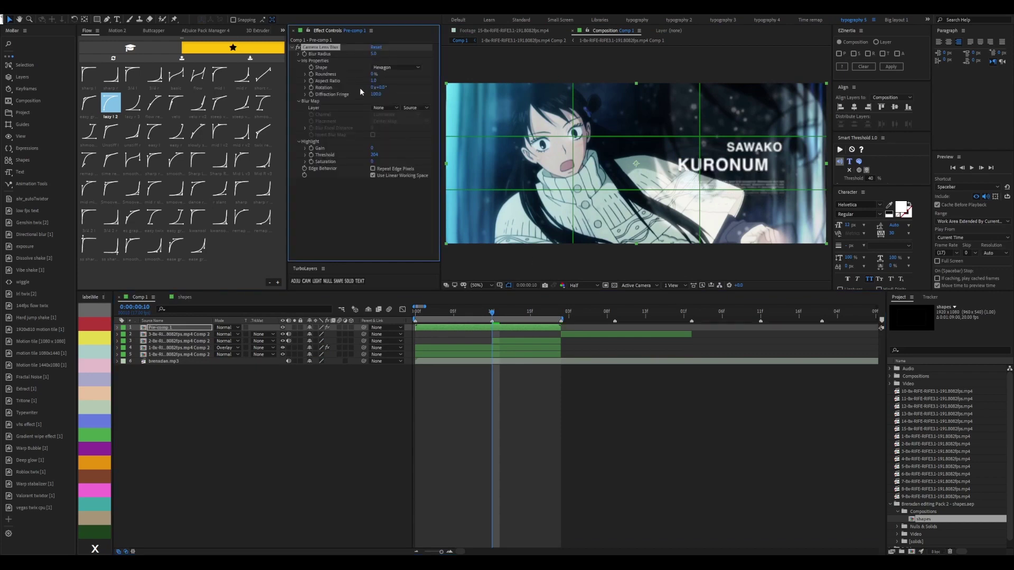
{"action": "left_click", "coordinate": [558, 316]}
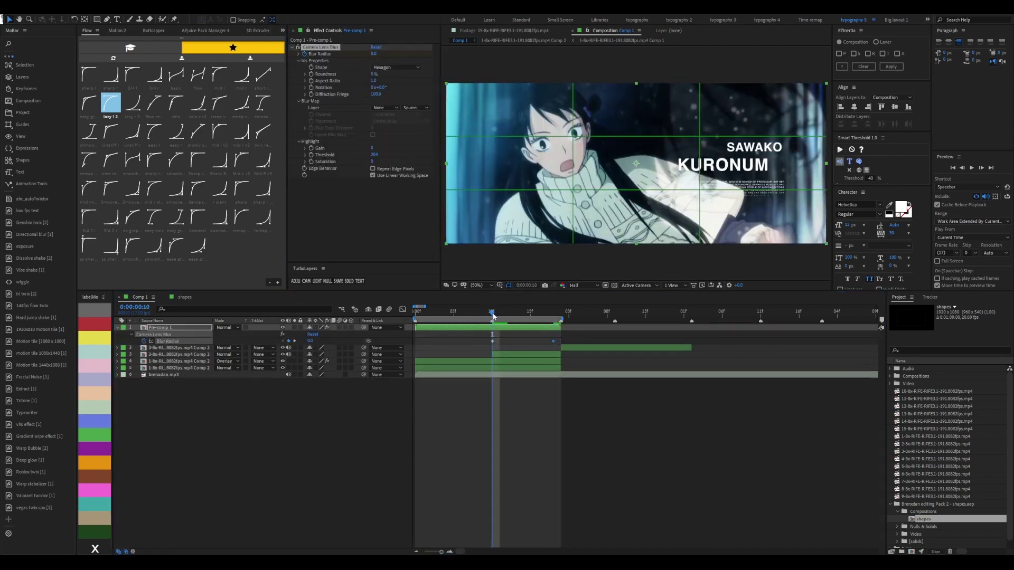
{"action": "left_click", "coordinate": [376, 201]}
{"action": "type", "text": "00.0"}
{"action": "key", "text": "Return"}
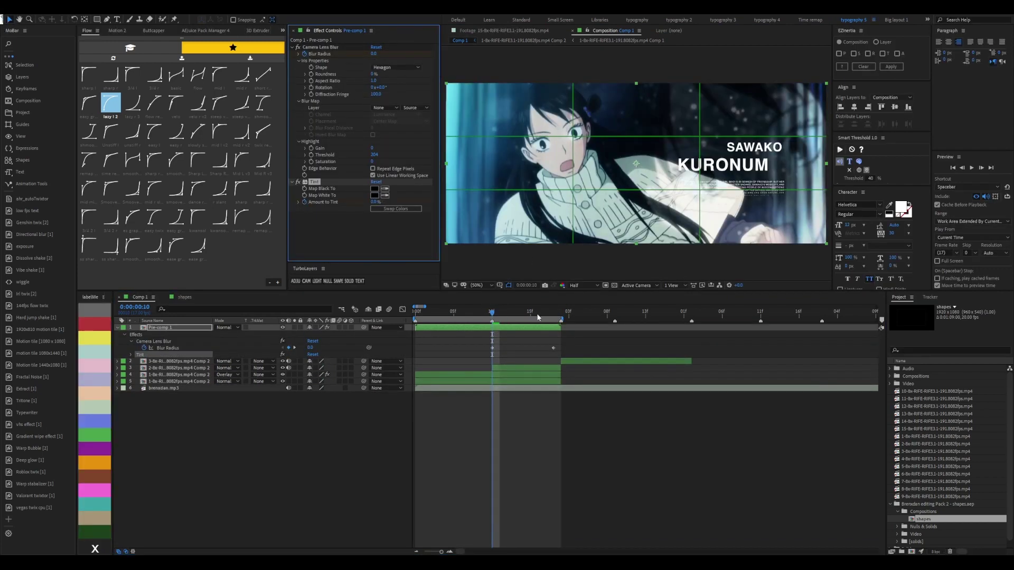
{"action": "key", "text": "k"}
{"action": "left_click", "coordinate": [314, 182]}
{"action": "key", "text": "Page_Up"}
{"action": "key", "text": "Delete"}
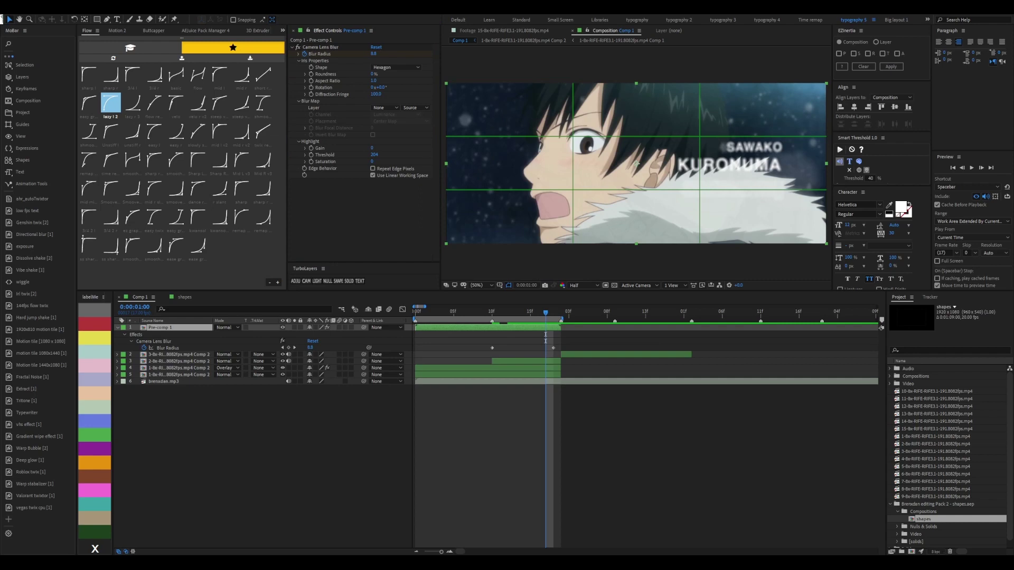
Inside Pre-comp 1, smooth all title Position keyframes with the Flow ease, then preview Comp 1
{"action": "double_click", "coordinate": [174, 328]}
{"action": "key", "text": "u"}
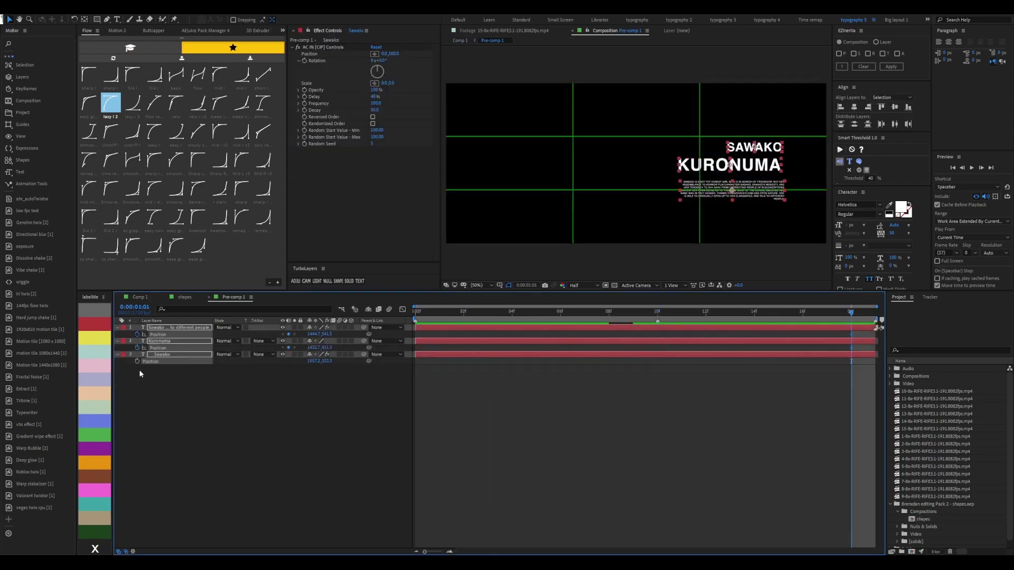
{"action": "key", "text": "Home"}
{"action": "key", "text": "ctrl+Down"}
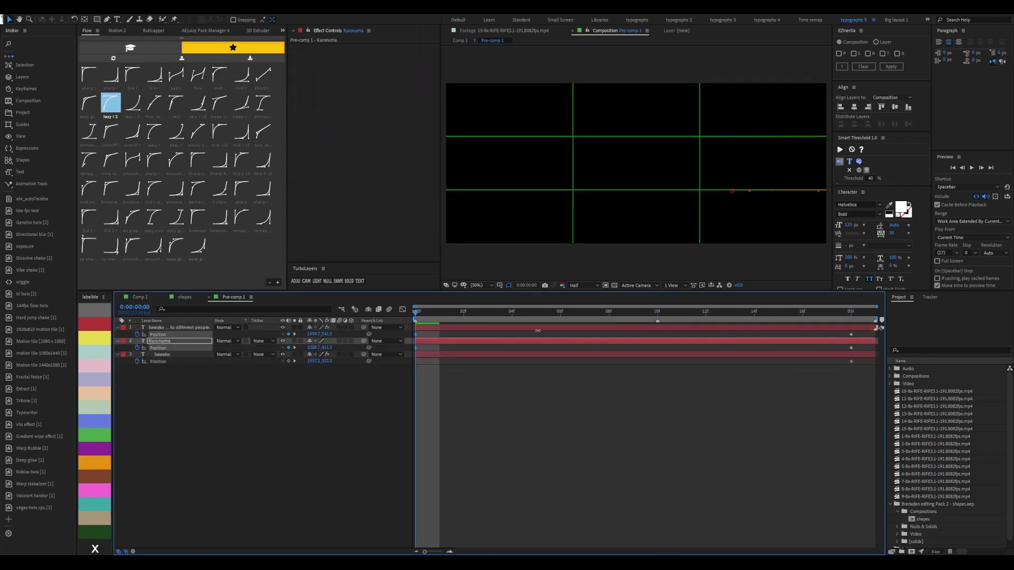
{"action": "key", "text": "ctrl+a"}
{"action": "left_click", "coordinate": [133, 246]}
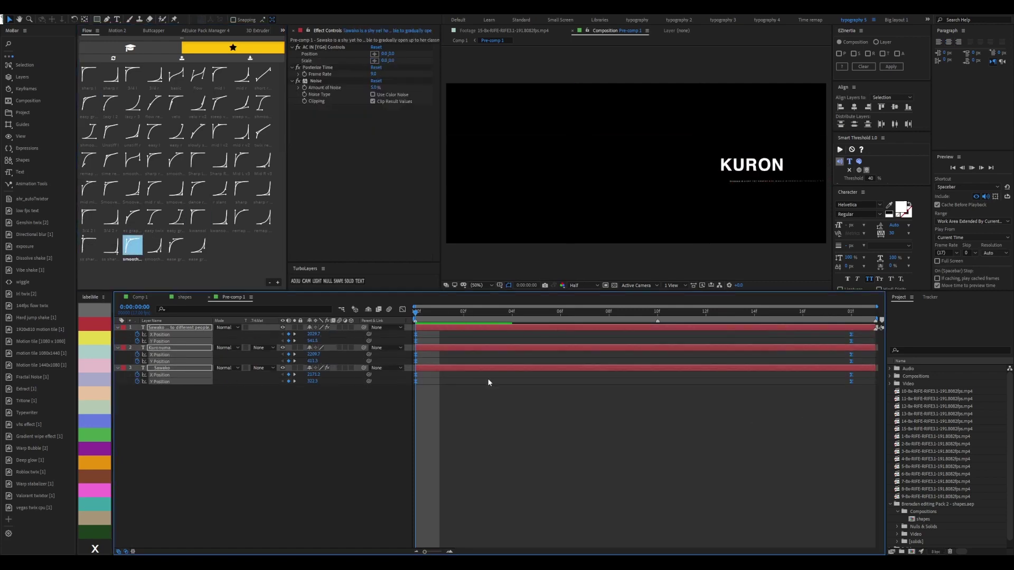
{"action": "key", "text": "shift+period"}
{"action": "key", "text": "space"}
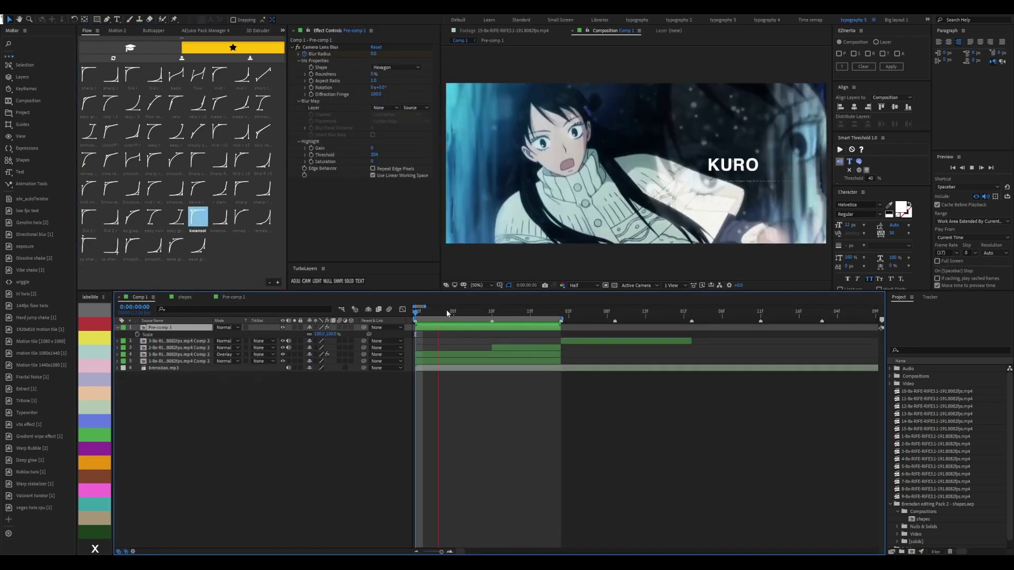
Inspect the bottom clip's Position and preview the edit around frame 0:00:00:08
{"action": "left_click", "coordinate": [175, 362]}
{"action": "key", "text": "p"}
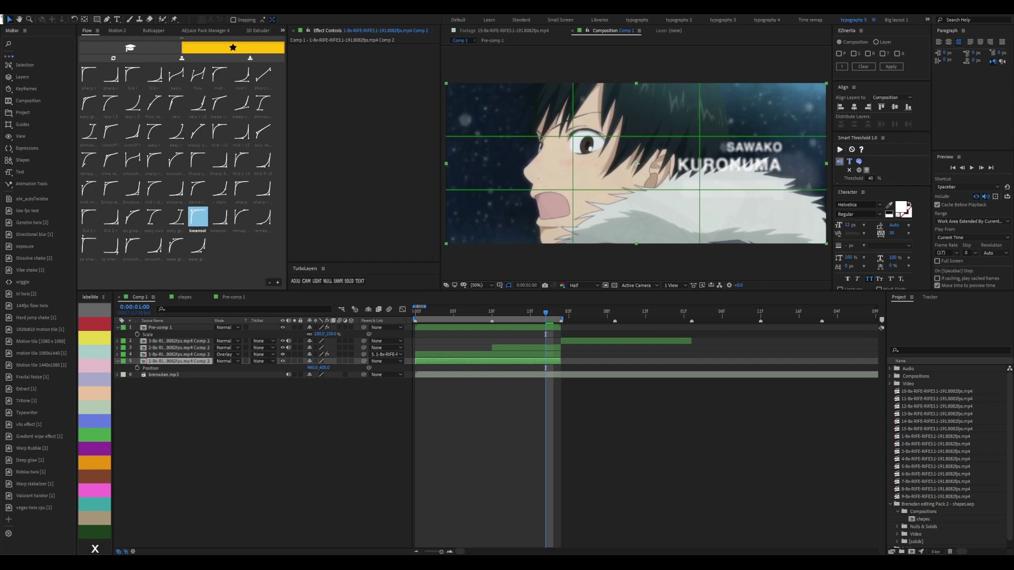
{"action": "left_click", "coordinate": [504, 356]}
{"action": "key", "text": "space"}
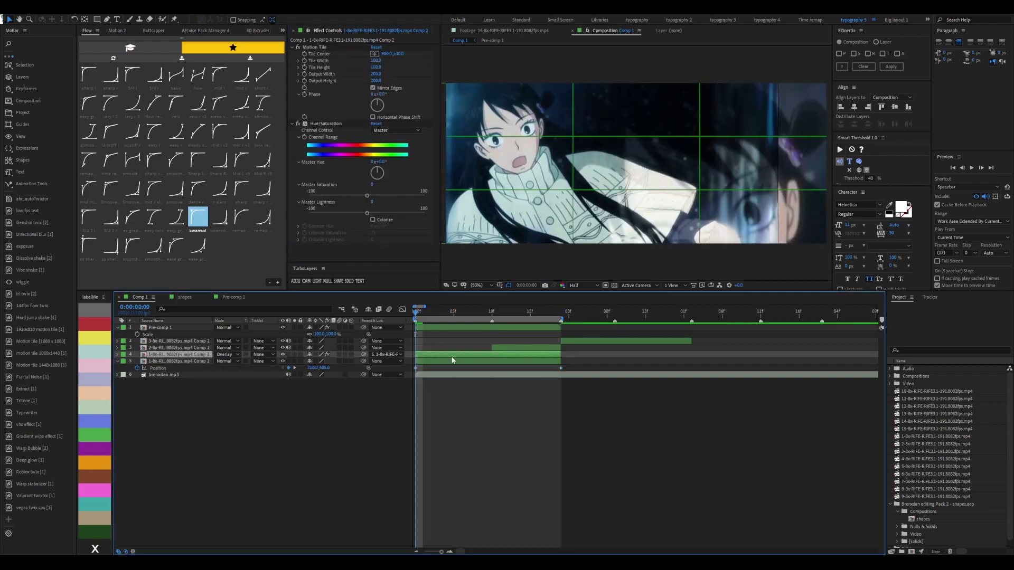
{"action": "double_click", "coordinate": [504, 357]}
{"action": "left_click", "coordinate": [138, 297]}
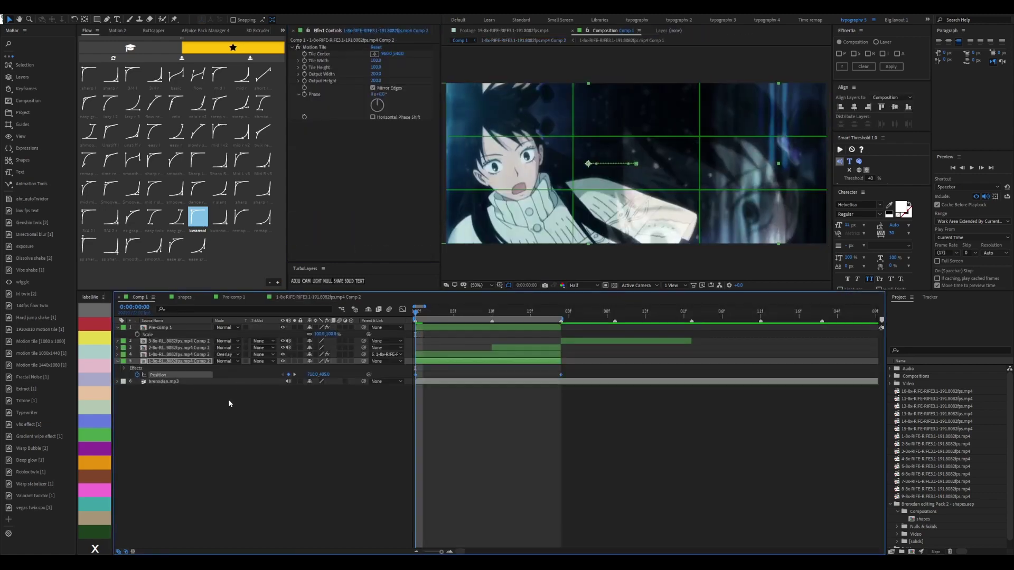
{"action": "key", "text": "space"}
{"action": "key", "text": "space"}
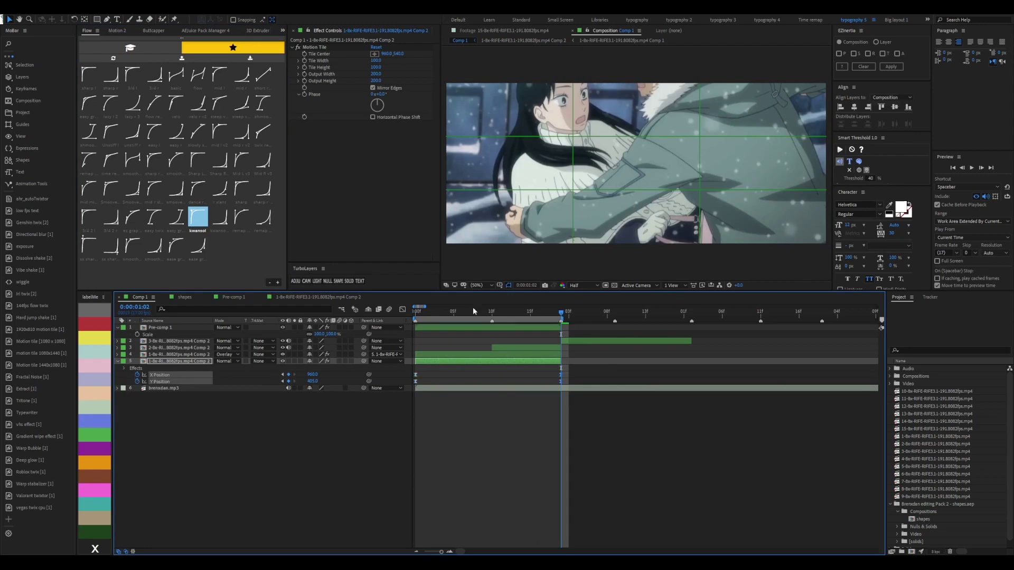
{"action": "left_click_drag", "start_coordinate": [474, 310], "coordinate": [477, 311]}
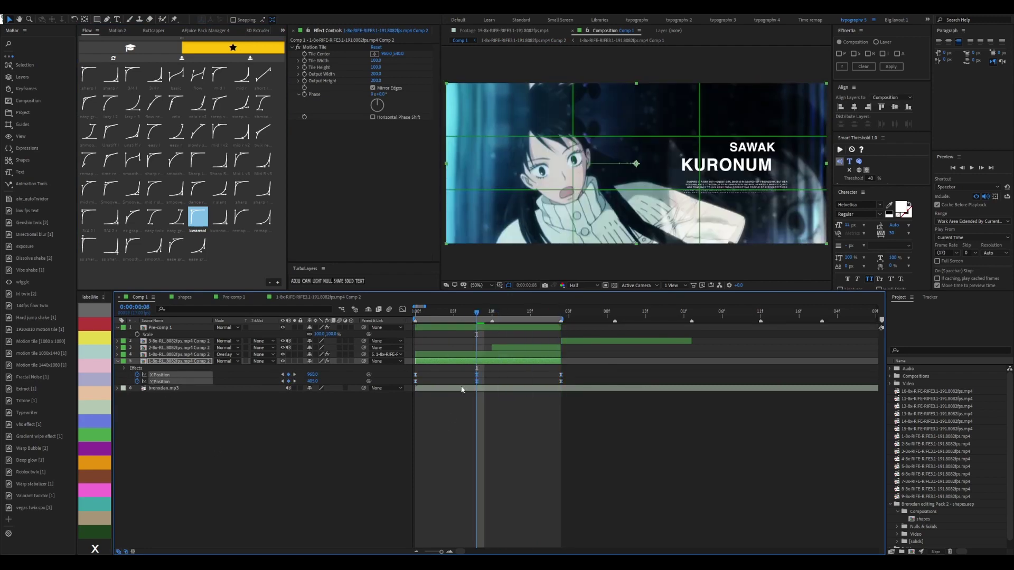
{"action": "key", "text": "space"}
{"action": "left_click", "coordinate": [457, 355]}
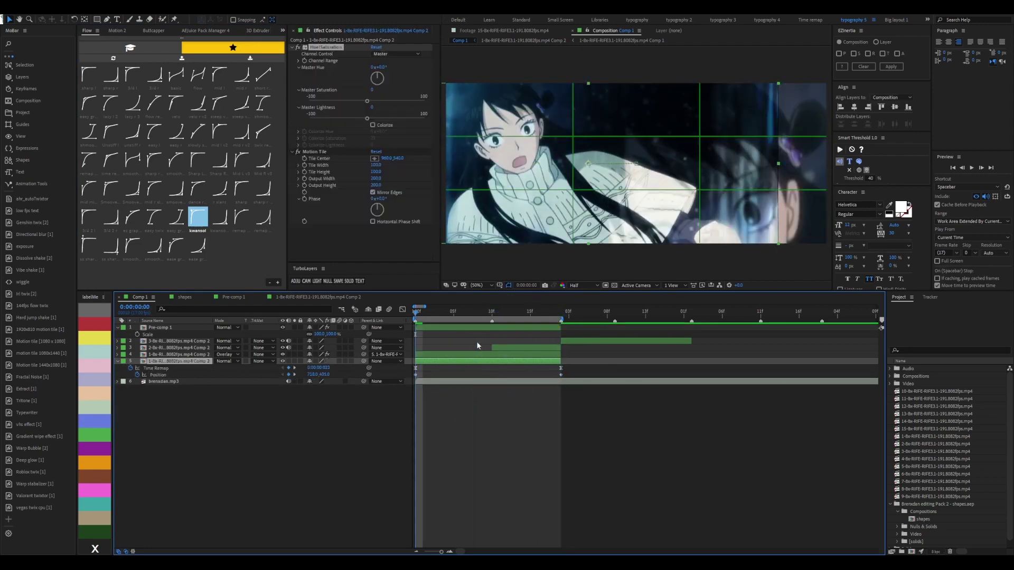
{"action": "left_click", "coordinate": [452, 361]}
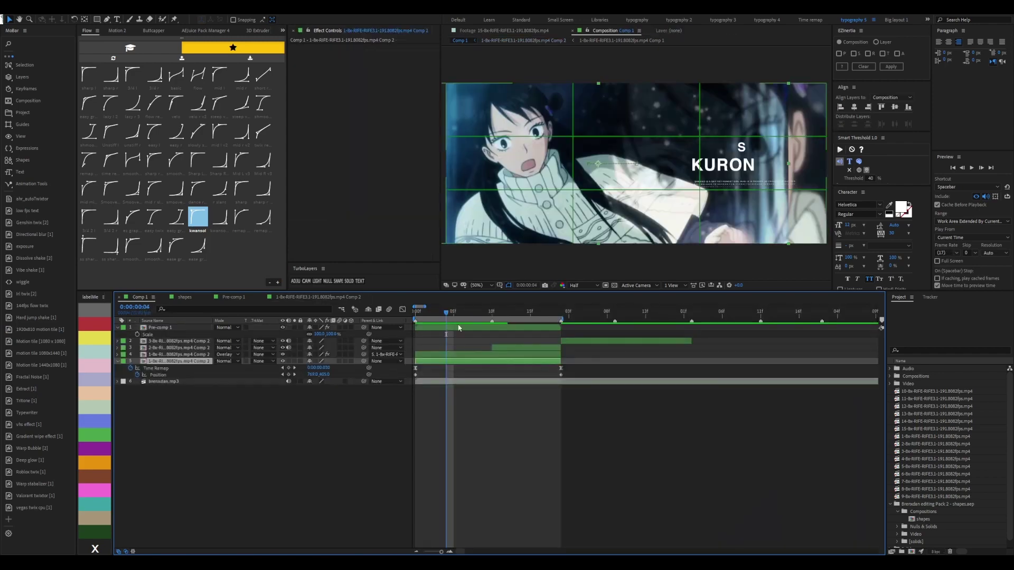
Separate the bottom clip's Position into X and Y and add two Motion Tile effects
{"action": "left_click", "coordinate": [191, 371]}
{"action": "key", "text": "ctrl+shift+s"}
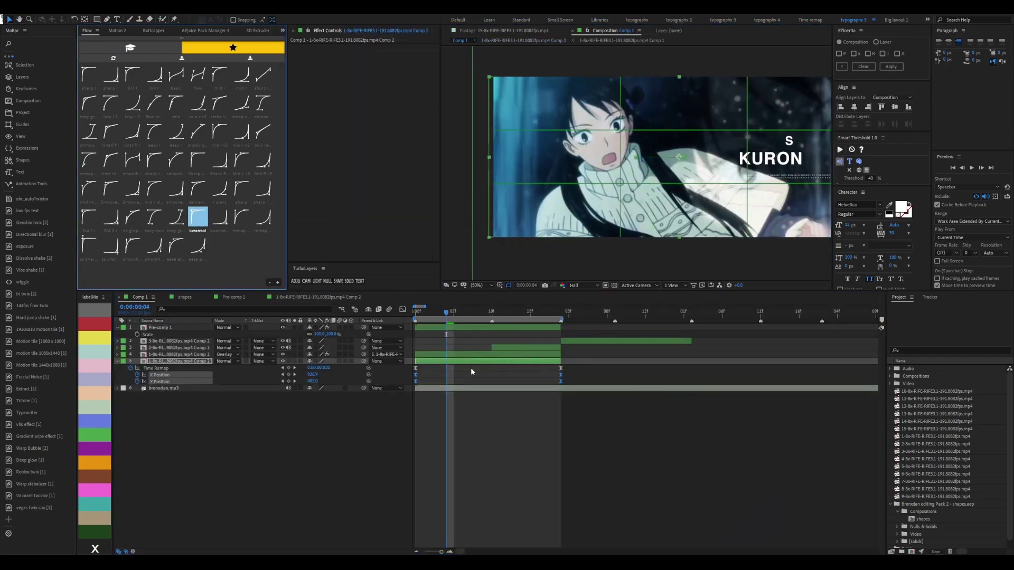
{"action": "left_click", "coordinate": [10, 340]}
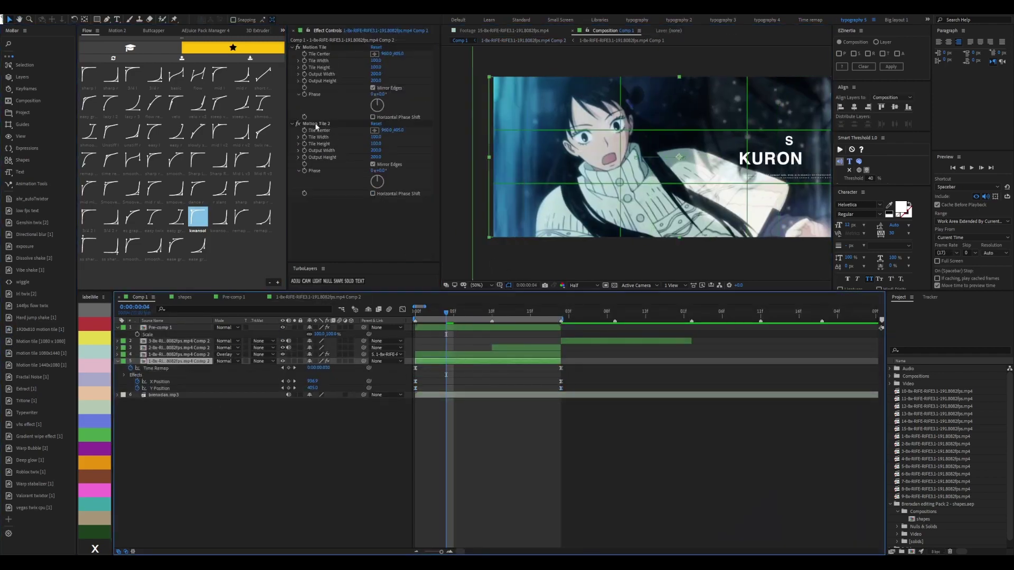
{"action": "left_click", "coordinate": [325, 47]}
{"action": "key", "text": "space"}
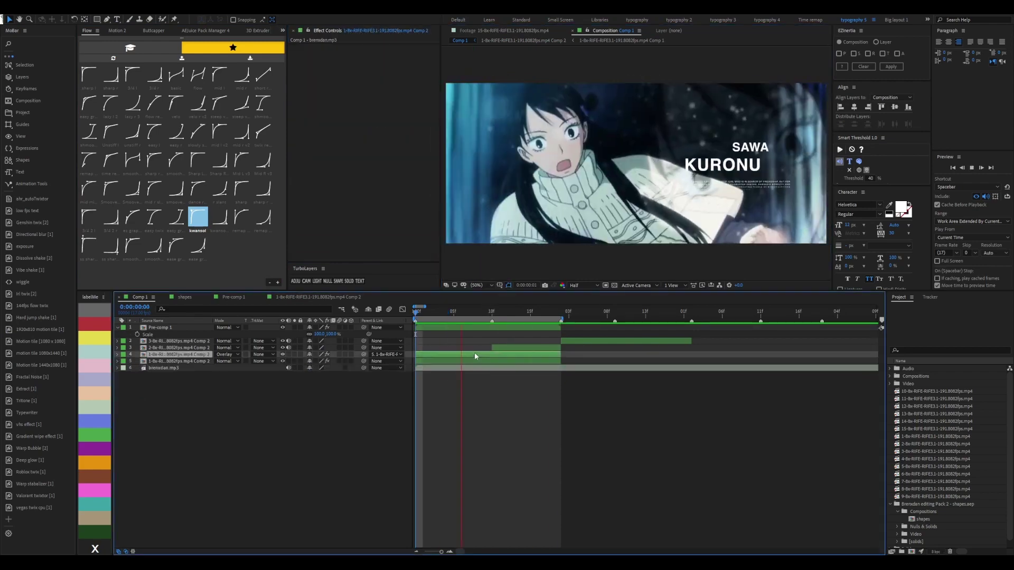
Add a Linear Wipe to the overlay clip and keyframe Transition Completion from about 53% to 0%
{"action": "left_click", "coordinate": [174, 355]}
{"action": "mouse_move", "coordinate": [375, 229]}
{"action": "left_mouse_down"}
{"action": "mouse_move", "coordinate": [384, 230]}
{"action": "mouse_move", "coordinate": [364, 257]}
{"action": "left_mouse_up"}
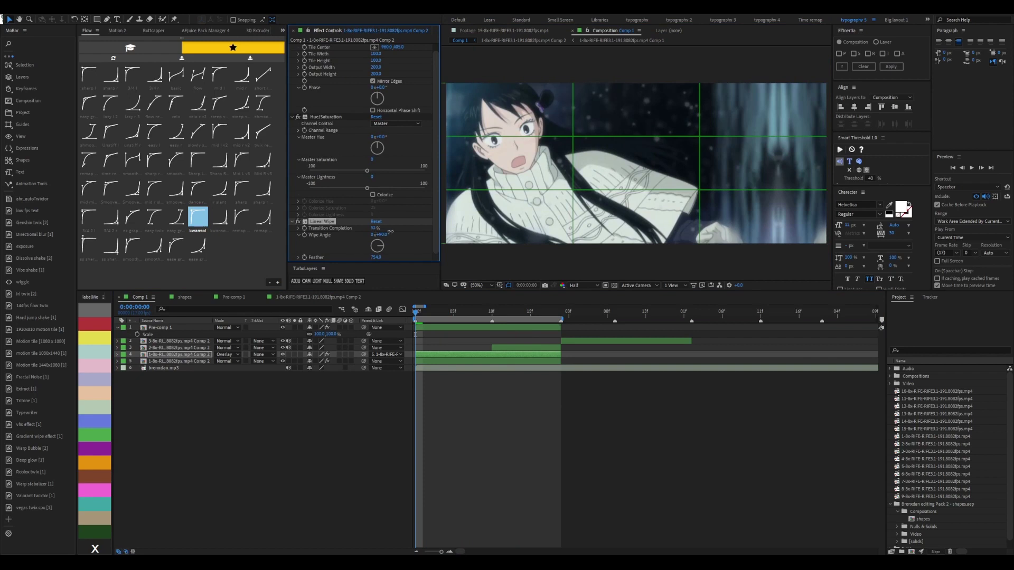
{"action": "left_click", "coordinate": [305, 228]}
{"action": "key", "text": "space"}
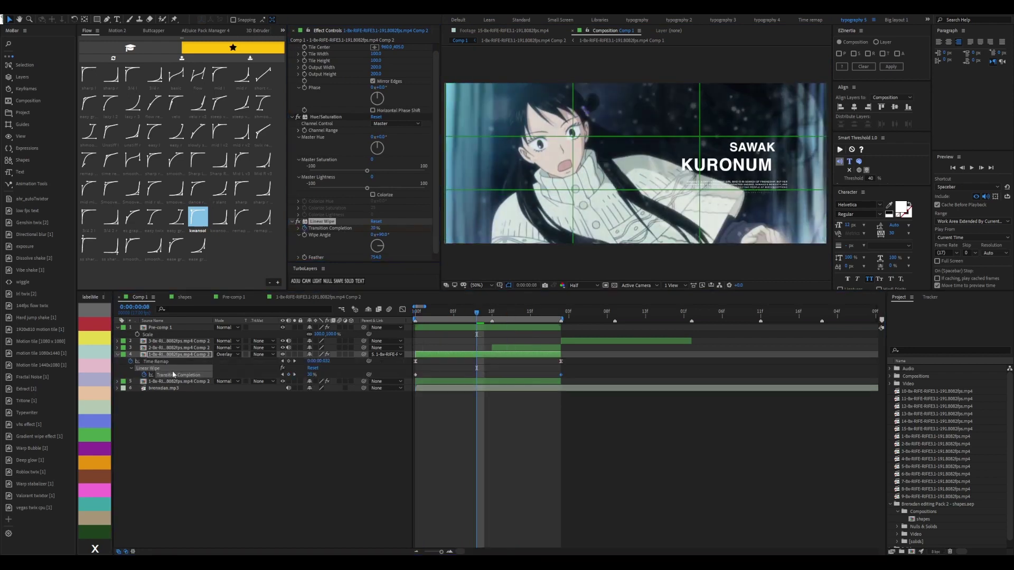
{"action": "key", "text": "u"}
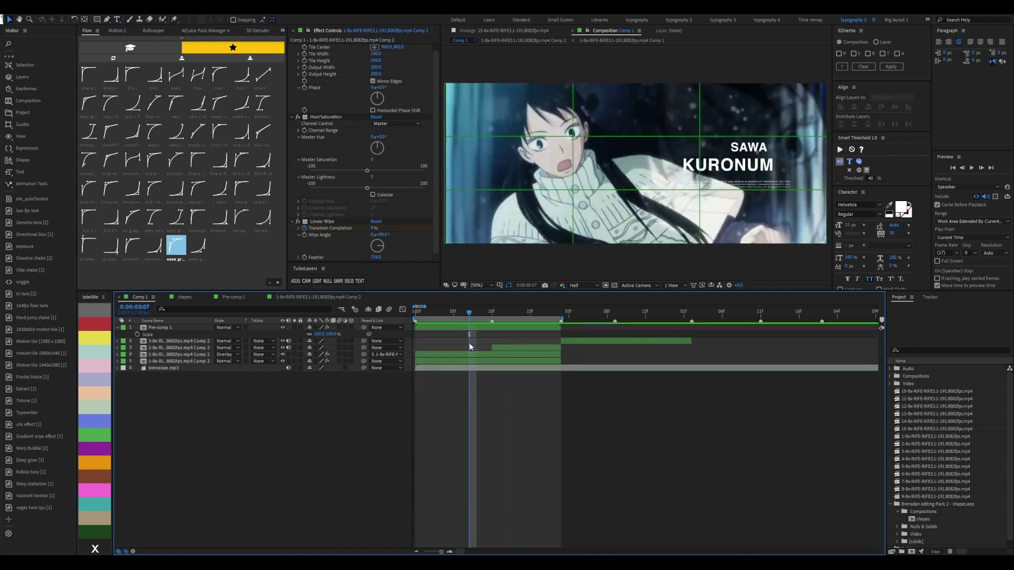
{"action": "key", "text": "s"}
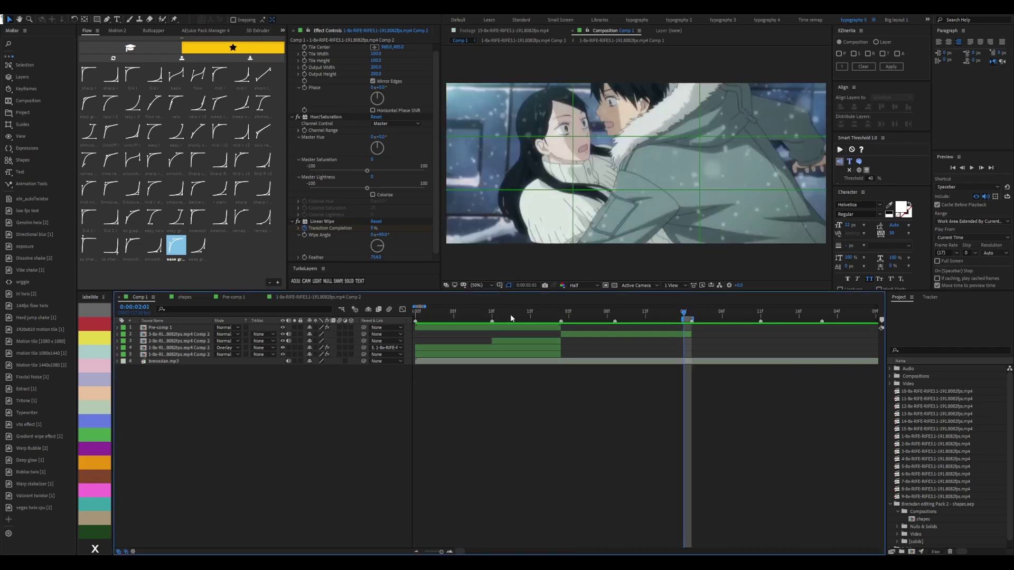
Parent the clips and Pre-comp 1 to a new Null 1 with pasted, smoothly eased Scale zoom keyframes
{"action": "left_click", "coordinate": [488, 315]}
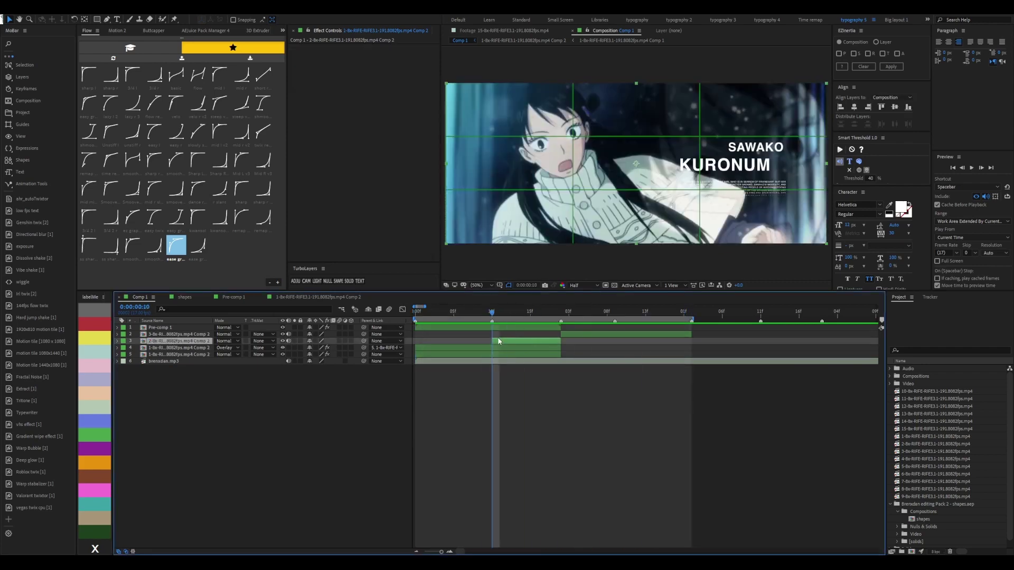
{"action": "left_click_drag", "start_coordinate": [498, 328], "coordinate": [501, 338]}
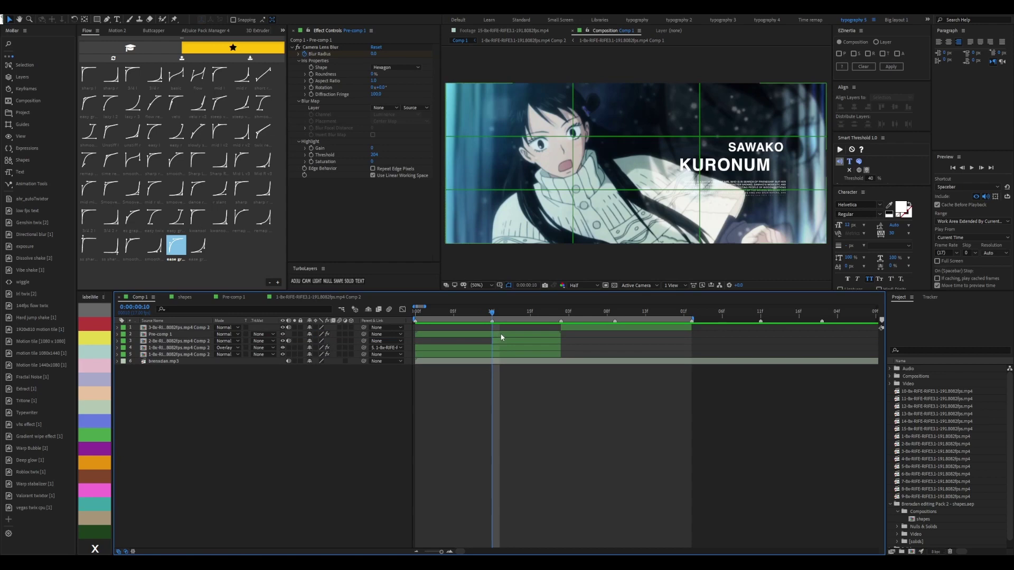
{"action": "key", "text": "ctrl+alt+shift+y"}
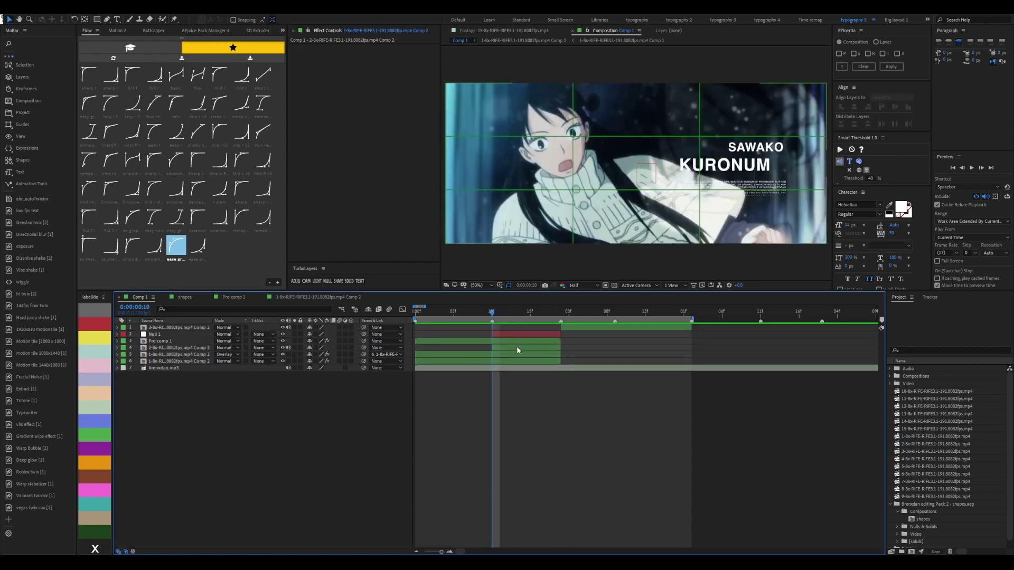
{"action": "left_click", "coordinate": [523, 361]}
{"action": "left_click", "coordinate": [522, 352], "text": "ctrl"}
{"action": "left_click", "coordinate": [365, 340], "text": "ctrl"}
{"action": "left_click_drag", "start_coordinate": [329, 347], "coordinate": [156, 334]}
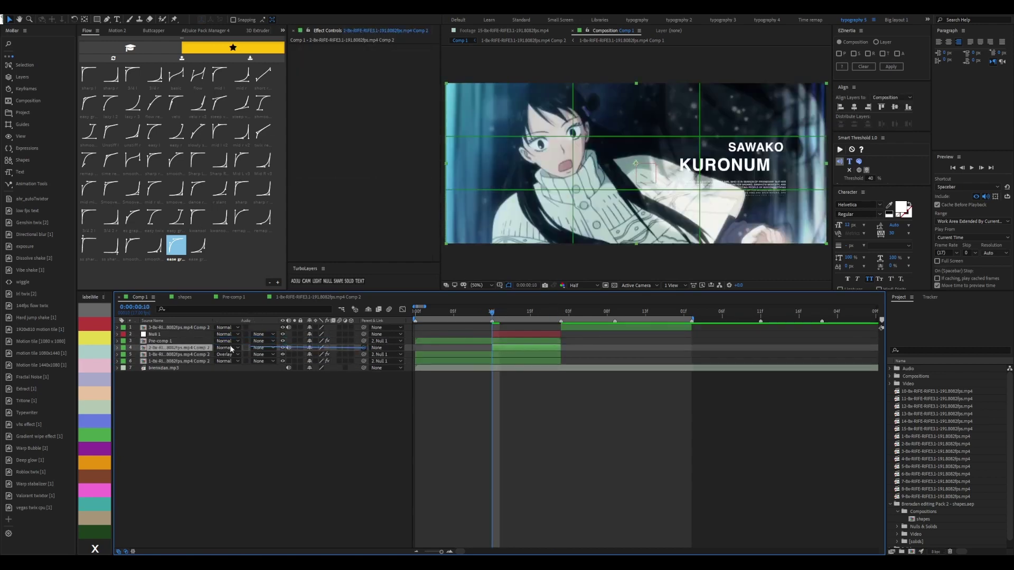
{"action": "left_click", "coordinate": [155, 334]}
{"action": "key", "text": "ctrl+v"}
{"action": "key", "text": "space"}
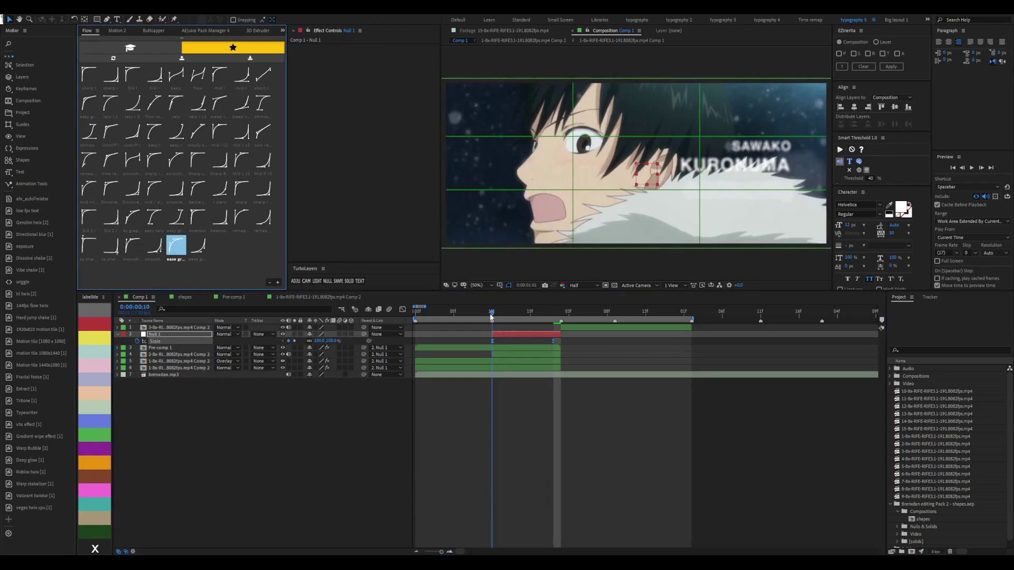
{"action": "left_click_drag", "start_coordinate": [413, 344], "coordinate": [498, 315]}
{"action": "key", "text": "space"}
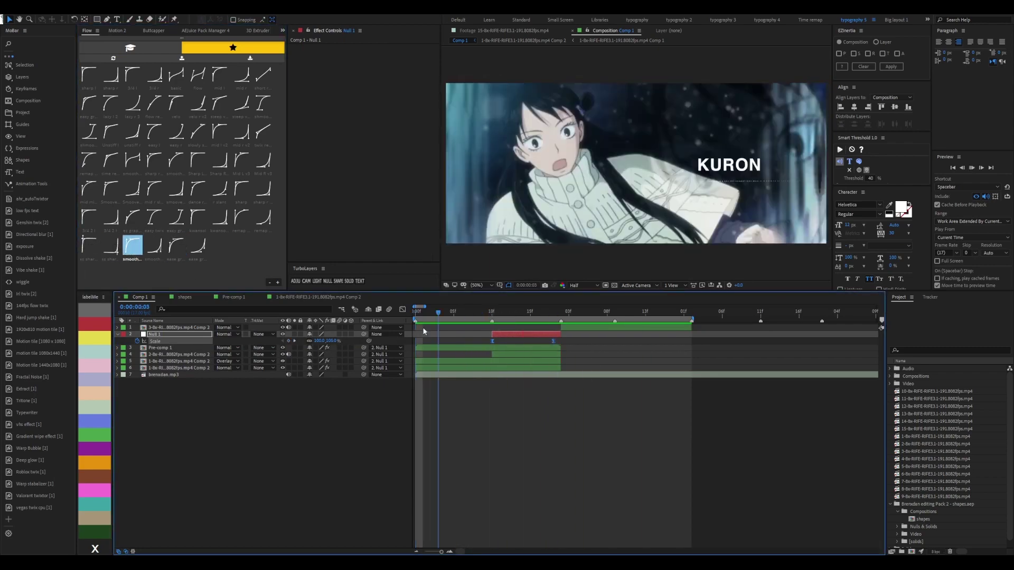
Copy the Sawako description text layer from Pre-comp 1 into Comp 1
{"action": "left_click", "coordinate": [161, 474]}
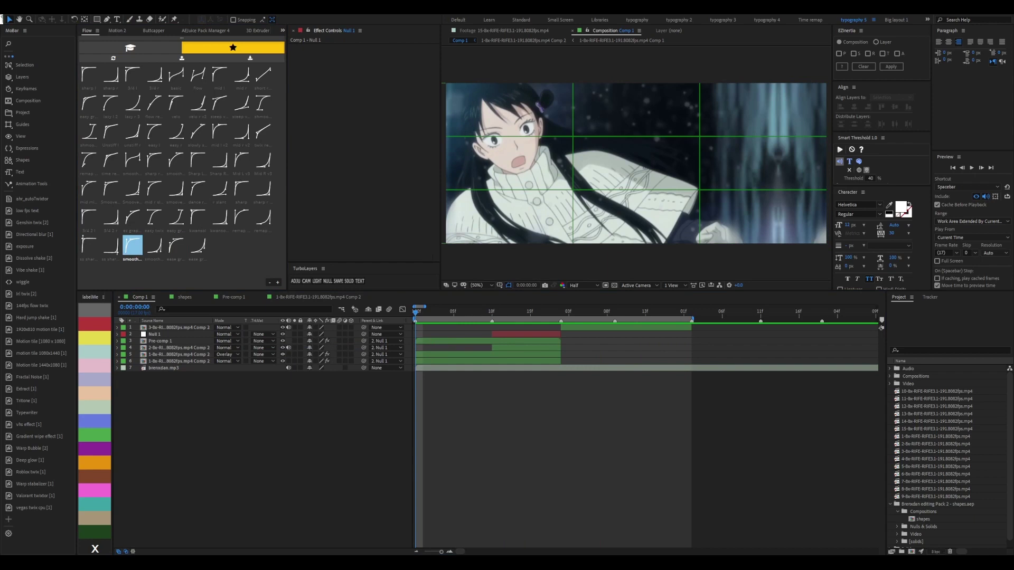
{"action": "left_click", "coordinate": [530, 312]}
{"action": "left_click", "coordinate": [534, 341]}
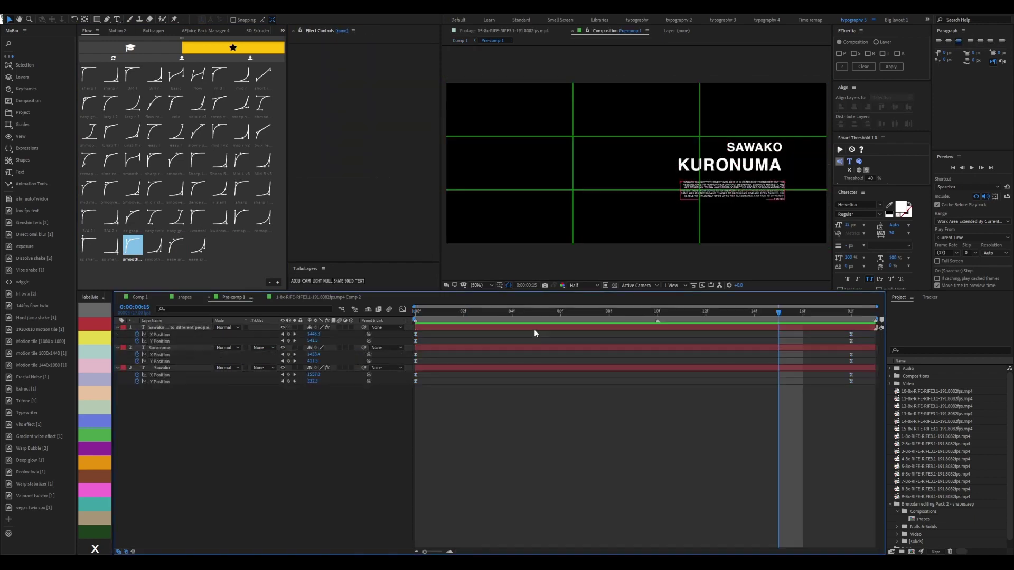
{"action": "key", "text": "ctrl+shift+a"}
{"action": "key", "text": "q"}
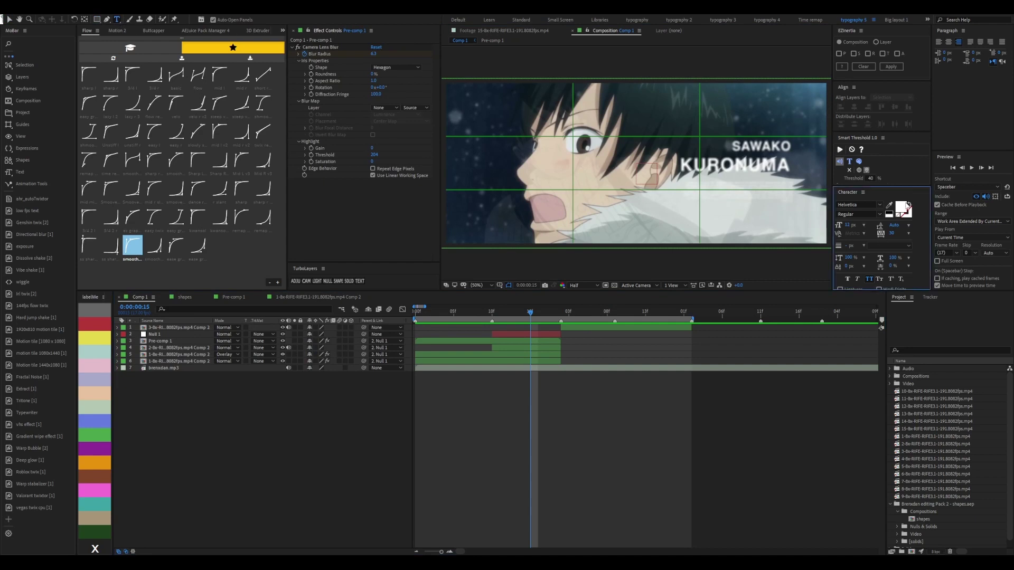
{"action": "left_click", "coordinate": [900, 207]}
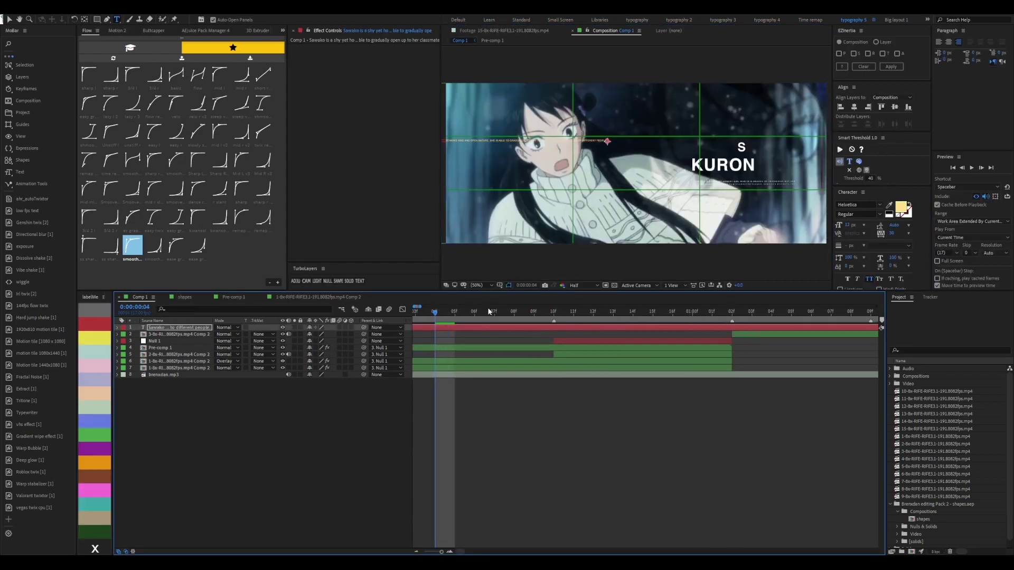
Draw a circular ellipse mask on the description text and set its Path to Mask 1
{"action": "left_click", "coordinate": [902, 106]}
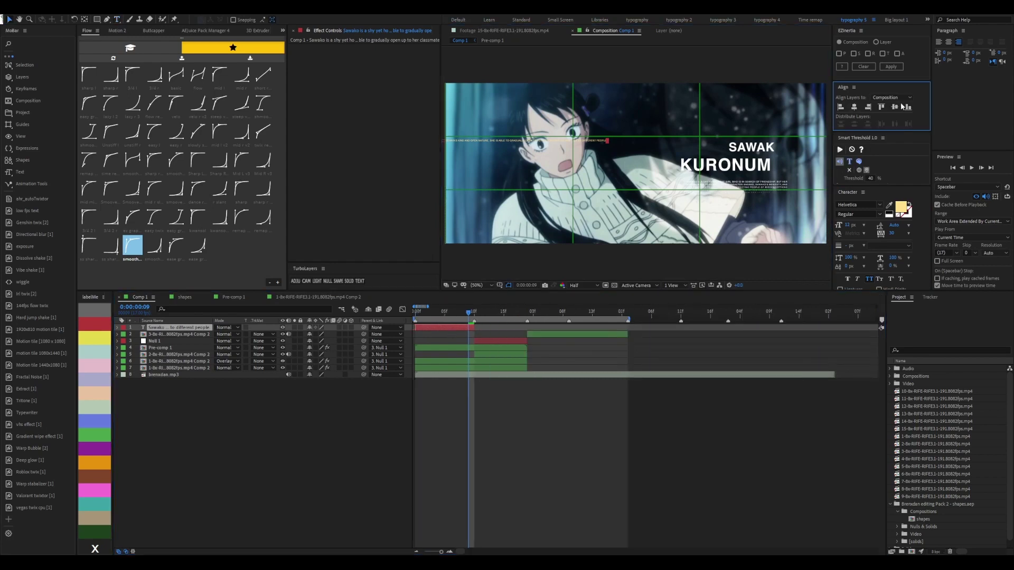
{"action": "left_click_drag", "start_coordinate": [537, 93], "coordinate": [697, 248]}
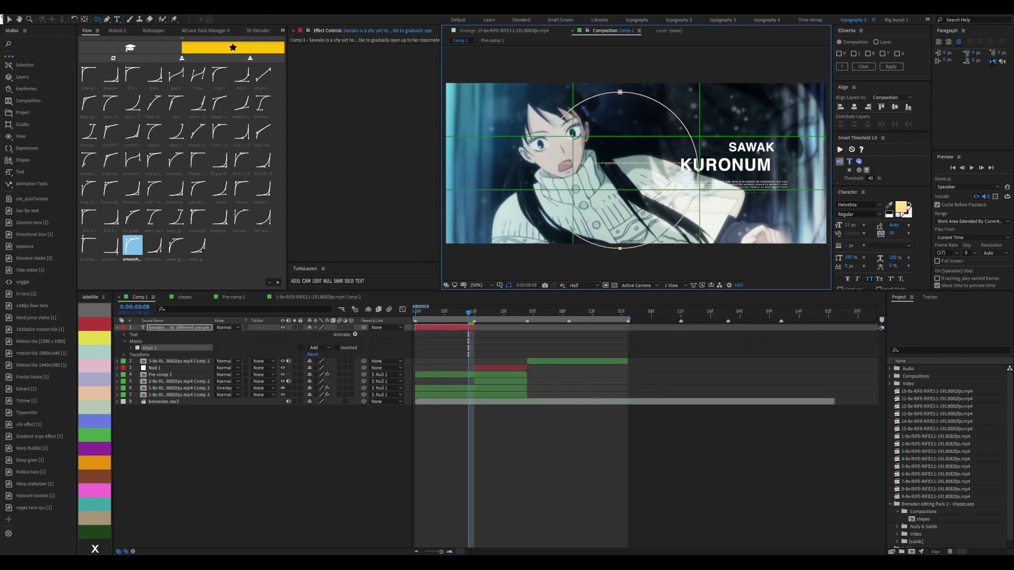
{"action": "left_click", "coordinate": [133, 348]}
{"action": "left_click", "coordinate": [332, 372]}
{"action": "left_click", "coordinate": [453, 328]}
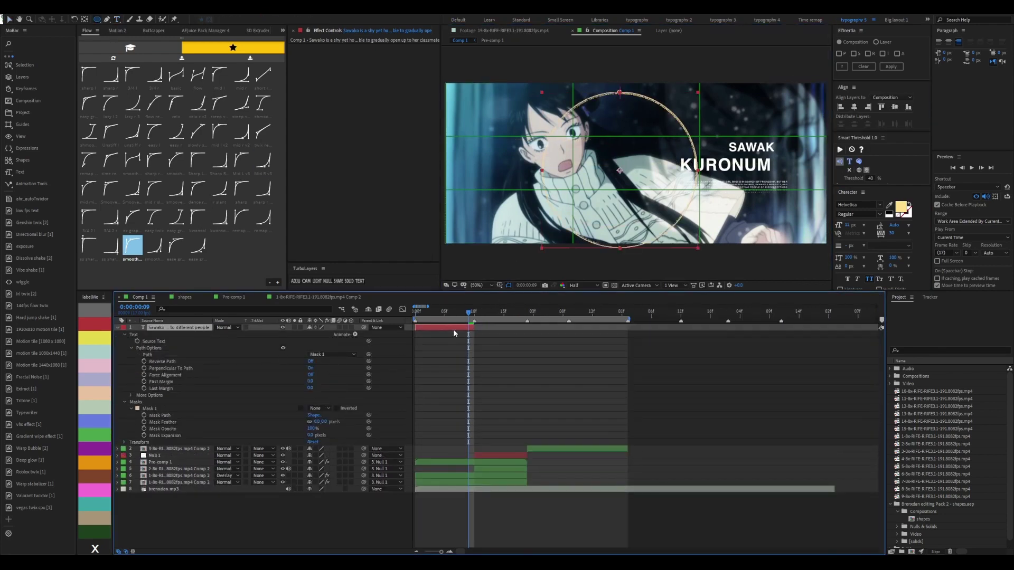
{"action": "key", "text": "v"}
{"action": "key", "text": "space"}
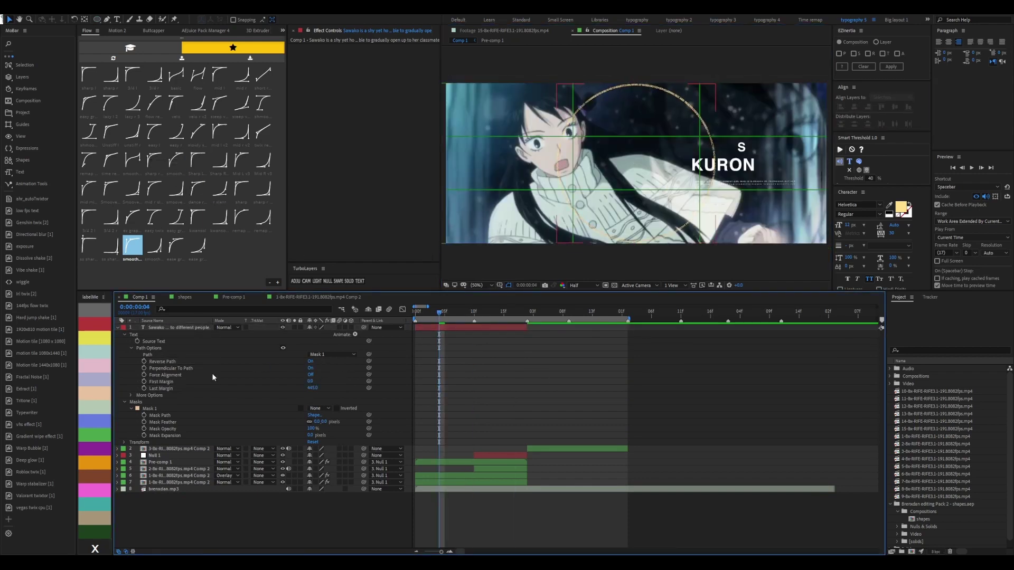
Turn on Force Alignment and adjust path options so the letters spread around the whole circle
{"action": "left_click", "coordinate": [131, 396]}
{"action": "left_click", "coordinate": [341, 405]}
{"action": "left_click", "coordinate": [327, 399]}
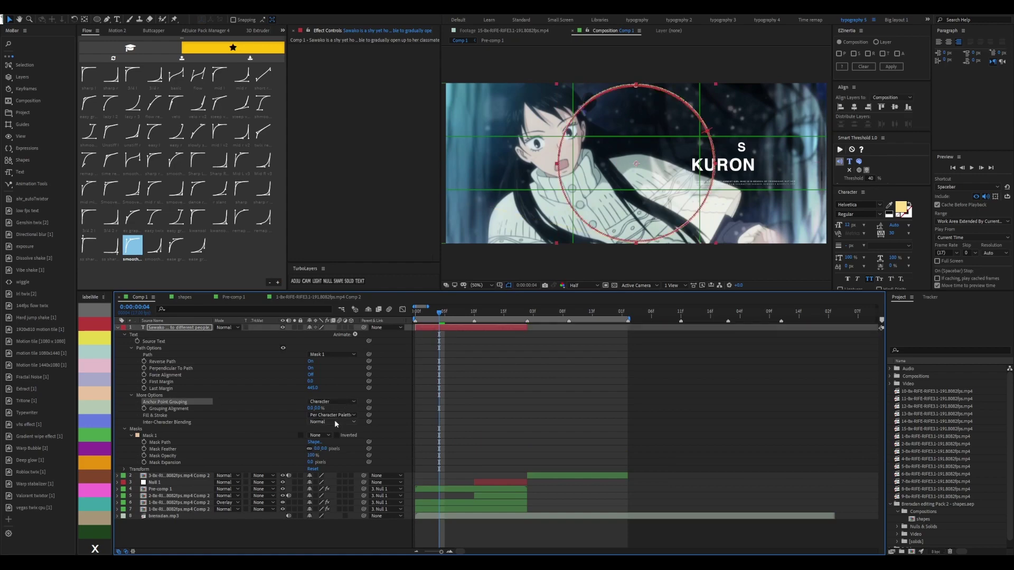
{"action": "mouse_move", "coordinate": [323, 408]}
{"action": "left_mouse_down"}
{"action": "mouse_move", "coordinate": [691, 378]}
{"action": "mouse_move", "coordinate": [312, 382]}
{"action": "left_mouse_up"}
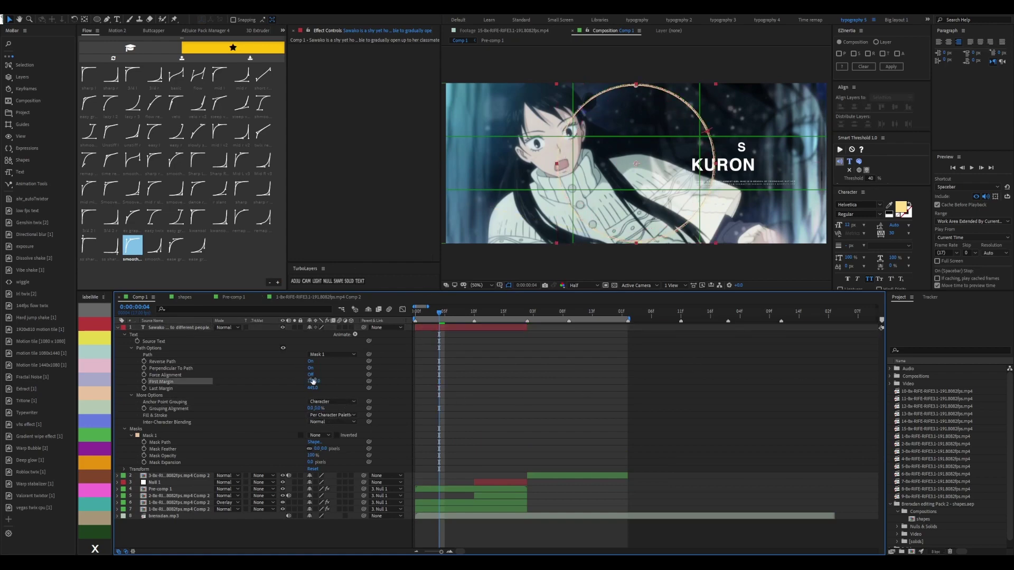
{"action": "left_click", "coordinate": [311, 374]}
{"action": "scroll", "coordinate": [607, 158], "scroll_direction": "up", "scroll_amount": 3}
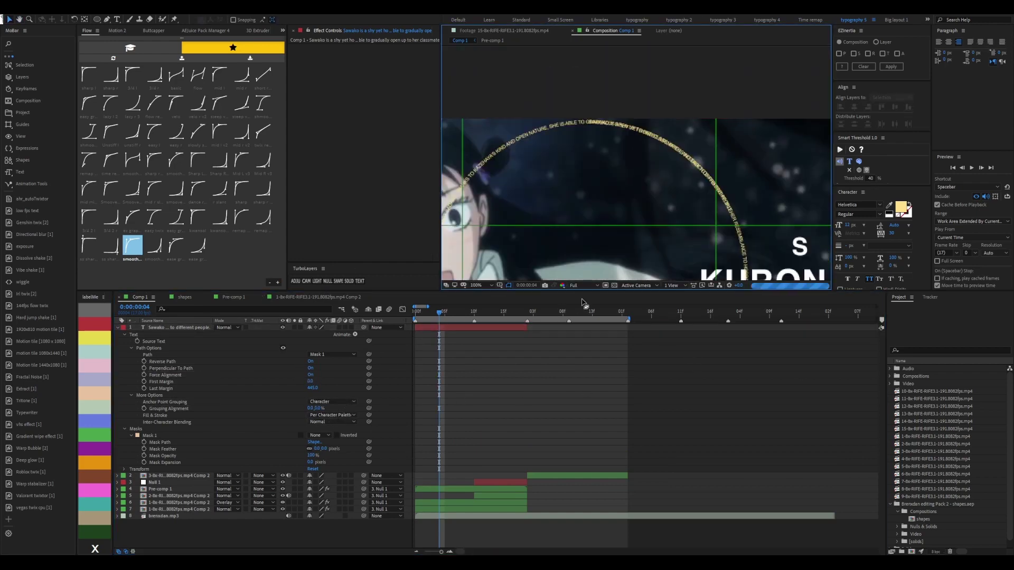
{"action": "scroll", "coordinate": [583, 238], "scroll_direction": "down", "scroll_amount": 3}
Precompose the circular text, duplicate it twice, and give the rings different Scale values
{"action": "left_click", "coordinate": [507, 331]}
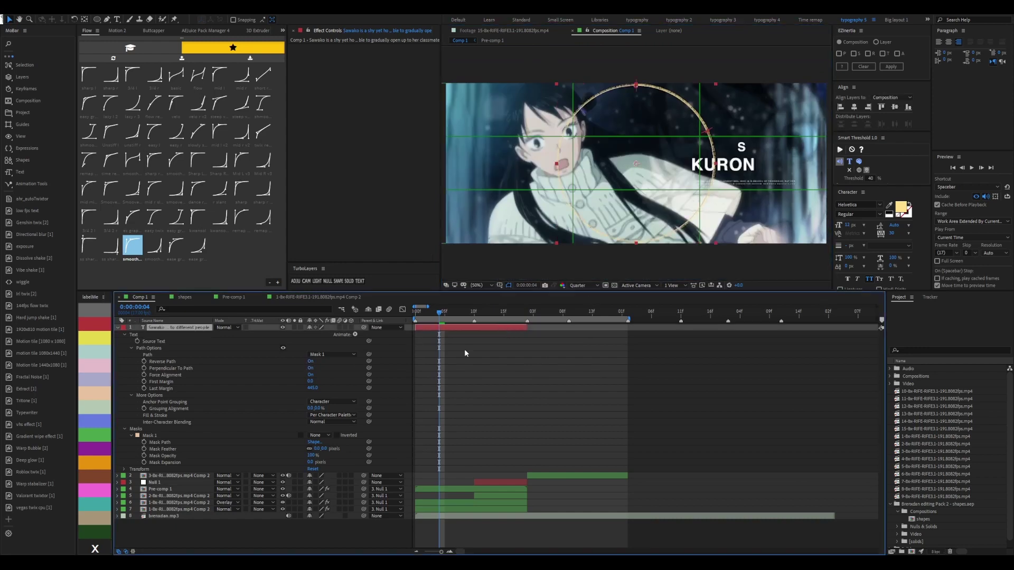
{"action": "key", "text": "Page_Down"}
{"action": "key", "text": "Page_Down"}
{"action": "key", "text": "Page_Down"}
{"action": "key", "text": "ctrl+shift+c"}
{"action": "key", "text": "Return"}
{"action": "key", "text": "ctrl+d"}
{"action": "key", "text": "s"}
{"action": "mouse_move", "coordinate": [318, 334]}
{"action": "left_mouse_down"}
{"action": "mouse_move", "coordinate": [338, 333]}
{"action": "mouse_move", "coordinate": [328, 334]}
{"action": "left_mouse_up"}
{"action": "key", "text": "ctrl+d"}
{"action": "left_click", "coordinate": [174, 334]}
{"action": "key", "text": "s"}
{"action": "left_click", "coordinate": [174, 328], "text": "ctrl"}
Keyframe the rings' Rotation, with the third ring at -26° and end keys at 1:01, then ease them
{"action": "key", "text": "s"}
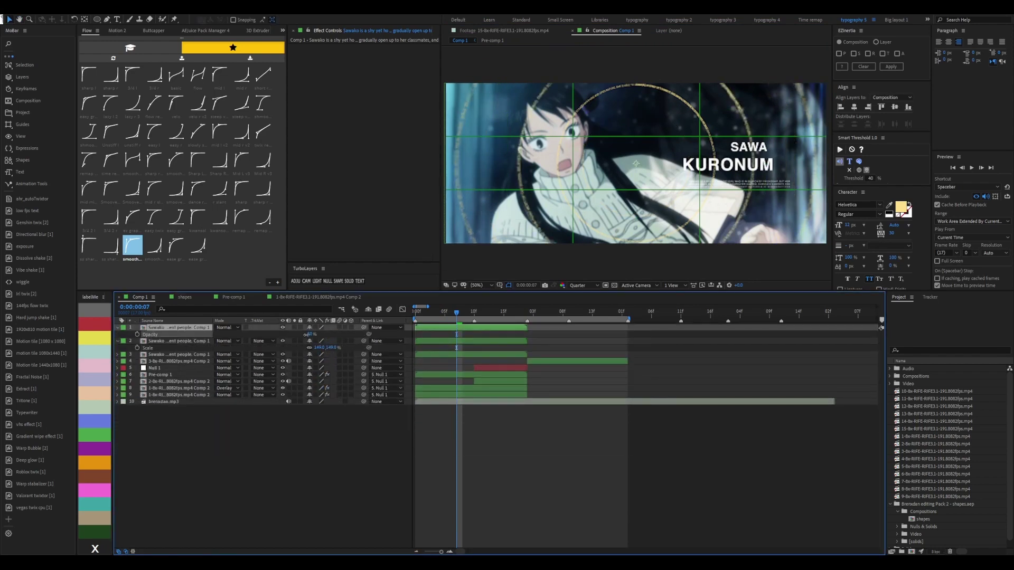
{"action": "left_click", "coordinate": [175, 354]}
{"action": "key", "text": "t"}
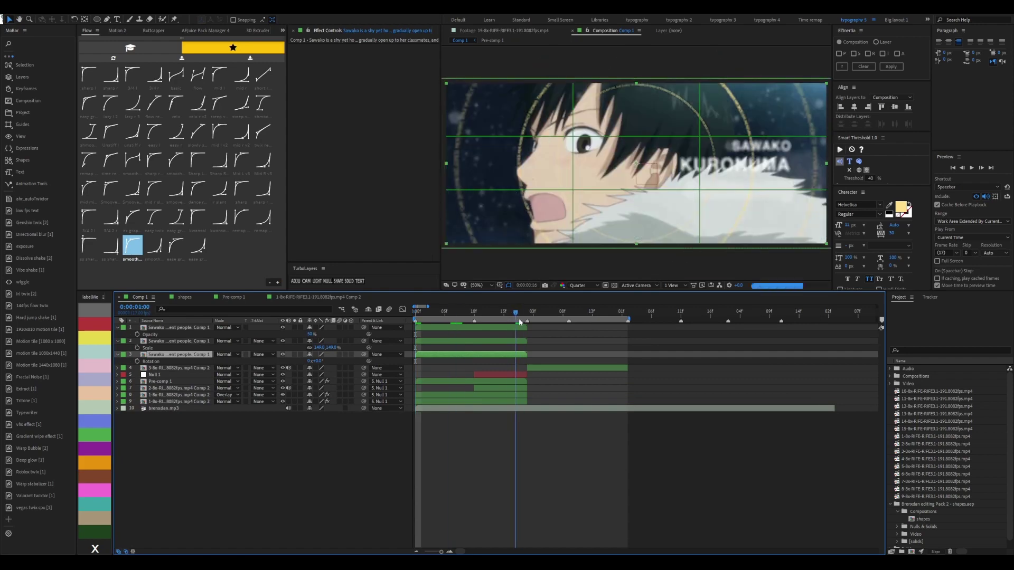
{"action": "mouse_move", "coordinate": [316, 361]}
{"action": "left_mouse_down"}
{"action": "mouse_move", "coordinate": [302, 360]}
{"action": "mouse_move", "coordinate": [330, 344]}
{"action": "mouse_move", "coordinate": [333, 354]}
{"action": "left_mouse_up"}
{"action": "key", "text": "r"}
{"action": "key", "text": "o"}
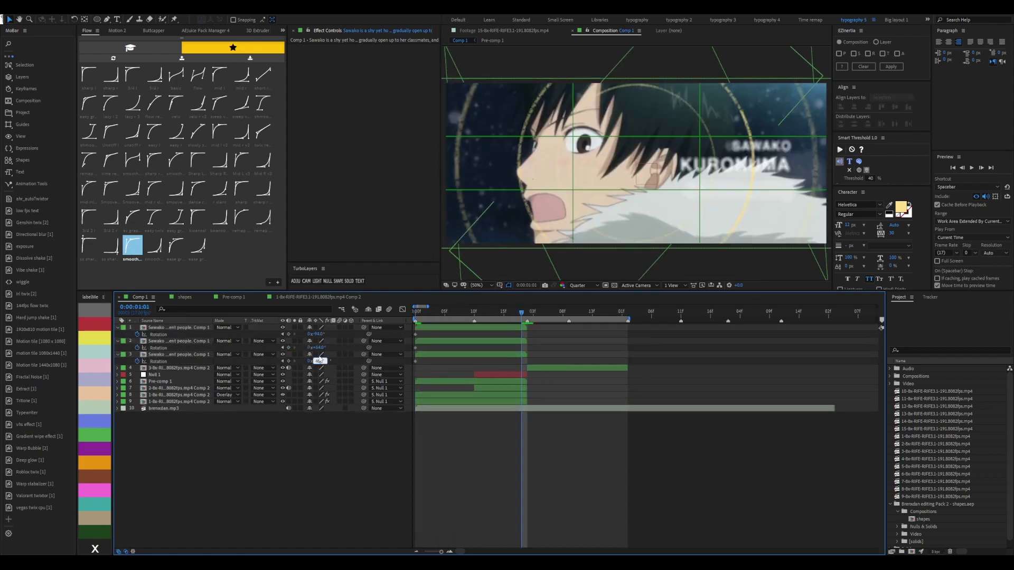
{"action": "key", "text": "Home"}
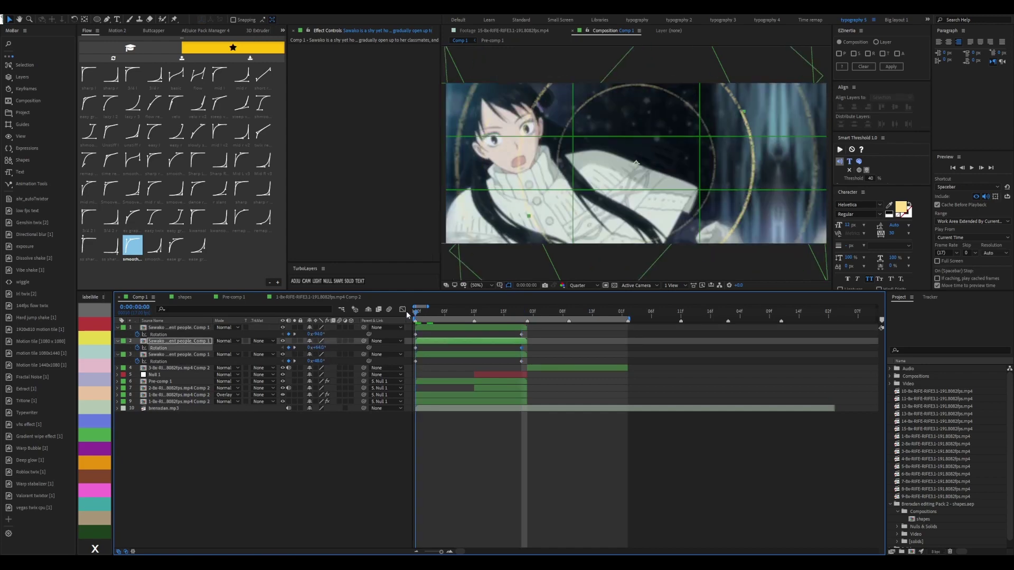
{"action": "left_click", "coordinate": [198, 74]}
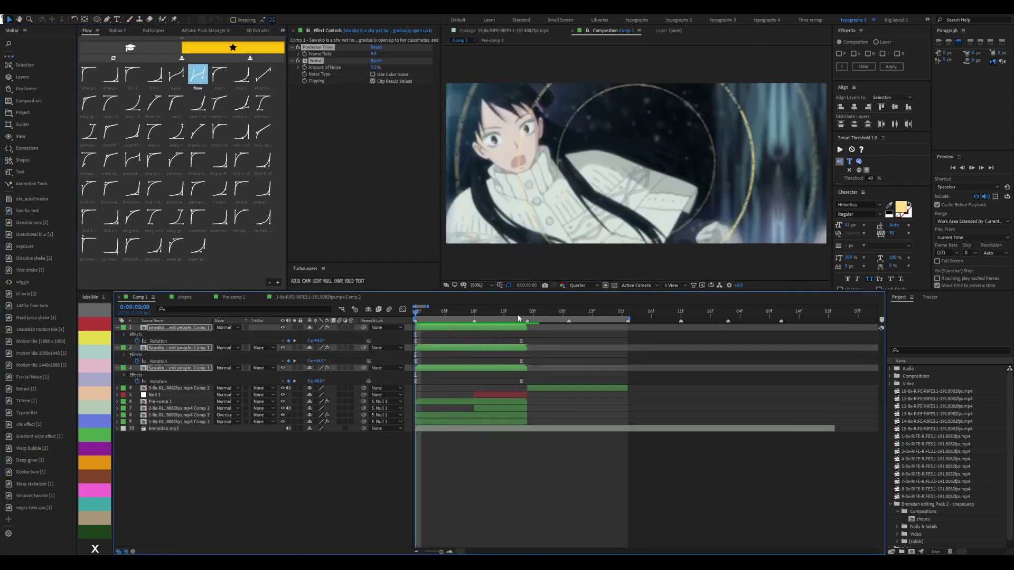
{"action": "key", "text": "space"}
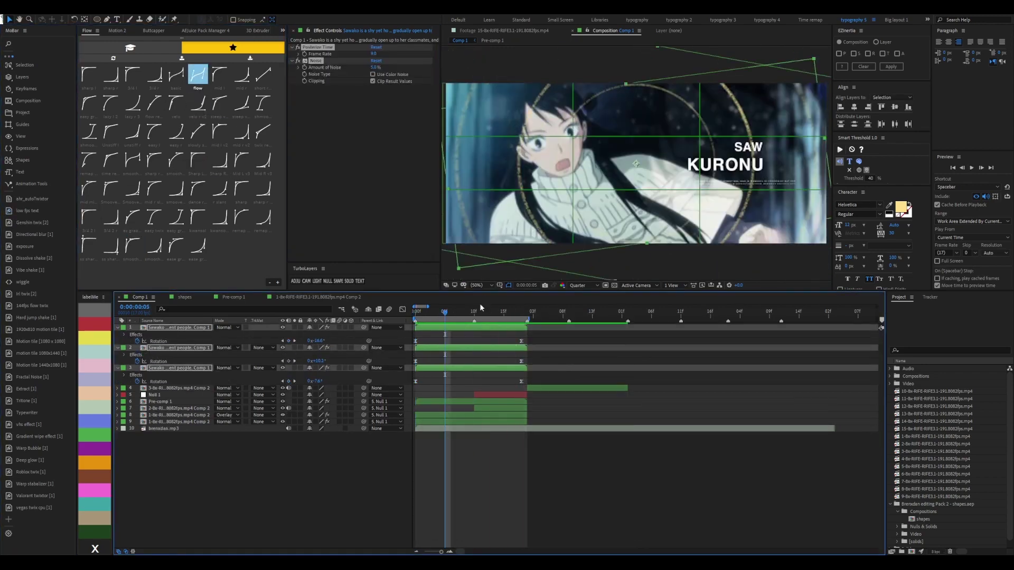
Add smoothly eased rotation keyframes at frame 10, preview the spinning rings, and create an adjustment layer
{"action": "left_click", "coordinate": [482, 310]}
{"action": "key", "text": "alt+shift+r"}
{"action": "left_click", "coordinate": [133, 244]}
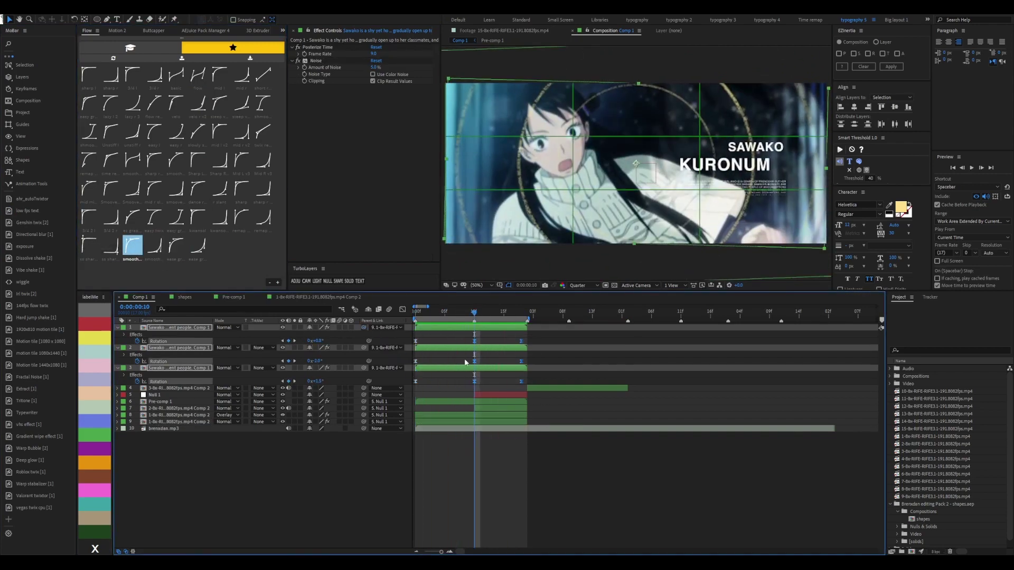
{"action": "key", "text": "Home"}
{"action": "left_click_drag", "start_coordinate": [478, 312], "coordinate": [449, 315]}
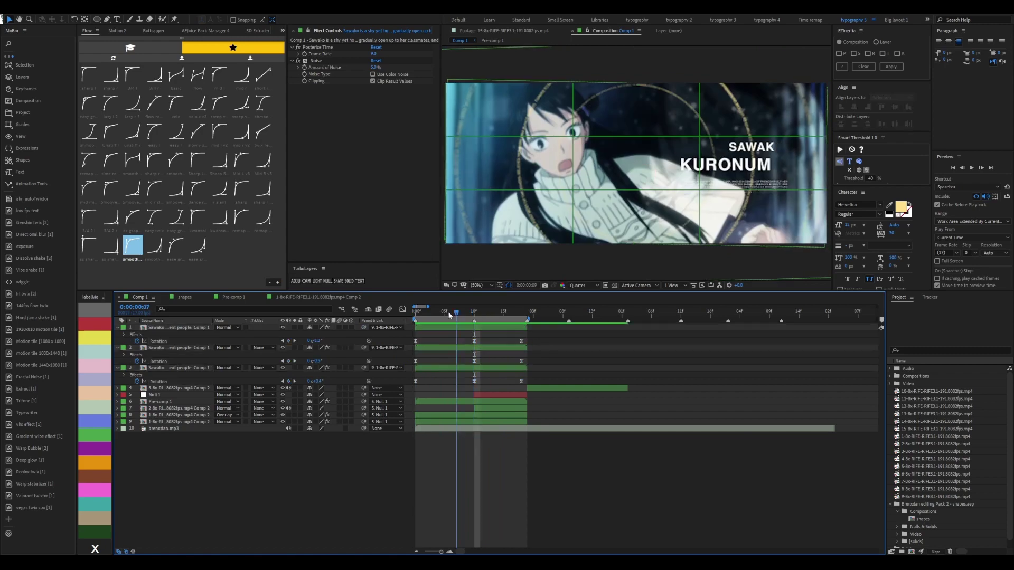
{"action": "key", "text": "ctrl+alt+y"}
Apply a gradient ramp to the adjustment layer and drag its start point up into the image
{"action": "key", "text": "ctrl+alt+shift+r"}
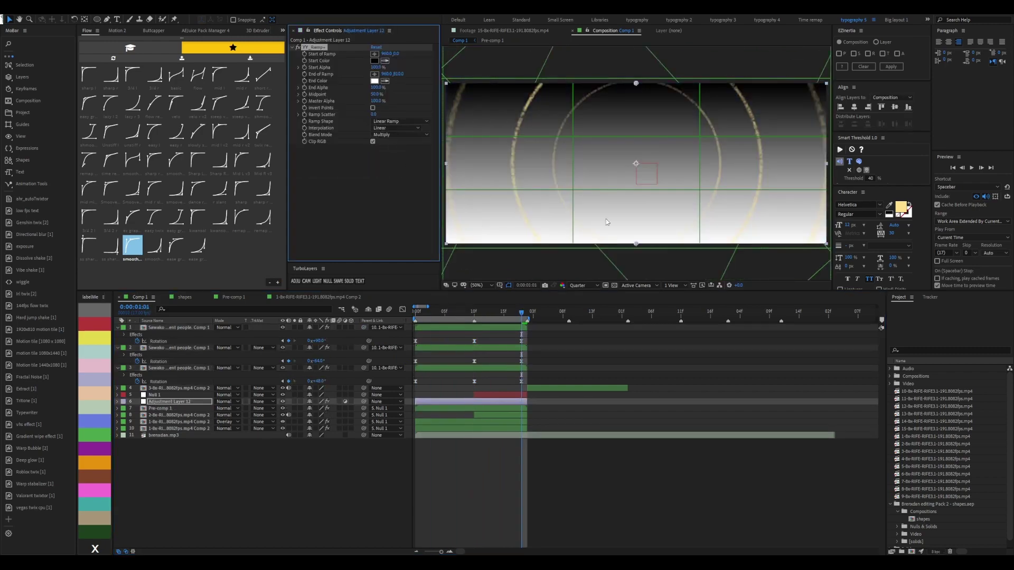
{"action": "mouse_move", "coordinate": [475, 311]}
{"action": "left_mouse_down"}
{"action": "mouse_move", "coordinate": [416, 314]}
{"action": "mouse_move", "coordinate": [463, 313]}
{"action": "left_mouse_up"}
{"action": "key", "text": "u"}
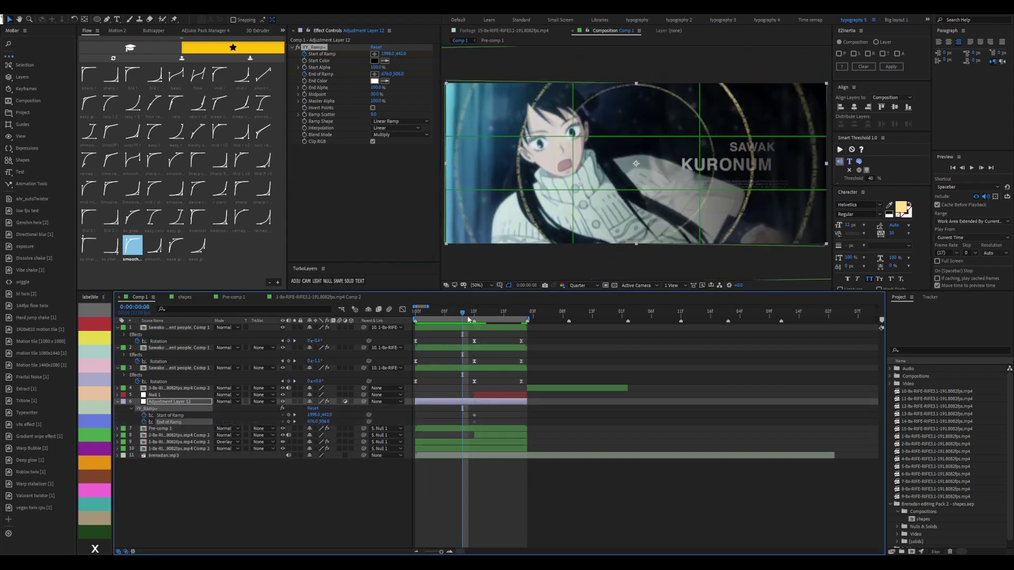
{"action": "key", "text": "comma"}
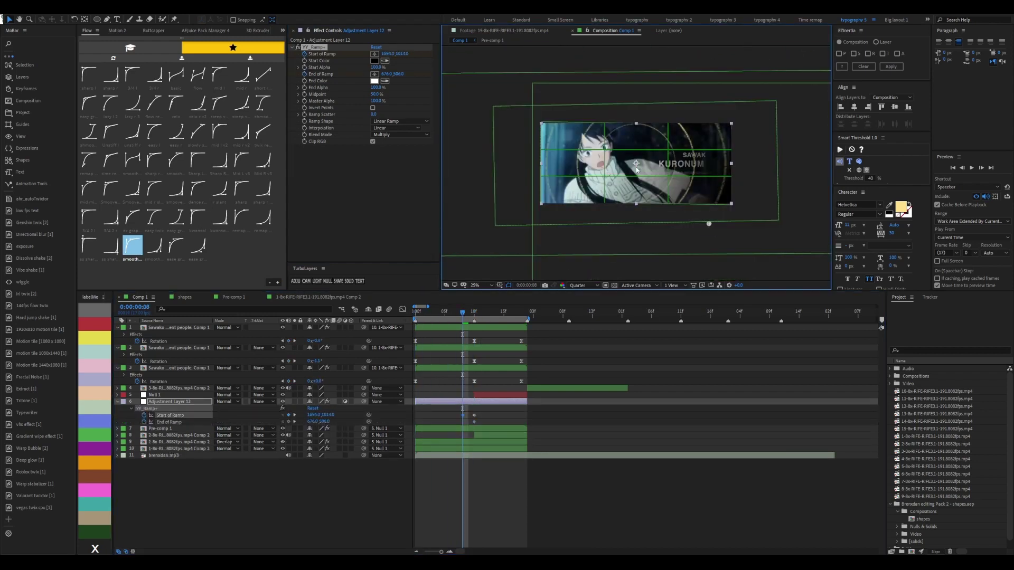
{"action": "left_click_drag", "start_coordinate": [708, 224], "coordinate": [683, 188]}
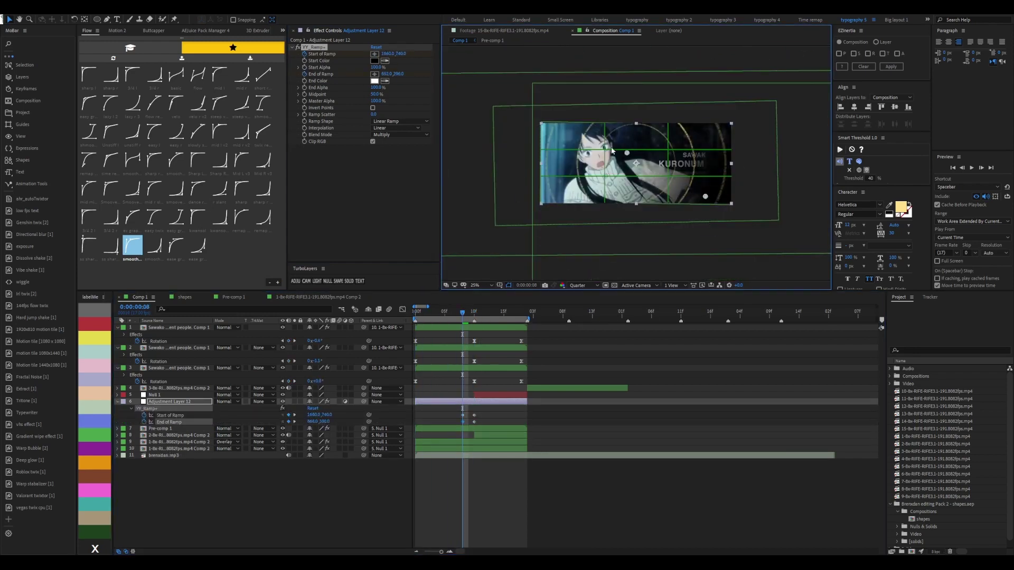
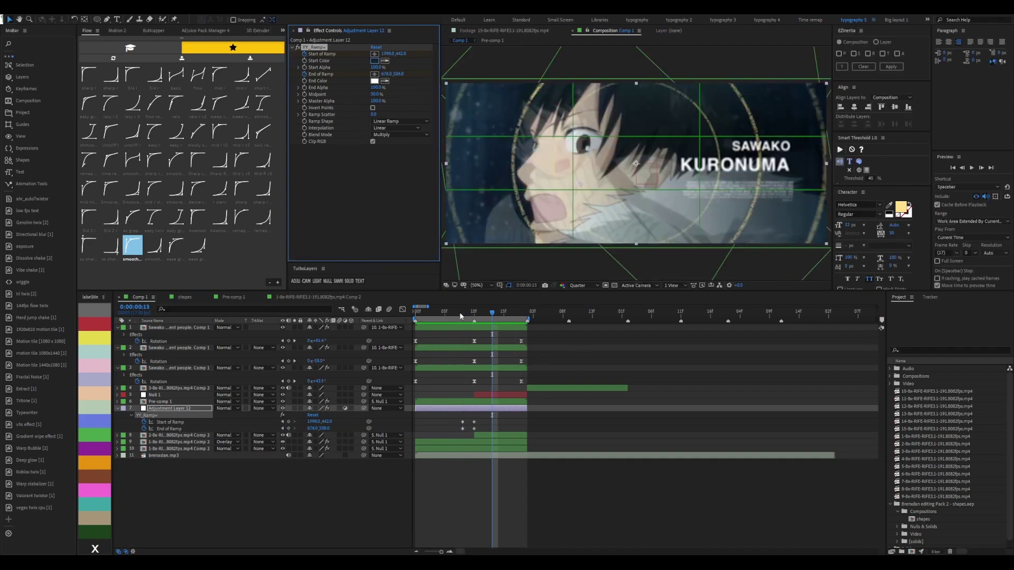
Add an Optical Flares adjustment layer rendered Over Original, with its centre moved and enlarged
{"action": "key", "text": "s"}
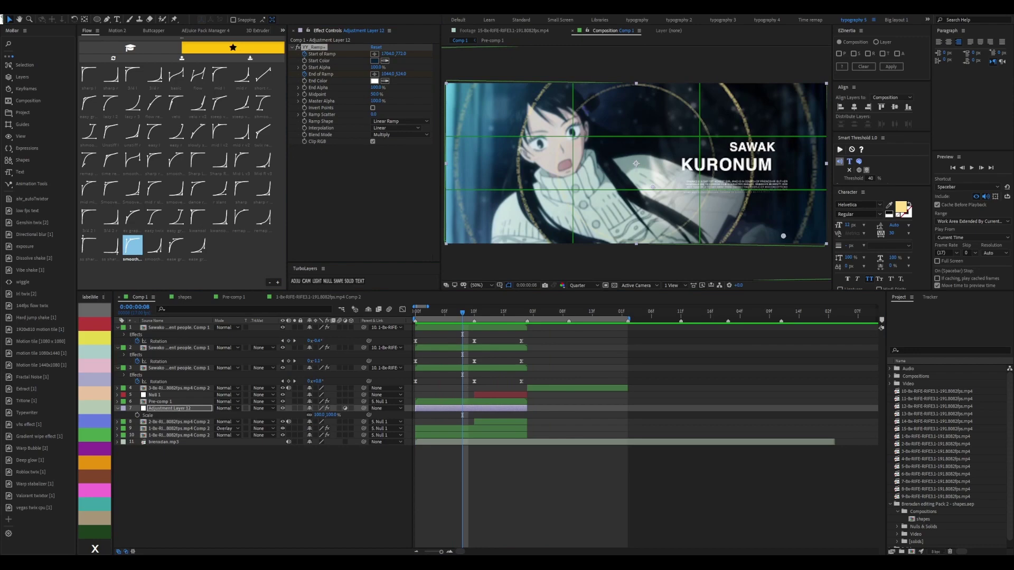
{"action": "key", "text": "ctrl+alt+y"}
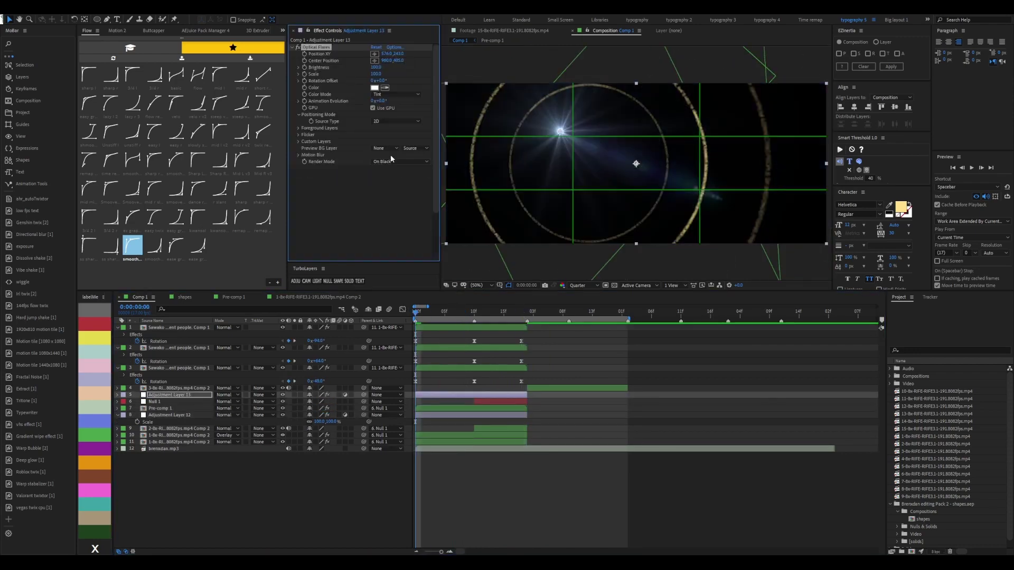
{"action": "left_click", "coordinate": [392, 159]}
{"action": "left_click", "coordinate": [398, 189]}
{"action": "key", "text": "space"}
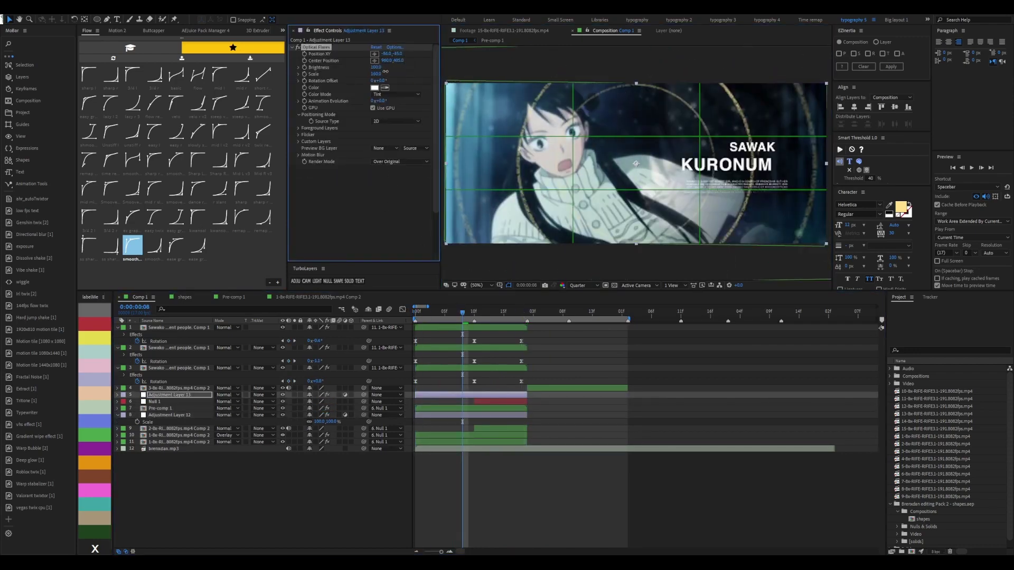
{"action": "left_click_drag", "start_coordinate": [636, 164], "coordinate": [518, 162]}
{"action": "scroll", "coordinate": [592, 166], "scroll_direction": "down", "scroll_amount": 2}
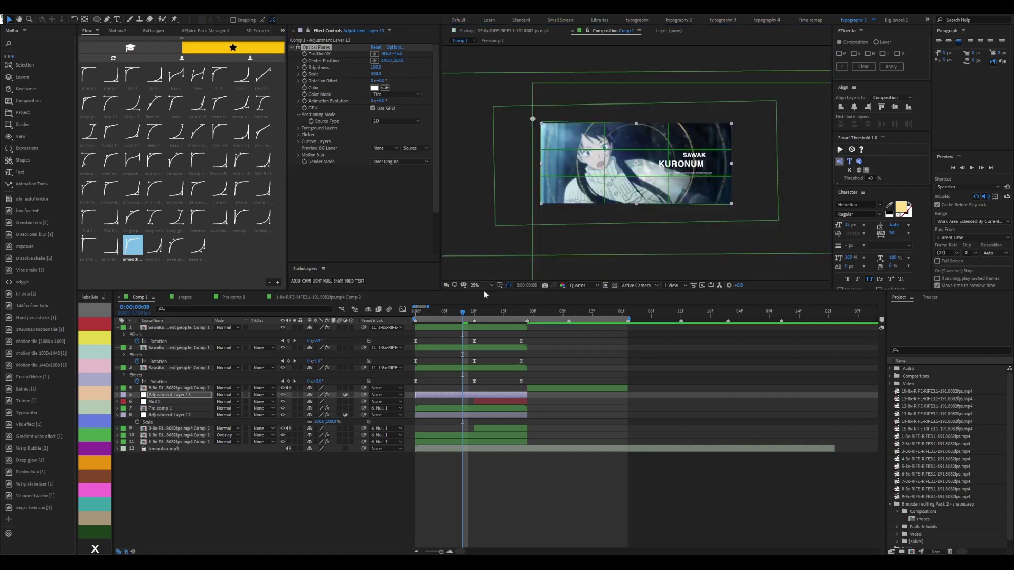
{"action": "key", "text": "period"}
{"action": "key", "text": "period"}
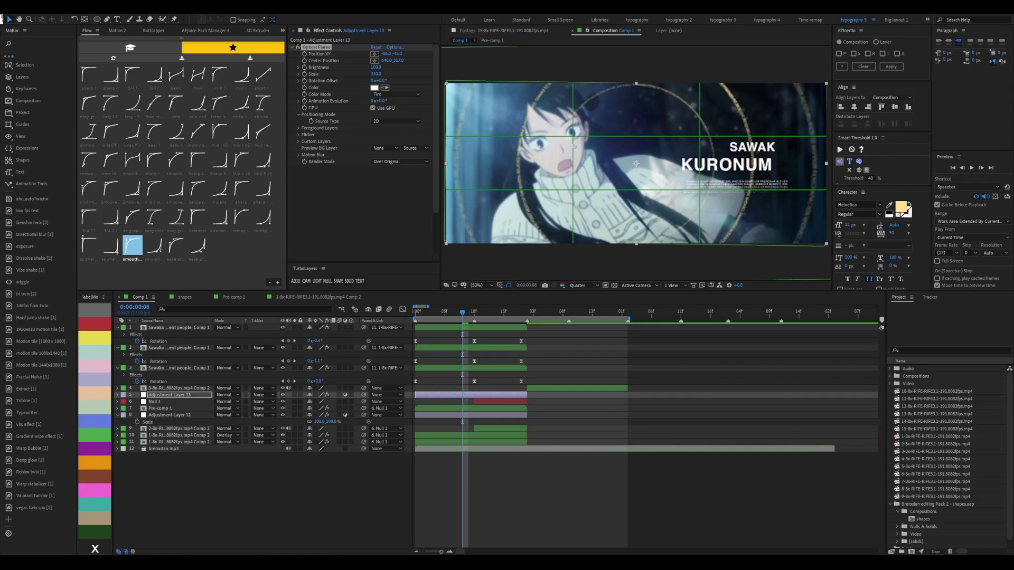
Split the flare layer at frame 10 and shift the flare up and left
{"action": "key", "text": "Page_Down"}
{"action": "key", "text": "Page_Down"}
{"action": "key", "text": "ctrl+shift+d"}
{"action": "left_click", "coordinate": [339, 130]}
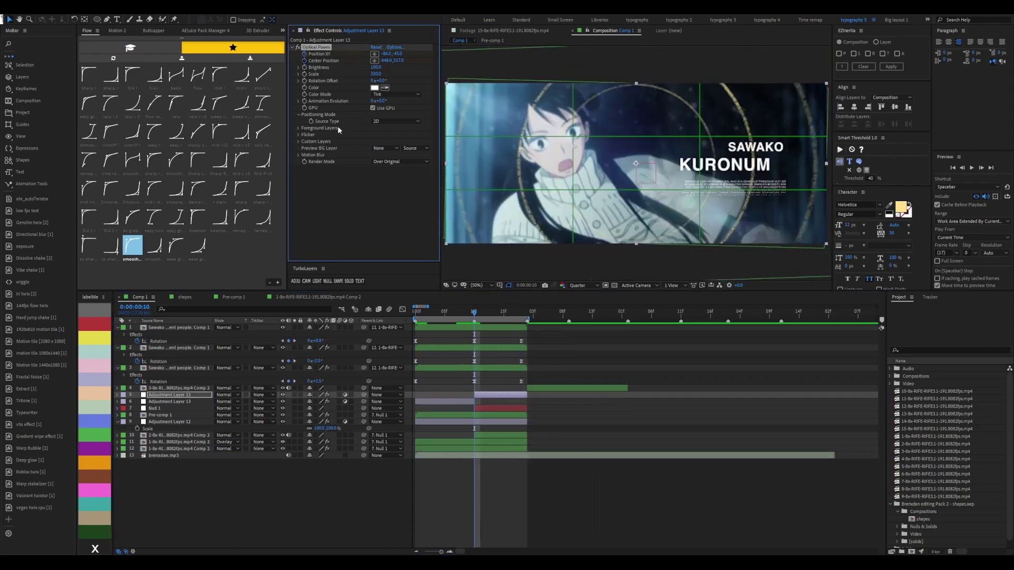
{"action": "key", "text": "space"}
{"action": "left_click_drag", "start_coordinate": [388, 53], "coordinate": [348, 52]}
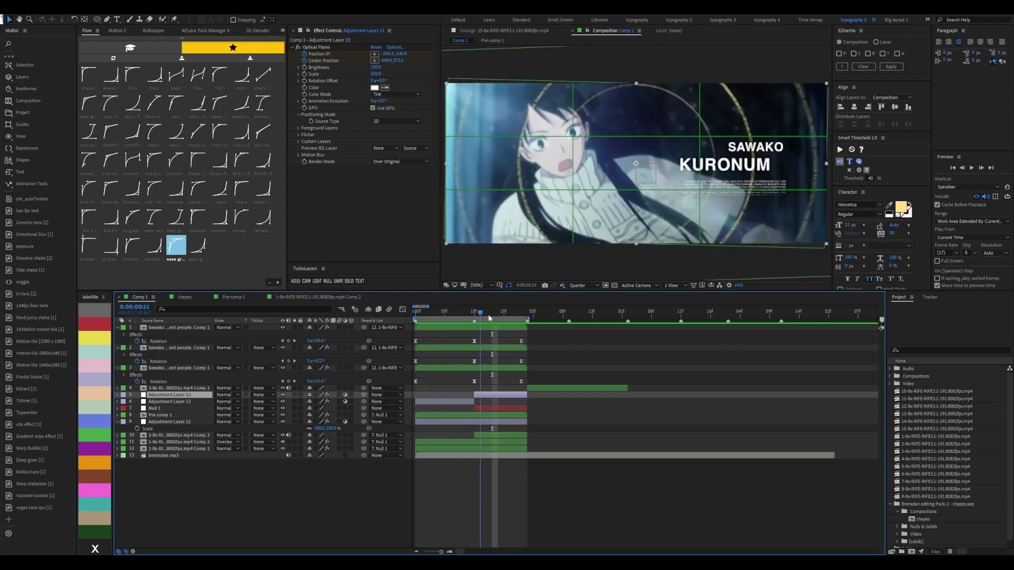
Check the flare adjustment layer's keyframes and preview a few frames of the edit
{"action": "key", "text": "ctrl+Down"}
{"action": "left_click", "coordinate": [470, 315]}
{"action": "key", "text": "u"}
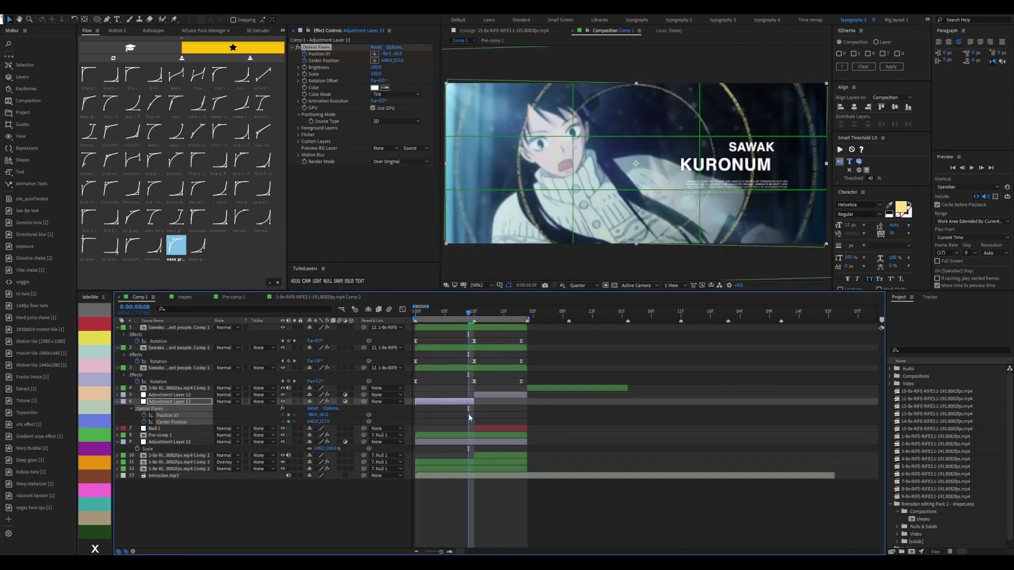
{"action": "key", "text": "Page_Up"}
{"action": "key", "text": "Page_Up"}
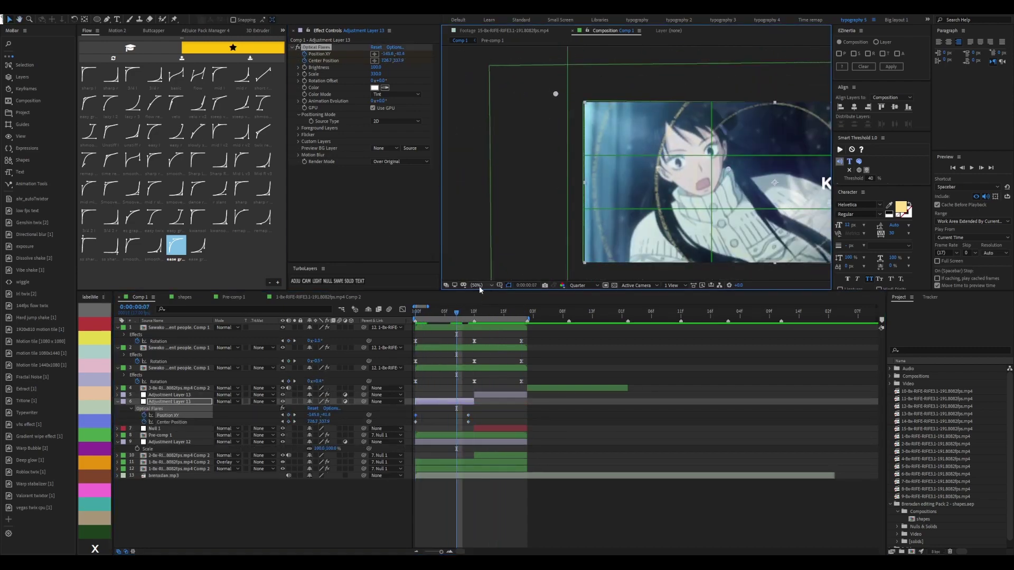
{"action": "key", "text": "space"}
Select the three Sawako title layers, trying and then undoing nesting them into Pre-comp 2
{"action": "left_click", "coordinate": [499, 435]}
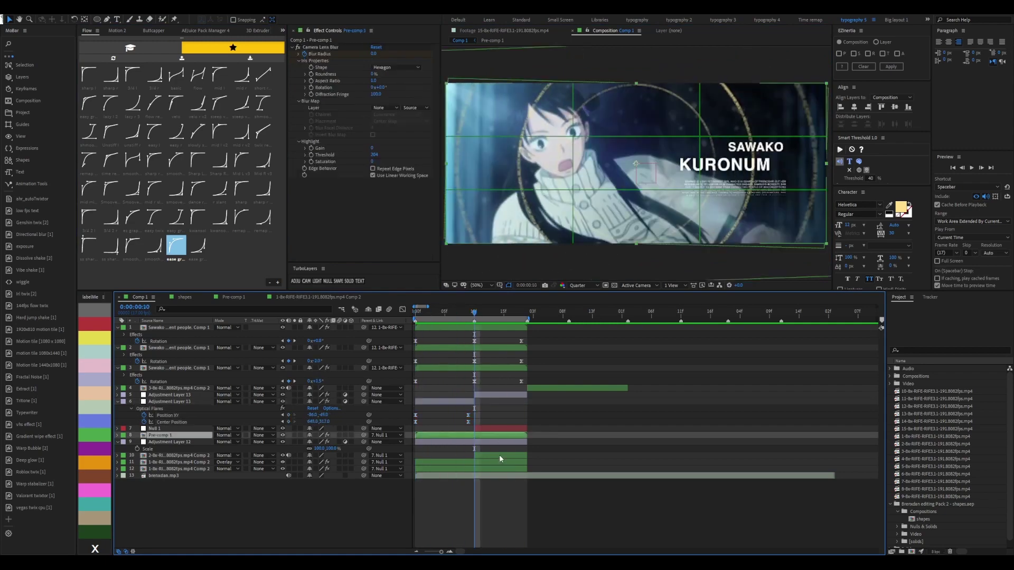
{"action": "left_click_drag", "start_coordinate": [499, 459], "coordinate": [477, 312]}
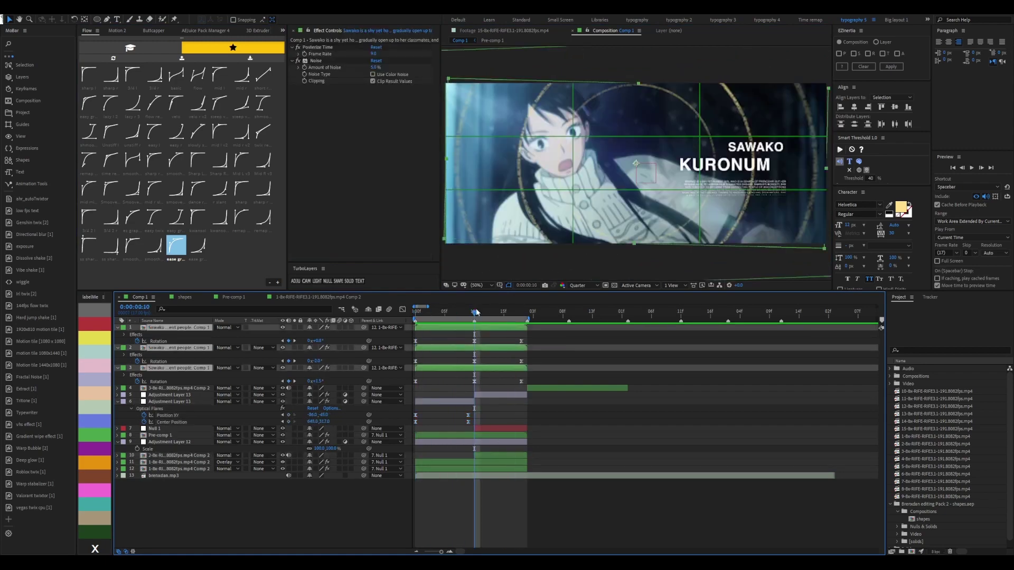
{"action": "key", "text": "ctrl+shift+c"}
{"action": "key", "text": "Return"}
{"action": "key", "text": "ctrl+z"}
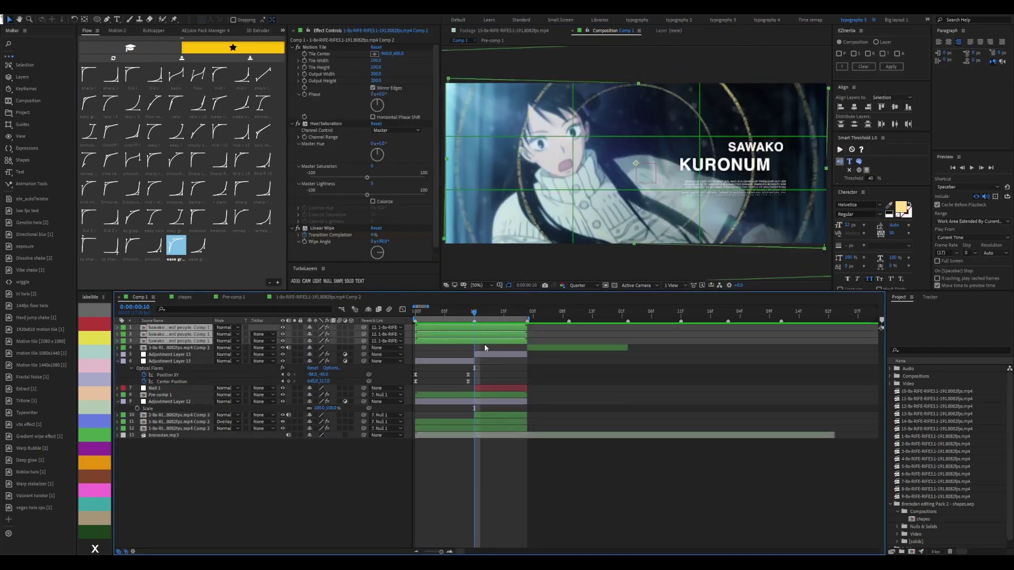
Apply Camera Lens Blur to the third Sawako layer and review its blur keyframes around frames 10–13
{"action": "left_click", "coordinate": [492, 343]}
{"action": "key", "text": "ctrl+alt+shift+e"}
{"action": "key", "text": "o"}
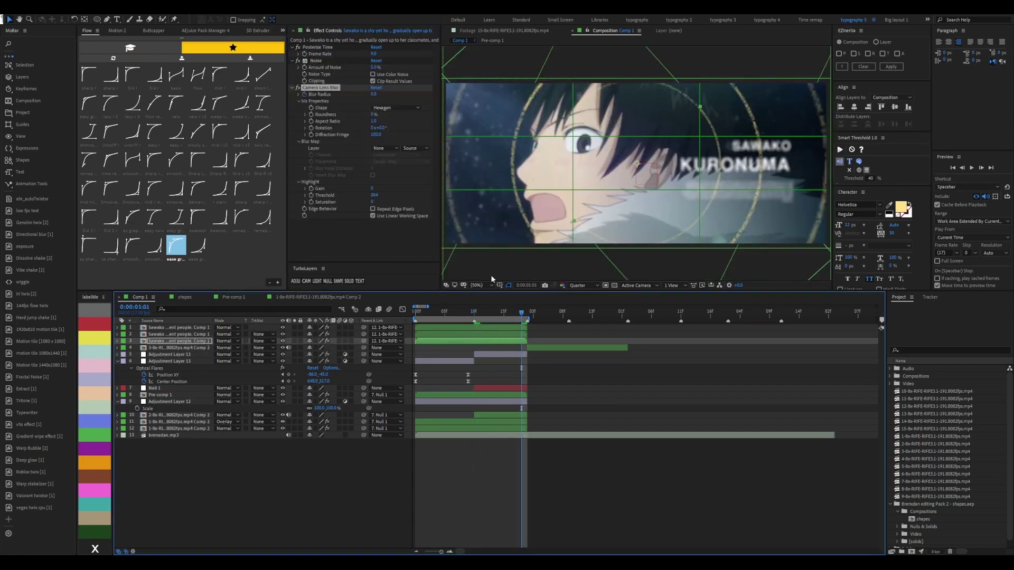
{"action": "key", "text": "space"}
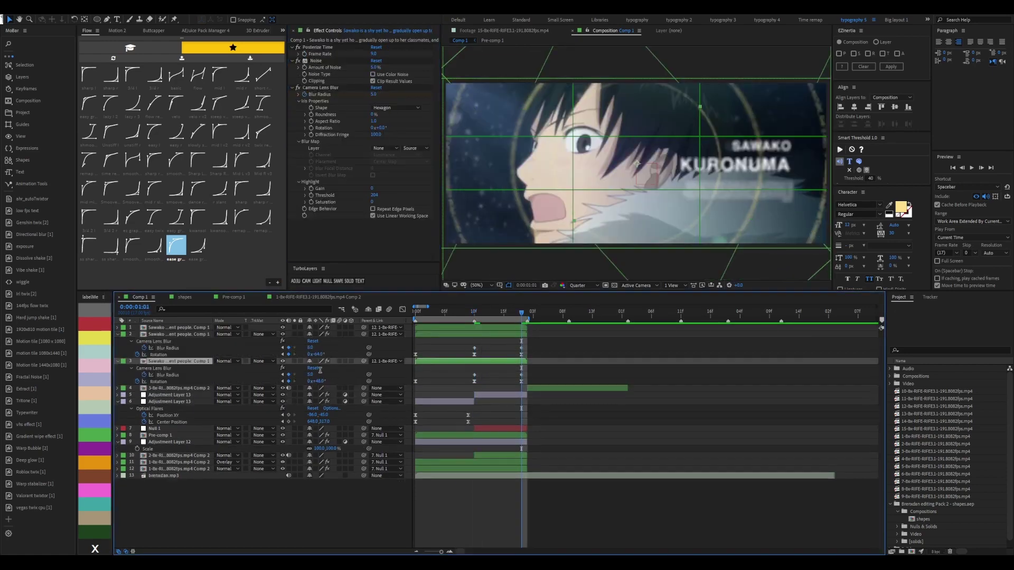
{"action": "key", "text": "u"}
{"action": "left_click_drag", "start_coordinate": [516, 313], "coordinate": [493, 312]}
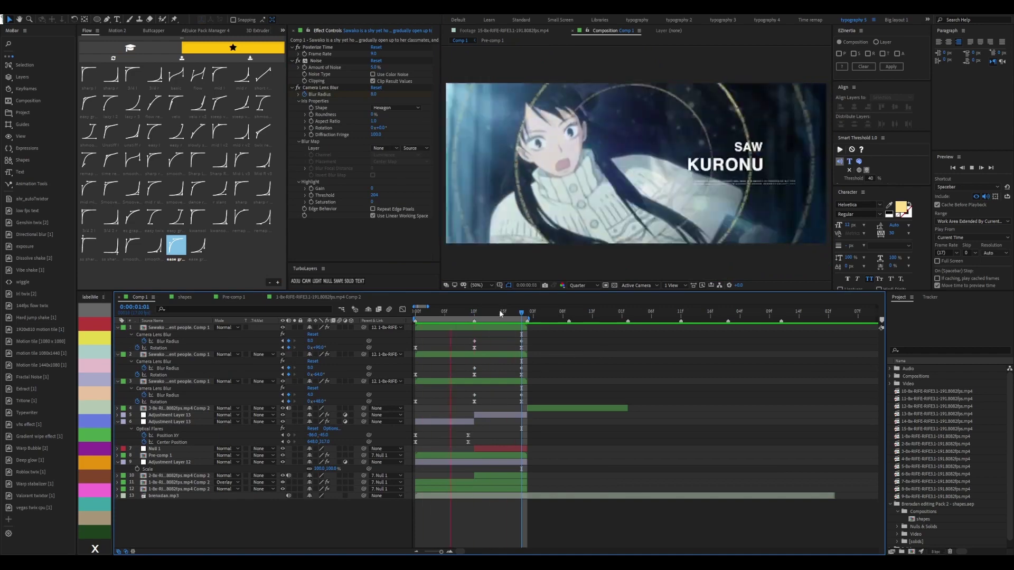
Apply the smooth Flow easing preset to the title layers' Rotation keyframes and preview the result
{"action": "left_click_drag", "start_coordinate": [528, 345], "coordinate": [470, 404]}
{"action": "left_click", "coordinate": [155, 245]}
{"action": "key", "text": "space"}
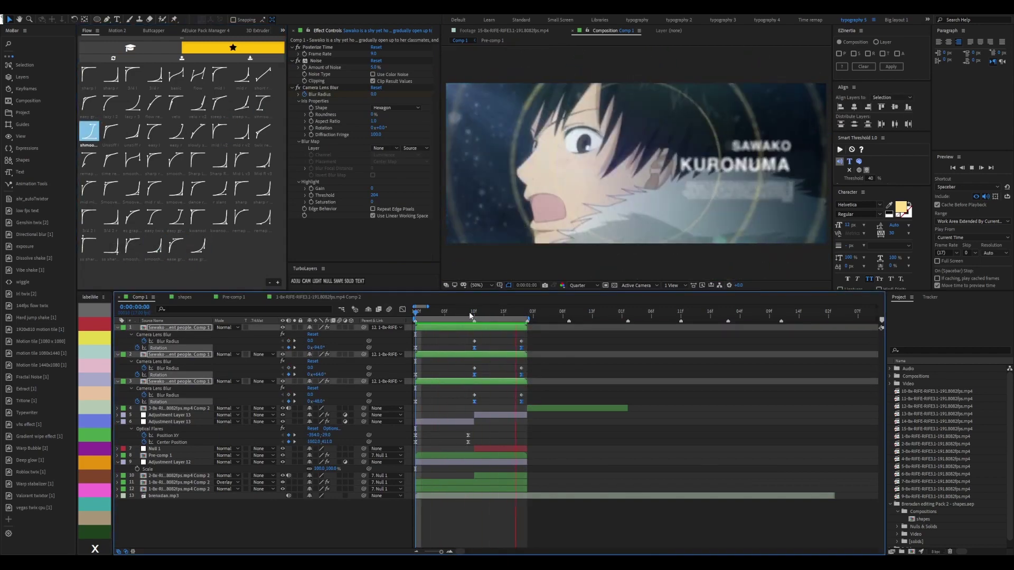
{"action": "key", "text": "u"}
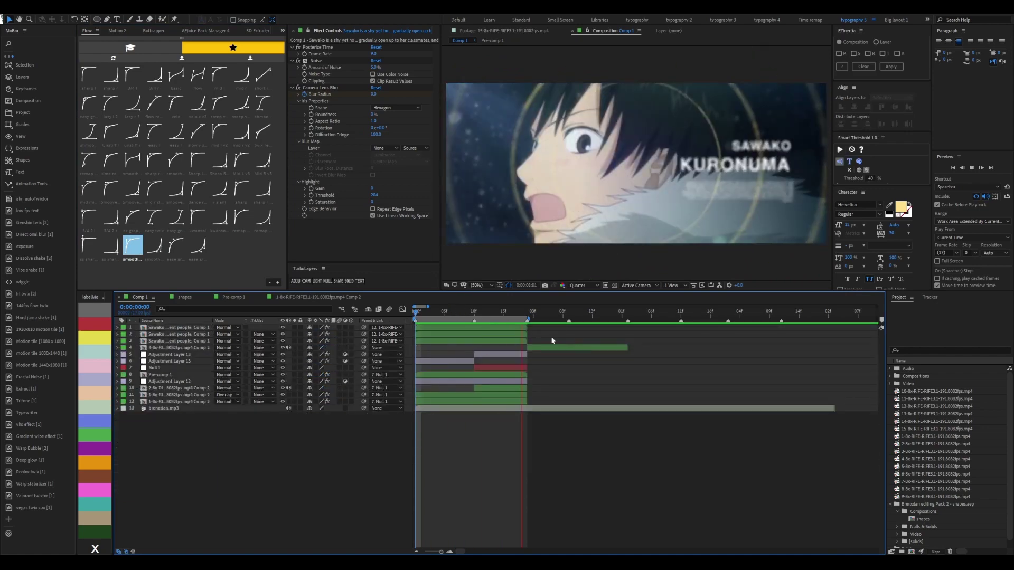
{"action": "left_click", "coordinate": [478, 313]}
{"action": "left_click", "coordinate": [174, 389]}
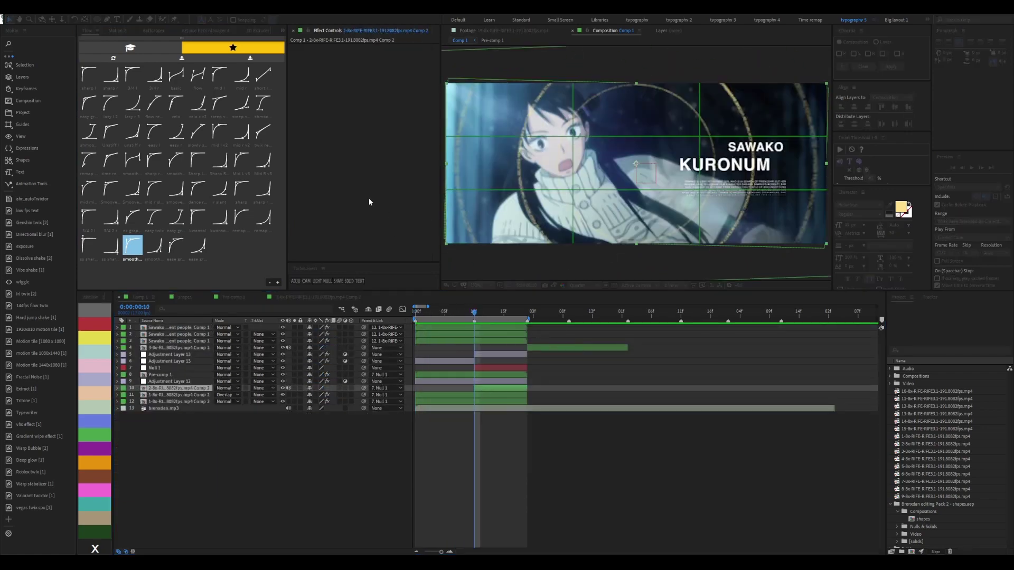
Create a black solid layer, then delete it
{"action": "left_click", "coordinate": [527, 313]}
{"action": "key", "text": "ctrl+y"}
{"action": "left_click_drag", "start_coordinate": [522, 314], "coordinate": [491, 316]}
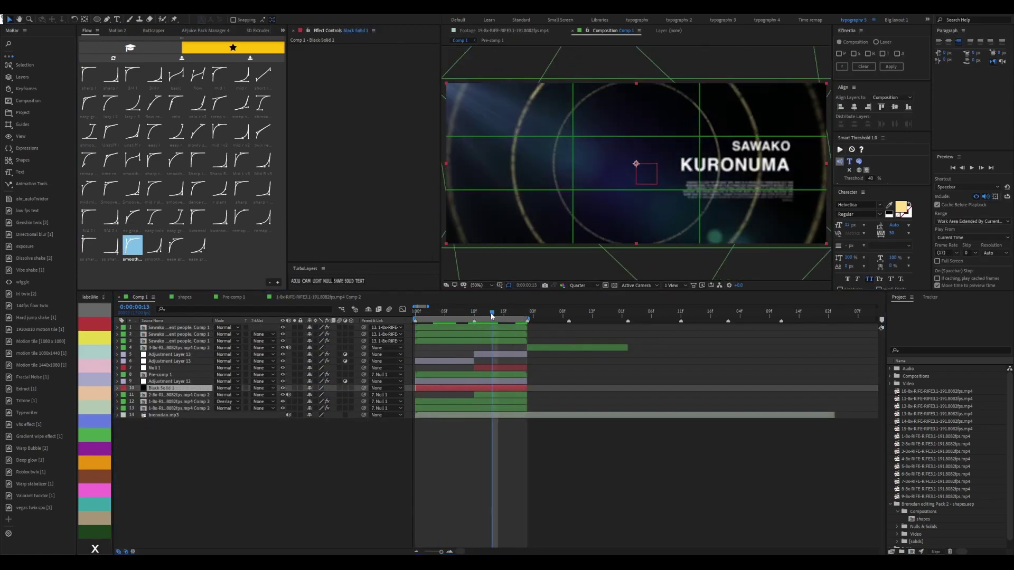
{"action": "key", "text": "Delete"}
Draw temporary pink line shape layers at frame 6, then delete all three
{"action": "key", "text": "g"}
{"action": "left_click", "coordinate": [451, 313]}
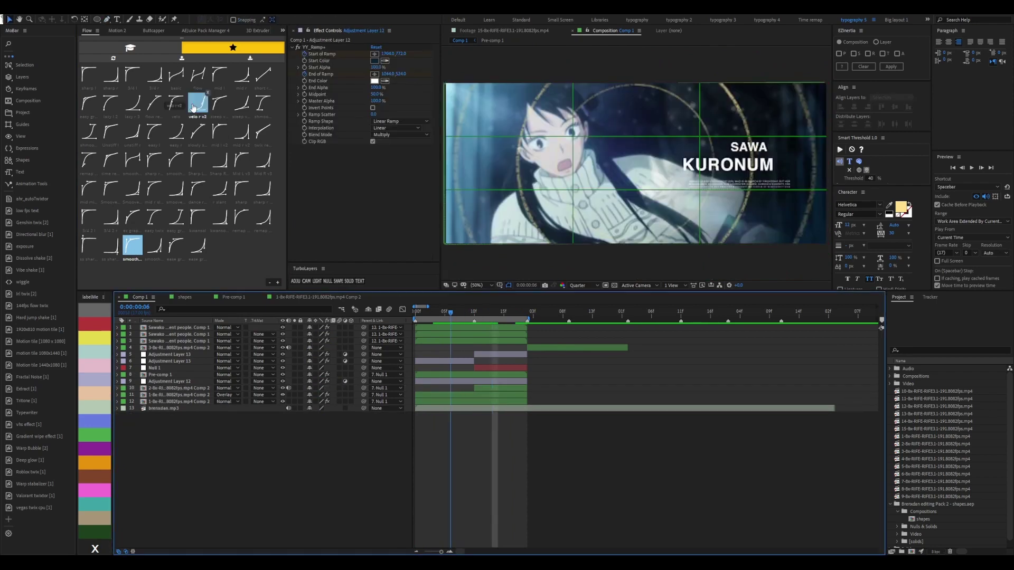
{"action": "left_click", "coordinate": [520, 157]}
{"action": "left_click", "coordinate": [500, 242]}
{"action": "left_click", "coordinate": [597, 140]}
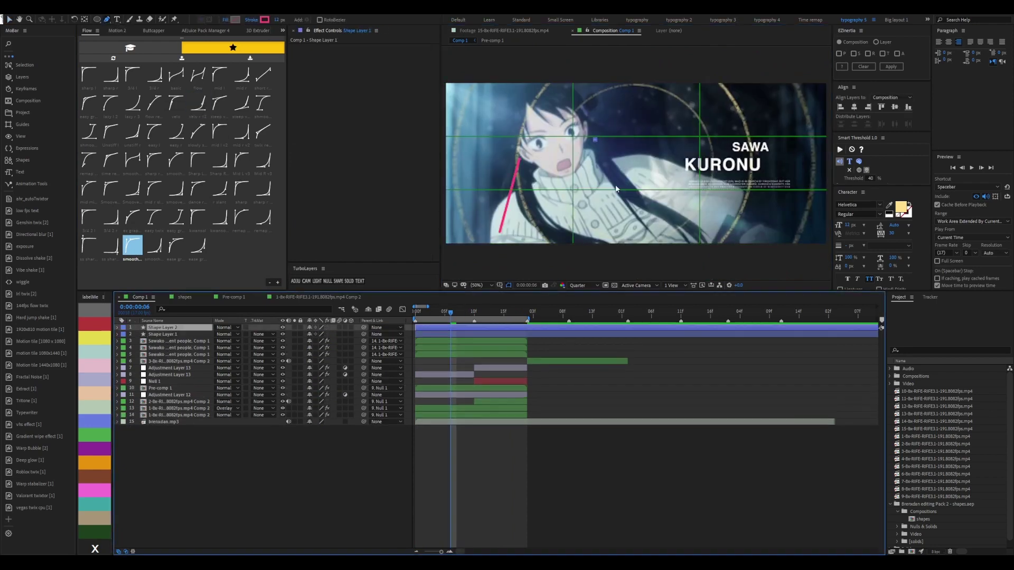
{"action": "left_click", "coordinate": [615, 184]}
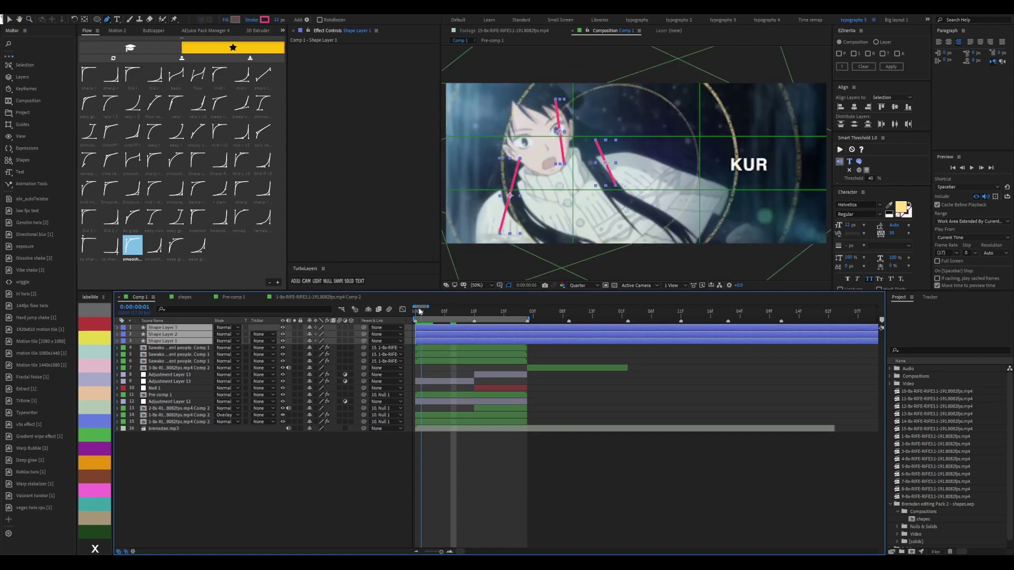
{"action": "left_click", "coordinate": [473, 337]}
{"action": "key", "text": "Delete"}
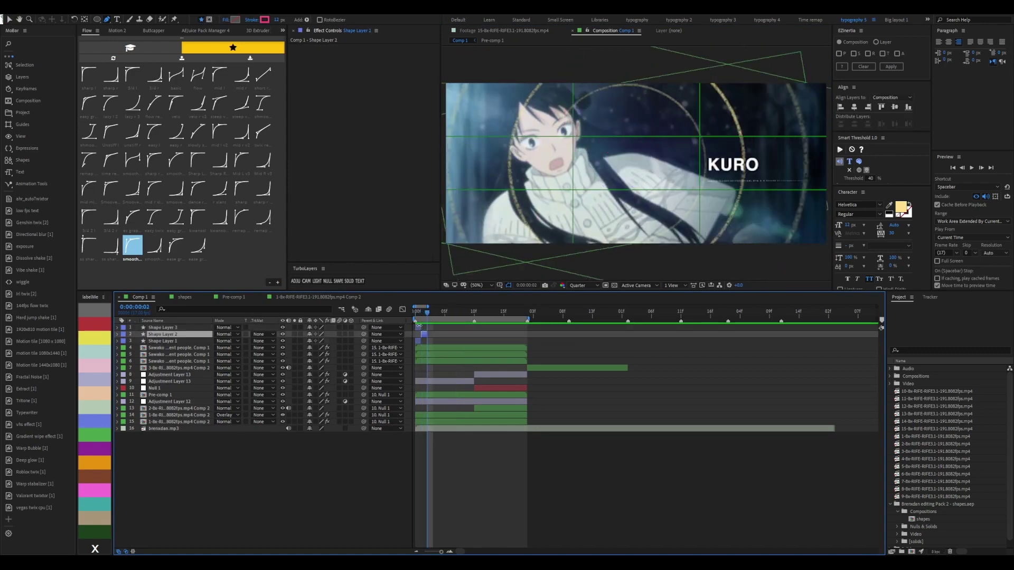
Inside the Sawako text precomp, set Mask 1's Mask Expansion to 159 px
{"action": "left_click_drag", "start_coordinate": [421, 310], "coordinate": [467, 310]}
{"action": "double_click", "coordinate": [174, 328]}
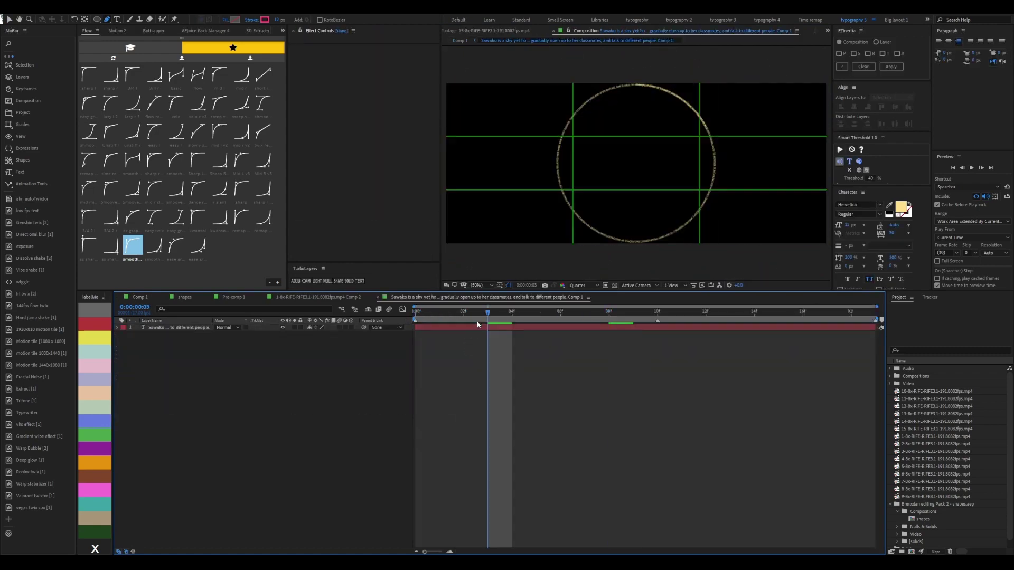
{"action": "left_click", "coordinate": [120, 327]}
{"action": "left_click", "coordinate": [127, 348]}
{"action": "key", "text": "ctrl+z"}
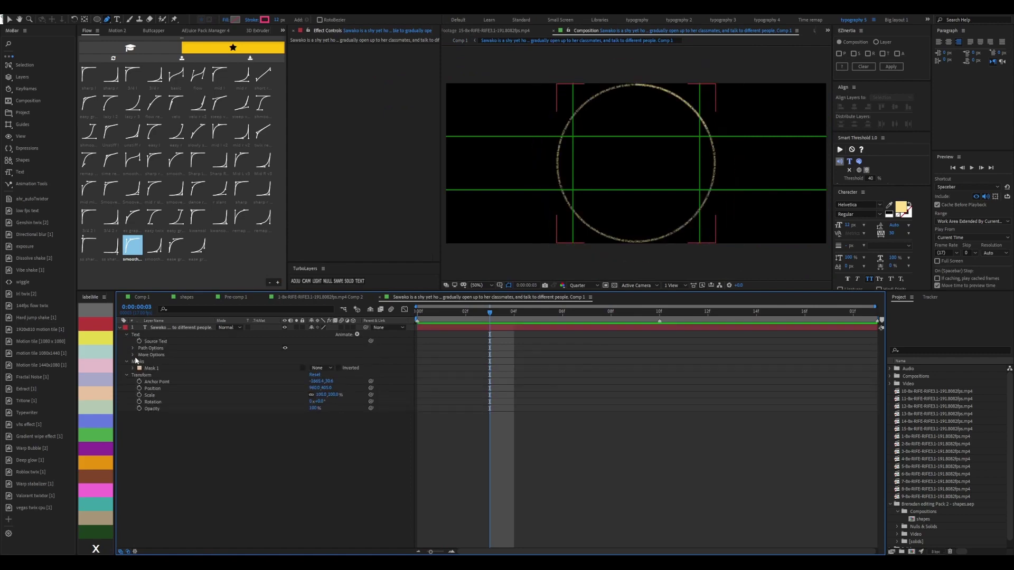
{"action": "left_click_drag", "start_coordinate": [312, 395], "coordinate": [396, 396]}
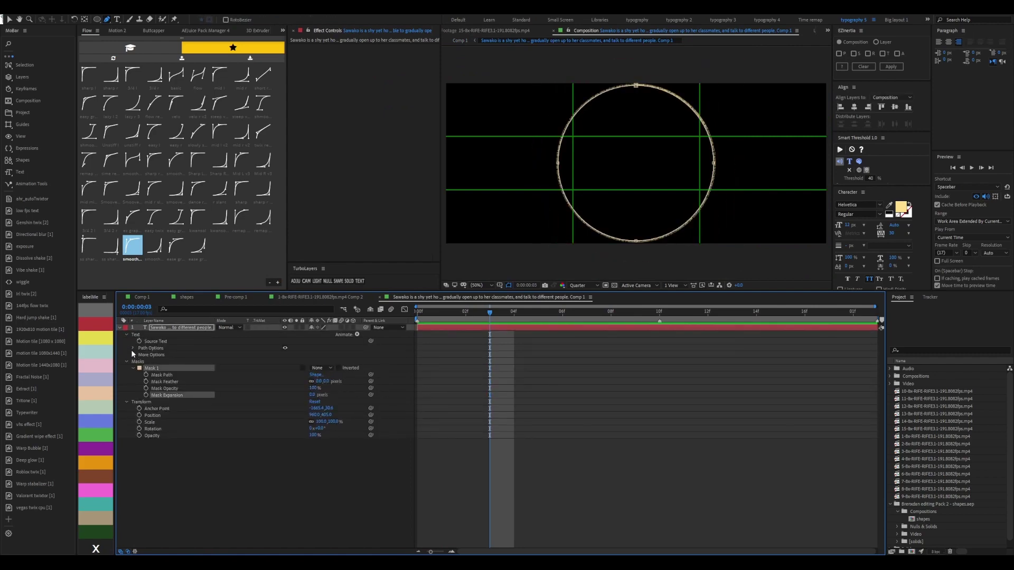
Back in Comp 1, select the couple clip and move the playhead to 1:14
{"action": "left_click", "coordinate": [141, 297]}
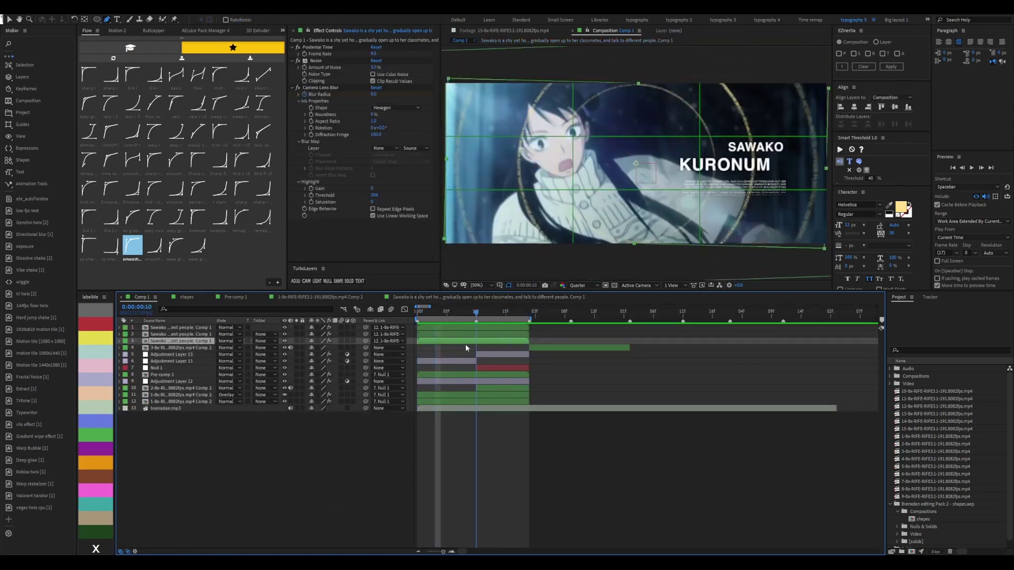
{"action": "left_click", "coordinate": [466, 348]}
{"action": "left_click_drag", "start_coordinate": [515, 312], "coordinate": [536, 316]}
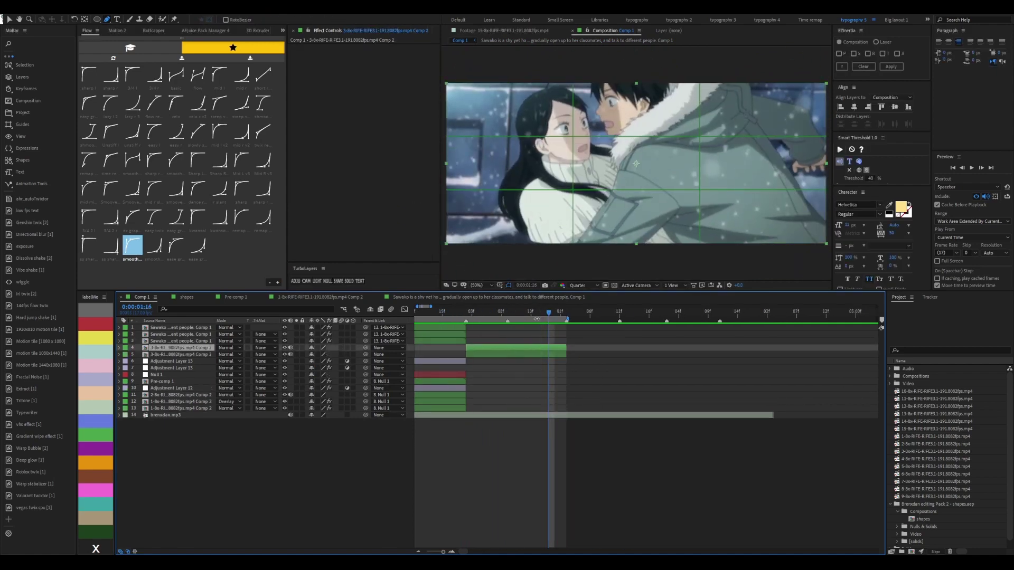
Mask the couple clip into a smaller inset moved right and down, feathered 190 px
{"action": "left_click", "coordinate": [533, 125]}
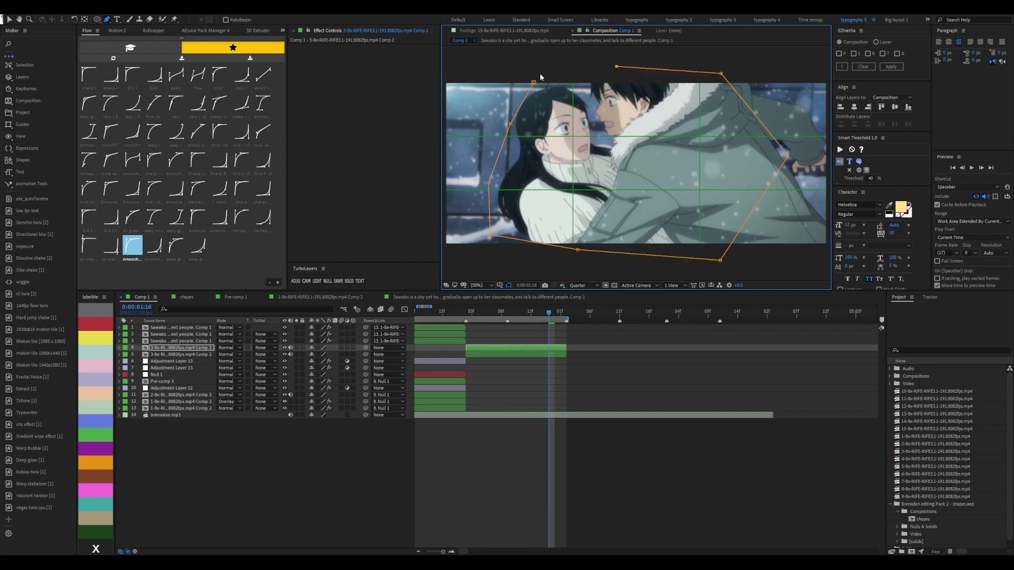
{"action": "left_click", "coordinate": [654, 373]}
{"action": "key", "text": "s"}
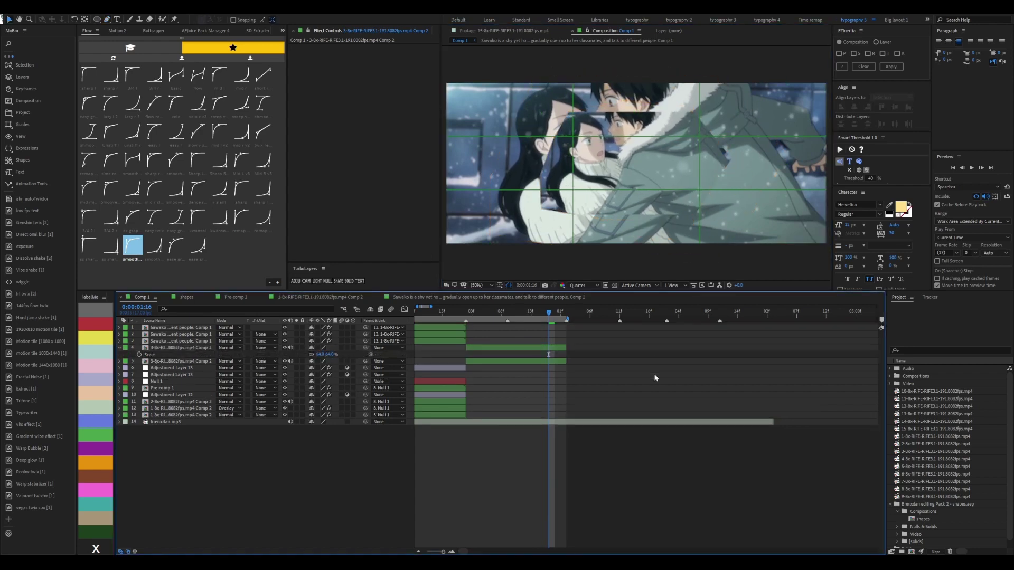
{"action": "left_click_drag", "start_coordinate": [321, 354], "coordinate": [306, 354]}
{"action": "key", "text": "f"}
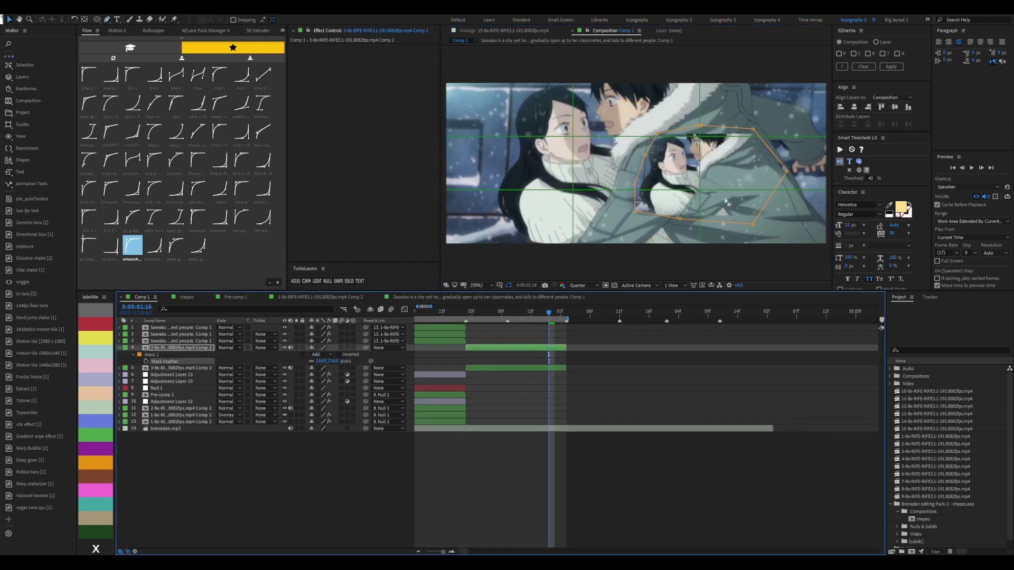
{"action": "left_click_drag", "start_coordinate": [726, 202], "coordinate": [758, 223]}
{"action": "left_click_drag", "start_coordinate": [323, 360], "coordinate": [312, 361]}
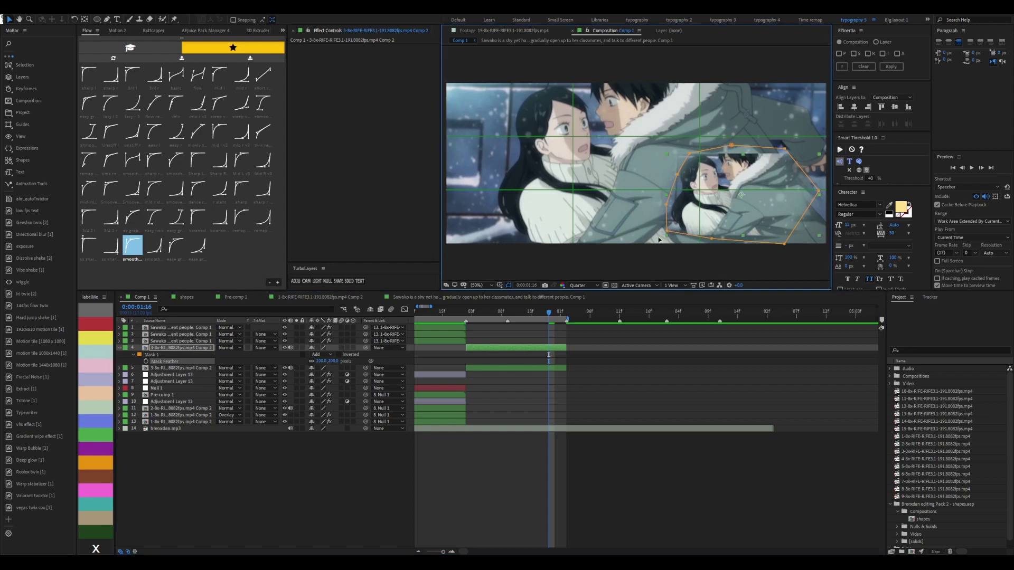
{"action": "key", "text": "s"}
Duplicate the inset, scale the copy to about 33%, and place it on the left
{"action": "key", "text": "ctrl+d"}
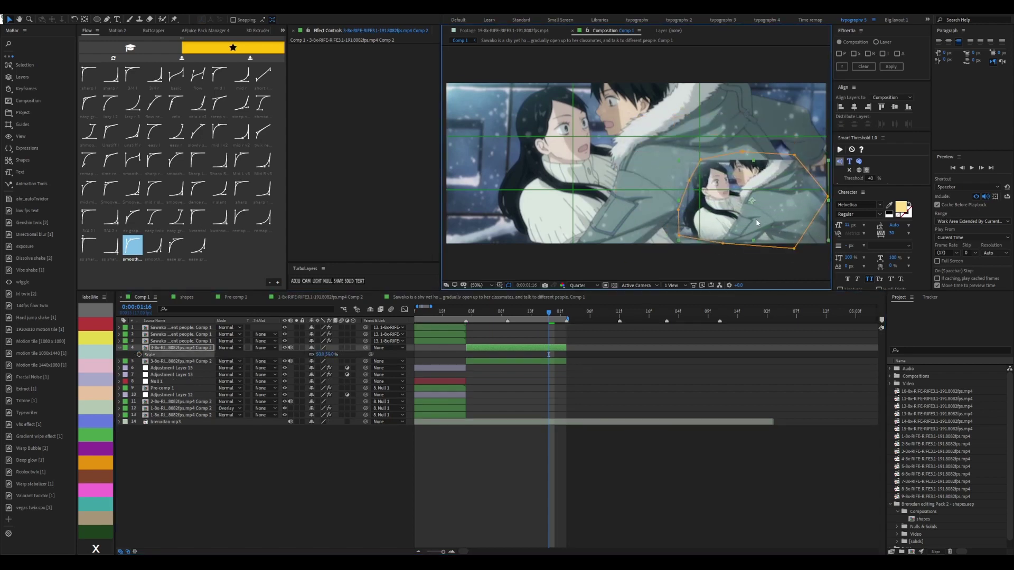
{"action": "left_click_drag", "start_coordinate": [711, 239], "coordinate": [516, 187]}
{"action": "left_click_drag", "start_coordinate": [321, 355], "coordinate": [312, 355]}
{"action": "left_click", "coordinate": [632, 395]}
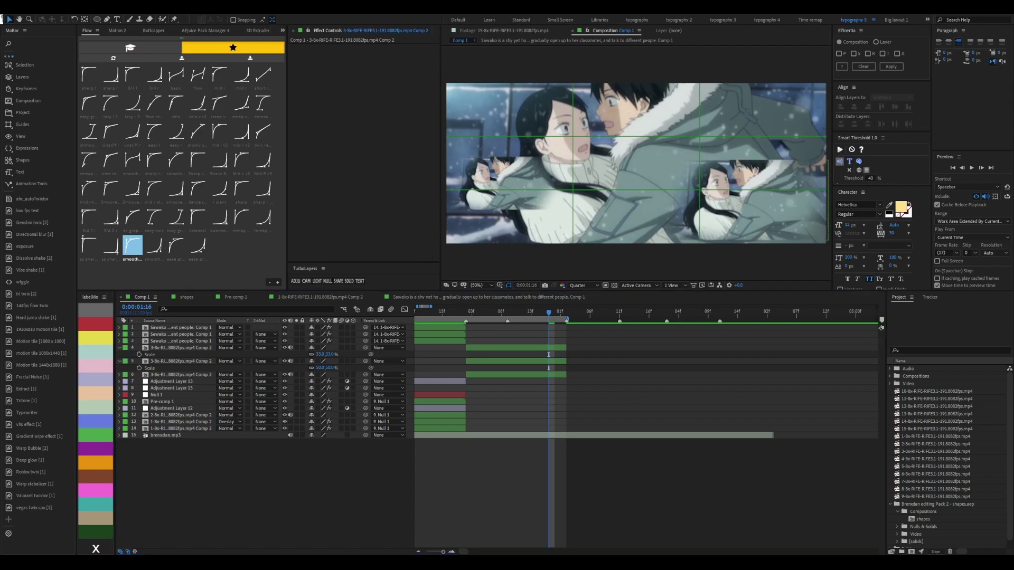
At 01:14, raise the right inset's feather to 228 px and widen its mask around the couple
{"action": "left_click", "coordinate": [536, 312]}
{"action": "left_click", "coordinate": [527, 347]}
{"action": "key", "text": "f"}
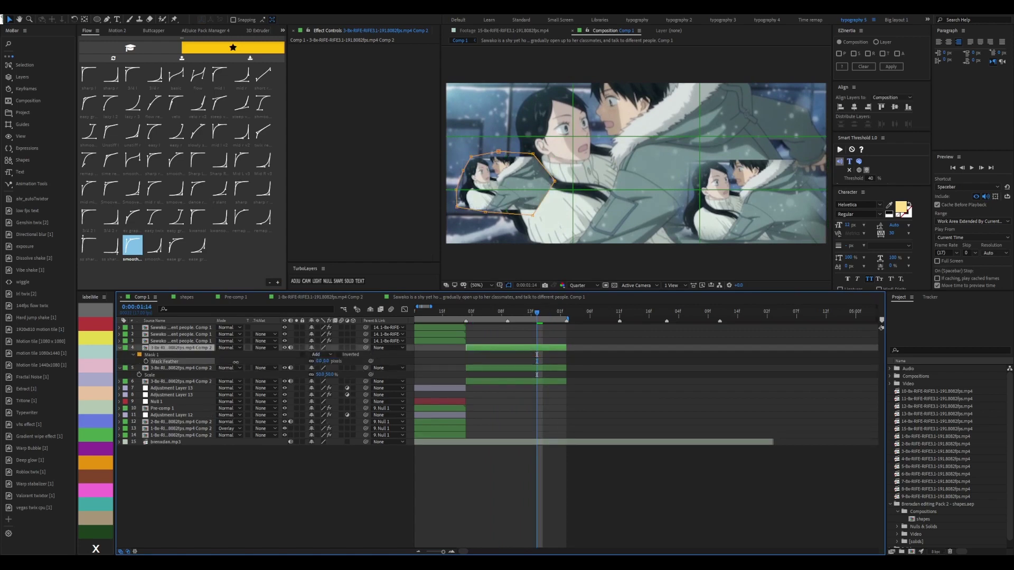
{"action": "left_click_drag", "start_coordinate": [533, 214], "coordinate": [532, 208]}
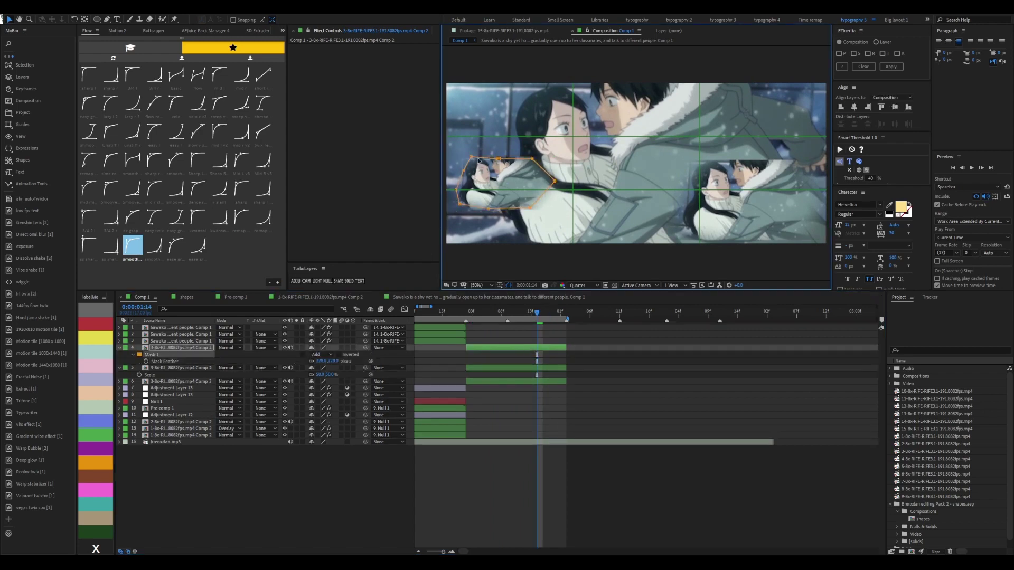
{"action": "double_click", "coordinate": [474, 175]}
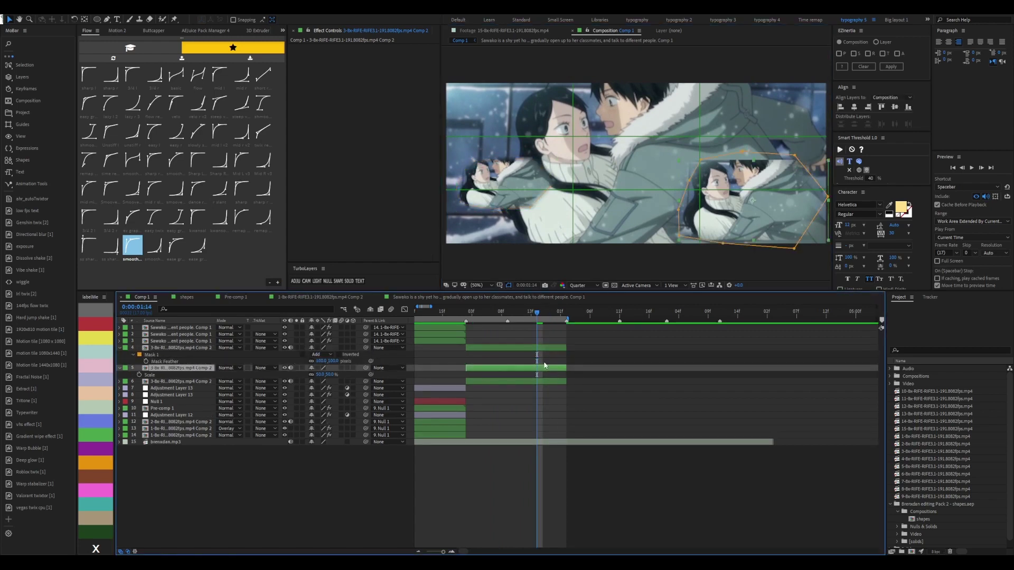
{"action": "left_click_drag", "start_coordinate": [522, 187], "coordinate": [747, 185]}
{"action": "key", "text": "r"}
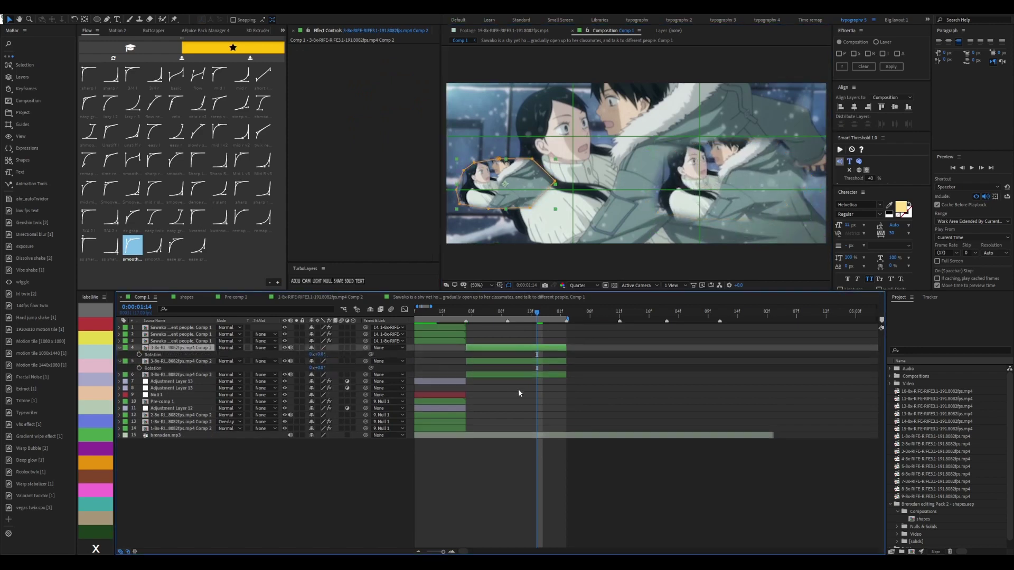
{"action": "left_click", "coordinate": [608, 372]}
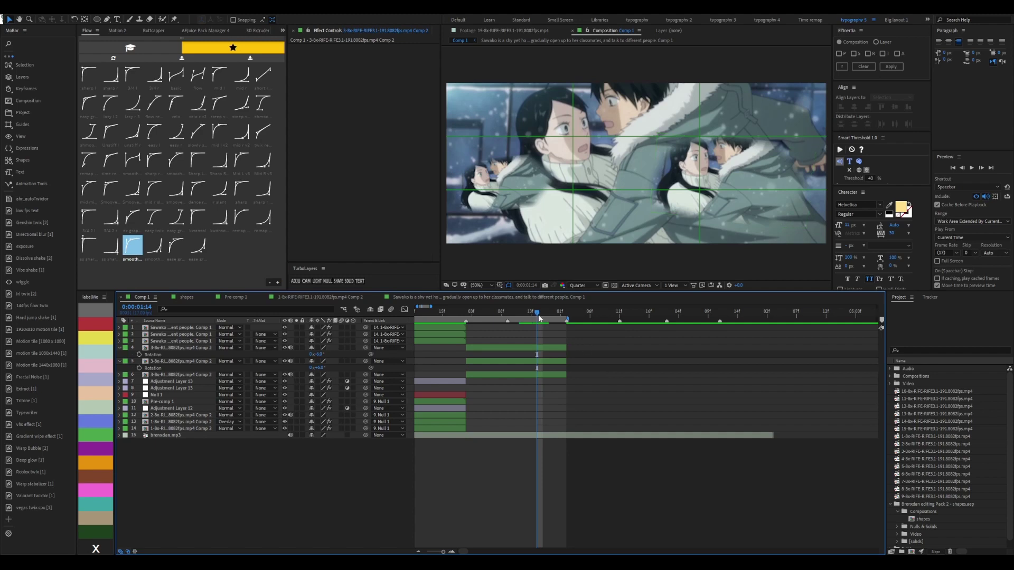
At 2 seconds, remove the Deep Glow effects from both inset layers
{"action": "left_click_drag", "start_coordinate": [540, 318], "coordinate": [581, 317]}
{"action": "left_click", "coordinate": [524, 345]}
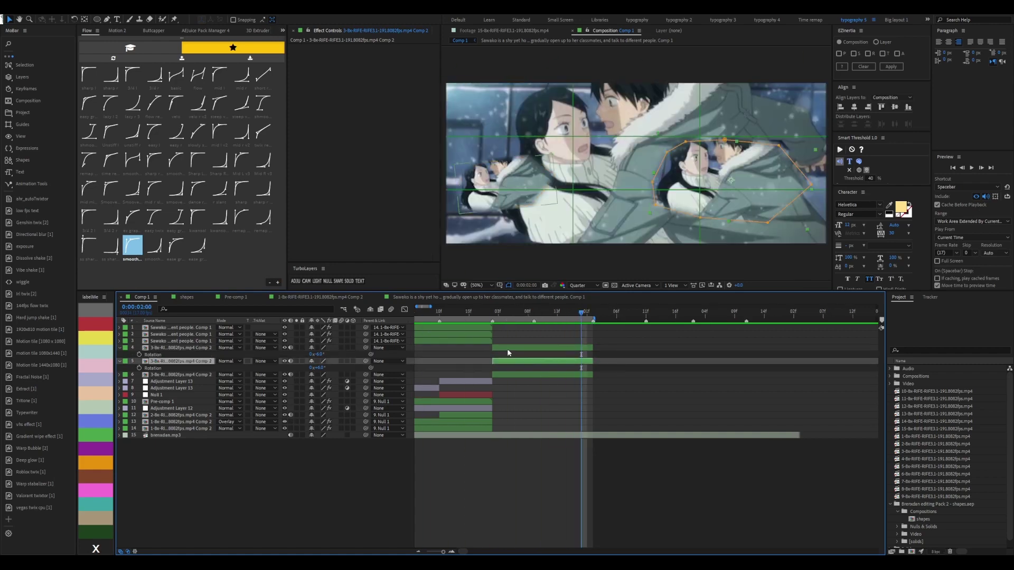
{"action": "key", "text": "e"}
{"action": "key", "text": "ctrl+shift+e"}
{"action": "left_click", "coordinate": [591, 312]}
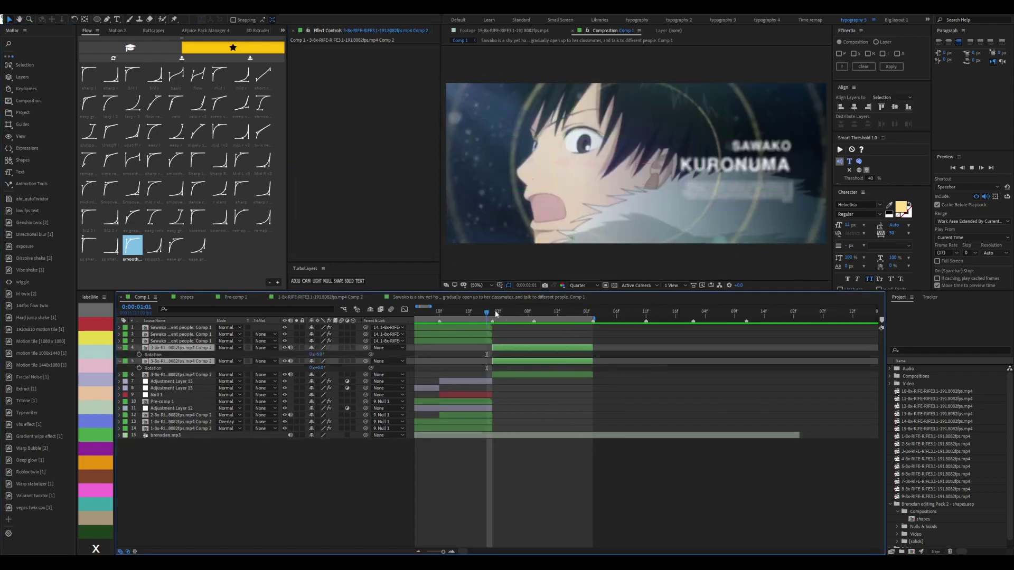
Apply the kwansol easing curve to the insets' Position keyframes and offset one inset a frame later
{"action": "key", "text": "j"}
{"action": "key", "text": "p"}
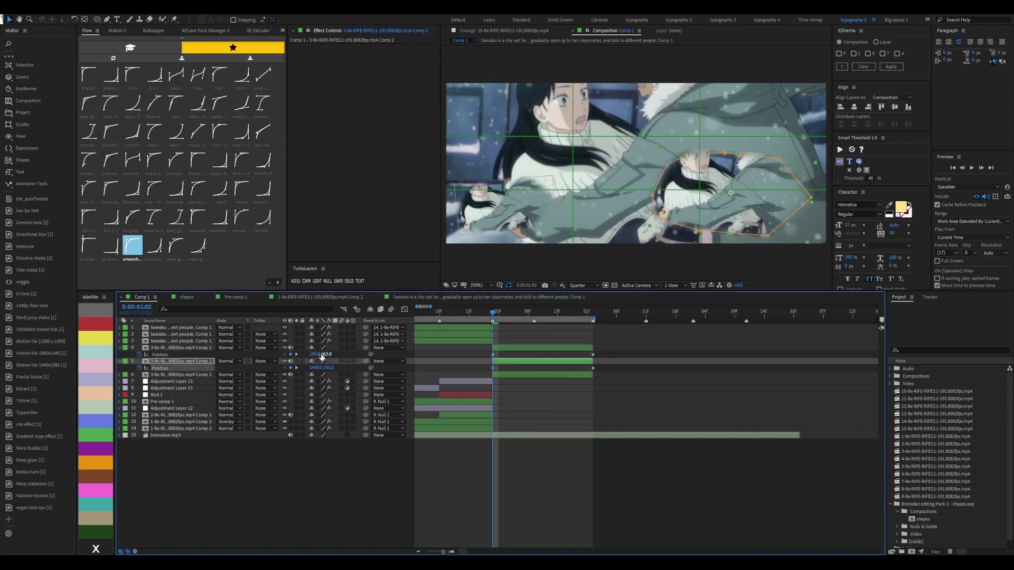
{"action": "left_click_drag", "start_coordinate": [482, 362], "coordinate": [602, 370]}
{"action": "left_click", "coordinate": [197, 216]}
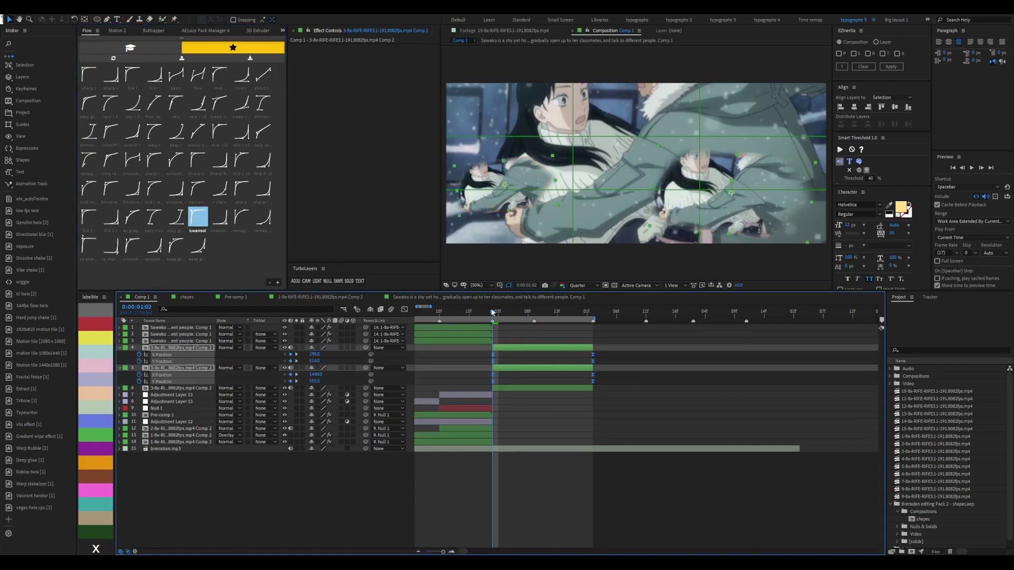
{"action": "key", "text": "space"}
{"action": "key", "text": "alt+Right"}
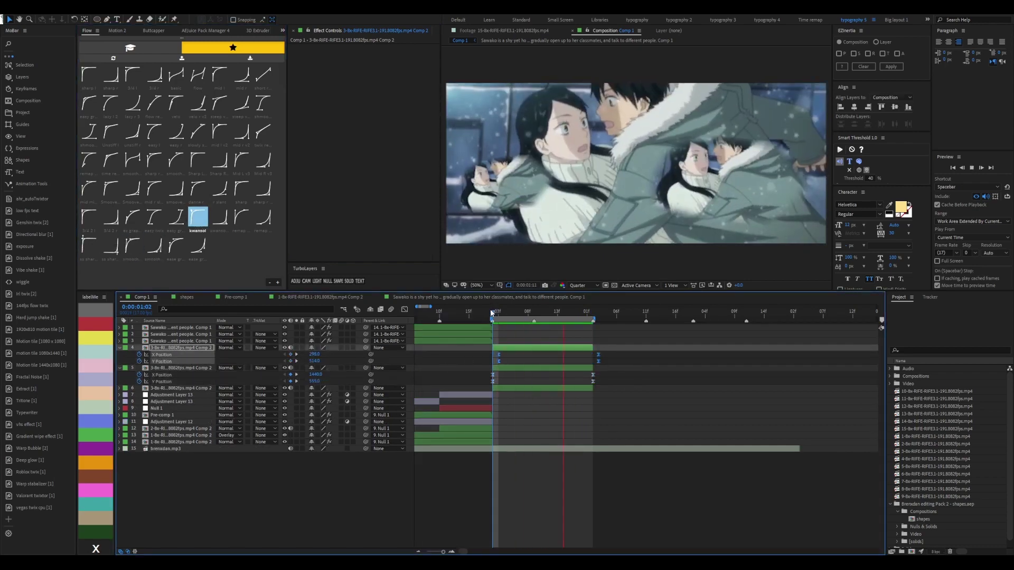
{"action": "key", "text": "s"}
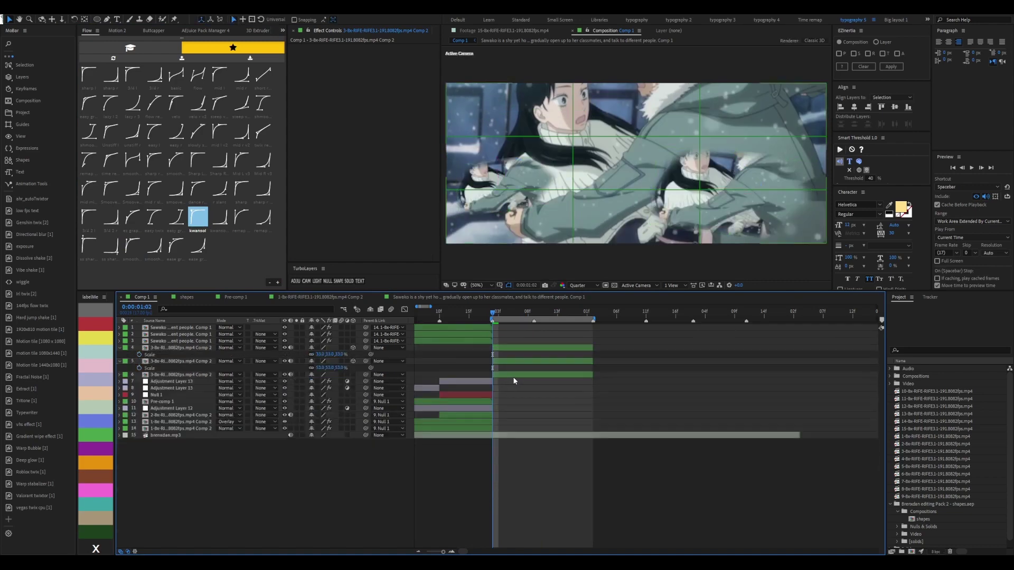
{"action": "key", "text": "space"}
{"action": "key", "text": "p"}
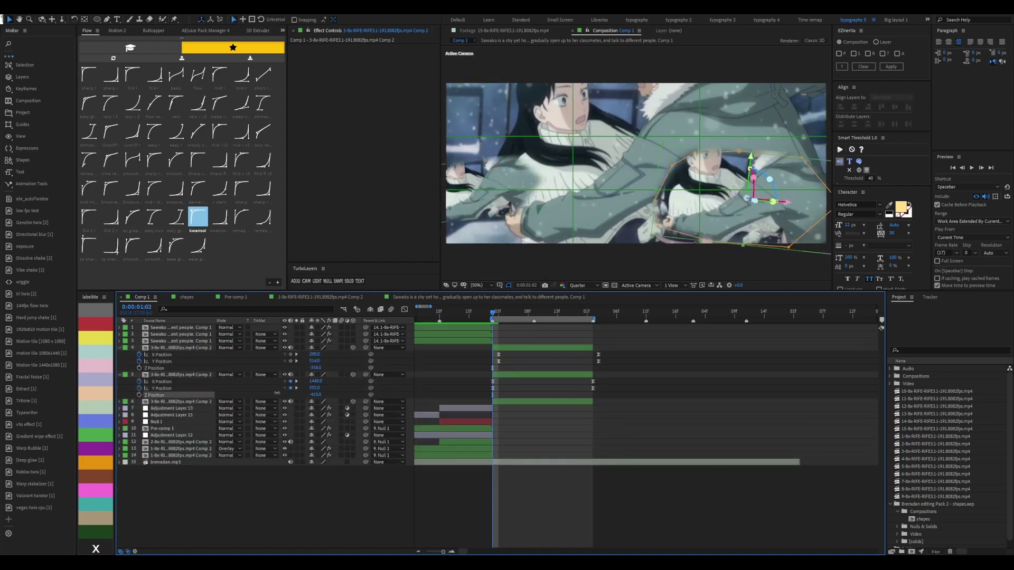
Add a camera and keyframe Null 2's position from start to 2:01, separating X, Y, Z
{"action": "left_click_drag", "start_coordinate": [521, 350], "coordinate": [273, 28]}
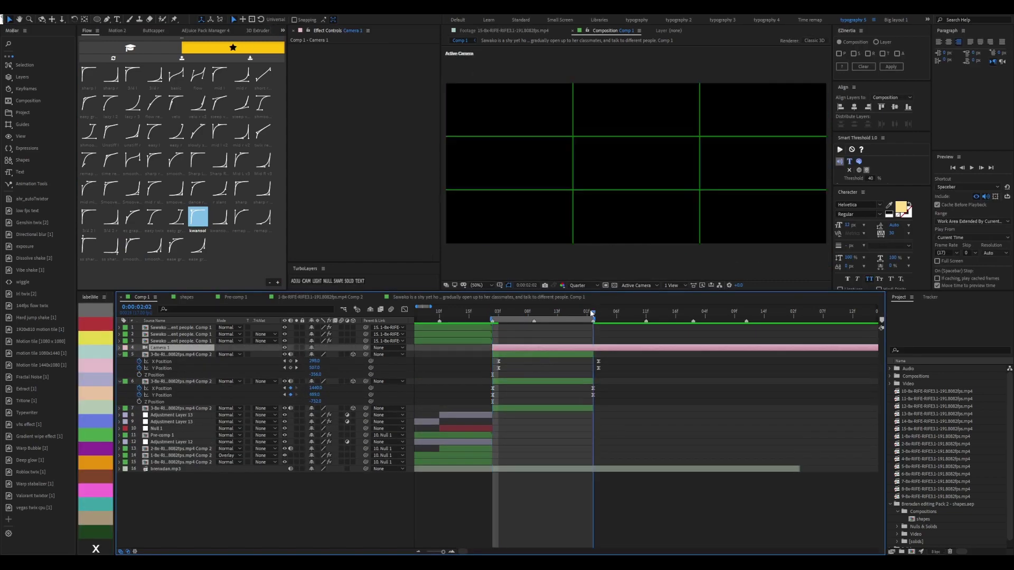
{"action": "left_click", "coordinate": [140, 354]}
{"action": "key", "text": "o"}
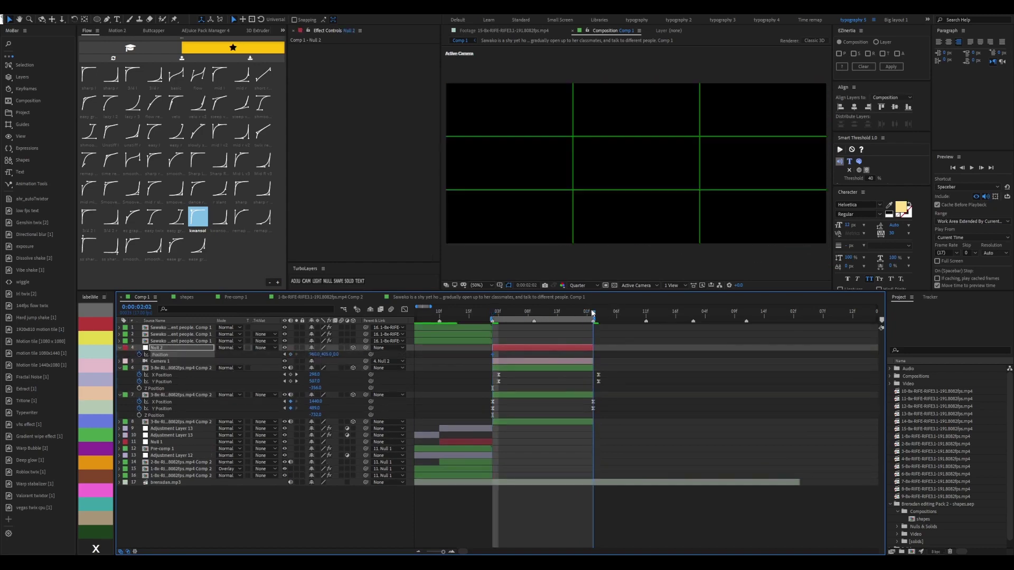
{"action": "left_click_drag", "start_coordinate": [645, 178], "coordinate": [635, 168]}
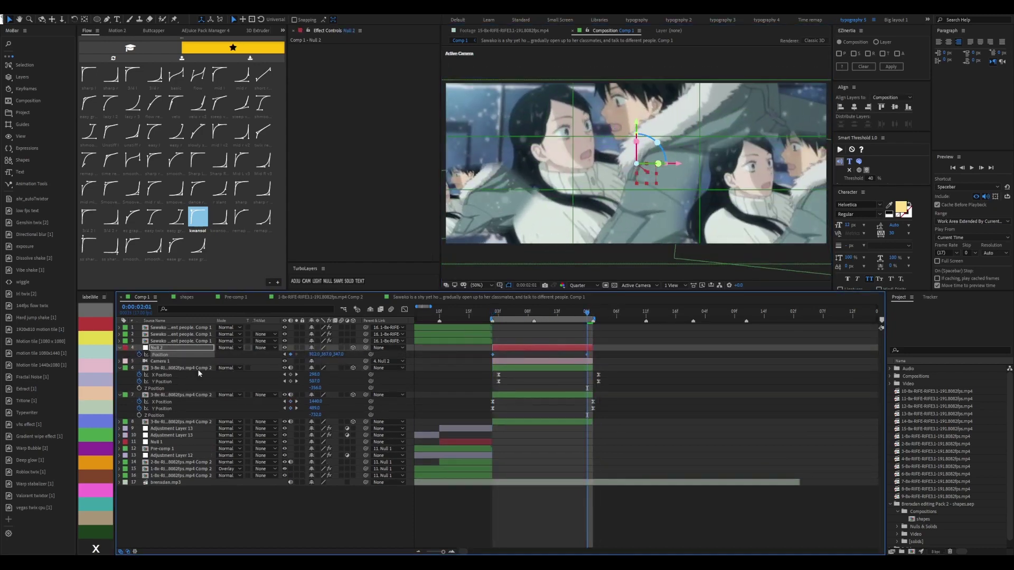
{"action": "left_click", "coordinate": [457, 356]}
Ease Null 2's keyframes with expo, then cubic, and shift its ending keyframes earlier
{"action": "left_click", "coordinate": [130, 48]}
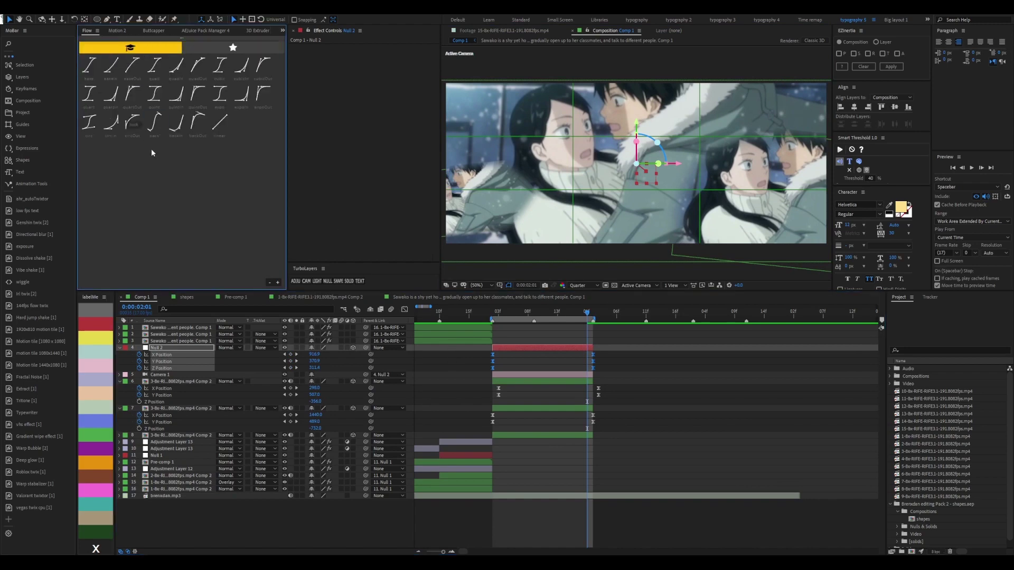
{"action": "left_click", "coordinate": [220, 94]}
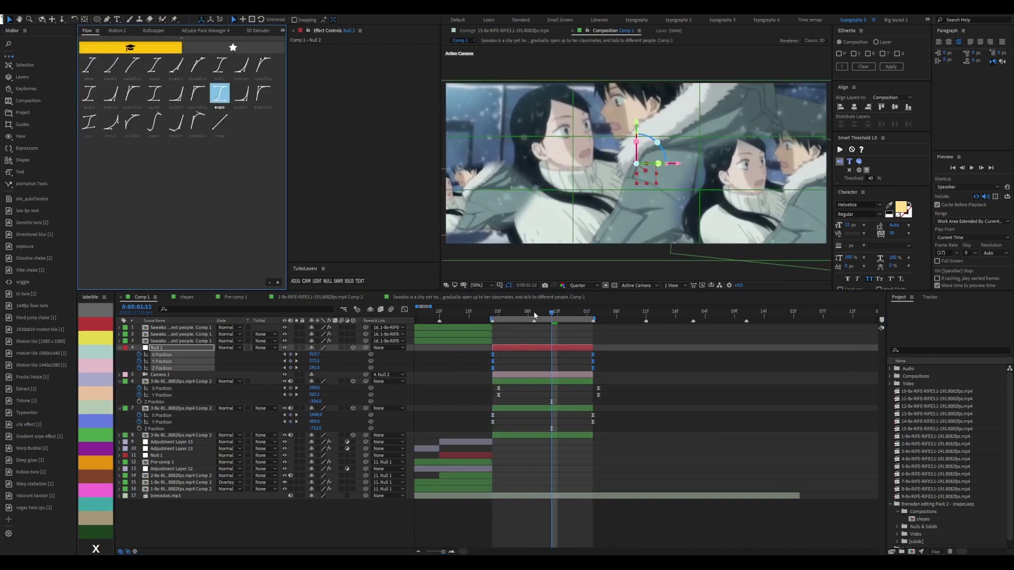
{"action": "left_click", "coordinate": [486, 314]}
{"action": "left_click", "coordinate": [220, 64]}
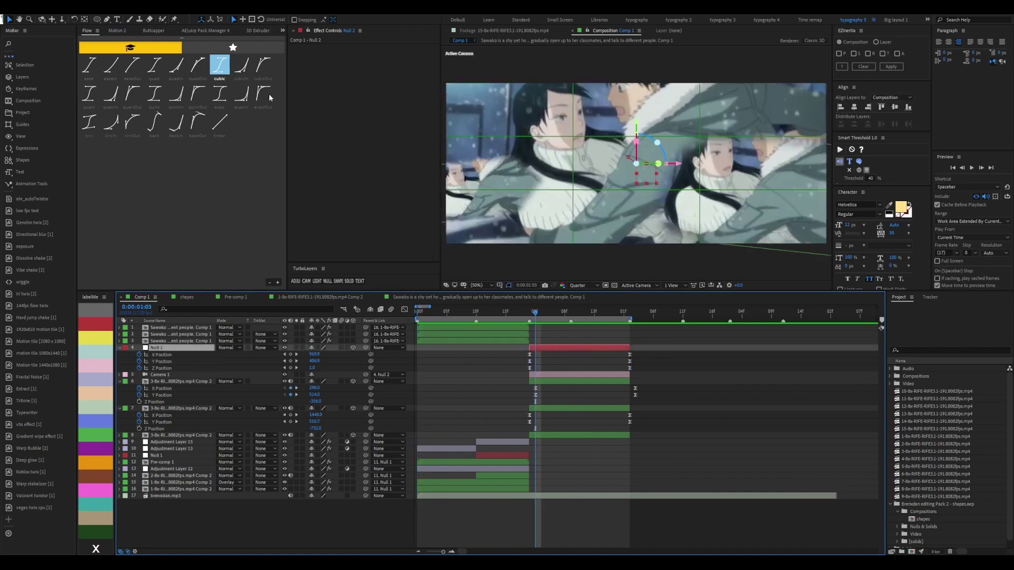
{"action": "left_click", "coordinate": [570, 315]}
{"action": "mouse_move", "coordinate": [540, 351]}
{"action": "left_mouse_down"}
{"action": "mouse_move", "coordinate": [533, 372]}
{"action": "mouse_move", "coordinate": [511, 359]}
{"action": "left_mouse_up"}
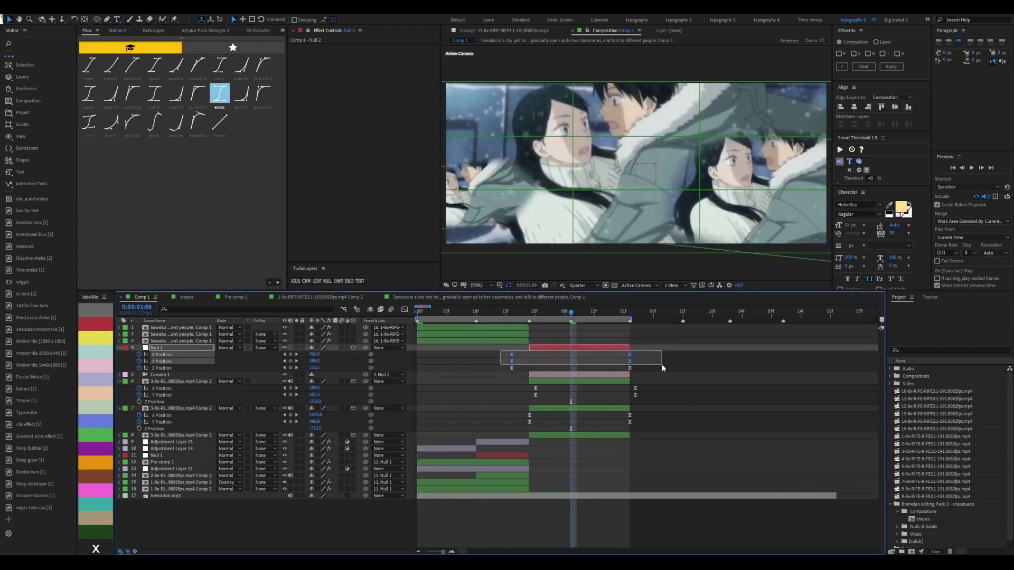
{"action": "key", "text": "space"}
Add Null 3, parent it into the camera rig, and separate its position into X, Y, Z
{"action": "key", "text": "ctrl+alt+shift+y"}
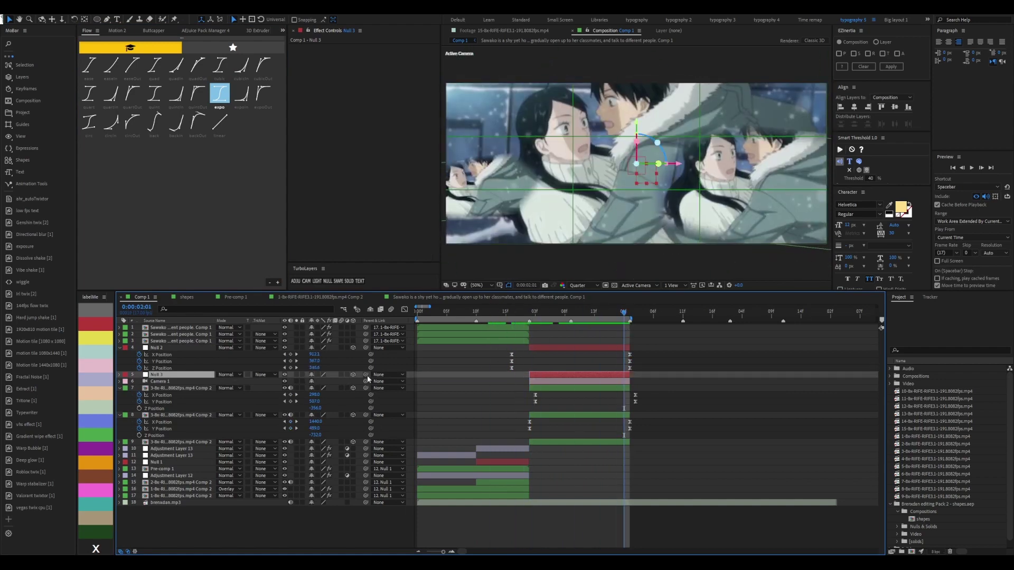
{"action": "left_click_drag", "start_coordinate": [366, 374], "coordinate": [160, 381]}
{"action": "key", "text": "p"}
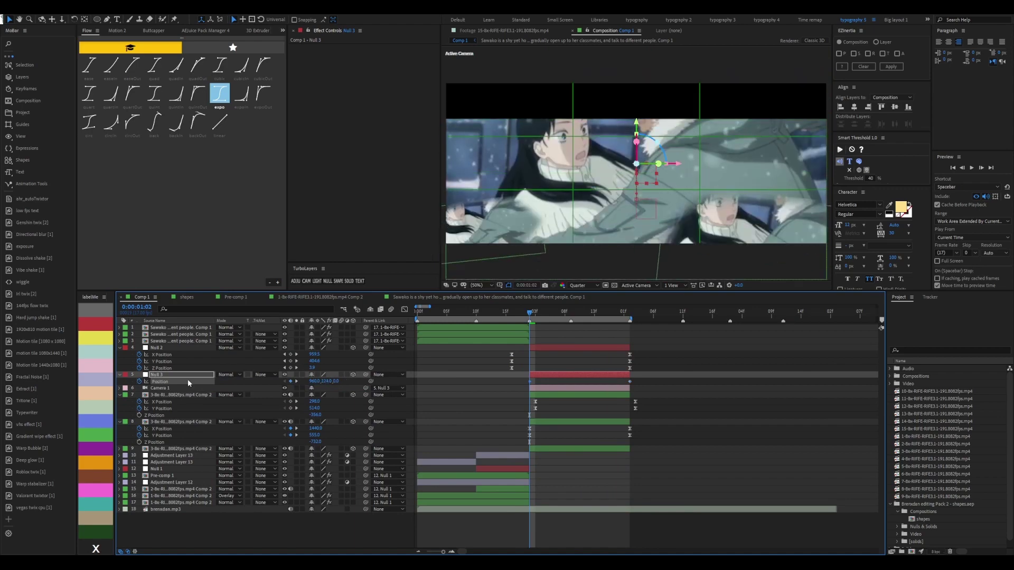
{"action": "left_click", "coordinate": [233, 47]}
{"action": "left_click", "coordinate": [569, 462]}
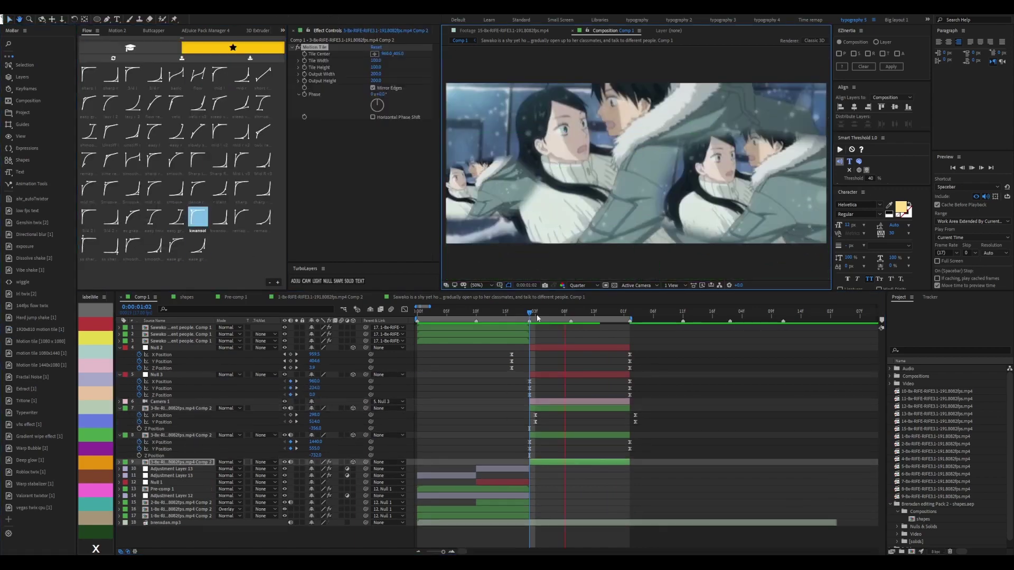
{"action": "left_click_drag", "start_coordinate": [642, 399], "coordinate": [523, 378]}
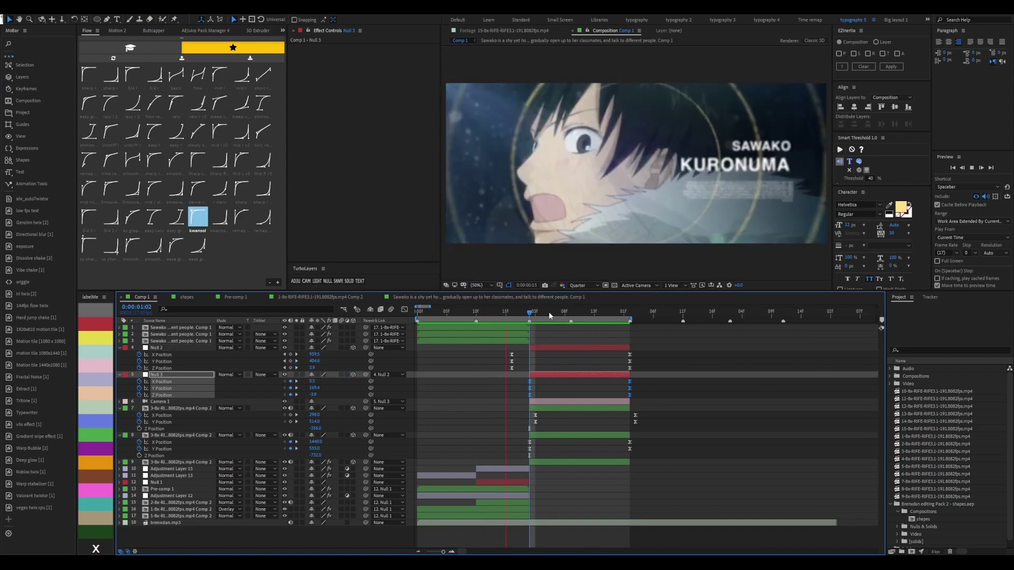
Apply the quint easing curve to Null 2 and preview the camera move up to 1:11
{"action": "left_click", "coordinate": [159, 348]}
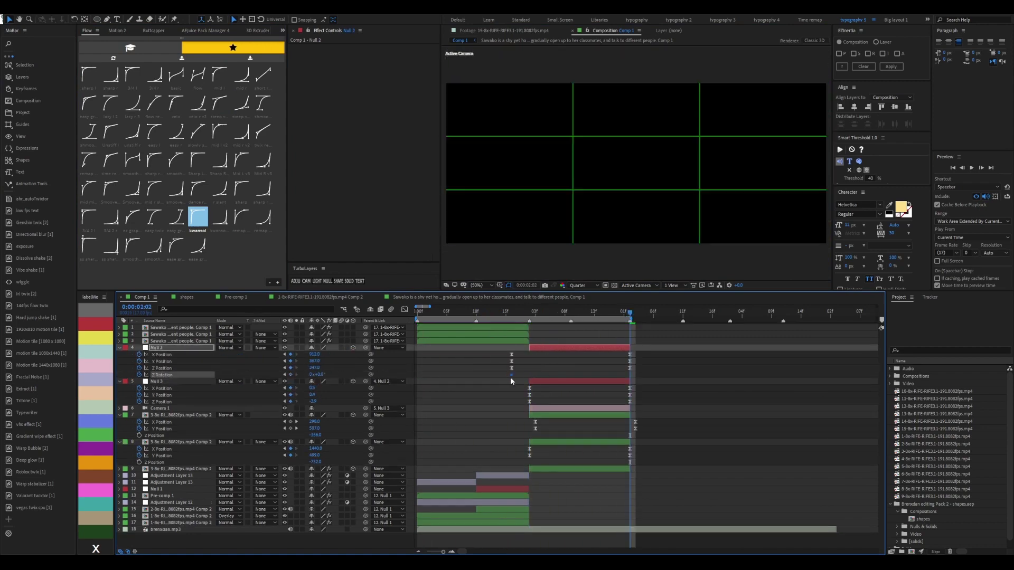
{"action": "left_click", "coordinate": [131, 48]}
{"action": "key", "text": "j"}
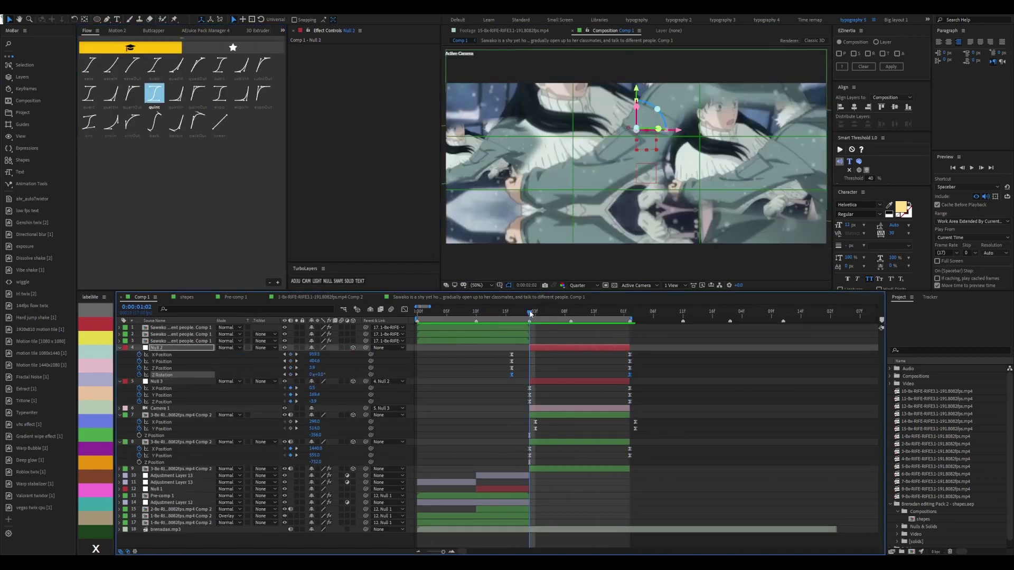
{"action": "key", "text": "j"}
{"action": "key", "text": "u"}
{"action": "left_click", "coordinate": [705, 361]}
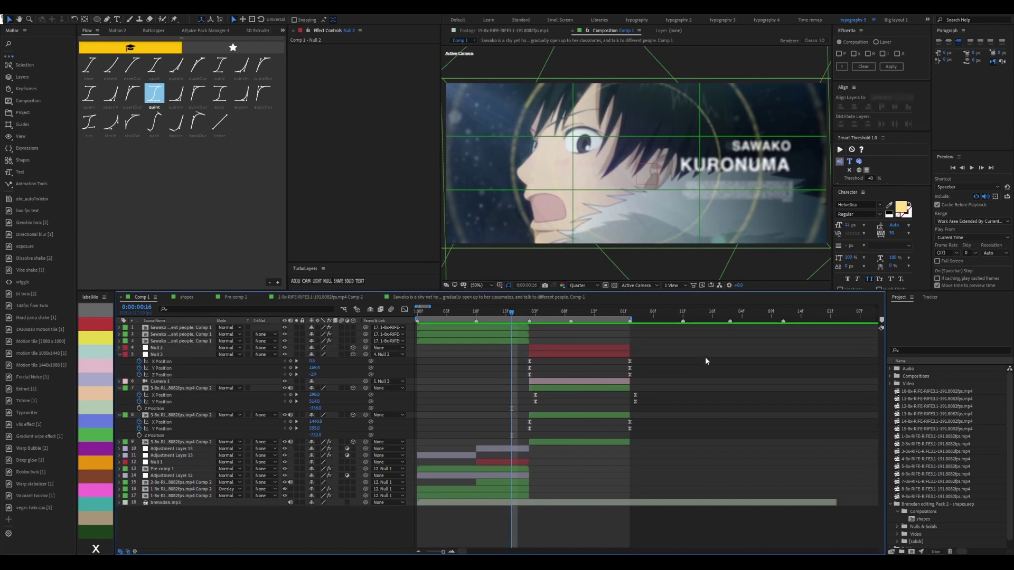
{"action": "left_click_drag", "start_coordinate": [511, 313], "coordinate": [582, 314]}
Raise the first couple clip's Camera Lens Blur radius to about 15 at its end
{"action": "key", "text": "u"}
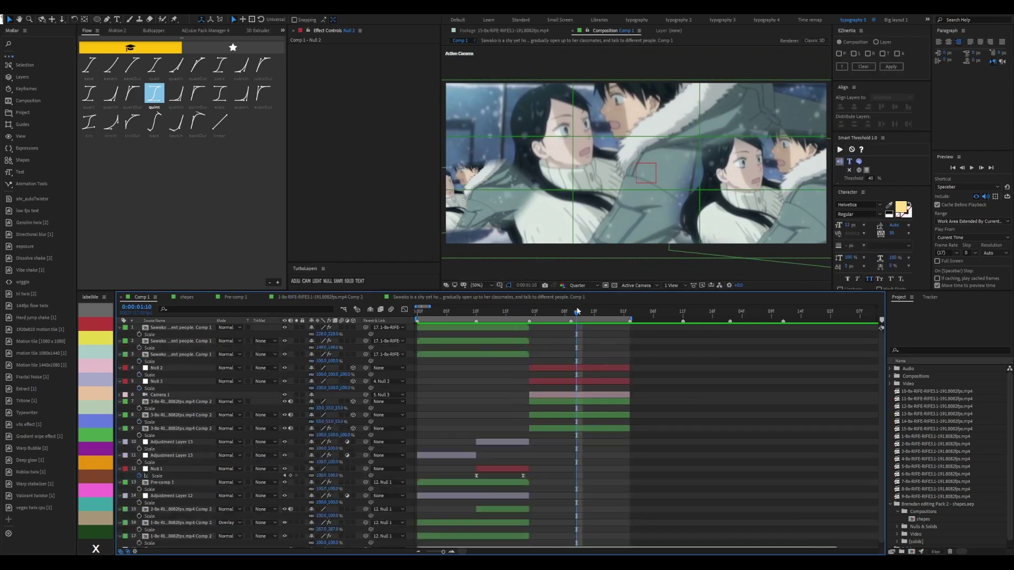
{"action": "key", "text": "Page_Up"}
{"action": "key", "text": "Page_Up"}
{"action": "left_click", "coordinate": [575, 370]}
{"action": "left_click", "coordinate": [344, 55]}
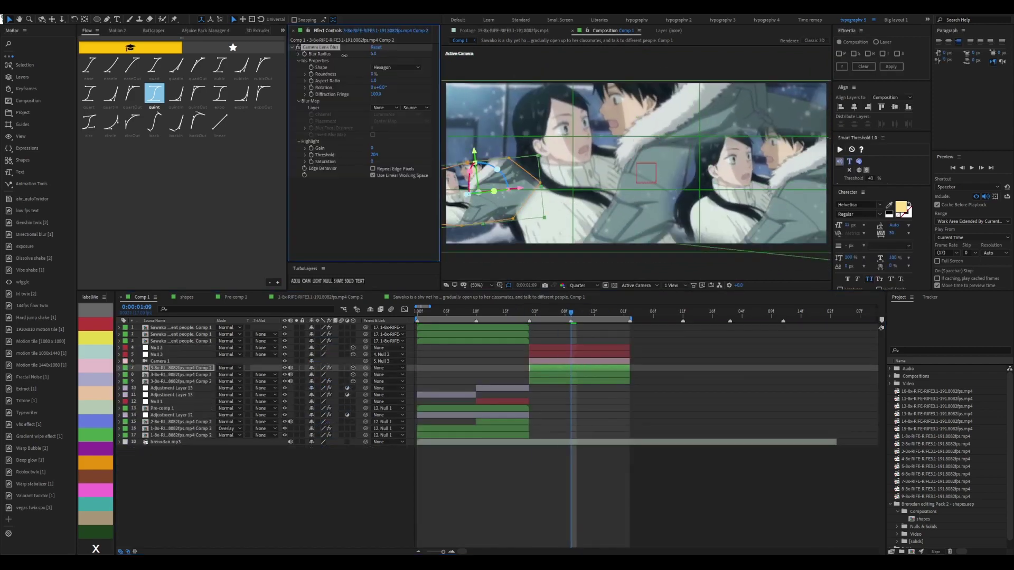
{"action": "key", "text": "o"}
{"action": "left_click_drag", "start_coordinate": [373, 54], "coordinate": [379, 54]}
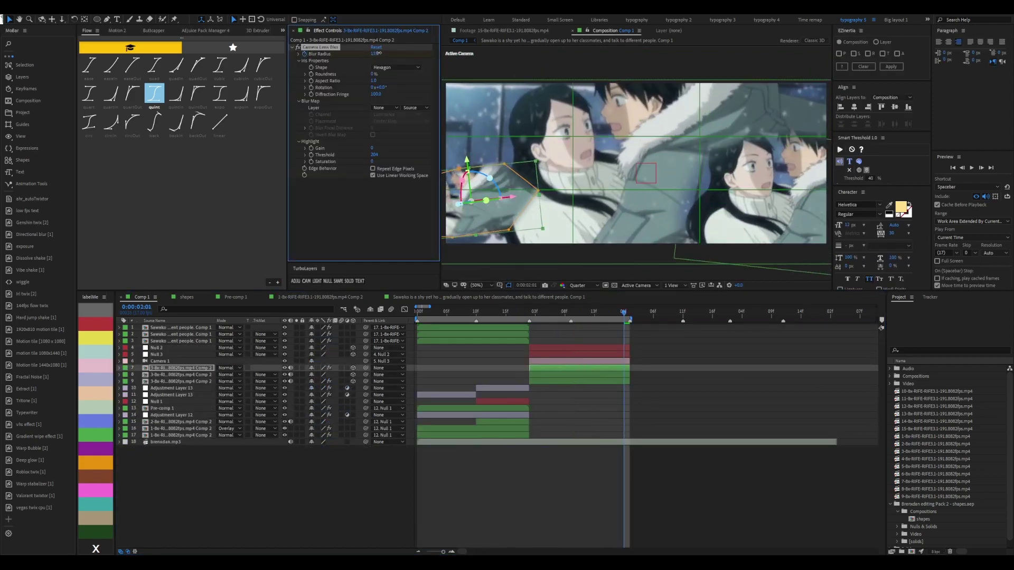
Add an adjustment layer over both couple clips, trimmed to the 01:02–02:01 transition
{"action": "left_click", "coordinate": [592, 374]}
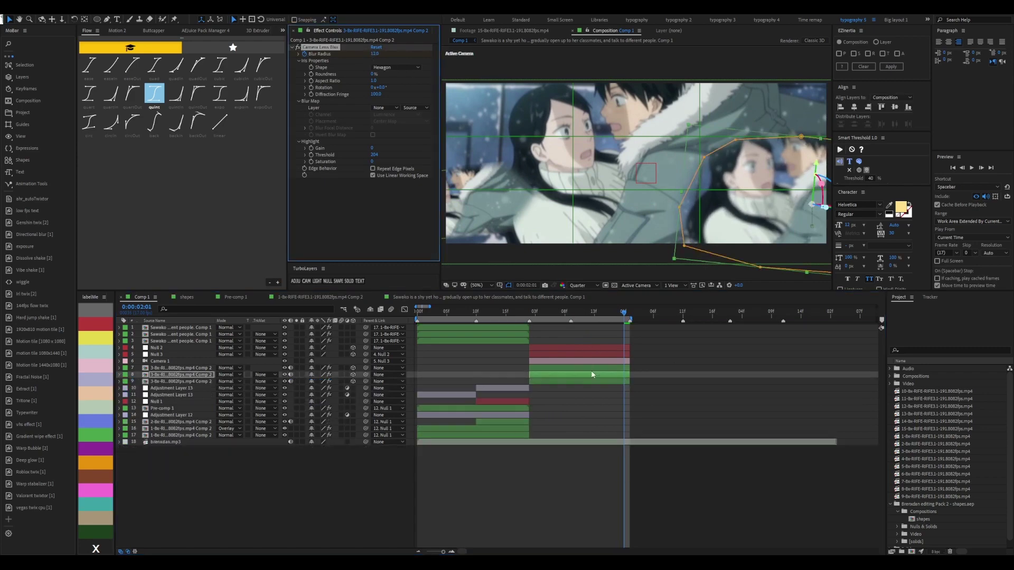
{"action": "left_click", "coordinate": [581, 368], "text": "shift"}
{"action": "left_click", "coordinate": [233, 47]}
{"action": "key", "text": "i"}
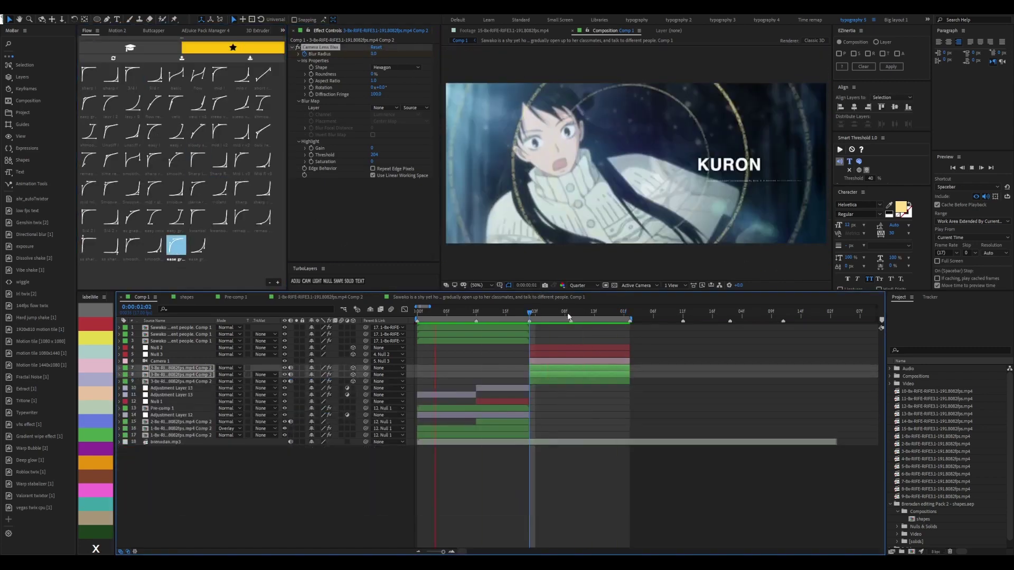
{"action": "key", "text": "ctrl+alt+y"}
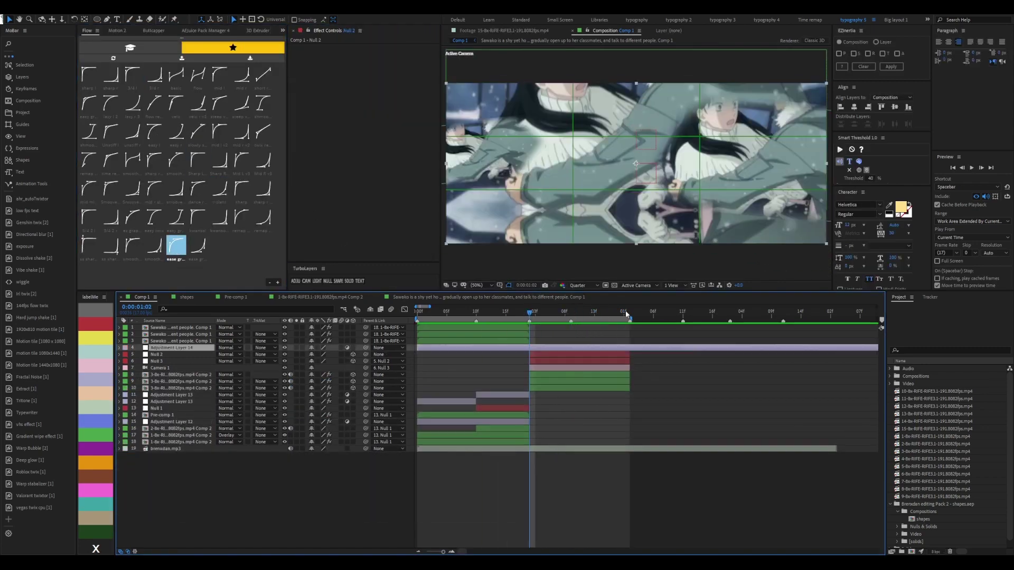
{"action": "key", "text": "alt+bracketleft"}
{"action": "left_click", "coordinate": [626, 313]}
{"action": "key", "text": "alt+bracketright"}
Apply S_Vignette to the adjustment layer with narrower width and opacity 0.56, then add a black solid
{"action": "key", "text": "ctrl+alt+shift+e"}
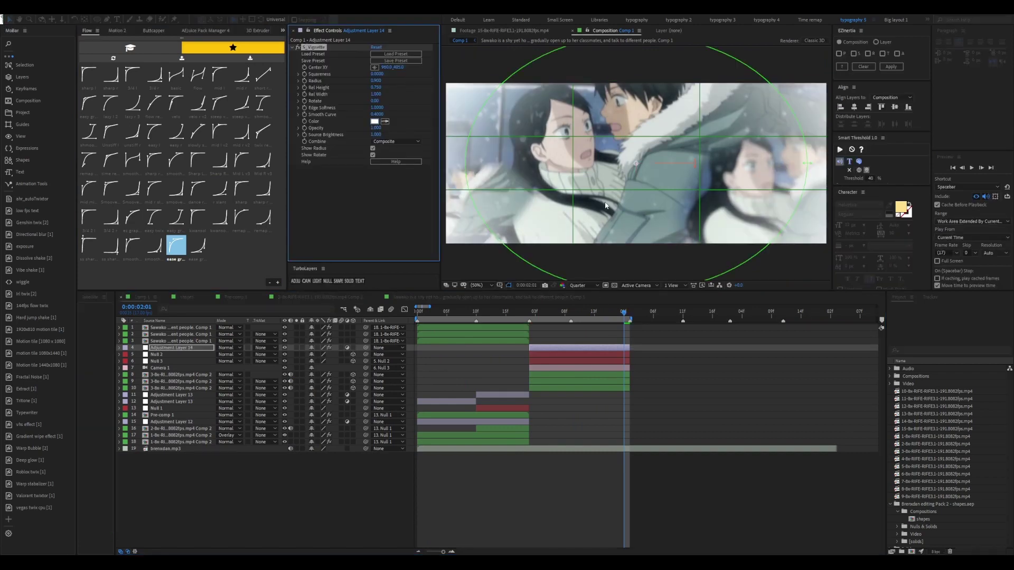
{"action": "scroll", "coordinate": [779, 161], "scroll_direction": "down", "scroll_amount": 2}
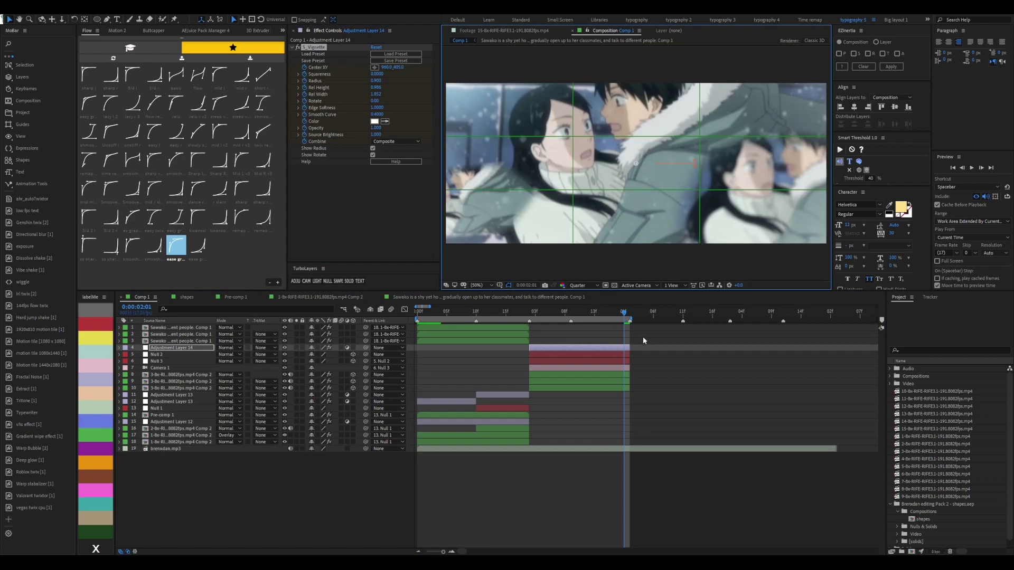
{"action": "left_click_drag", "start_coordinate": [795, 164], "coordinate": [750, 164]}
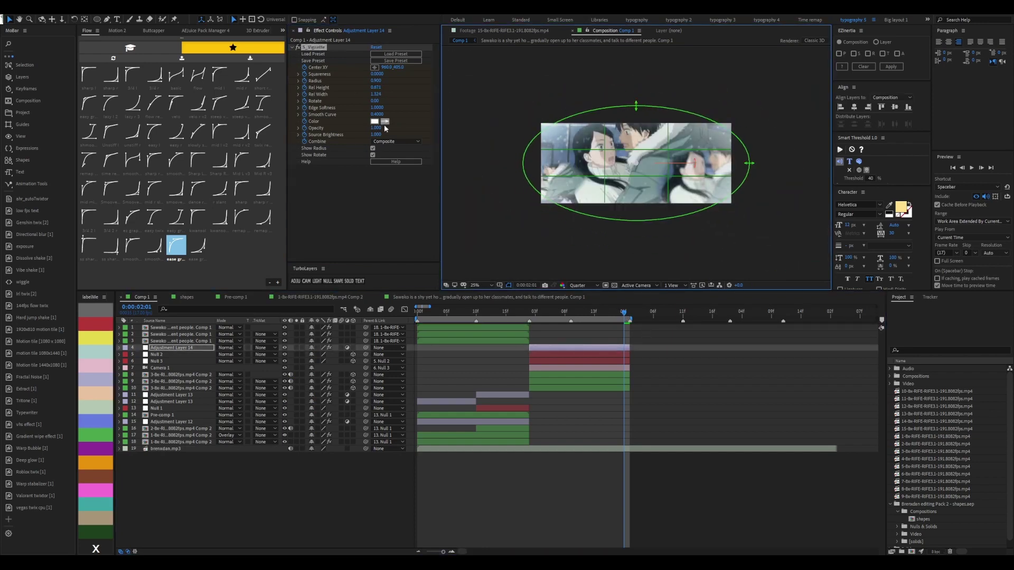
{"action": "left_click_drag", "start_coordinate": [385, 129], "coordinate": [369, 129]}
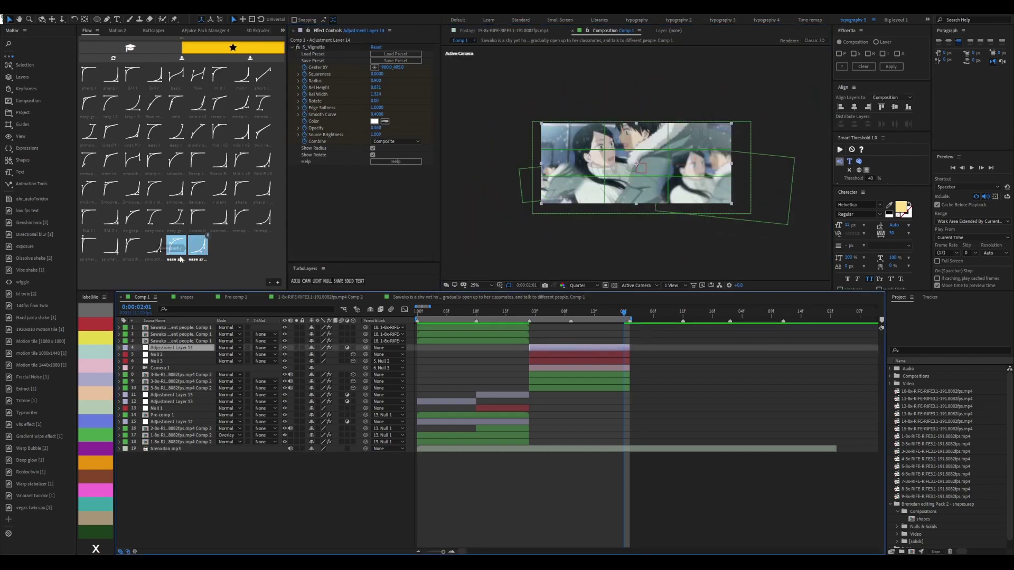
{"action": "left_click", "coordinate": [547, 374]}
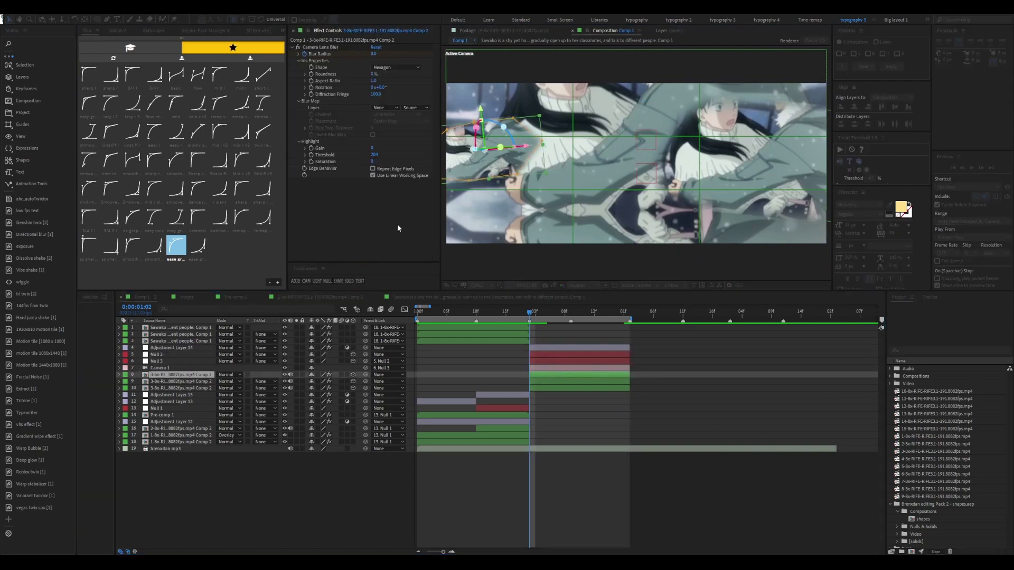
{"action": "left_click", "coordinate": [349, 281]}
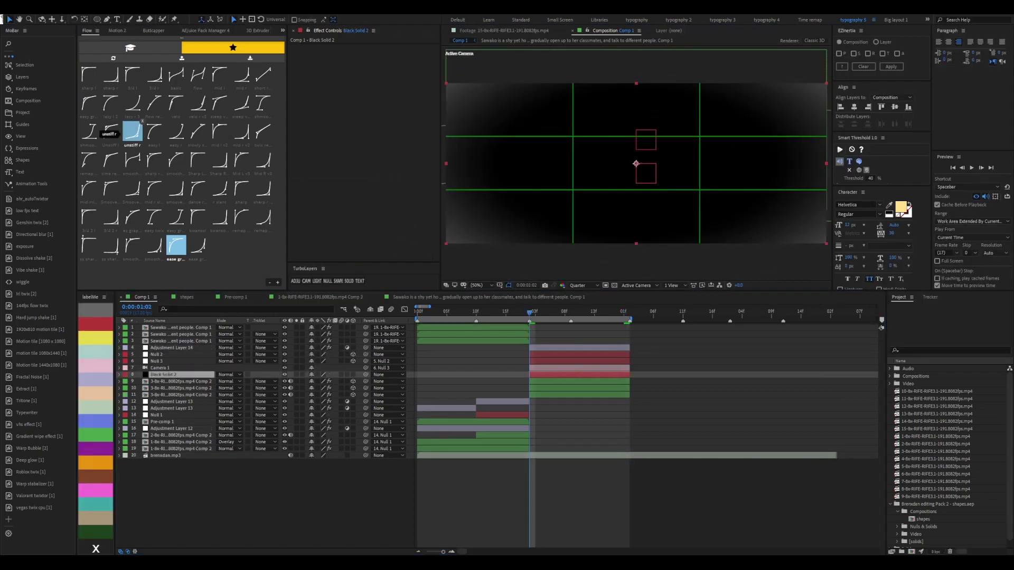
Apply Trapcode Particular to Black Solid 2 and inspect its Emitter settings while previewing
{"action": "key", "text": "ctrl+alt+shift+e"}
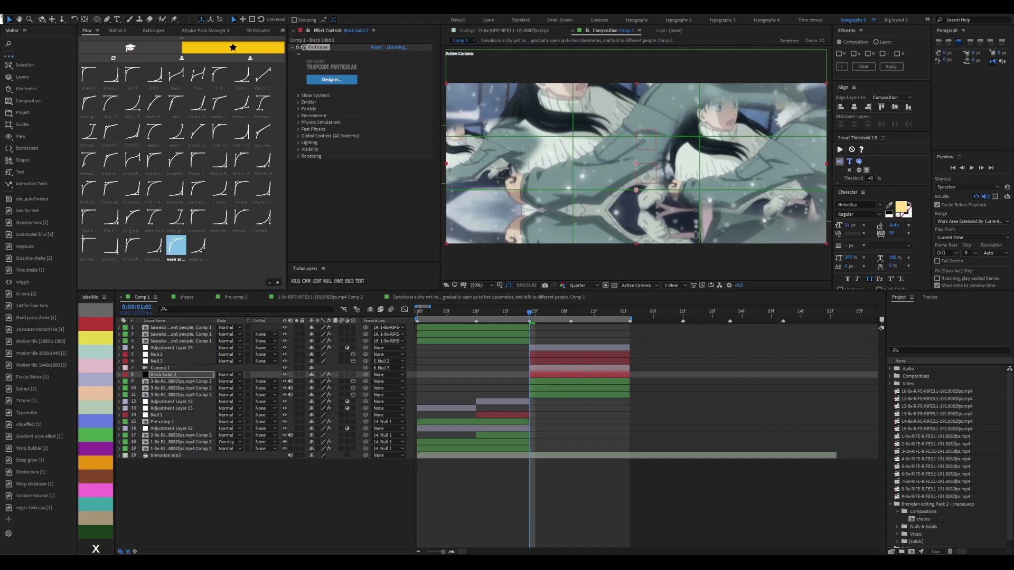
{"action": "left_click", "coordinate": [298, 97]}
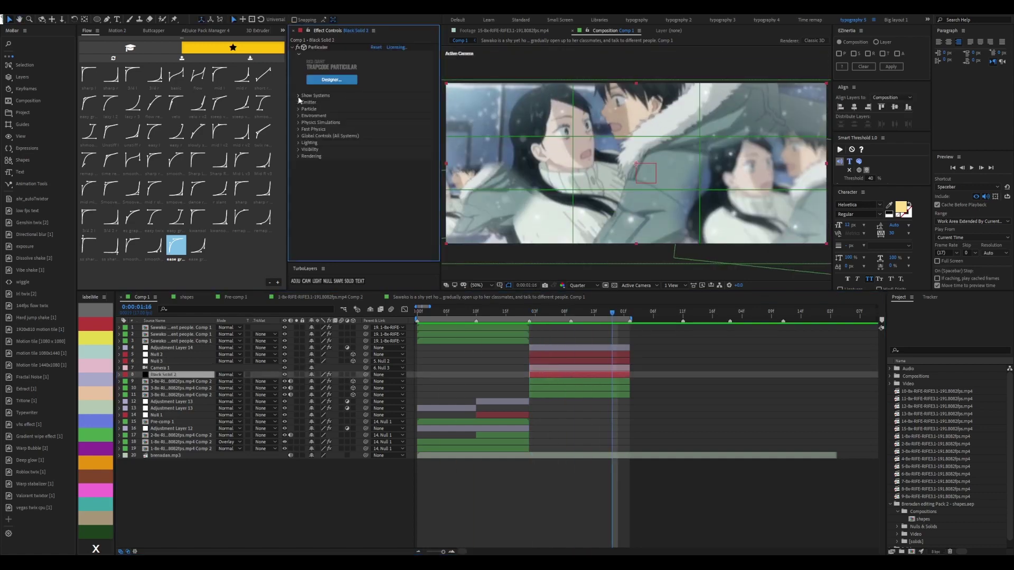
{"action": "left_click", "coordinate": [298, 102]}
{"action": "scroll", "coordinate": [296, 88], "scroll_direction": "down", "scroll_amount": 1}
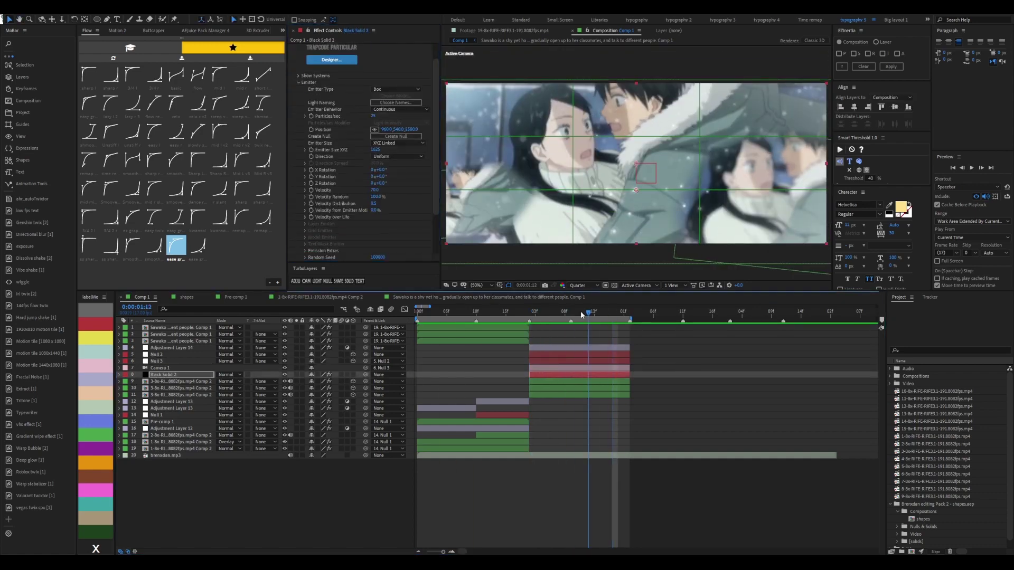
{"action": "left_click", "coordinate": [610, 375]}
{"action": "left_click_drag", "start_coordinate": [594, 374], "coordinate": [629, 374]}
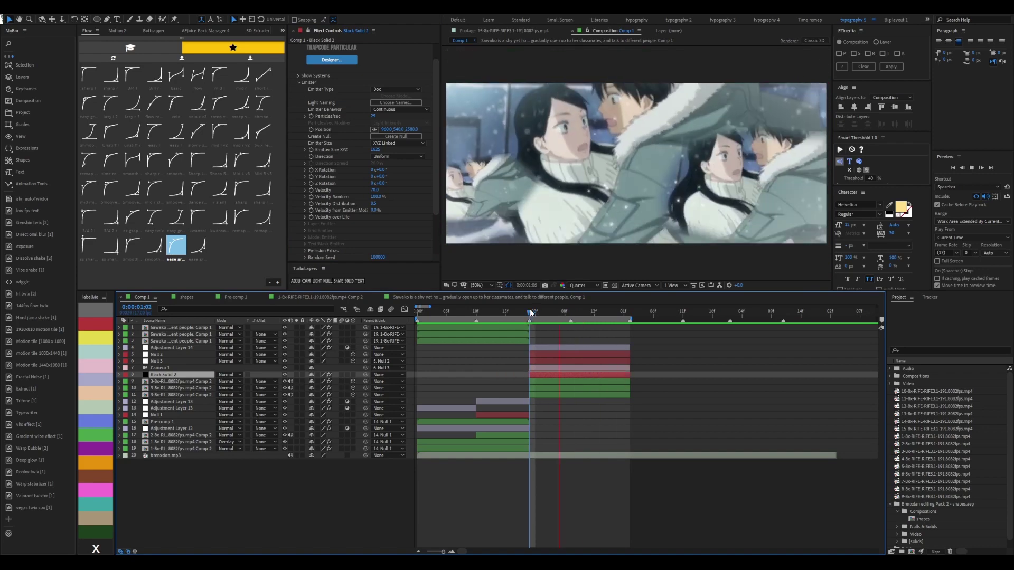
{"action": "scroll", "coordinate": [371, 243], "scroll_direction": "down", "scroll_amount": 1}
Shift the particle solid to start at 03f, then delete it from Comp 1
{"action": "left_click", "coordinate": [528, 311]}
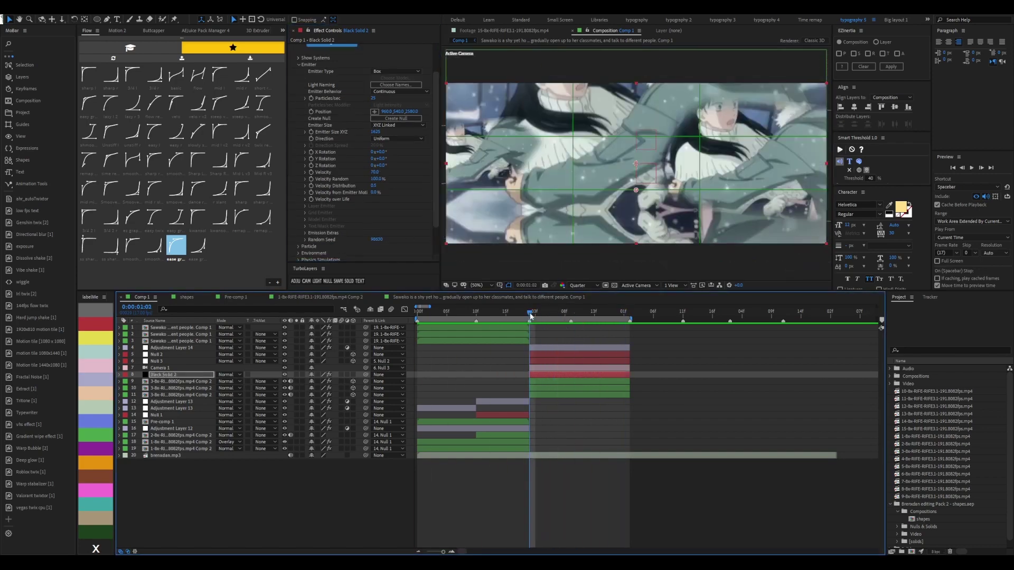
{"action": "key", "text": "Home"}
{"action": "key", "text": "bracketleft"}
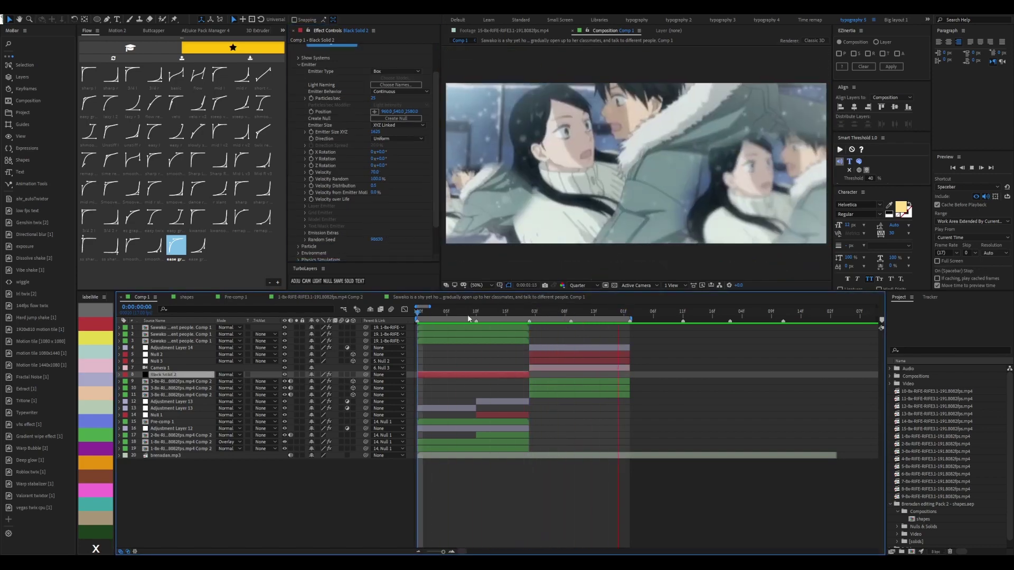
{"action": "left_click_drag", "start_coordinate": [481, 374], "coordinate": [594, 374]}
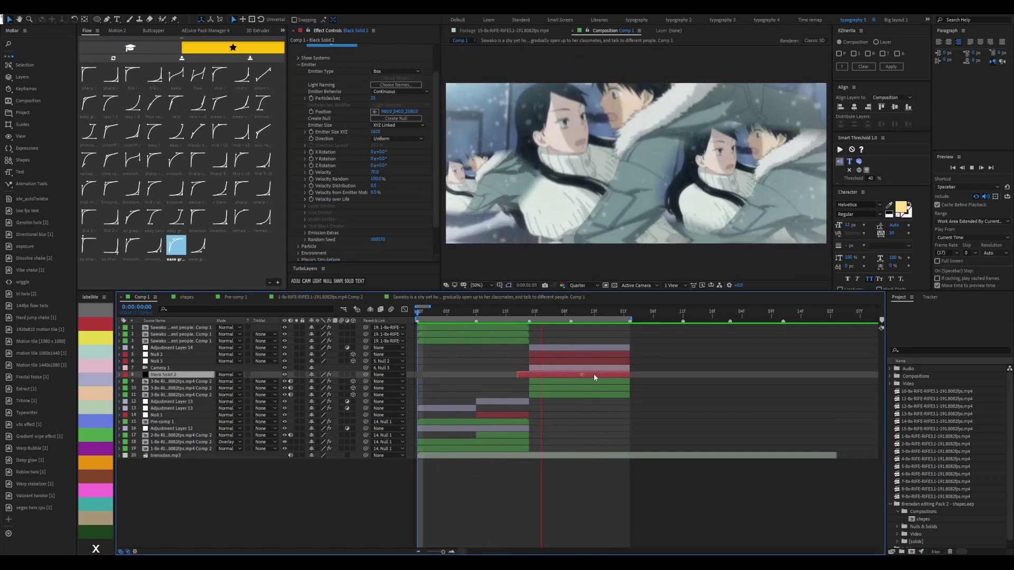
{"action": "left_click", "coordinate": [531, 312]}
{"action": "key", "text": "Delete"}
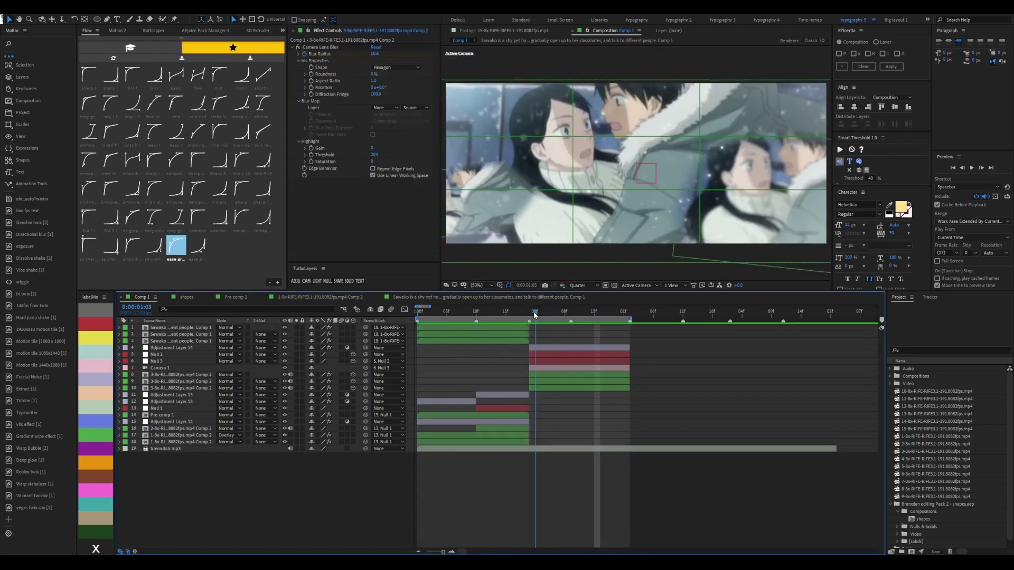
{"action": "left_click_drag", "start_coordinate": [531, 313], "coordinate": [588, 316]}
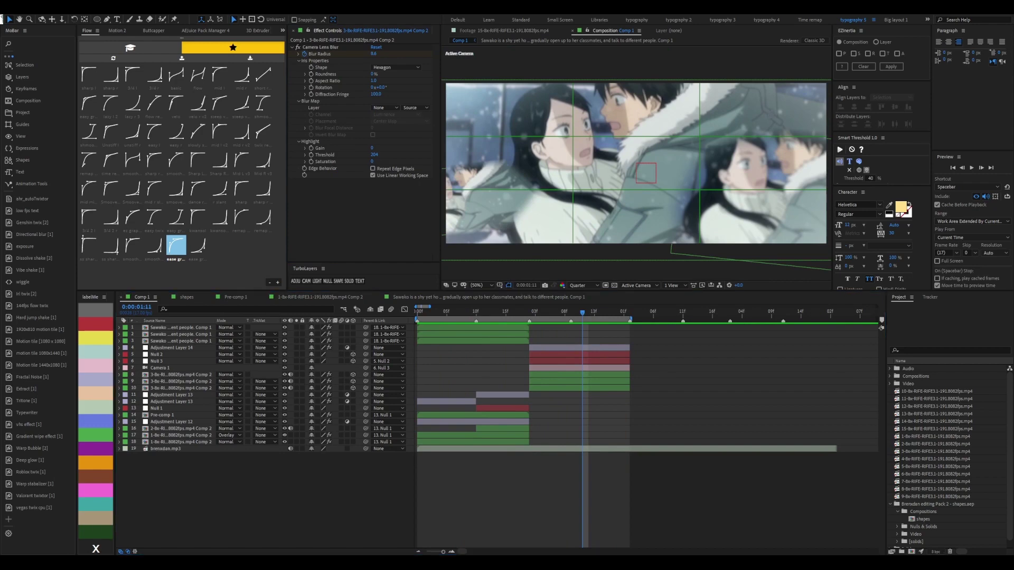
Create a centred 3D カップル text layer and move it below the adjustment layer
{"action": "key", "text": "ctrl+t"}
{"action": "left_click", "coordinate": [633, 152]}
{"action": "type", "text": "カップル"}
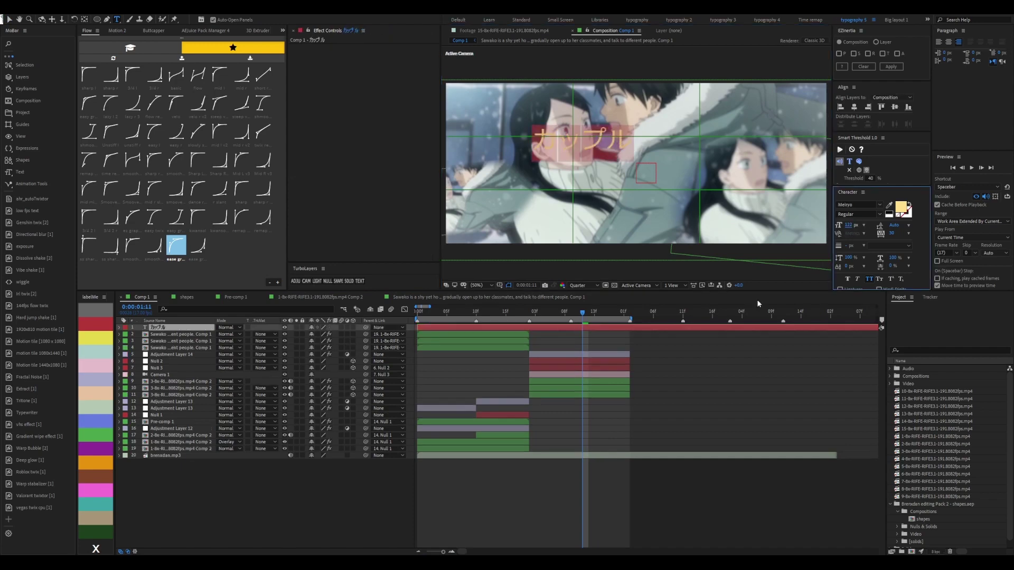
{"action": "left_click", "coordinate": [624, 316]}
{"action": "key", "text": "v"}
{"action": "key", "text": "ctrl+Home"}
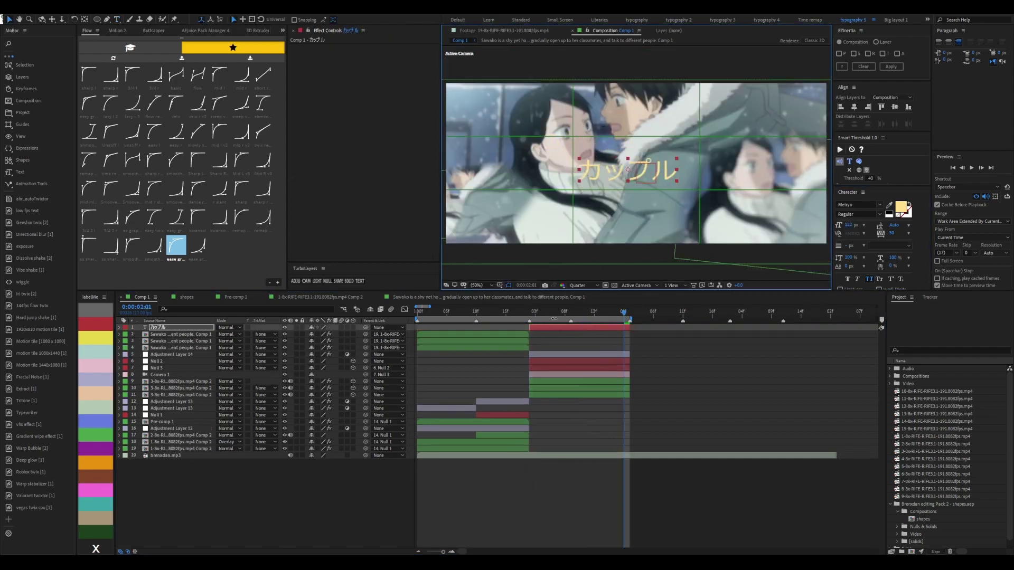
{"action": "key", "text": "u"}
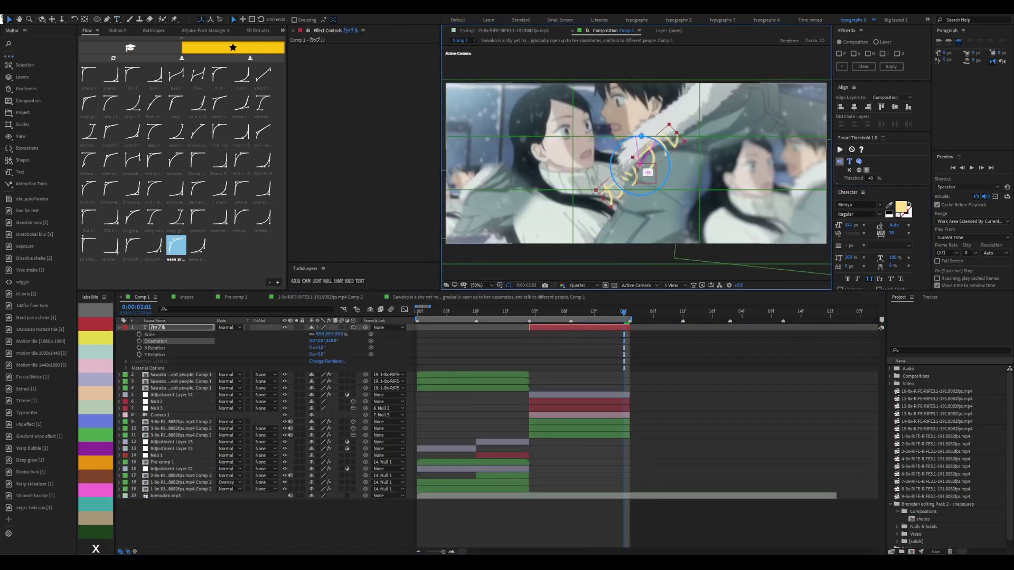
{"action": "left_click_drag", "start_coordinate": [179, 328], "coordinate": [182, 372]}
{"action": "left_click_drag", "start_coordinate": [591, 311], "coordinate": [613, 312]}
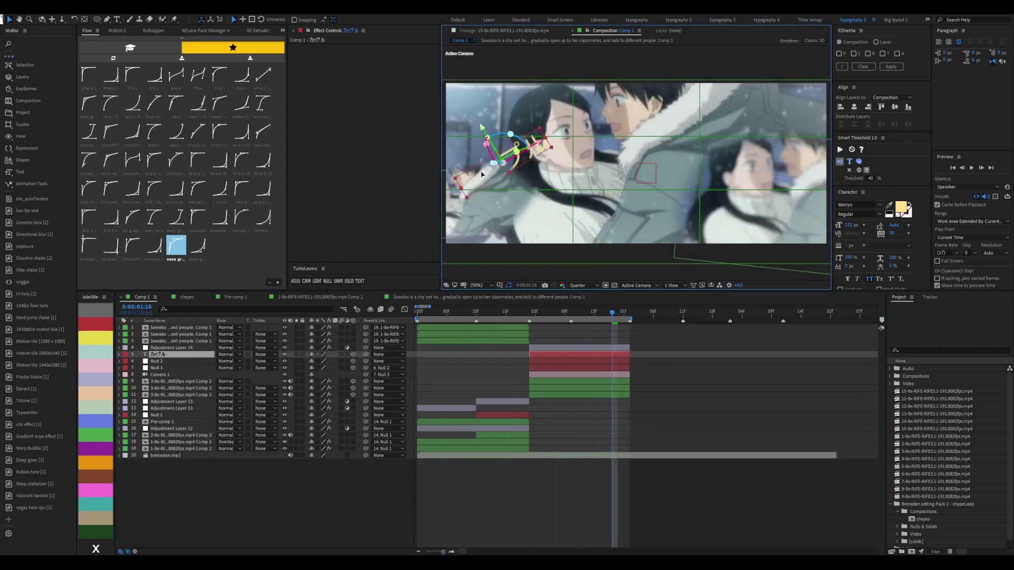
Duplicate カップル twice, placing copies at the upper right and lower left, then preview
{"action": "key", "text": "ctrl+d"}
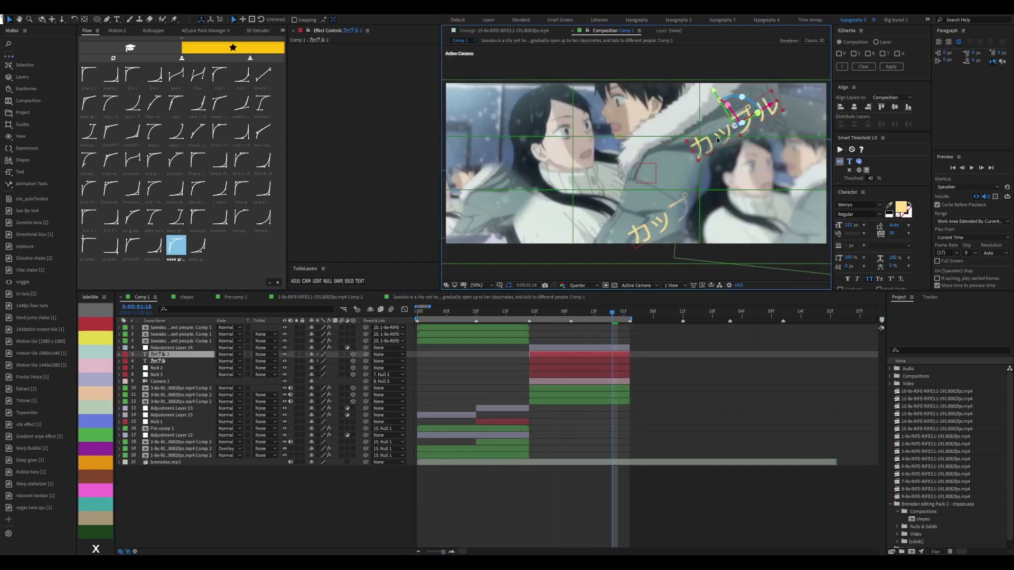
{"action": "mouse_move", "coordinate": [656, 229]}
{"action": "left_mouse_down"}
{"action": "mouse_move", "coordinate": [750, 122]}
{"action": "mouse_move", "coordinate": [529, 211]}
{"action": "left_mouse_up"}
{"action": "key", "text": "s"}
{"action": "key", "text": "ctrl+d"}
{"action": "key", "text": "s"}
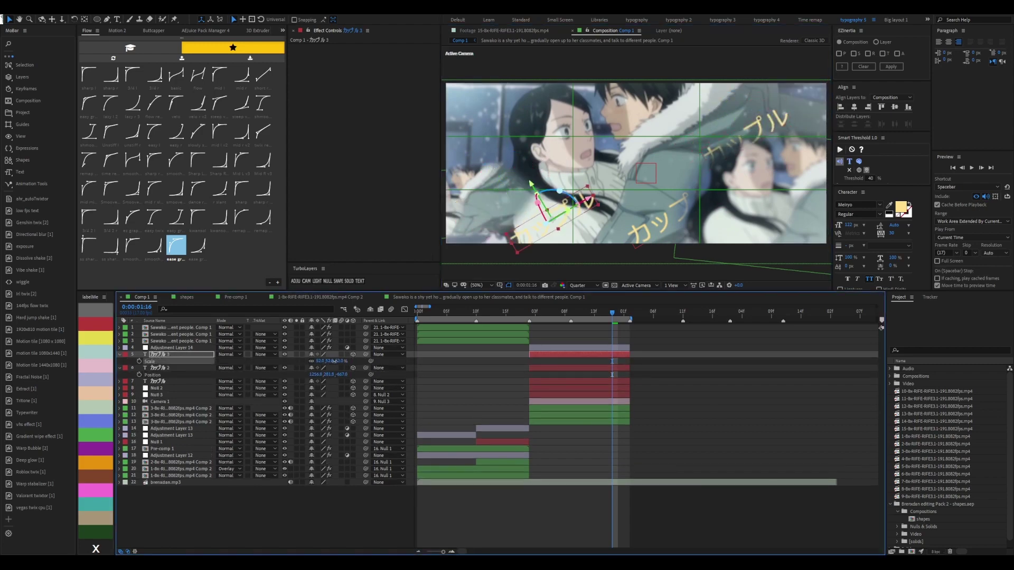
{"action": "left_click_drag", "start_coordinate": [613, 311], "coordinate": [531, 315]}
{"action": "left_click", "coordinate": [594, 312]}
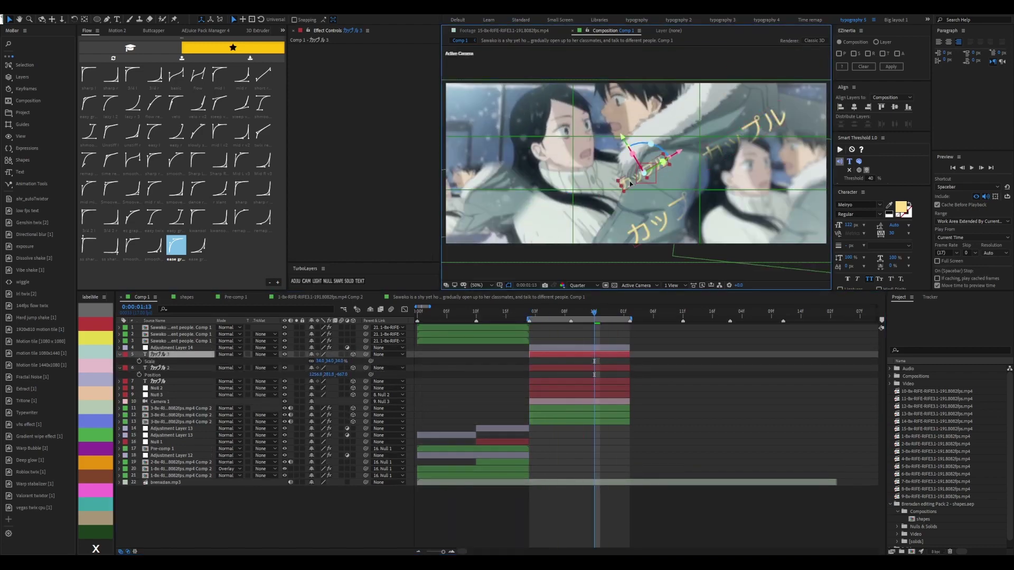
{"action": "key", "text": "space"}
{"action": "key", "text": "space"}
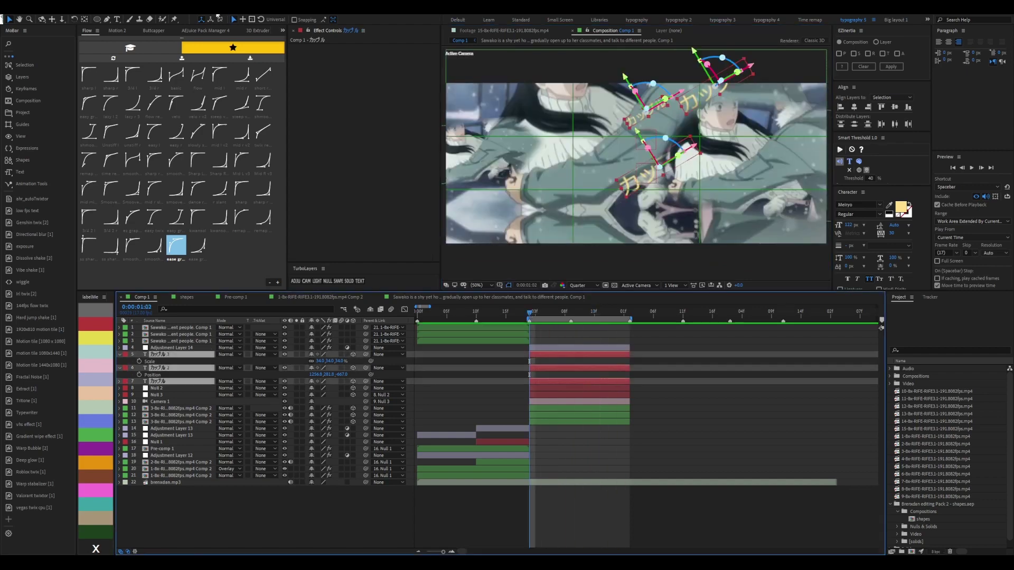
Apply the AC IN Overshoot intro and low fps text look, then undo those effects
{"action": "key", "text": "ctrl+alt+shift+e"}
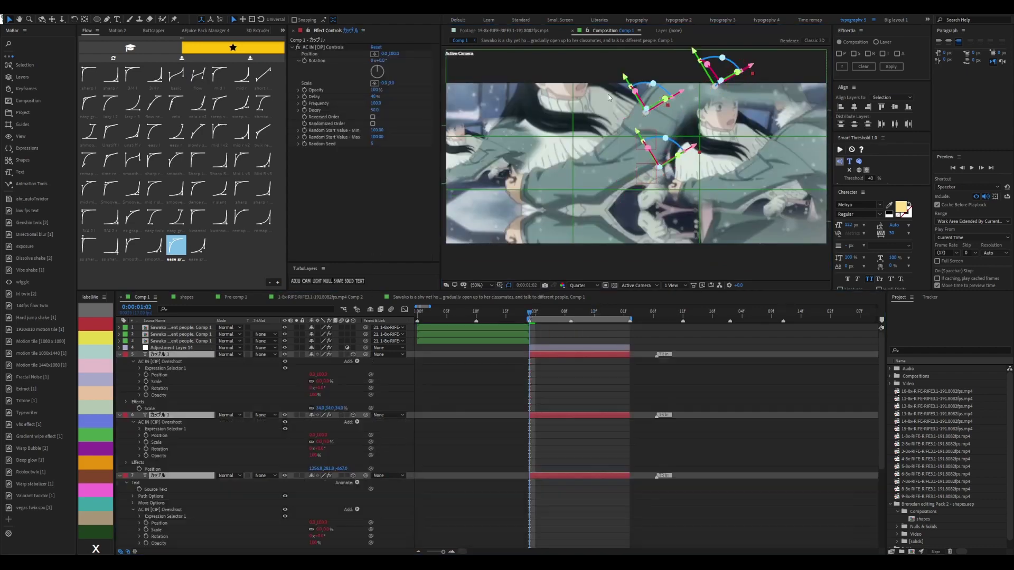
{"action": "left_click", "coordinate": [9, 214]}
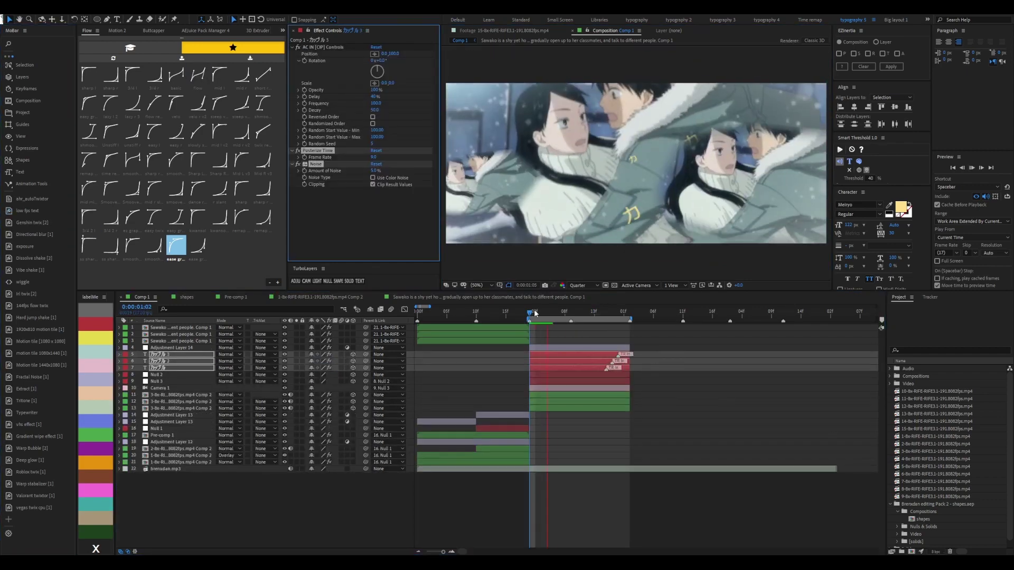
{"action": "key", "text": "space"}
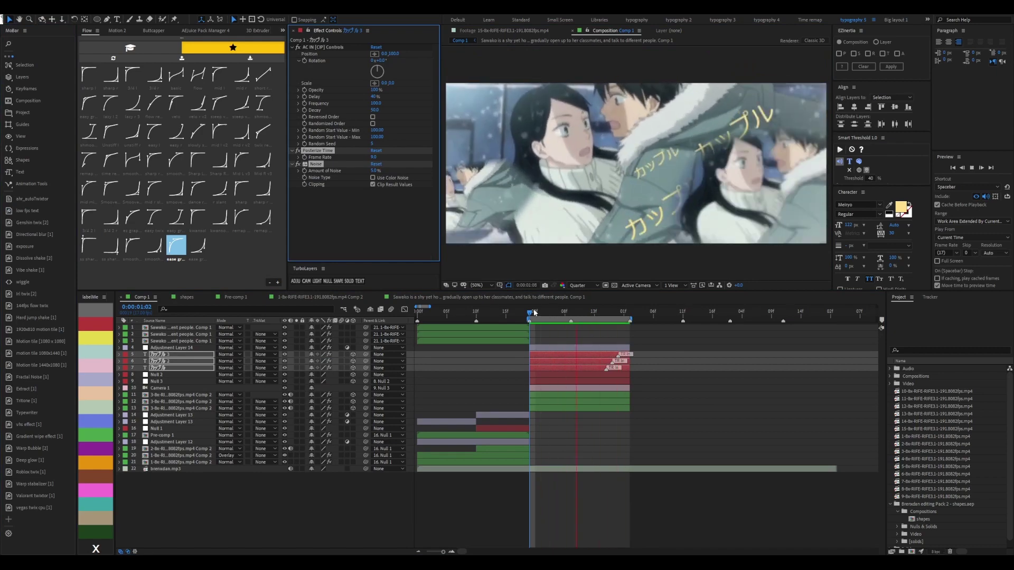
{"action": "key", "text": "ctrl+z"}
Check the opacity of the three カップル text layers around 01:10
{"action": "left_click", "coordinate": [577, 312]}
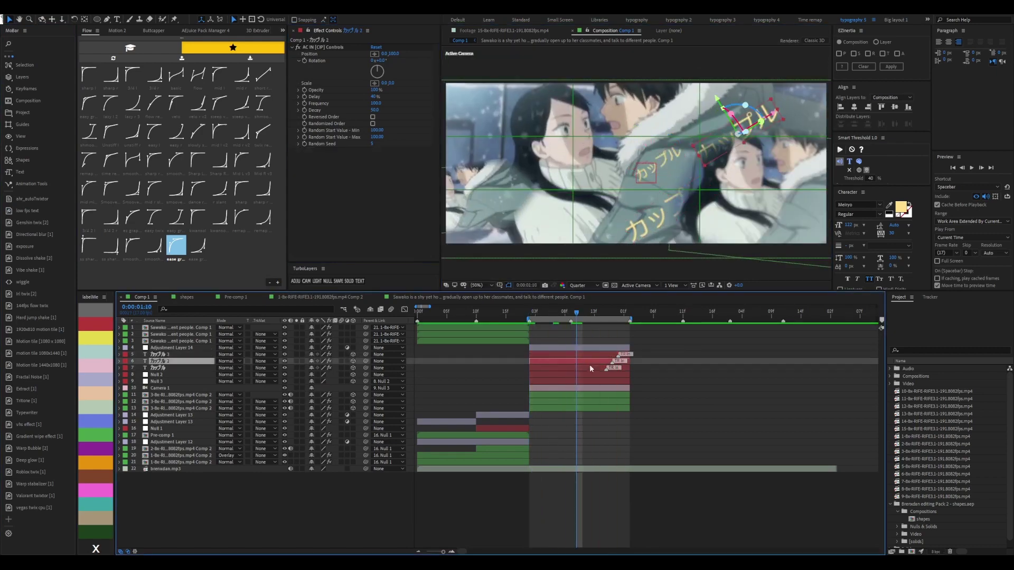
{"action": "key", "text": "t"}
{"action": "left_click", "coordinate": [180, 368]}
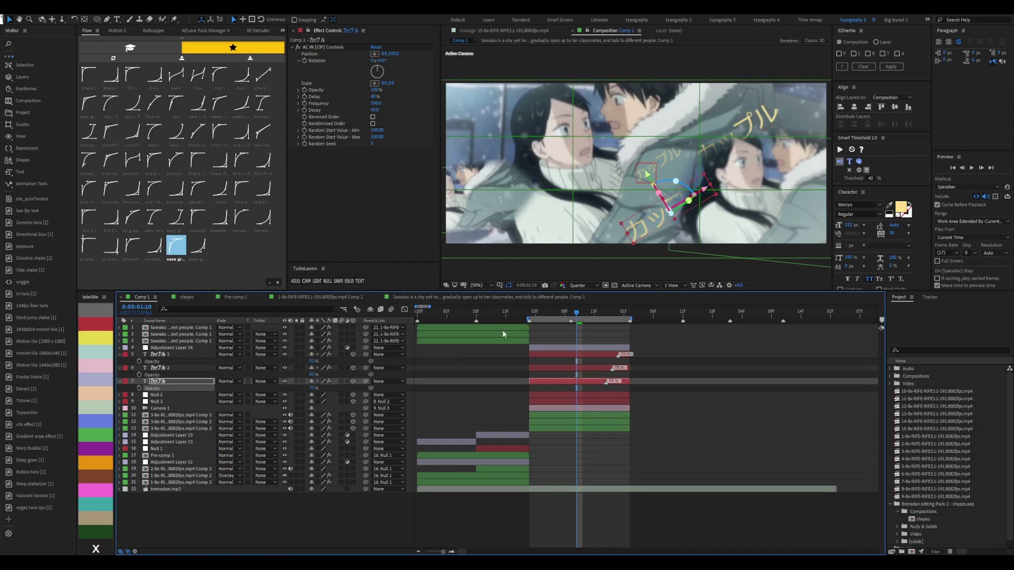
{"action": "key", "text": "ctrl+Down"}
{"action": "key", "text": "t"}
{"action": "left_click", "coordinate": [471, 311]}
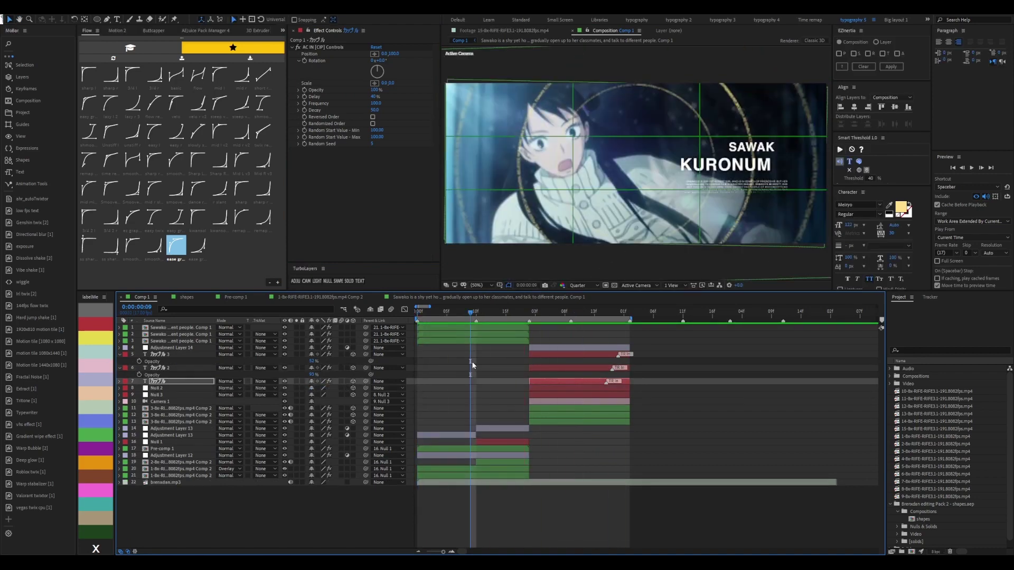
Inspect Pre-comp 1, give it Posterize Time and Noise in Comp 1, and preview the edit
{"action": "left_click", "coordinate": [442, 312]}
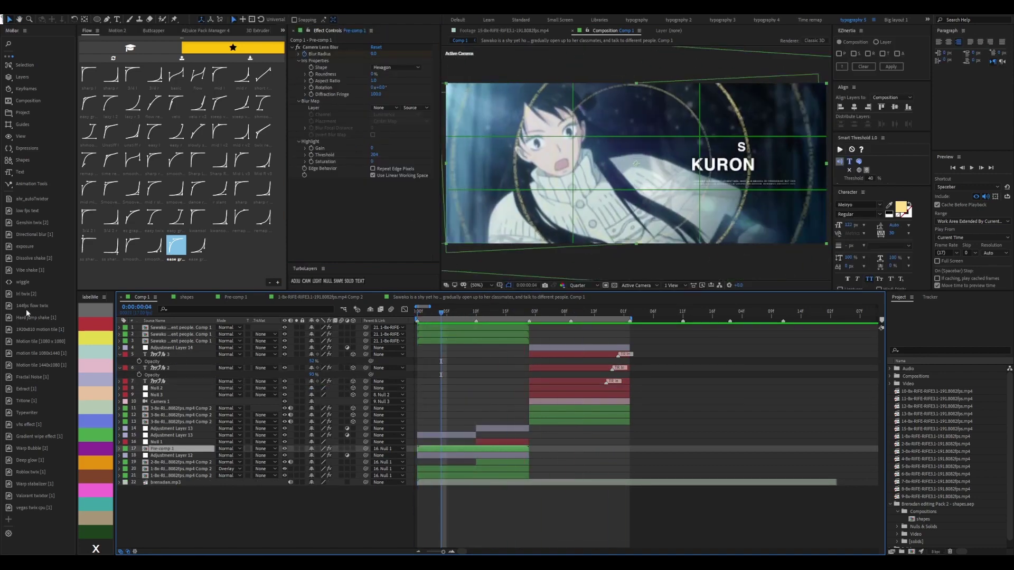
{"action": "double_click", "coordinate": [161, 449]}
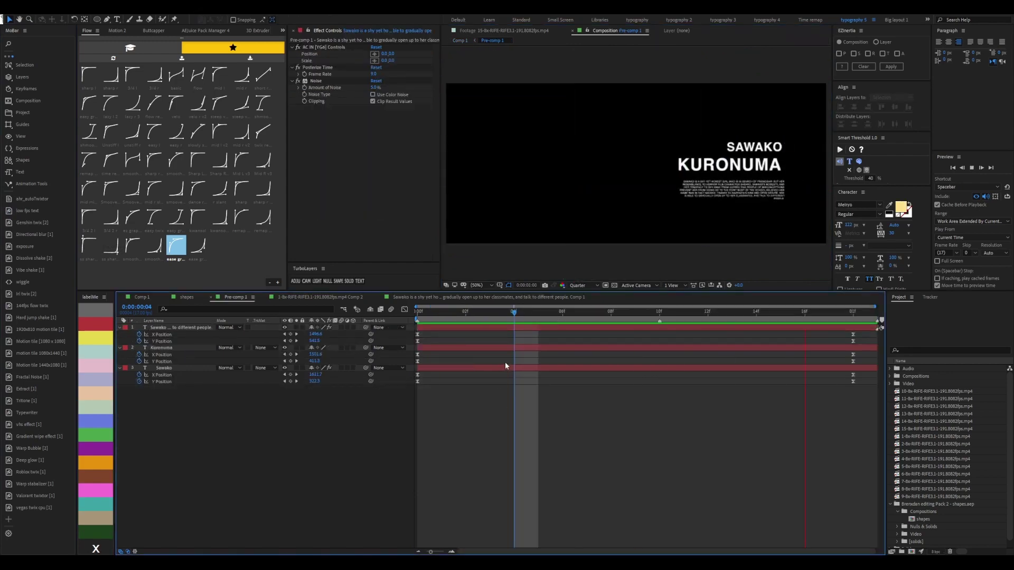
{"action": "left_click", "coordinate": [142, 297]}
{"action": "key", "text": "space"}
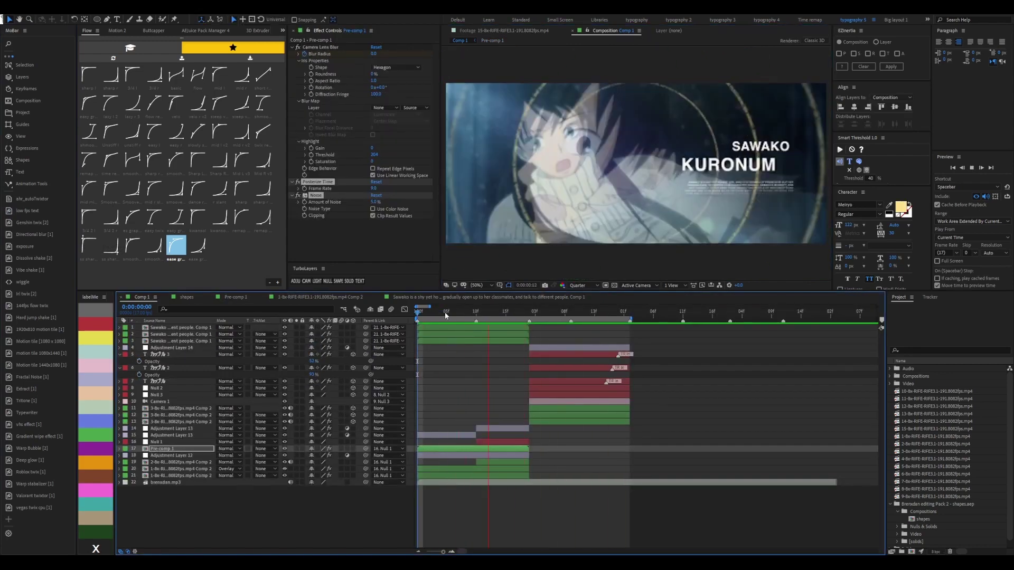
{"action": "left_click", "coordinate": [565, 382]}
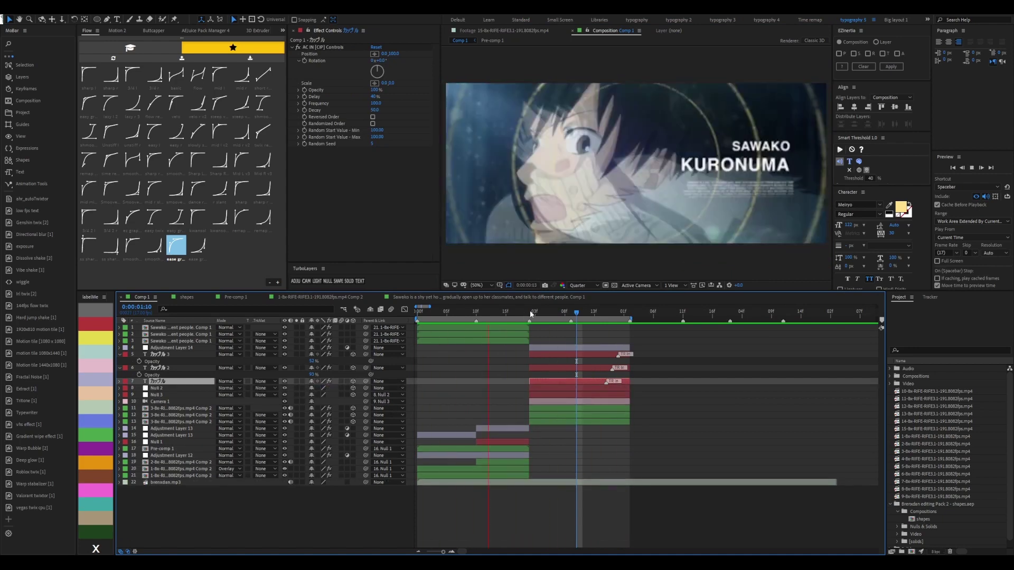
{"action": "left_click", "coordinate": [555, 312]}
{"action": "key", "text": "space"}
{"action": "key", "text": "s"}
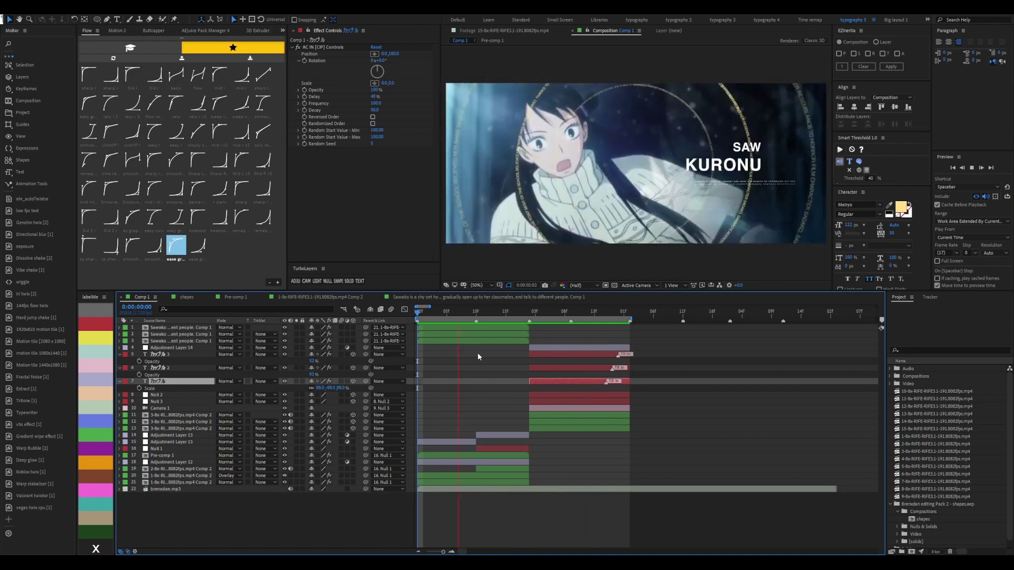
Rotate the three カップル text layers to about -30° on their X and Y axes
{"action": "left_click", "coordinate": [588, 313]}
{"action": "key", "text": "r"}
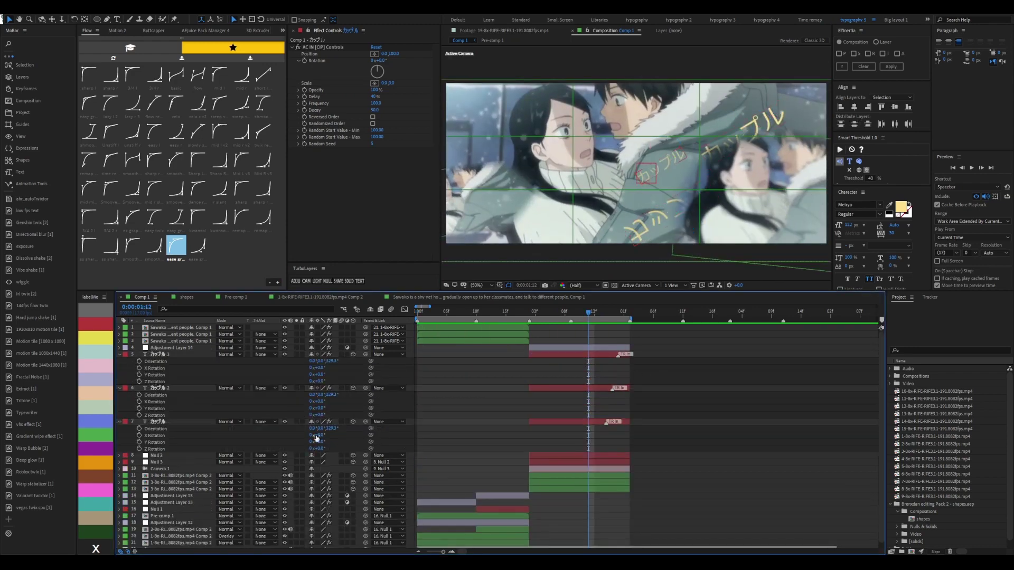
{"action": "left_click_drag", "start_coordinate": [607, 350], "coordinate": [570, 426]}
{"action": "key", "text": "shift+p"}
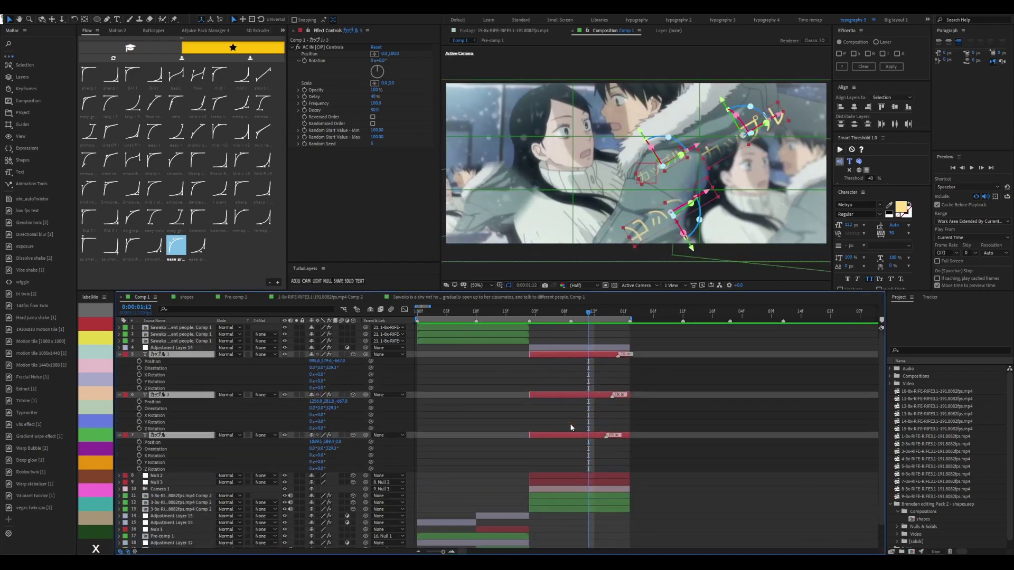
{"action": "left_click_drag", "start_coordinate": [317, 463], "coordinate": [327, 461]}
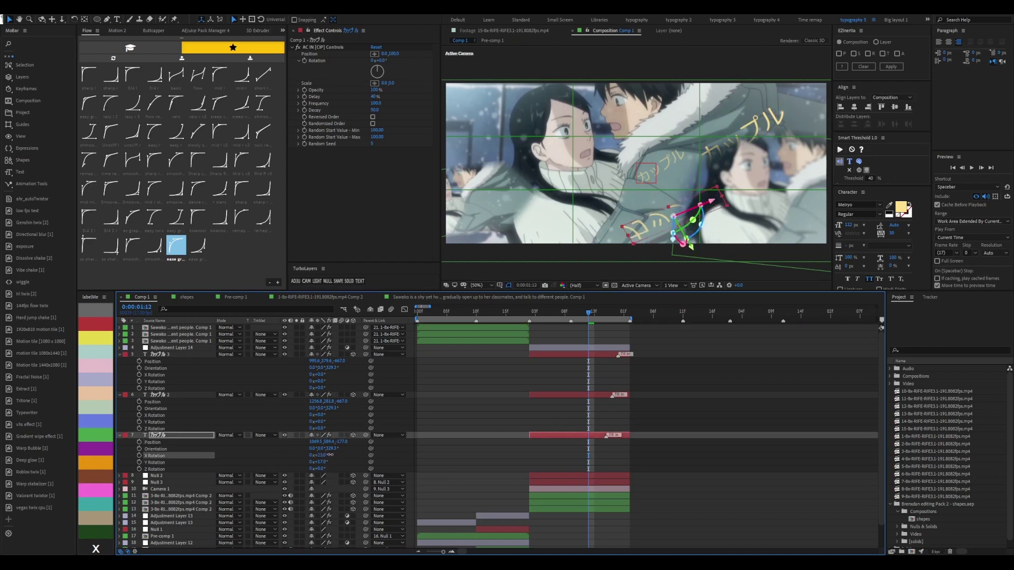
{"action": "left_click_drag", "start_coordinate": [320, 422], "coordinate": [321, 415]}
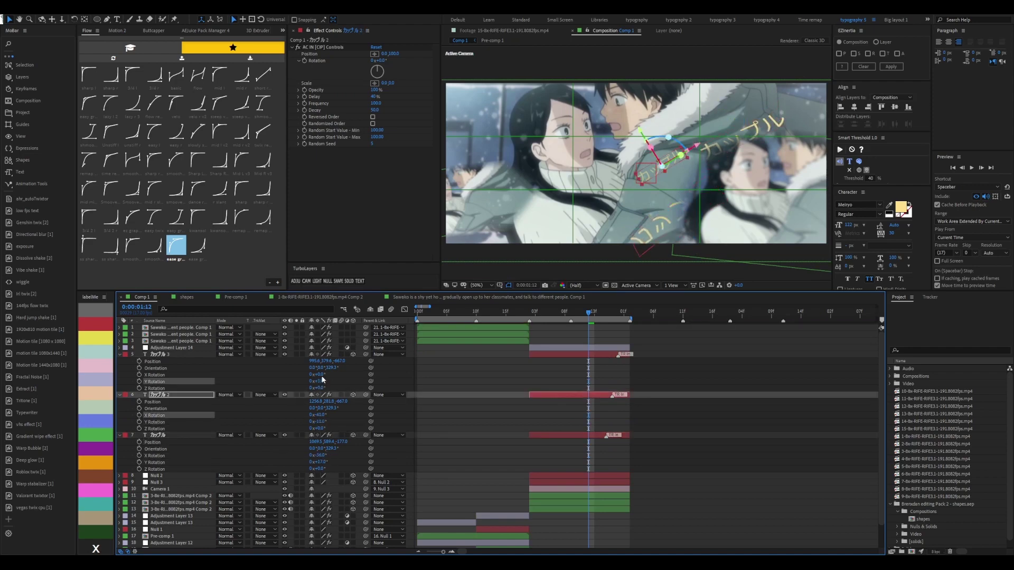
{"action": "left_click_drag", "start_coordinate": [317, 375], "coordinate": [303, 375]}
{"action": "left_click_drag", "start_coordinate": [588, 362], "coordinate": [601, 391]}
{"action": "left_click_drag", "start_coordinate": [320, 422], "coordinate": [309, 421]}
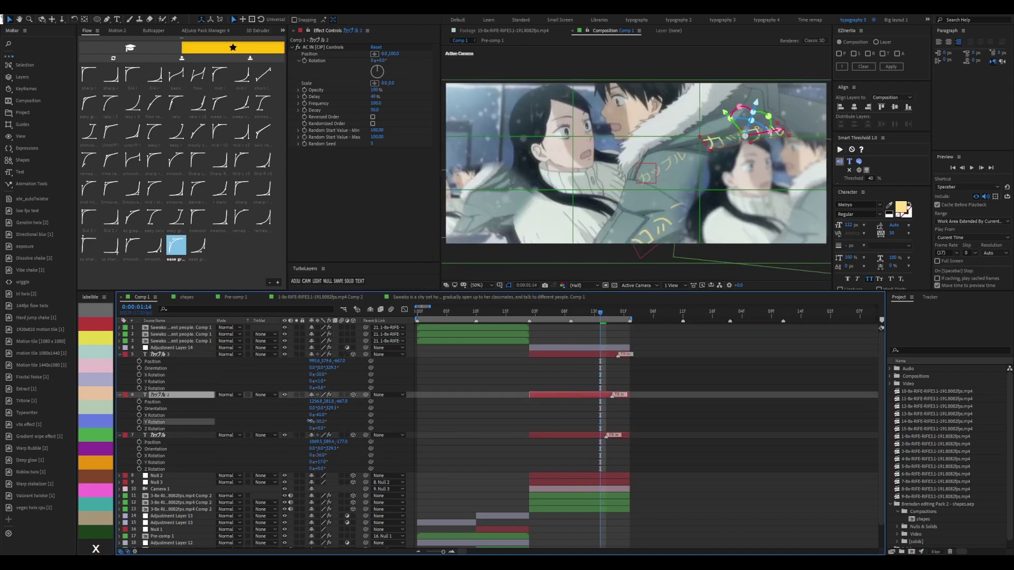
{"action": "left_click_drag", "start_coordinate": [584, 312], "coordinate": [589, 311]}
Copy Camera Lens Blur from カップル onto カップル 3 and preview the result
{"action": "left_click", "coordinate": [559, 434]}
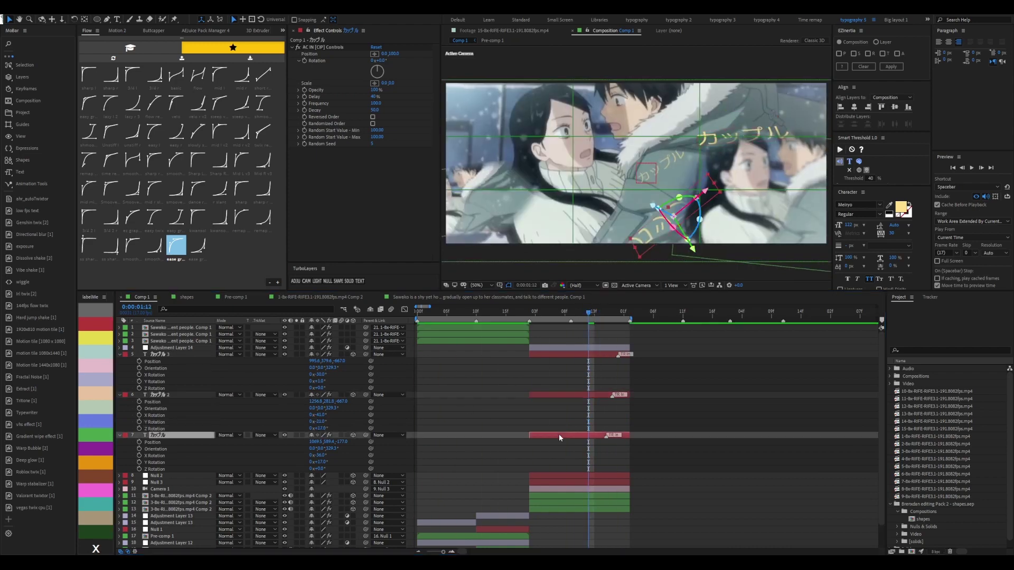
{"action": "key", "text": "ctrl+alt+shift+e"}
{"action": "key", "text": "ctrl+c"}
{"action": "left_click", "coordinate": [580, 353]}
{"action": "key", "text": "ctrl+v"}
{"action": "key", "text": "space"}
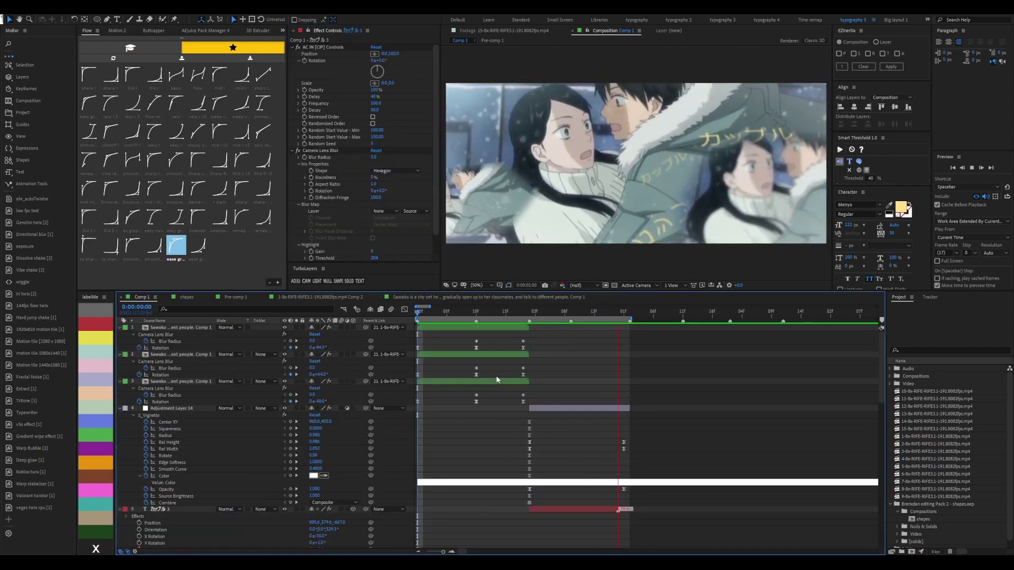
Add a one-frame adjustment layer at 01:01 with Motion Tile, Minimax, Offset and Directional Blur, then preview
{"action": "left_click", "coordinate": [524, 310]}
{"action": "key", "text": "ctrl+alt+y"}
{"action": "key", "text": "alt+bracketright"}
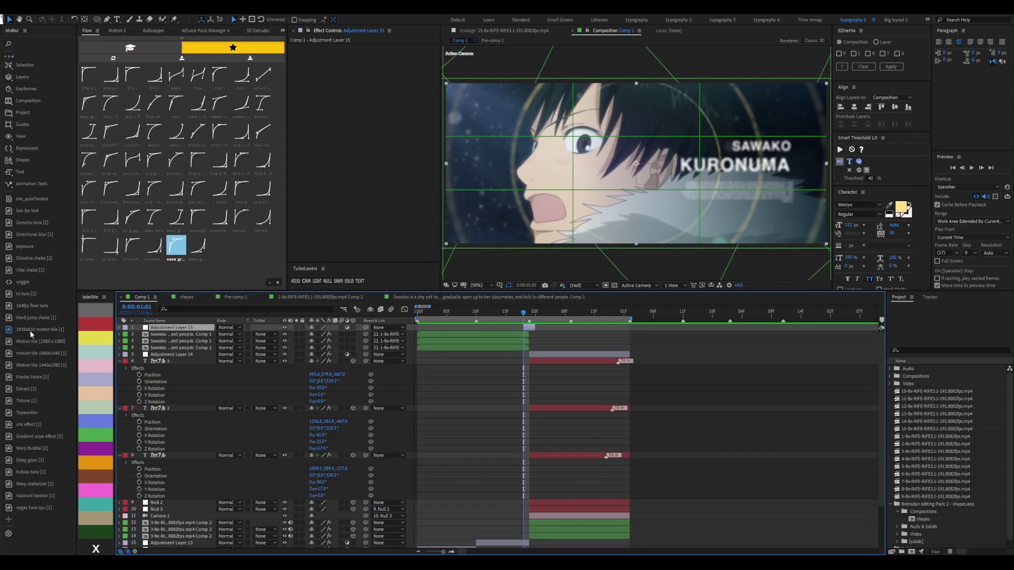
{"action": "key", "text": "ctrl+v"}
{"action": "left_click", "coordinate": [9, 329]}
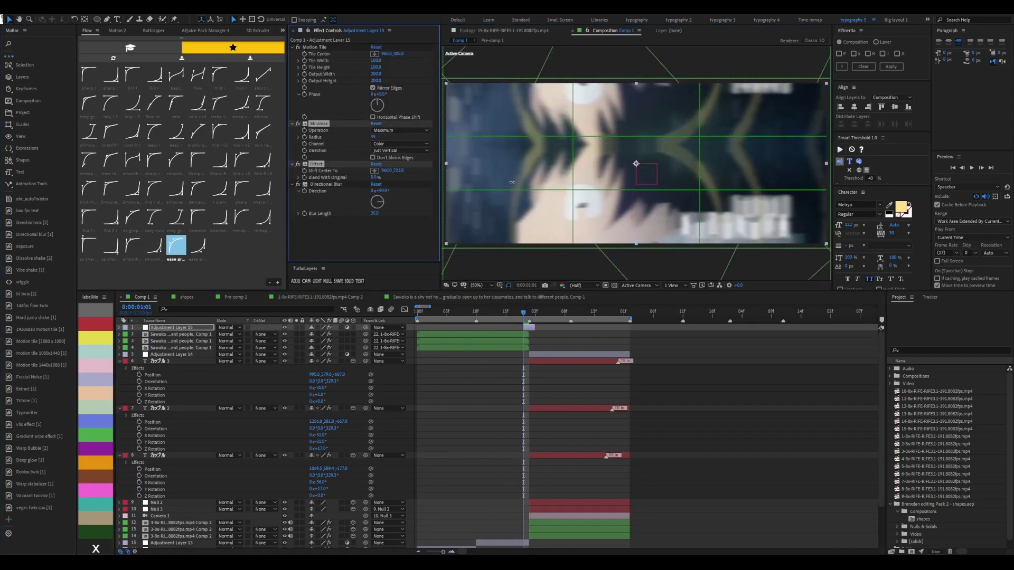
{"action": "key", "text": "space"}
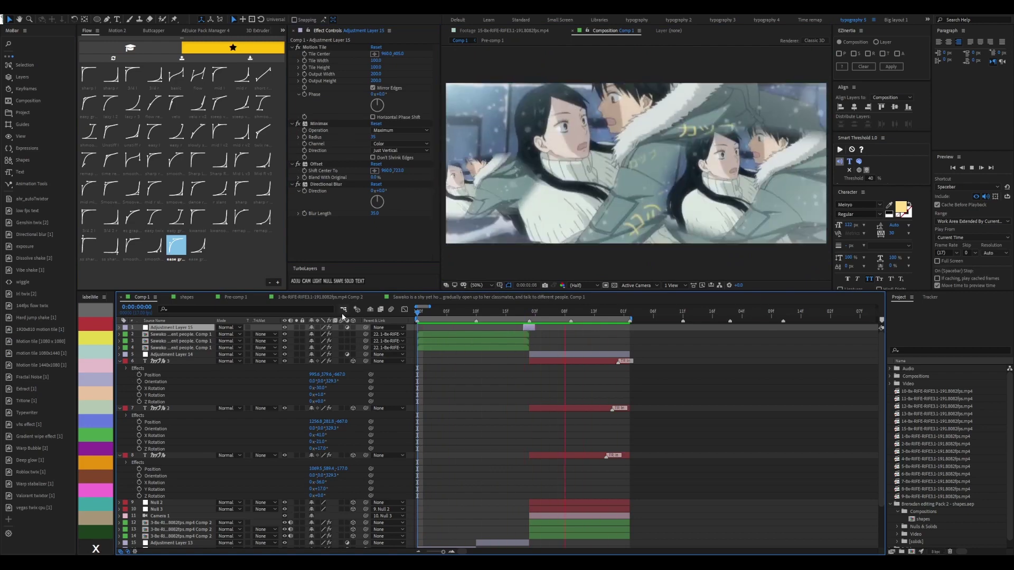
{"action": "key", "text": "space"}
{"action": "left_click", "coordinate": [565, 312]}
{"action": "key", "text": "u"}
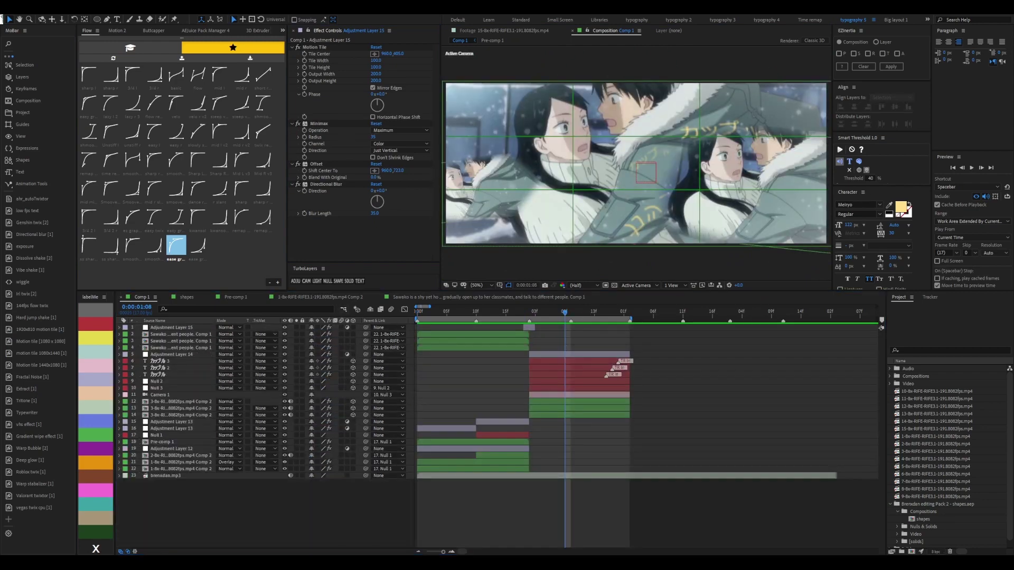
Bring in the texture image at 182% scale and add an adjustment layer with Optical Flares
{"action": "key", "text": "o"}
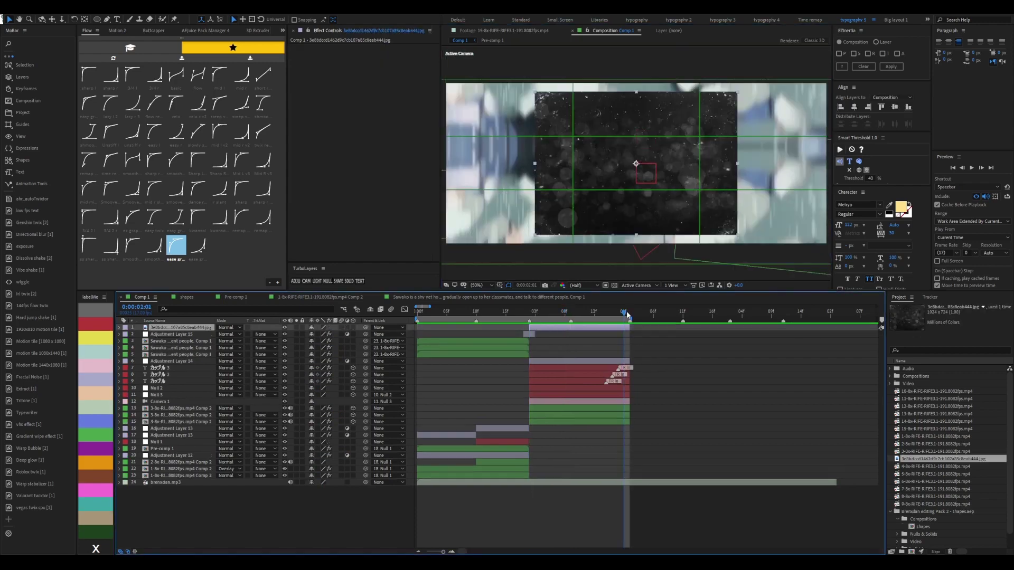
{"action": "key", "text": "s"}
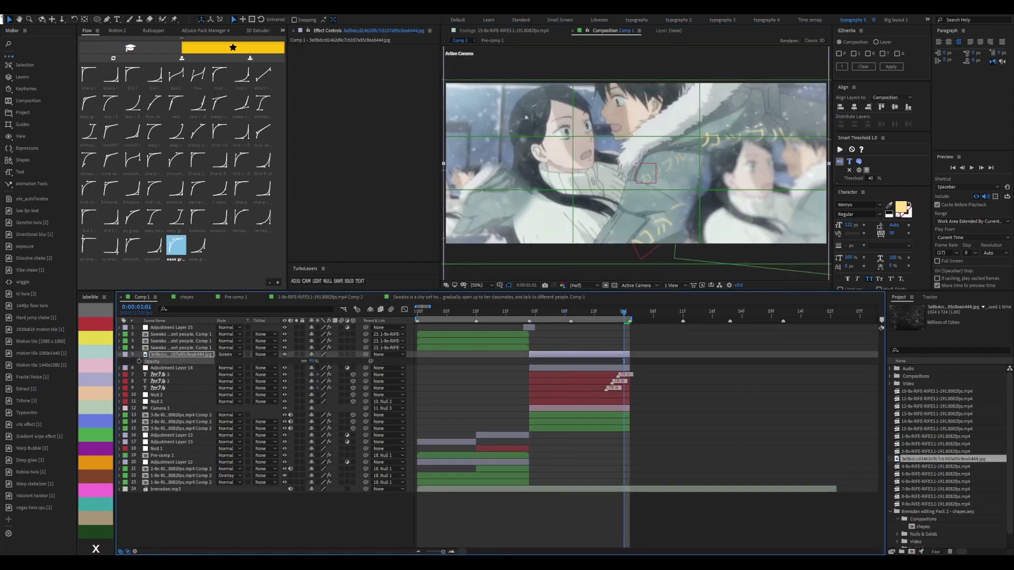
{"action": "key", "text": "ctrl+alt+y"}
{"action": "key", "text": "ctrl+alt+shift+e"}
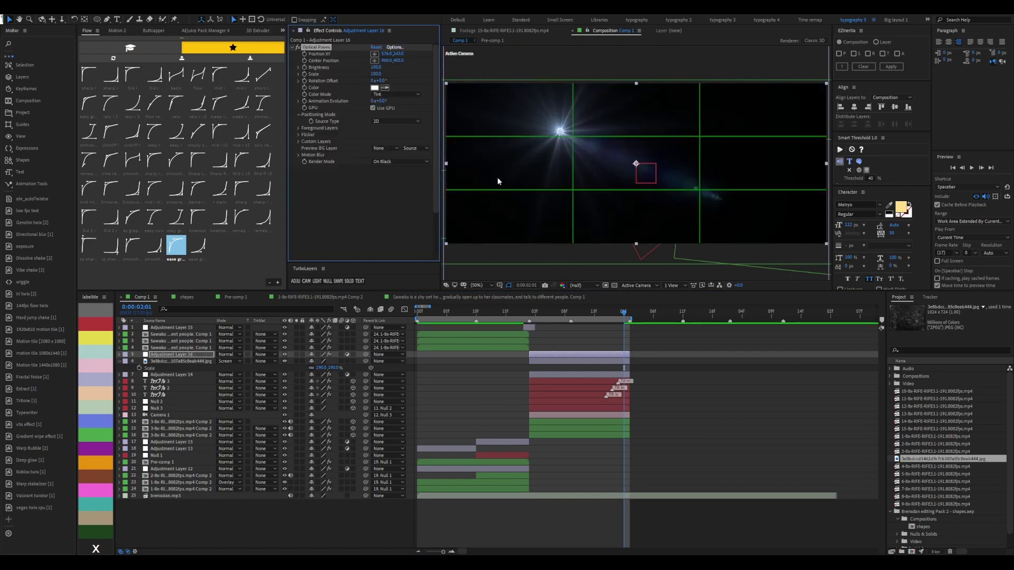
Render the flare over the footage, keyframe its Brightness to 0, and place it beneath the texture
{"action": "left_click", "coordinate": [400, 180]}
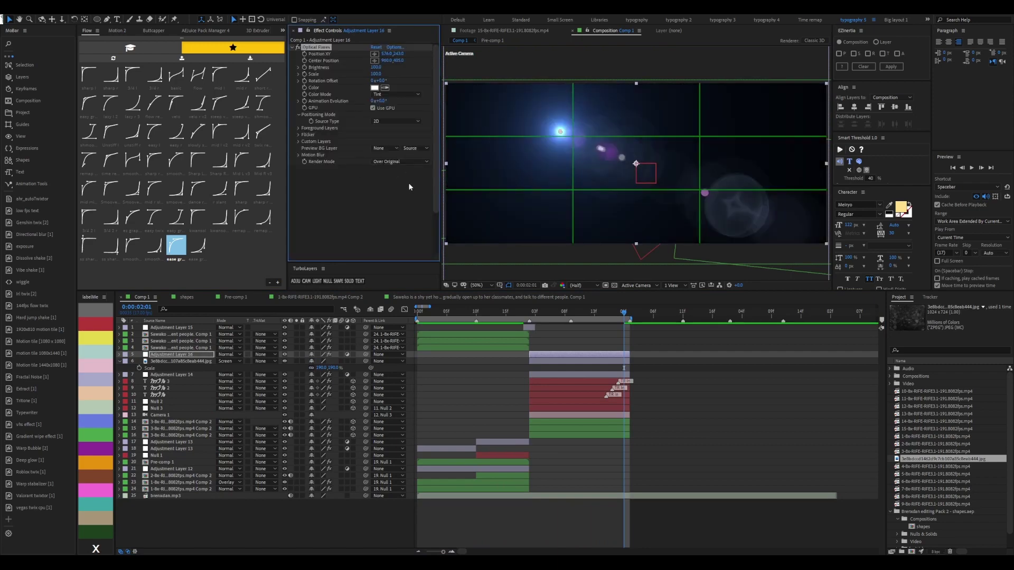
{"action": "scroll", "coordinate": [490, 123], "scroll_direction": "down", "scroll_amount": 2}
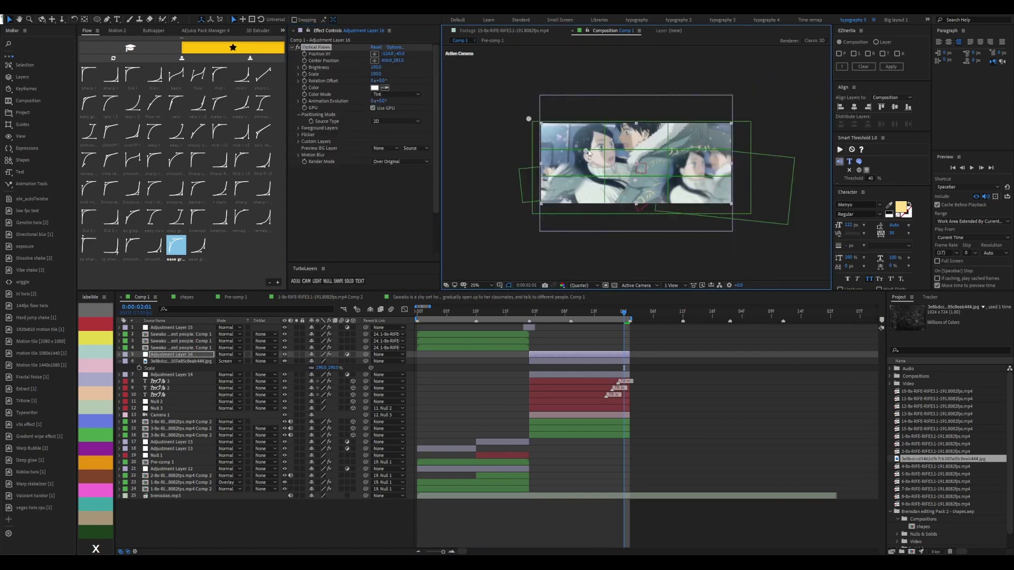
{"action": "scroll", "coordinate": [622, 160], "scroll_direction": "up", "scroll_amount": 2}
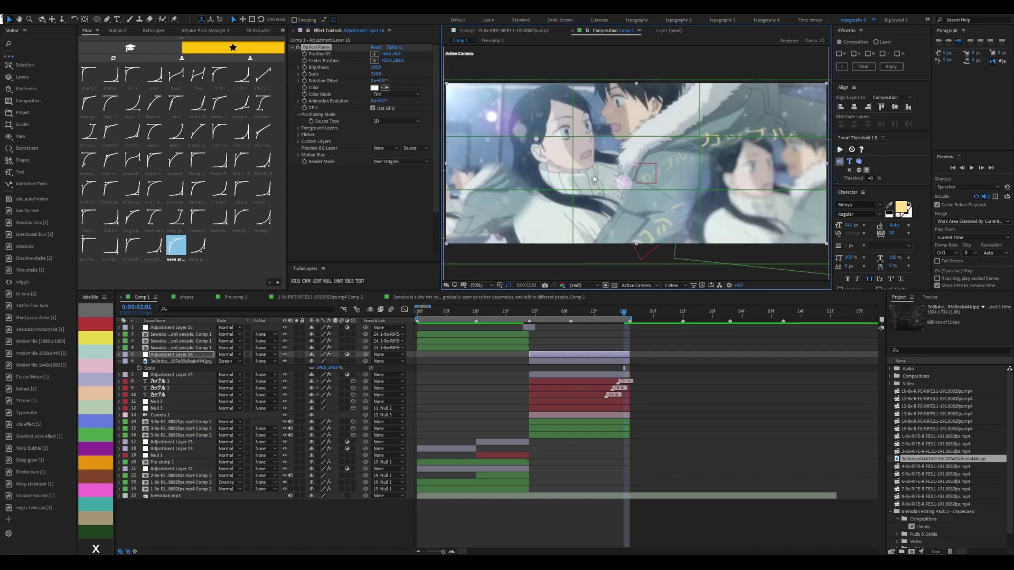
{"action": "key", "text": "space"}
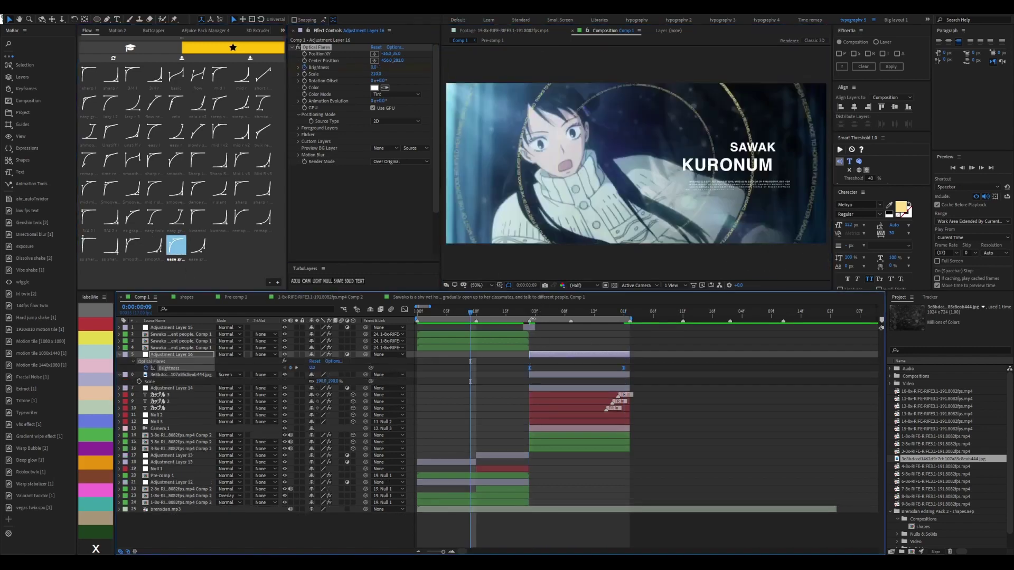
{"action": "key", "text": "space"}
{"action": "key", "text": "space"}
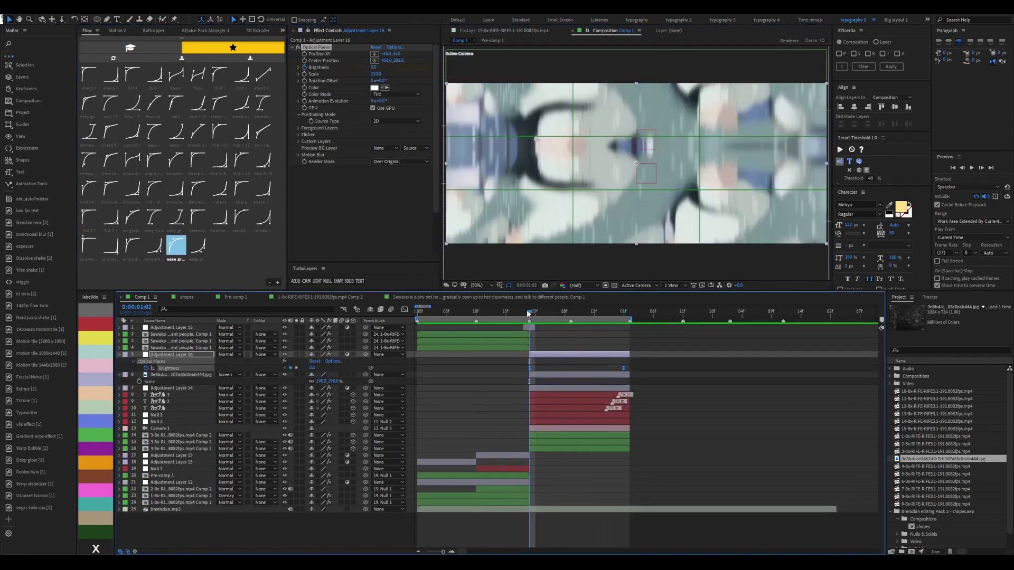
{"action": "key", "text": "ctrl+bracketleft"}
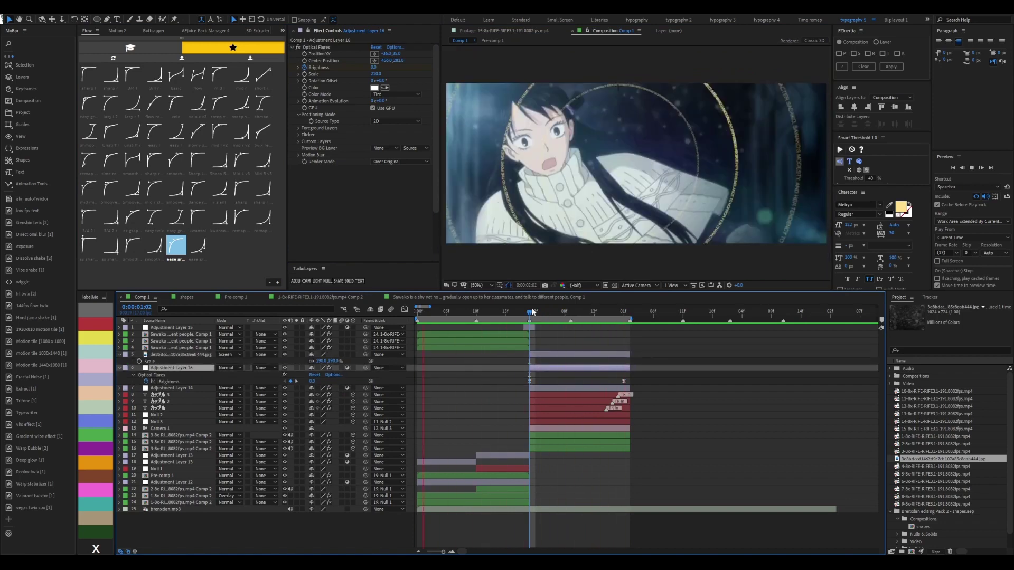
{"action": "key", "text": "s"}
{"action": "left_click", "coordinate": [533, 312]}
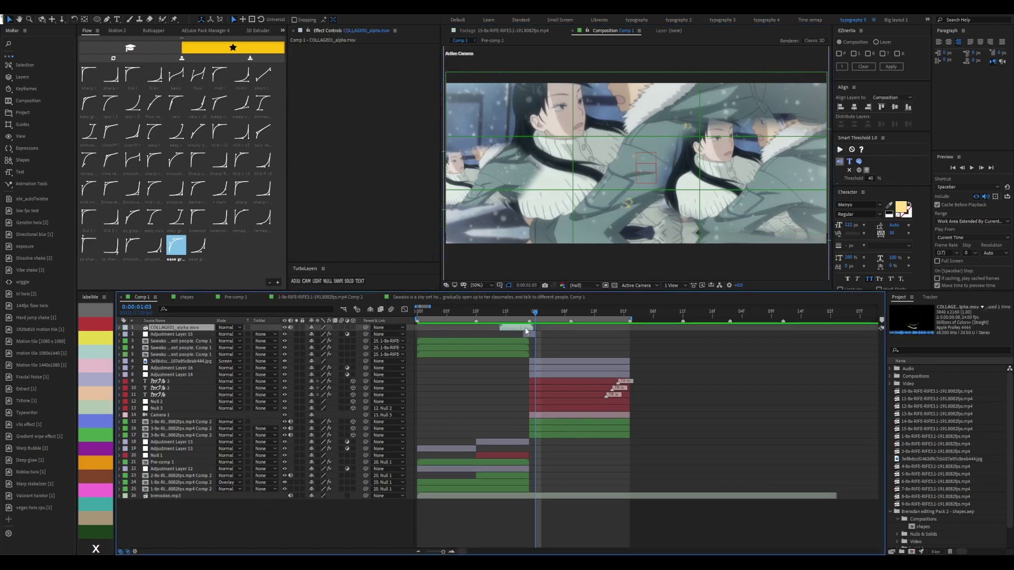
Preview the tinted COLLAGE01 overlay and make it start at frame 0
{"action": "left_click", "coordinate": [547, 310]}
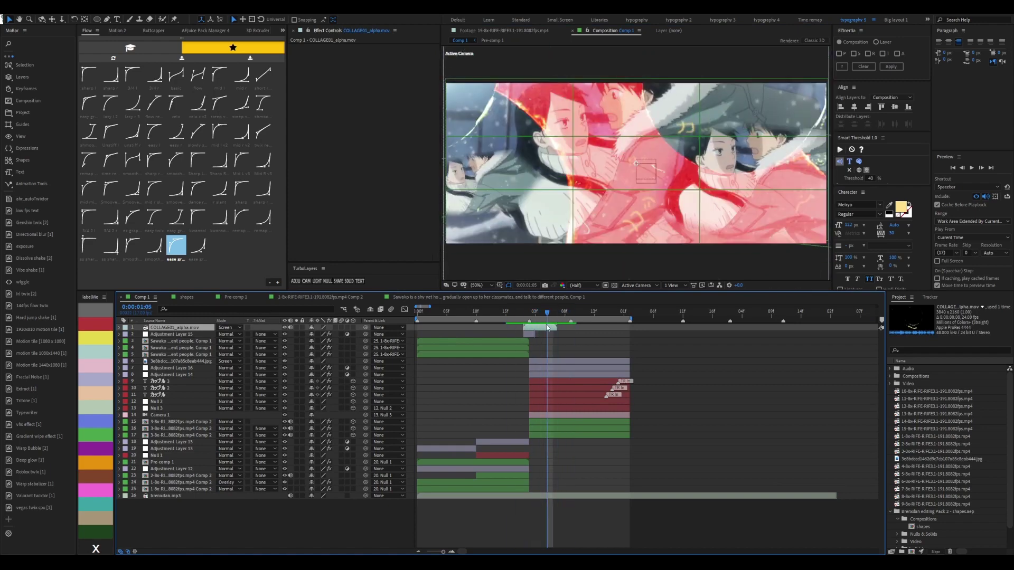
{"action": "key", "text": "space"}
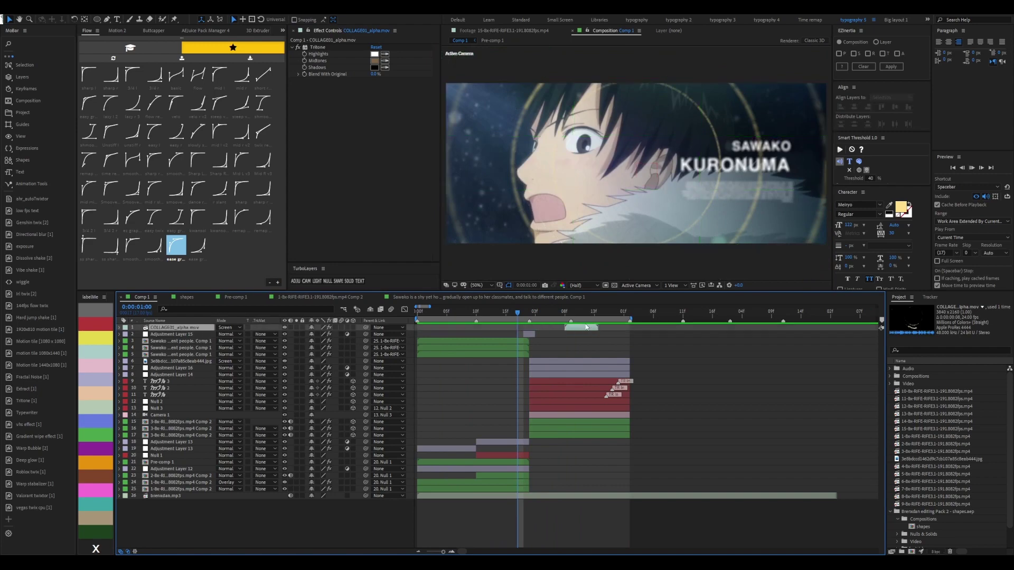
{"action": "key", "text": "Home"}
{"action": "key", "text": "bracketleft"}
{"action": "key", "text": "space"}
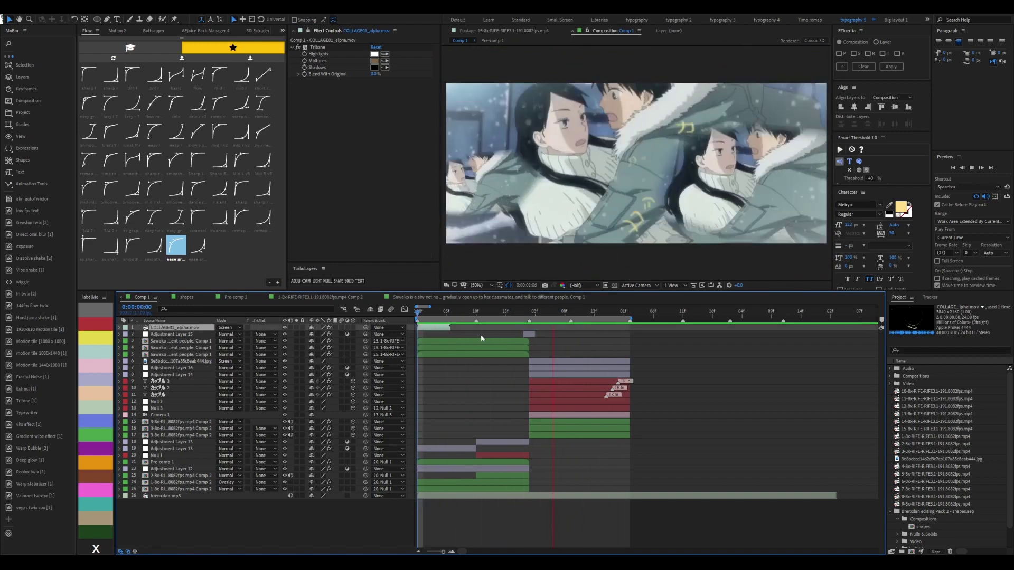
Give COLLAGE01 a Camera Lens Blur and Add blending, then bring in the RECTANGLE02_difference clip
{"action": "left_click", "coordinate": [417, 312]}
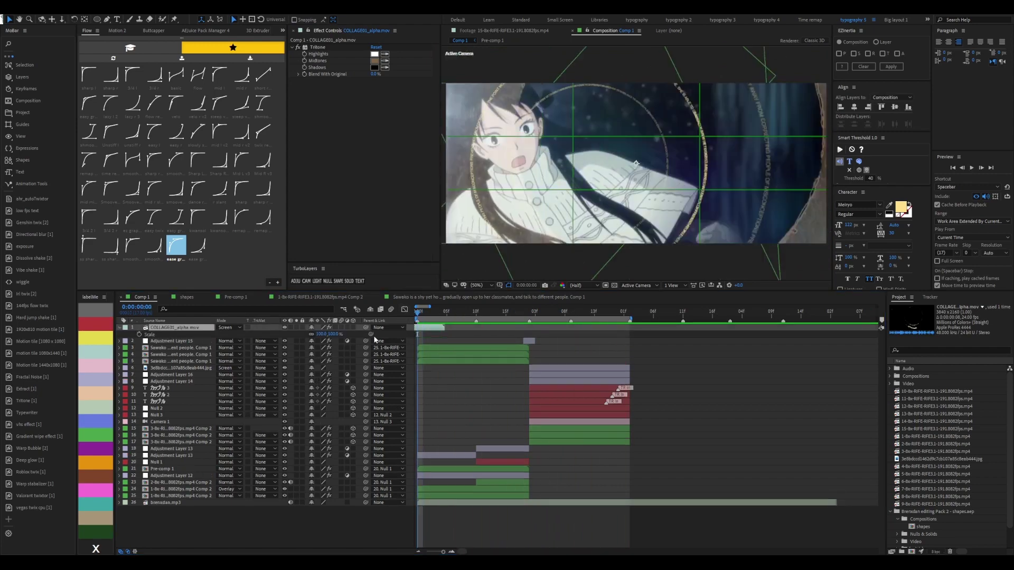
{"action": "key", "text": "ctrl+alt+shift+e"}
{"action": "key", "text": "space"}
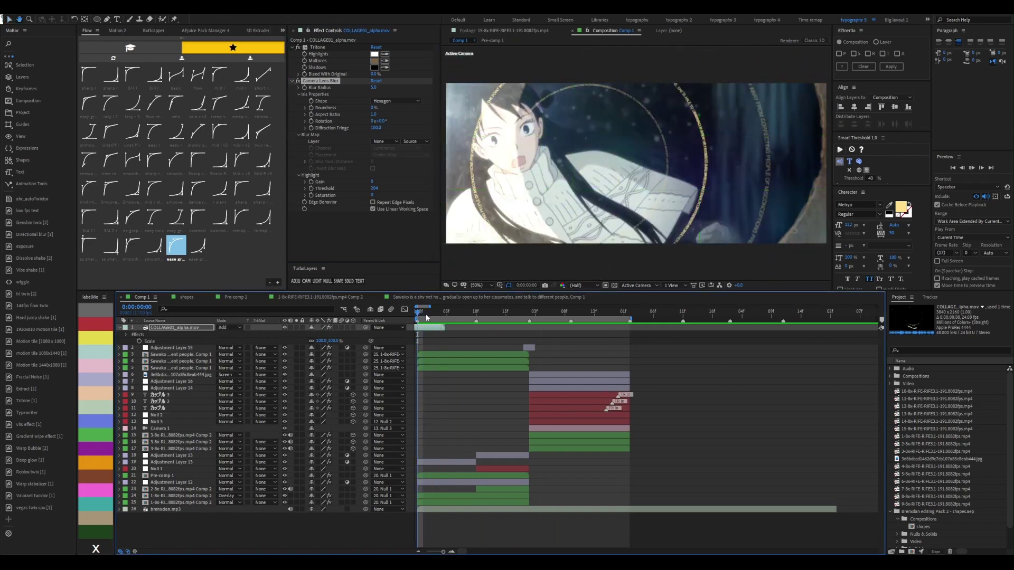
{"action": "key", "text": "space"}
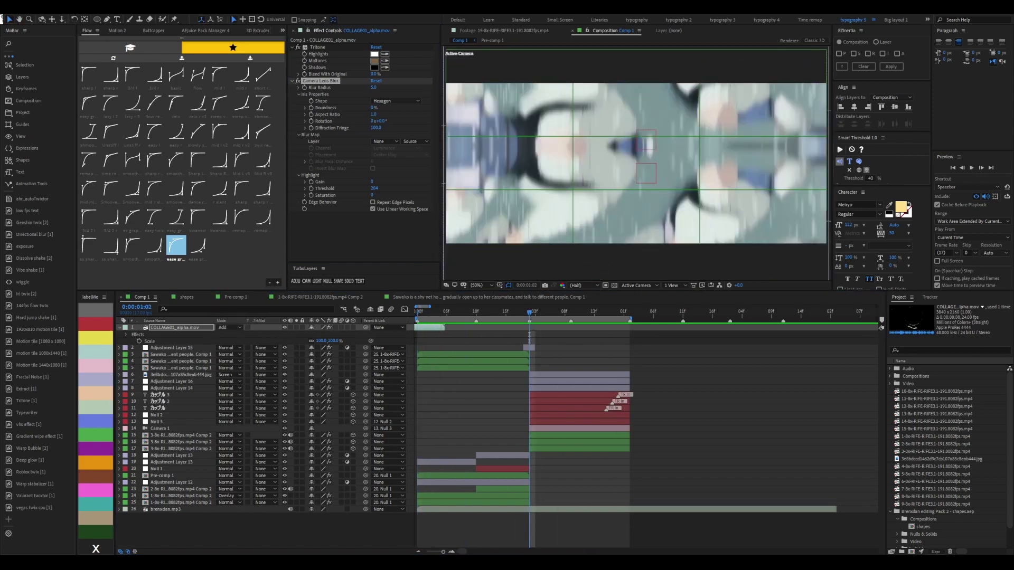
{"action": "left_click_drag", "start_coordinate": [1013, 401], "coordinate": [697, 423]}
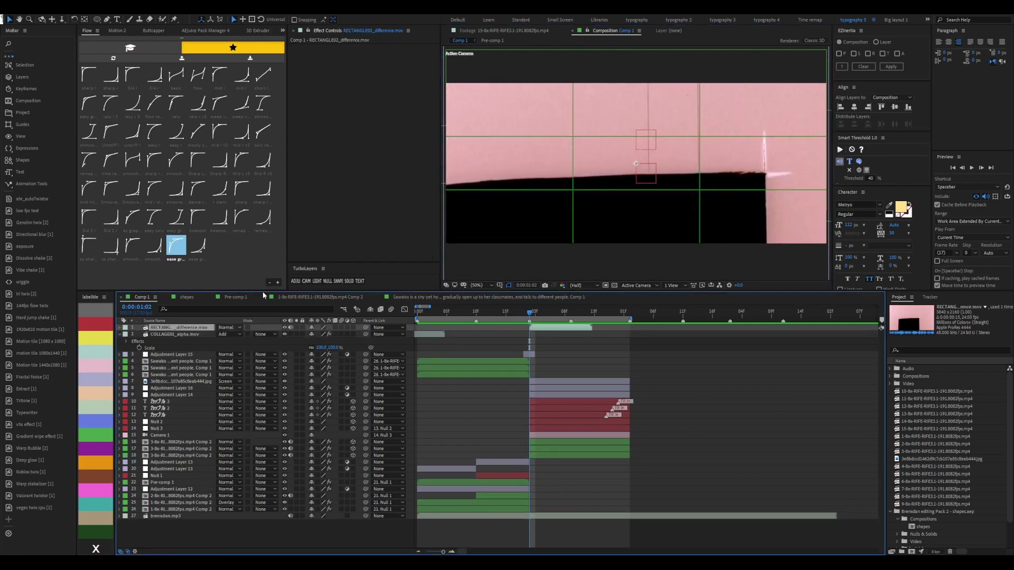
Tint the RECTANGLE02_difference clip with Tritone, discard a stray duplicate, and preview from the start
{"action": "left_click_drag", "start_coordinate": [530, 313], "coordinate": [565, 313]}
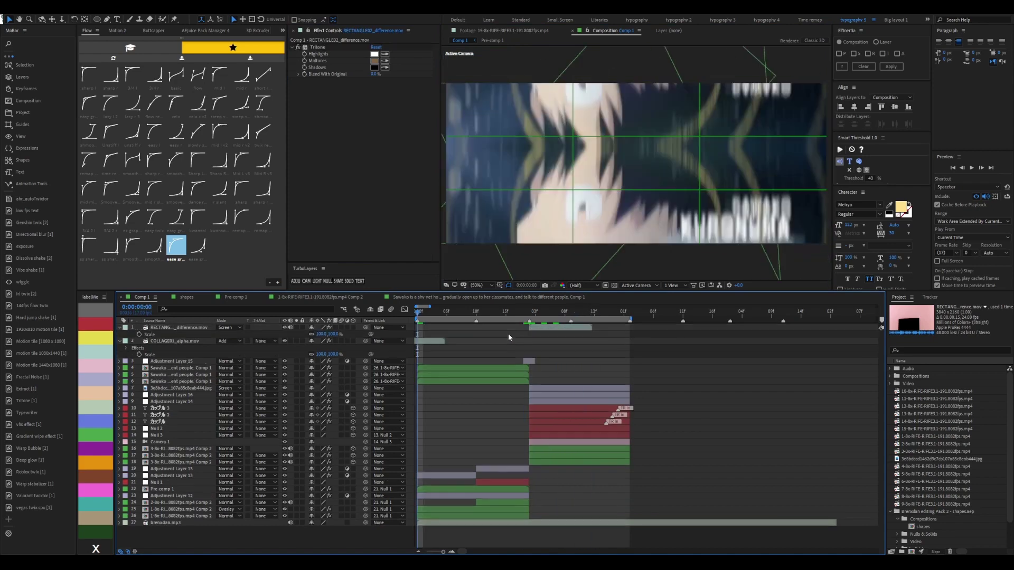
{"action": "left_click", "coordinate": [568, 329]}
{"action": "key", "text": "ctrl+d"}
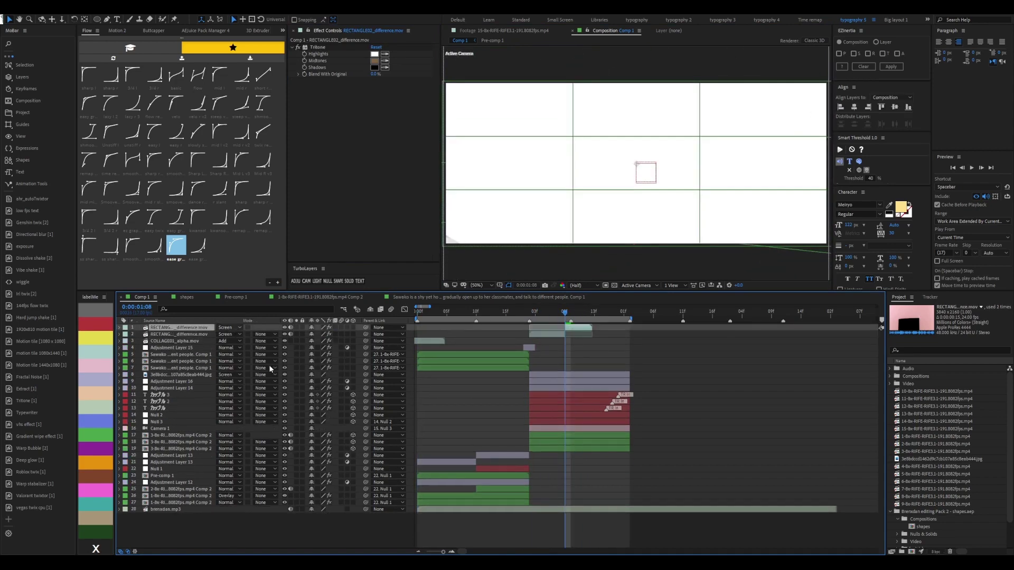
{"action": "key", "text": "Delete"}
{"action": "key", "text": "Page_Up"}
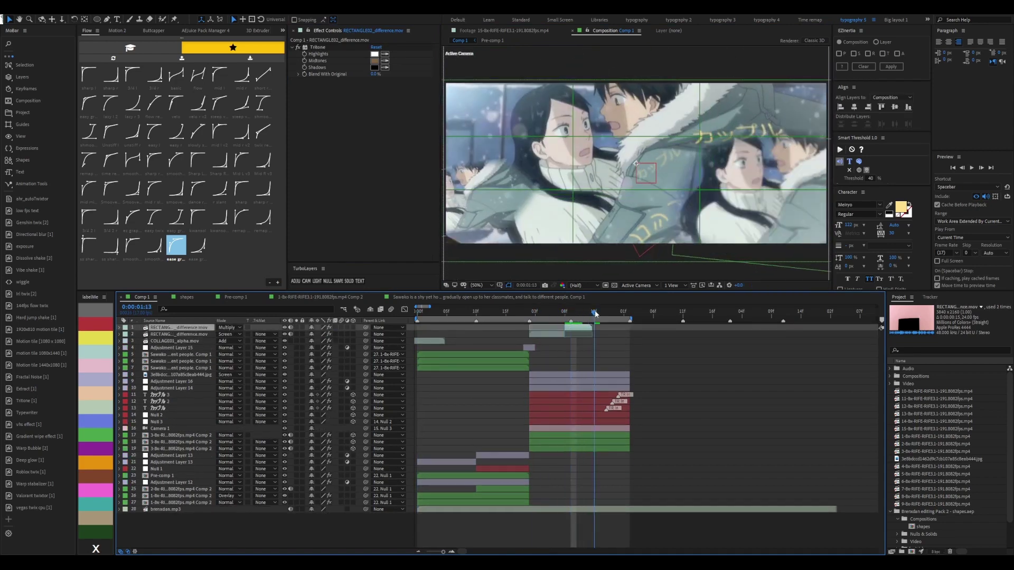
{"action": "key", "text": "space"}
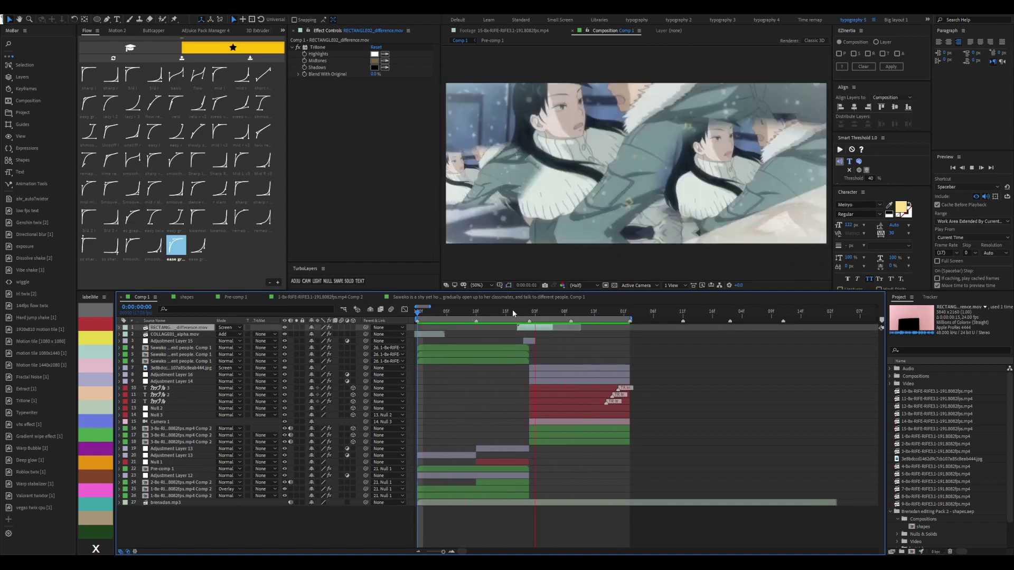
{"action": "key", "text": "space"}
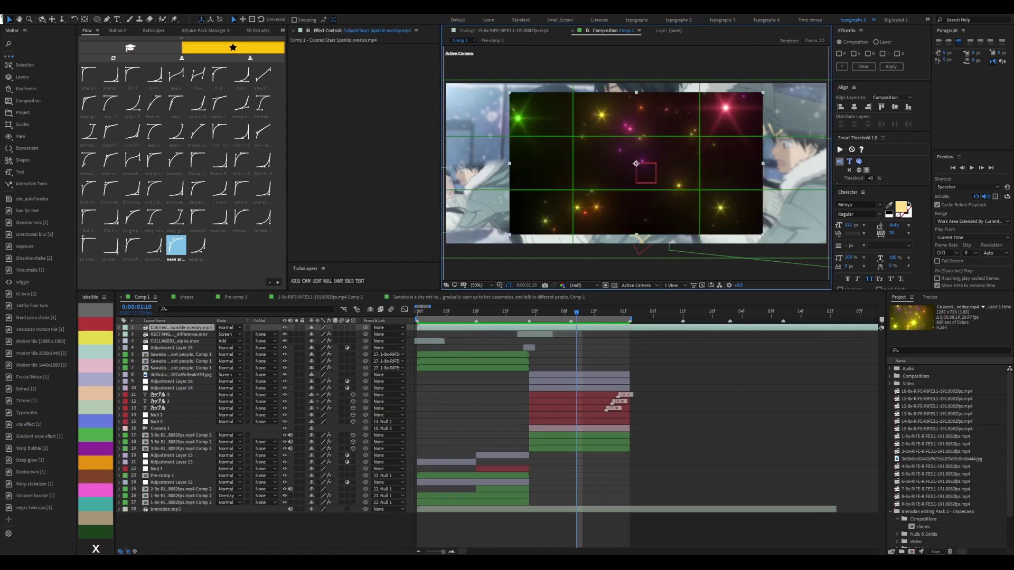
Set the sparkle overlay to Screen with the low fps look and move it down to layer 10
{"action": "left_click", "coordinate": [534, 316]}
{"action": "key", "text": "shift+equal"}
{"action": "key", "text": "shift+equal"}
{"action": "key", "text": "shift+equal"}
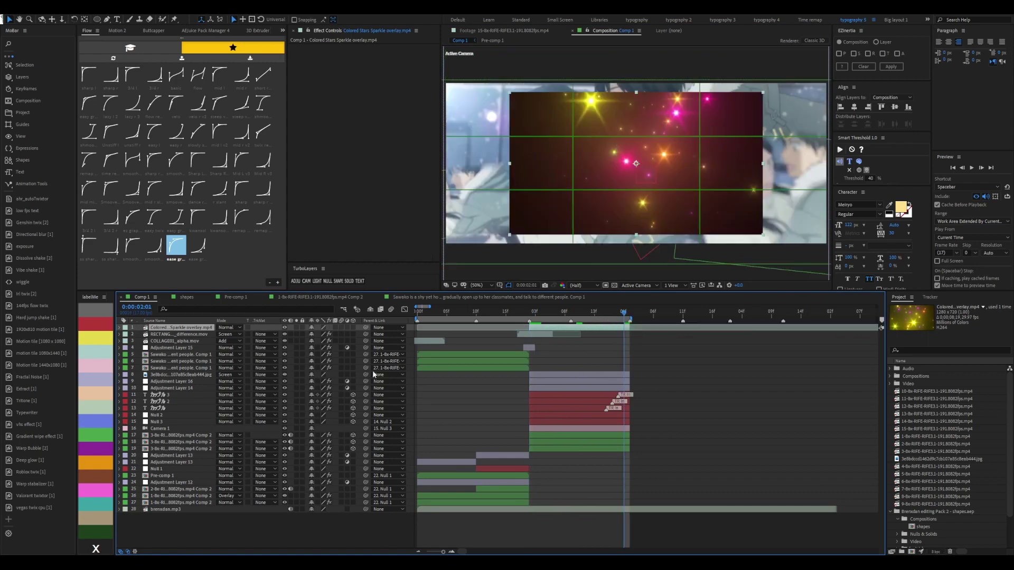
{"action": "key", "text": "shift+equal"}
{"action": "key", "text": "shift+equal"}
{"action": "key", "text": "shift+equal"}
{"action": "key", "text": "shift+equal"}
{"action": "key", "text": "shift+equal"}
{"action": "key", "text": "shift+equal"}
{"action": "key", "text": "shift+equal"}
{"action": "key", "text": "shift+equal"}
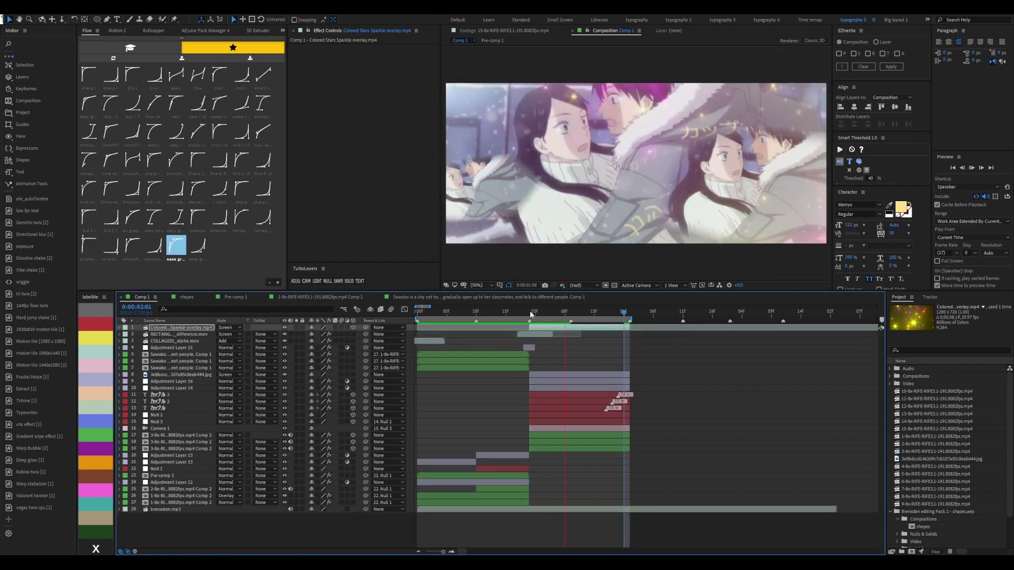
{"action": "left_click", "coordinate": [8, 212]}
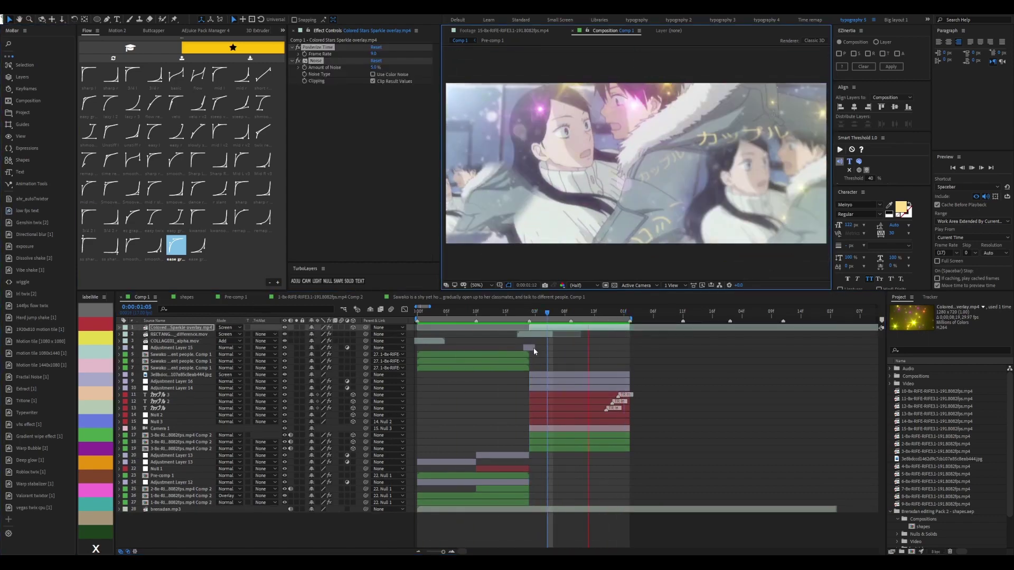
{"action": "left_click", "coordinate": [547, 314]}
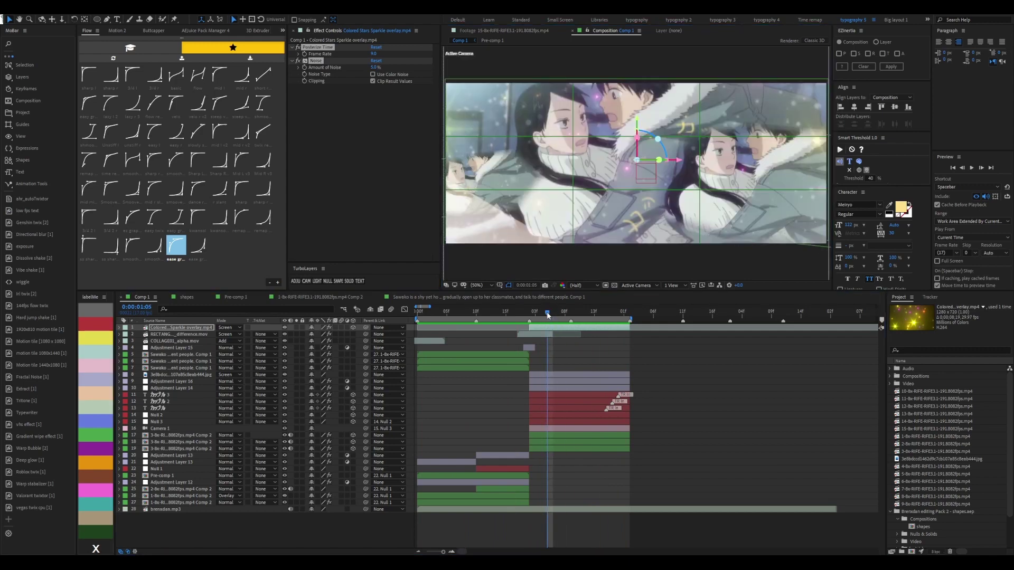
{"action": "key", "text": "ctrl+z"}
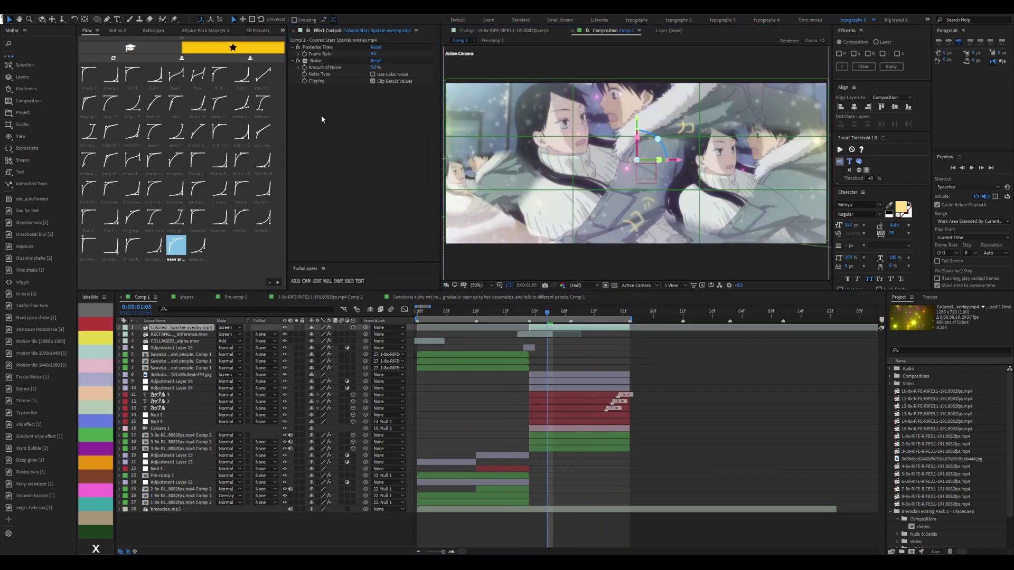
{"action": "left_click_drag", "start_coordinate": [180, 328], "coordinate": [206, 389]}
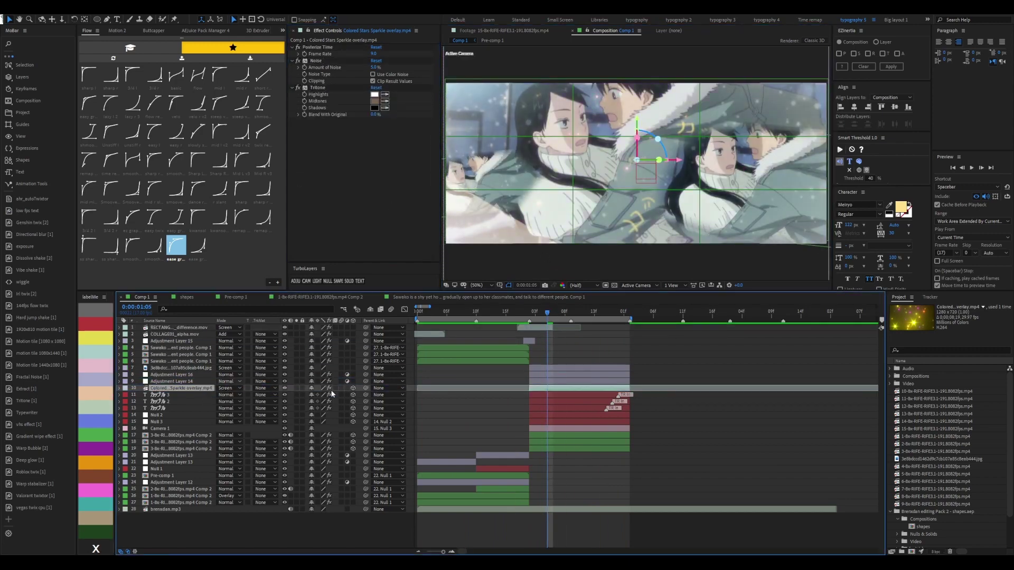
Add Null 4, parent Null 2 to it, and preview the parented motion
{"action": "left_click", "coordinate": [158, 415]}
{"action": "key", "text": "ctrl+d"}
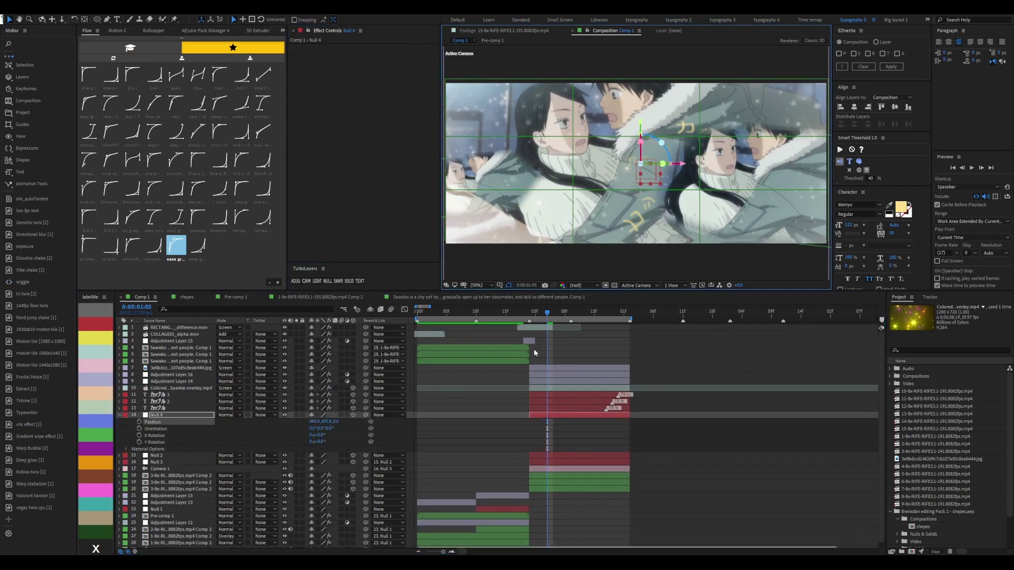
{"action": "left_click", "coordinate": [417, 325]}
{"action": "key", "text": "space"}
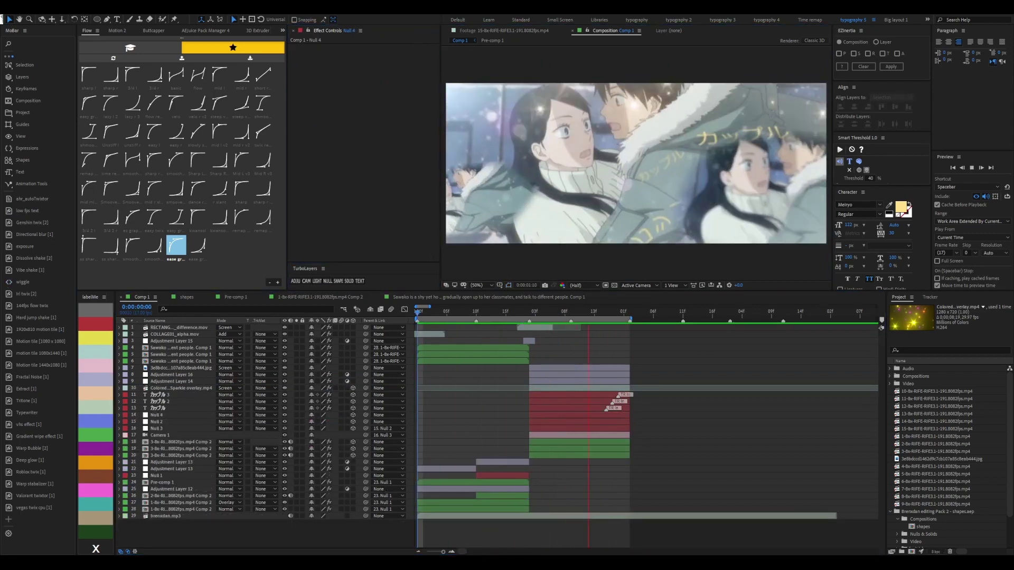
{"action": "left_click", "coordinate": [357, 408]}
{"action": "left_click", "coordinate": [560, 428]}
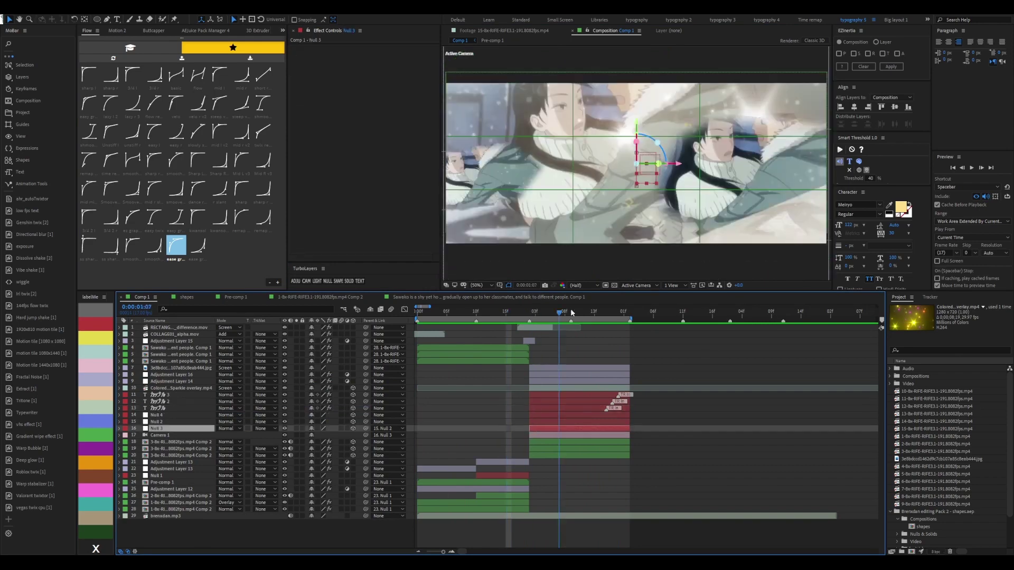
{"action": "left_click_drag", "start_coordinate": [570, 308], "coordinate": [532, 332]}
{"action": "left_click_drag", "start_coordinate": [154, 417], "coordinate": [153, 417]}
{"action": "key", "text": "space"}
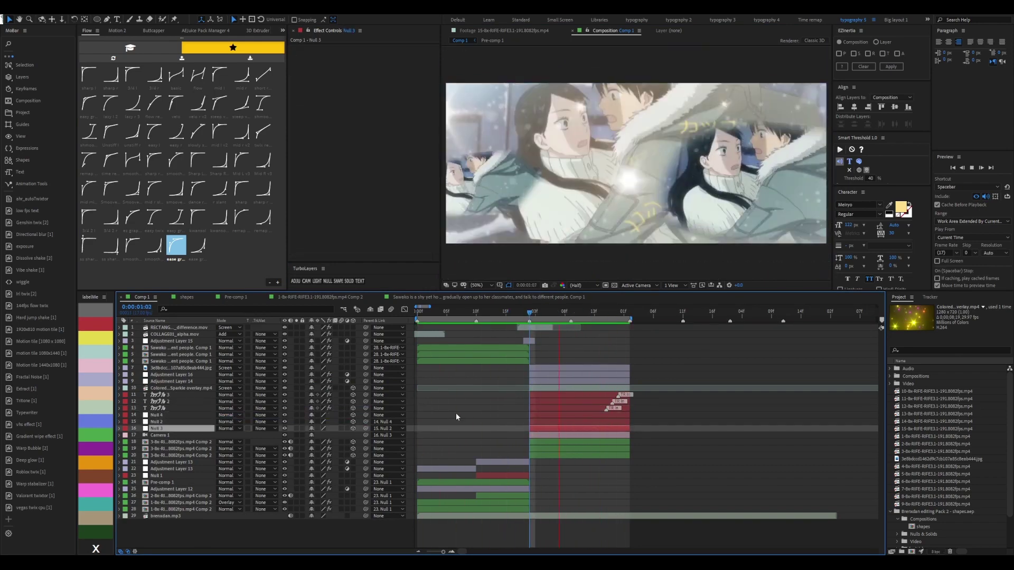
{"action": "left_click", "coordinate": [515, 496]}
{"action": "key", "text": "s"}
{"action": "left_click_drag", "start_coordinate": [338, 503], "coordinate": [370, 503]}
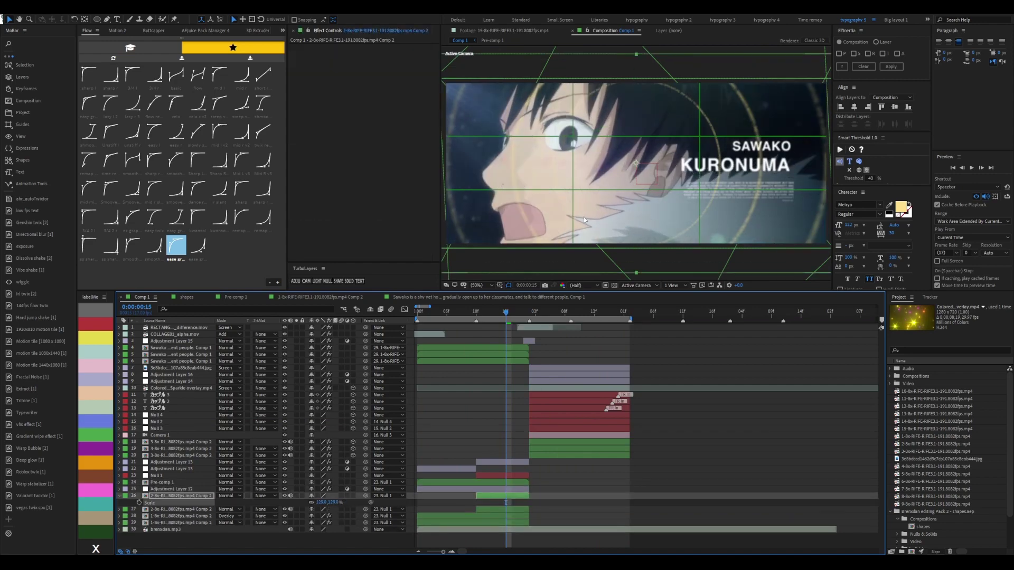
{"action": "key", "text": "shift+equal"}
{"action": "key", "text": "shift+equal"}
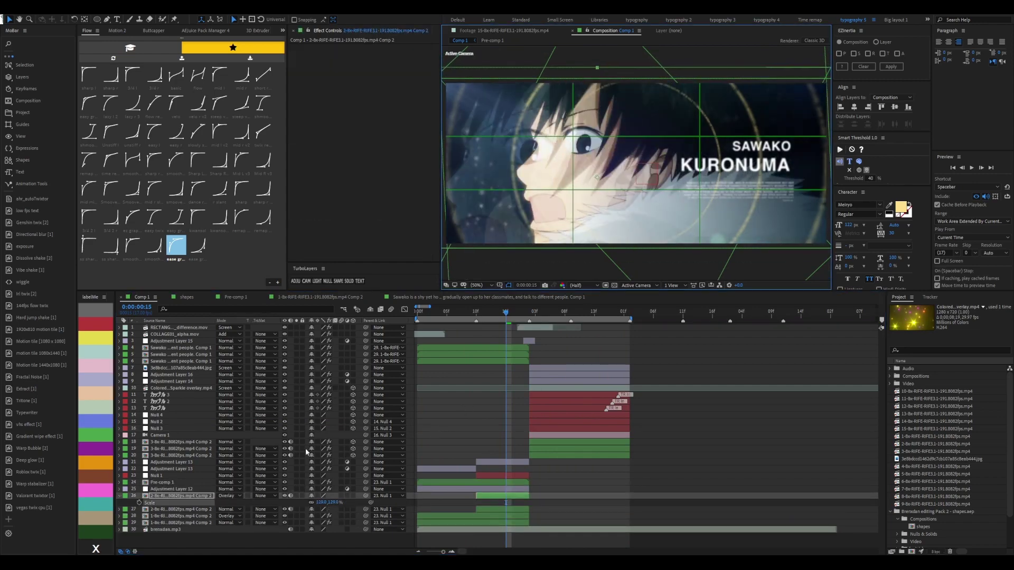
{"action": "key", "text": "shift+minus"}
{"action": "key", "text": "shift+minus"}
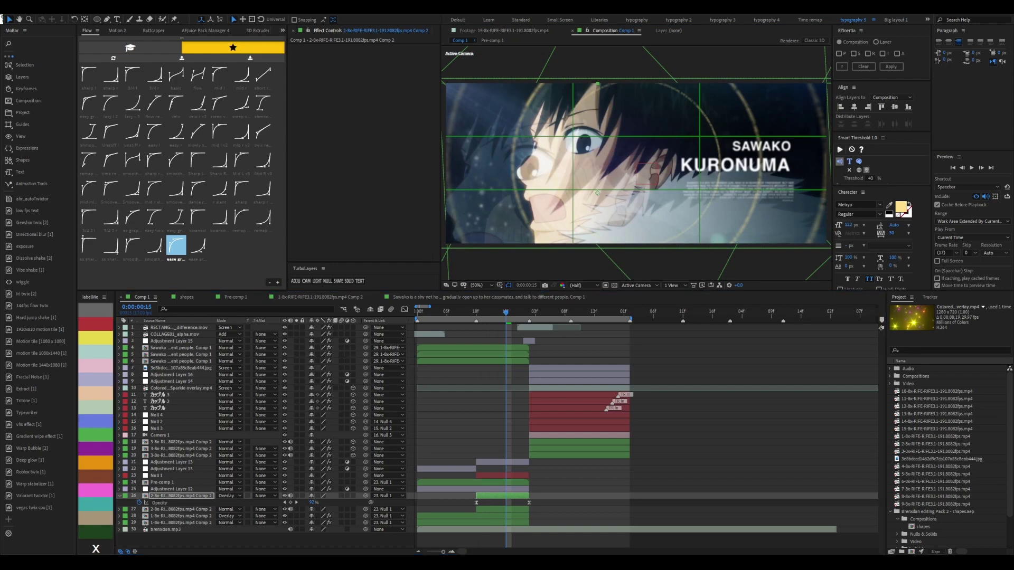
{"action": "key", "text": "Page_Up"}
{"action": "left_click_drag", "start_coordinate": [364, 120], "coordinate": [357, 122]}
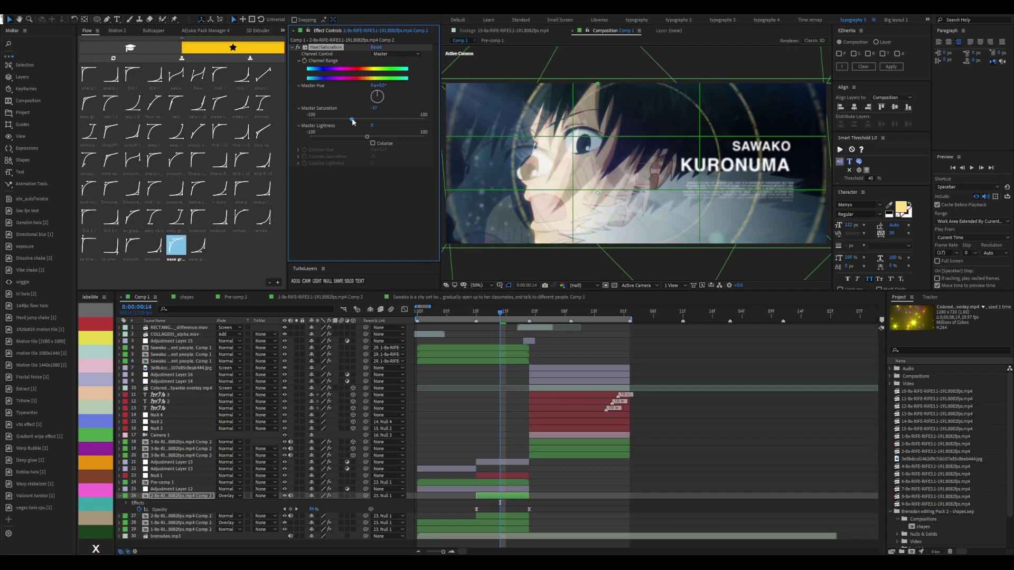
{"action": "left_click", "coordinate": [513, 315]}
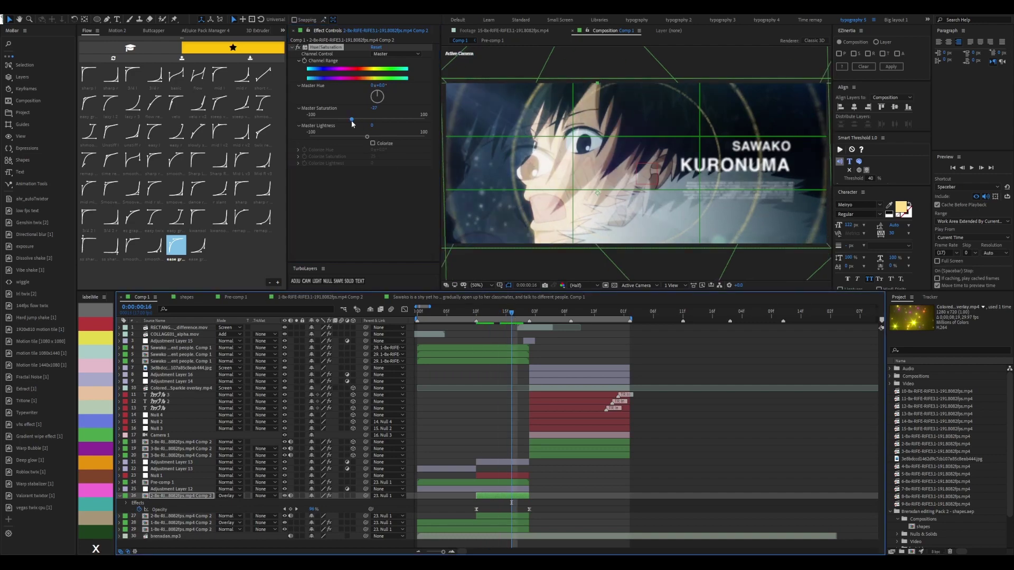
{"action": "left_click_drag", "start_coordinate": [352, 120], "coordinate": [387, 137]}
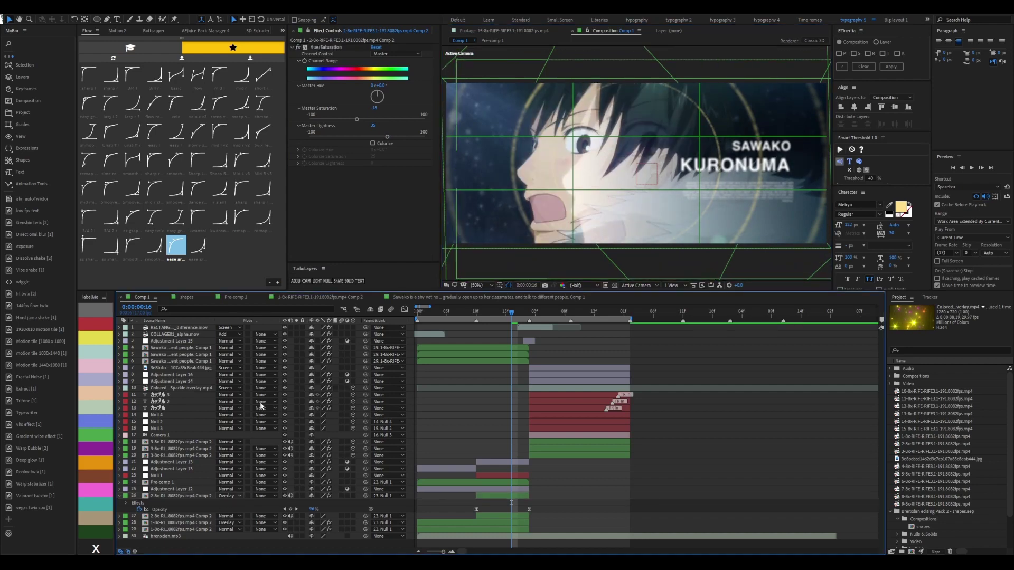
{"action": "key", "text": "shift+equal"}
{"action": "key", "text": "shift+equal"}
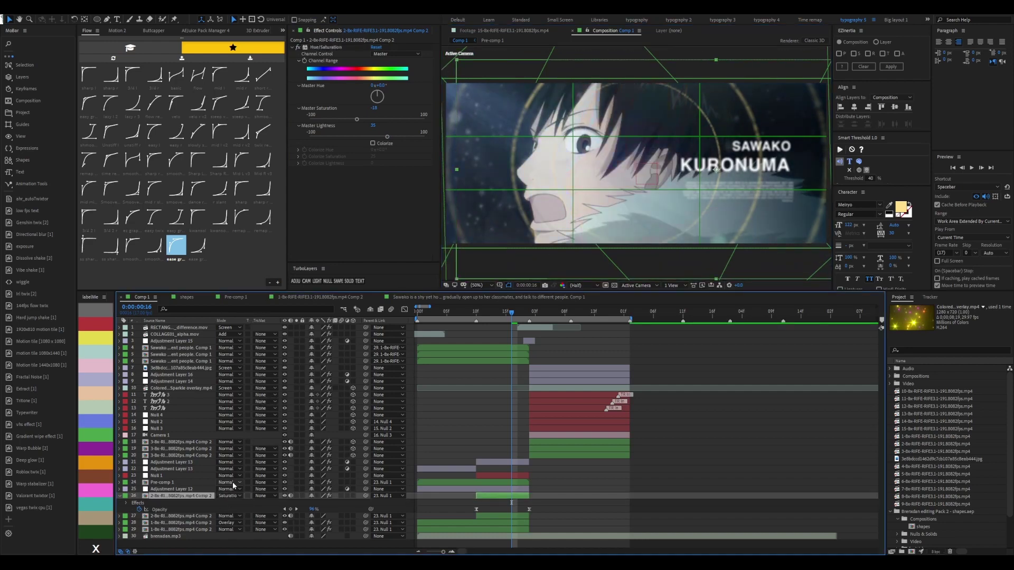
{"action": "key", "text": "shift+minus"}
{"action": "key", "text": "shift+minus"}
{"action": "key", "text": "shift+minus"}
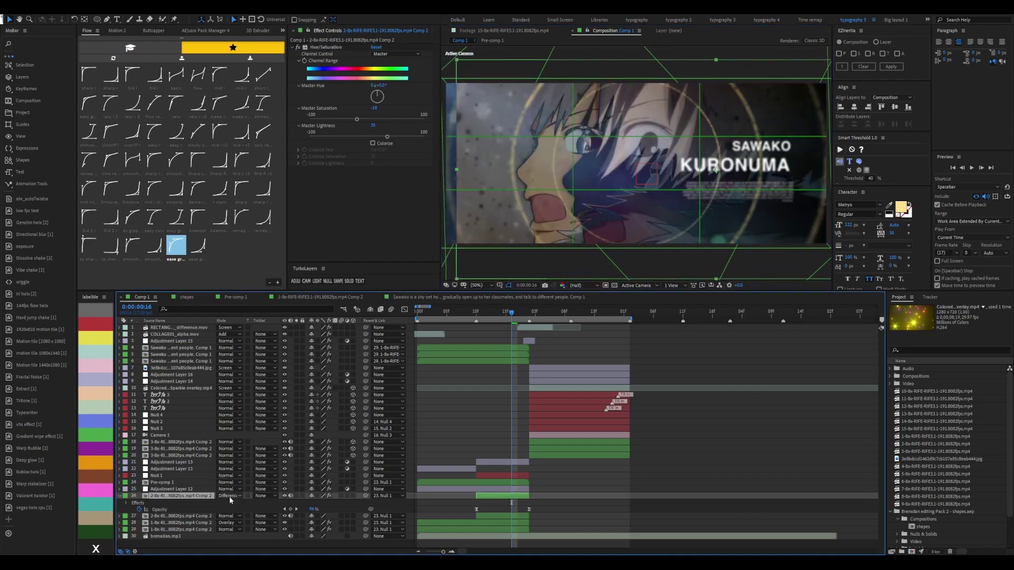
{"action": "left_click_drag", "start_coordinate": [540, 186], "coordinate": [472, 183]}
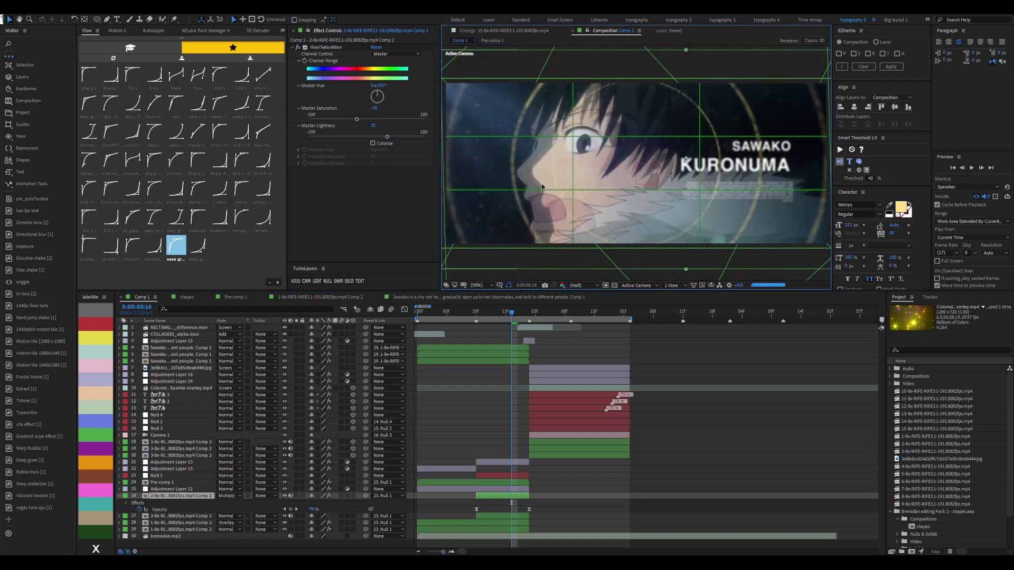
{"action": "key", "text": "Delete"}
{"action": "left_click", "coordinate": [528, 490]}
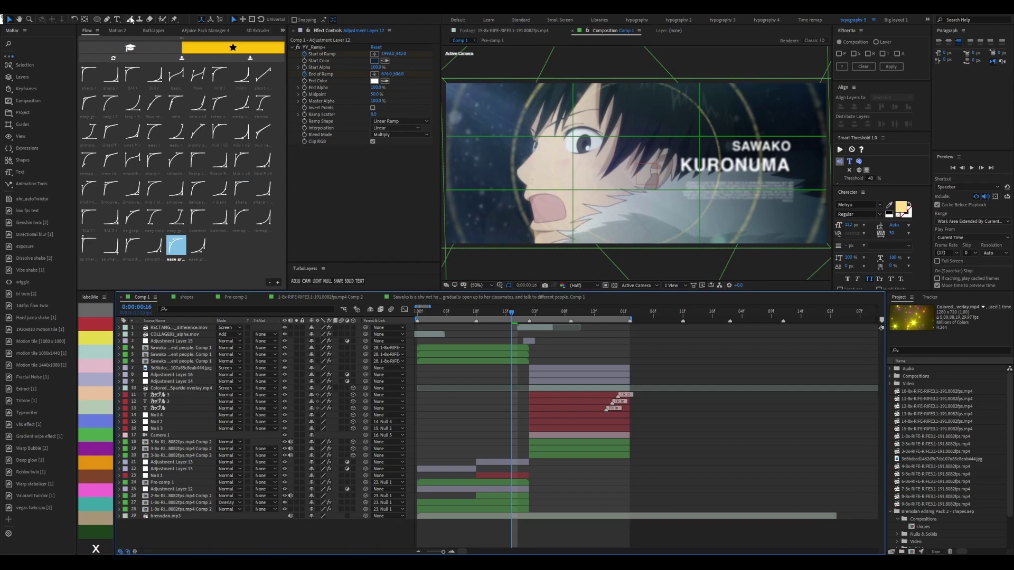
Draw a straight magenta streak line diagonally across the title shot with the Pen tool
{"action": "key", "text": "g"}
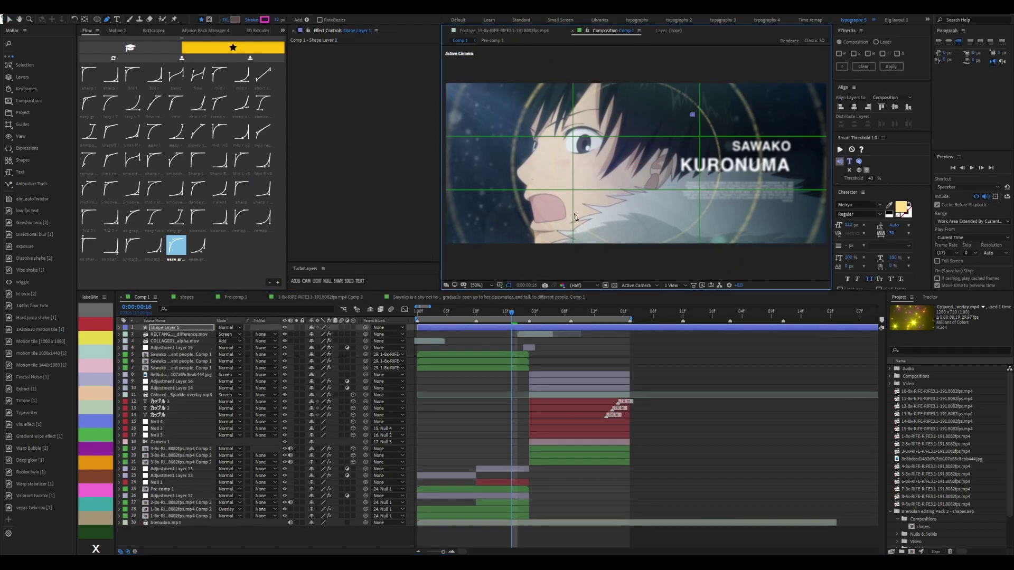
{"action": "left_click", "coordinate": [576, 215]}
{"action": "left_click", "coordinate": [693, 114]}
{"action": "key", "text": "Page_Up"}
{"action": "key", "text": "Return"}
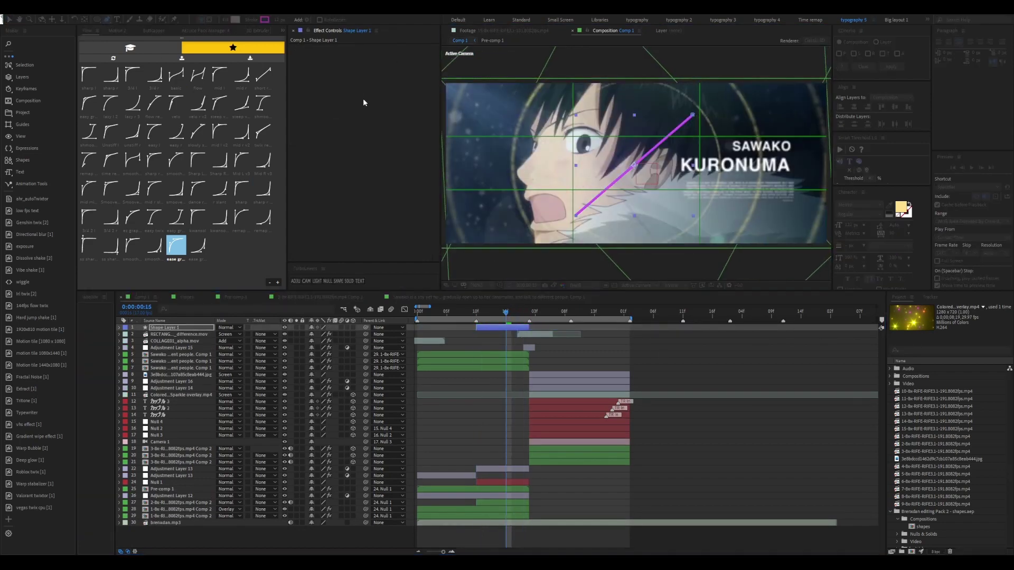
Duplicate the streak into three smaller copies, scaled to 65% and down to 35%
{"action": "key", "text": "Return"}
{"action": "key", "text": "ctrl+d"}
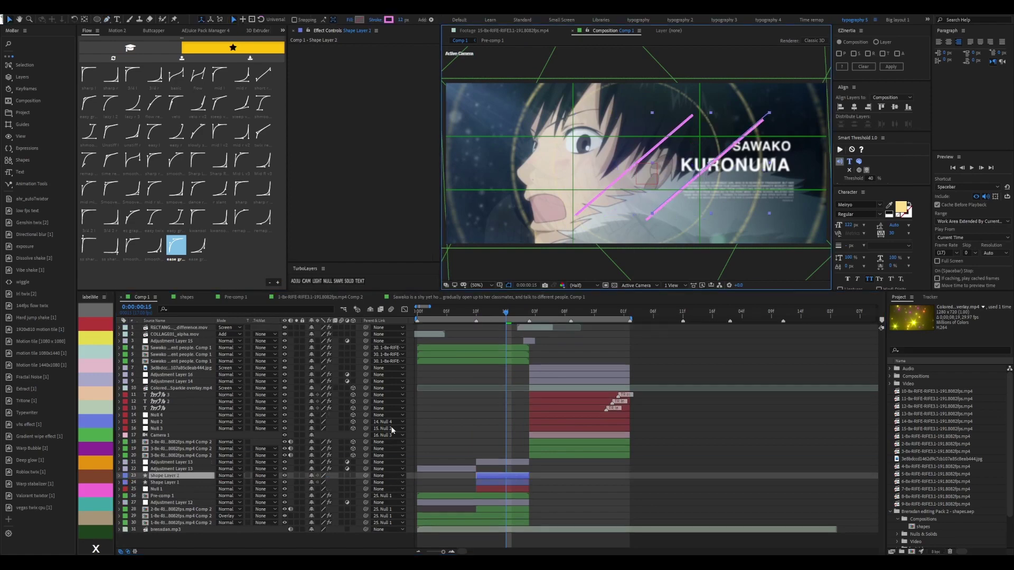
{"action": "mouse_move", "coordinate": [634, 200]}
{"action": "left_mouse_down"}
{"action": "mouse_move", "coordinate": [690, 202]}
{"action": "mouse_move", "coordinate": [718, 222]}
{"action": "mouse_move", "coordinate": [632, 221]}
{"action": "left_mouse_up"}
{"action": "key", "text": "ctrl+d"}
{"action": "key", "text": "ctrl+d"}
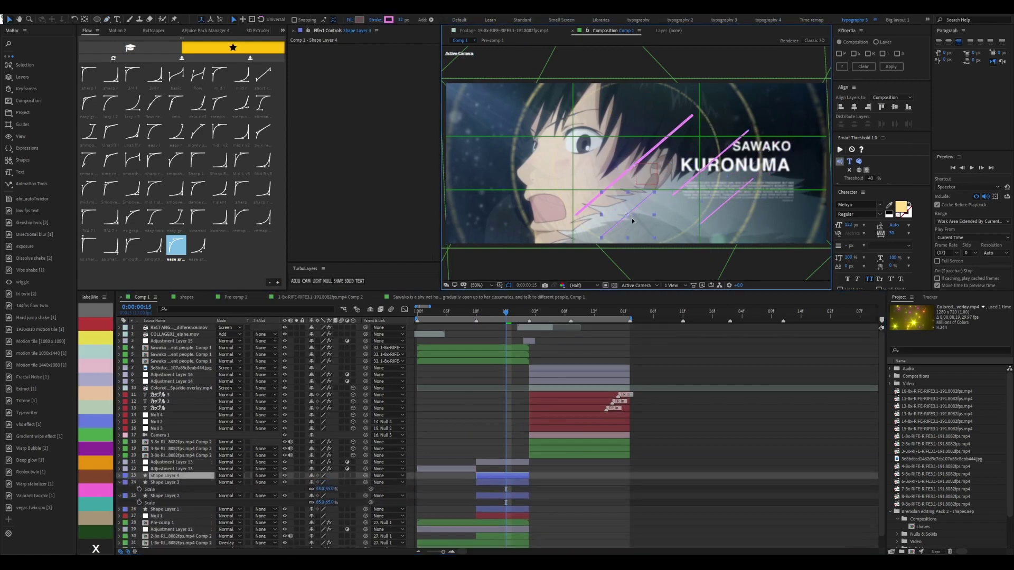
{"action": "key", "text": "s"}
{"action": "key", "text": "alt+shift+KP_Subtract"}
{"action": "key", "text": "ctrl+Down"}
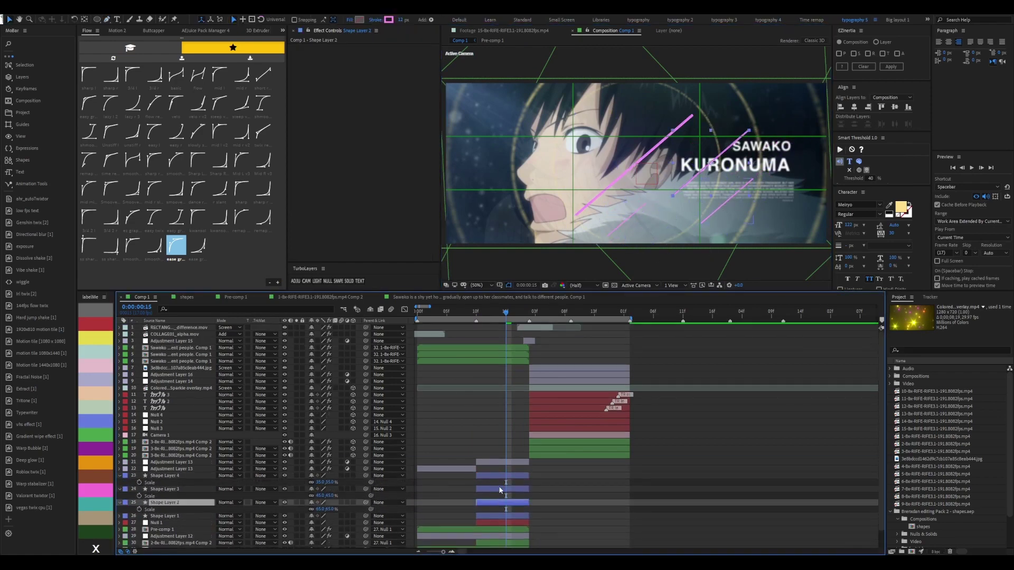
{"action": "key", "text": "ctrl+Up"}
Keyframe the fourth streak's Trim Paths End from frame 10 to 0:00:01:02 with easing, then pre-compose
{"action": "key", "text": "i"}
{"action": "left_click", "coordinate": [120, 476]}
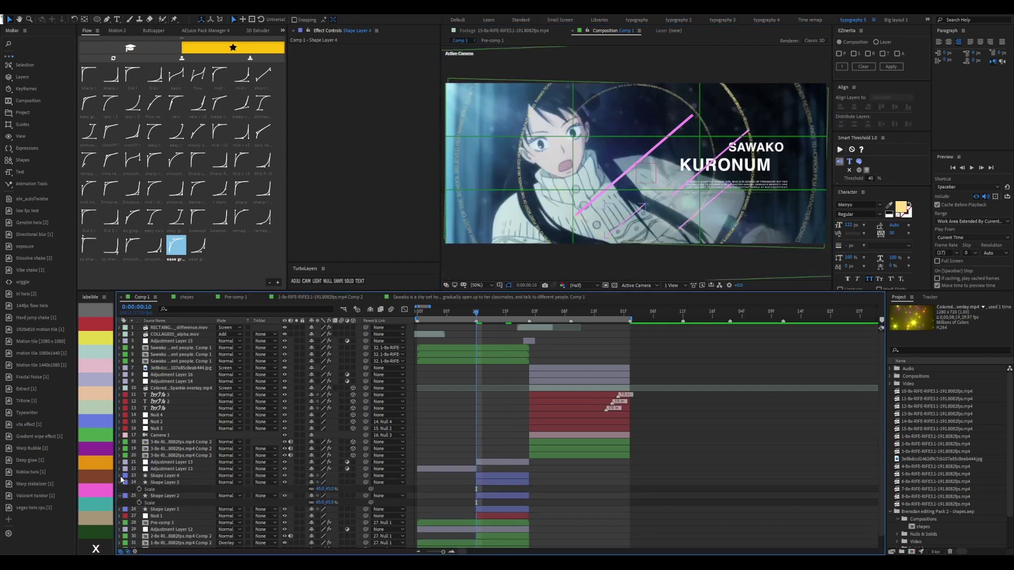
{"action": "left_click", "coordinate": [127, 489]}
{"action": "left_click", "coordinate": [126, 482]}
{"action": "left_click", "coordinate": [133, 496]}
{"action": "left_click", "coordinate": [162, 510]}
{"action": "key", "text": "k"}
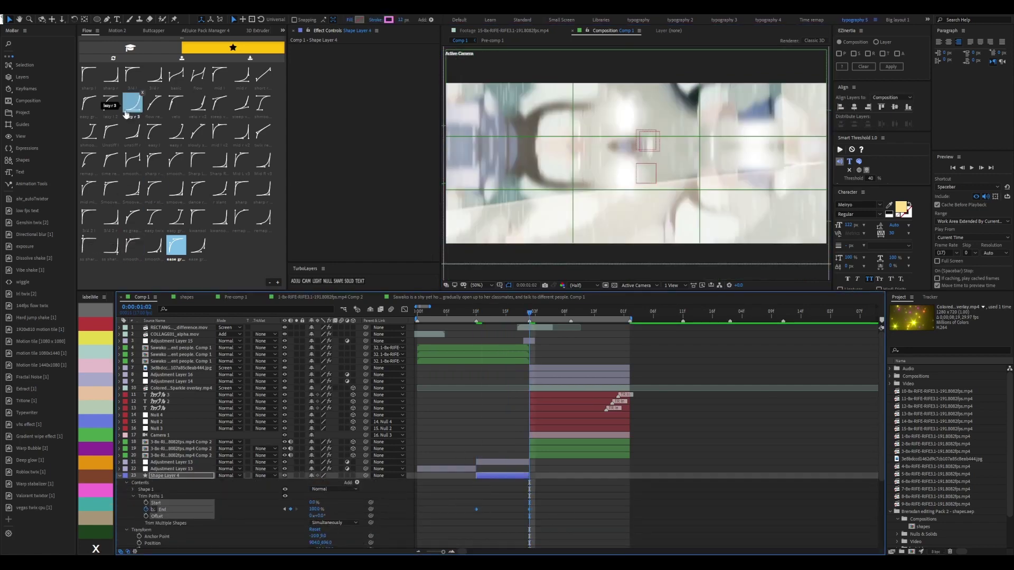
{"action": "left_click", "coordinate": [110, 103]}
{"action": "scroll", "coordinate": [468, 480], "scroll_direction": "down", "scroll_amount": 5}
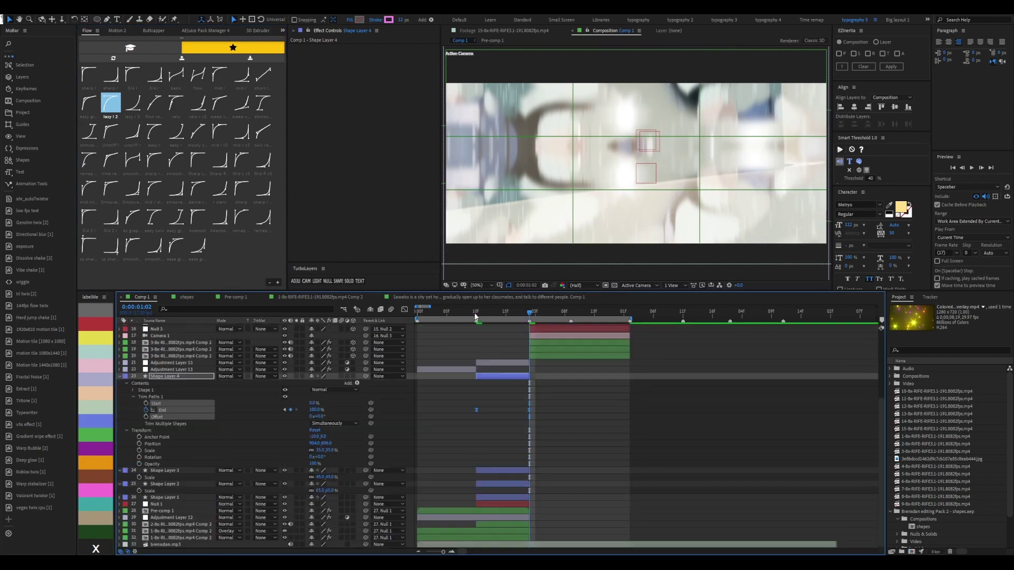
{"action": "key", "text": "j"}
{"action": "key", "text": "ctrl+shift+c"}
Create Pre-comp 2 and give it Camera Lens Blur, Posterize Time and Noise
{"action": "key", "text": "Return"}
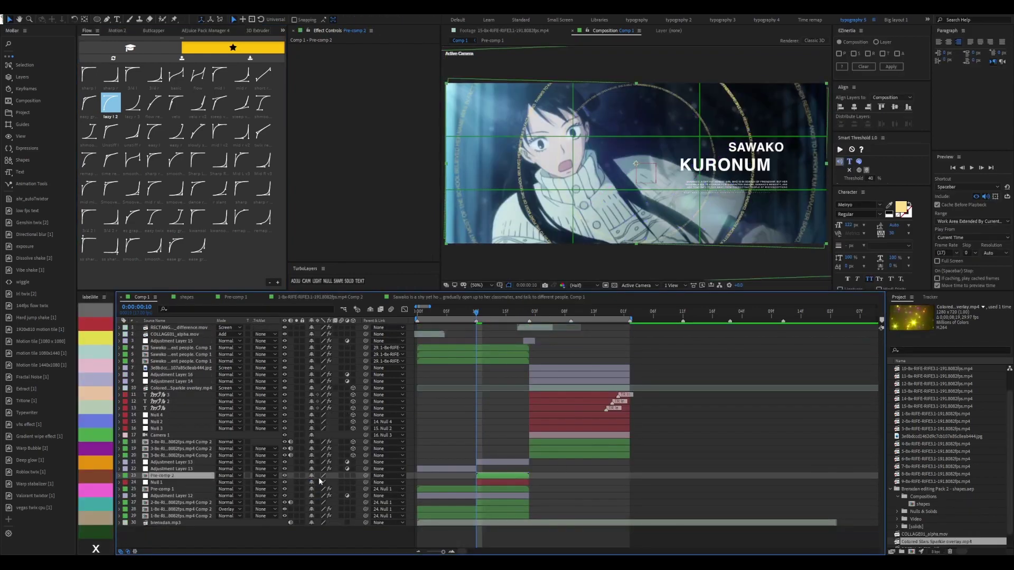
{"action": "left_click", "coordinate": [506, 313]}
{"action": "key", "text": "ctrl+alt+shift+e"}
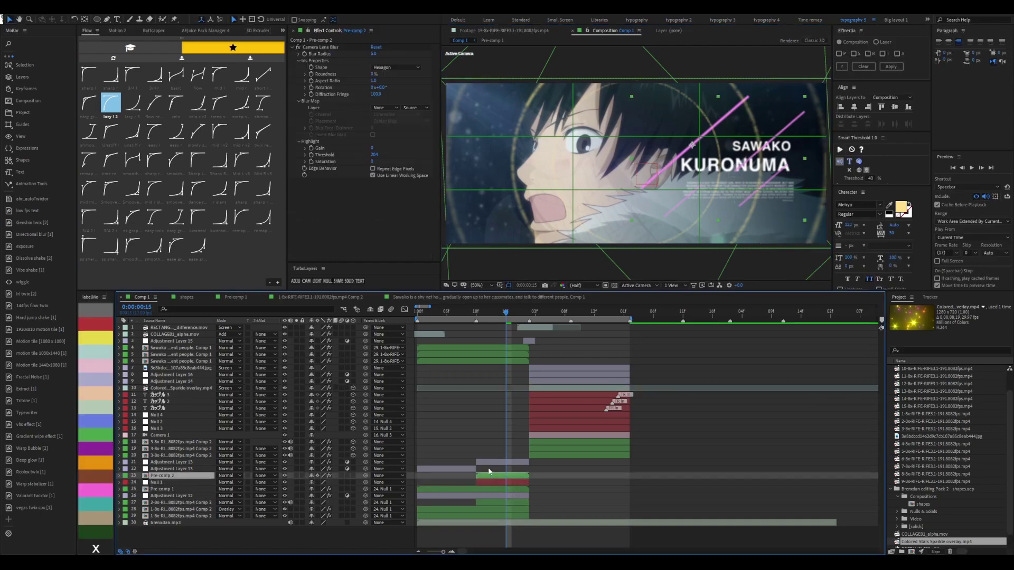
{"action": "key", "text": "ctrl+alt+shift+f"}
Move the streak pre-comp right and down, add Deep Glow, and preview to frame 15
{"action": "left_click", "coordinate": [483, 408]}
{"action": "left_click", "coordinate": [512, 313]}
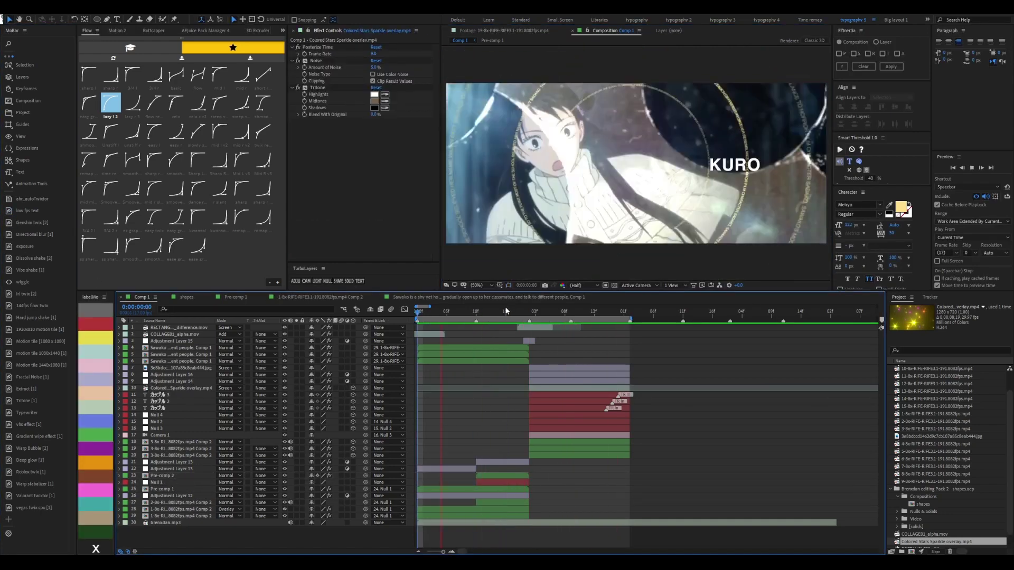
{"action": "left_click", "coordinate": [670, 158]}
{"action": "key", "text": "r"}
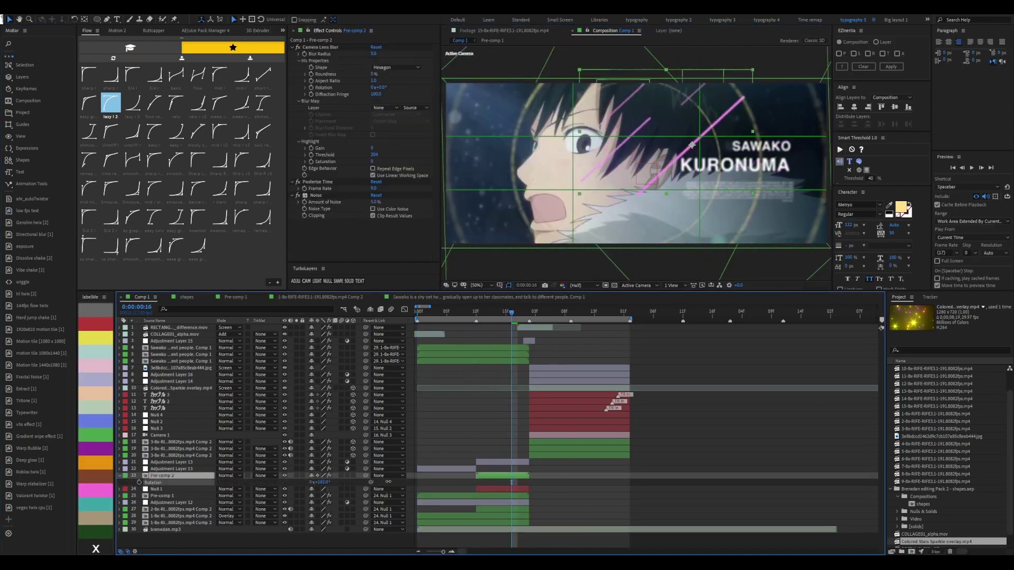
{"action": "left_click_drag", "start_coordinate": [670, 158], "coordinate": [730, 188]}
{"action": "left_click", "coordinate": [24, 460]}
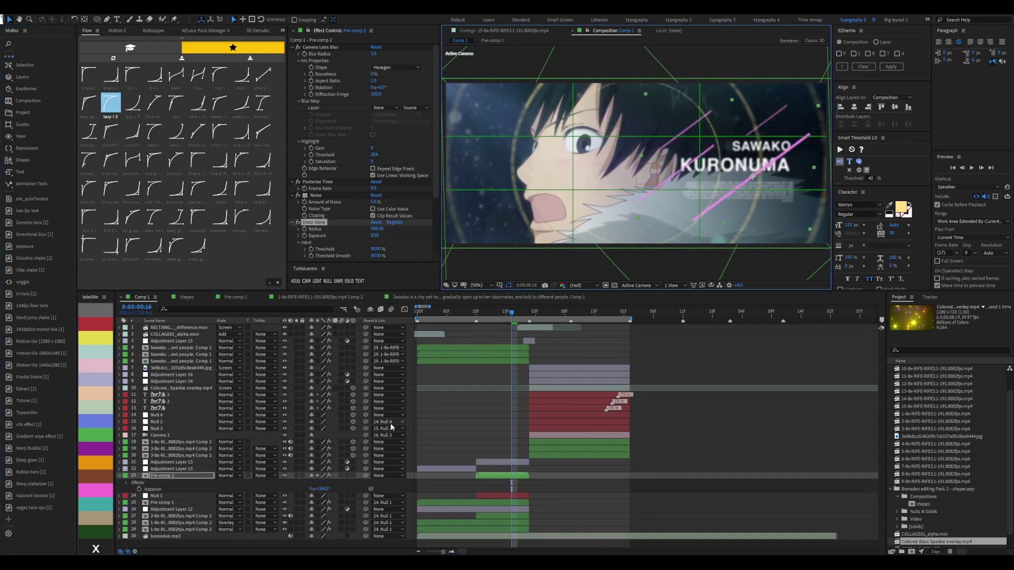
{"action": "key", "text": "space"}
{"action": "left_click", "coordinate": [506, 312]}
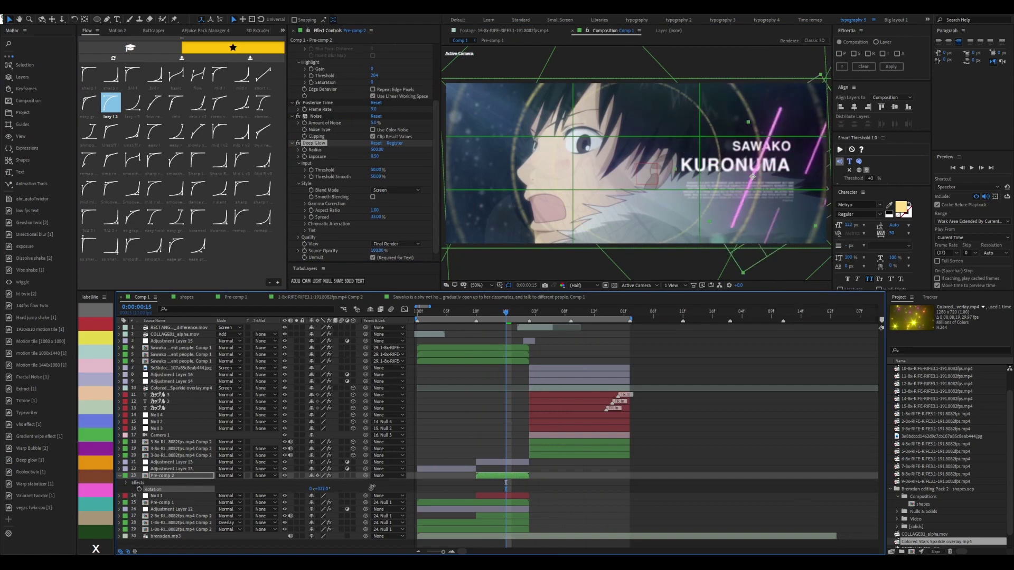
Duplicate the streak pre-comp and trim both copies to start at frame 16
{"action": "key", "text": "ctrl+d"}
{"action": "key", "text": "s"}
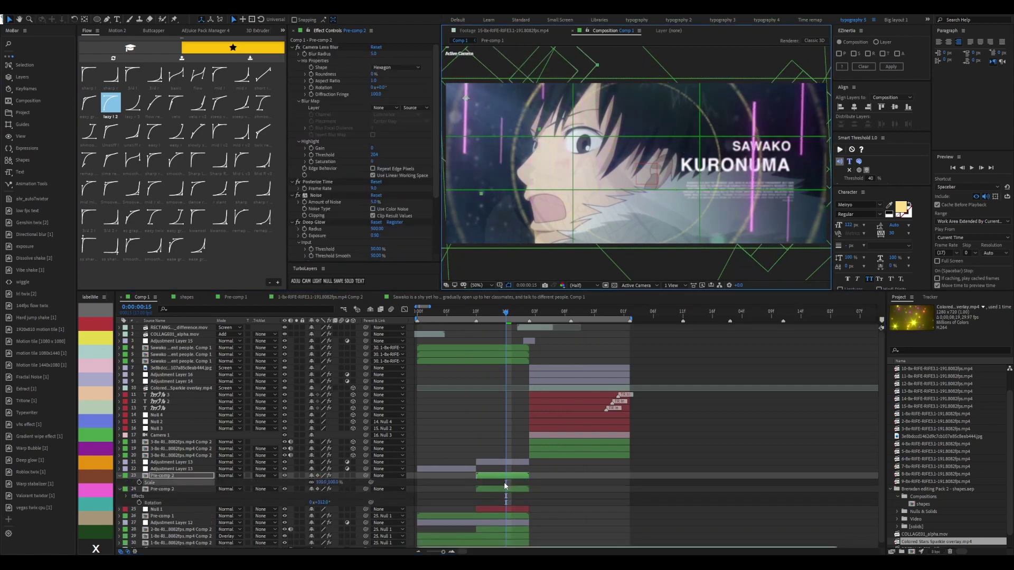
{"action": "key", "text": "Home"}
{"action": "key", "text": "space"}
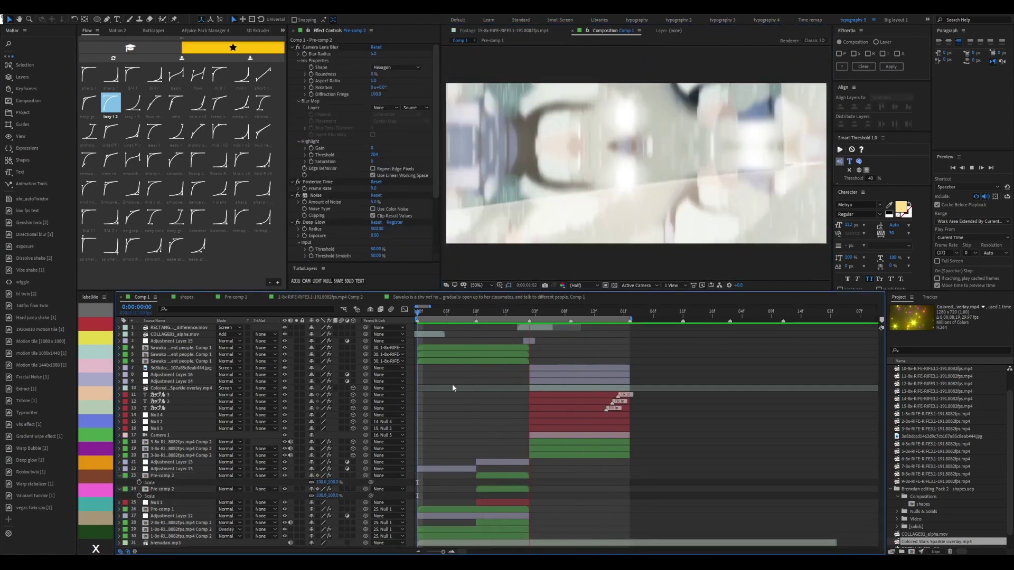
{"action": "left_click", "coordinate": [511, 312]}
{"action": "key", "text": "alt+bracketleft"}
Extend the work area over more clips and preview the edit from the start
{"action": "key", "text": "a"}
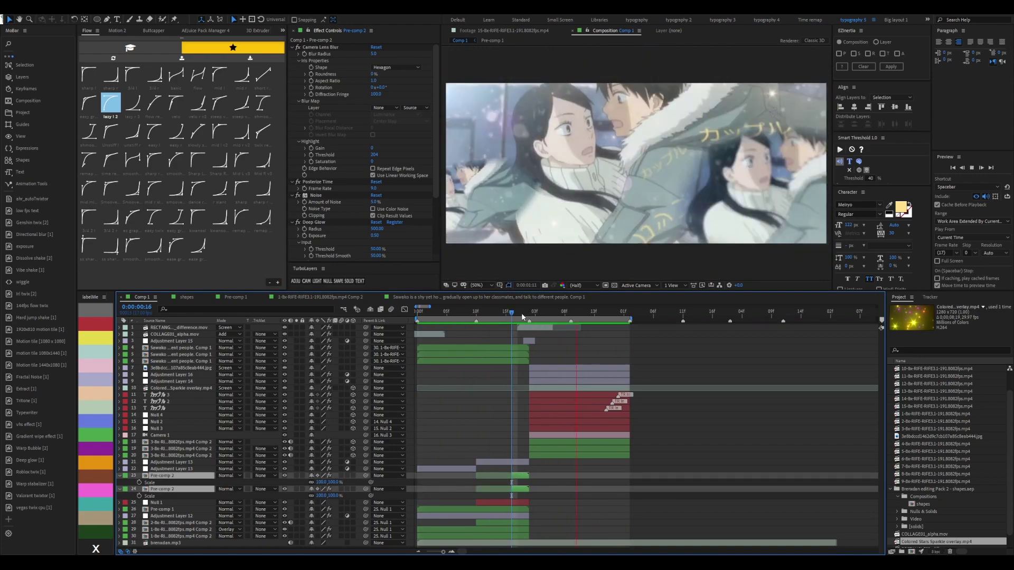
{"action": "left_click_drag", "start_coordinate": [522, 313], "coordinate": [490, 312]}
{"action": "left_click_drag", "start_coordinate": [628, 315], "coordinate": [837, 319]}
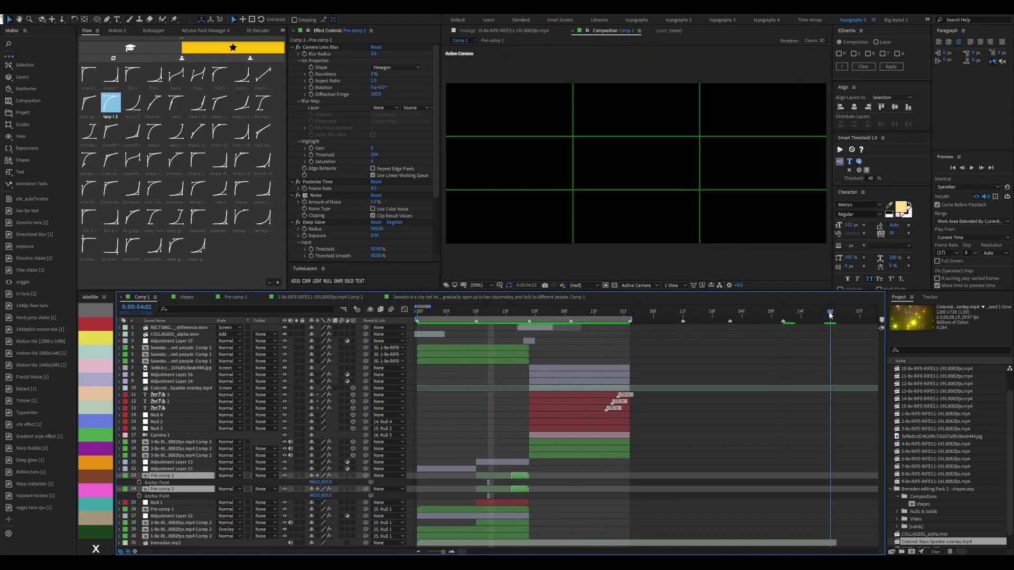
{"action": "key", "text": "a"}
{"action": "key", "text": "Home"}
{"action": "key", "text": "space"}
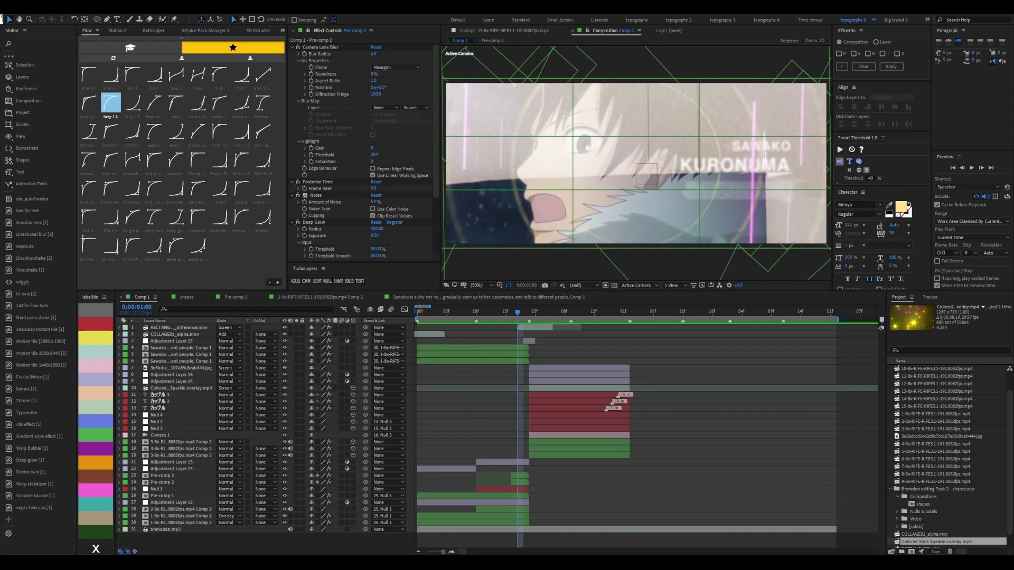
{"action": "scroll", "coordinate": [945, 454], "scroll_direction": "down", "scroll_amount": 1}
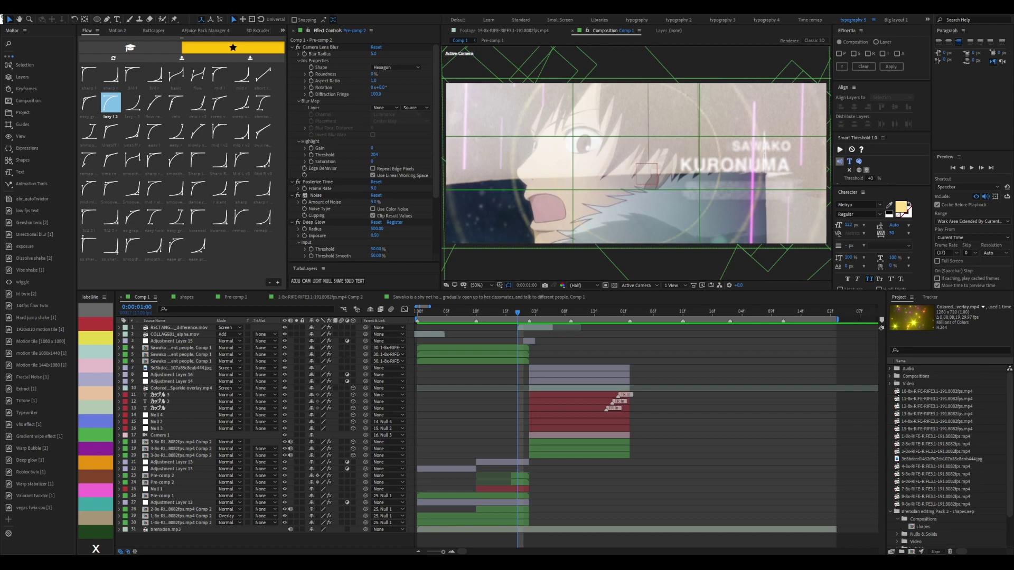
{"action": "left_click", "coordinate": [882, 466]}
{"action": "scroll", "coordinate": [945, 454], "scroll_direction": "up", "scroll_amount": 2}
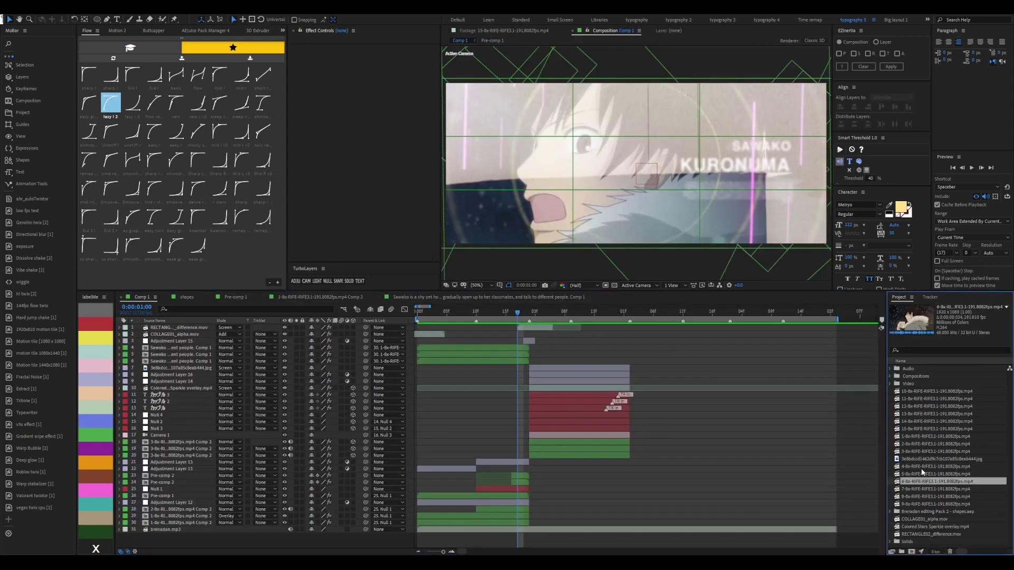
{"action": "left_click_drag", "start_coordinate": [935, 467], "coordinate": [631, 315]}
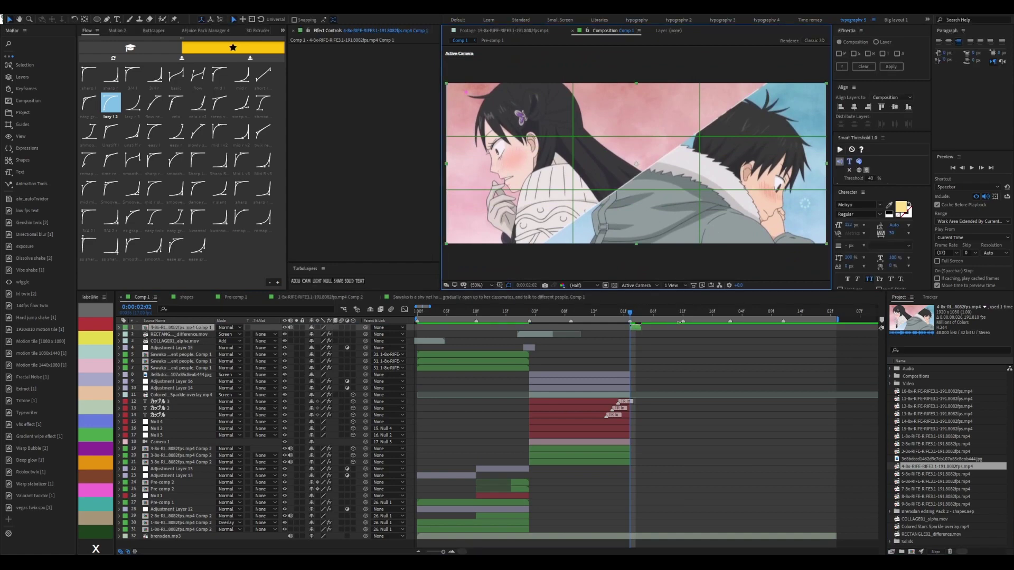
{"action": "left_click", "coordinate": [681, 312]}
{"action": "left_click_drag", "start_coordinate": [681, 314], "coordinate": [676, 340]}
{"action": "key", "text": "alt+bracketright"}
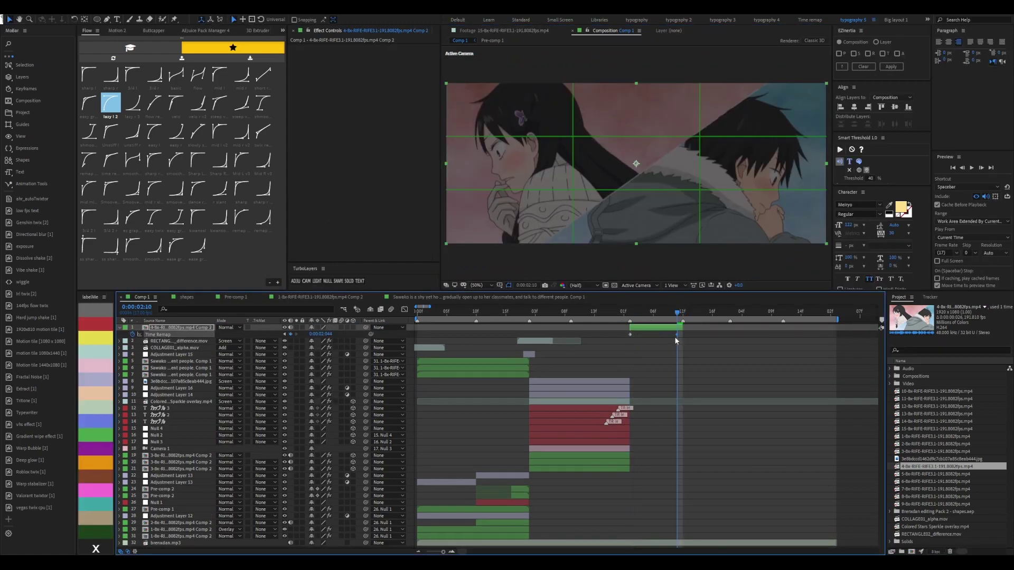
{"action": "key", "text": "space"}
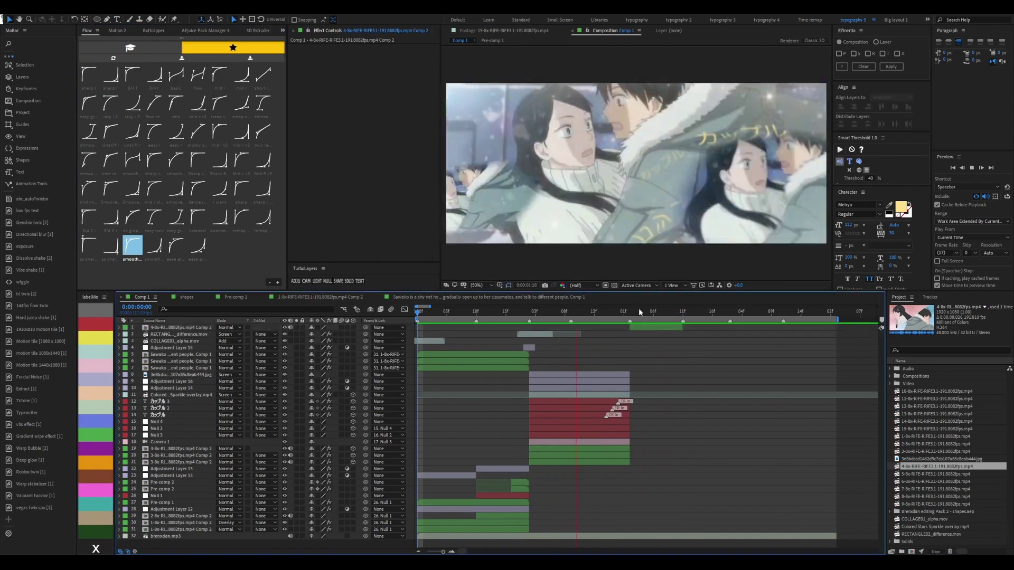
{"action": "left_click", "coordinate": [639, 310]}
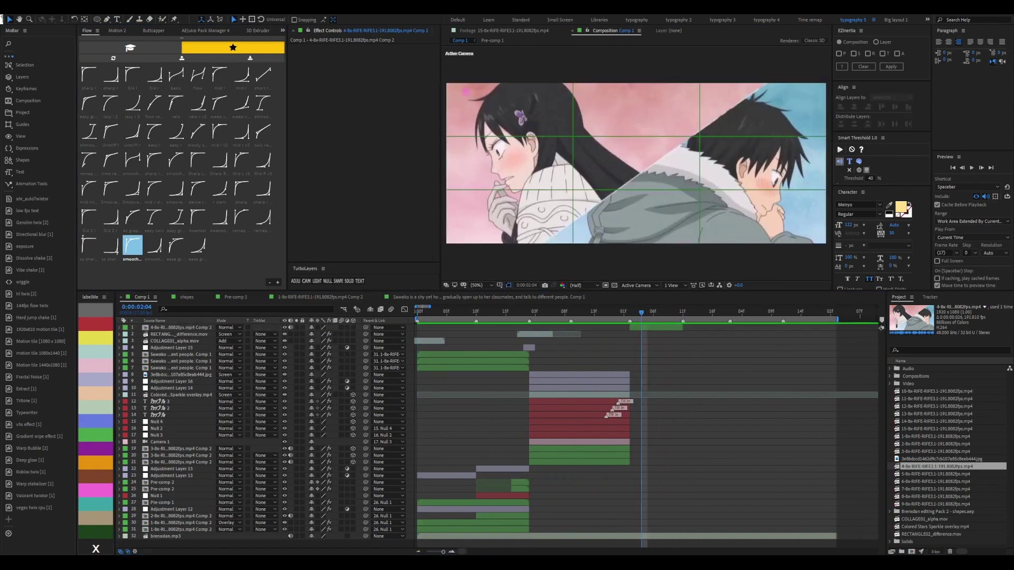
{"action": "key", "text": "space"}
{"action": "left_click", "coordinate": [630, 310]}
{"action": "left_click", "coordinate": [176, 245]}
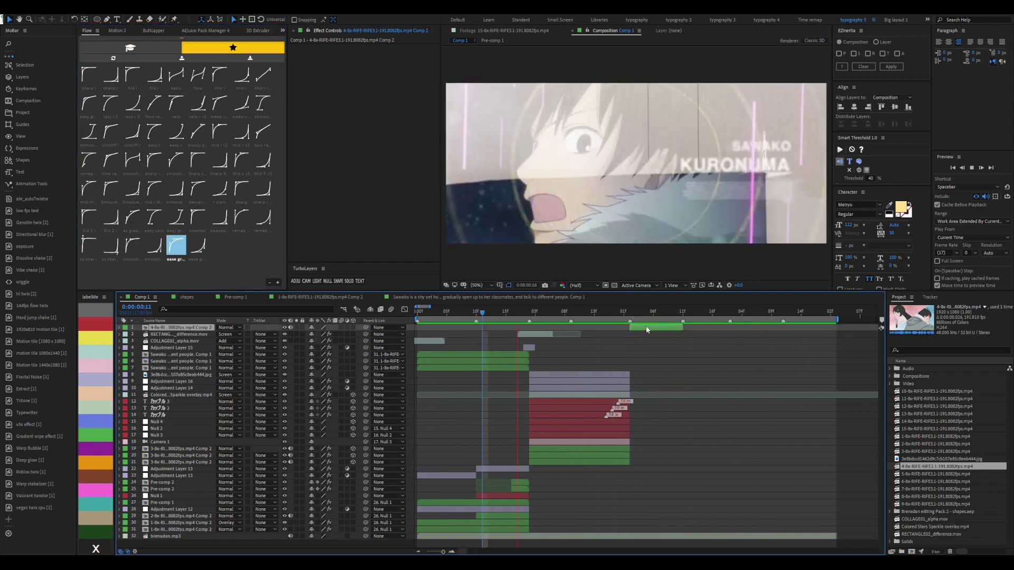
{"action": "key", "text": "space"}
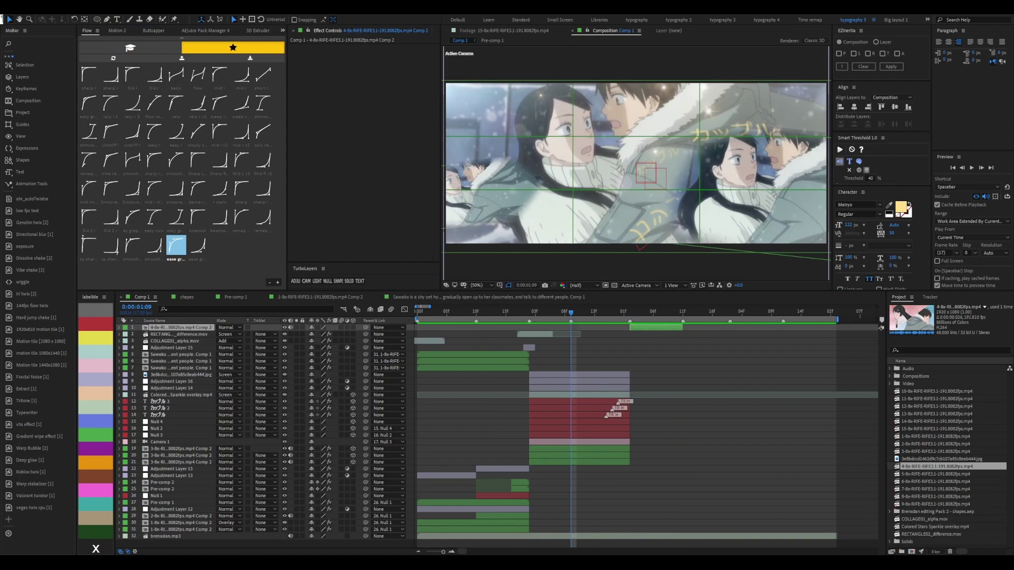
{"action": "left_click", "coordinate": [659, 312]}
{"action": "key", "text": "Delete"}
Stack the 5-8x, 6-8x, 7-8x and 8-8x clips into Comp 1, each starting slightly later
{"action": "left_click", "coordinate": [924, 474]}
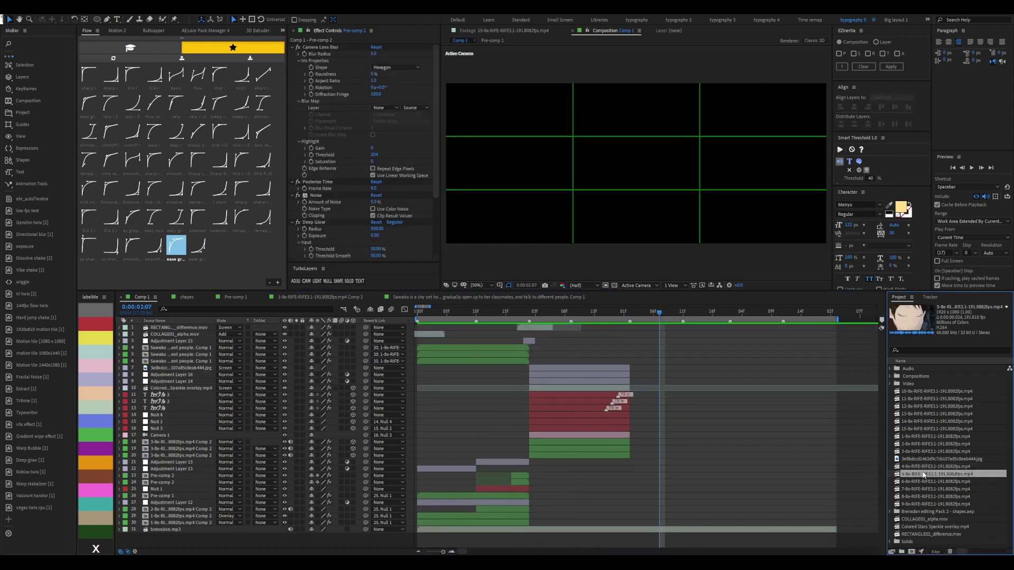
{"action": "left_click_drag", "start_coordinate": [924, 474], "coordinate": [635, 329]}
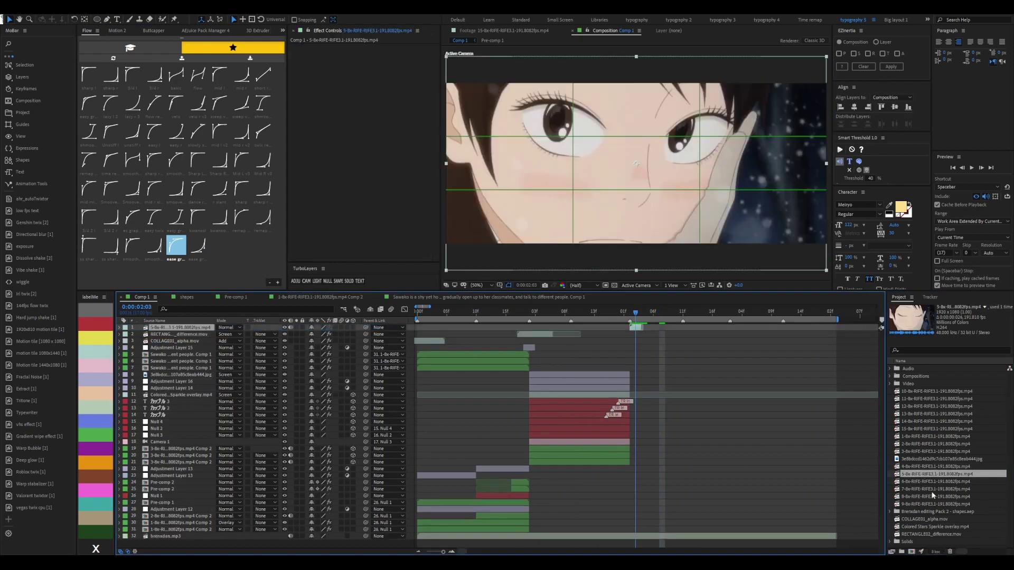
{"action": "left_click_drag", "start_coordinate": [933, 482], "coordinate": [690, 334]}
{"action": "left_click", "coordinate": [695, 312]}
{"action": "left_click_drag", "start_coordinate": [933, 489], "coordinate": [699, 312]}
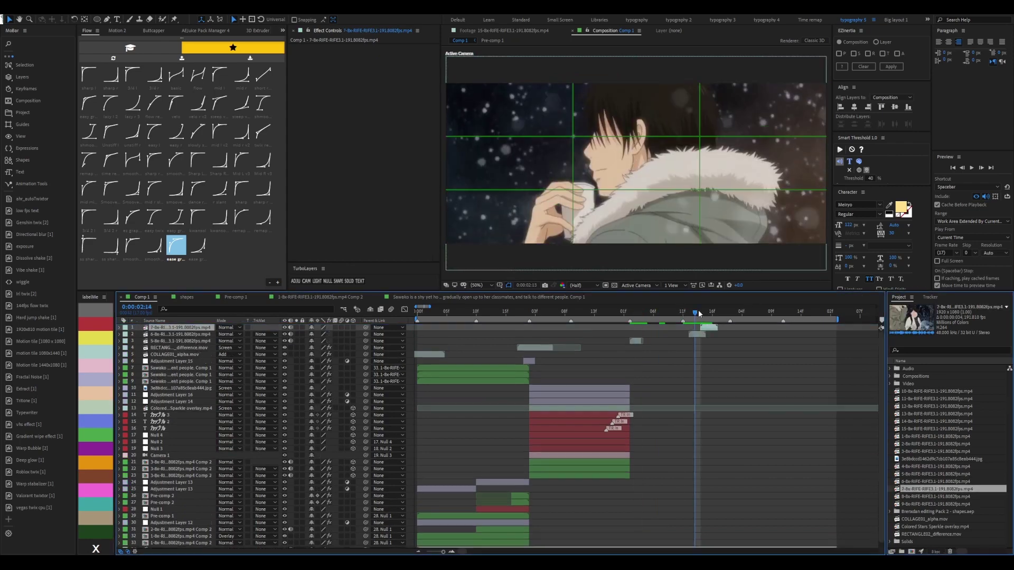
{"action": "left_click", "coordinate": [715, 311]}
{"action": "left_click_drag", "start_coordinate": [933, 497], "coordinate": [716, 328]}
{"action": "left_click", "coordinate": [731, 312]}
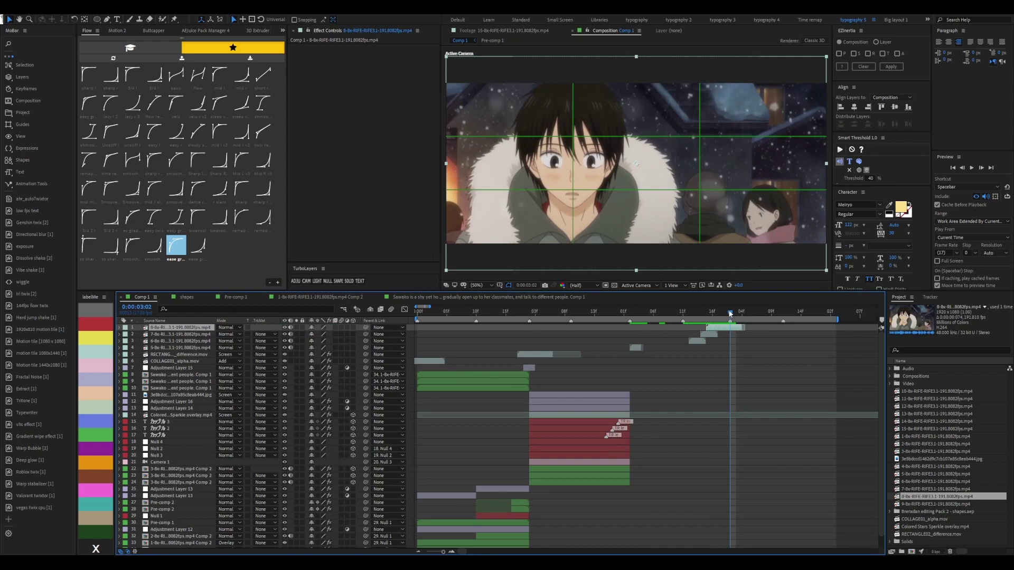
{"action": "left_click_drag", "start_coordinate": [730, 312], "coordinate": [712, 312]}
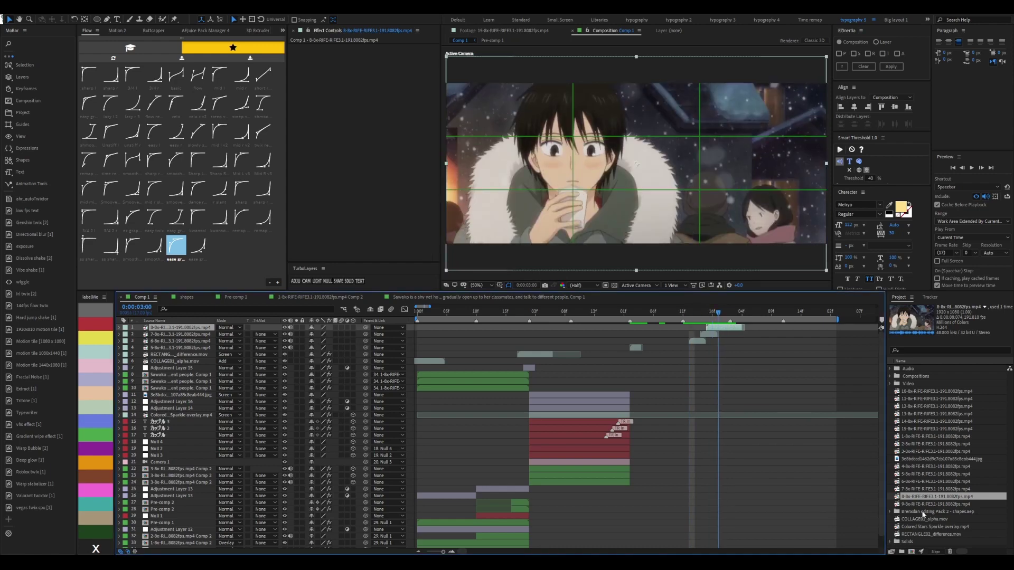
Add the 9-8x clip to the top of Comp 1 and delete extras near 0:00:03:02–0:00:03:06
{"action": "left_click_drag", "start_coordinate": [935, 504], "coordinate": [678, 324]}
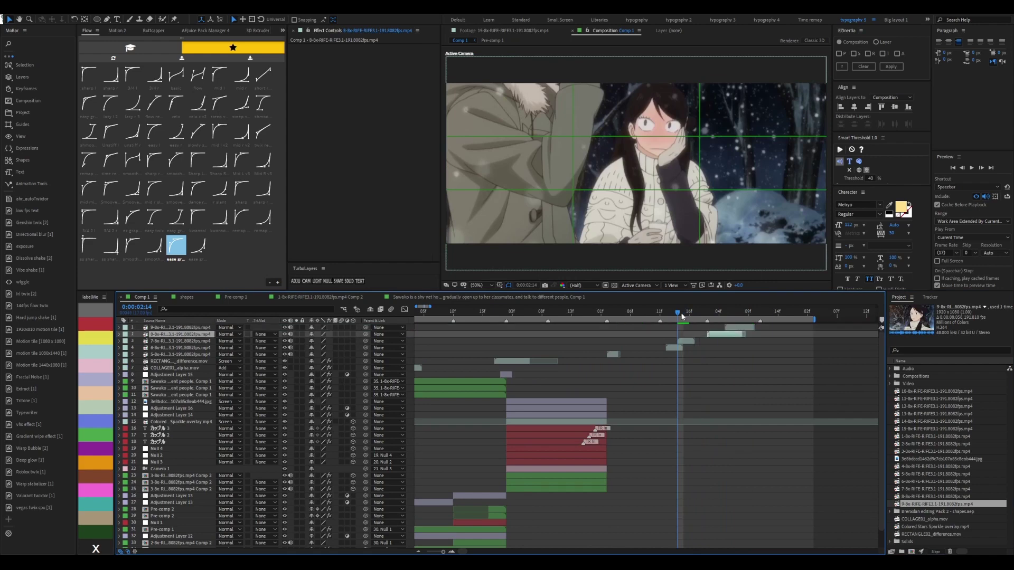
{"action": "left_click", "coordinate": [718, 313]}
{"action": "key", "text": "Delete"}
{"action": "left_click", "coordinate": [707, 312]}
{"action": "left_click", "coordinate": [731, 312]}
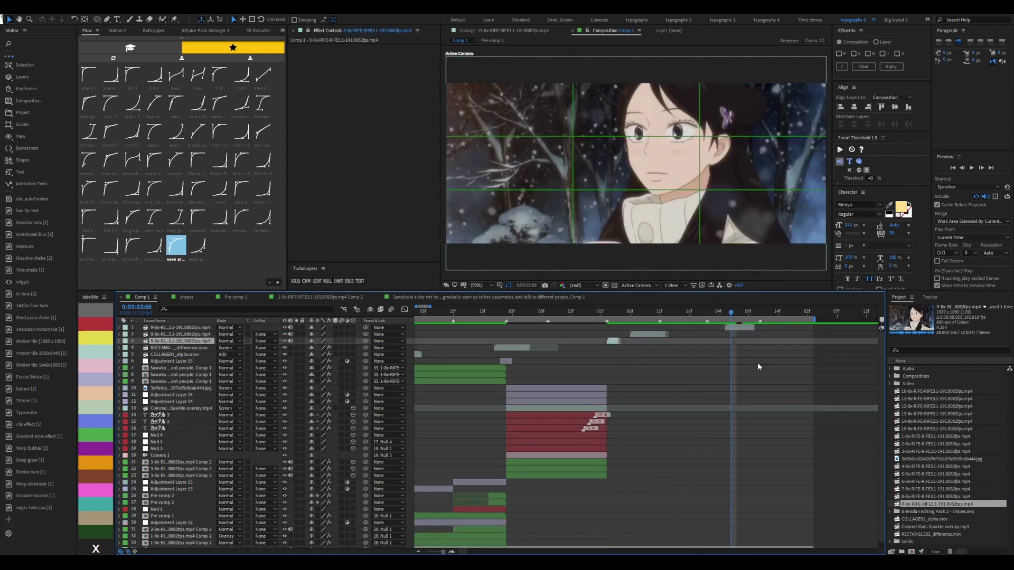
{"action": "key", "text": "Delete"}
{"action": "left_click", "coordinate": [917, 407]}
Preview the 15-8x clip, then align the 8-8x and 9-8x clips to start at 0:00:02:02
{"action": "double_click", "coordinate": [921, 429]}
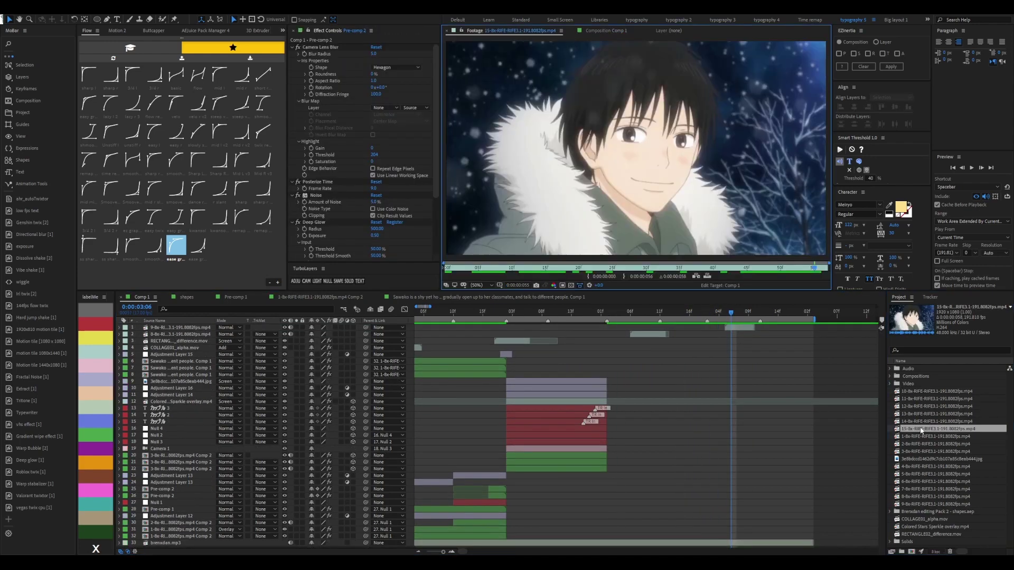
{"action": "left_click", "coordinate": [642, 312]}
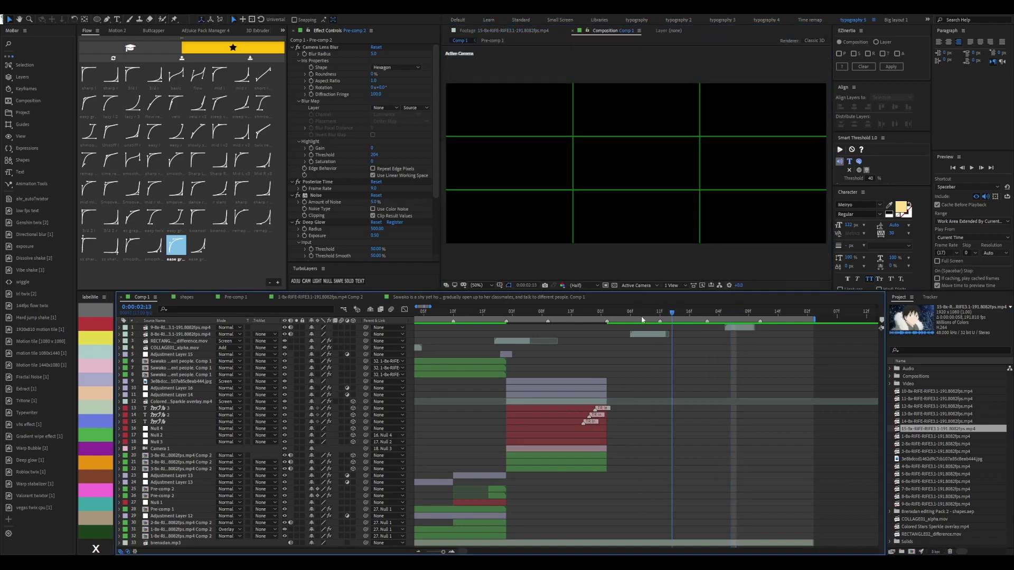
{"action": "left_click_drag", "start_coordinate": [649, 334], "coordinate": [627, 334]}
{"action": "key", "text": "ctrl+Up"}
{"action": "key", "text": "bracketleft"}
{"action": "key", "text": "Page_Down"}
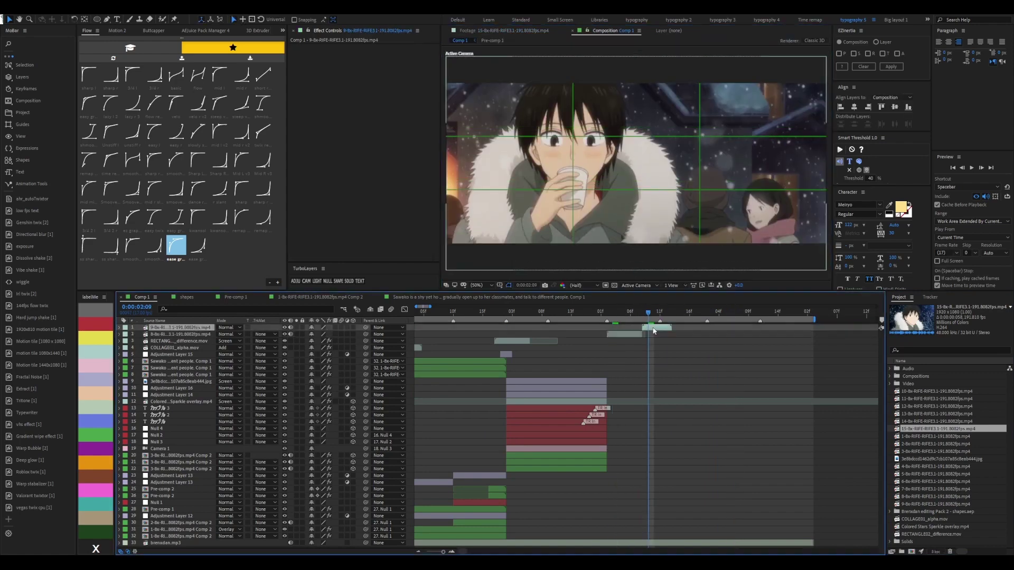
{"action": "key", "text": "j"}
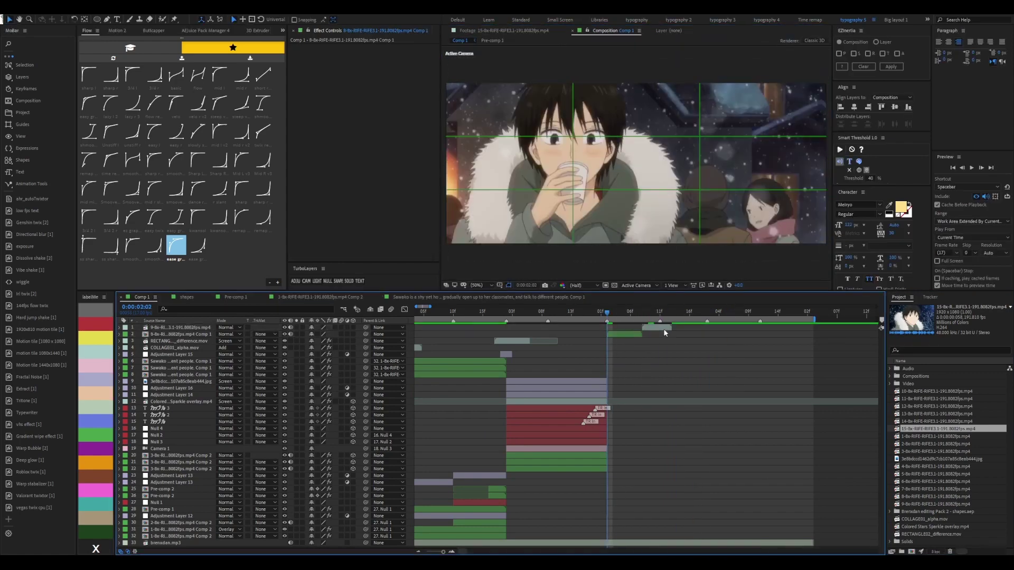
{"action": "key", "text": "bracketleft"}
Precompose both clips with time remapping and move their end keyframes to the current time
{"action": "key", "text": "ctrl+Down"}
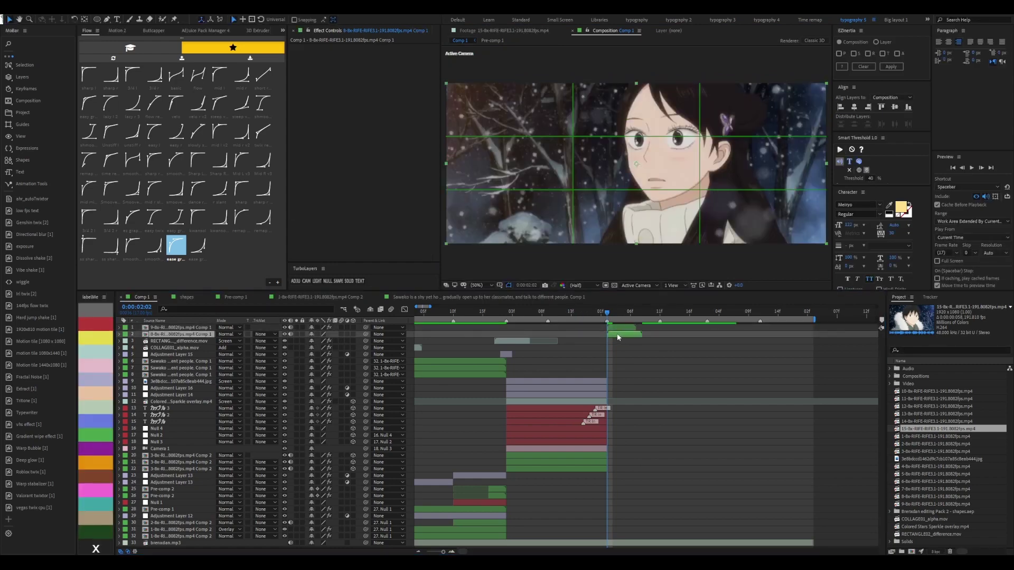
{"action": "key", "text": "ctrl+shift+c"}
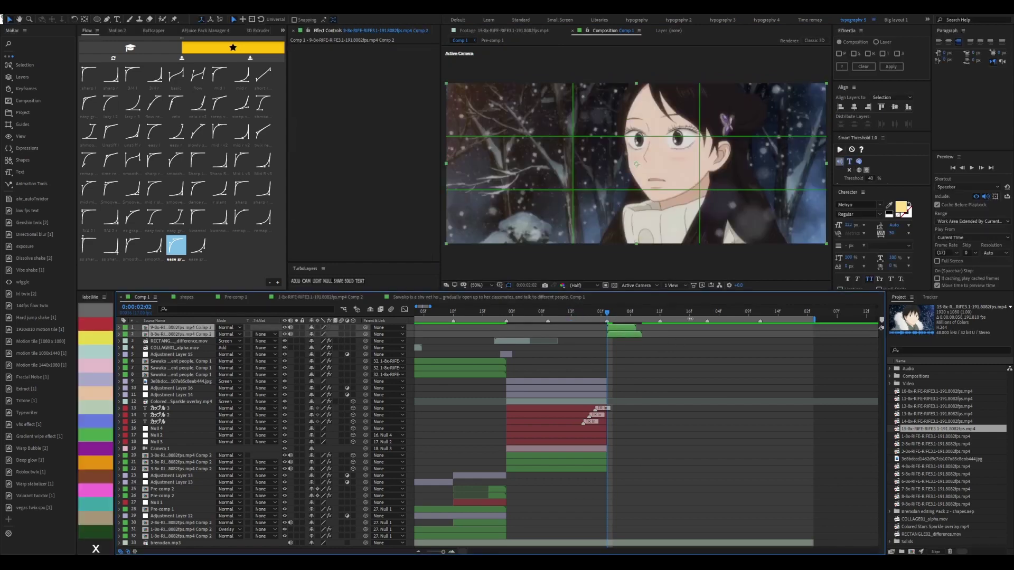
{"action": "left_click_drag", "start_coordinate": [643, 348], "coordinate": [701, 348]}
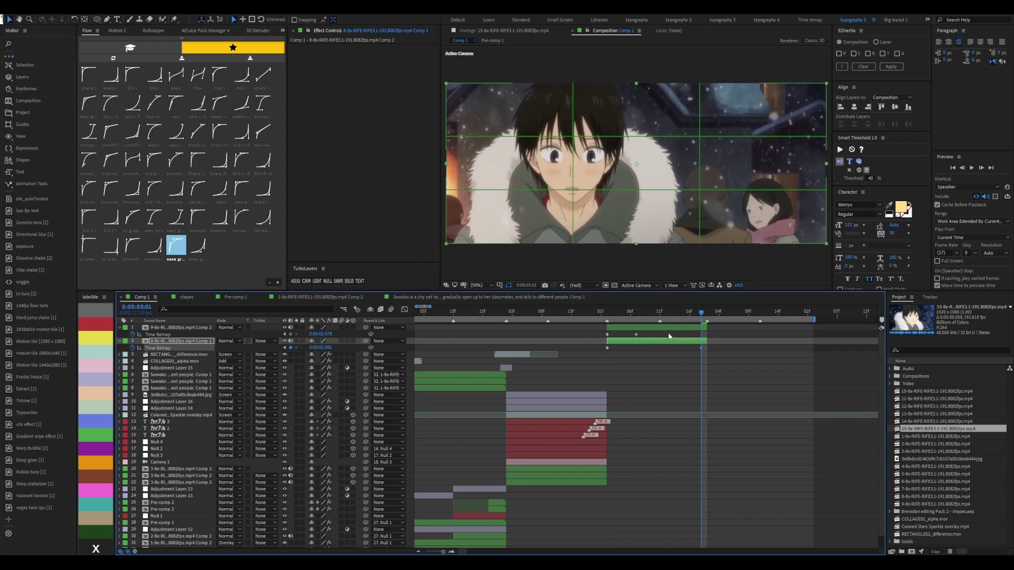
{"action": "left_click_drag", "start_coordinate": [636, 335], "coordinate": [701, 334]}
Apply Split Screen to the top clip with the Left Half preset
{"action": "left_click", "coordinate": [649, 328]}
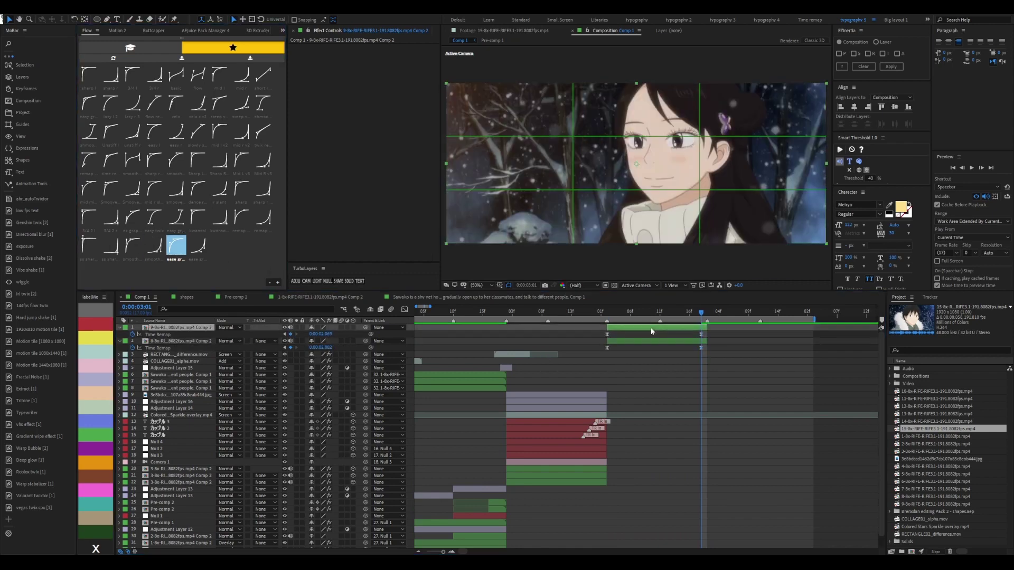
{"action": "key", "text": "ctrl+alt+shift+e"}
{"action": "left_click", "coordinate": [400, 72]}
{"action": "left_click", "coordinate": [402, 89]}
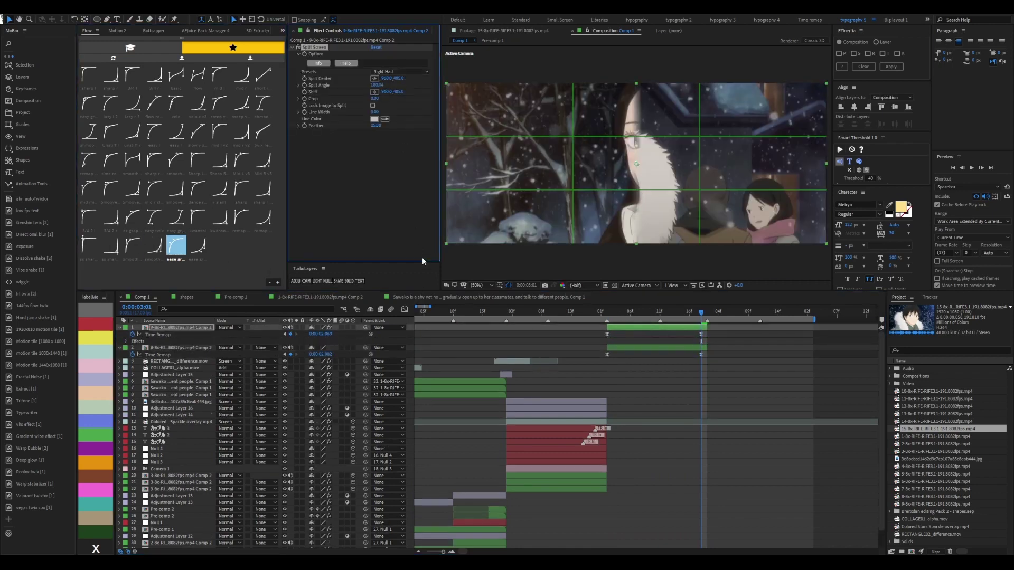
Set the split Feather to 100, angle to about 211 degrees, and shift it rightward
{"action": "left_click_drag", "start_coordinate": [376, 125], "coordinate": [424, 118]}
{"action": "left_click_drag", "start_coordinate": [378, 85], "coordinate": [395, 85]}
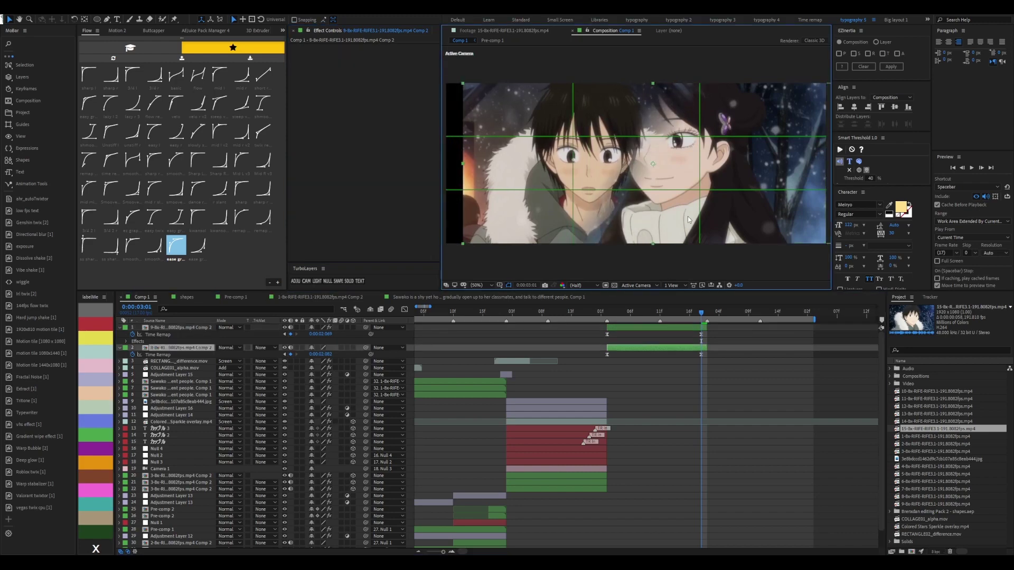
{"action": "mouse_move", "coordinate": [637, 164]}
{"action": "left_mouse_down"}
{"action": "mouse_move", "coordinate": [662, 164]}
{"action": "mouse_move", "coordinate": [627, 164]}
{"action": "left_mouse_up"}
Preview the side-by-side split shot, stopping at 0:00:02:12
{"action": "left_click", "coordinate": [700, 329]}
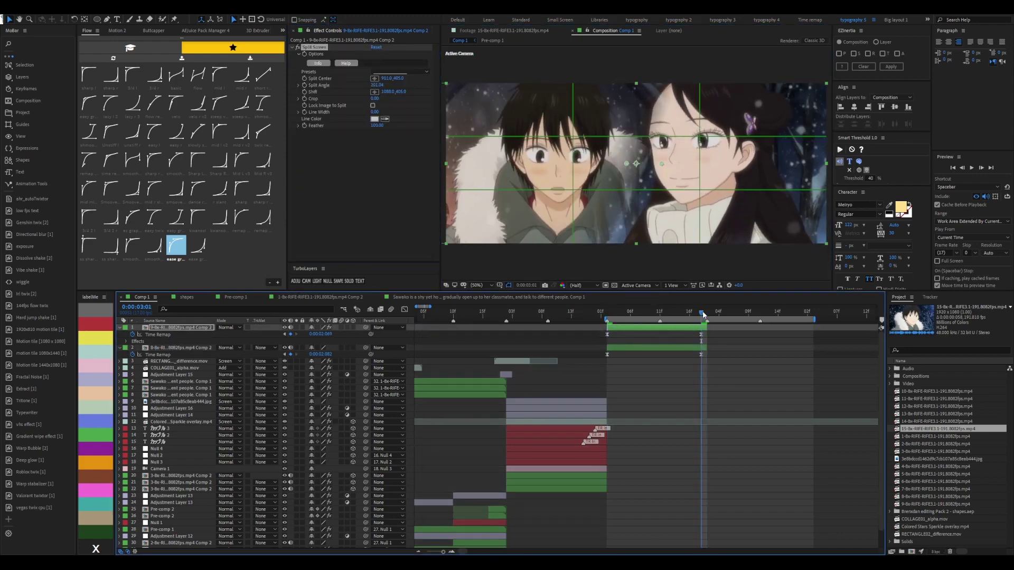
{"action": "key", "text": "space"}
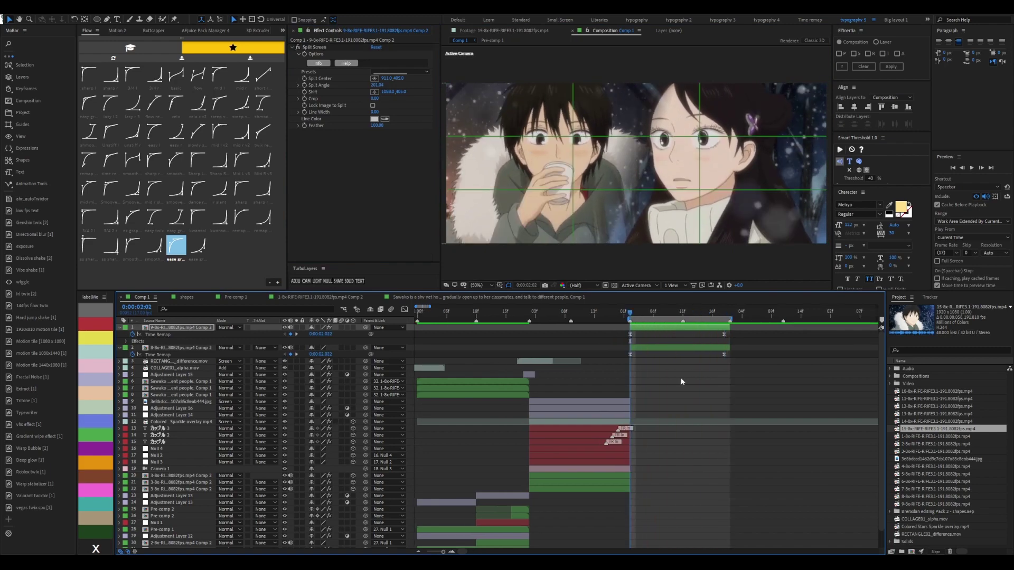
{"action": "left_click", "coordinate": [680, 378]}
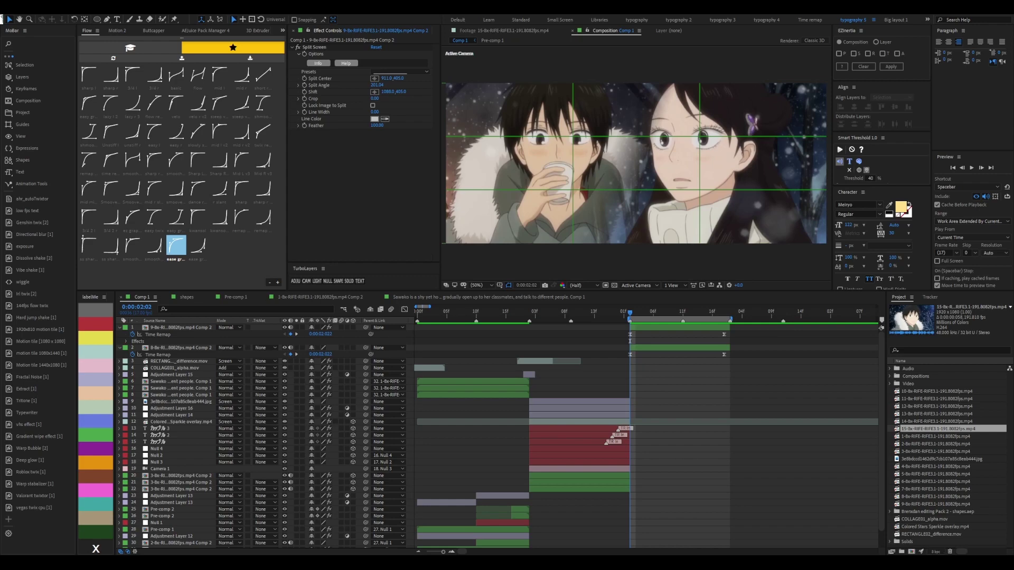
{"action": "key", "text": "space"}
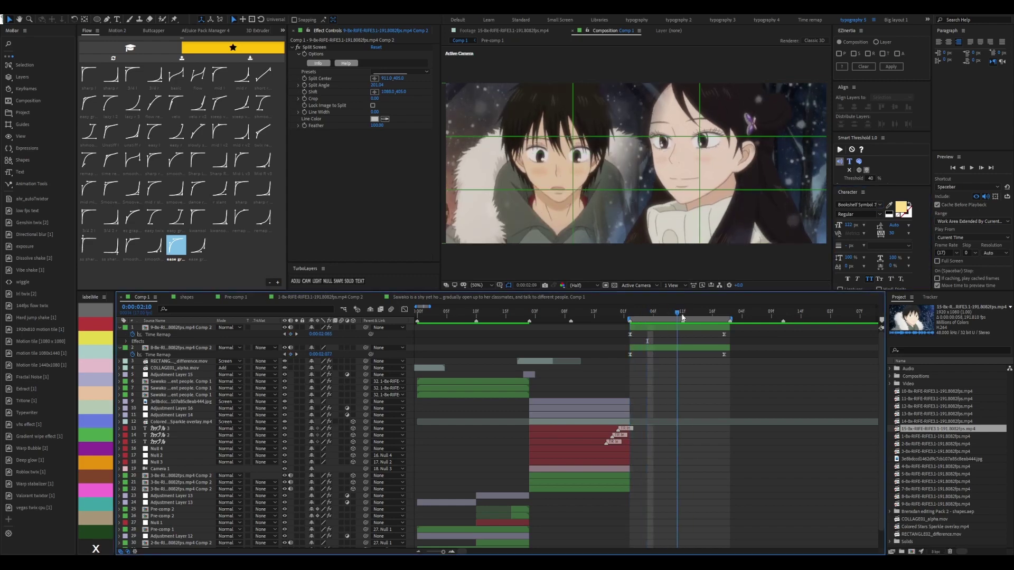
{"action": "key", "text": "space"}
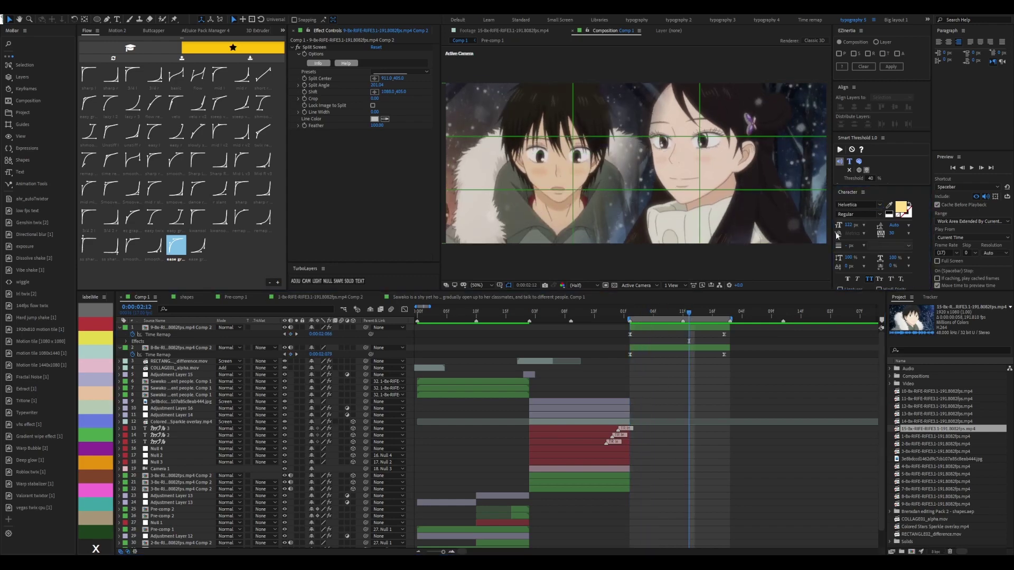
Add a 'HABANG BUHAY' title at 0:00:03:01, centre it in frame and shrink it
{"action": "left_click", "coordinate": [590, 182]}
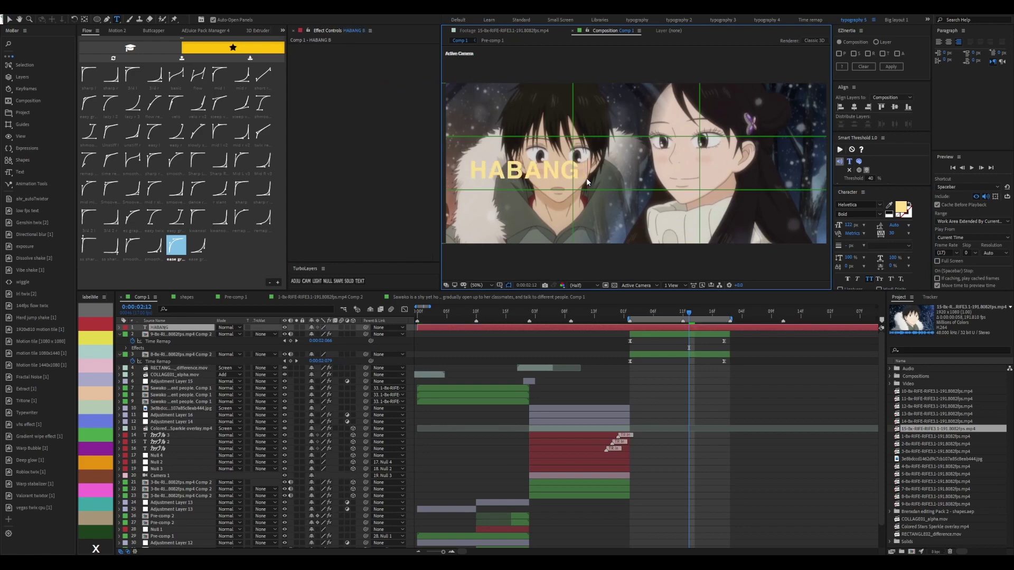
{"action": "left_click_drag", "start_coordinate": [631, 313], "coordinate": [719, 326]}
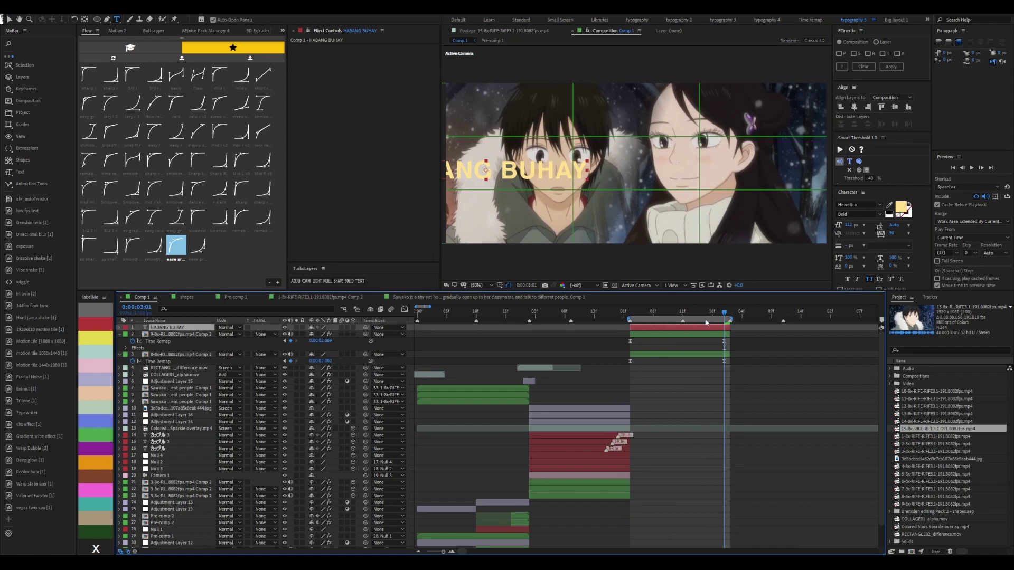
{"action": "key", "text": "v"}
{"action": "left_click_drag", "start_coordinate": [528, 171], "coordinate": [636, 175]}
{"action": "key", "text": "s"}
{"action": "left_click_drag", "start_coordinate": [320, 334], "coordinate": [325, 333]}
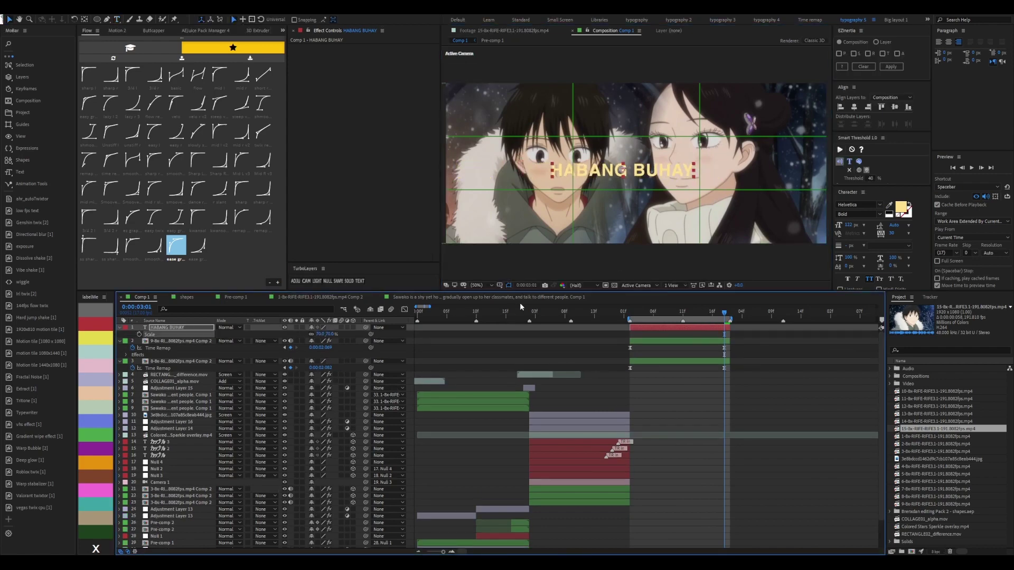
Nudge the split-screen layer's Shift sideways, then undo to remove the HABANG BUHAY title
{"action": "left_click", "coordinate": [683, 234]}
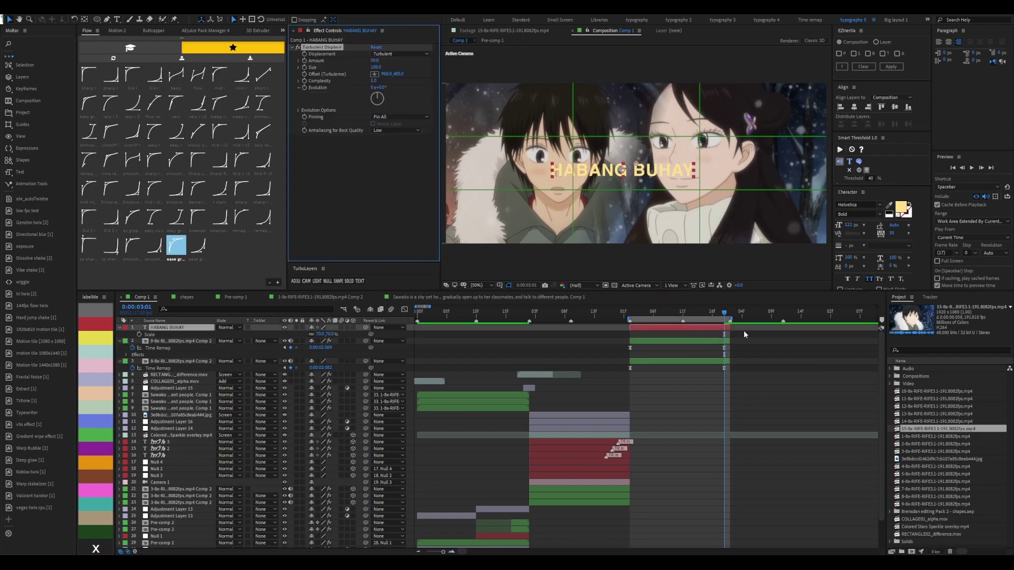
{"action": "left_click", "coordinate": [705, 364]}
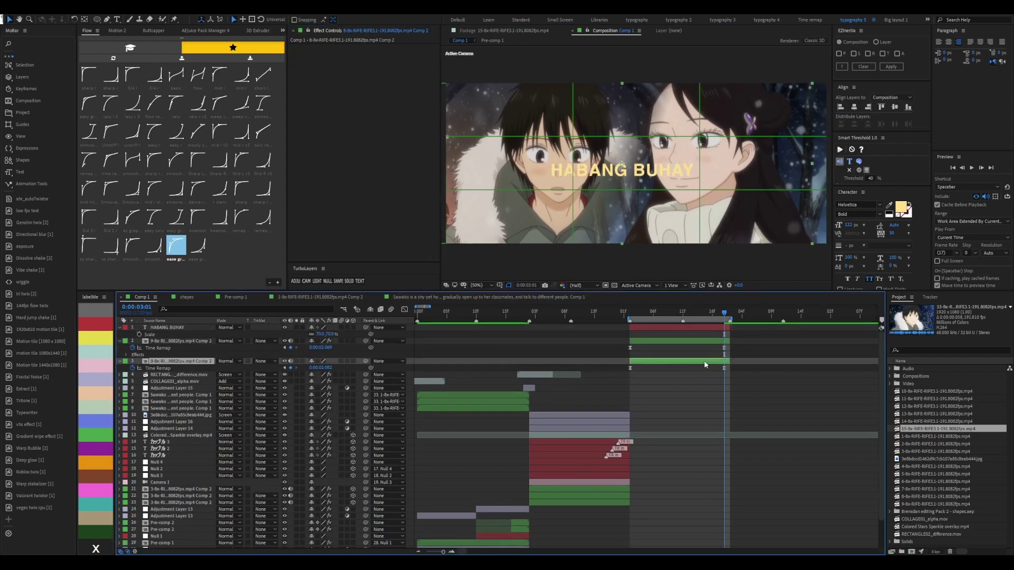
{"action": "left_click", "coordinate": [610, 205]}
{"action": "left_click_drag", "start_coordinate": [394, 92], "coordinate": [398, 91]}
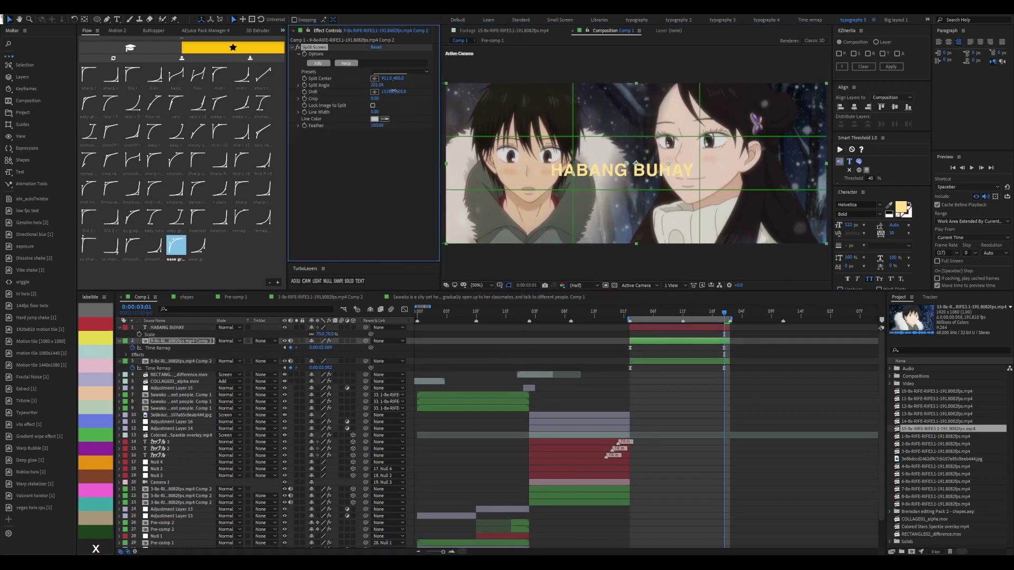
{"action": "left_click", "coordinate": [629, 210]}
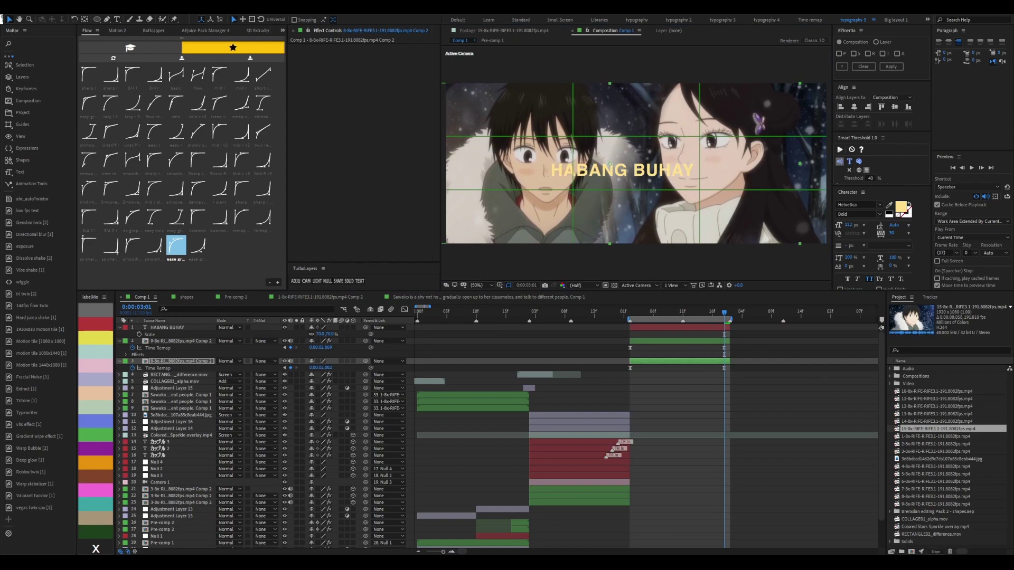
{"action": "key", "text": "i"}
{"action": "key", "text": "ctrl+z"}
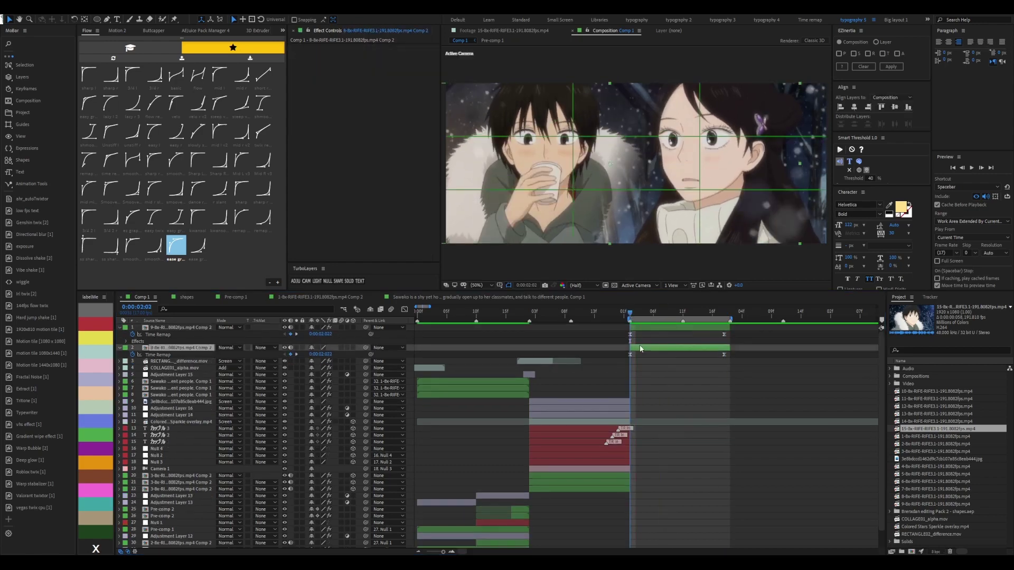
Add Motion Tile and the keyframed lens-blur transition to the second clip, blur radius 5
{"action": "key", "text": "ctrl+alt+shift+e"}
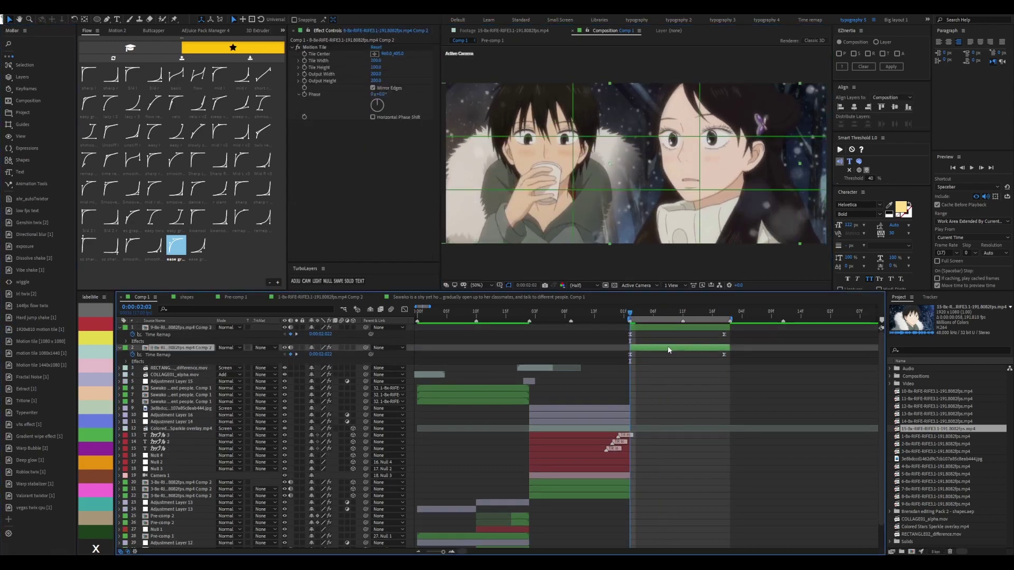
{"action": "left_click", "coordinate": [682, 313]}
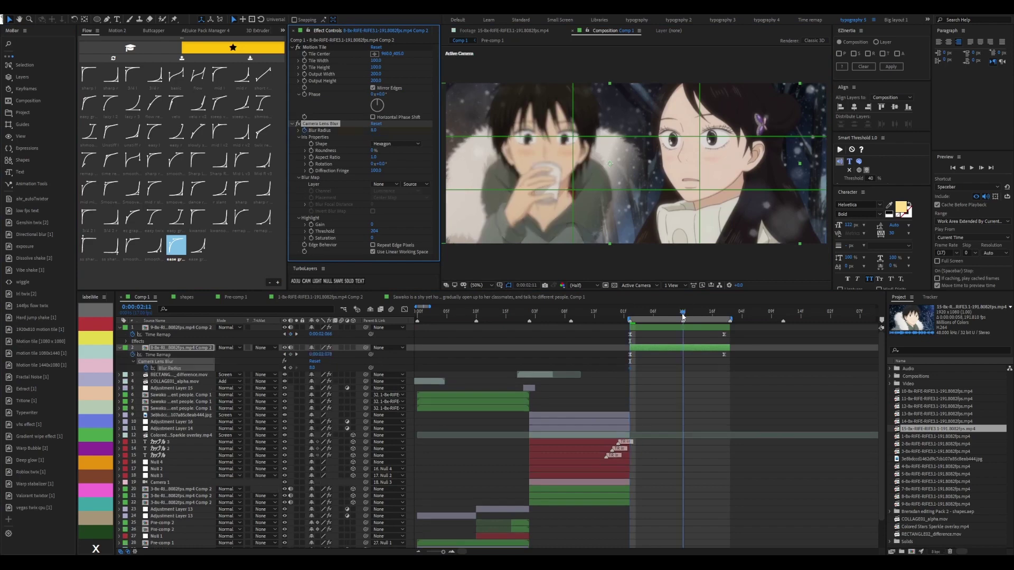
{"action": "left_click_drag", "start_coordinate": [683, 315], "coordinate": [724, 315]}
{"action": "left_click_drag", "start_coordinate": [375, 131], "coordinate": [374, 131]}
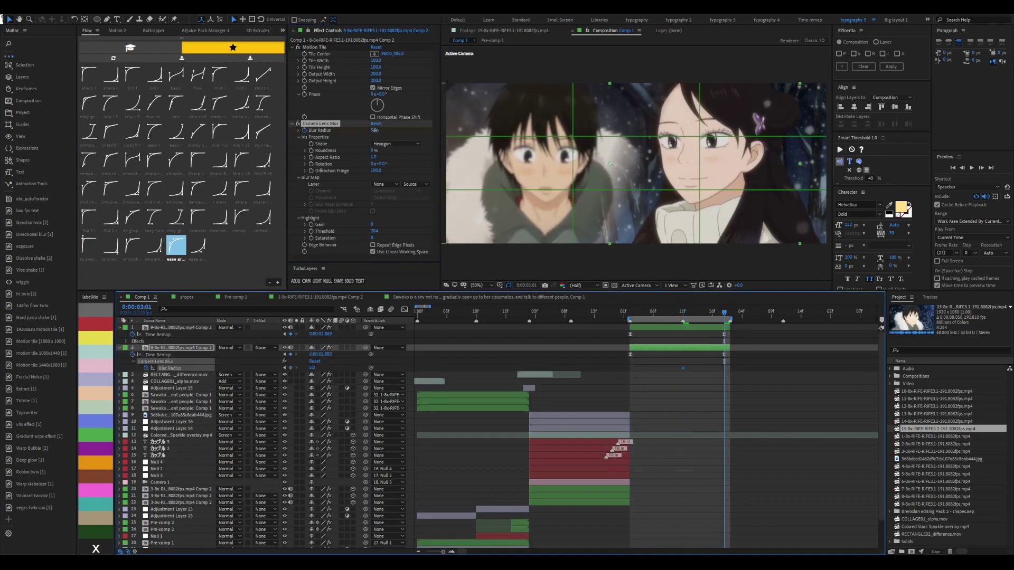
{"action": "key", "text": "u"}
{"action": "key", "text": "i"}
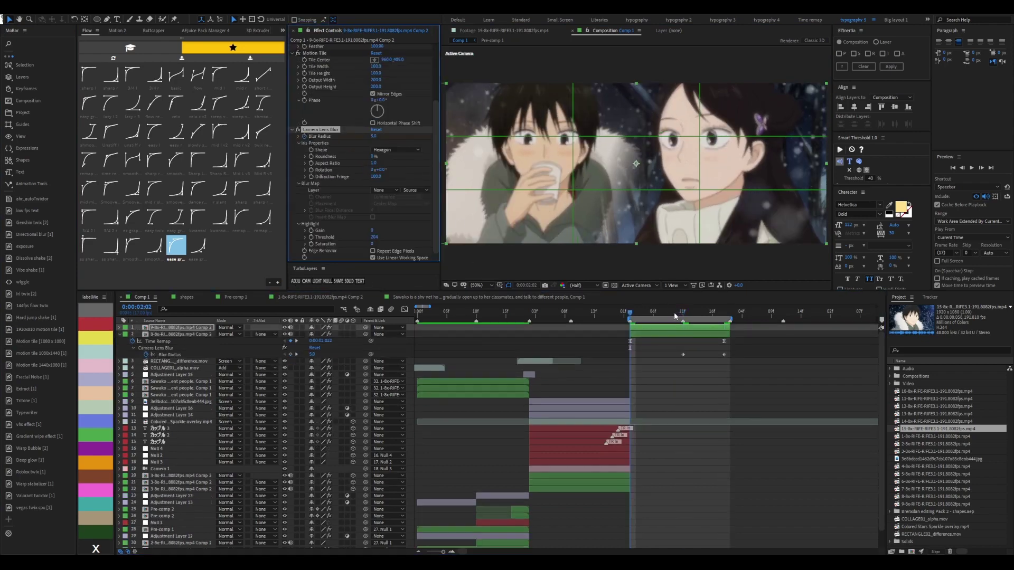
Ease the top clip's Blur Radius keyframes around 0:00:02:02–0:00:02:05
{"action": "left_click", "coordinate": [674, 313]}
{"action": "key", "text": "u"}
{"action": "key", "text": "i"}
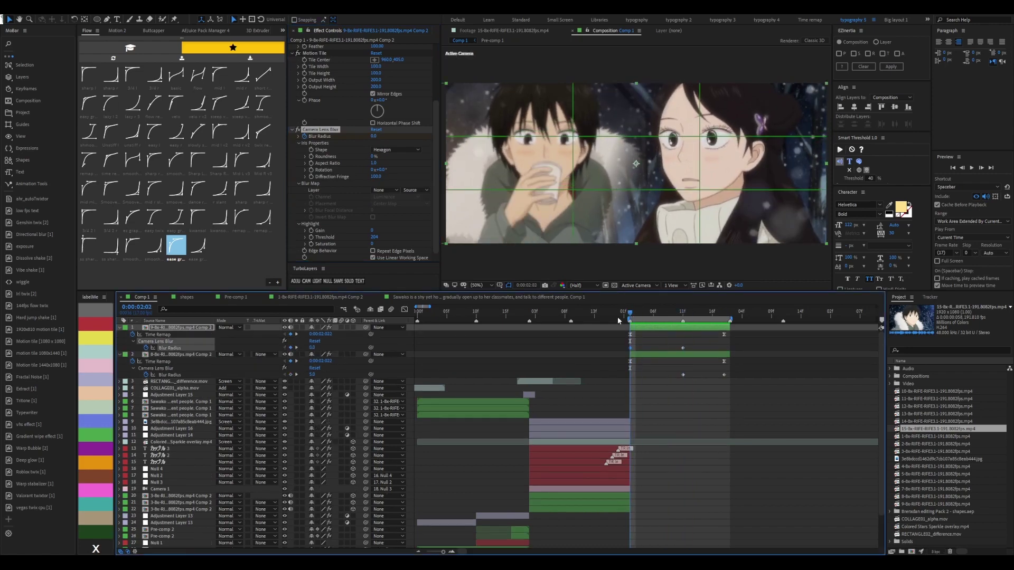
{"action": "left_click_drag", "start_coordinate": [641, 313], "coordinate": [711, 311]}
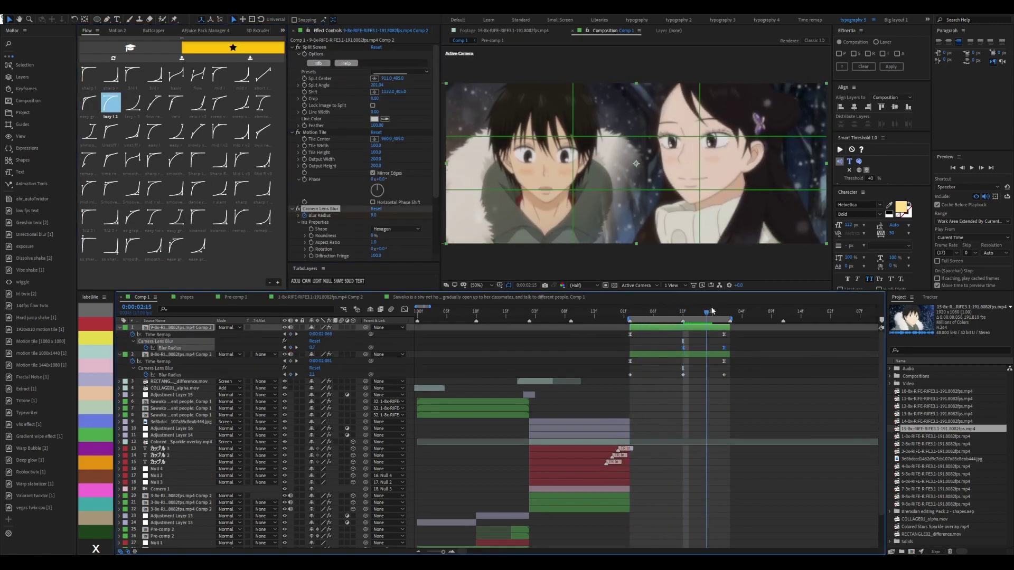
{"action": "left_click_drag", "start_coordinate": [736, 378], "coordinate": [624, 340]}
{"action": "key", "text": "F9"}
Select both layers' Blur Radius keyframes and delete the lens blur
{"action": "left_click", "coordinate": [630, 312]}
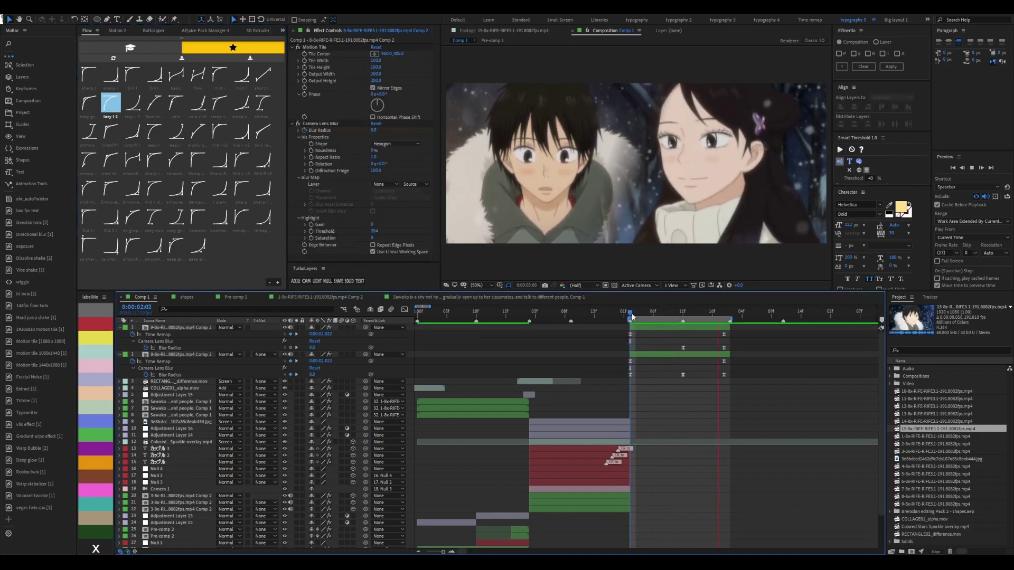
{"action": "mouse_move", "coordinate": [733, 381]}
{"action": "left_mouse_down"}
{"action": "mouse_move", "coordinate": [677, 369]}
{"action": "mouse_move", "coordinate": [731, 343]}
{"action": "left_mouse_up"}
{"action": "left_click", "coordinate": [264, 102]}
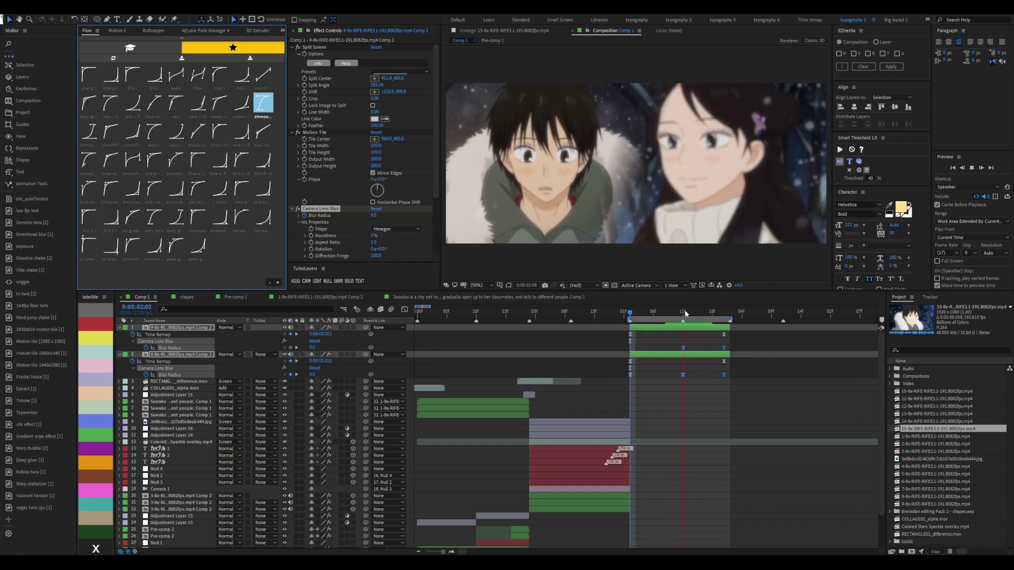
{"action": "key", "text": "Delete"}
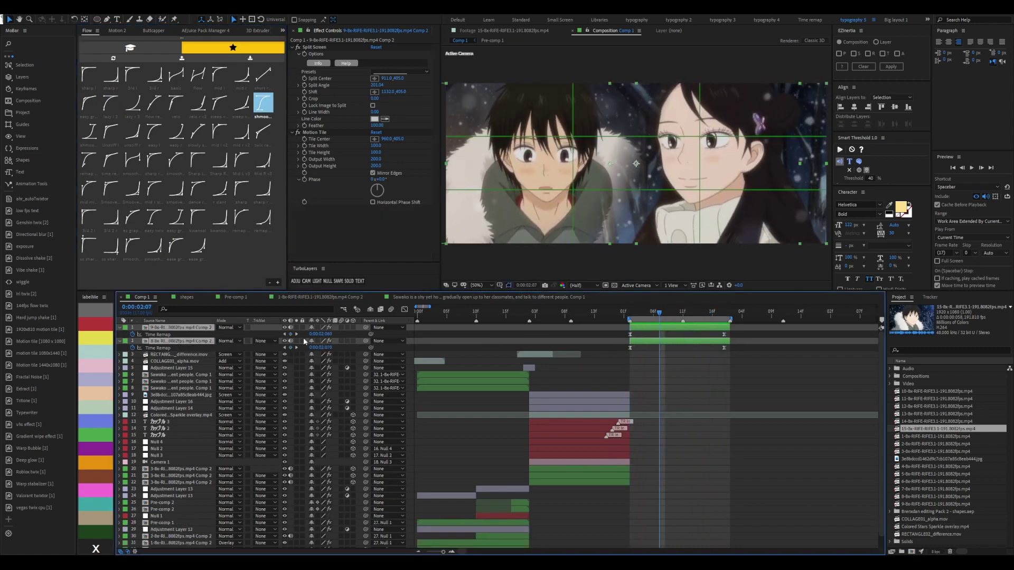
Apply the smooth easing curve, check Null 4's wiggle expression, and preview from the start
{"action": "left_click", "coordinate": [132, 246]}
{"action": "key", "text": "Home"}
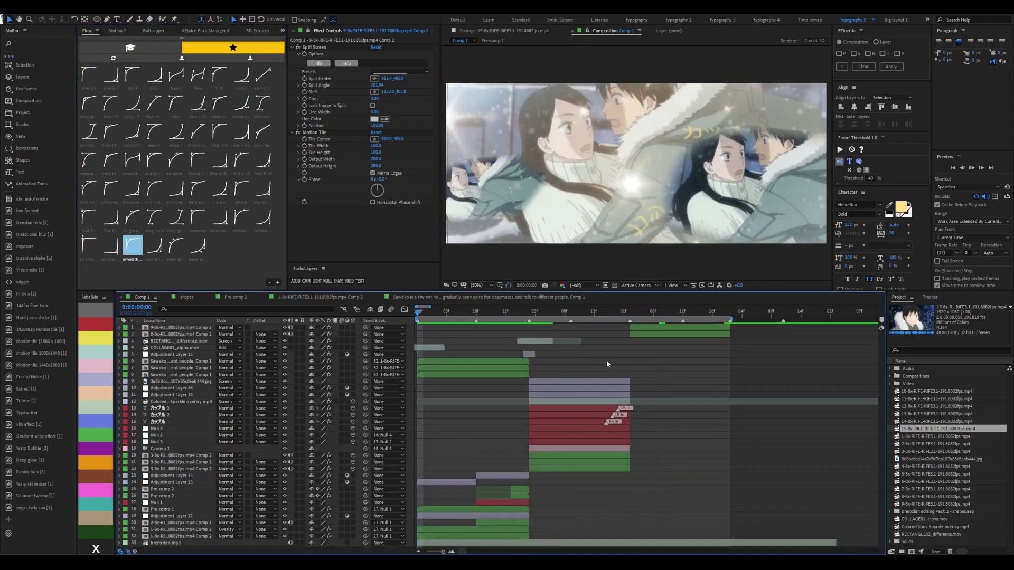
{"action": "left_click", "coordinate": [530, 313]}
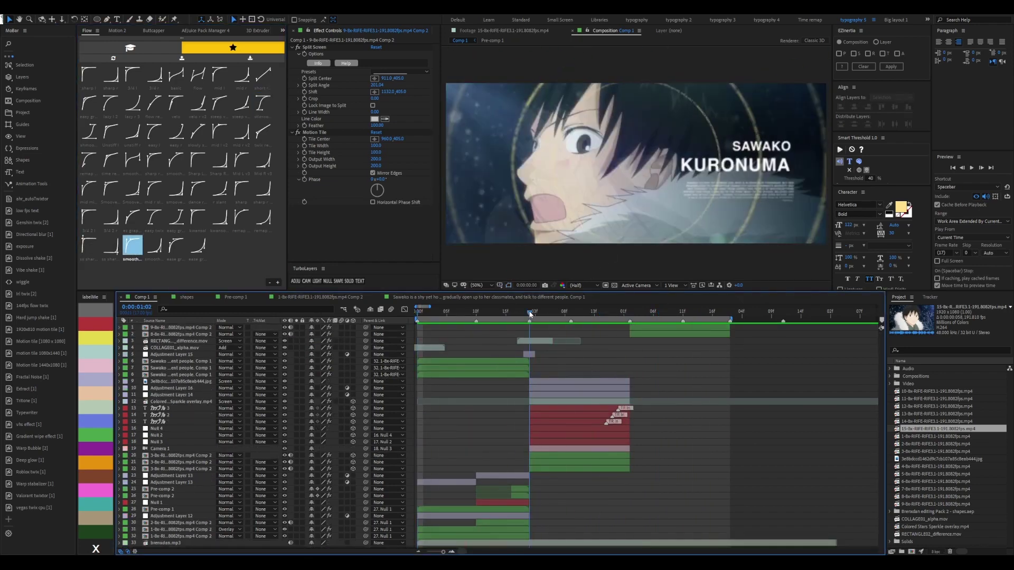
{"action": "left_click", "coordinate": [169, 430]}
{"action": "key", "text": "e"}
{"action": "key", "text": "e"}
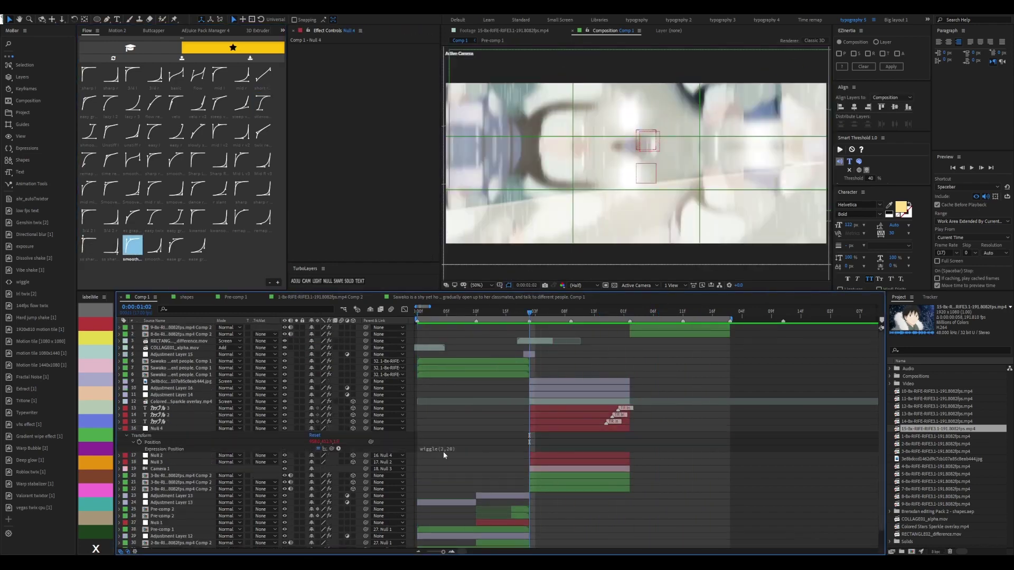
{"action": "key", "text": "ctrl+shift+a"}
{"action": "key", "text": "space"}
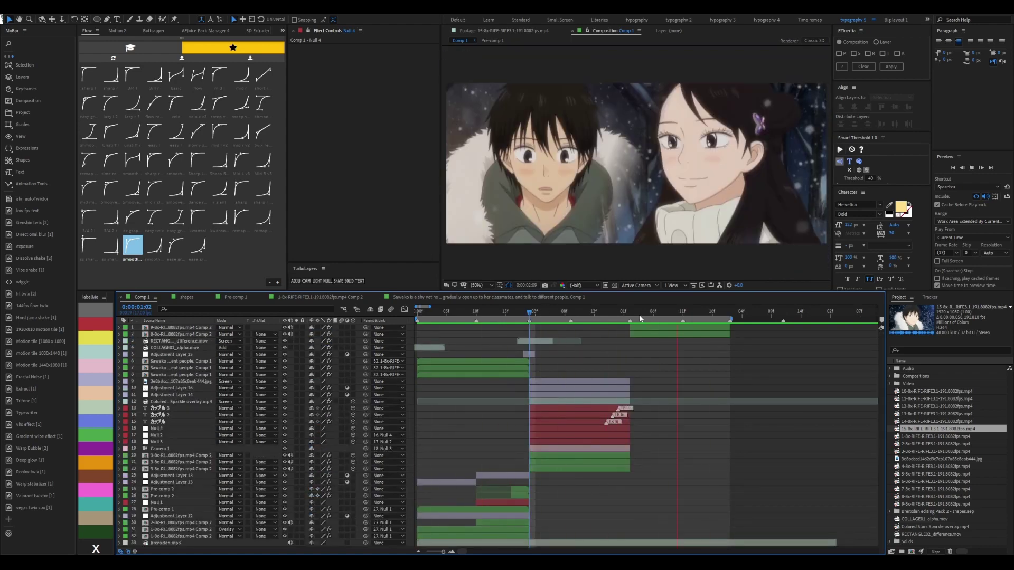
Offset both couple clips' Time Remap so the shot opens on the boy drinking, then preview
{"action": "key", "text": "space"}
{"action": "left_click", "coordinate": [175, 327]}
{"action": "left_click", "coordinate": [174, 334], "text": "shift"}
{"action": "key", "text": "ctrl+alt+t"}
{"action": "left_click_drag", "start_coordinate": [320, 349], "coordinate": [296, 348]}
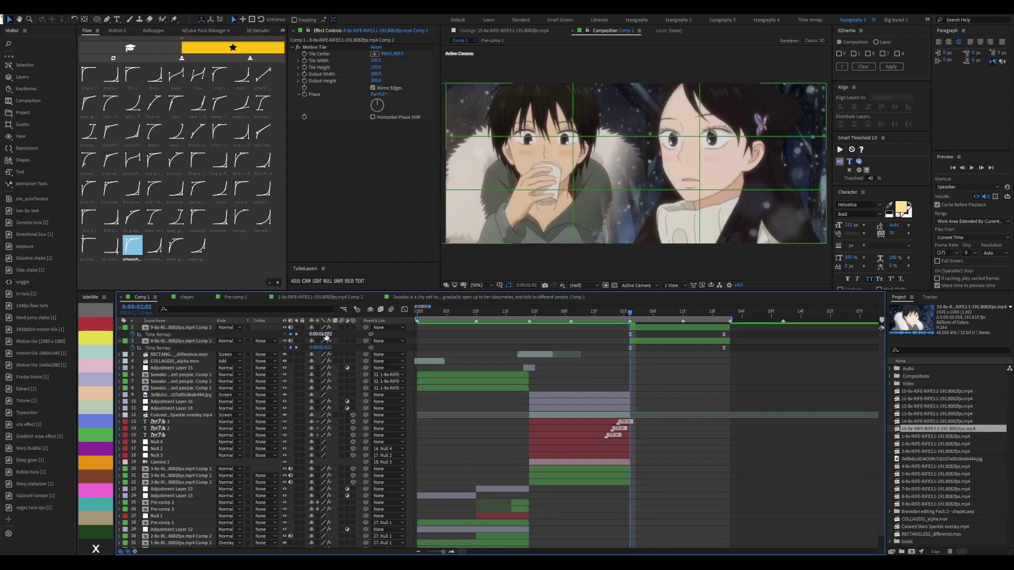
{"action": "left_click", "coordinate": [701, 368]}
{"action": "key", "text": "space"}
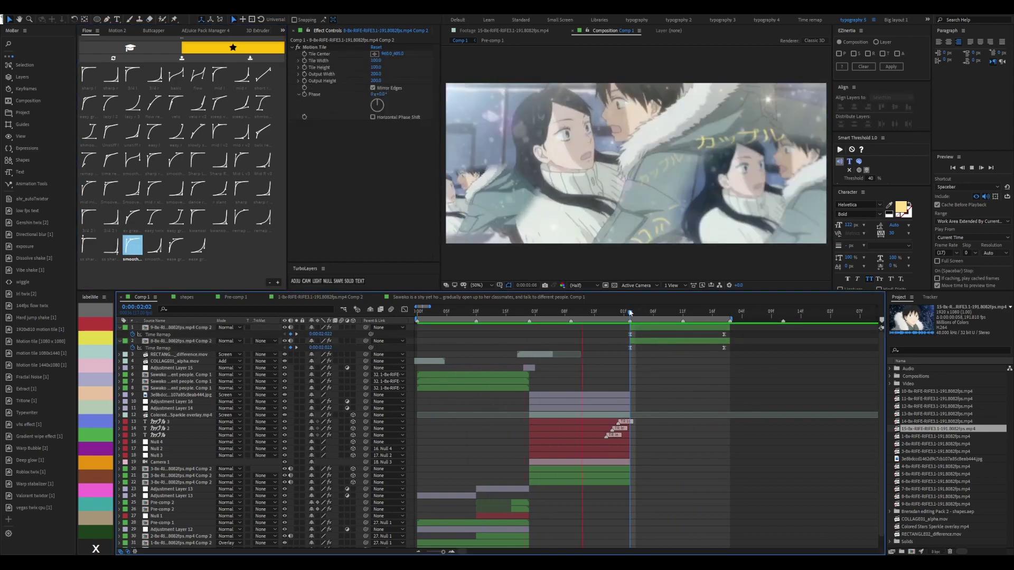
{"action": "key", "text": "space"}
Select both couple layers to open their Comp 2 precompositions
{"action": "key", "text": "ctrl+Down"}
{"action": "key", "text": "ctrl+shift+Down"}
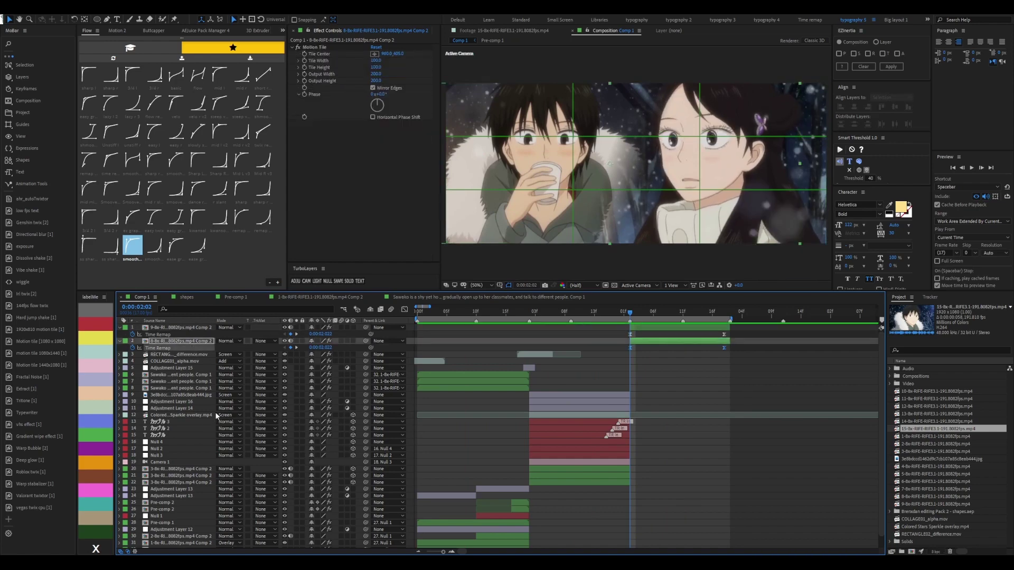
{"action": "left_click", "coordinate": [711, 313]}
Precompose the top couple clip, trim it to end at 0:00:03:01, and delete the second clip
{"action": "key", "text": "KP_Enter"}
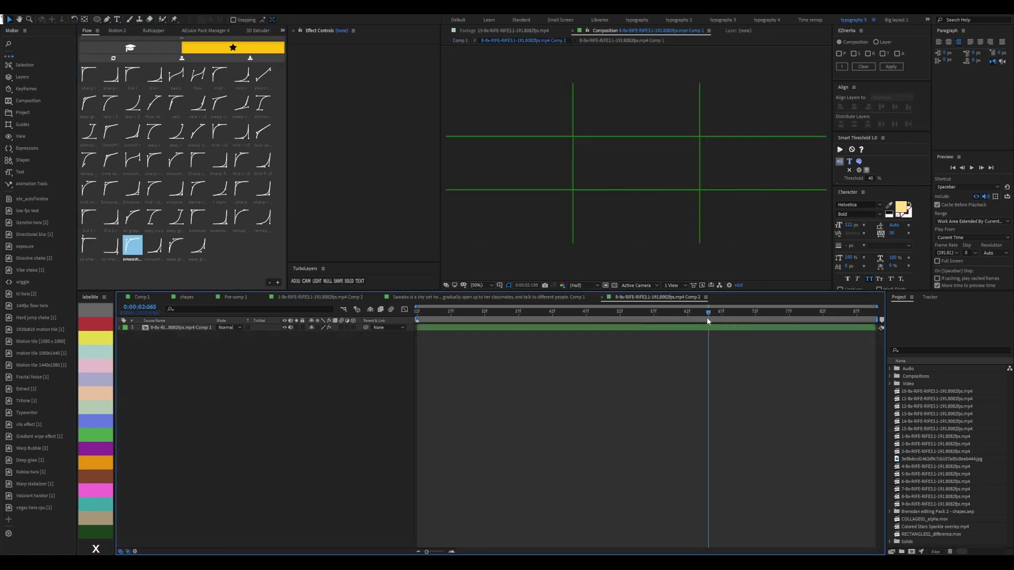
{"action": "key", "text": "shift+period"}
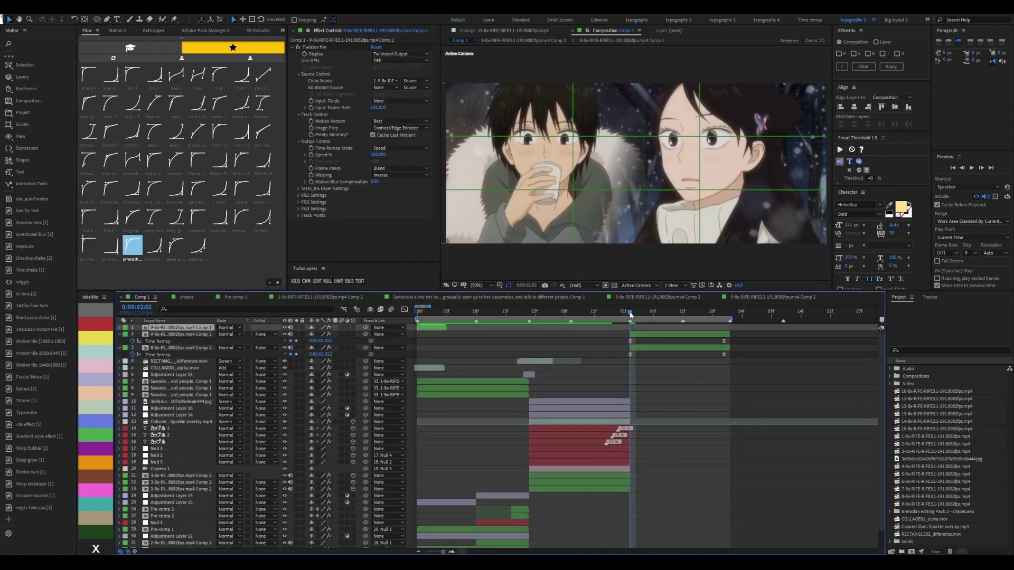
{"action": "key", "text": "u"}
{"action": "left_click", "coordinate": [721, 312]}
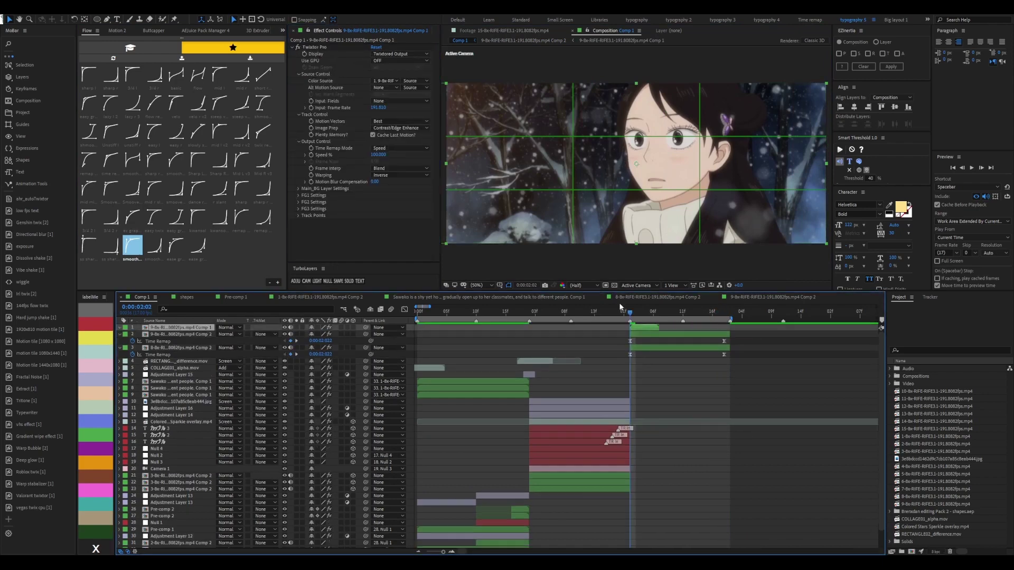
{"action": "key", "text": "ctrl+shift+c"}
{"action": "key", "text": "Return"}
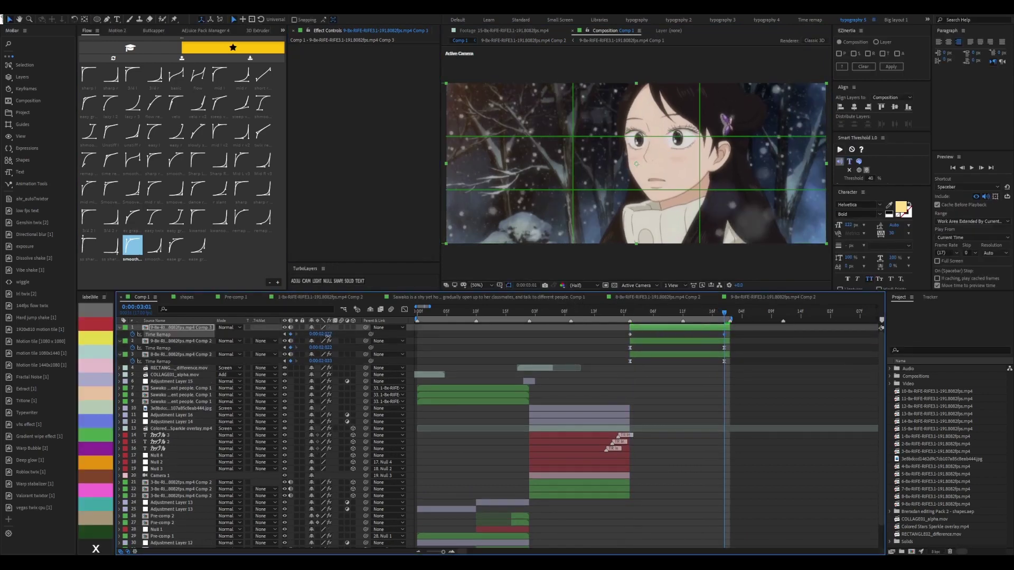
{"action": "key", "text": "Delete"}
Review the merged couple layer between 0:00:02:02 and 0:00:02:07
{"action": "left_click", "coordinate": [630, 315]}
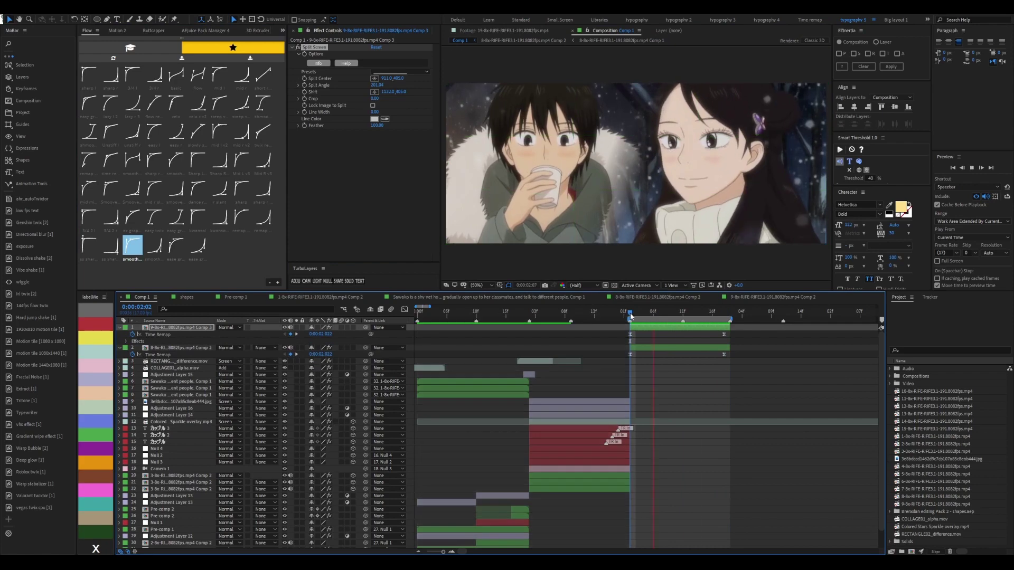
{"action": "left_click", "coordinate": [641, 311]}
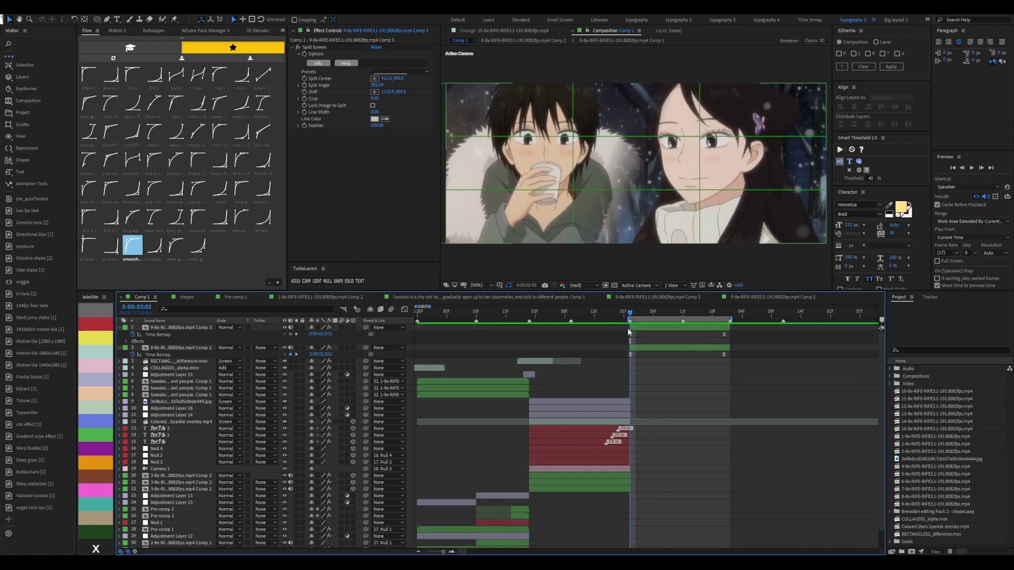
{"action": "left_click", "coordinate": [722, 328]}
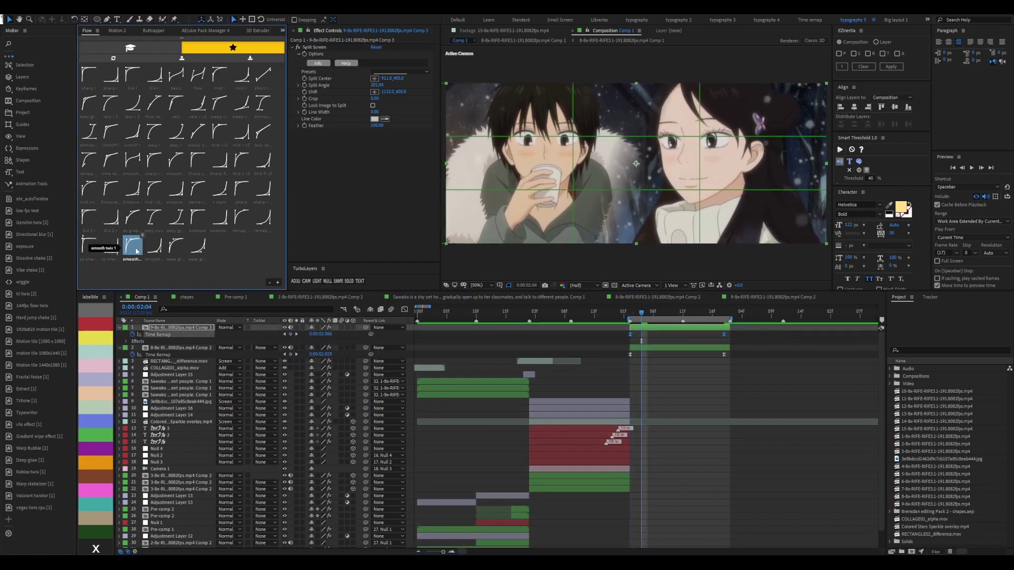
{"action": "left_click", "coordinate": [630, 313]}
{"action": "left_click_drag", "start_coordinate": [632, 313], "coordinate": [659, 312]}
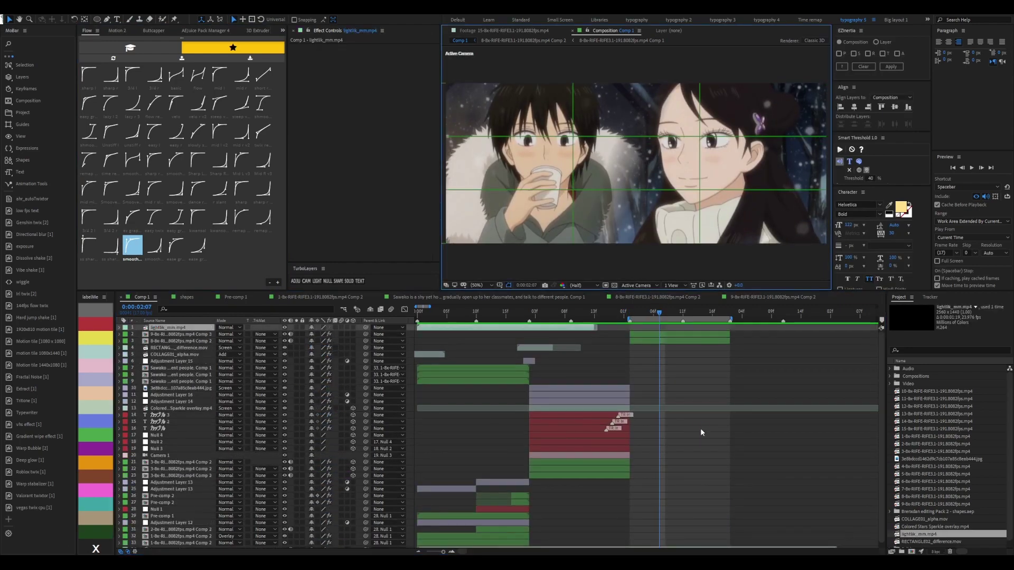
Align and duplicate the light leak, fade the copy to 0%, and tint it pink with Tritone in Screen mode
{"action": "left_click_drag", "start_coordinate": [440, 328], "coordinate": [635, 330]}
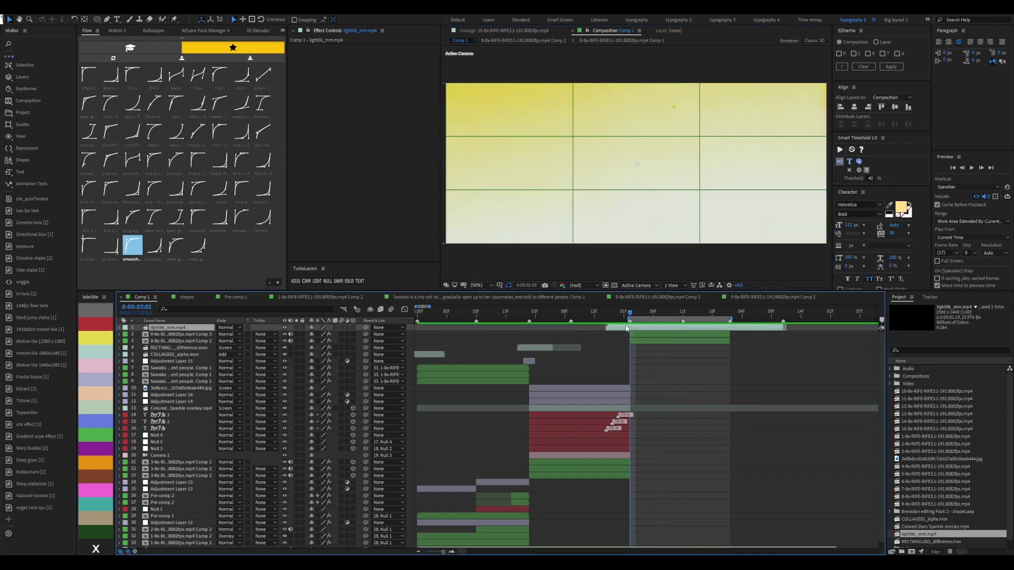
{"action": "key", "text": "Page_Down"}
{"action": "key", "text": "Page_Down"}
{"action": "key", "text": "Page_Down"}
{"action": "key", "text": "Page_Down"}
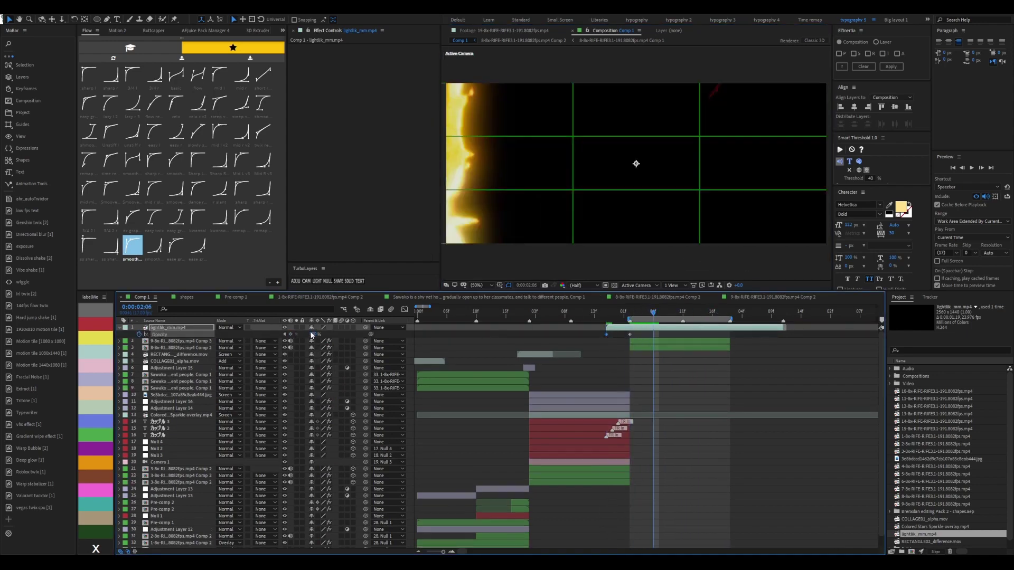
{"action": "key", "text": "ctrl+d"}
{"action": "left_click_drag", "start_coordinate": [312, 341], "coordinate": [285, 340]}
{"action": "left_click", "coordinate": [740, 311]}
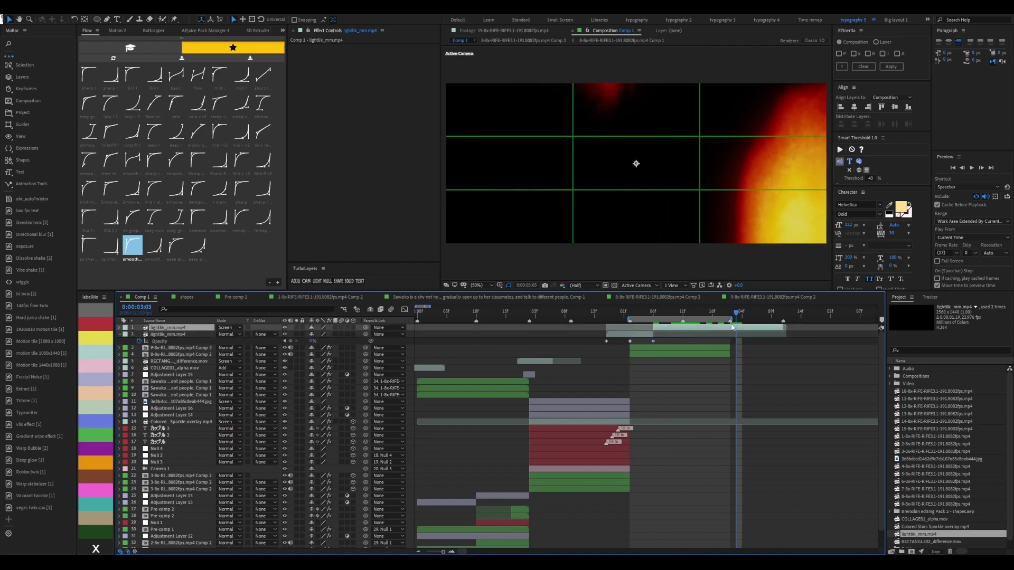
{"action": "left_click", "coordinate": [709, 316]}
{"action": "left_click", "coordinate": [22, 401]}
Try Lighter Color and Add blend modes on the light leaks, then delete both
{"action": "key", "text": "t"}
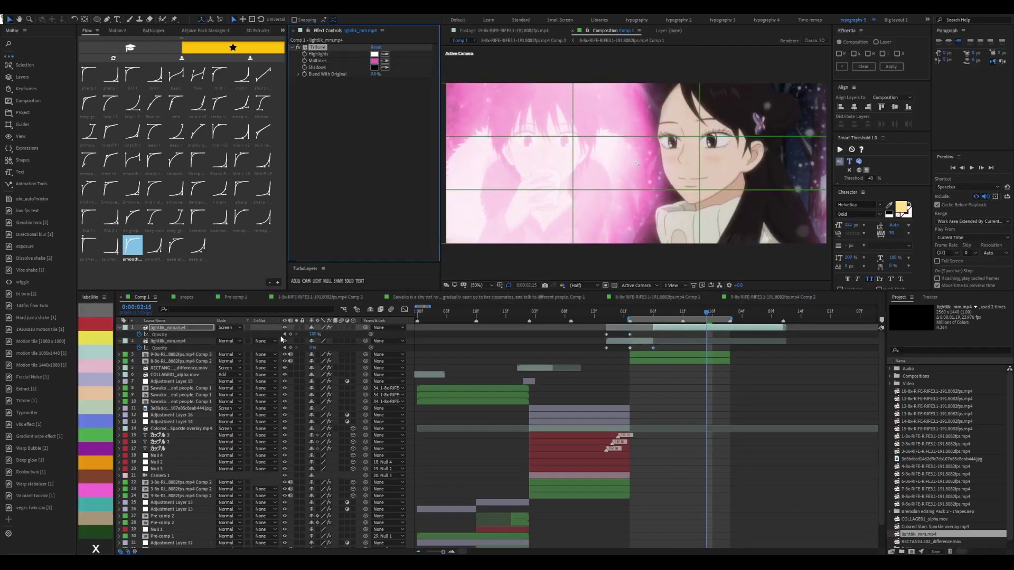
{"action": "key", "text": "shift+equal"}
{"action": "key", "text": "shift+equal"}
{"action": "key", "text": "shift+equal"}
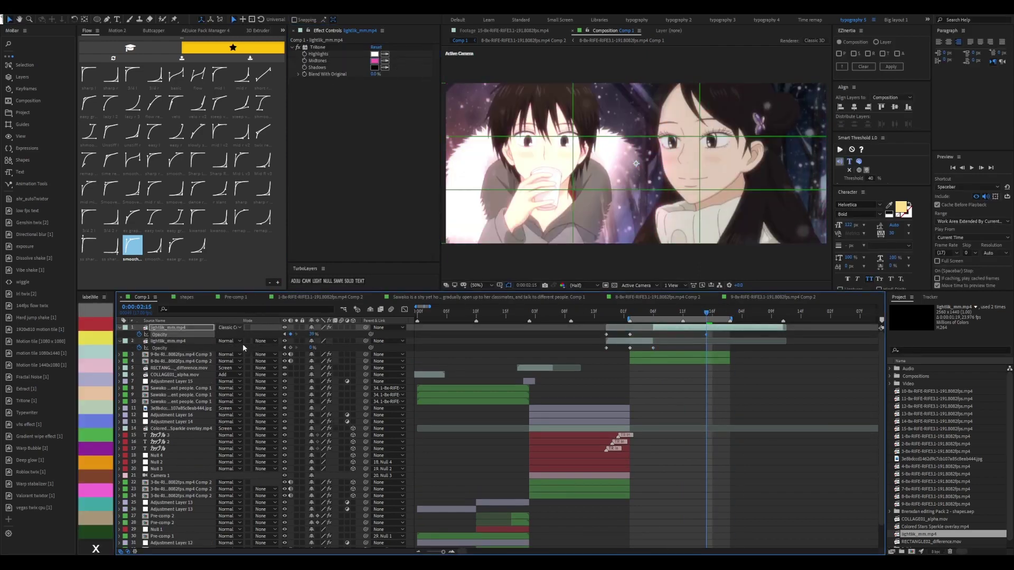
{"action": "key", "text": "shift+equal"}
{"action": "left_click", "coordinate": [700, 320]}
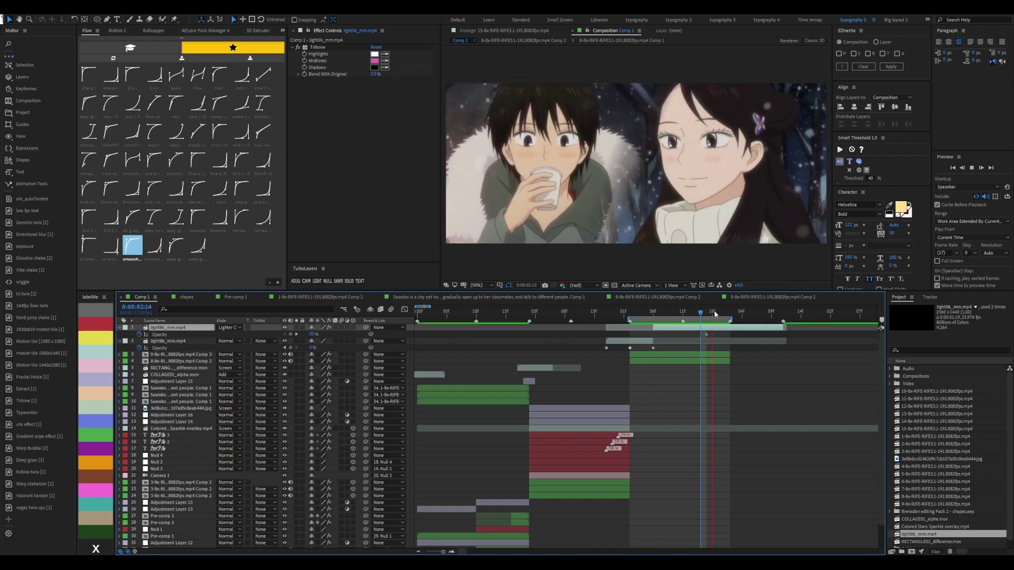
{"action": "left_click", "coordinate": [532, 334]}
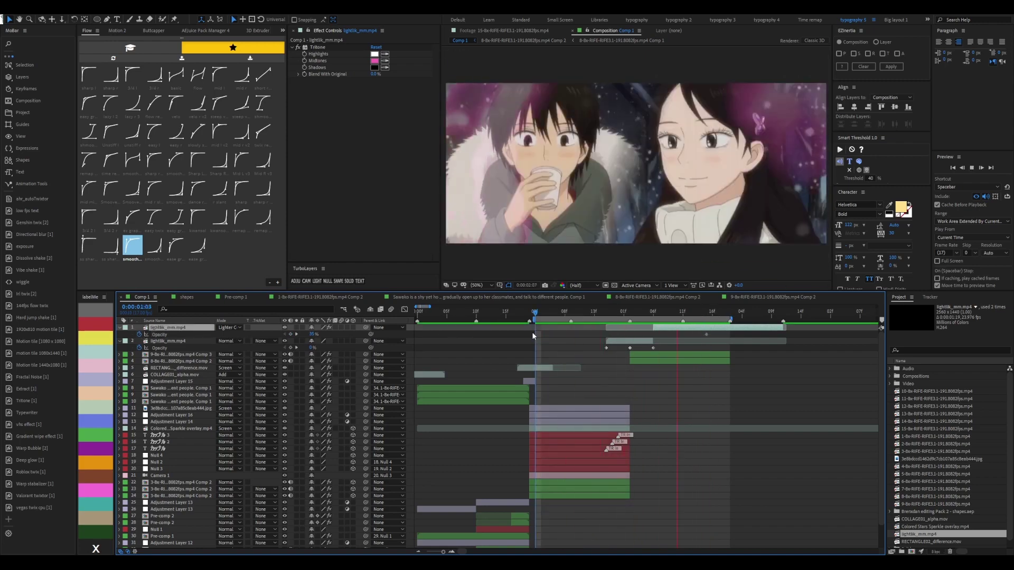
{"action": "key", "text": "shift+minus"}
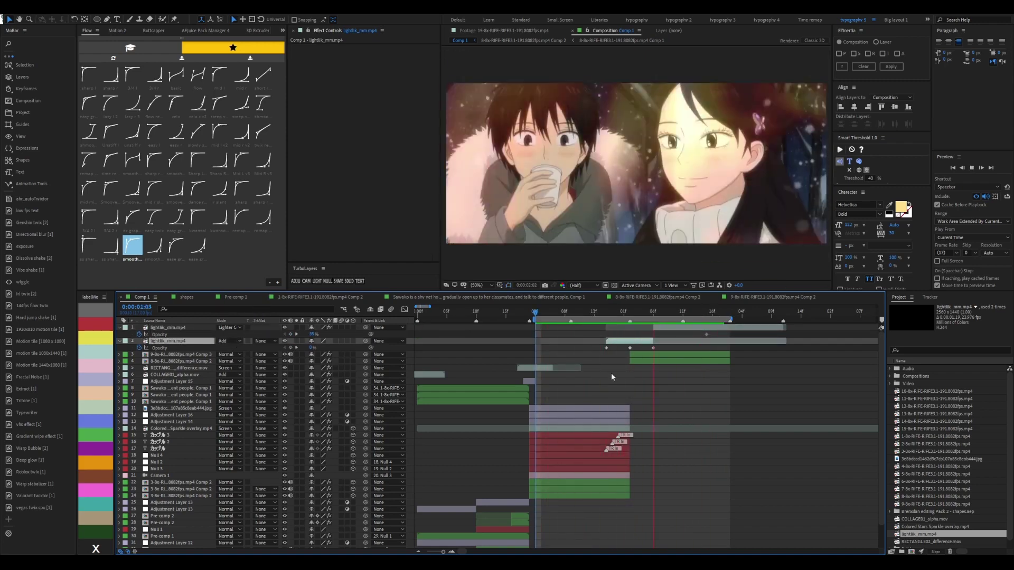
{"action": "key", "text": "Delete"}
Preview the edit, then precompose both couple layers into Pre-comp 3
{"action": "key", "text": "space"}
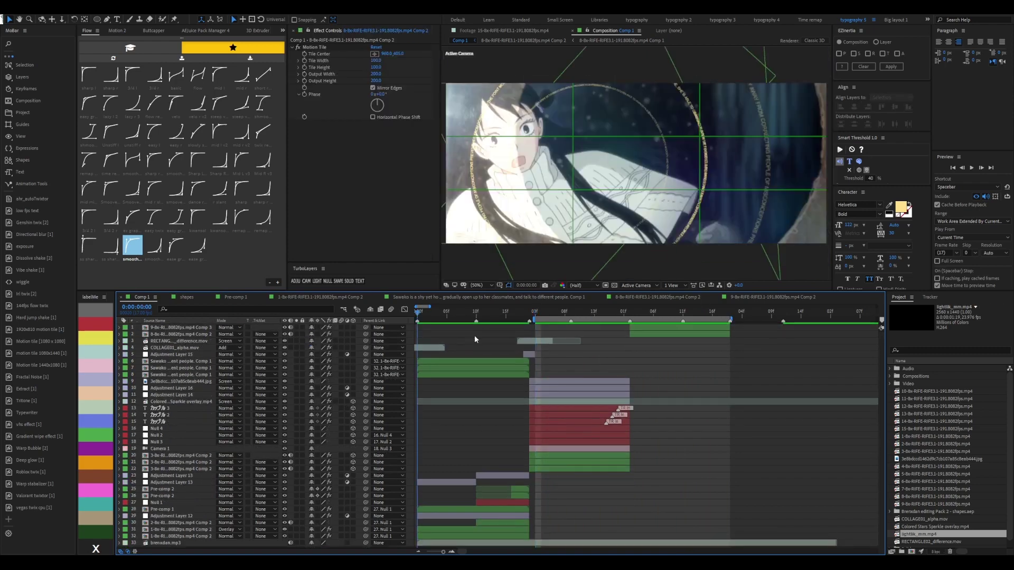
{"action": "left_click_drag", "start_coordinate": [731, 320], "coordinate": [835, 317]}
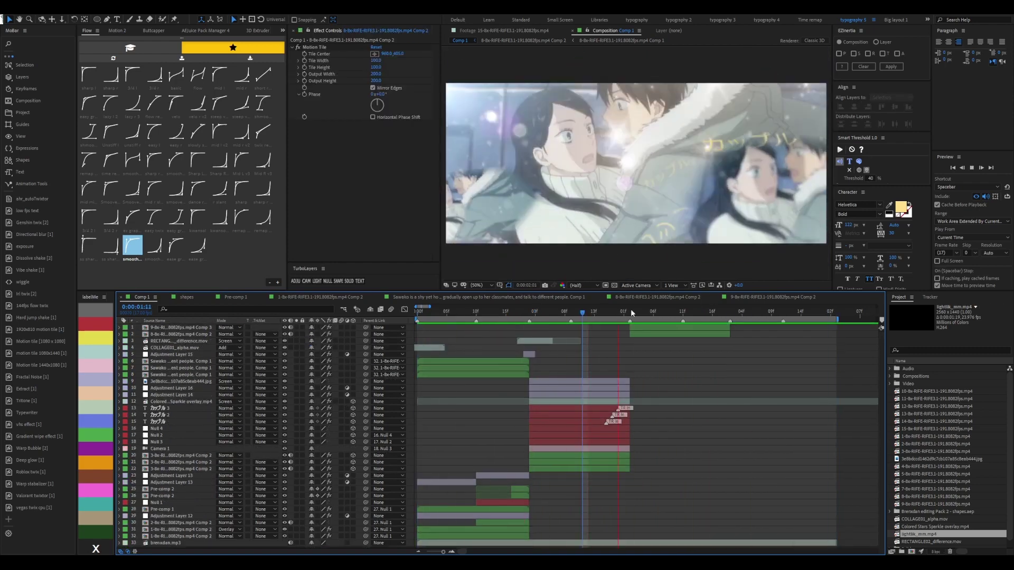
{"action": "left_click", "coordinate": [908, 548]}
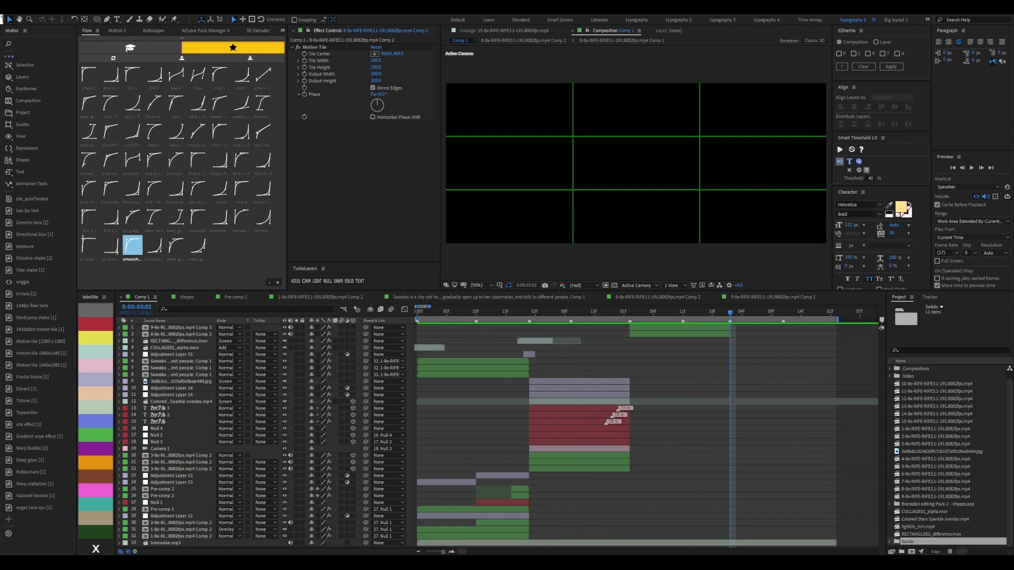
{"action": "left_click", "coordinate": [681, 311]}
{"action": "key", "text": "ctrl+shift+c"}
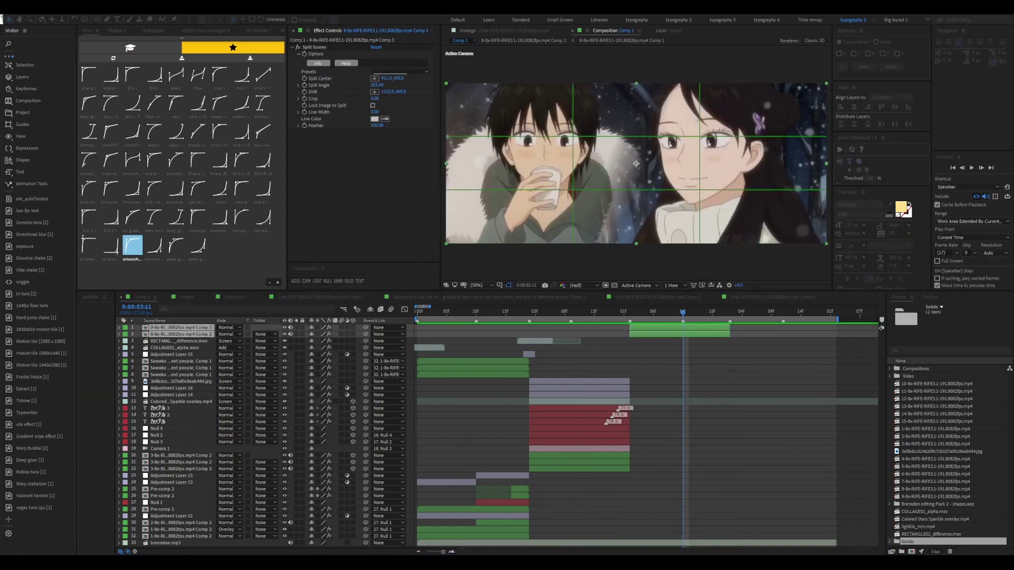
{"action": "key", "text": "Return"}
{"action": "left_click", "coordinate": [726, 363]}
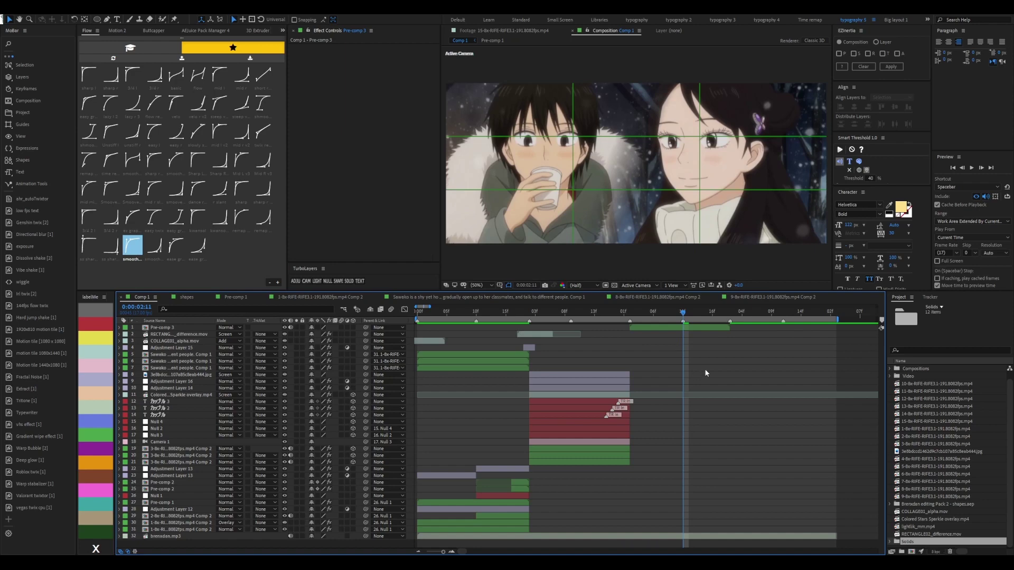
Scale the Pre-comp 3 layer down to 33% and ready the Type tool for a text box
{"action": "left_click", "coordinate": [660, 312]}
{"action": "left_click", "coordinate": [662, 328]}
{"action": "key", "text": "s"}
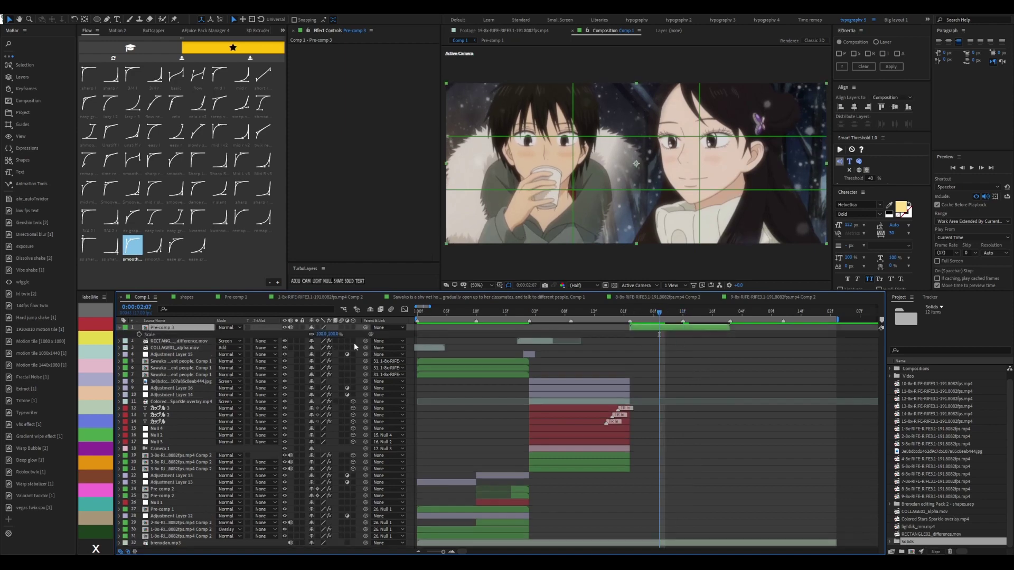
{"action": "left_click", "coordinate": [320, 334]}
{"action": "type", "text": "33"}
{"action": "key", "text": "Return"}
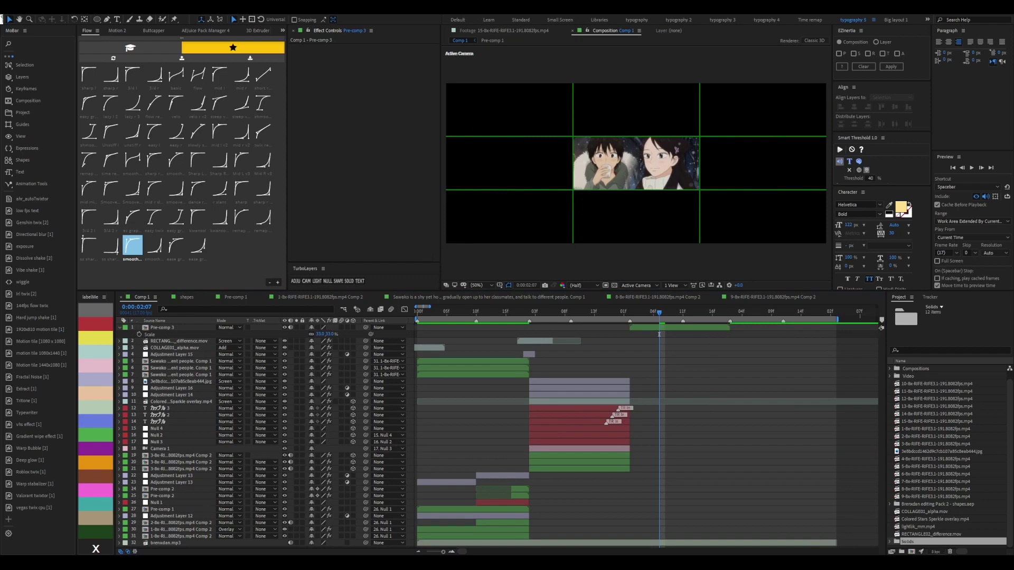
{"action": "key", "text": "ctrl+t"}
Draw a paragraph box left of the clip, paste the summary, and set font size 38
{"action": "left_click_drag", "start_coordinate": [534, 137], "coordinate": [567, 188]}
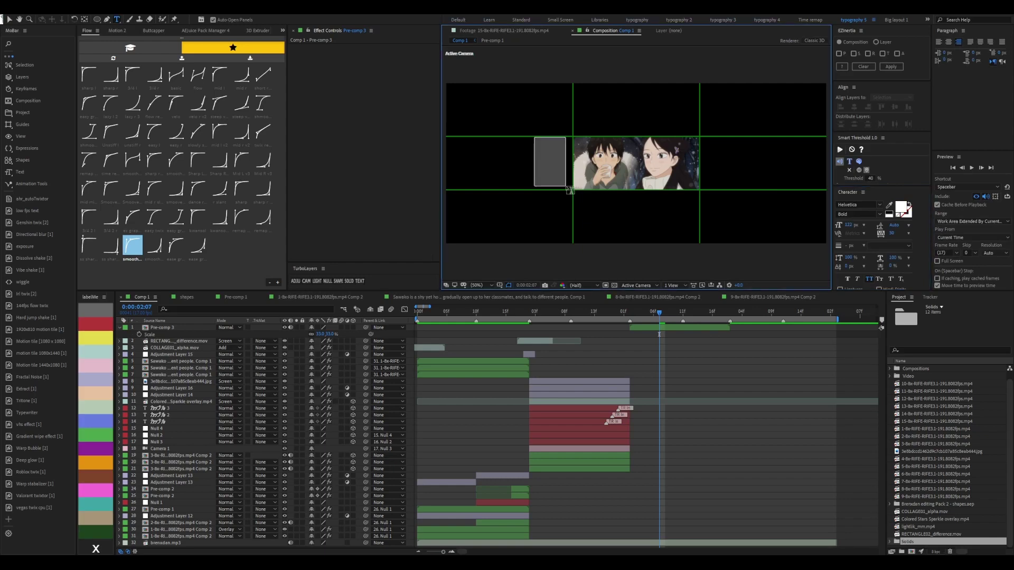
{"action": "key", "text": "ctrl+v"}
{"action": "left_click", "coordinate": [848, 225]}
{"action": "type", "text": "33"}
{"action": "key", "text": "Return"}
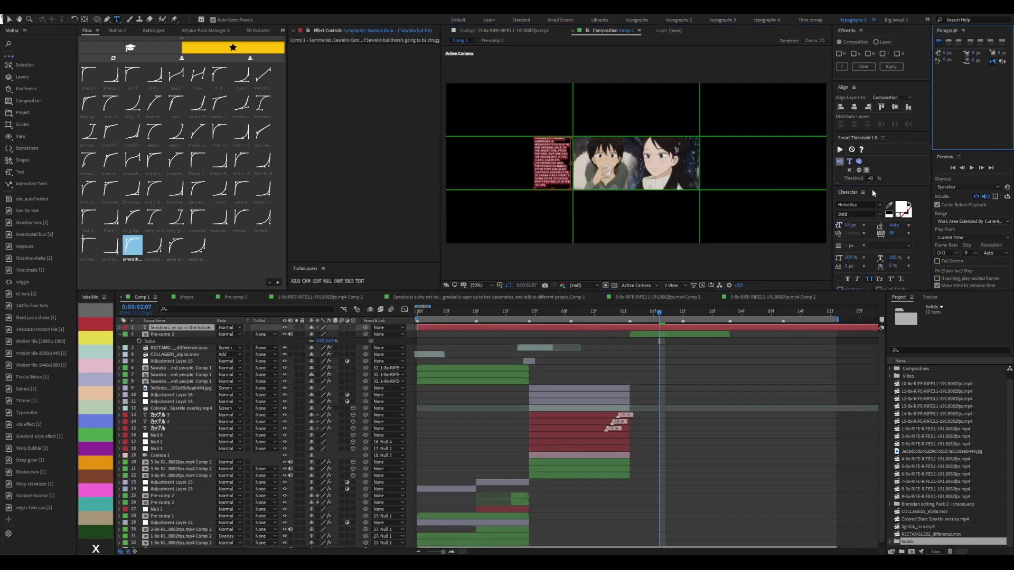
{"action": "left_click", "coordinate": [849, 225]}
{"action": "type", "text": "38"}
{"action": "key", "text": "Return"}
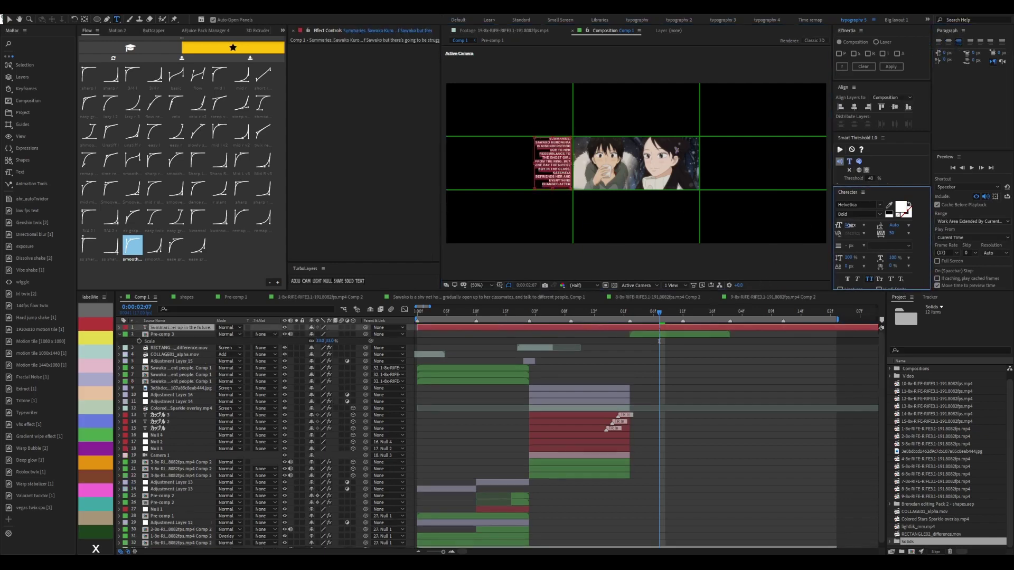
{"action": "left_click", "coordinate": [706, 341]}
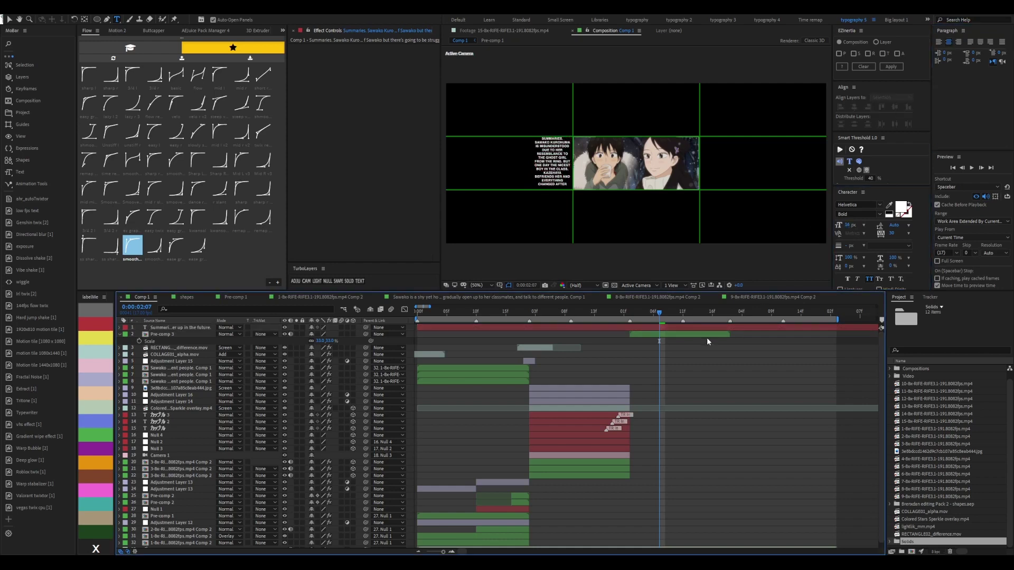
Trim the summary text layer to the clip's span and view the preview at full size
{"action": "key", "text": "alt+bracketleft"}
{"action": "key", "text": "alt+bracketright"}
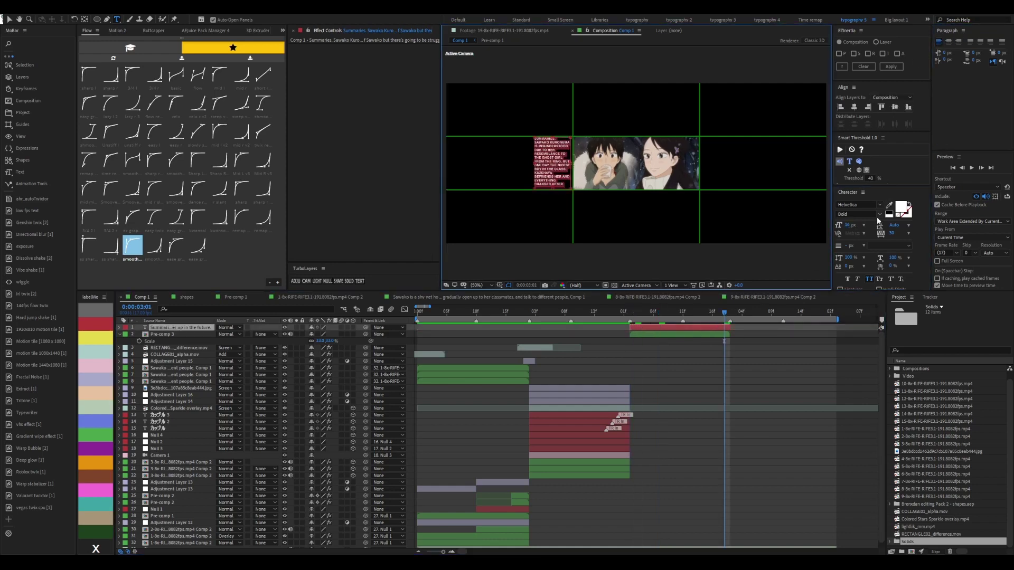
{"action": "key", "text": "v"}
{"action": "key", "text": "slash"}
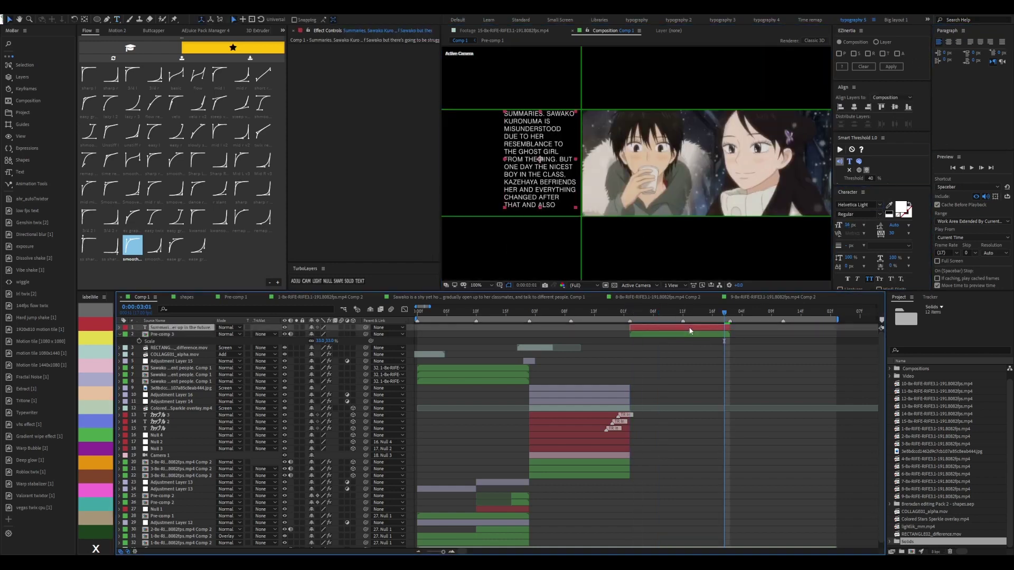
Shrink the summary font to 13 px and move the layer below Pre-comp 3
{"action": "double_click", "coordinate": [690, 328]}
{"action": "left_click_drag", "start_coordinate": [839, 226], "coordinate": [839, 234]}
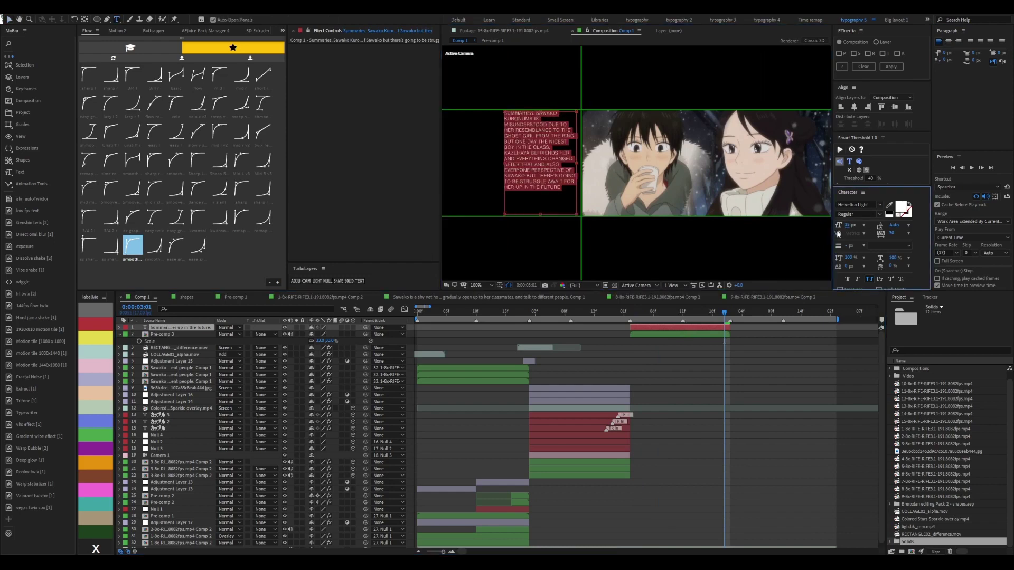
{"action": "left_click", "coordinate": [711, 337]}
{"action": "key", "text": "v"}
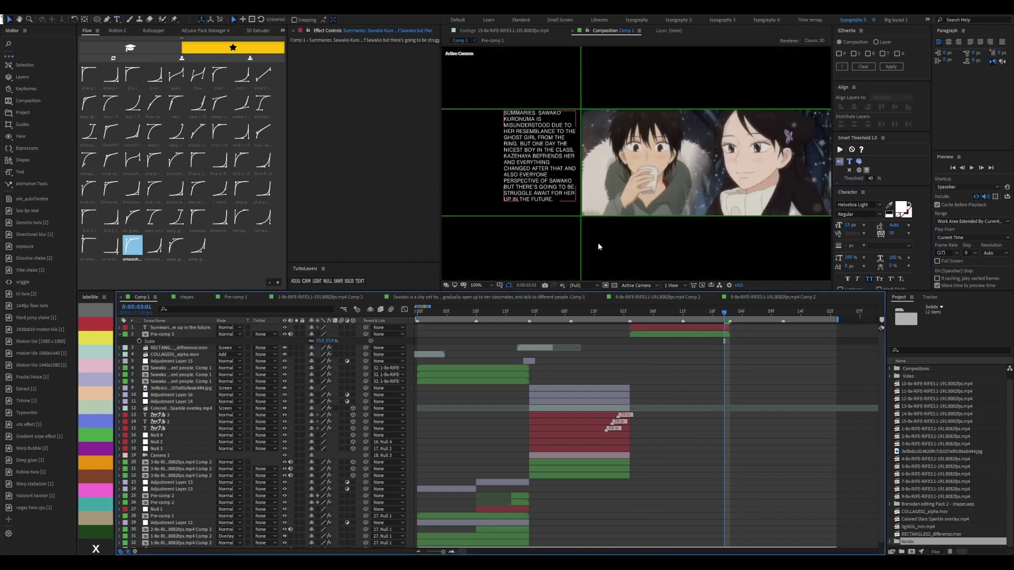
{"action": "key", "text": "ctrl+bracketleft"}
Rotate the summary text to -90° and duplicate it with the copy set to +90°
{"action": "key", "text": "r"}
{"action": "mouse_move", "coordinate": [317, 348]}
{"action": "left_mouse_down"}
{"action": "mouse_move", "coordinate": [296, 347]}
{"action": "mouse_move", "coordinate": [338, 348]}
{"action": "left_mouse_up"}
{"action": "key", "text": "comma"}
{"action": "key", "text": "ctrl+d"}
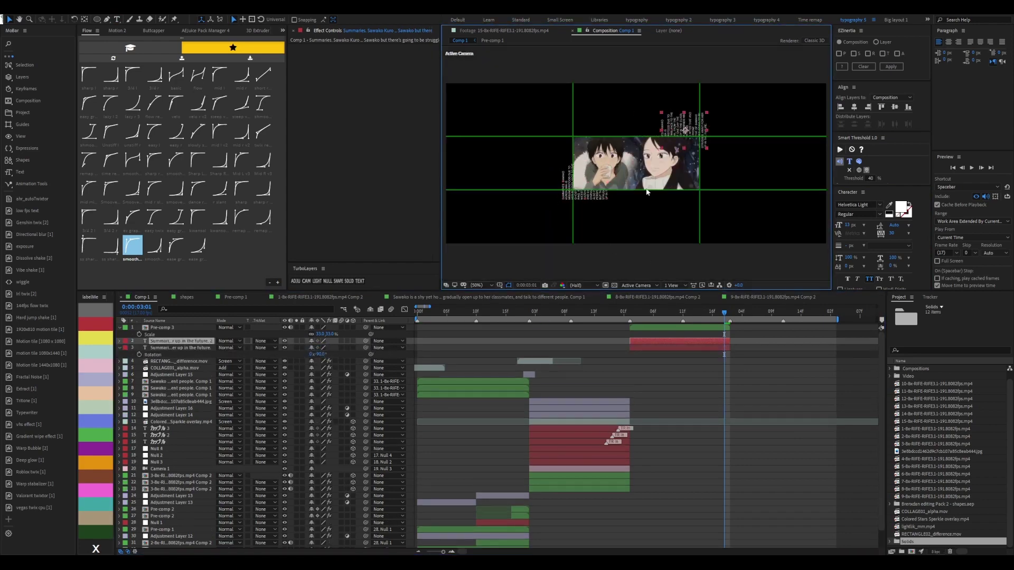
{"action": "key", "text": "Return"}
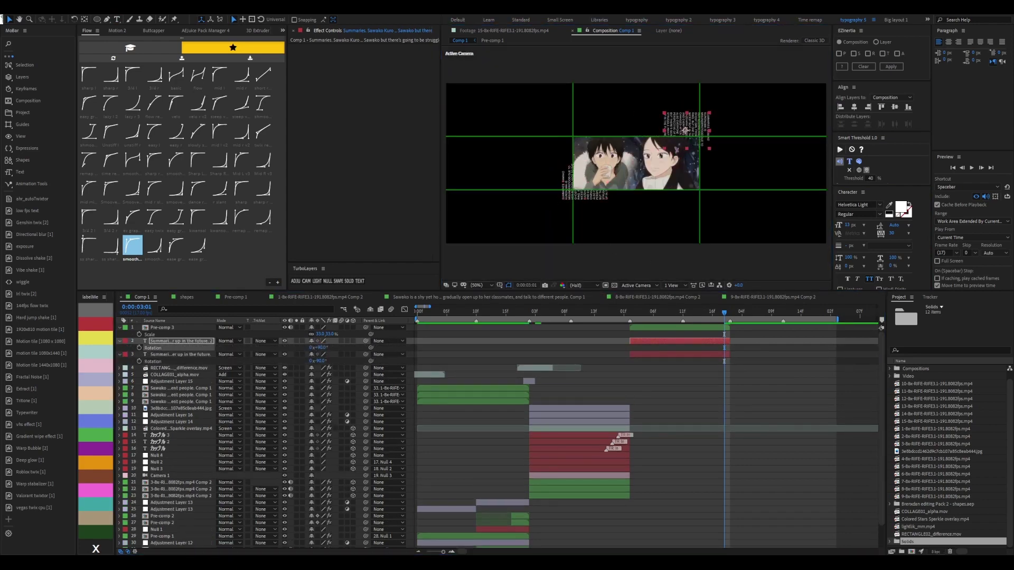
Replace the copy's text with Japanese text and set its font size to 31 px
{"action": "key", "text": "i"}
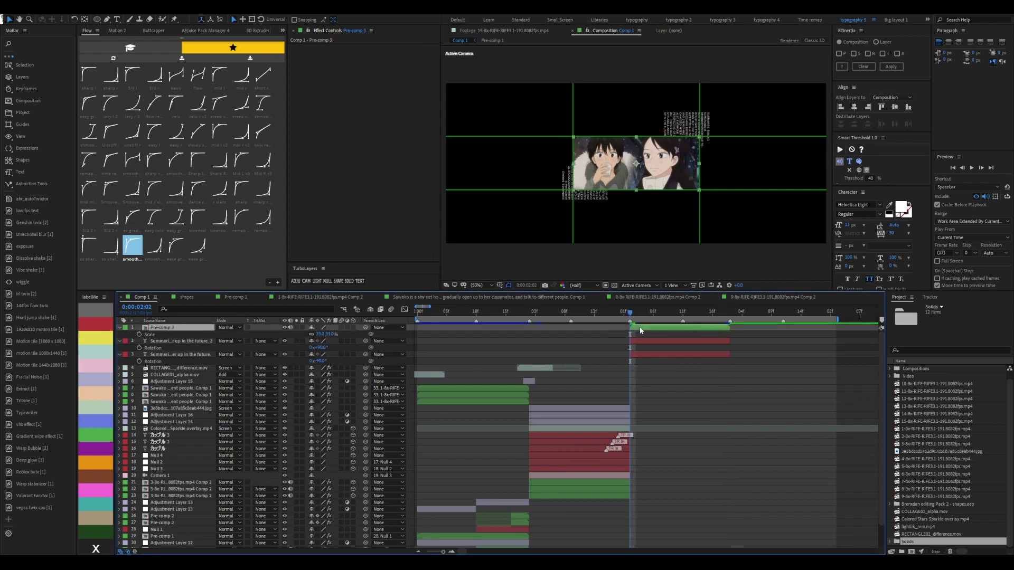
{"action": "key", "text": "ctrl+v"}
{"action": "left_click", "coordinate": [587, 347]}
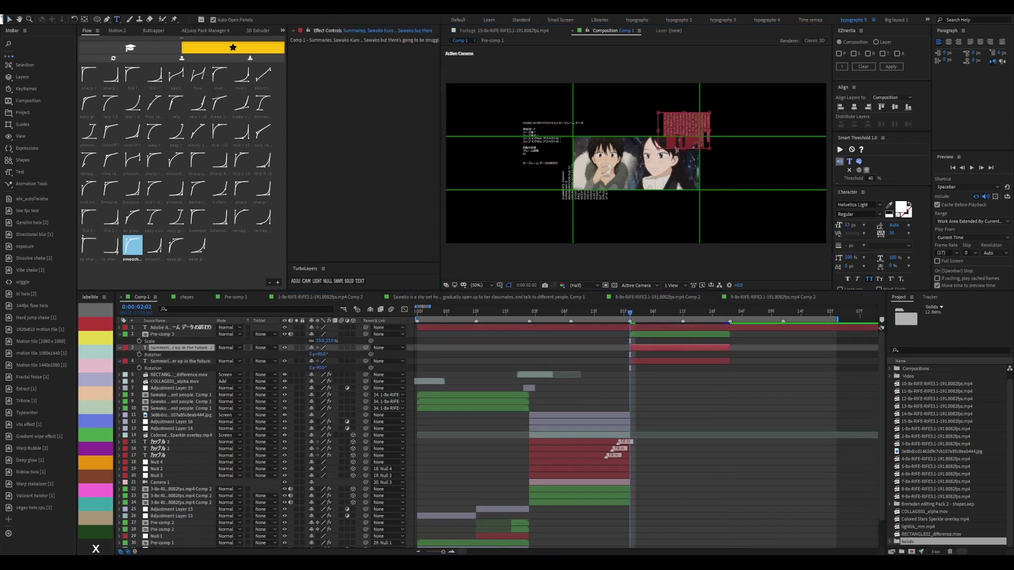
{"action": "key", "text": "ctrl+v"}
{"action": "left_click_drag", "start_coordinate": [852, 224], "coordinate": [840, 224]}
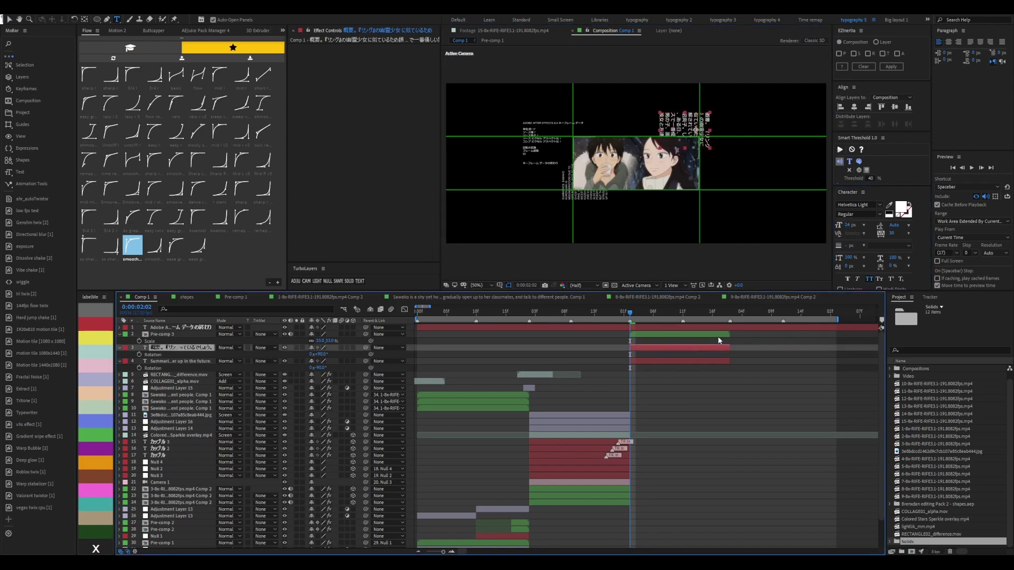
{"action": "scroll", "coordinate": [734, 123], "scroll_direction": "up", "scroll_amount": 2}
{"action": "left_click_drag", "start_coordinate": [847, 224], "coordinate": [907, 234]}
{"action": "key", "text": "ctrl+t"}
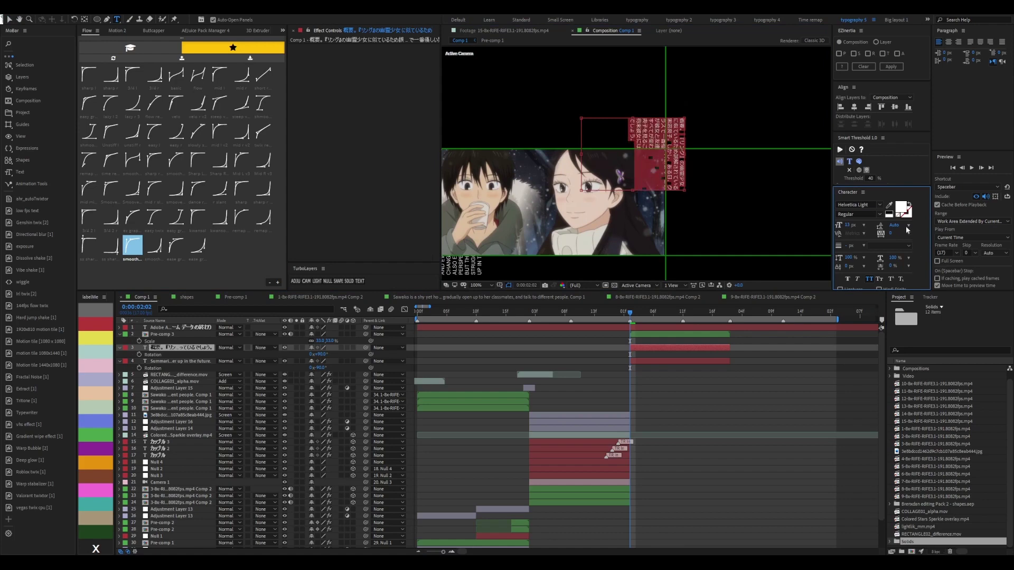
{"action": "left_click_drag", "start_coordinate": [847, 224], "coordinate": [633, 190]}
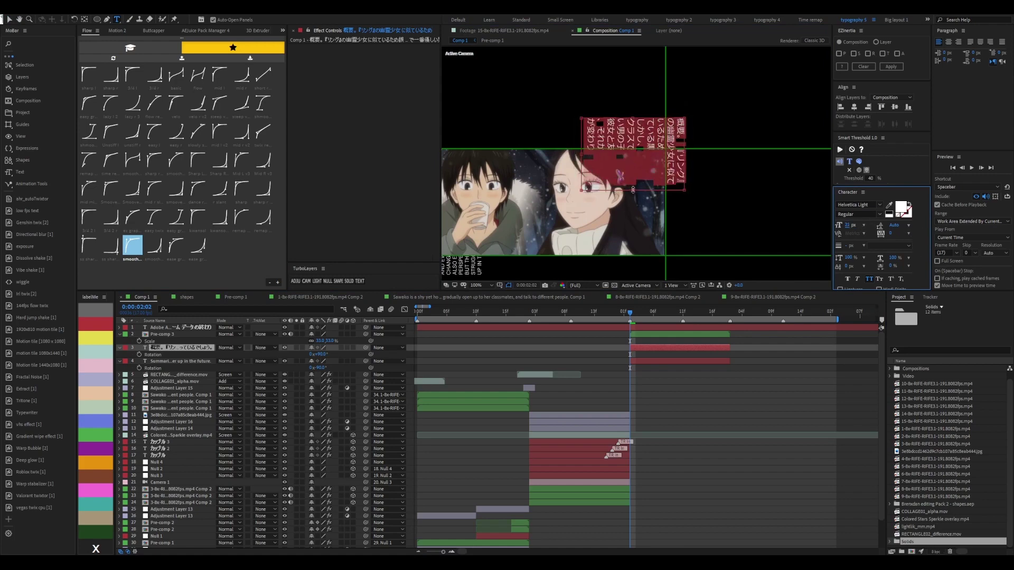
{"action": "left_click", "coordinate": [728, 344]}
Scale the vertical Japanese text layer to 82%
{"action": "mouse_move", "coordinate": [632, 222]}
{"action": "left_mouse_down"}
{"action": "mouse_move", "coordinate": [695, 196]}
{"action": "mouse_move", "coordinate": [738, 202]}
{"action": "left_mouse_up"}
{"action": "key", "text": "v"}
{"action": "key", "text": "s"}
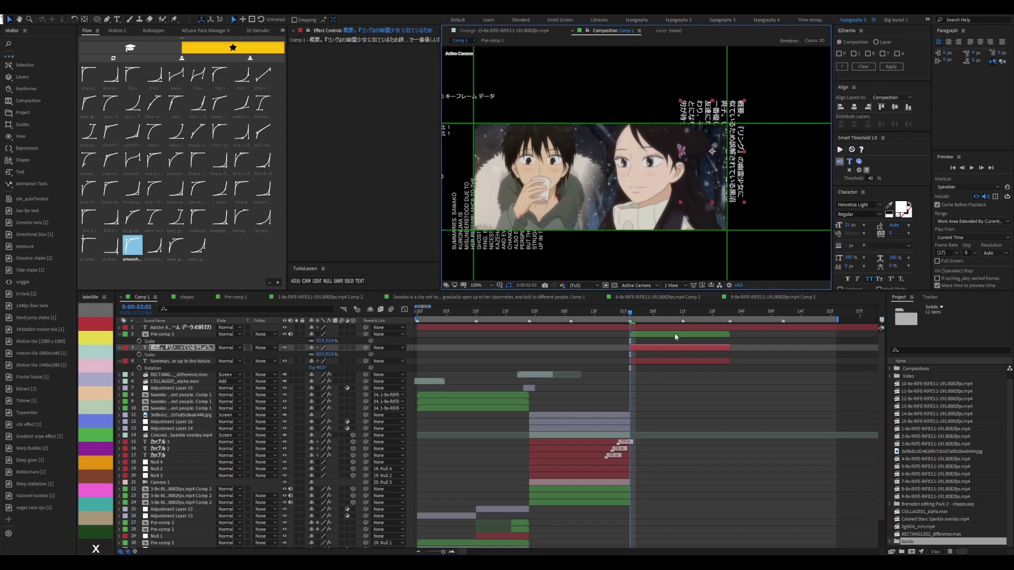
{"action": "left_click", "coordinate": [733, 364]}
{"action": "scroll", "coordinate": [566, 241], "scroll_direction": "down", "scroll_amount": 1}
Add a full-frame background copy of Pre-comp 3 with Tint, 102% scale and Noise
{"action": "scroll", "coordinate": [567, 240], "scroll_direction": "down", "scroll_amount": 1}
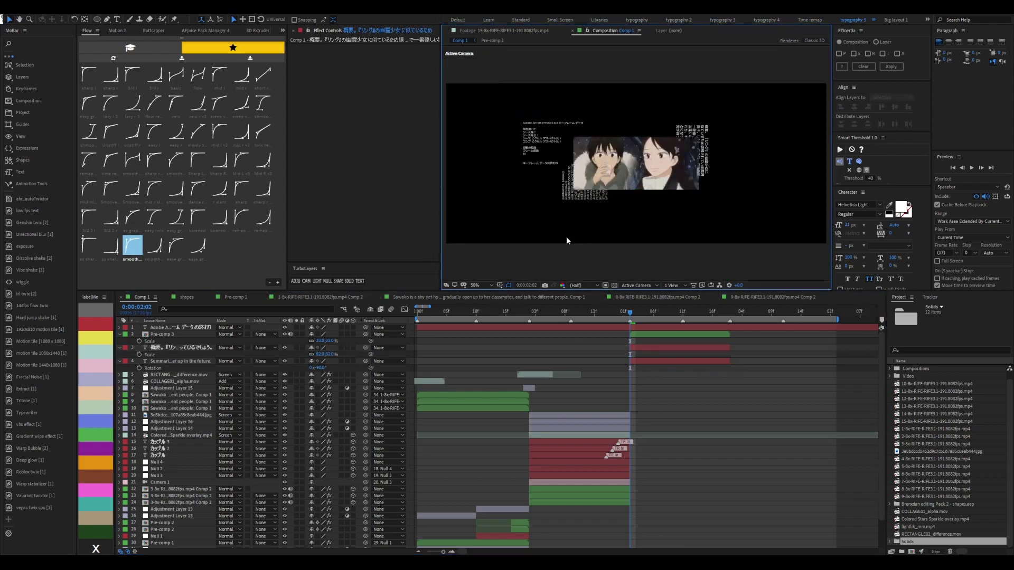
{"action": "key", "text": "ctrl+v"}
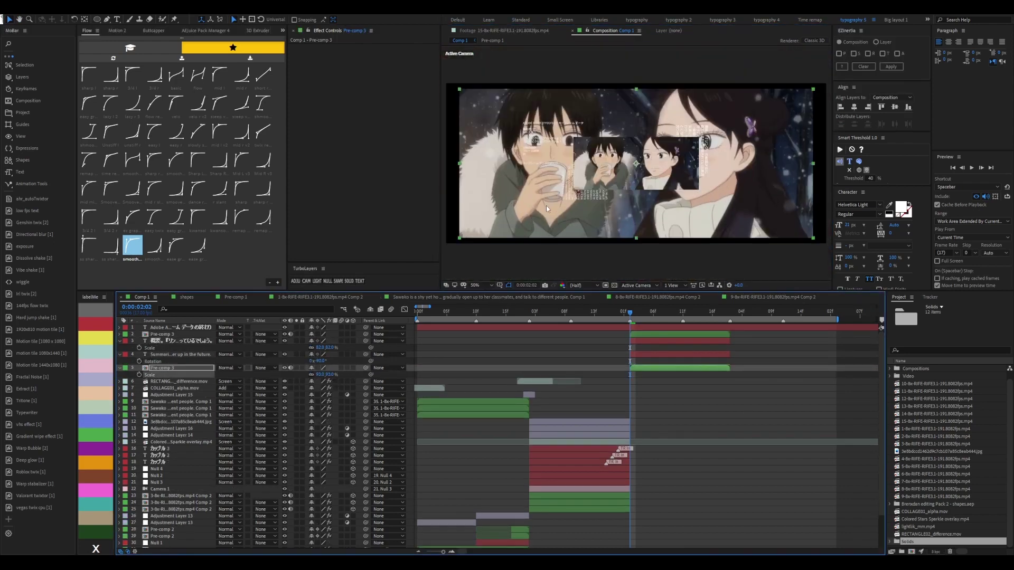
{"action": "key", "text": "ctrl+alt+shift+h"}
{"action": "key", "text": "ctrl+alt+t"}
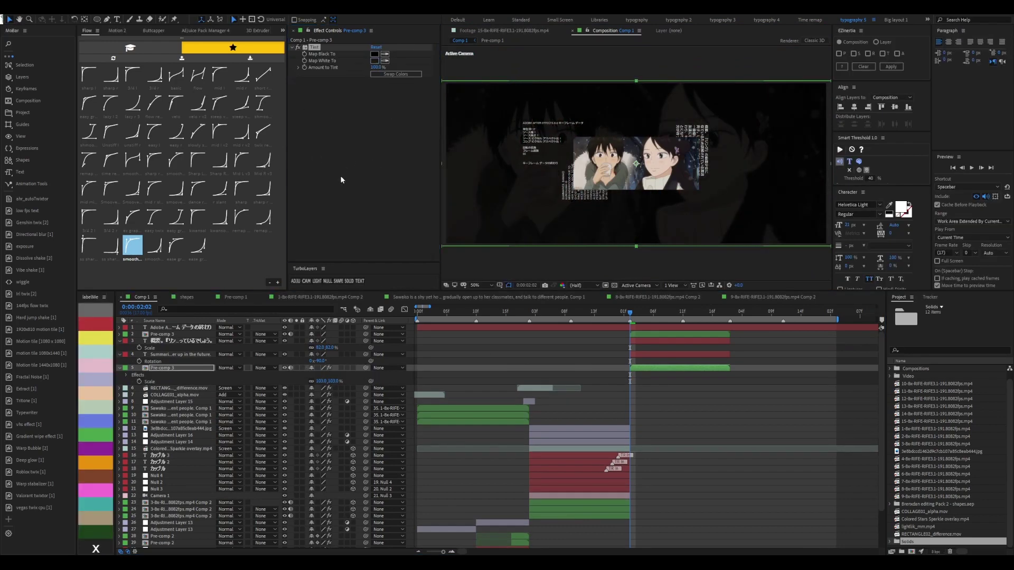
{"action": "key", "text": "ctrl+alt+n"}
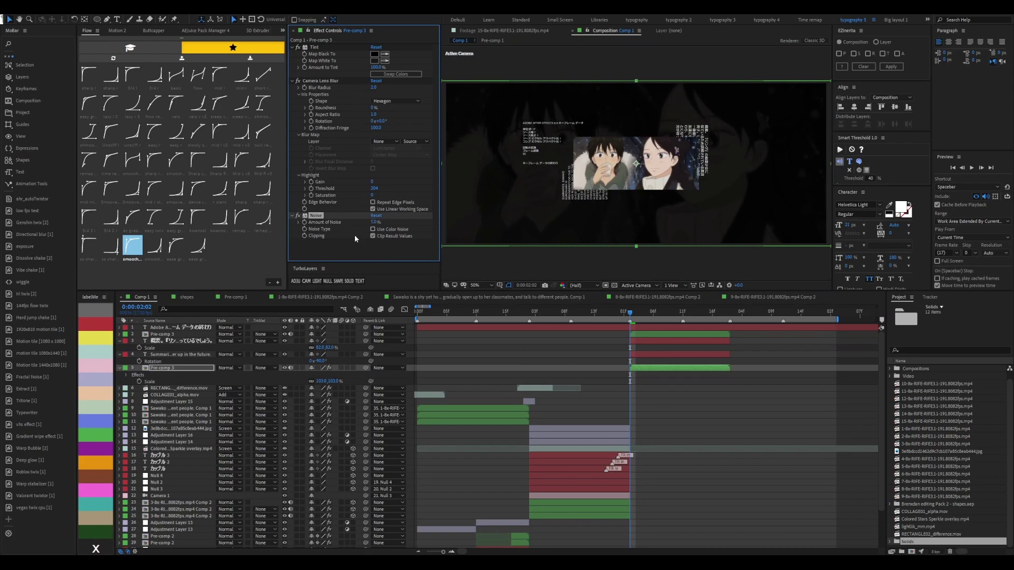
{"action": "left_click", "coordinate": [730, 397]}
Limit the work area to about 2:02–3:01 and move the Japanese heading text up and right
{"action": "key", "text": "b"}
{"action": "left_click_drag", "start_coordinate": [837, 319], "coordinate": [729, 320]}
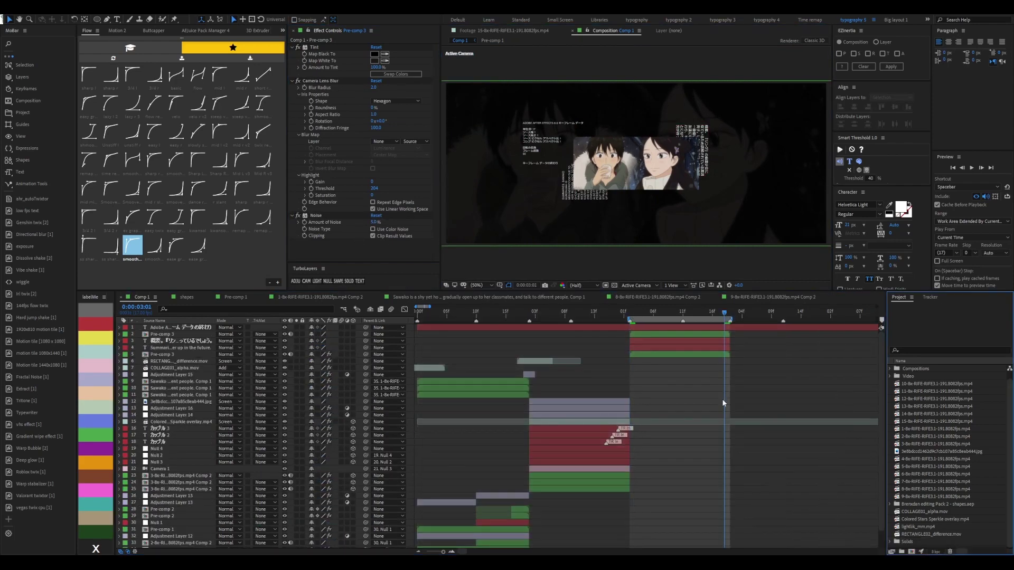
{"action": "key", "text": "equal"}
{"action": "left_click", "coordinate": [593, 327]}
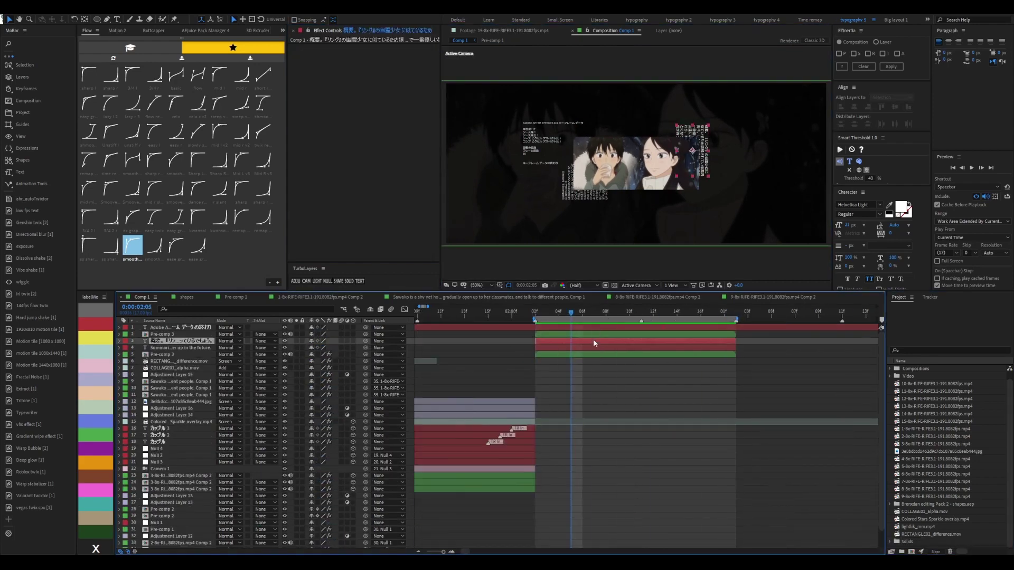
{"action": "left_click_drag", "start_coordinate": [538, 132], "coordinate": [561, 138]}
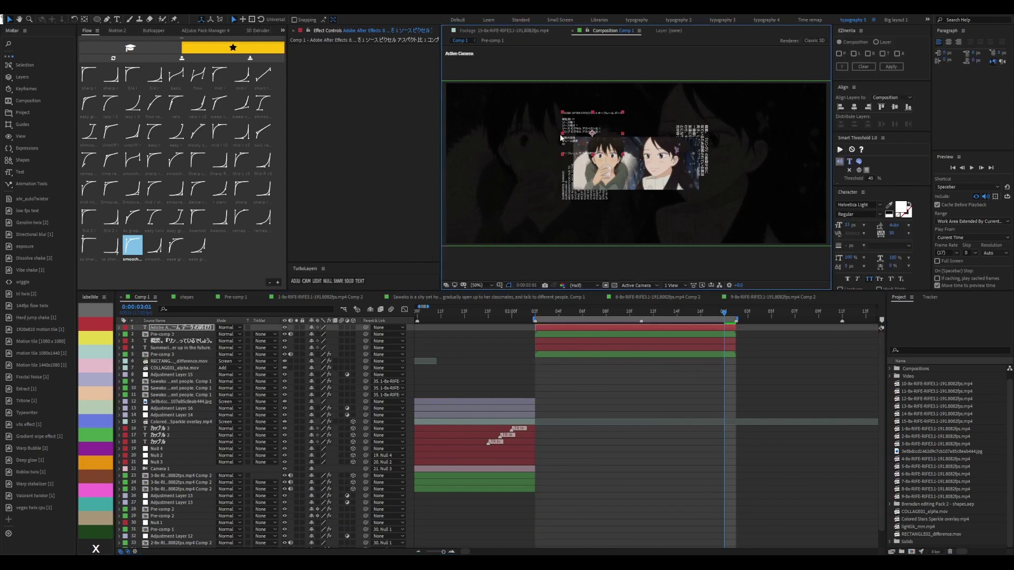
{"action": "key", "text": "space"}
{"action": "key", "text": "space"}
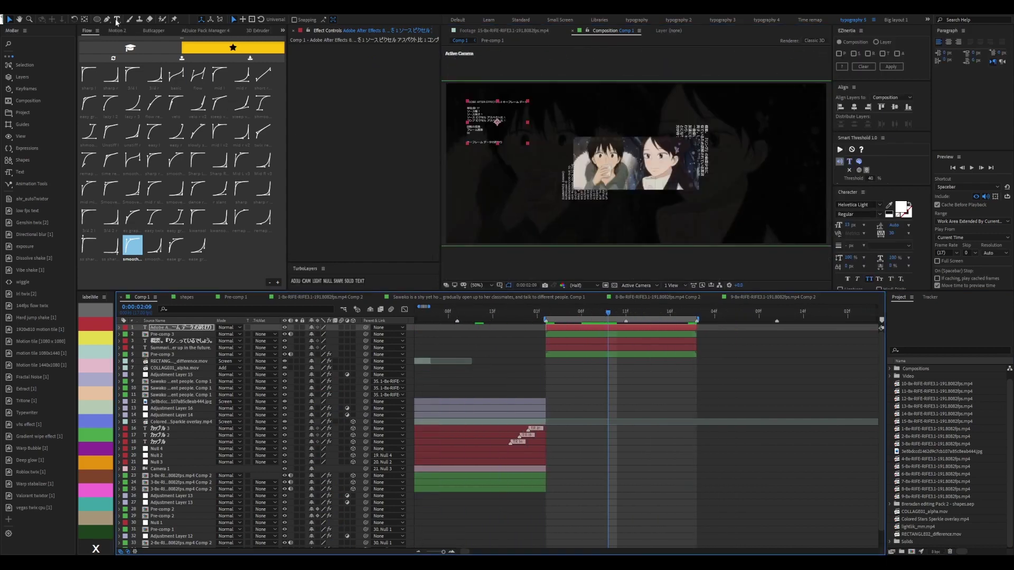
{"action": "key", "text": "ctrl+t"}
Type a SCENE 04 title at the frame's right and trim it to the clip's span
{"action": "left_click", "coordinate": [713, 212]}
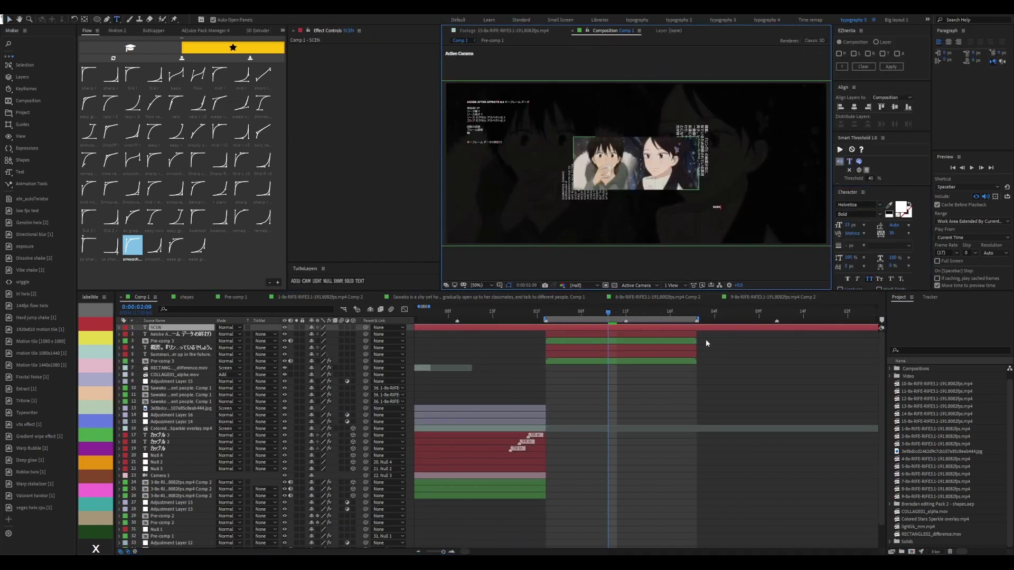
{"action": "type", "text": "SCENE"}
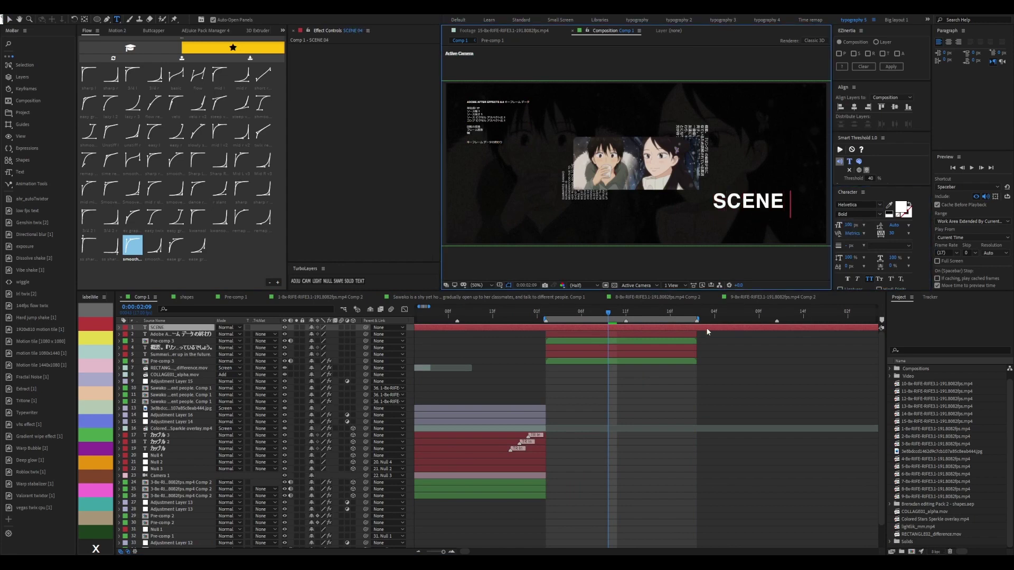
{"action": "type", "text": " 04"}
{"action": "key", "text": "Escape"}
{"action": "key", "text": "shift+Home"}
{"action": "key", "text": "alt+bracketleft"}
{"action": "key", "text": "shift+End"}
{"action": "key", "text": "alt+bracketright"}
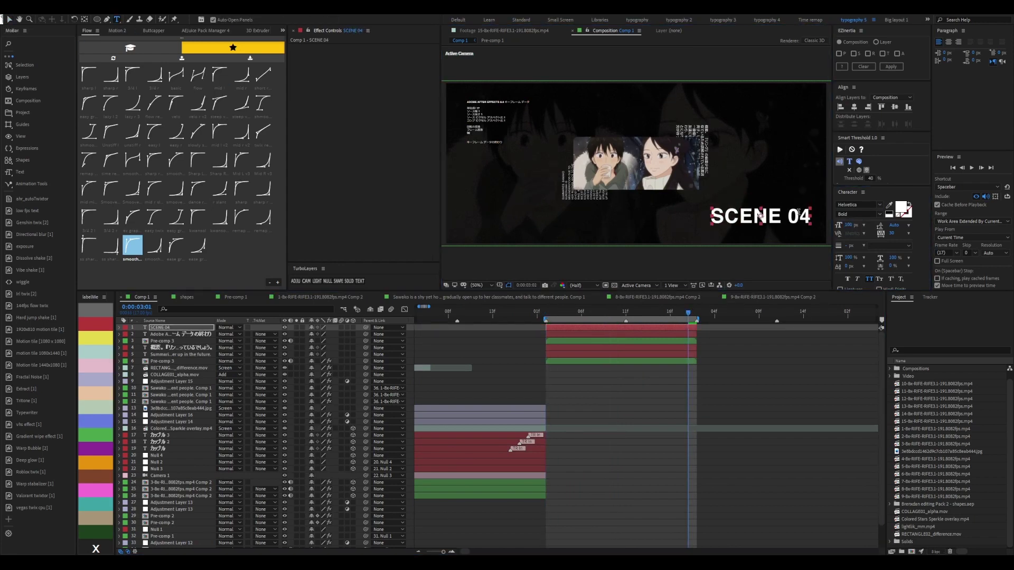
{"action": "left_click", "coordinate": [312, 83]}
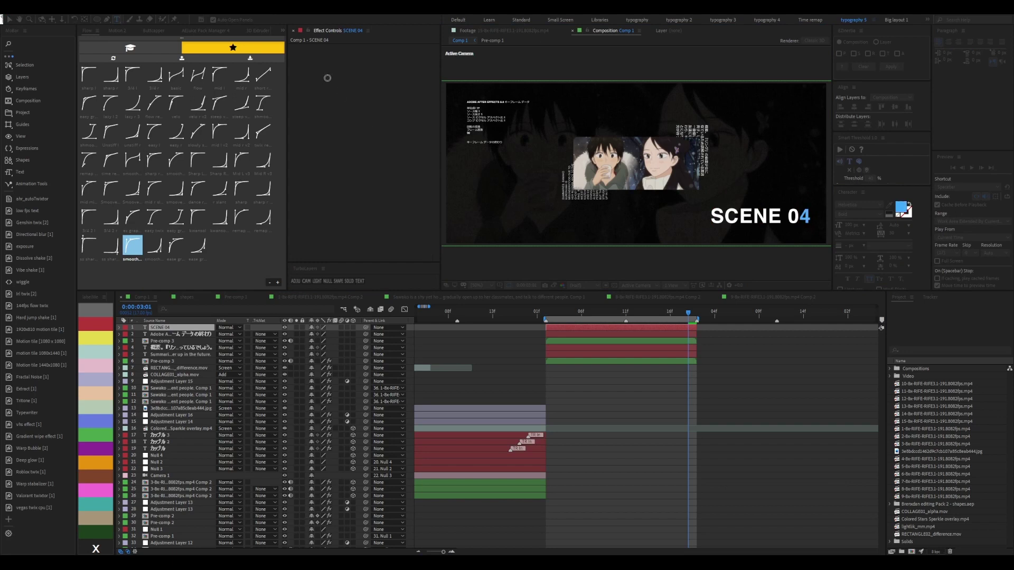
Move SCENE 04 to the lower right at 63% scale, removing a trial displacement distortion
{"action": "mouse_move", "coordinate": [743, 218]}
{"action": "left_mouse_down"}
{"action": "mouse_move", "coordinate": [708, 203]}
{"action": "mouse_move", "coordinate": [774, 227]}
{"action": "left_mouse_up"}
{"action": "key", "text": "s"}
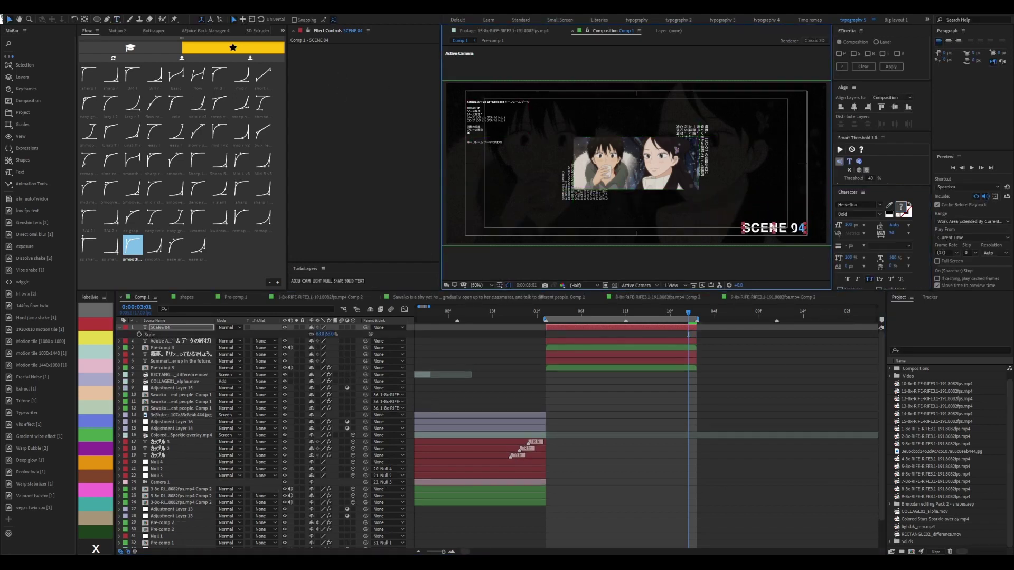
{"action": "left_click", "coordinate": [748, 343]}
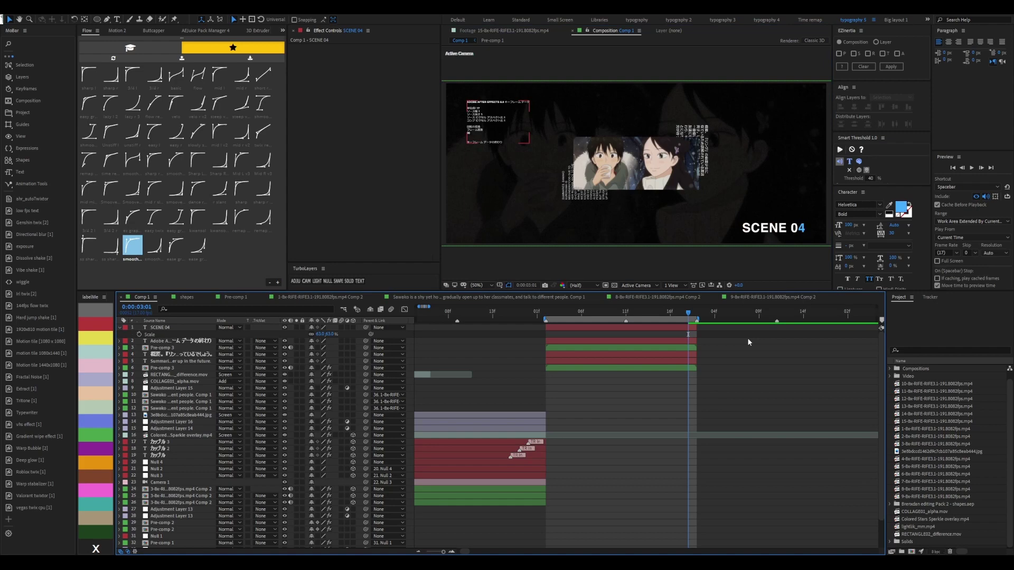
{"action": "left_click", "coordinate": [699, 331]}
{"action": "key", "text": "ctrl+v"}
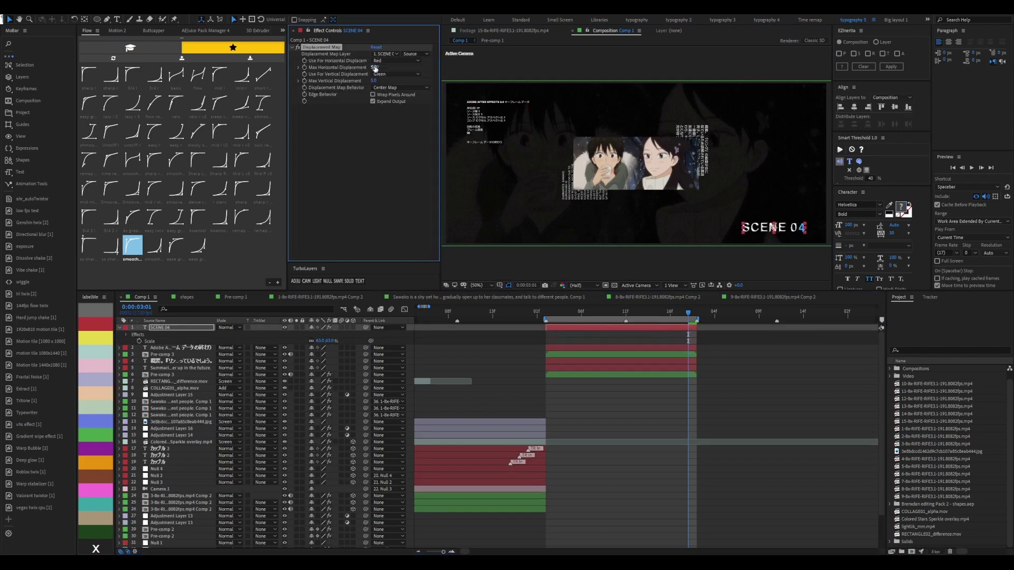
{"action": "key", "text": "Delete"}
Duplicate the SCENE title as a SCENE 05 layer
{"action": "left_click_drag", "start_coordinate": [753, 242], "coordinate": [691, 210]}
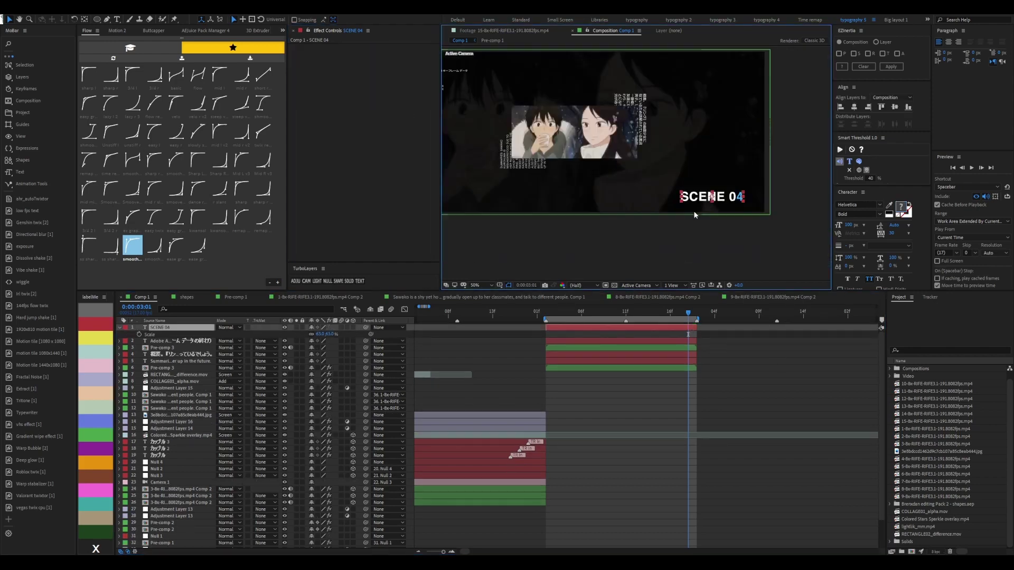
{"action": "key", "text": "ctrl+v"}
{"action": "key", "text": "ctrl+t"}
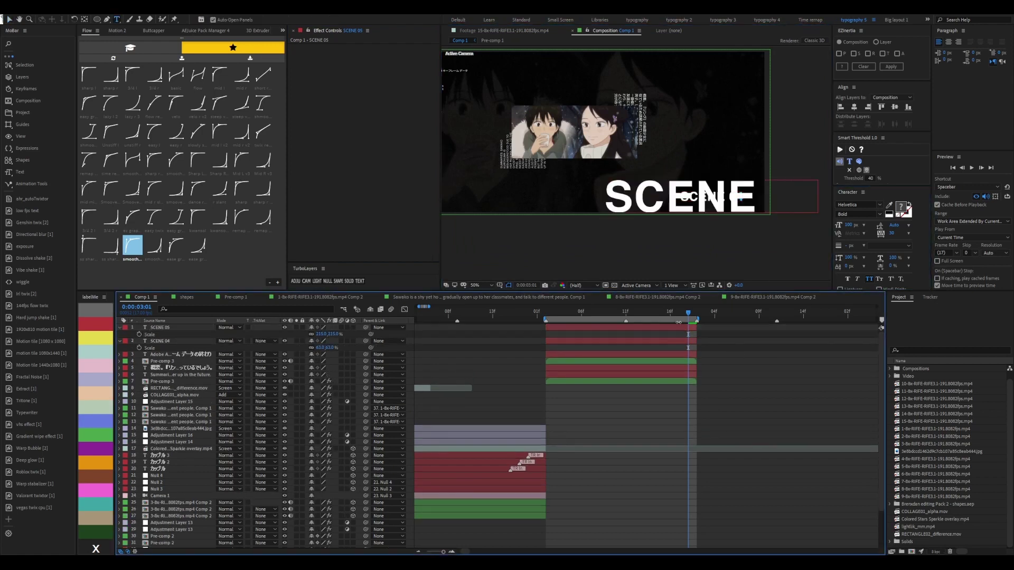
Set the SCENE 05 font size to 500 px and scale it down to 68%
{"action": "left_click", "coordinate": [847, 226]}
{"action": "type", "text": "500"}
{"action": "key", "text": "Return"}
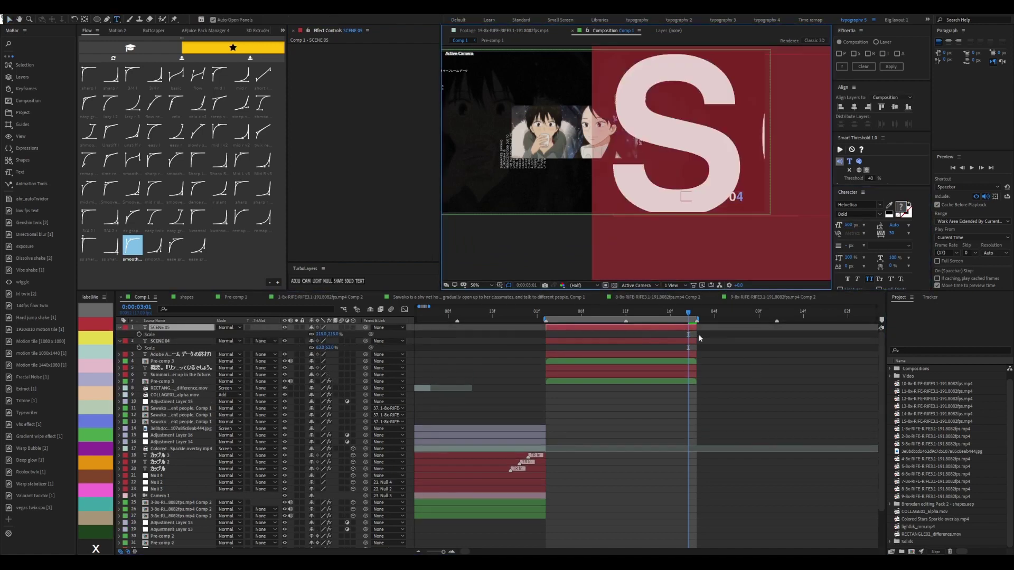
{"action": "key", "text": "Escape"}
{"action": "left_click_drag", "start_coordinate": [328, 334], "coordinate": [296, 334]}
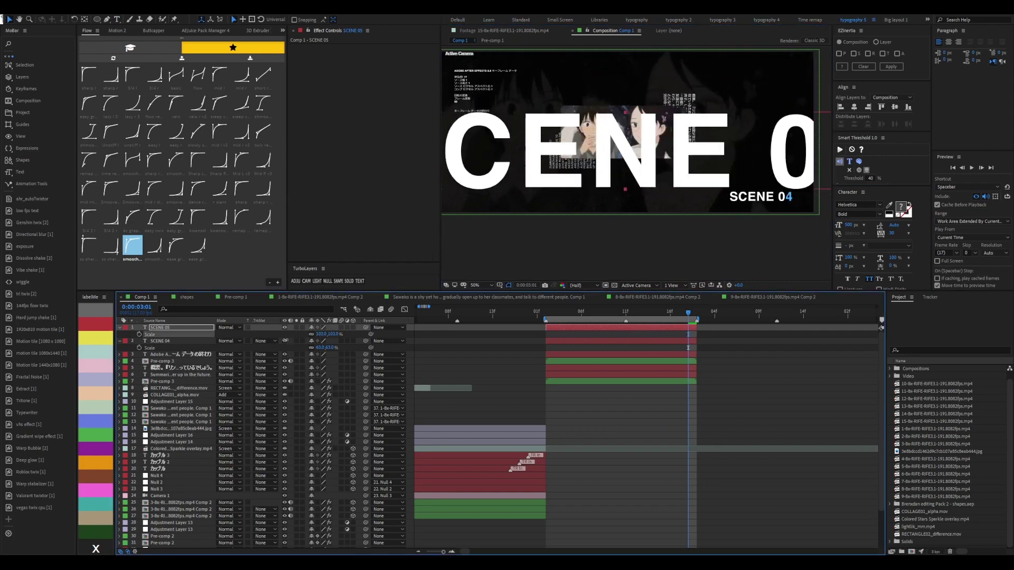
Shrink mirrored SCENE 05 to 14%, layered below Pre-comp 3 at top centre
{"action": "left_click", "coordinate": [677, 149]}
{"action": "key", "text": "ctrl+a"}
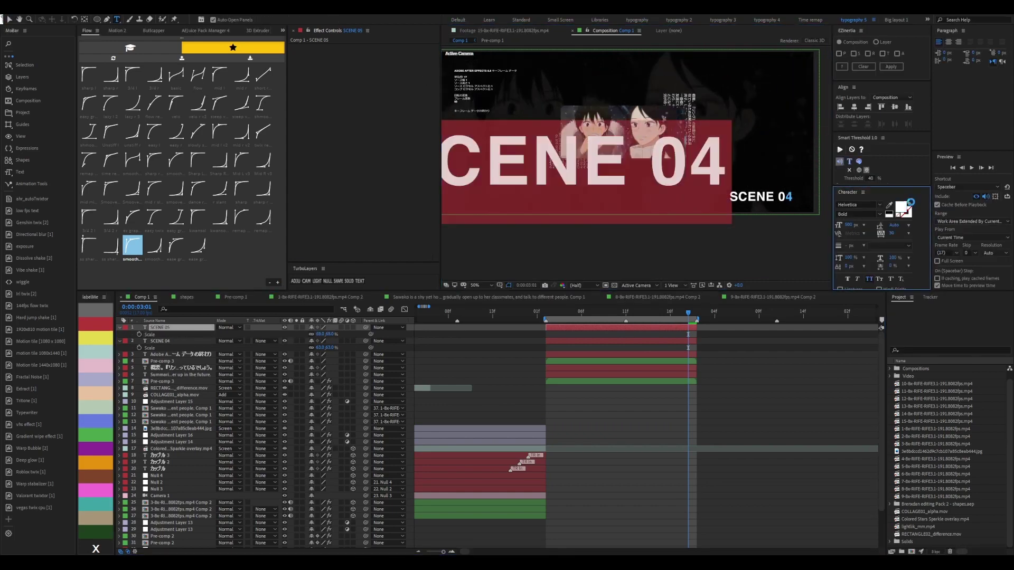
{"action": "key", "text": "Escape"}
{"action": "left_click_drag", "start_coordinate": [321, 334], "coordinate": [217, 333]}
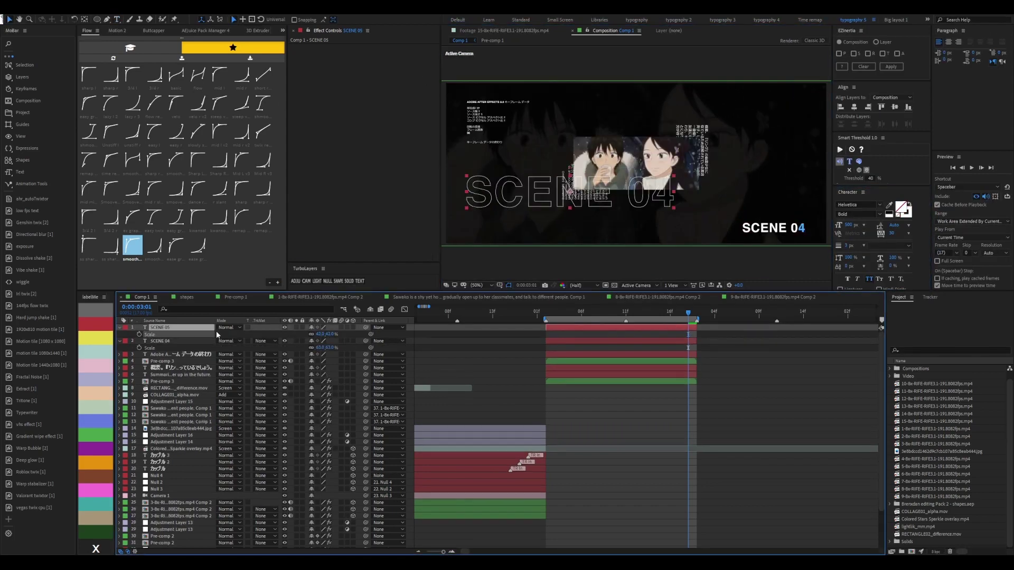
{"action": "key", "text": "ctrl+bracketleft"}
{"action": "key", "text": "ctrl+bracketleft"}
{"action": "key", "text": "ctrl+bracketleft"}
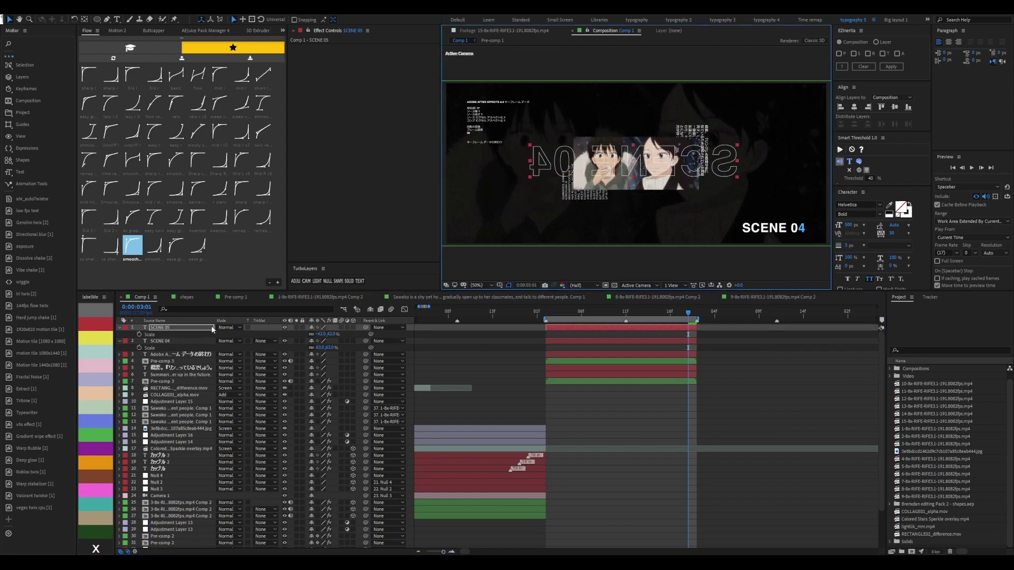
{"action": "left_click_drag", "start_coordinate": [549, 161], "coordinate": [632, 223]}
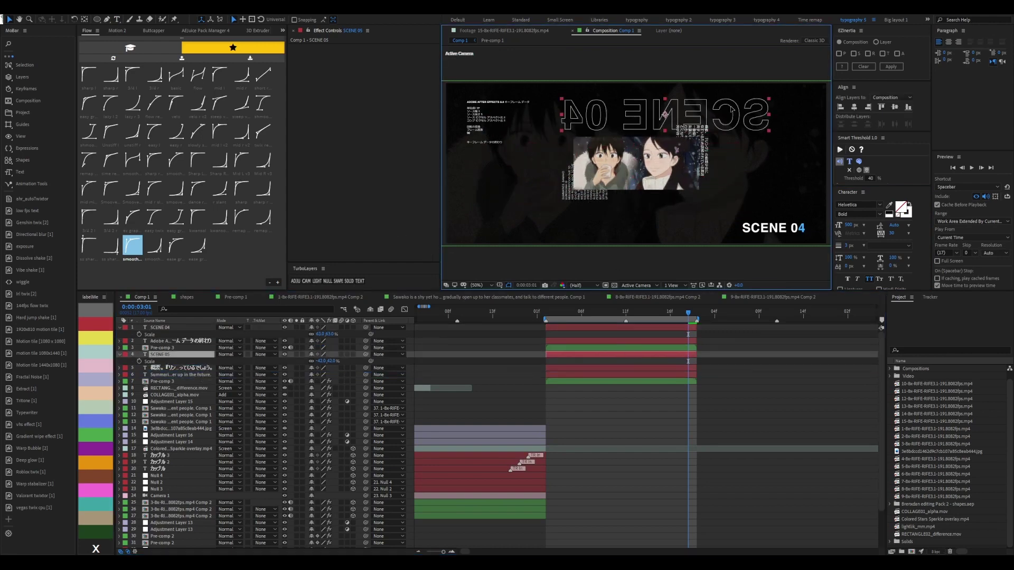
{"action": "left_click_drag", "start_coordinate": [716, 224], "coordinate": [677, 185]}
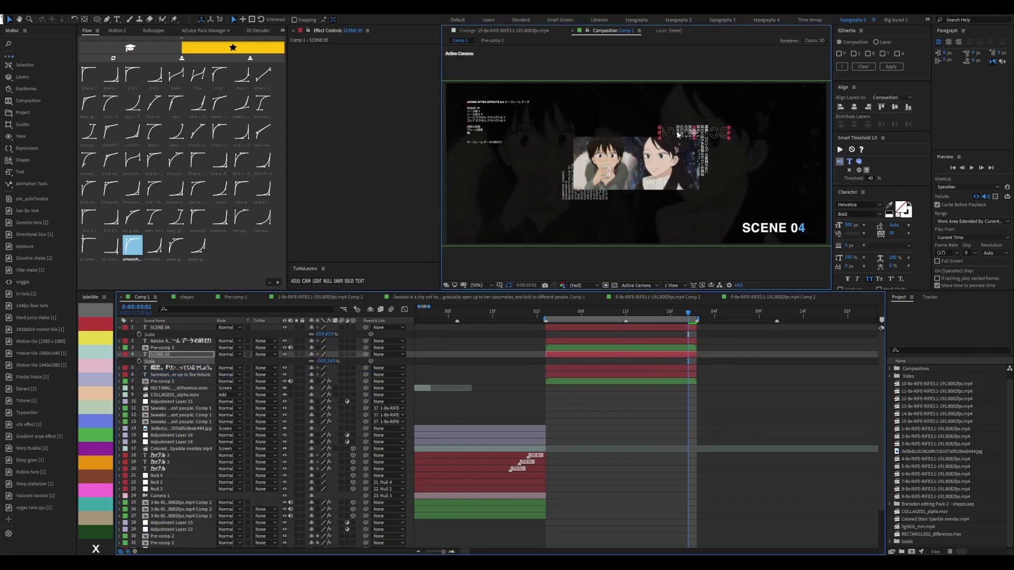
{"action": "left_click", "coordinate": [736, 373]}
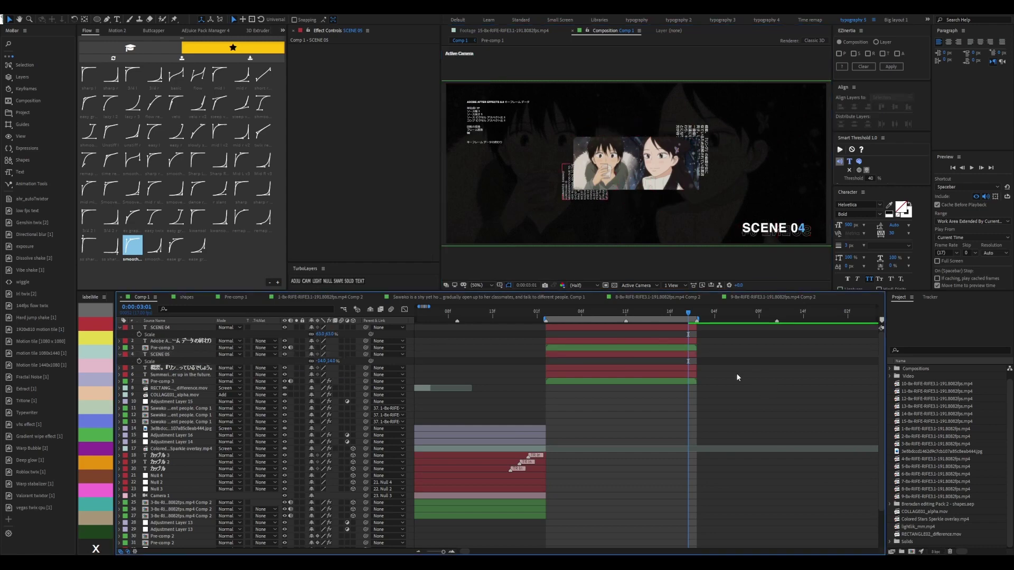
Duplicate the Adobe Japanese text layer and apply a Tint effect to the copy
{"action": "left_click", "coordinate": [618, 341]}
{"action": "key", "text": "ctrl+d"}
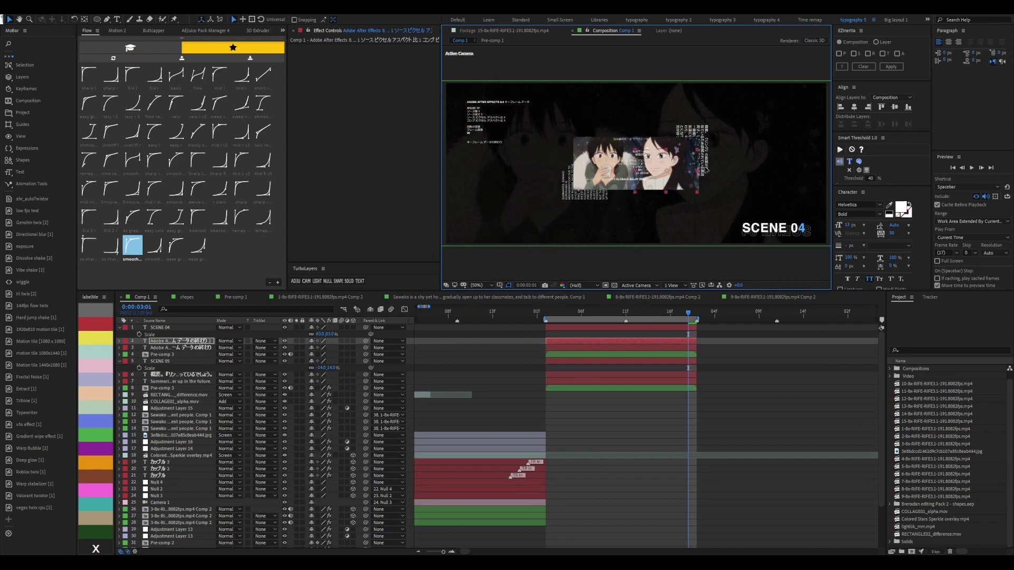
{"action": "key", "text": "ctrl+shift+t"}
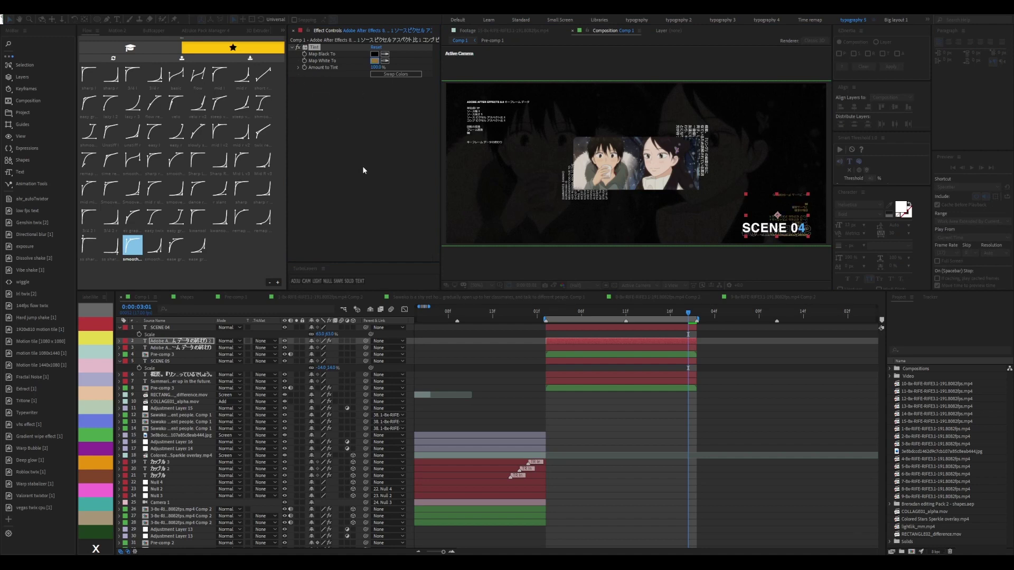
{"action": "left_click", "coordinate": [769, 378]}
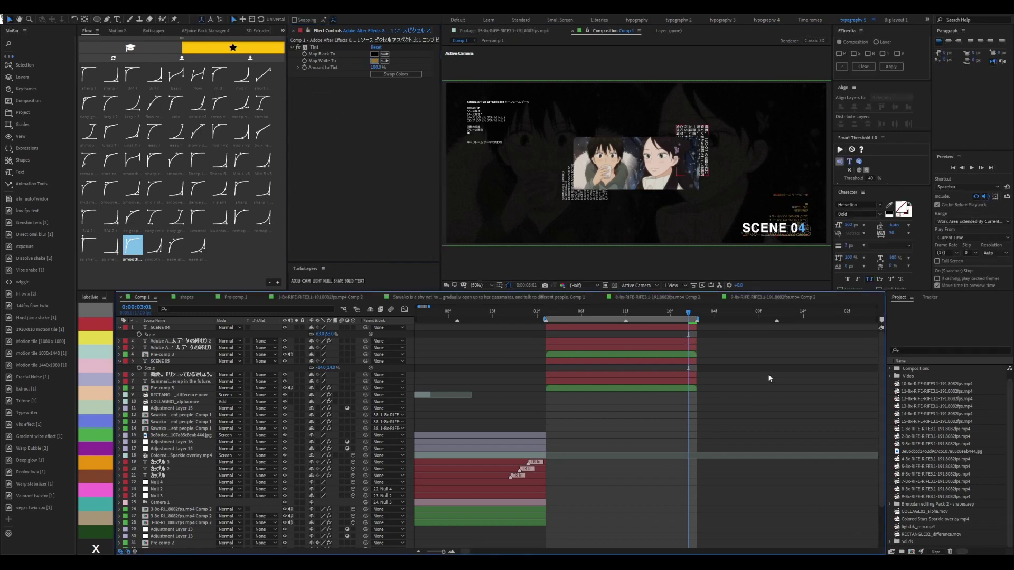
{"action": "key", "text": "ctrl+t"}
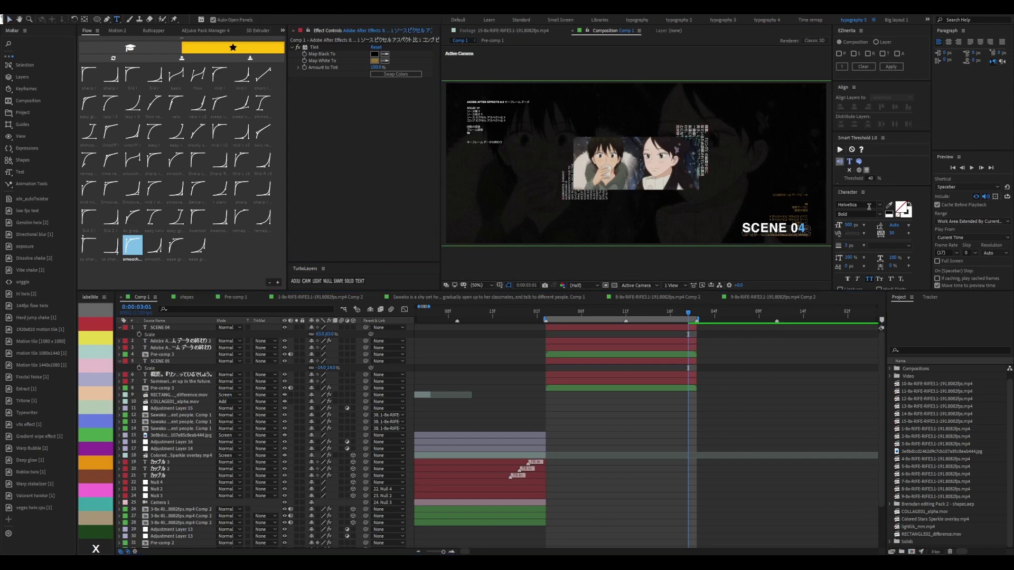
Create a 'FROM ME TO YOU//' text layer scaled to 41%
{"action": "scroll", "coordinate": [572, 171], "scroll_direction": "up", "scroll_amount": 2}
{"action": "left_click", "coordinate": [571, 171]}
{"action": "type", "text": "FROM ME TO YOU"}
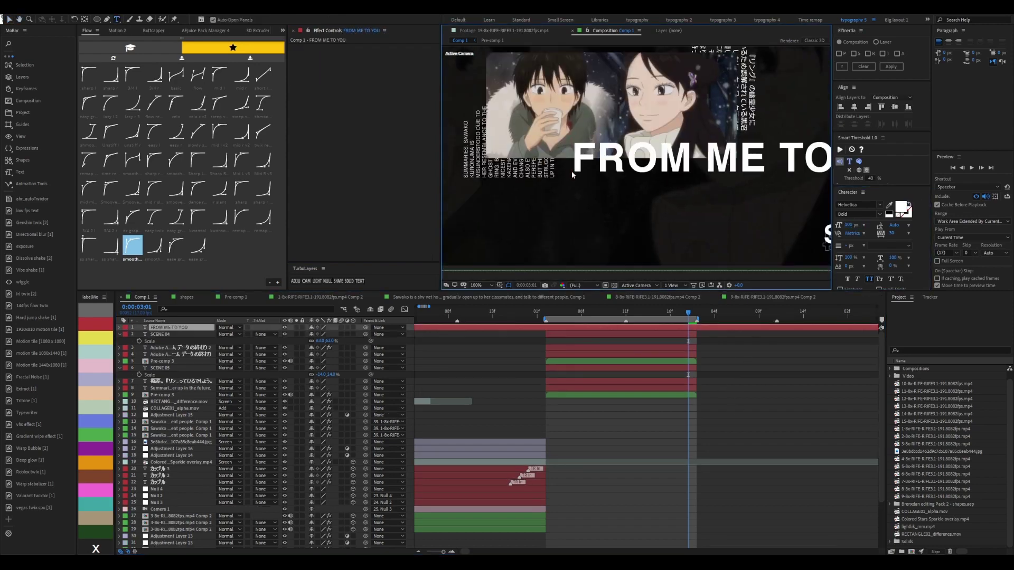
{"action": "type", "text": "///vs"}
{"action": "left_click_drag", "start_coordinate": [319, 333], "coordinate": [115, 22]}
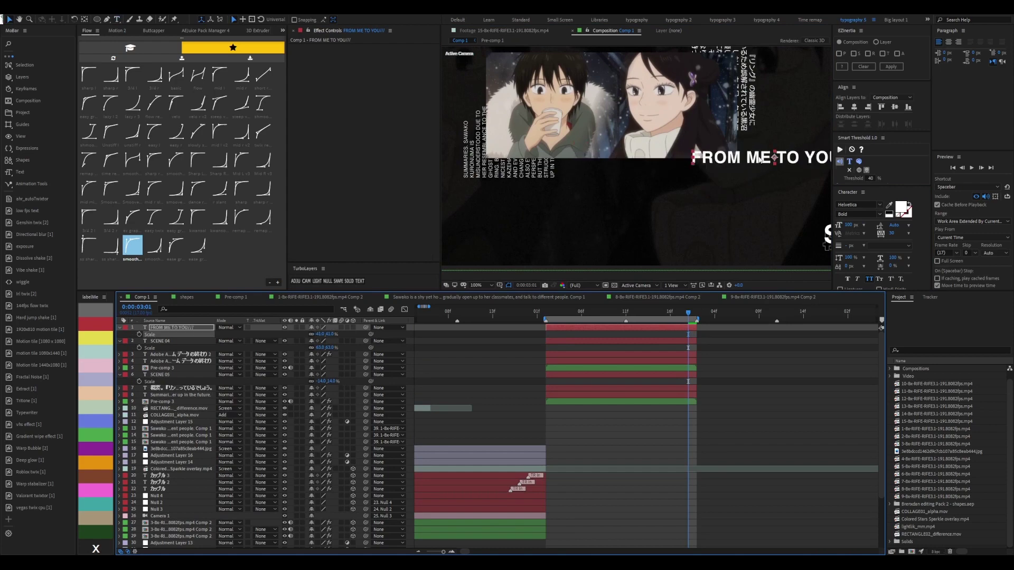
{"action": "key", "text": "BackSpace"}
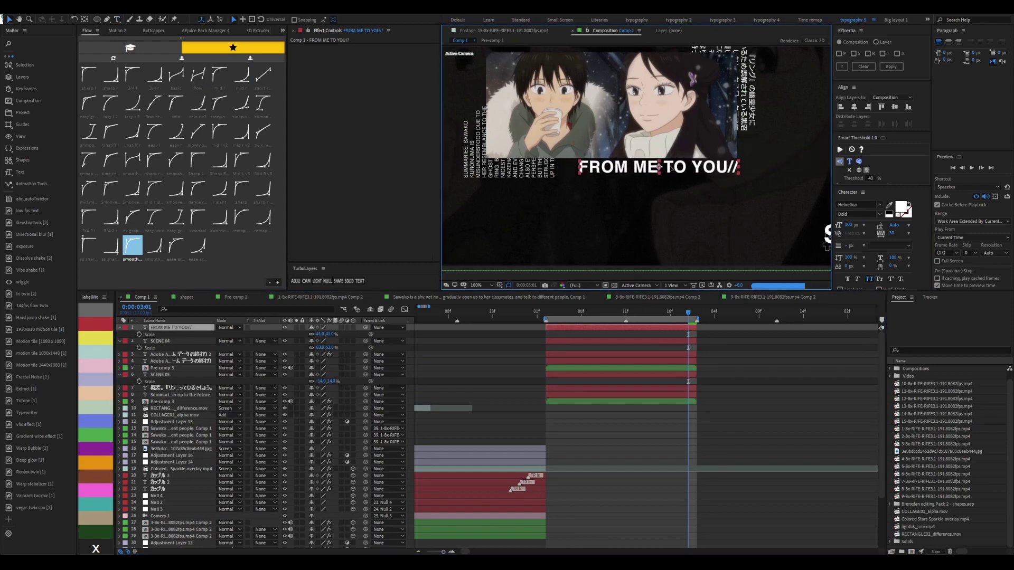
Paste the vertical text's gradient ramp onto the title and reposition the ramp end across it
{"action": "left_click", "coordinate": [545, 176]}
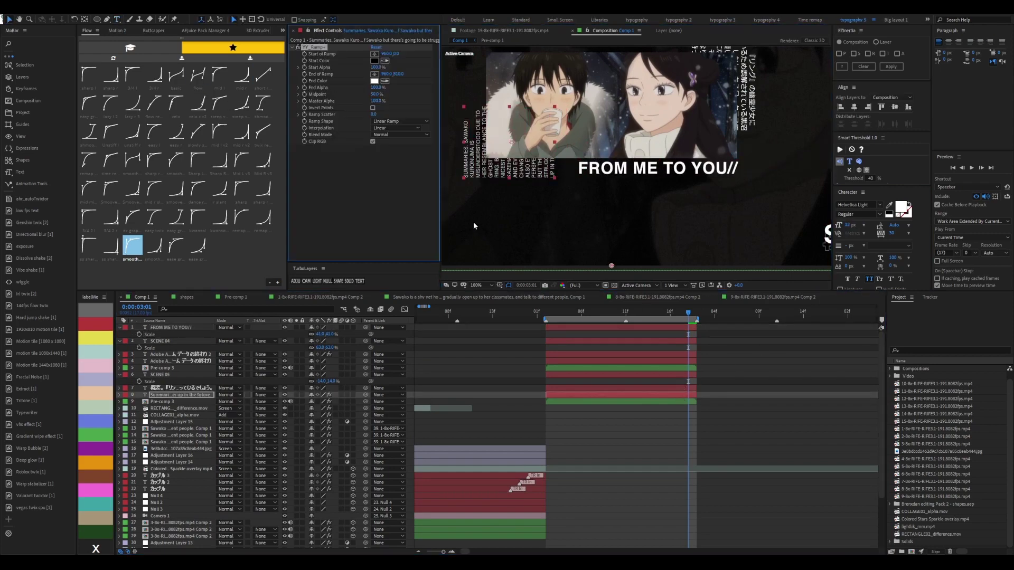
{"action": "scroll", "coordinate": [555, 196], "scroll_direction": "down", "scroll_amount": 2}
{"action": "scroll", "coordinate": [555, 196], "scroll_direction": "up", "scroll_amount": 2}
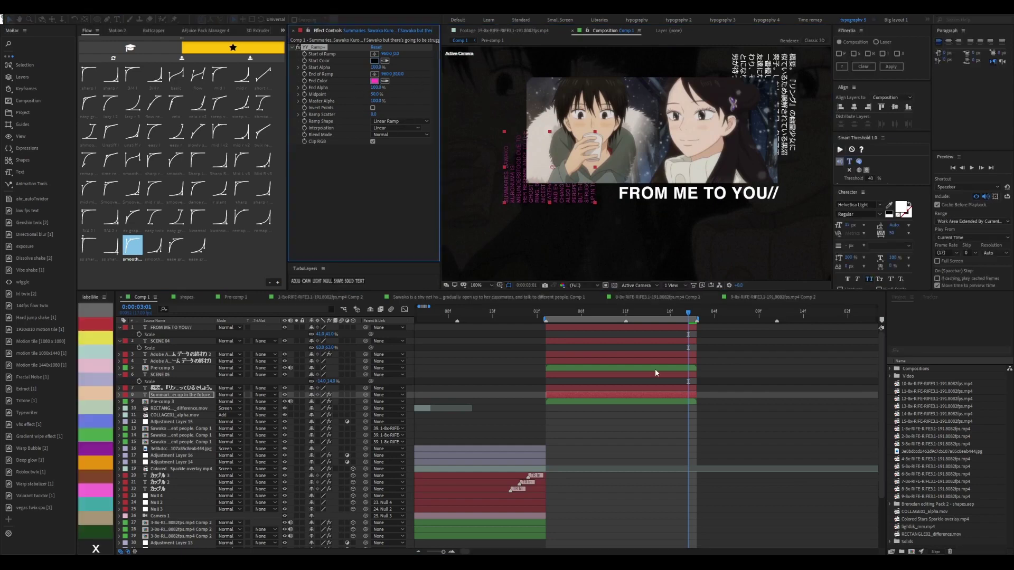
{"action": "key", "text": "ctrl+Up"}
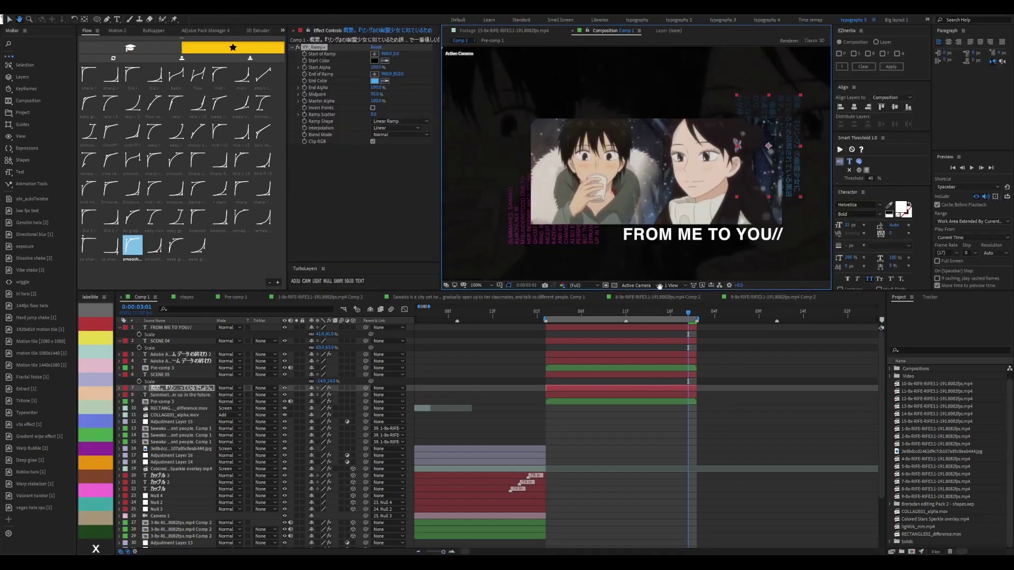
{"action": "key", "text": "ctrl+Up"}
{"action": "key", "text": "ctrl+Up"}
{"action": "key", "text": "ctrl+Up"}
{"action": "key", "text": "ctrl+v"}
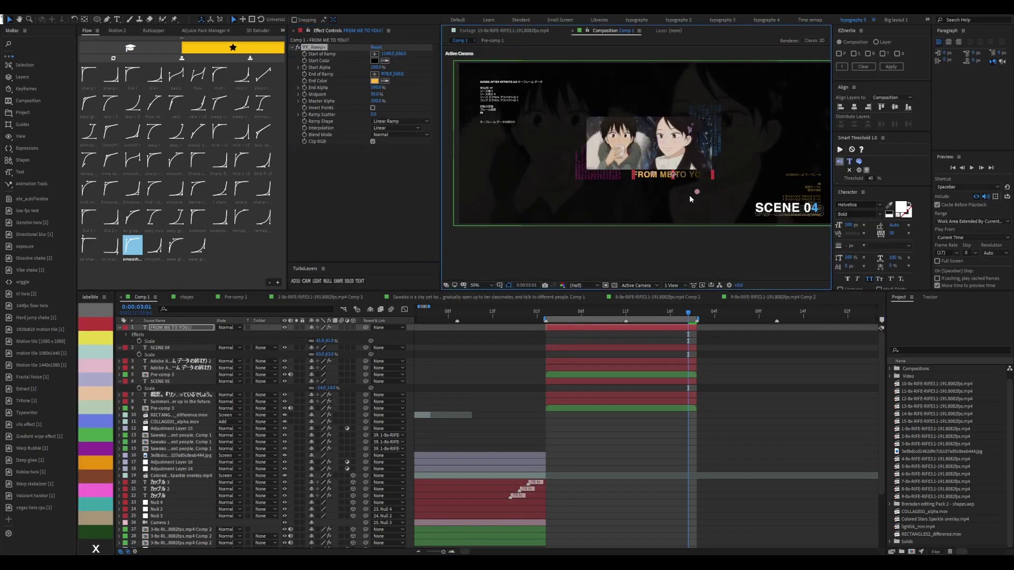
{"action": "scroll", "coordinate": [658, 211], "scroll_direction": "up", "scroll_amount": 2}
{"action": "left_click_drag", "start_coordinate": [609, 188], "coordinate": [657, 186]}
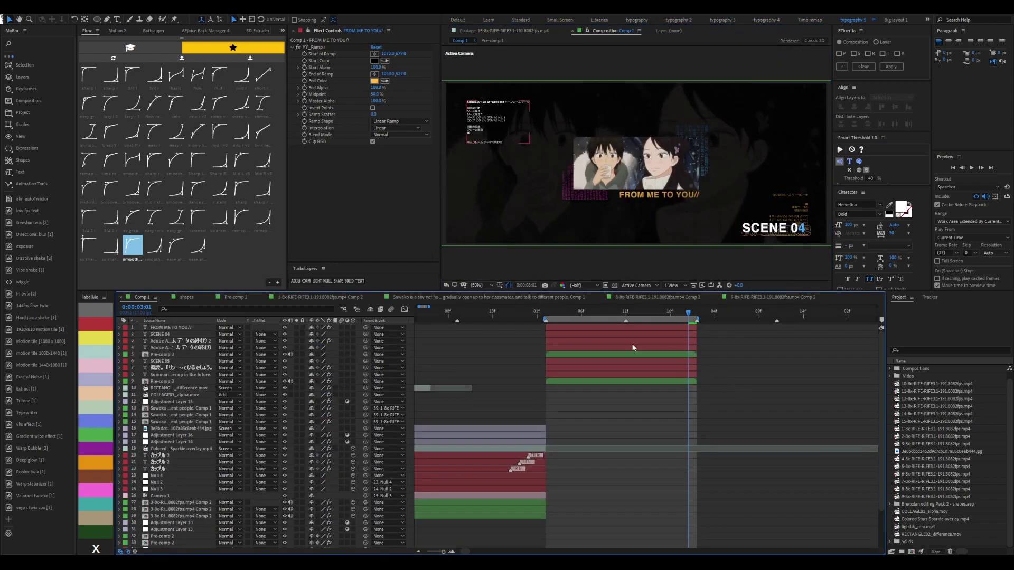
Add Posterize Time and Noise to layer 4 and collapse the text layer properties
{"action": "left_click", "coordinate": [562, 345]}
{"action": "key", "text": "i"}
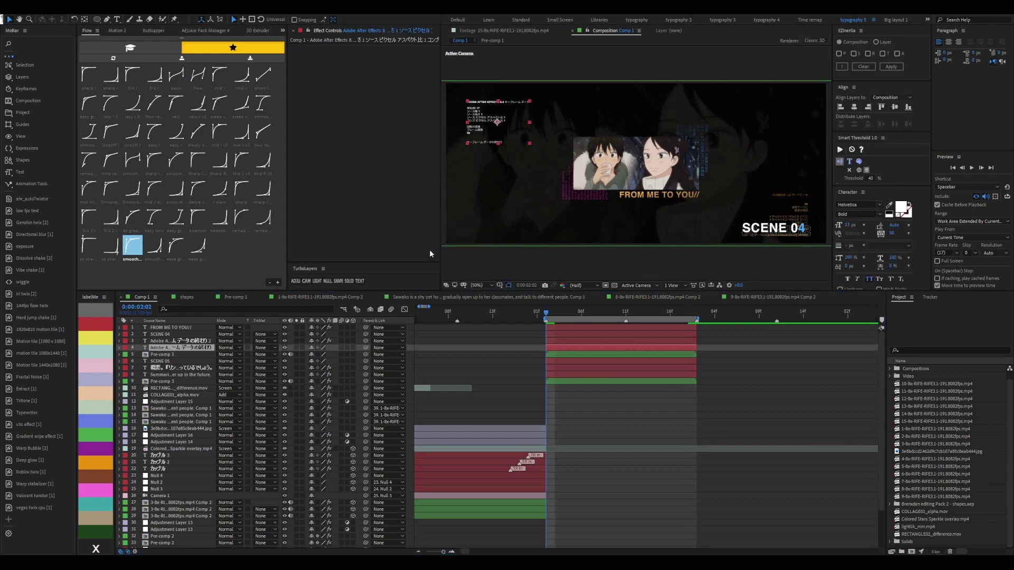
{"action": "left_click", "coordinate": [24, 211]}
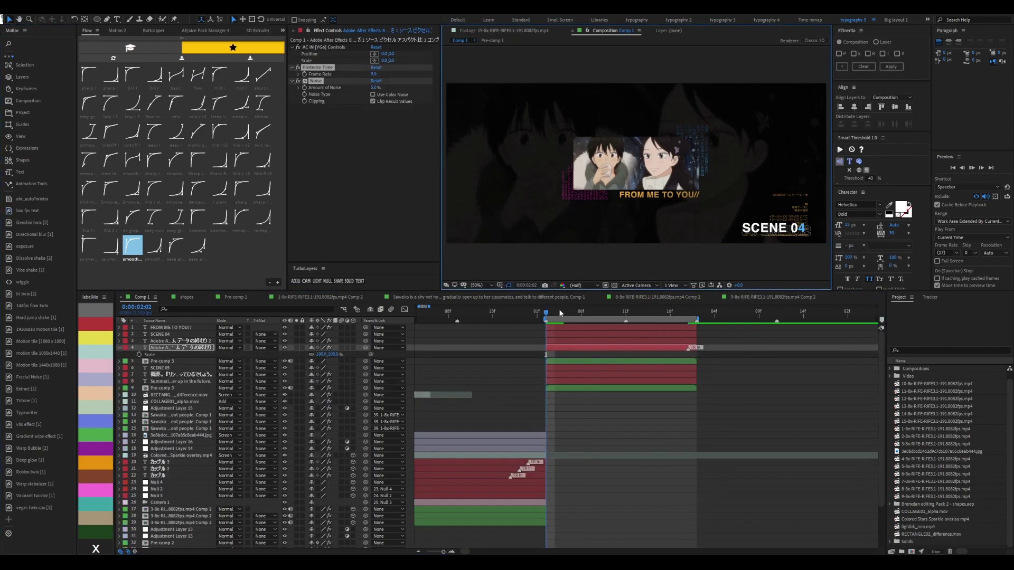
{"action": "left_click", "coordinate": [559, 368]}
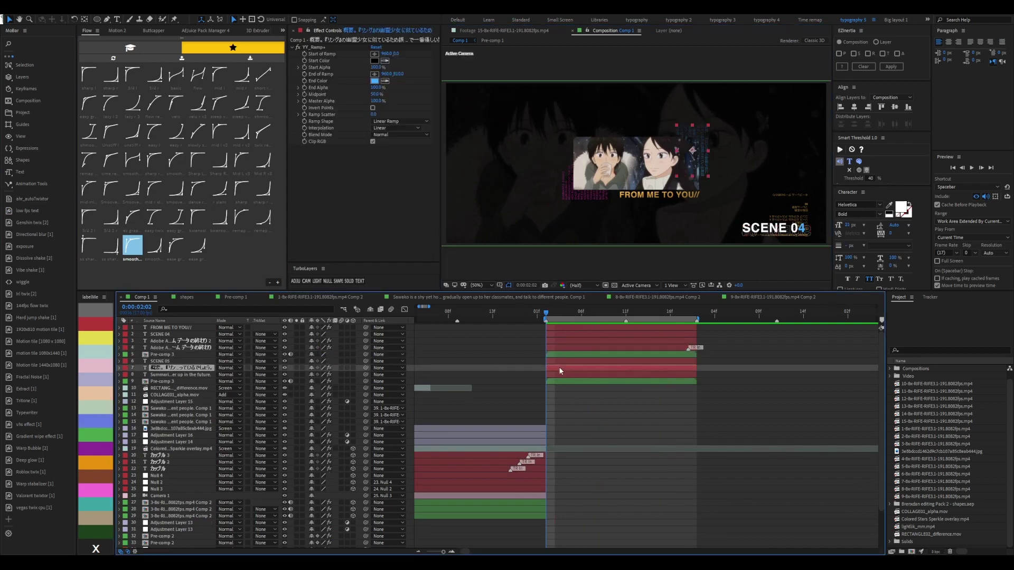
{"action": "left_click", "coordinate": [559, 374], "text": "shift"}
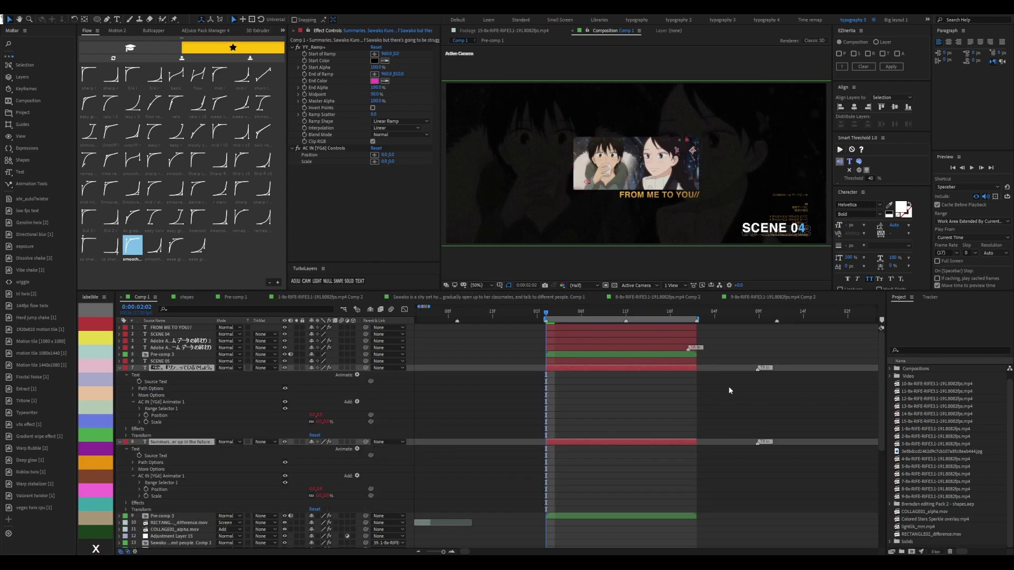
{"action": "key", "text": "u"}
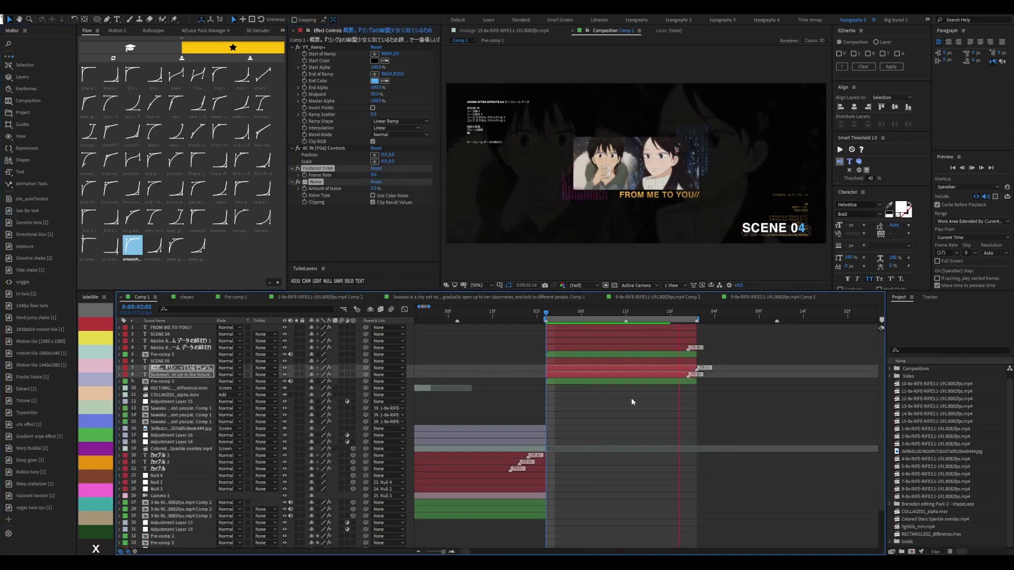
Reveal the FROM ME TO YOU// title's Range Selector keyframes and play back its animation
{"action": "left_click", "coordinate": [591, 361]}
{"action": "left_click", "coordinate": [549, 328]}
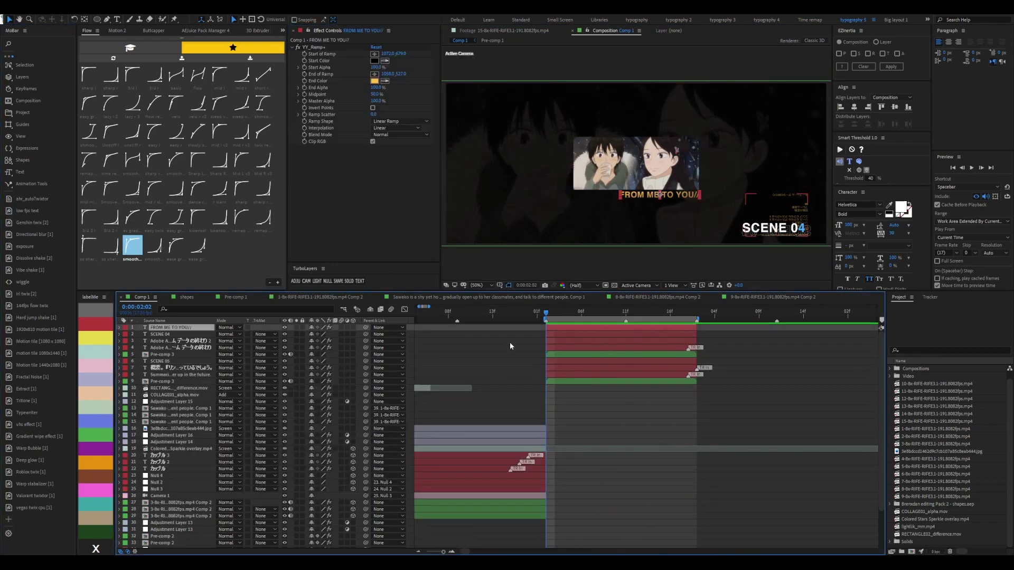
{"action": "key", "text": "u"}
{"action": "scroll", "coordinate": [733, 345], "scroll_direction": "right", "scroll_amount": 3}
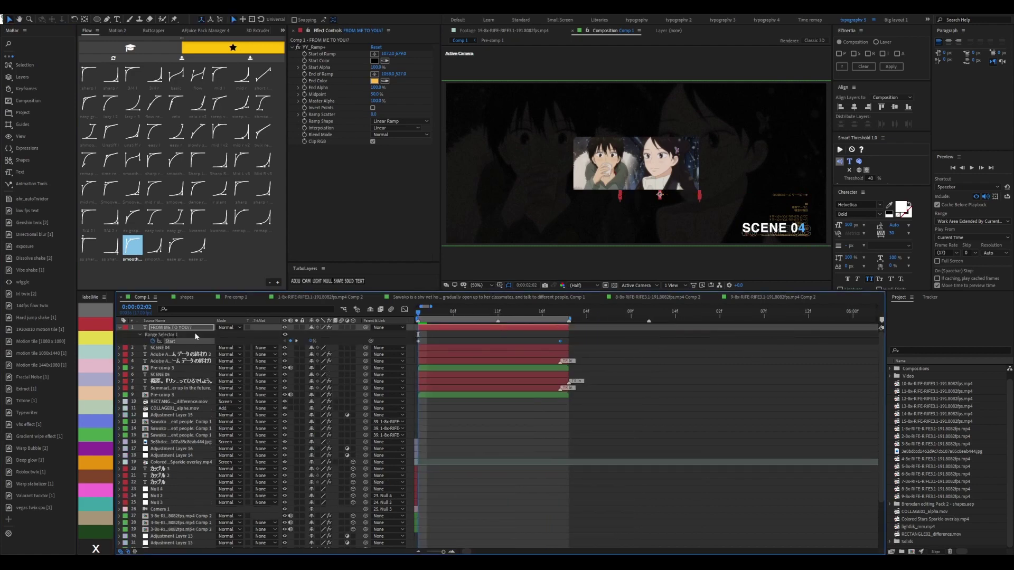
{"action": "scroll", "coordinate": [635, 332], "scroll_direction": "left", "scroll_amount": 3}
{"action": "key", "text": "space"}
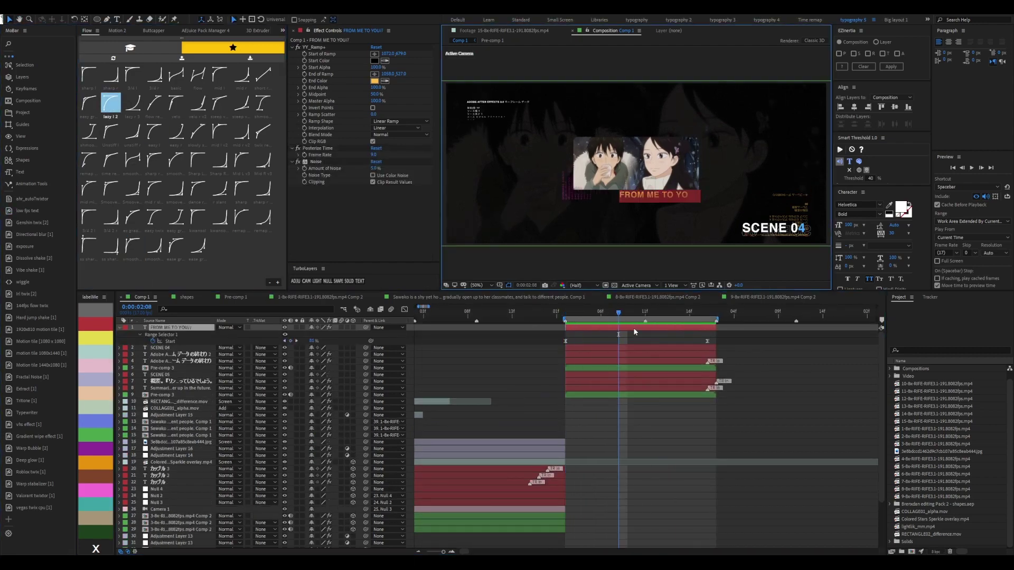
{"action": "key", "text": "ctrl+t"}
At 0:00:02:10, duplicate the Pre-comp 3 clip layer
{"action": "key", "text": "F2"}
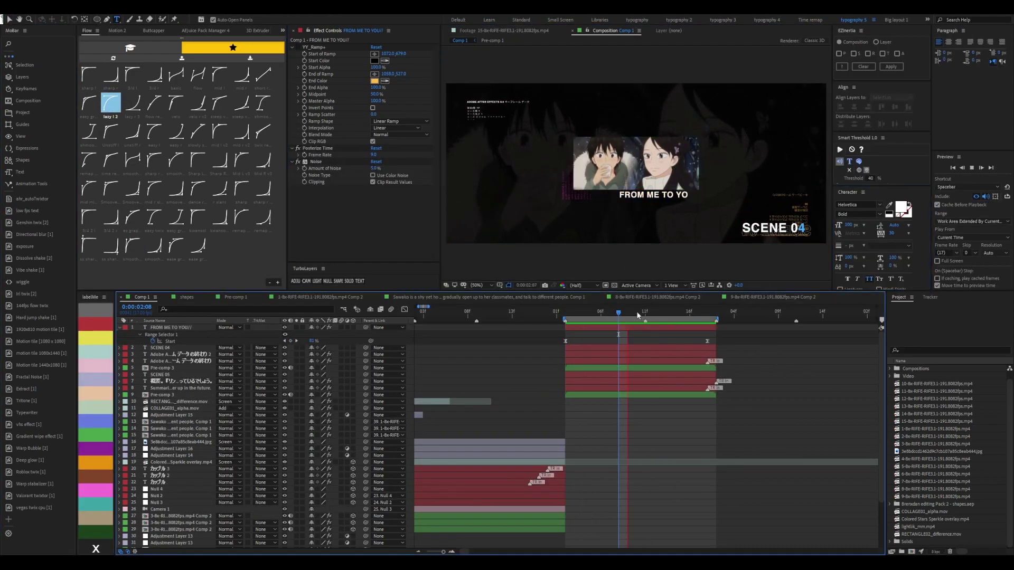
{"action": "left_click", "coordinate": [637, 312]}
{"action": "key", "text": "slash"}
{"action": "key", "text": "v"}
{"action": "left_click", "coordinate": [287, 329]}
{"action": "key", "text": "u"}
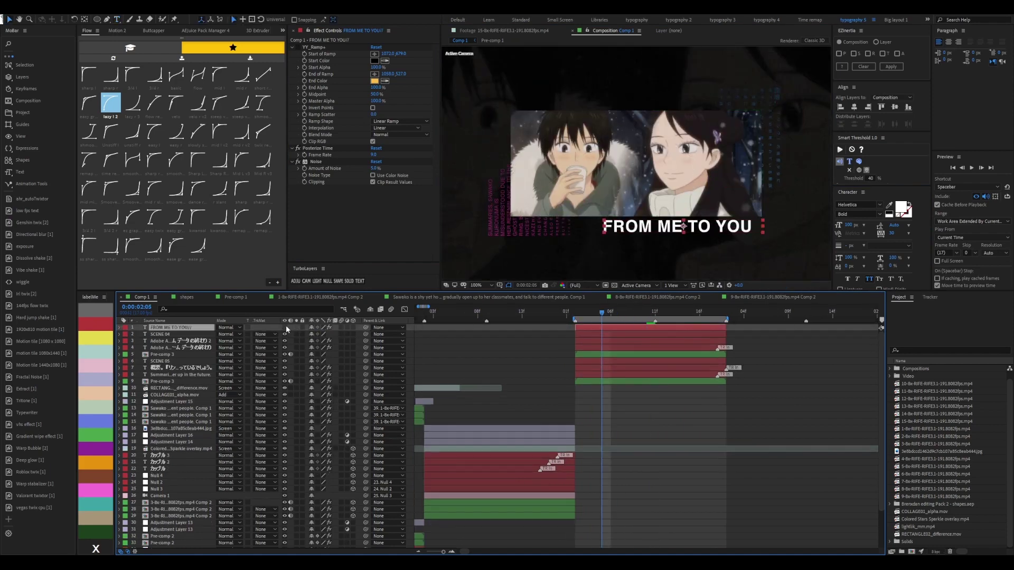
{"action": "left_click", "coordinate": [647, 311]}
{"action": "left_click", "coordinate": [653, 209]}
{"action": "key", "text": "ctrl+d"}
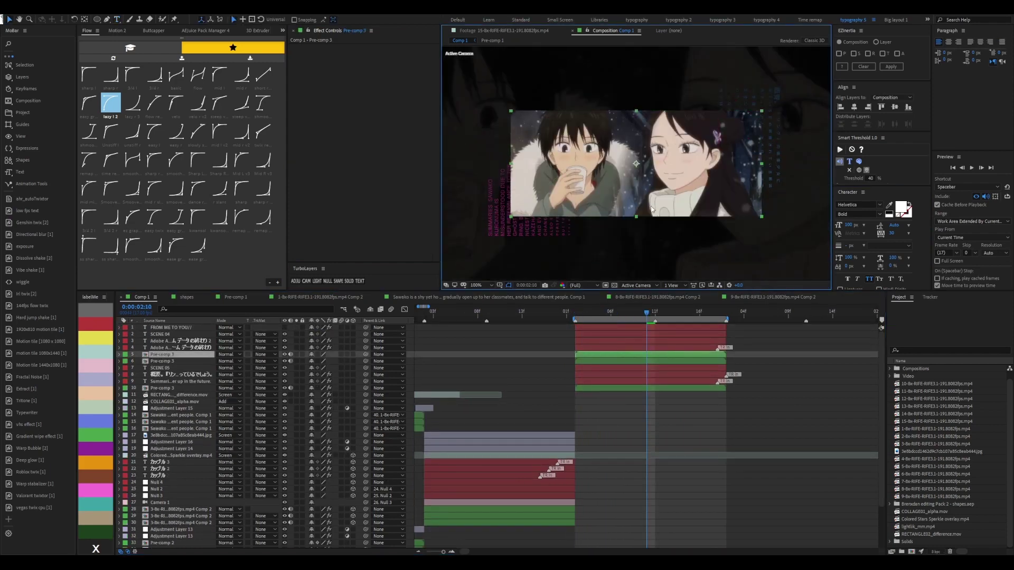
Mask one Pre-comp 3 copy around the boy and a duplicate around the girl's face
{"action": "left_click_drag", "start_coordinate": [510, 111], "coordinate": [636, 215]}
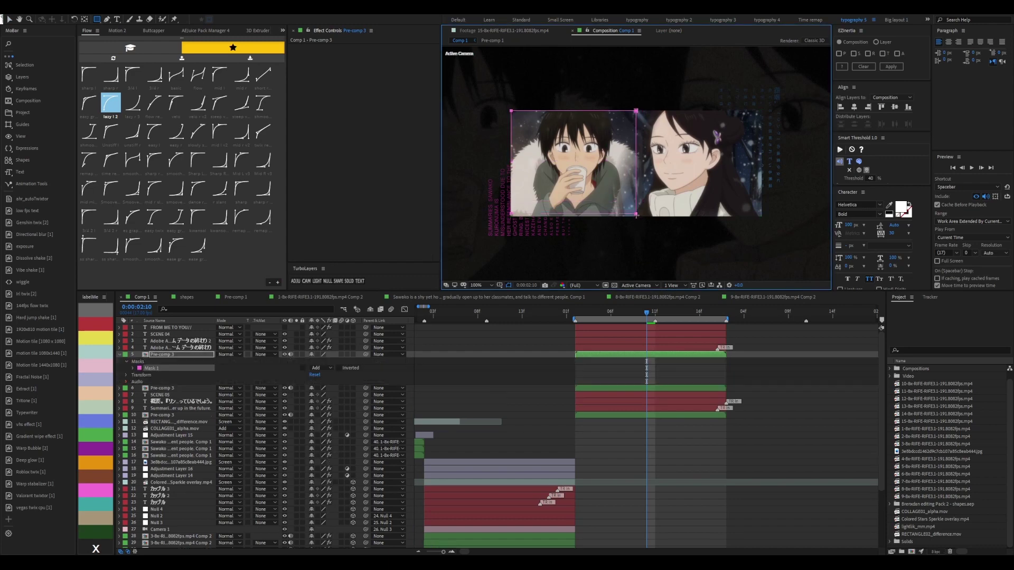
{"action": "left_click", "coordinate": [662, 367]}
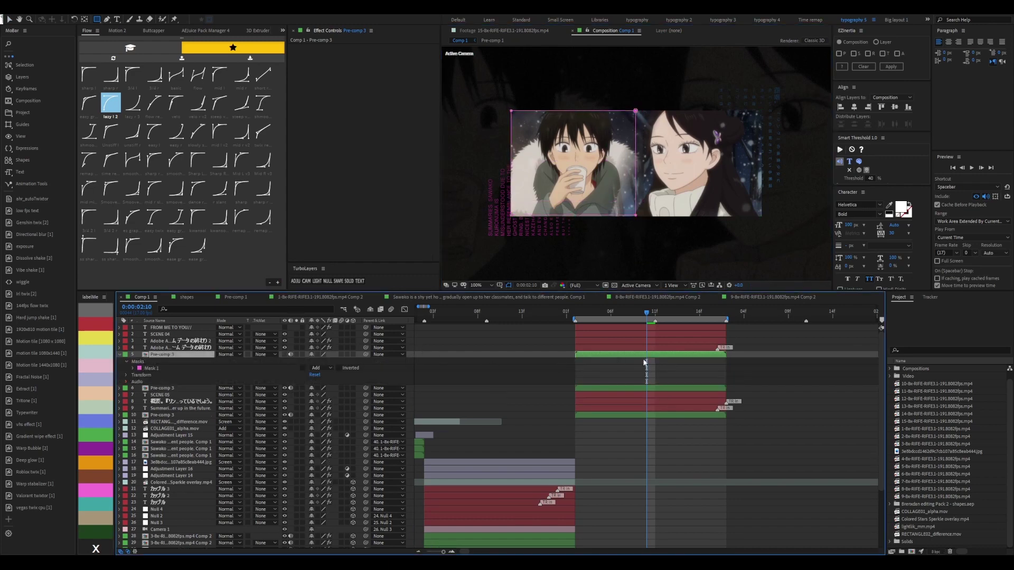
{"action": "scroll", "coordinate": [645, 362], "scroll_direction": "right", "scroll_amount": 2}
{"action": "key", "text": "ctrl+d"}
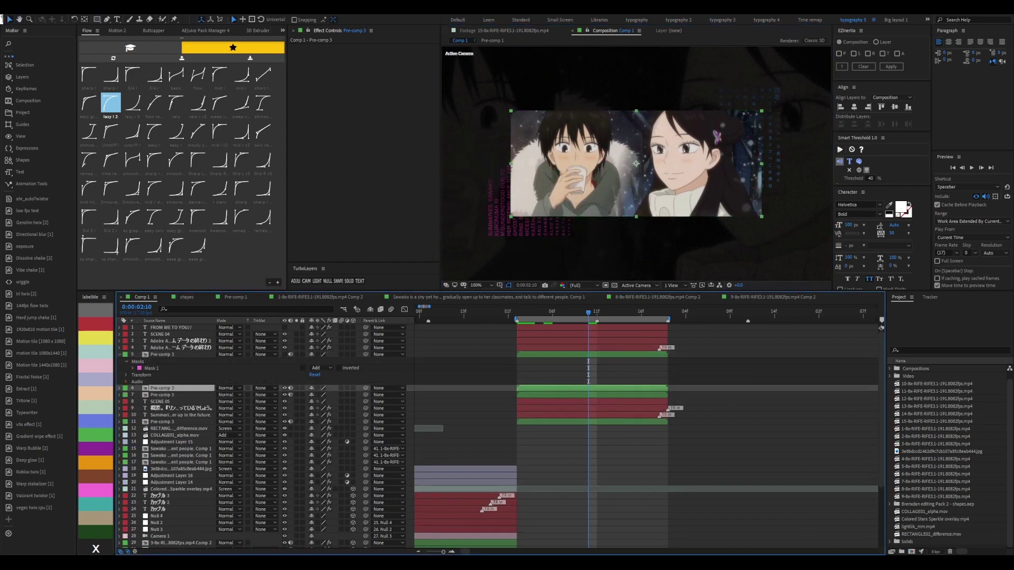
{"action": "key", "text": "q"}
{"action": "left_click_drag", "start_coordinate": [636, 112], "coordinate": [756, 214]}
{"action": "left_click_drag", "start_coordinate": [637, 112], "coordinate": [703, 168]}
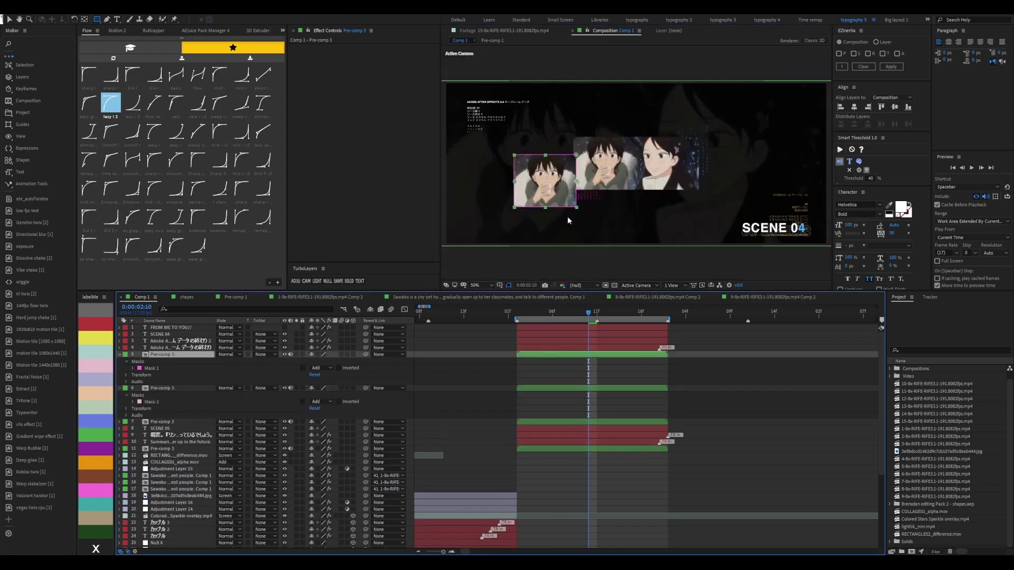
Scale the boy and girl crops down to 18% as small insets
{"action": "scroll", "coordinate": [596, 274], "scroll_direction": "down", "scroll_amount": 2}
{"action": "key", "text": "v"}
{"action": "left_click", "coordinate": [570, 143]}
{"action": "key", "text": "s"}
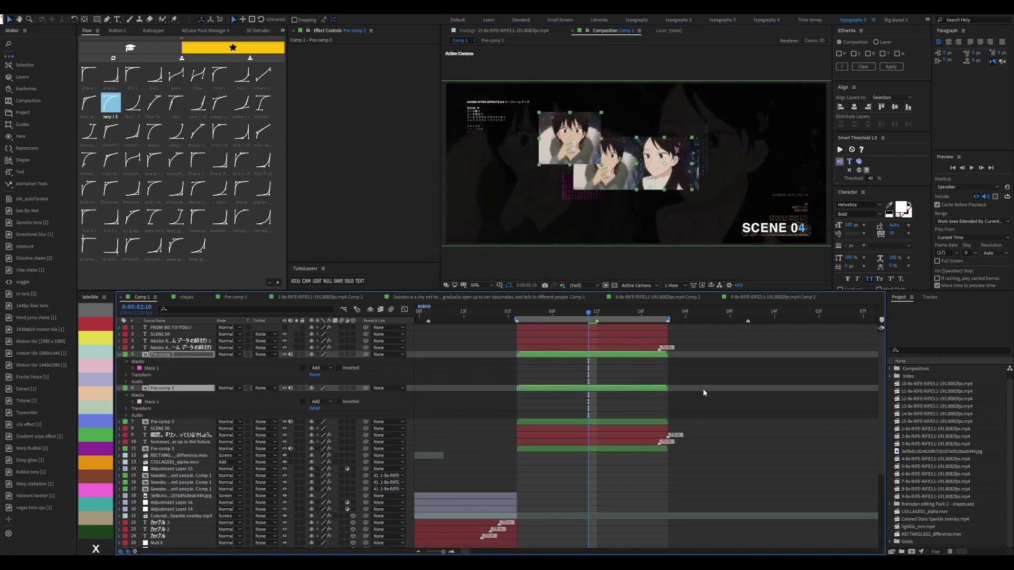
{"action": "key", "text": "period"}
{"action": "left_click_drag", "start_coordinate": [320, 362], "coordinate": [309, 361]}
{"action": "left_click", "coordinate": [568, 368]}
{"action": "key", "text": "s"}
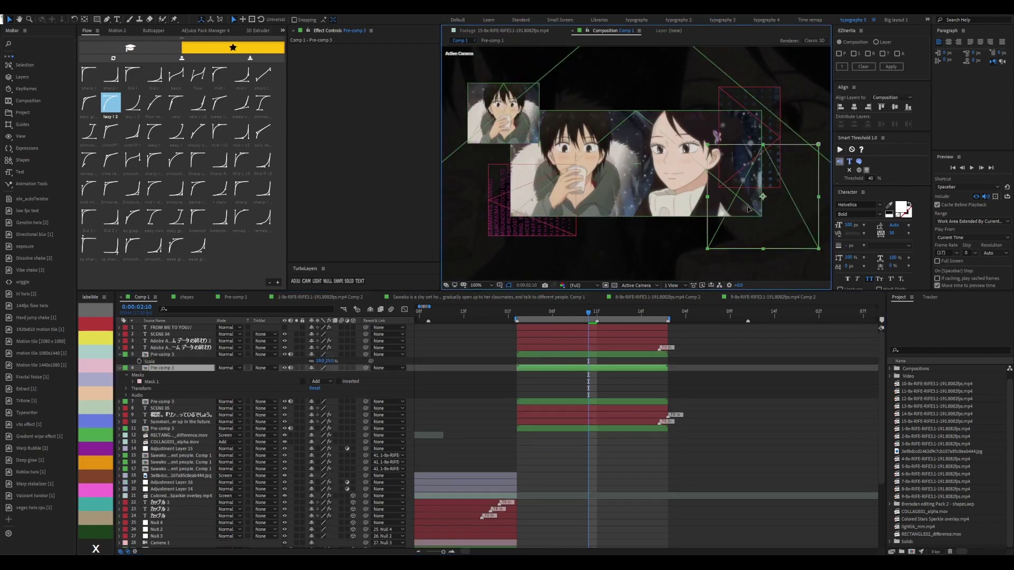
{"action": "left_click_drag", "start_coordinate": [708, 249], "coordinate": [747, 217]}
{"action": "left_click", "coordinate": [185, 382]}
{"action": "key", "text": "s"}
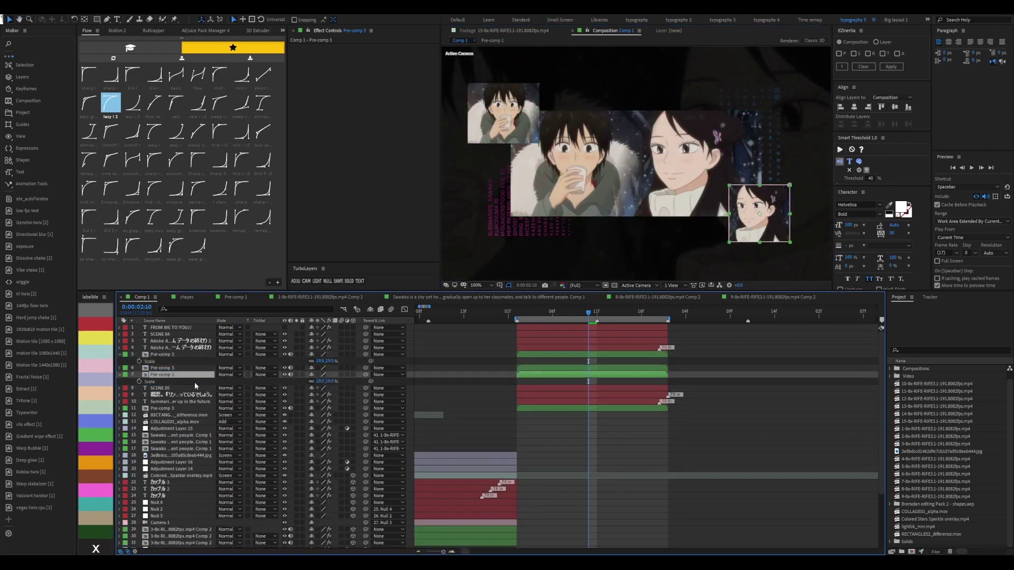
Reorder the boy crop and move the two insets to either side of the main clip
{"action": "left_click", "coordinate": [615, 355]}
{"action": "key", "text": "ctrl+bracketleft"}
{"action": "key", "text": "ctrl+bracketleft"}
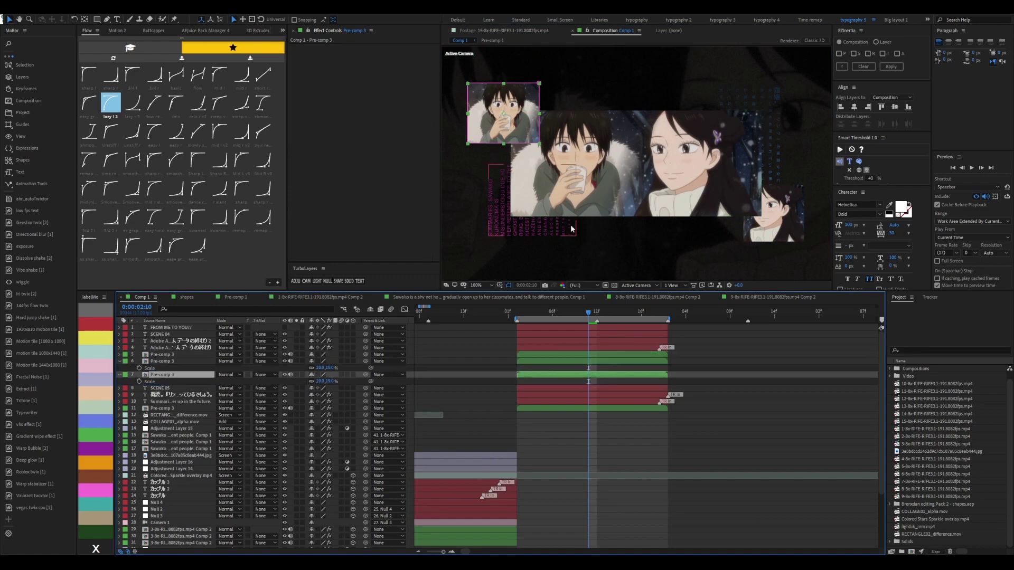
{"action": "scroll", "coordinate": [538, 200], "scroll_direction": "down", "scroll_amount": 1}
{"action": "scroll", "coordinate": [597, 217], "scroll_direction": "up", "scroll_amount": 1}
{"action": "left_click_drag", "start_coordinate": [731, 217], "coordinate": [756, 161]}
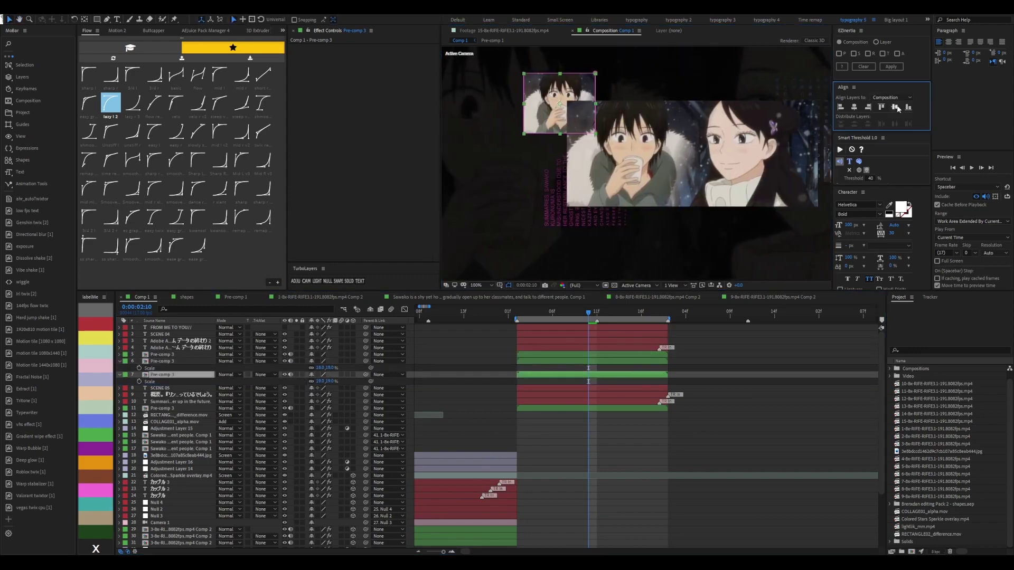
{"action": "left_click_drag", "start_coordinate": [459, 106], "coordinate": [479, 178]}
{"action": "key", "text": "shift+slash"}
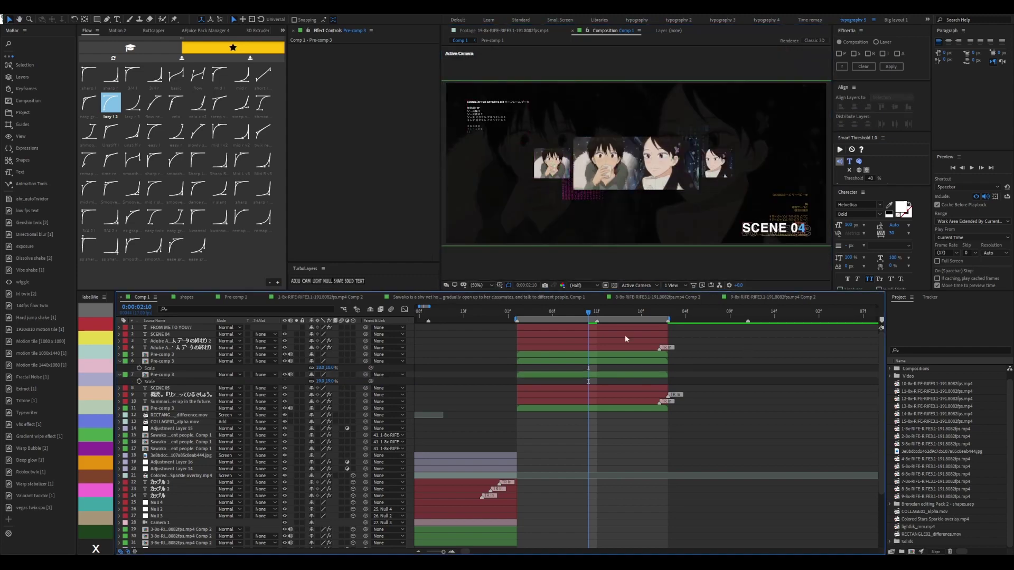
{"action": "scroll", "coordinate": [719, 380], "scroll_direction": "left", "scroll_amount": 3}
Inspect the SCENE 04 and SCENE 05 text keyframes and preview their animation
{"action": "left_click", "coordinate": [702, 334]}
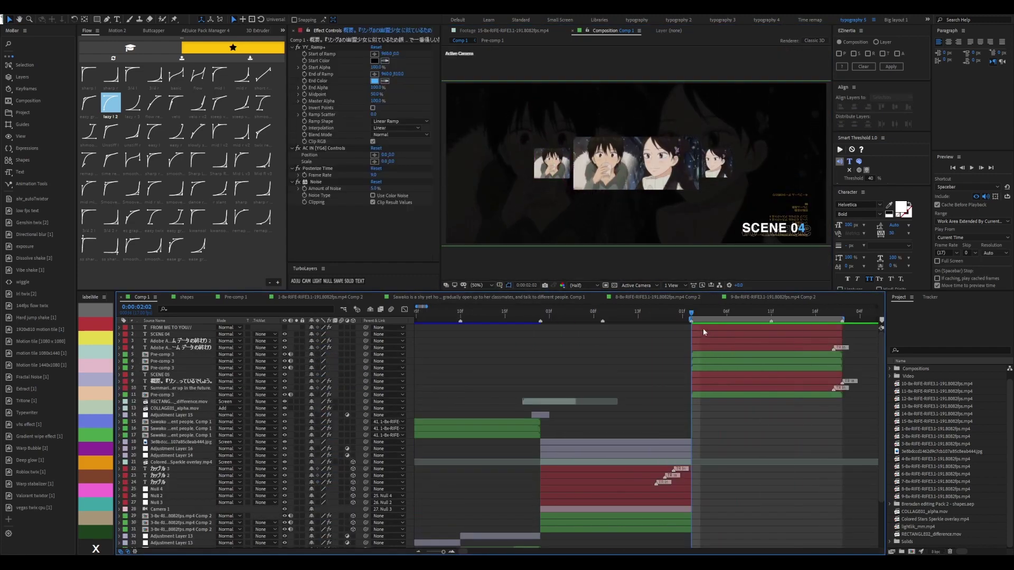
{"action": "key", "text": "u"}
{"action": "scroll", "coordinate": [634, 346], "scroll_direction": "right", "scroll_amount": 5}
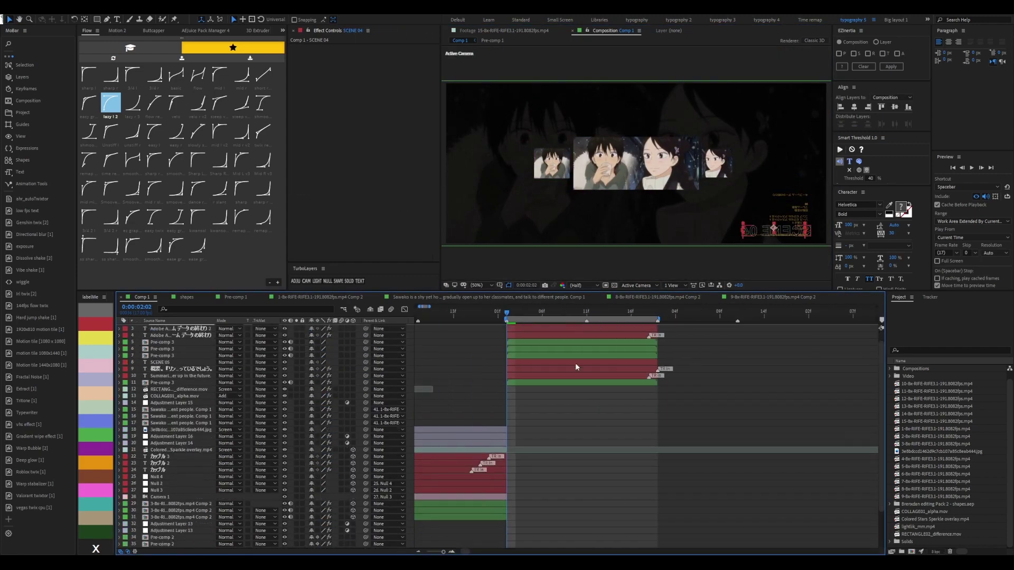
{"action": "left_click", "coordinate": [547, 338]}
{"action": "left_click", "coordinate": [555, 333]}
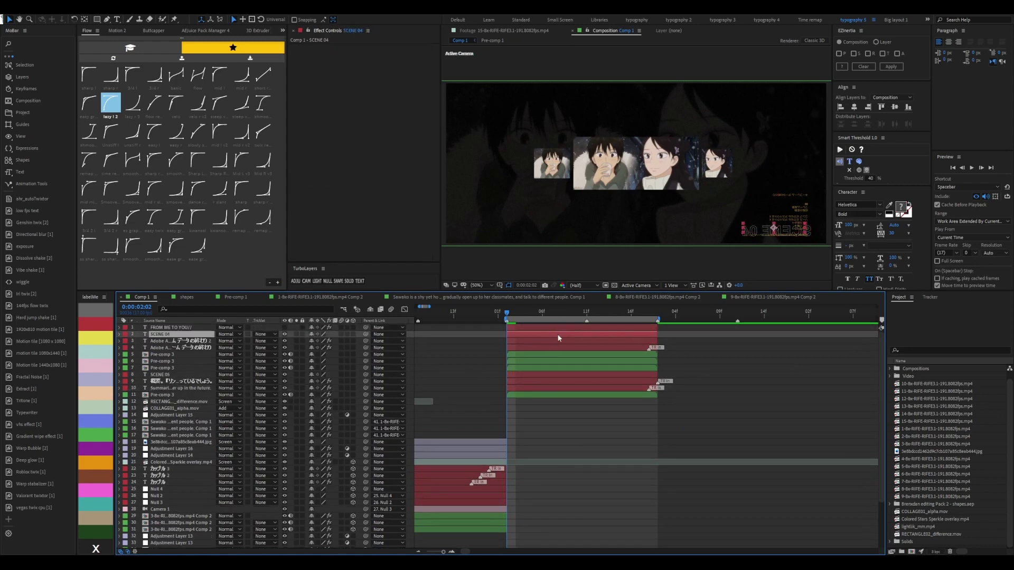
{"action": "left_click", "coordinate": [546, 375]}
{"action": "scroll", "coordinate": [544, 374], "scroll_direction": "right", "scroll_amount": 3}
{"action": "key", "text": "u"}
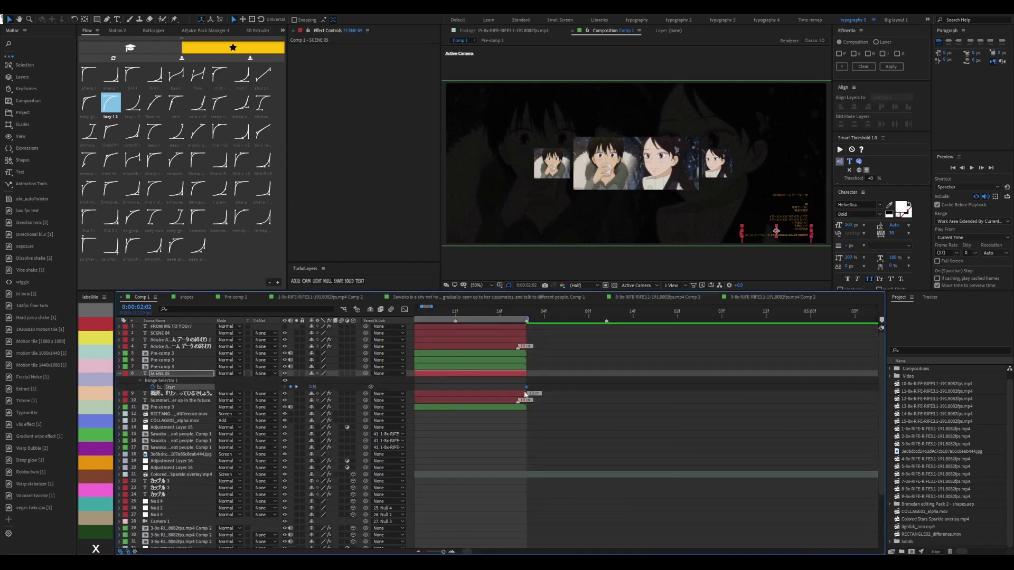
{"action": "key", "text": "space"}
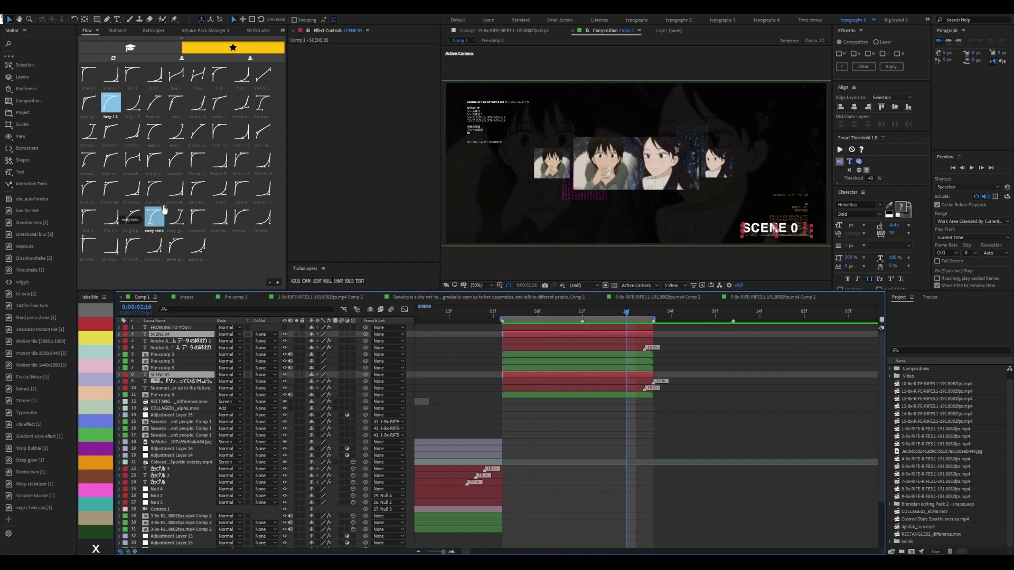
Apply the 'low fps text' preset to the Japanese caption layer and preview it
{"action": "left_click", "coordinate": [504, 313]}
{"action": "key", "text": "ctrl+Up"}
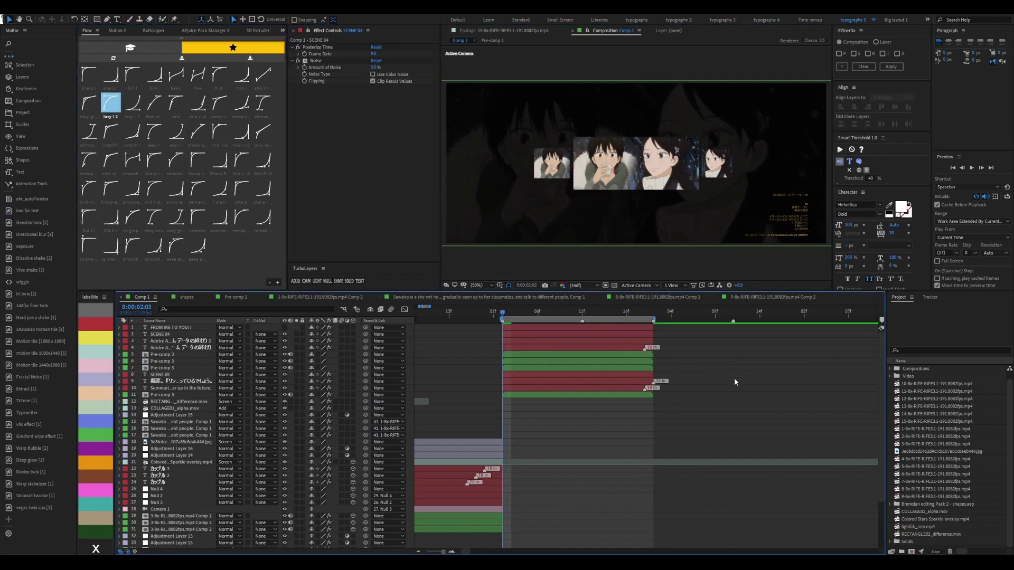
{"action": "left_click", "coordinate": [524, 340]}
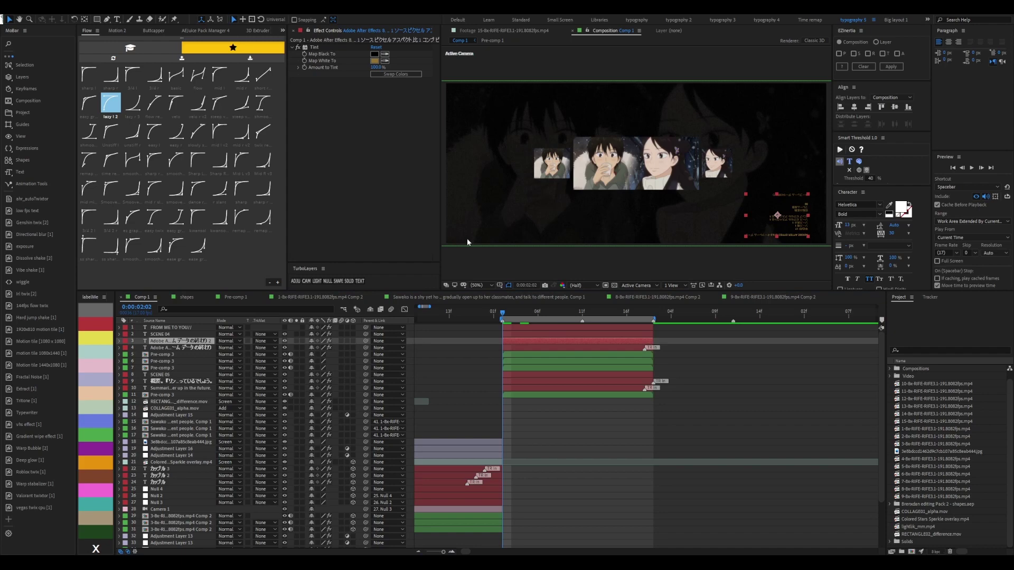
{"action": "left_click", "coordinate": [20, 212]}
{"action": "key", "text": "space"}
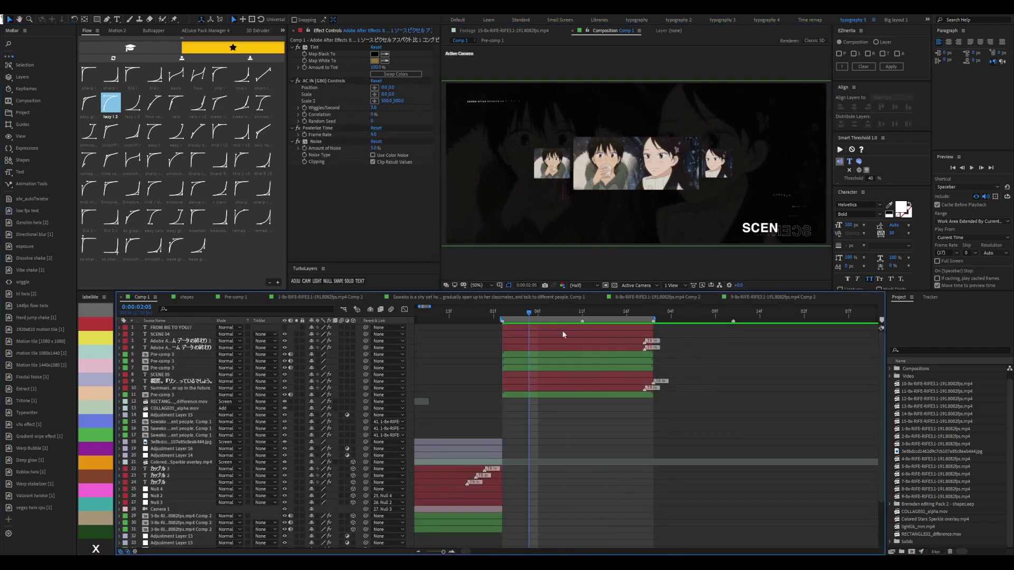
Add a bounce expression to the main Pre-comp 3 clip's Scale and preview it
{"action": "left_click", "coordinate": [562, 354]}
{"action": "key", "text": "s"}
{"action": "left_click", "coordinate": [507, 312]}
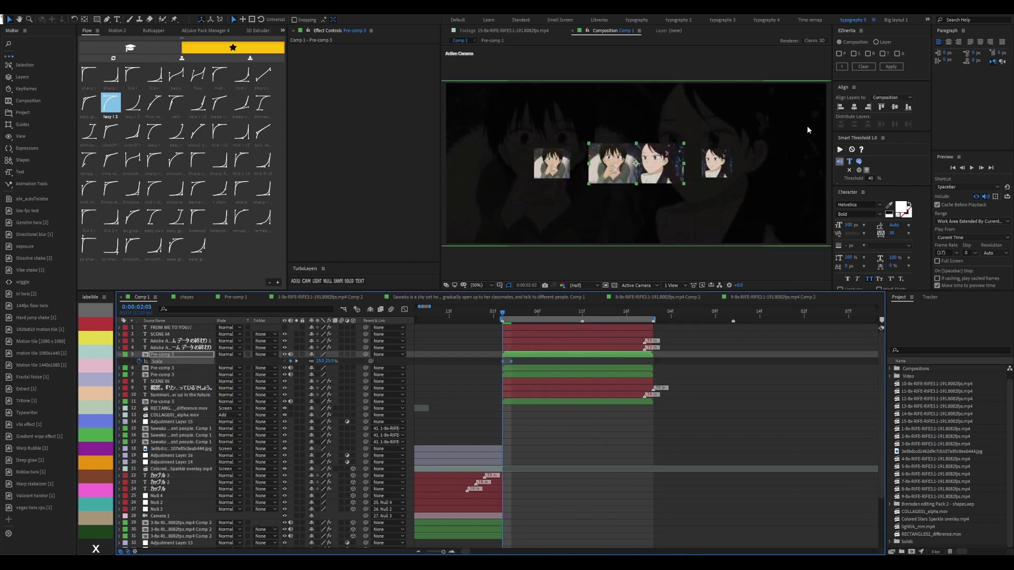
{"action": "left_click", "coordinate": [891, 66]}
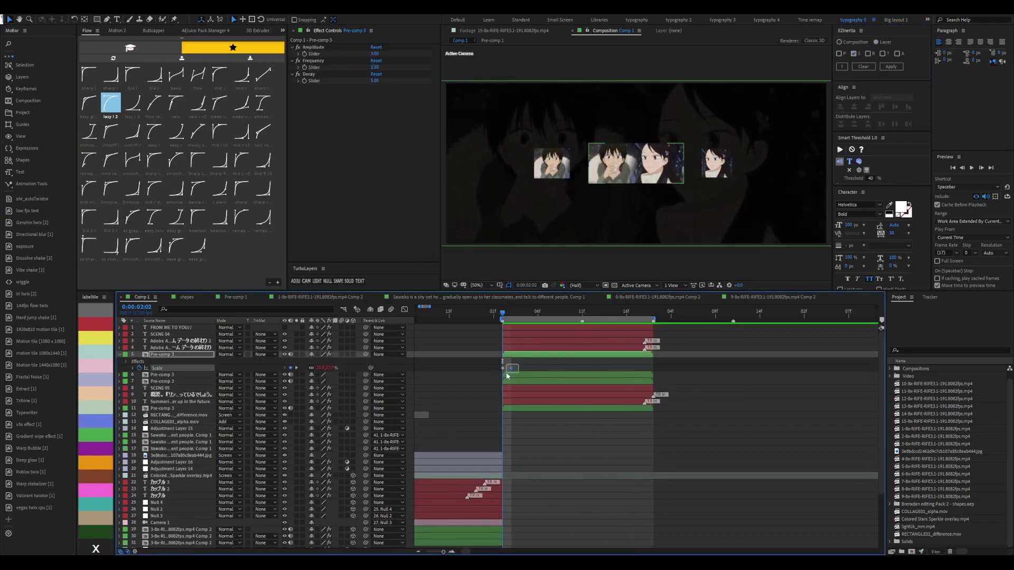
{"action": "key", "text": "space"}
{"action": "key", "text": "space"}
Keyframe both insets' Position, girl starting higher and boy lower, with separated dimensions
{"action": "left_click", "coordinate": [158, 374]}
{"action": "left_click", "coordinate": [158, 382], "text": "shift"}
{"action": "key", "text": "p"}
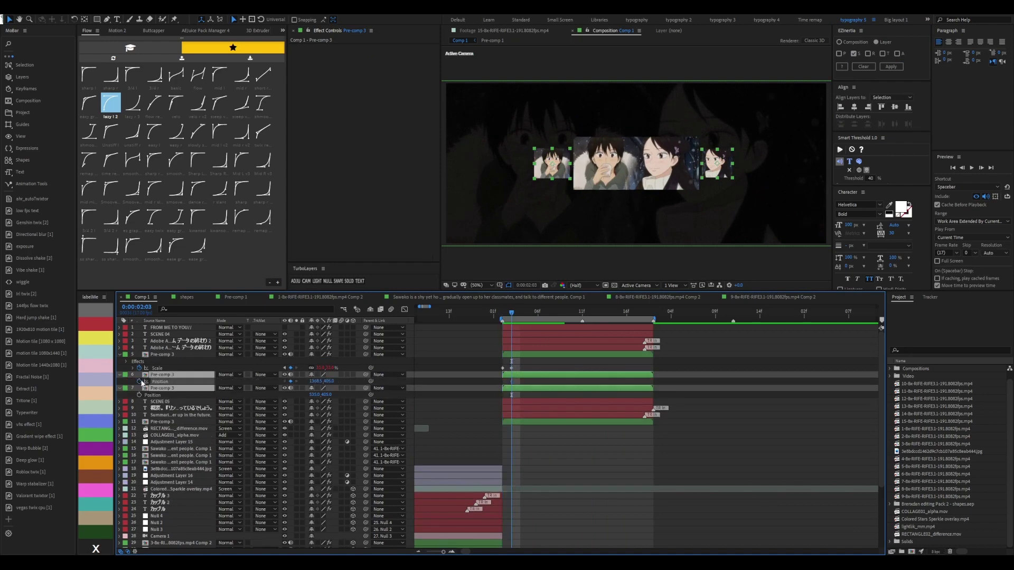
{"action": "key", "text": "Page_Up"}
{"action": "left_click_drag", "start_coordinate": [716, 164], "coordinate": [717, 146]}
{"action": "left_click_drag", "start_coordinate": [562, 161], "coordinate": [563, 173]}
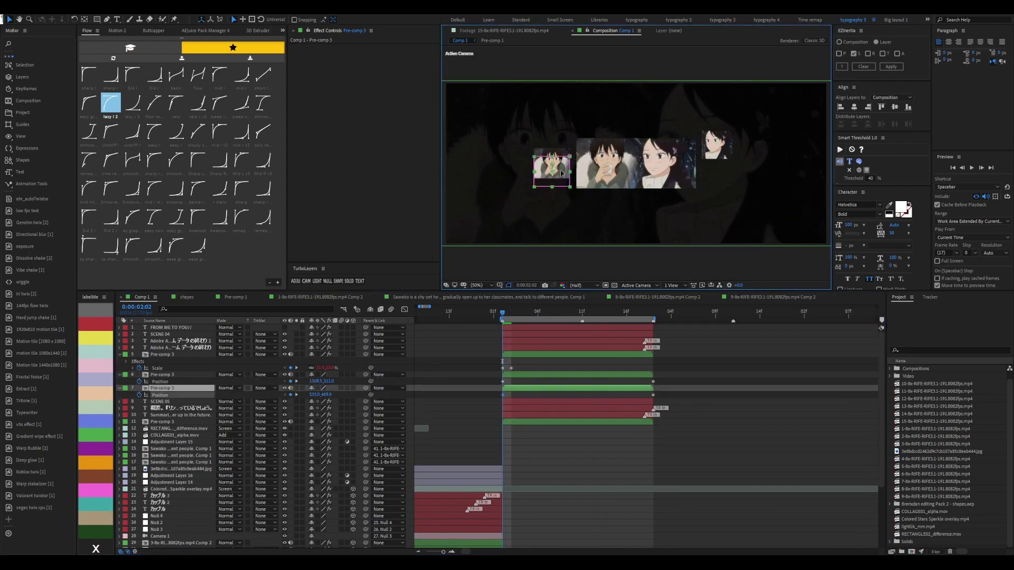
{"action": "left_click", "coordinate": [199, 216]}
{"action": "scroll", "coordinate": [540, 363], "scroll_direction": "down", "scroll_amount": 3}
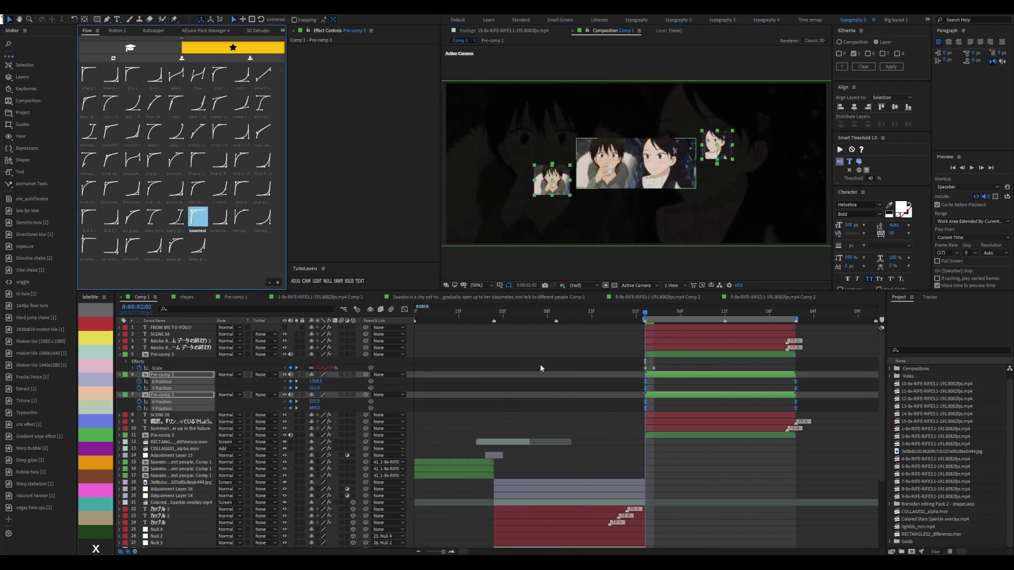
{"action": "key", "text": "Home"}
{"action": "key", "text": "semicolon"}
{"action": "key", "text": "space"}
{"action": "left_click_drag", "start_coordinate": [933, 139], "coordinate": [923, 141]}
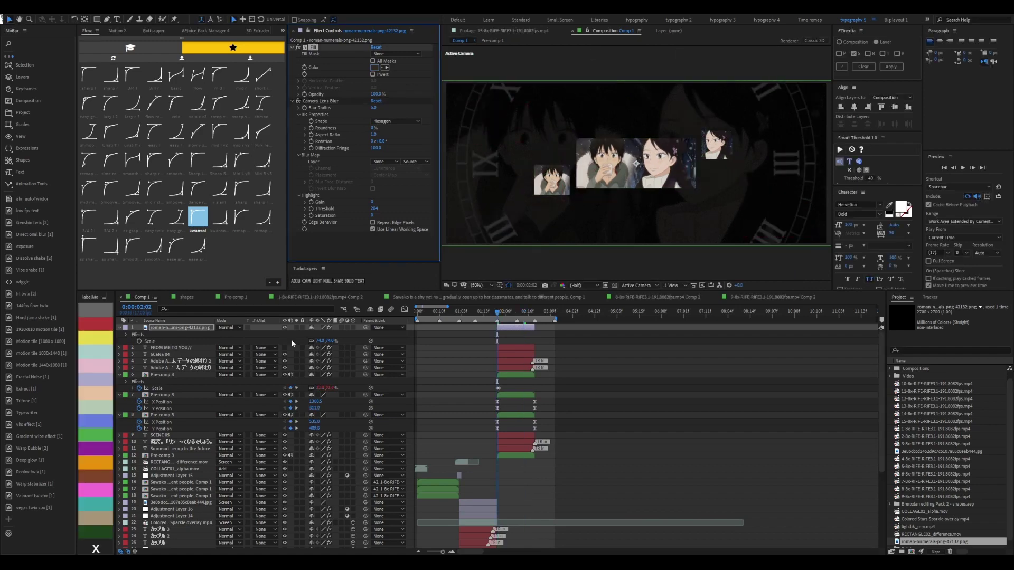
Try 90 and 25 degree rotations on the roman-numerals overlay, then delete it
{"action": "key", "text": "r"}
{"action": "key", "text": "k"}
{"action": "key", "text": "Return"}
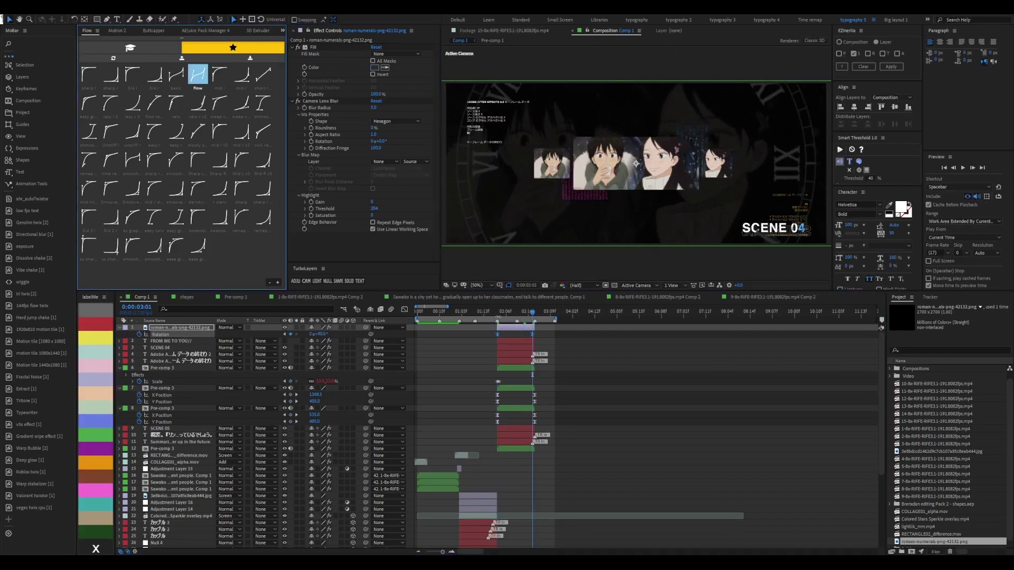
{"action": "key", "text": "space"}
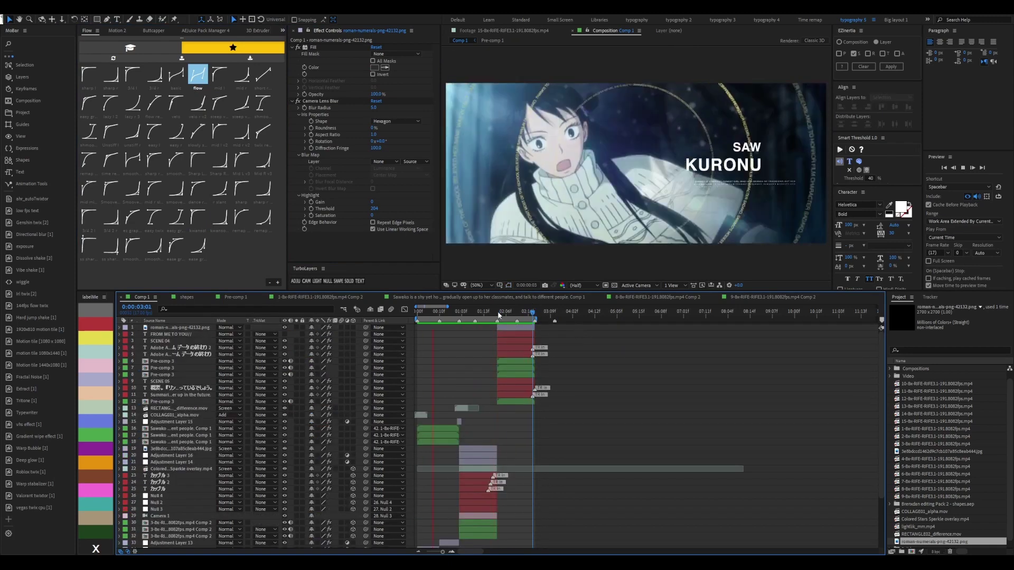
{"action": "left_click", "coordinate": [499, 317]}
{"action": "key", "text": "u"}
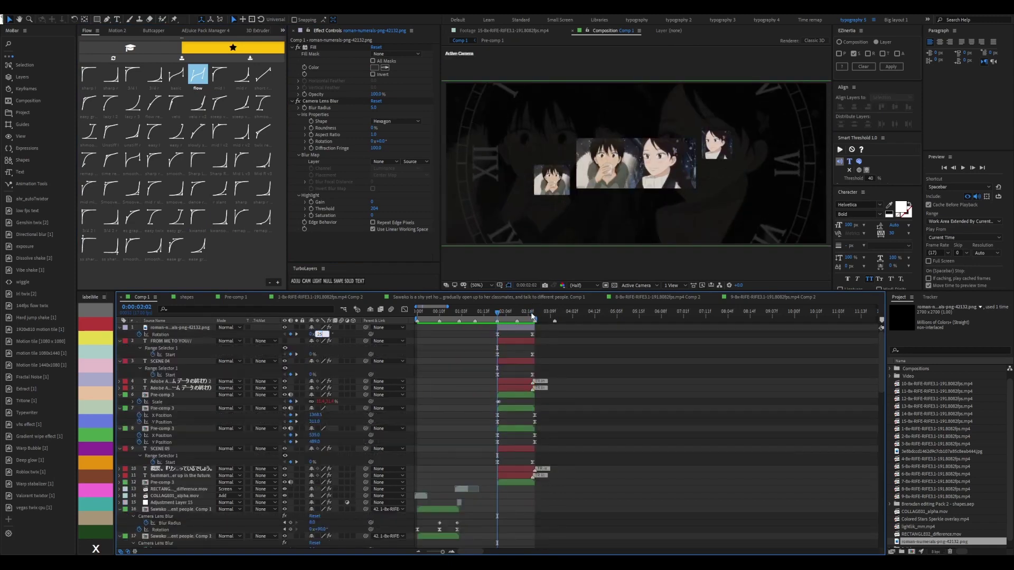
{"action": "key", "text": "Return"}
{"action": "key", "text": "space"}
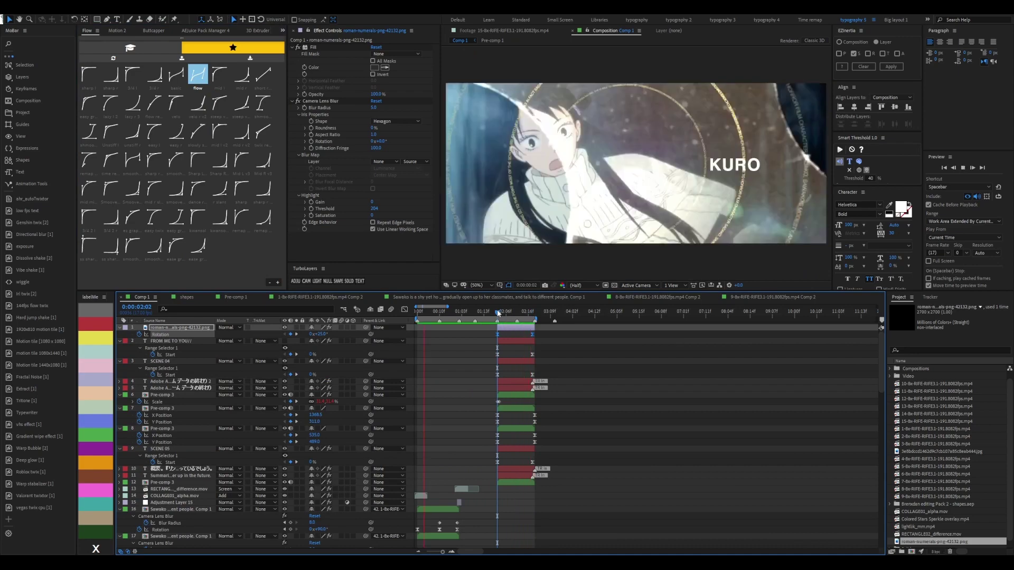
{"action": "key", "text": "Delete"}
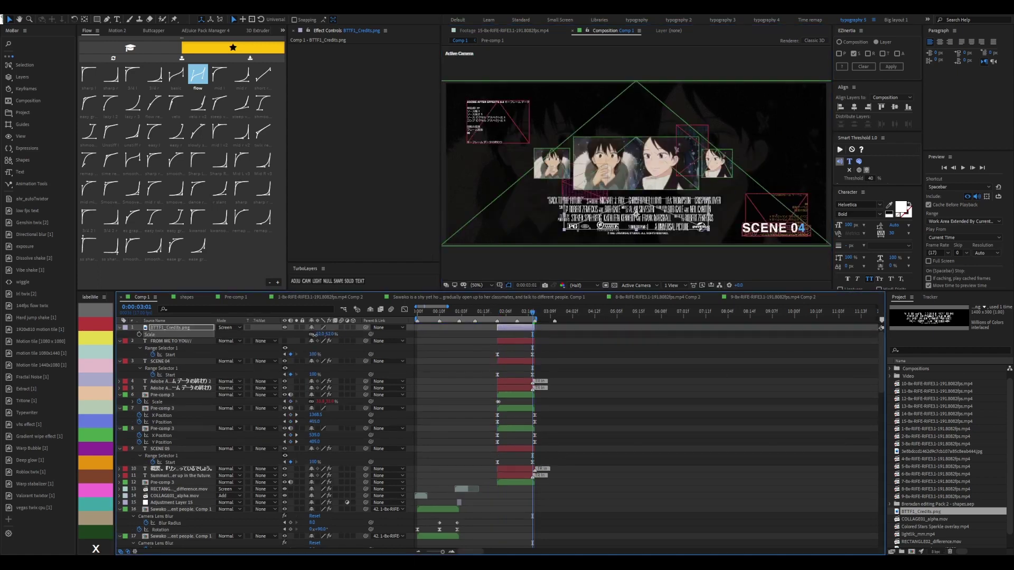
Shrink the BTTF1_Credits image to 32% and reposition it, then delete the layer
{"action": "left_click_drag", "start_coordinate": [315, 335], "coordinate": [305, 335]}
{"action": "left_click", "coordinate": [499, 285]}
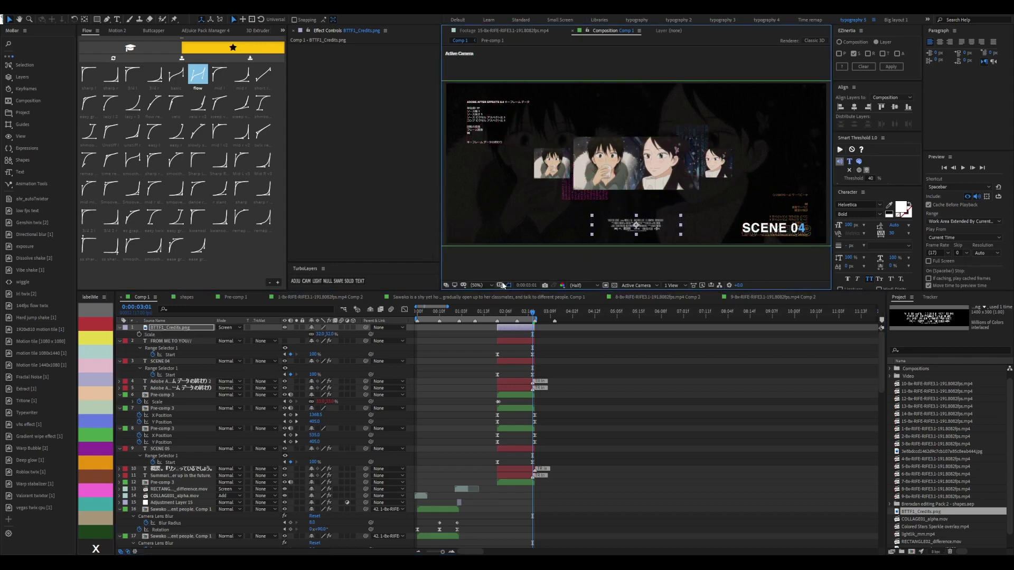
{"action": "left_click", "coordinate": [499, 285]}
{"action": "left_click", "coordinate": [591, 334]}
{"action": "key", "text": "u"}
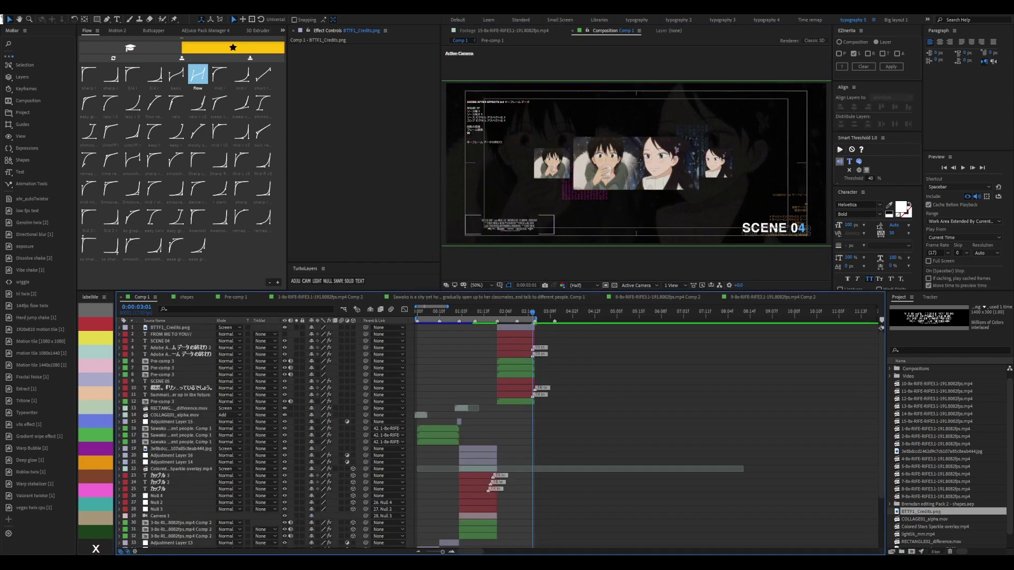
{"action": "left_click_drag", "start_coordinate": [510, 224], "coordinate": [637, 225]}
{"action": "left_click", "coordinate": [674, 350]}
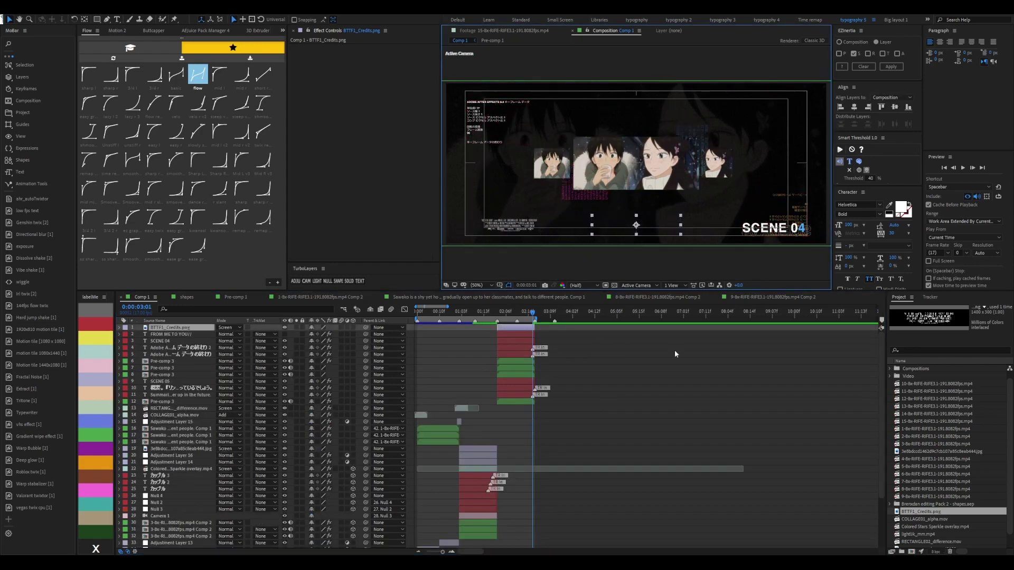
{"action": "left_click", "coordinate": [530, 329]}
{"action": "key", "text": "Delete"}
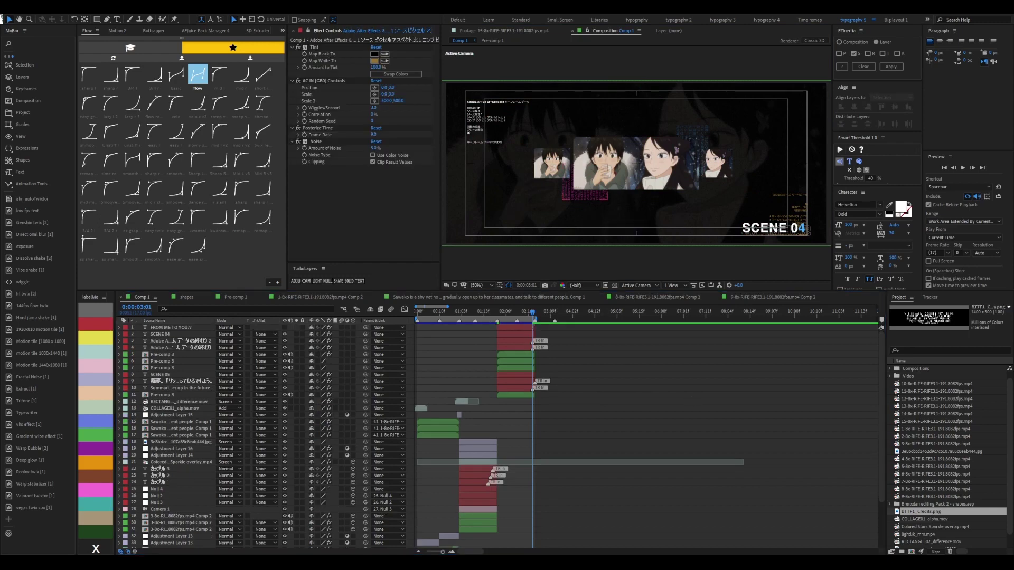
Add an 8.3.23 date text layer, then delete it and preview
{"action": "key", "text": "ctrl+t"}
{"action": "left_click", "coordinate": [512, 233]}
{"action": "type", "text": "8.3.23"}
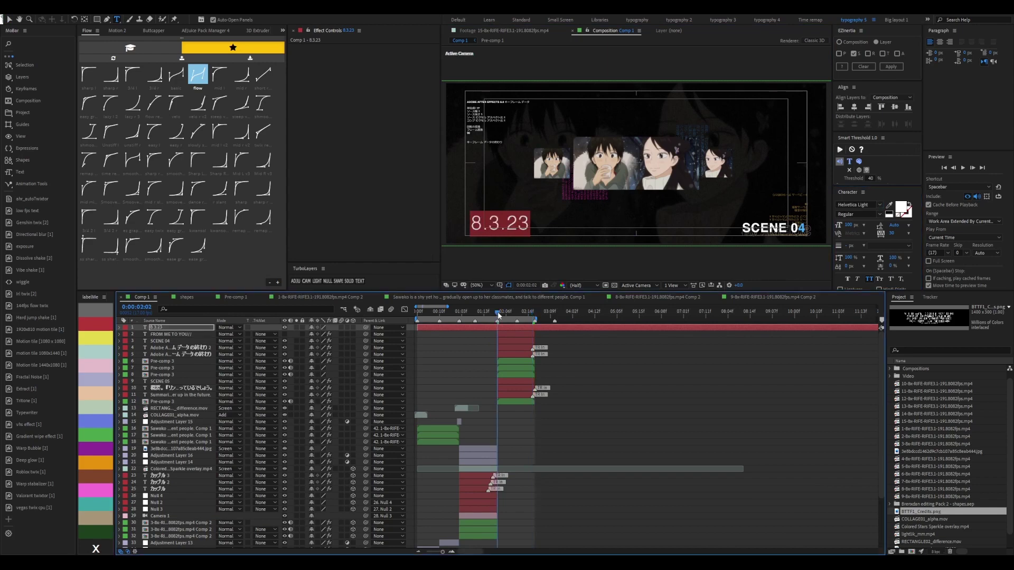
{"action": "key", "text": "ctrl+z"}
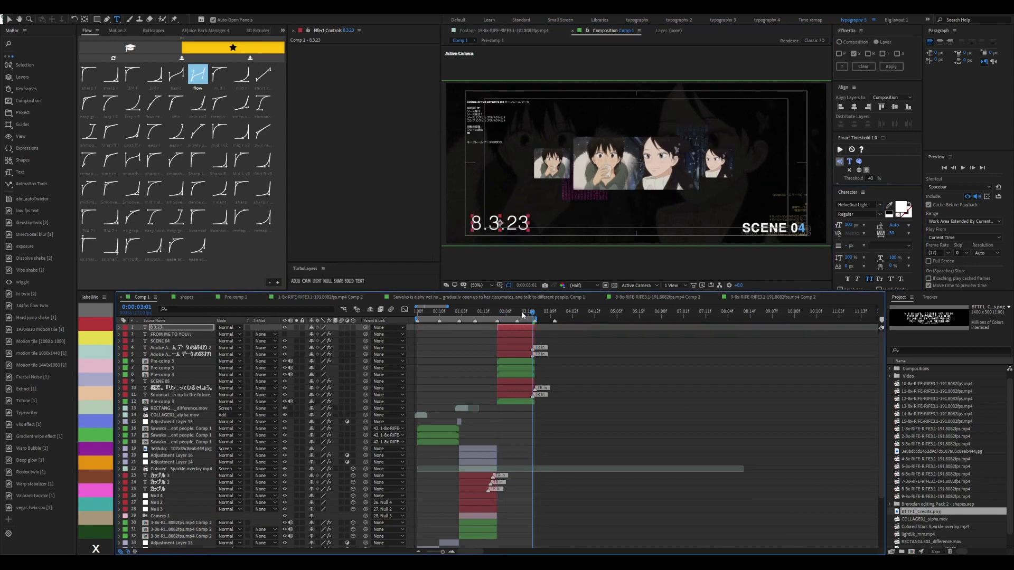
{"action": "left_click_drag", "start_coordinate": [528, 311], "coordinate": [523, 311]}
{"action": "key", "text": "s"}
{"action": "left_click", "coordinate": [600, 356]}
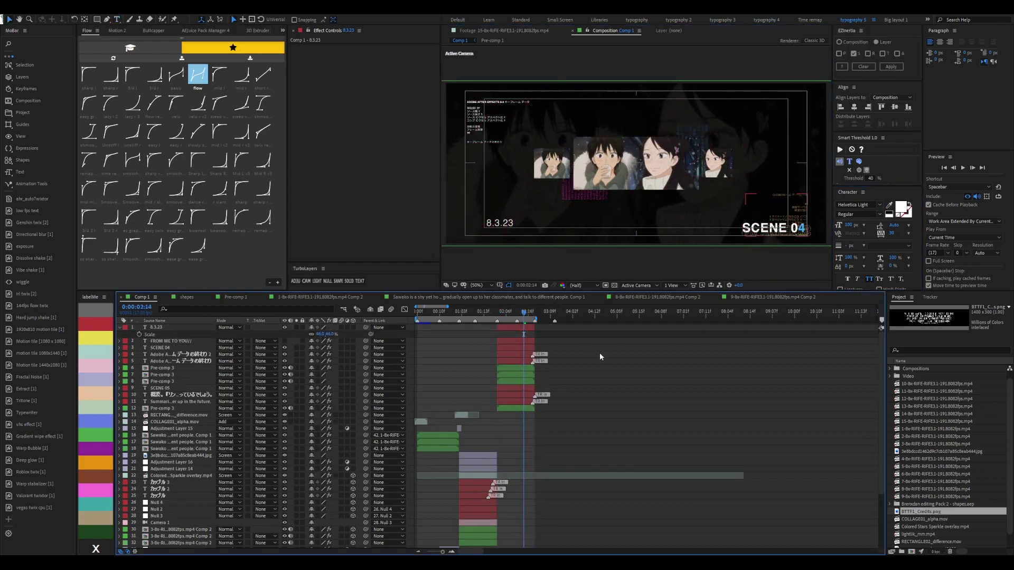
{"action": "key", "text": "Delete"}
{"action": "left_click", "coordinate": [499, 312]}
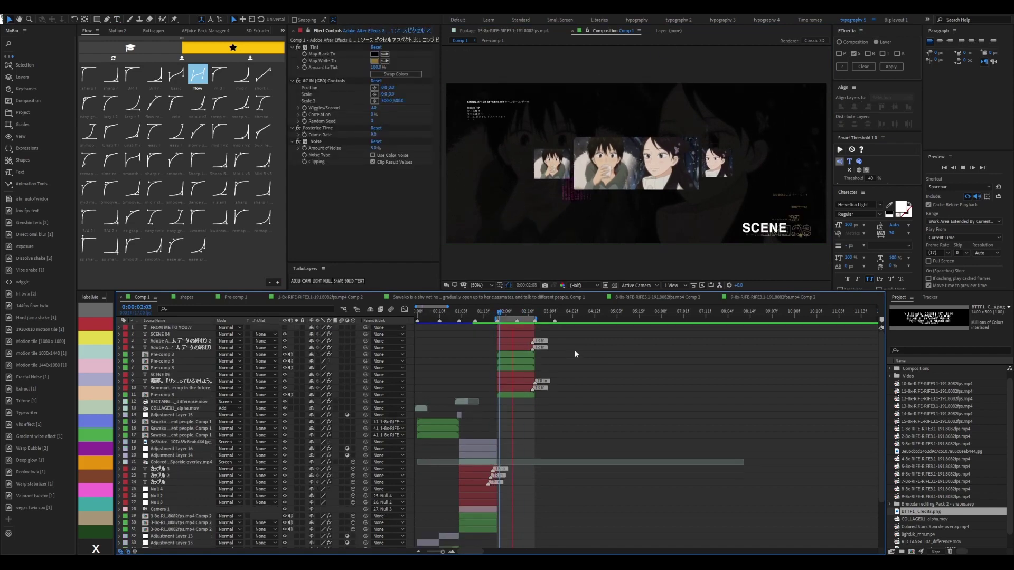
{"action": "key", "text": "space"}
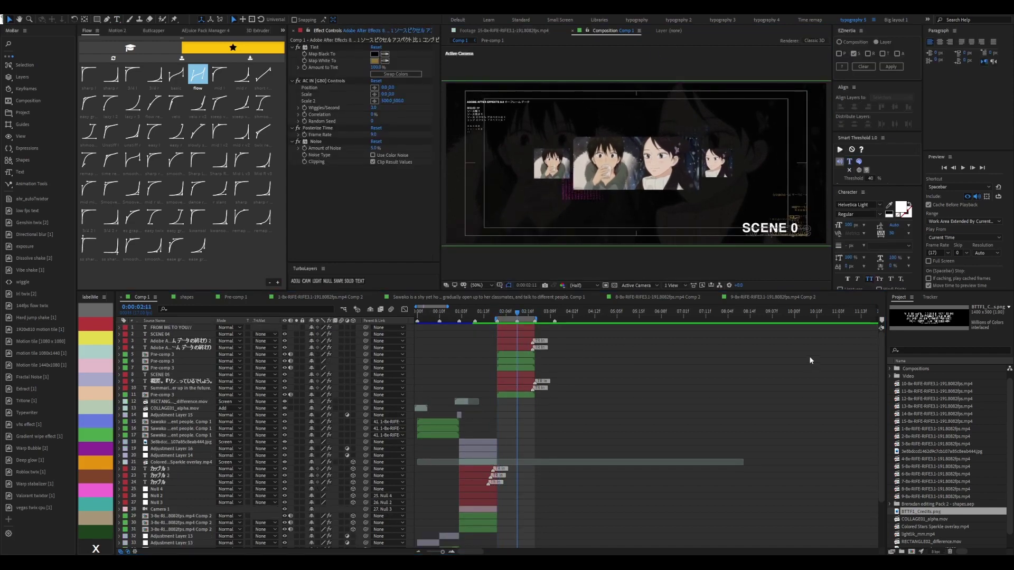
Add lens dirt.jpg on top at 13% opacity with Turbulent Displace copied from layer 22
{"action": "mouse_move", "coordinate": [914, 534]}
{"action": "left_mouse_down"}
{"action": "mouse_move", "coordinate": [285, 318]}
{"action": "mouse_move", "coordinate": [270, 337]}
{"action": "left_mouse_up"}
{"action": "key", "text": "t"}
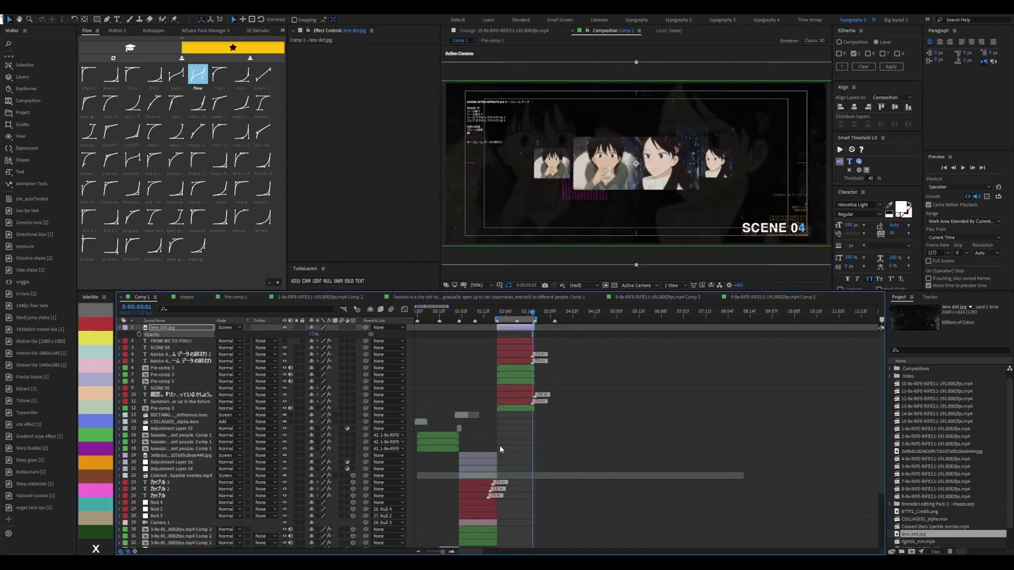
{"action": "left_click", "coordinate": [477, 475]}
{"action": "key", "text": "ctrl+c"}
{"action": "left_click", "coordinate": [519, 328]}
{"action": "key", "text": "ctrl+v"}
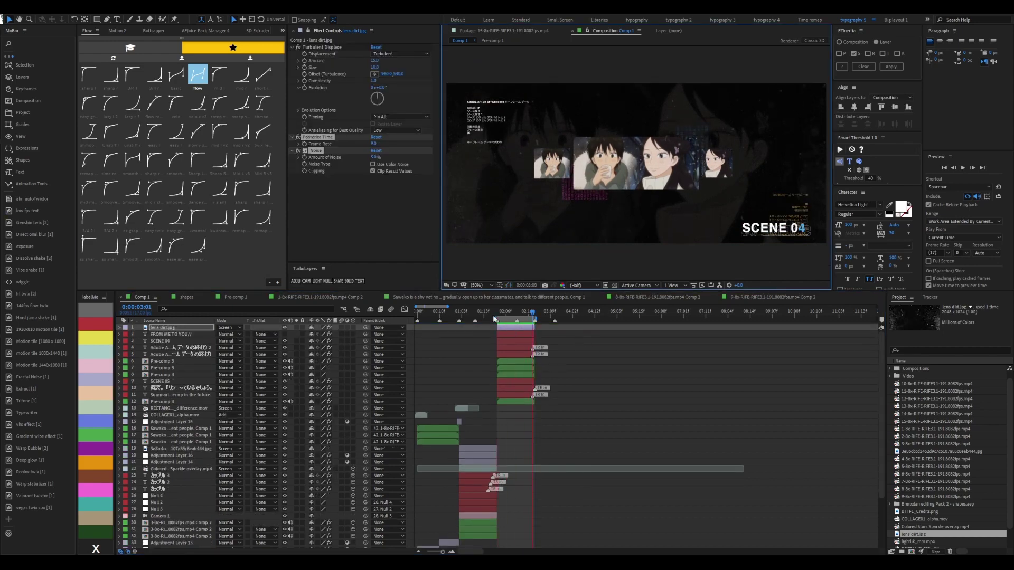
{"action": "key", "text": "space"}
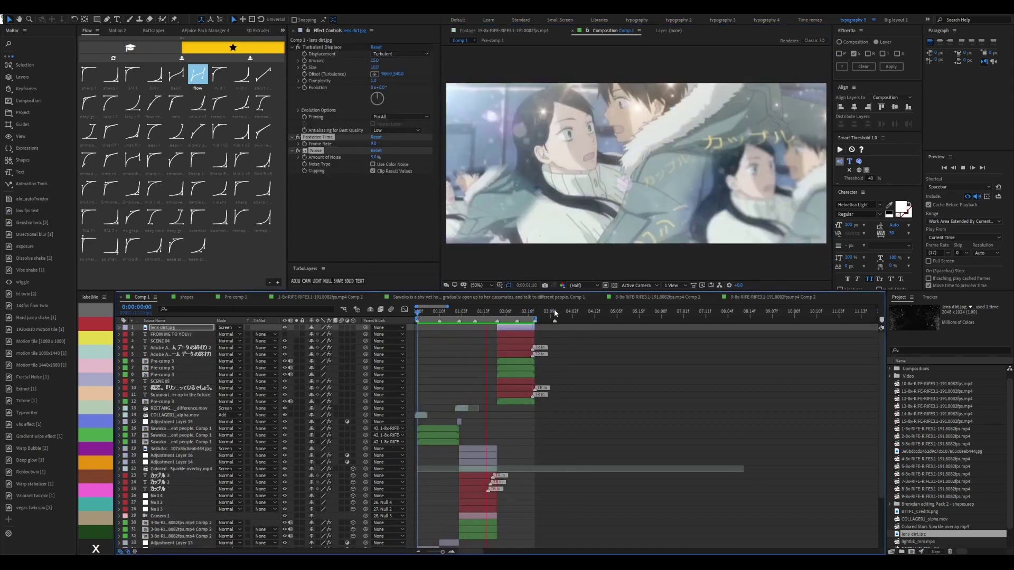
{"action": "scroll", "coordinate": [622, 337], "scroll_direction": "down", "scroll_amount": 5}
{"action": "left_click", "coordinate": [572, 316]}
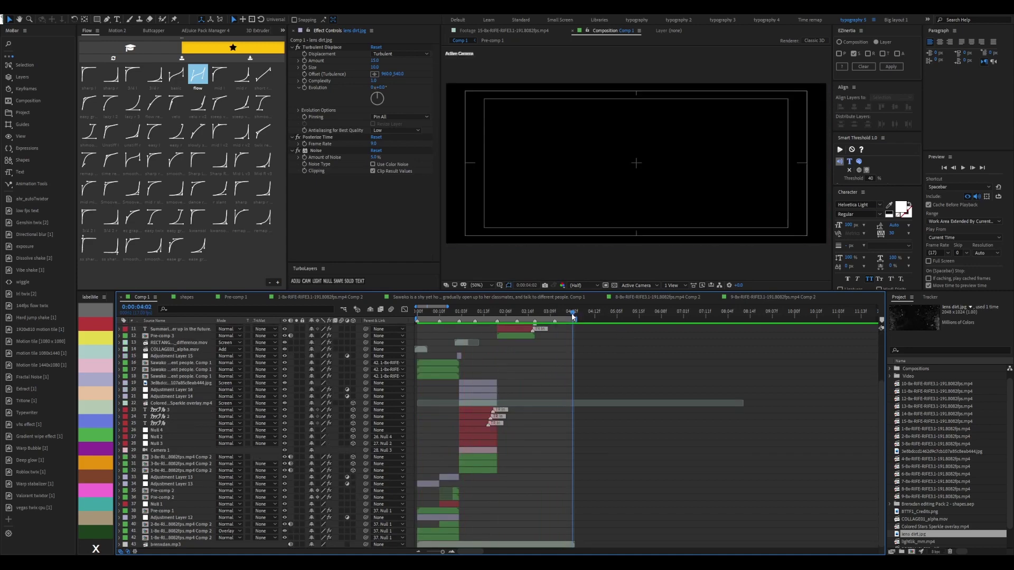
{"action": "key", "text": "space"}
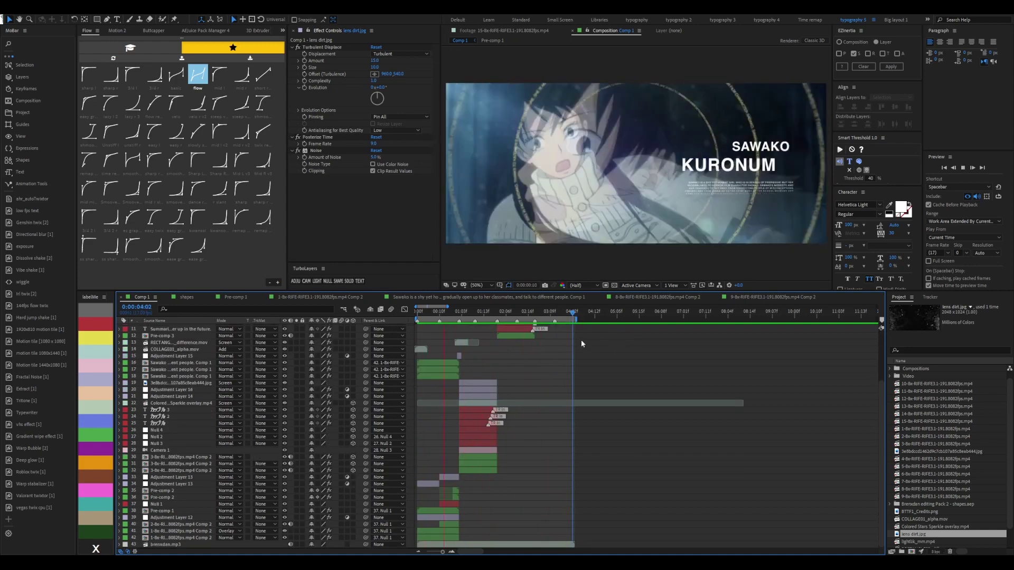
Preview the KURONUMA name text in Pre-comp 1, then check Comp 1's Camera Lens Blur keyframes
{"action": "double_click", "coordinate": [443, 509]}
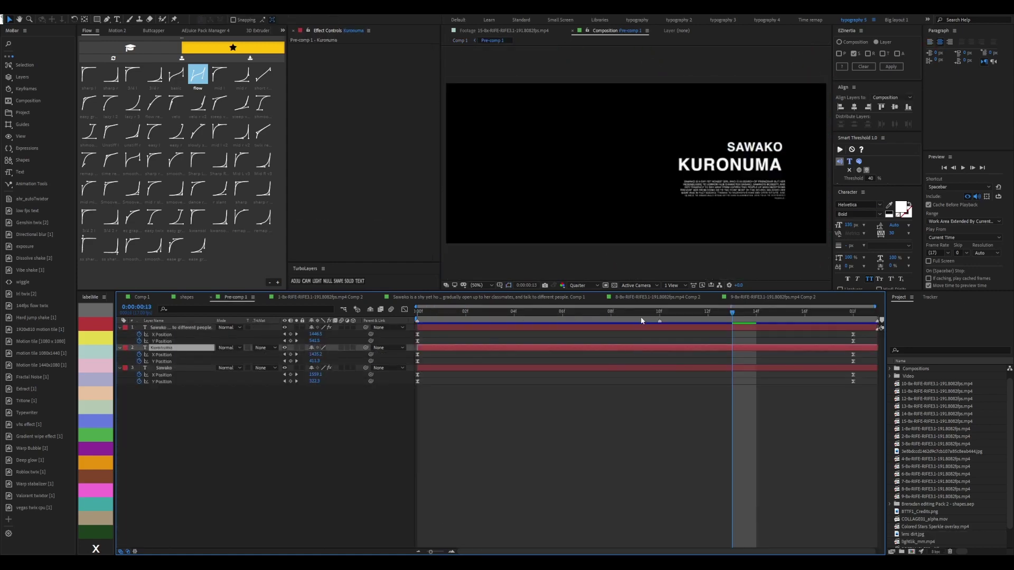
{"action": "key", "text": "space"}
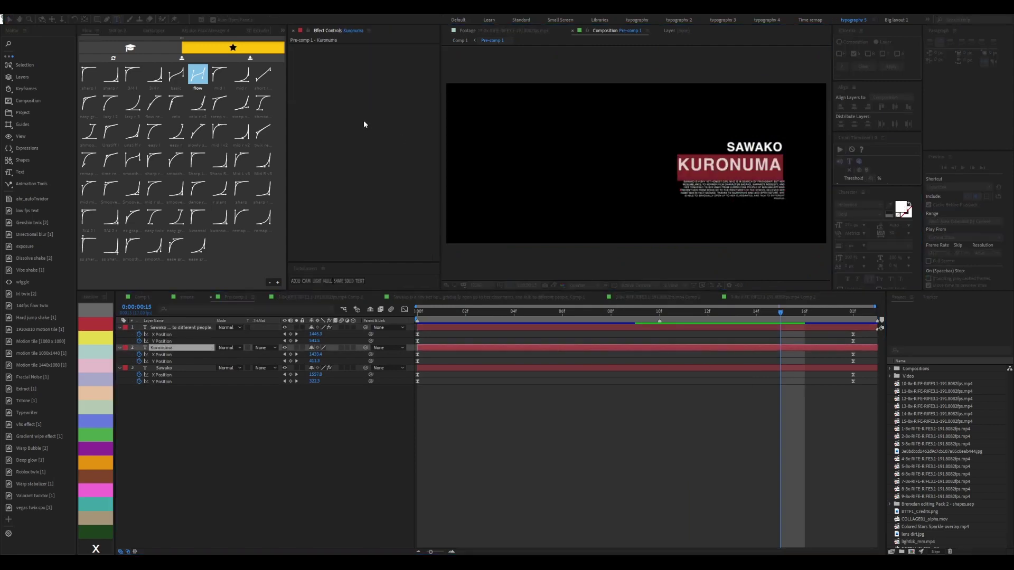
{"action": "left_click", "coordinate": [142, 297]}
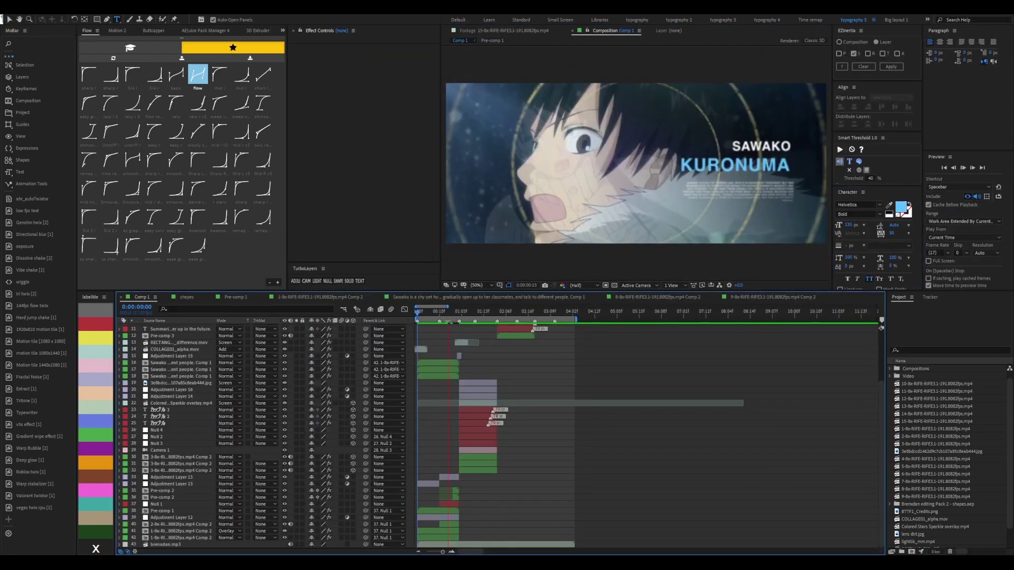
{"action": "key", "text": "u"}
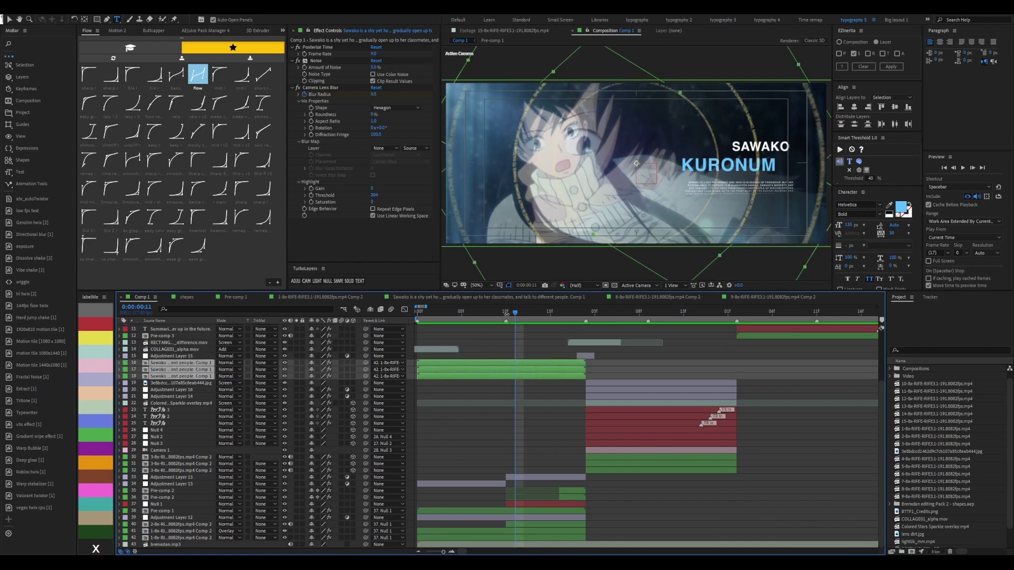
{"action": "left_click", "coordinate": [497, 312]}
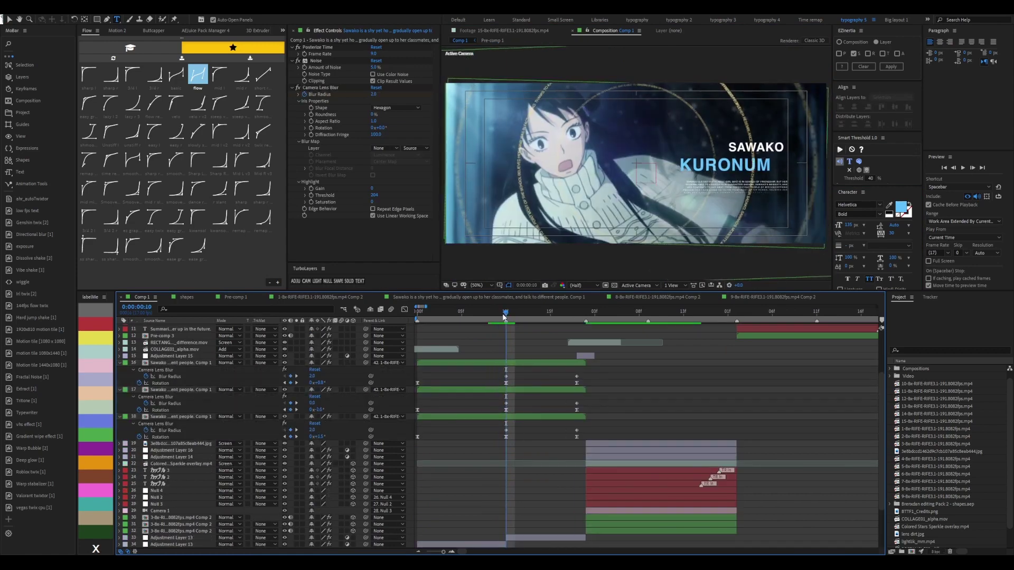
Paste Camera Lens Blur at radius 3.0 onto the Kuronuma and Sawako text layers, then preview Comp 1
{"action": "double_click", "coordinate": [488, 360]}
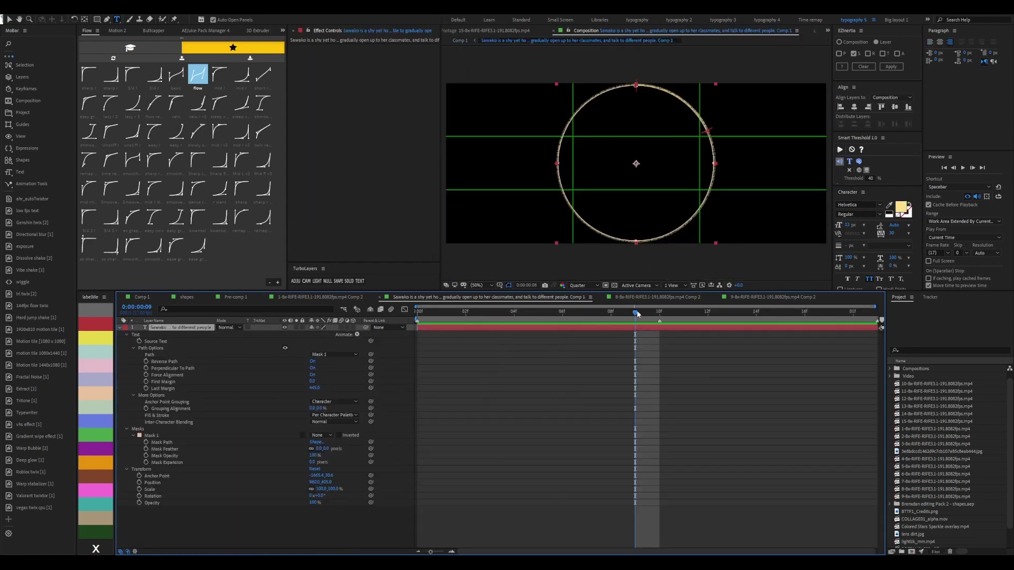
{"action": "double_click", "coordinate": [521, 510]}
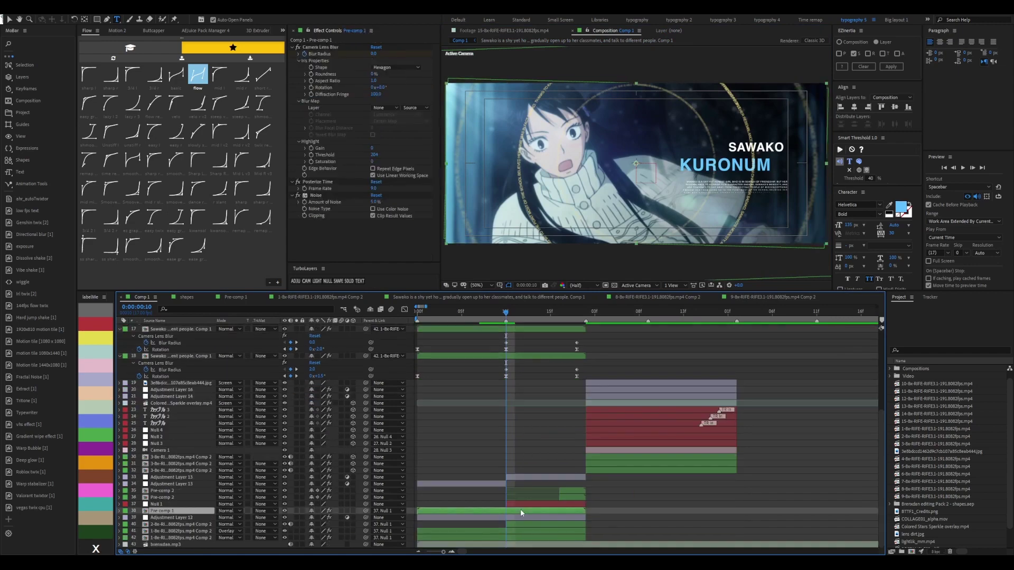
{"action": "key", "text": "ctrl+v"}
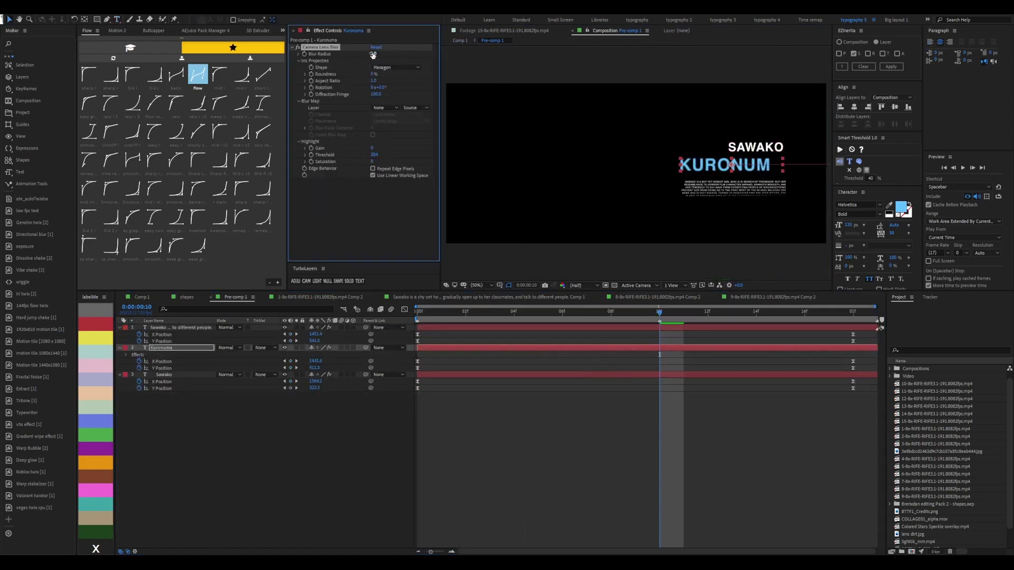
{"action": "left_click_drag", "start_coordinate": [676, 369], "coordinate": [632, 326]}
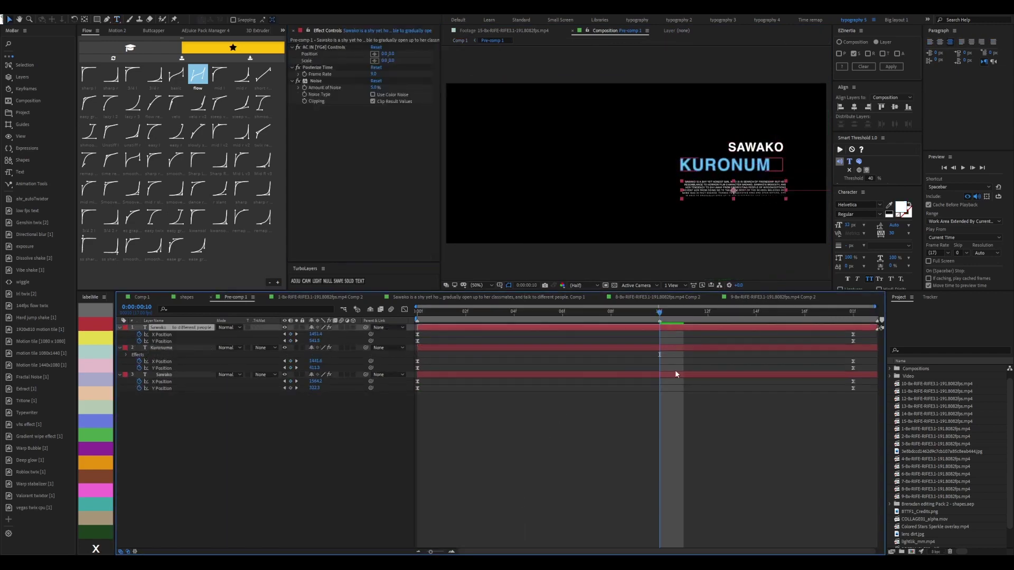
{"action": "left_click", "coordinate": [631, 326]}
{"action": "key", "text": "ctrl+v"}
{"action": "left_click", "coordinate": [641, 381]}
{"action": "key", "text": "ctrl+v"}
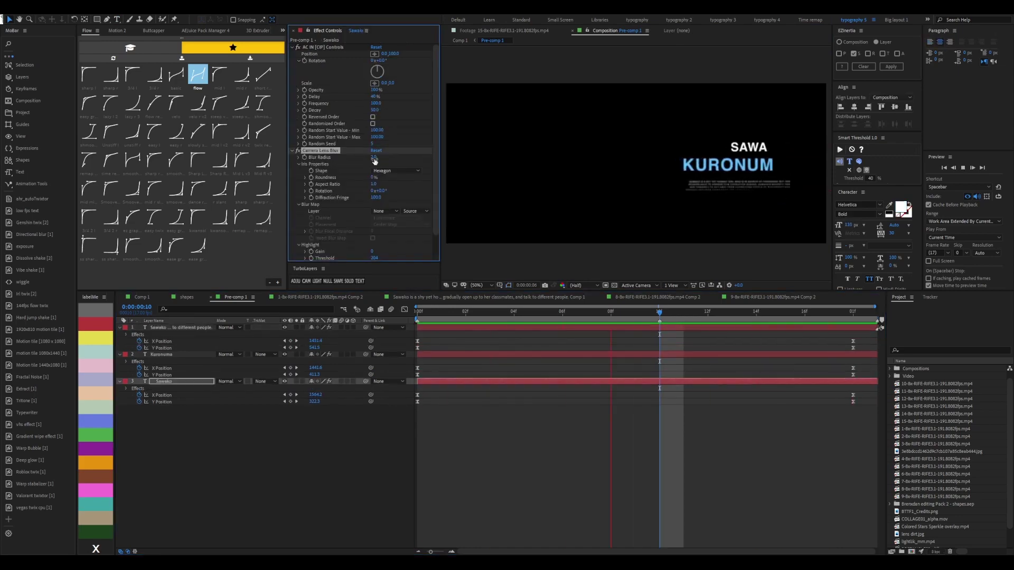
{"action": "key", "text": "ctrl+Up"}
{"action": "key", "text": "ctrl+Up"}
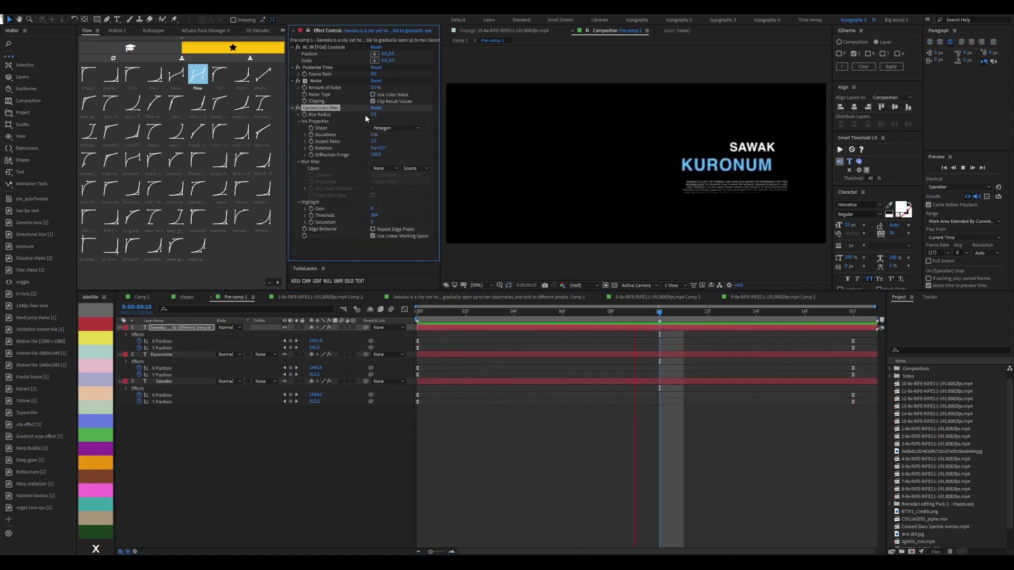
{"action": "key", "text": "shift+Escape"}
{"action": "key", "text": "space"}
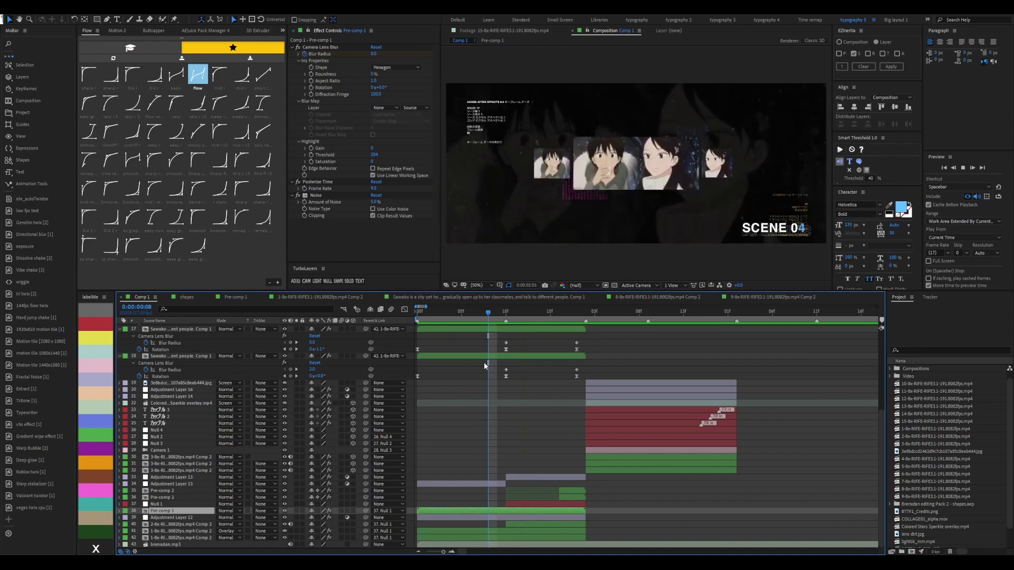
At 0:00:02:01, add the Heavenly Rays clip as Comp 1's top layer
{"action": "scroll", "coordinate": [652, 382], "scroll_direction": "up", "scroll_amount": 5}
{"action": "left_click", "coordinate": [553, 311]}
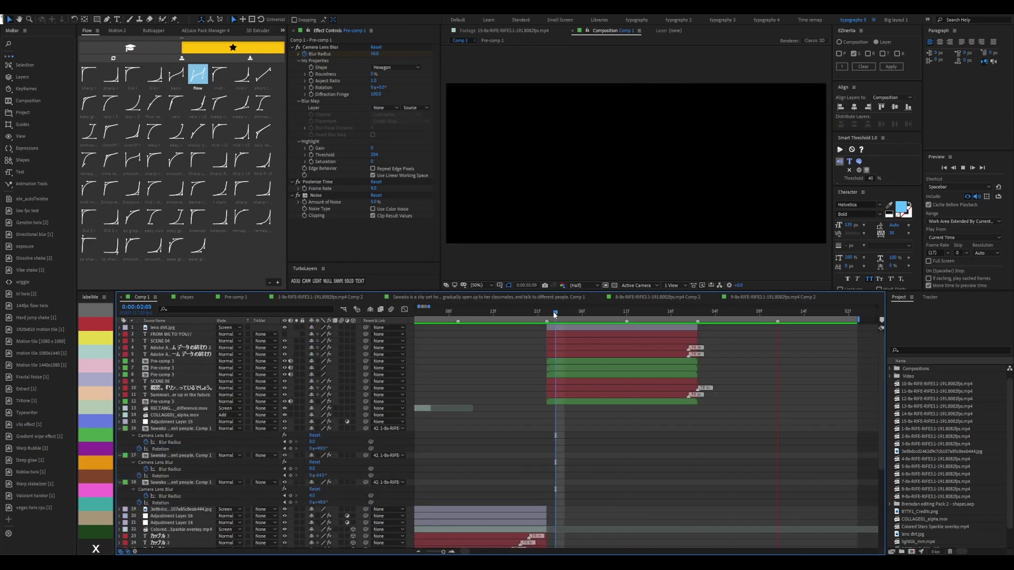
{"action": "left_click_drag", "start_coordinate": [553, 312], "coordinate": [537, 311]}
{"action": "key", "text": "u"}
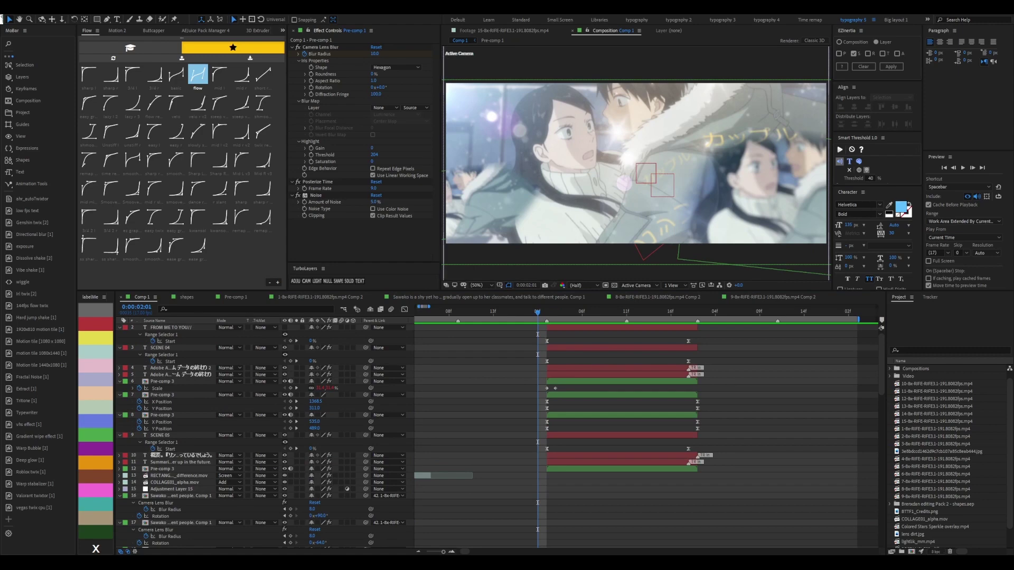
{"action": "key", "text": "ctrl+slash"}
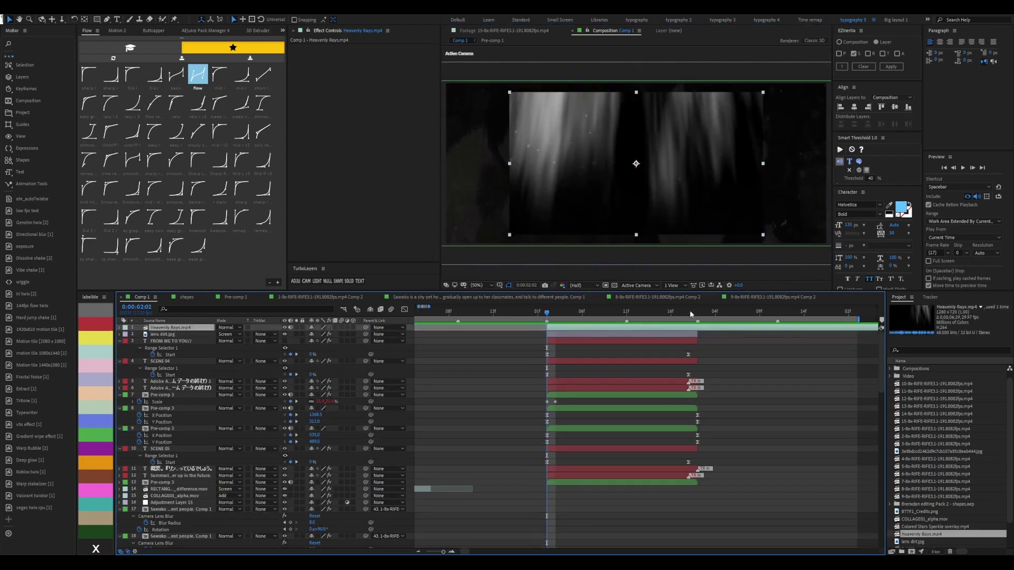
{"action": "left_click", "coordinate": [689, 311]}
Apply a colour ramp to the rays layer with a light purple end colour
{"action": "key", "text": "space"}
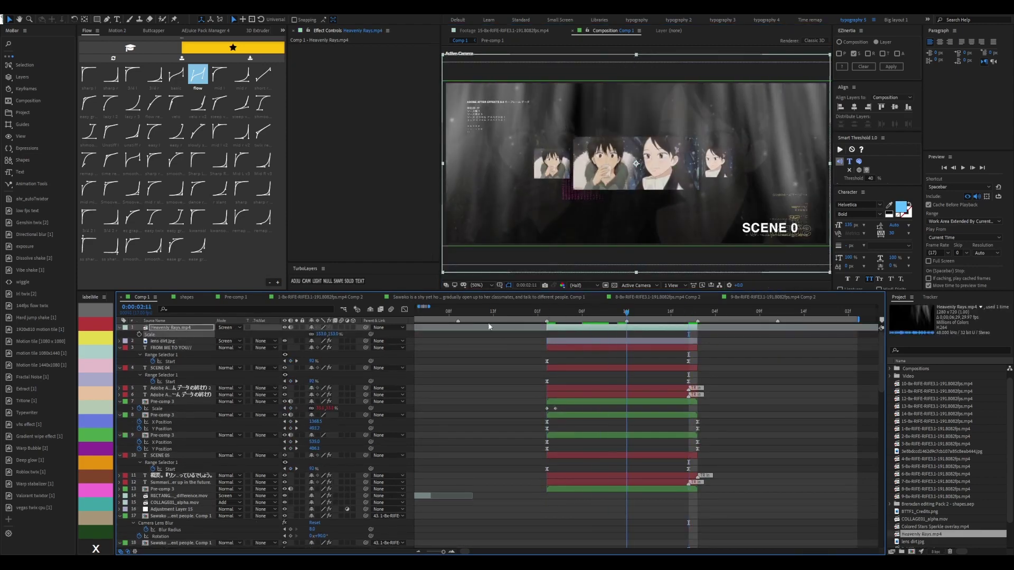
{"action": "mouse_move", "coordinate": [636, 272]}
{"action": "left_mouse_down"}
{"action": "mouse_move", "coordinate": [637, 220]}
{"action": "mouse_move", "coordinate": [640, 236]}
{"action": "left_mouse_up"}
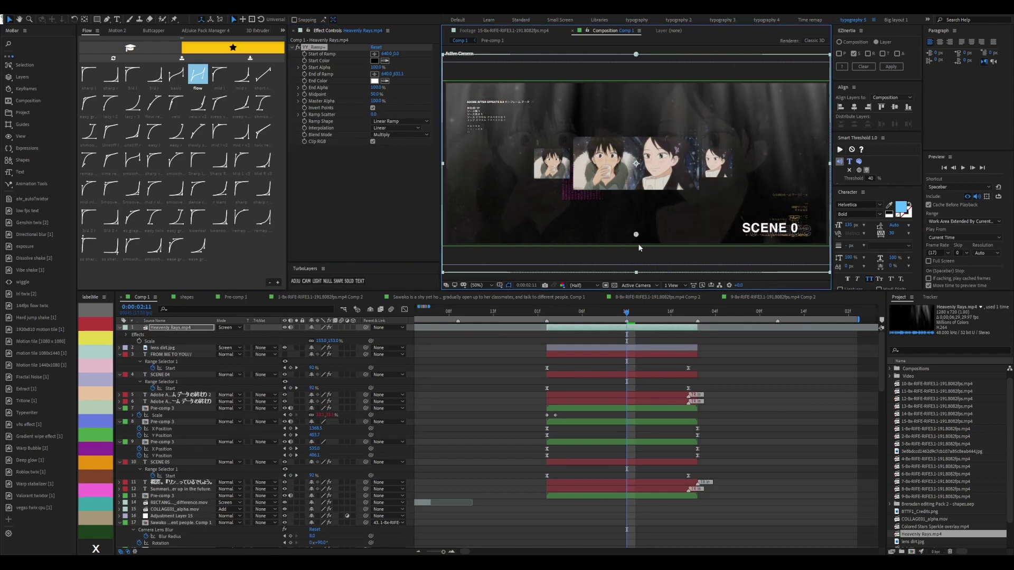
{"action": "left_click_drag", "start_coordinate": [634, 136], "coordinate": [634, 230]}
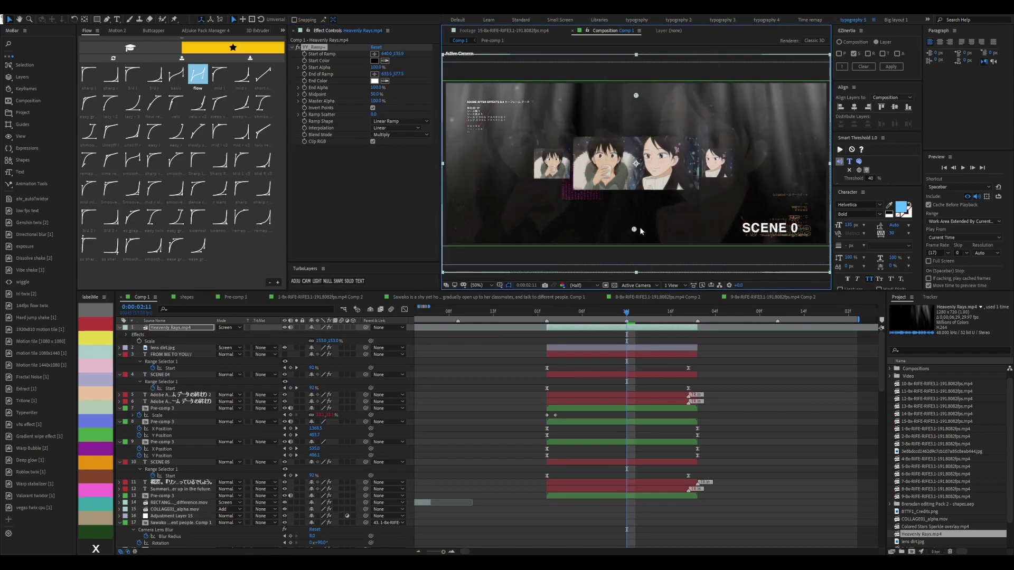
{"action": "left_click", "coordinate": [374, 81]}
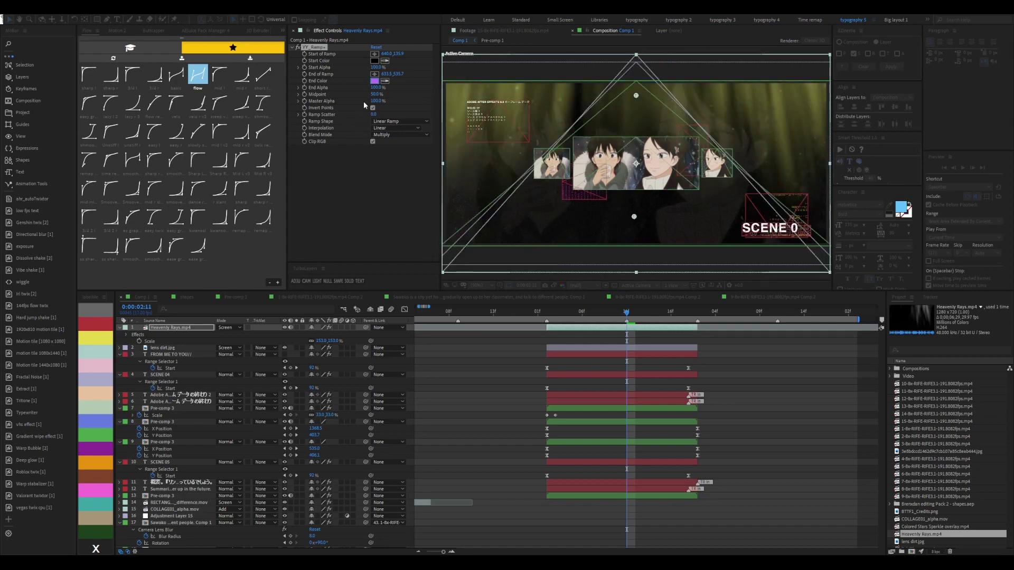
{"action": "key", "text": "Return"}
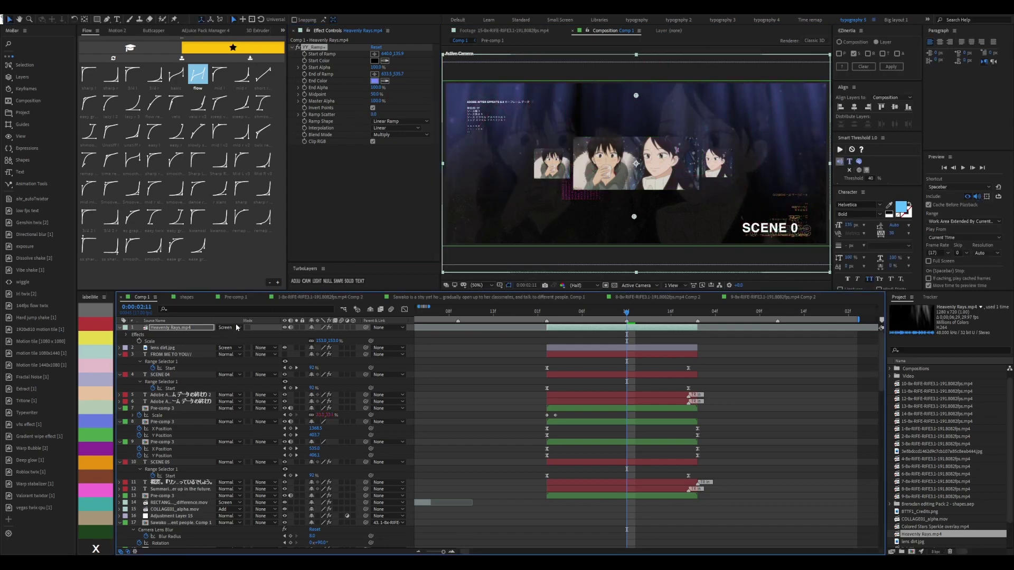
Set the rays to Add mode at 37% opacity, then precompose and duplicate them
{"action": "key", "text": "shift+minus"}
{"action": "key", "text": "shift+minus"}
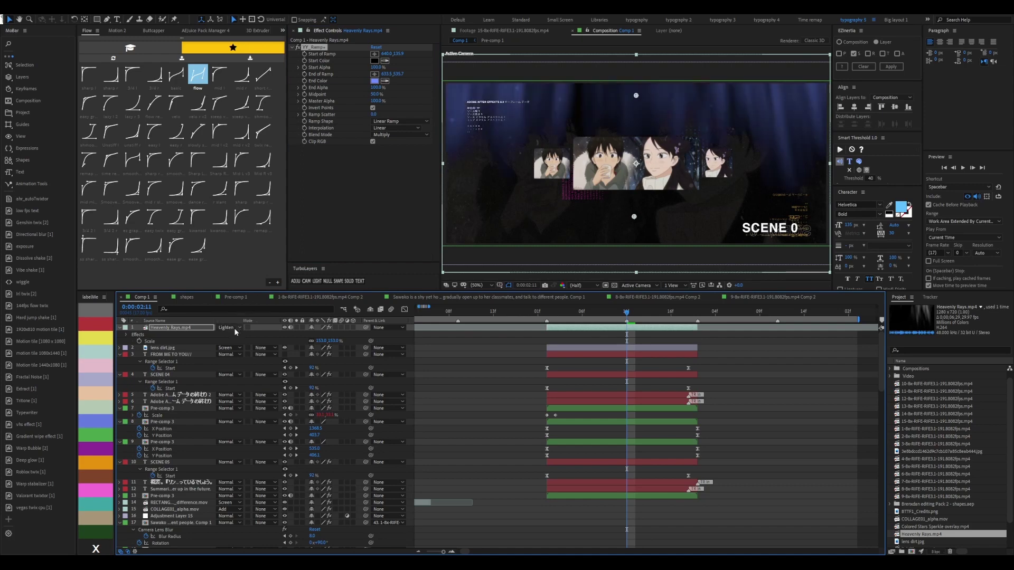
{"action": "key", "text": "shift+minus"}
{"action": "key", "text": "shift+minus"}
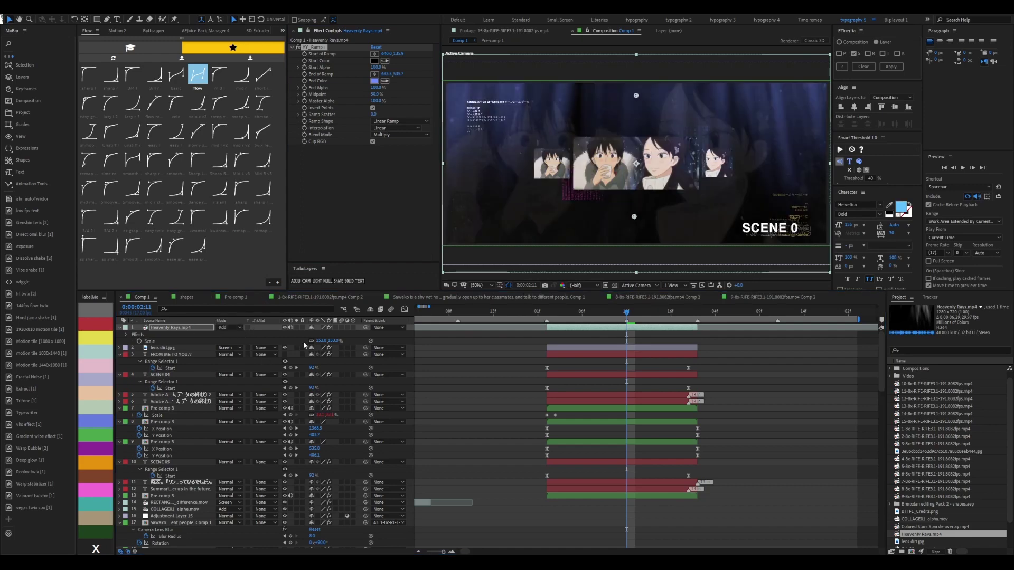
{"action": "key", "text": "t"}
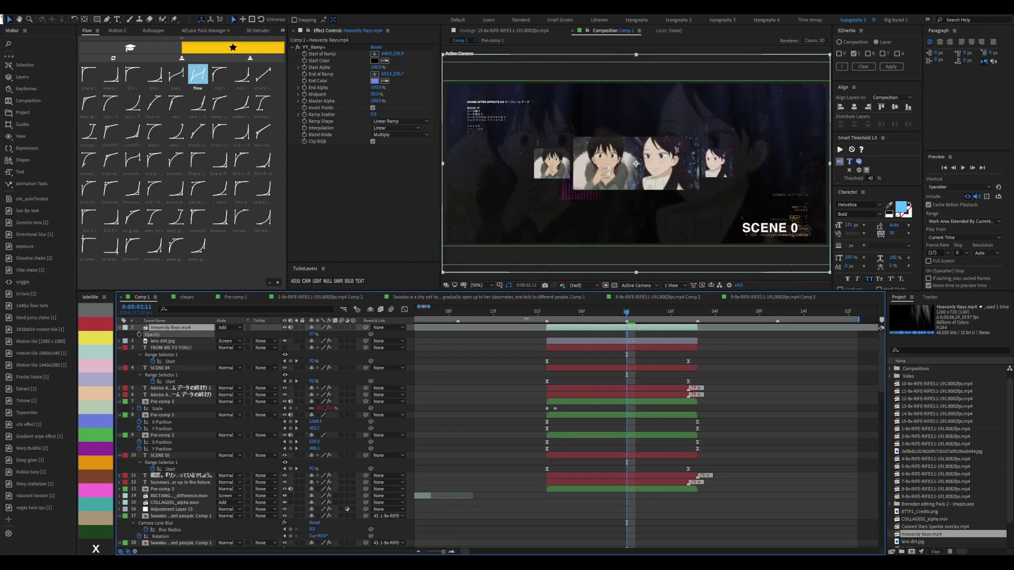
{"action": "key", "text": "ctrl+alt+b"}
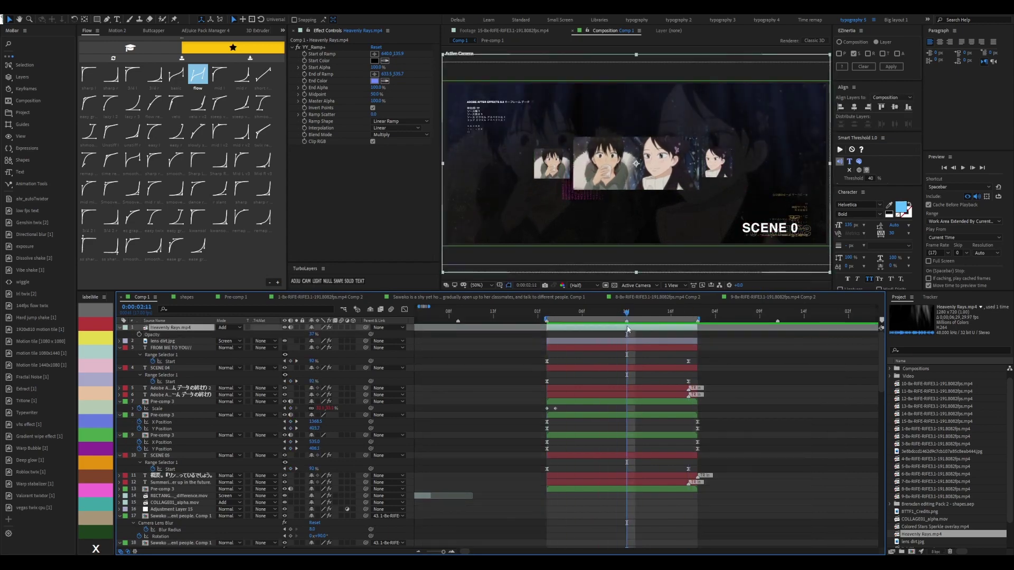
{"action": "key", "text": "ctrl+shift+c"}
{"action": "key", "text": "Return"}
{"action": "key", "text": "ctrl+d"}
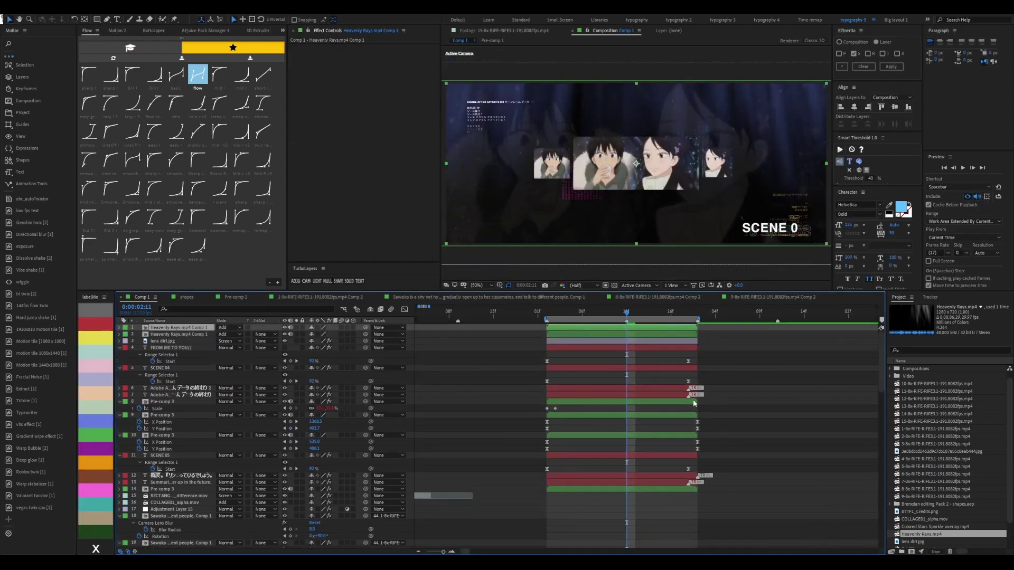
{"action": "left_click", "coordinate": [548, 316]}
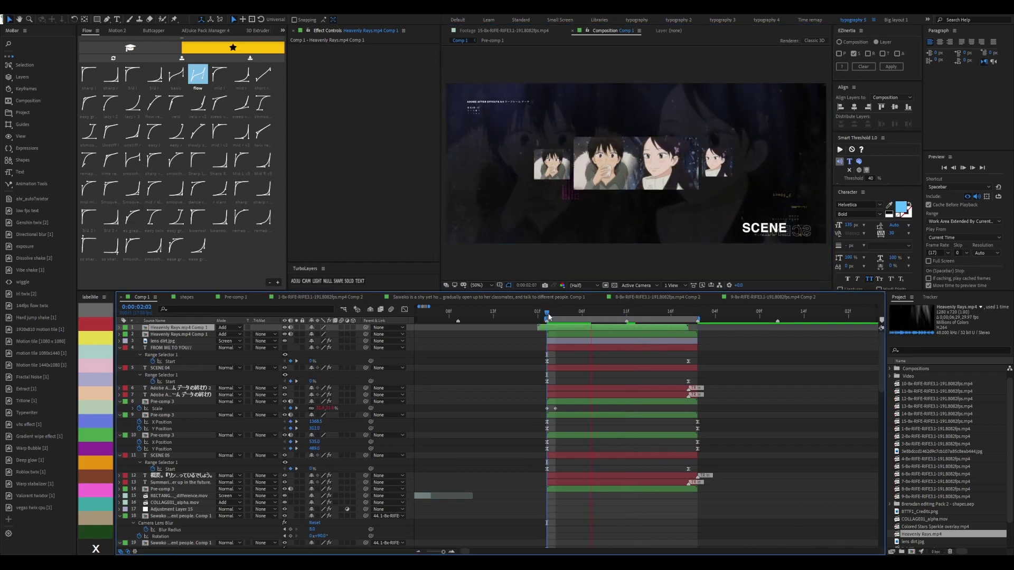
Delete both Heavenly Rays layers, then try 27.wmv in Screen mode and undo it
{"action": "key", "text": "Delete"}
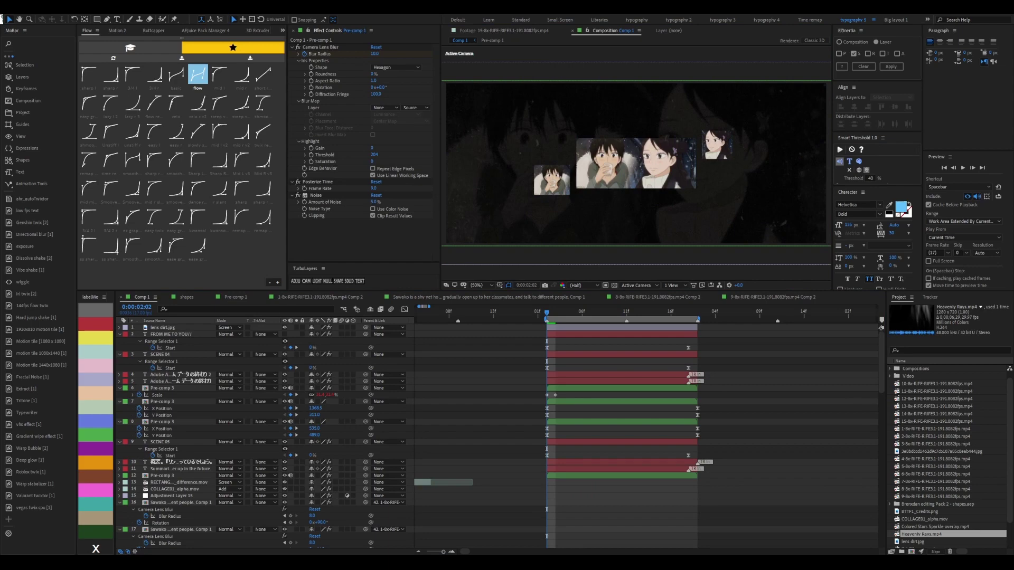
{"action": "left_click_drag", "start_coordinate": [731, 411], "coordinate": [236, 328]}
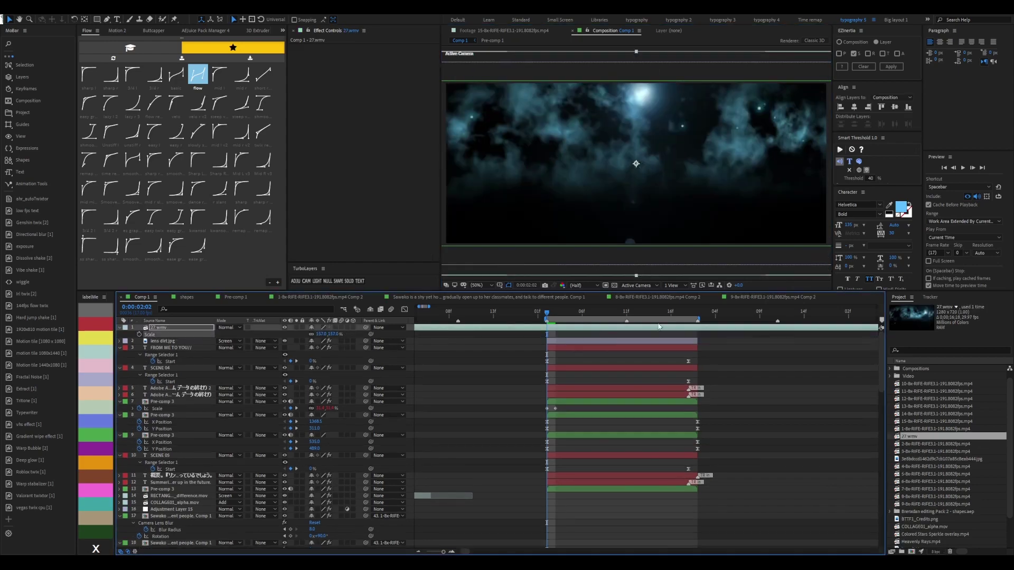
{"action": "left_click", "coordinate": [236, 328]}
{"action": "left_click", "coordinate": [236, 442]}
{"action": "key", "text": "ctrl+z"}
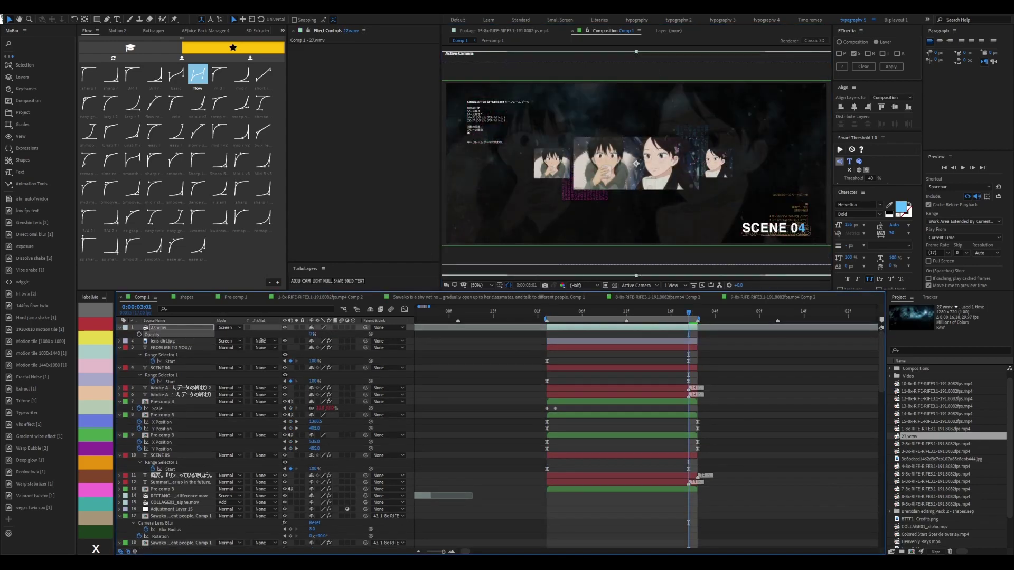
{"action": "key", "text": "ctrl+z"}
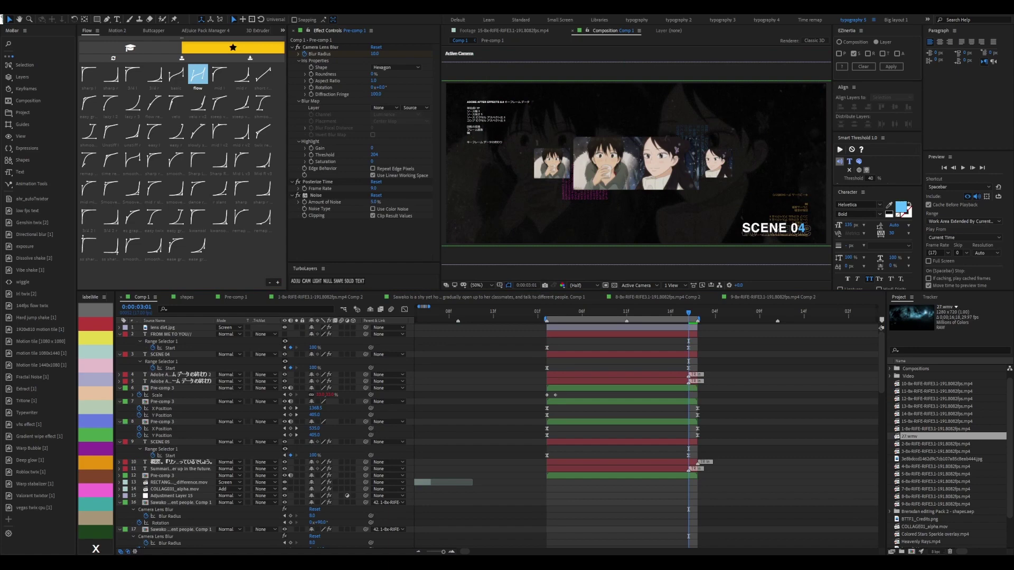
Paste Smoke (4).wmv into Comp 1, move it to layer 16 and set it to Screen blending
{"action": "scroll", "coordinate": [530, 316], "scroll_direction": "left", "scroll_amount": 3}
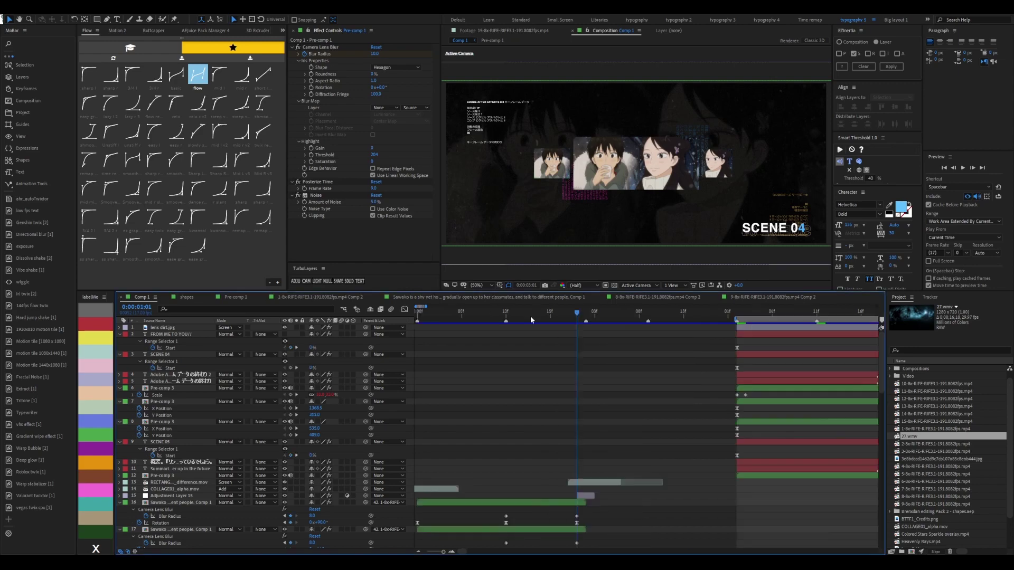
{"action": "left_click", "coordinate": [444, 313]}
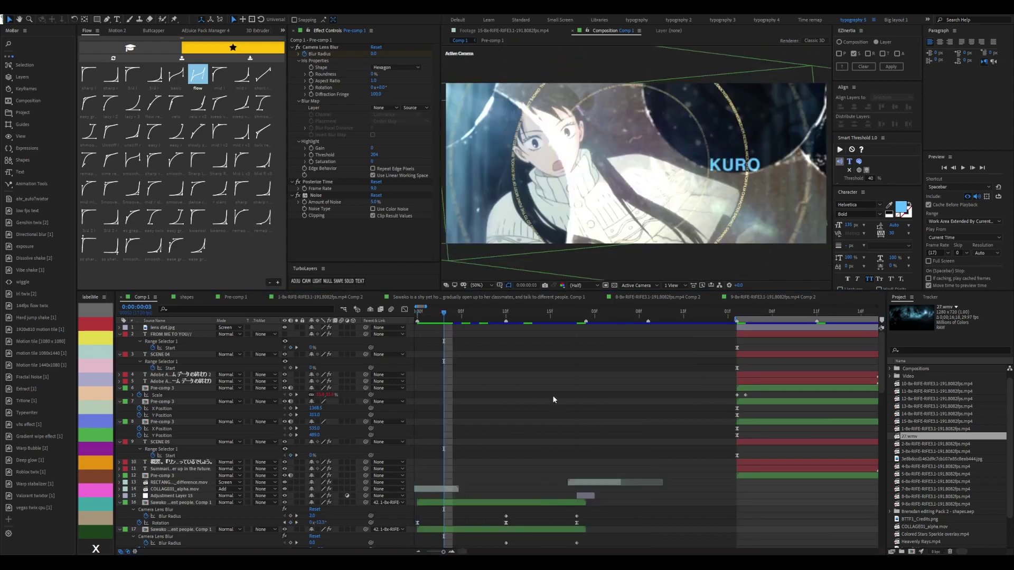
{"action": "key", "text": "ctrl+v"}
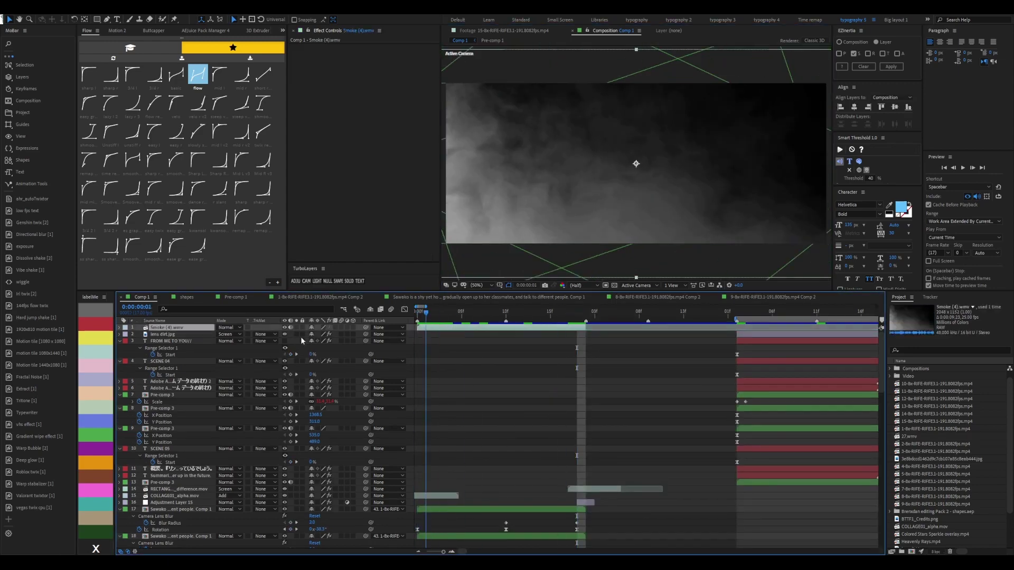
{"action": "left_click_drag", "start_coordinate": [159, 327], "coordinate": [158, 502]}
{"action": "key", "text": "shift+equal"}
{"action": "key", "text": "t"}
{"action": "key", "text": "space"}
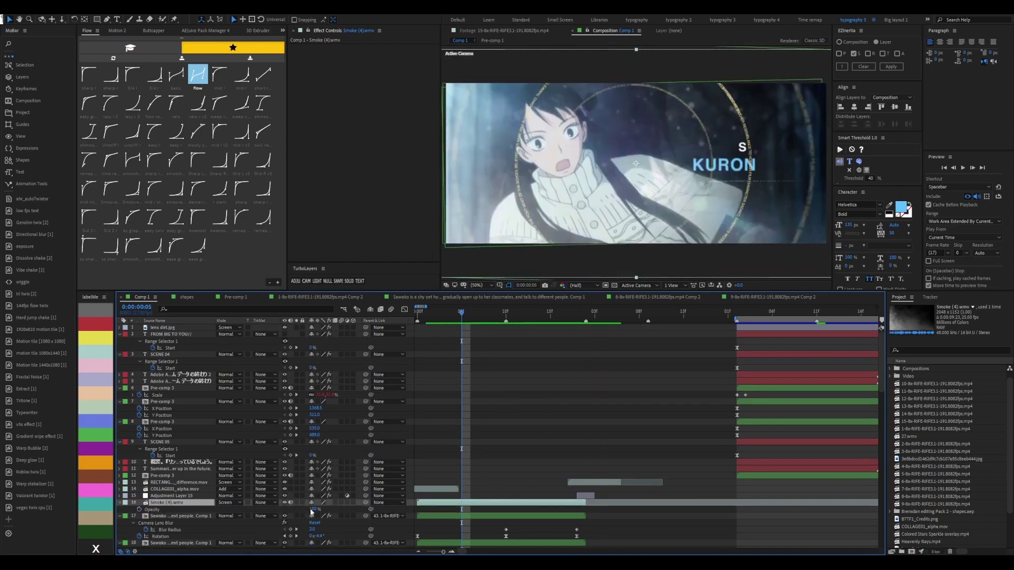
Bend the smoke layer's RGB Curves at the black and white points, preview, and enable time remapping
{"action": "key", "text": "ctrl+m"}
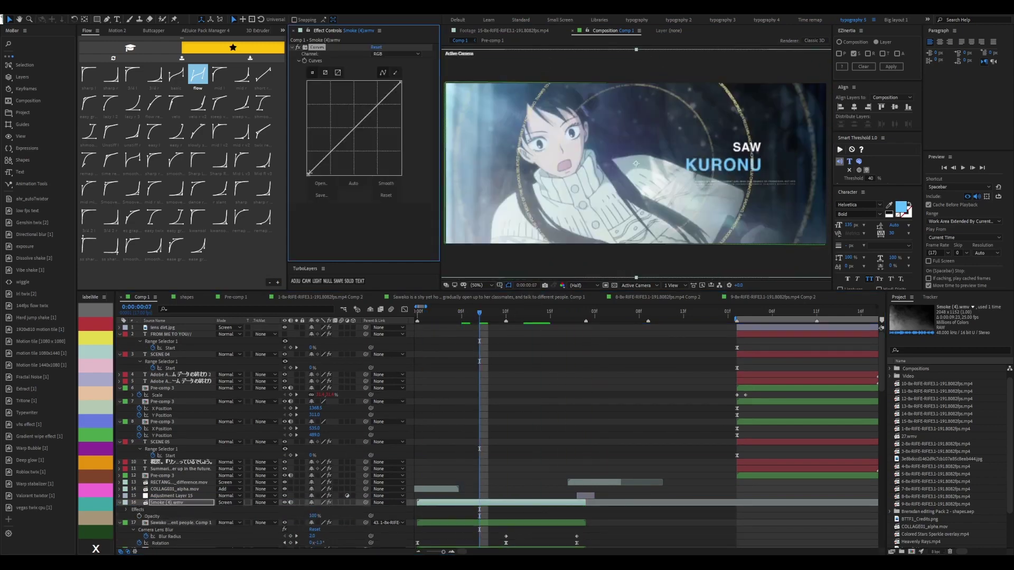
{"action": "left_click_drag", "start_coordinate": [308, 174], "coordinate": [322, 186]}
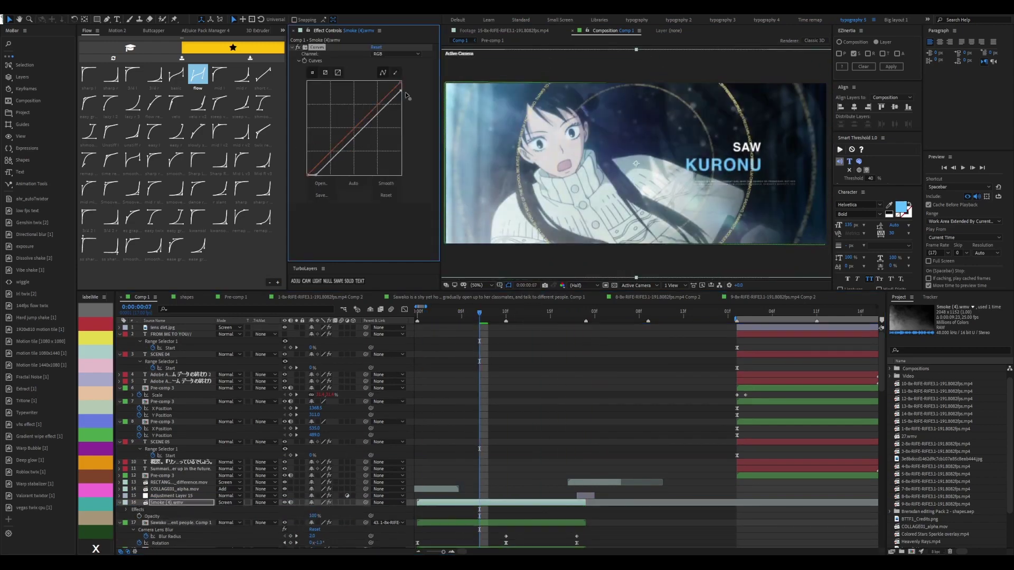
{"action": "left_click_drag", "start_coordinate": [401, 90], "coordinate": [378, 82]}
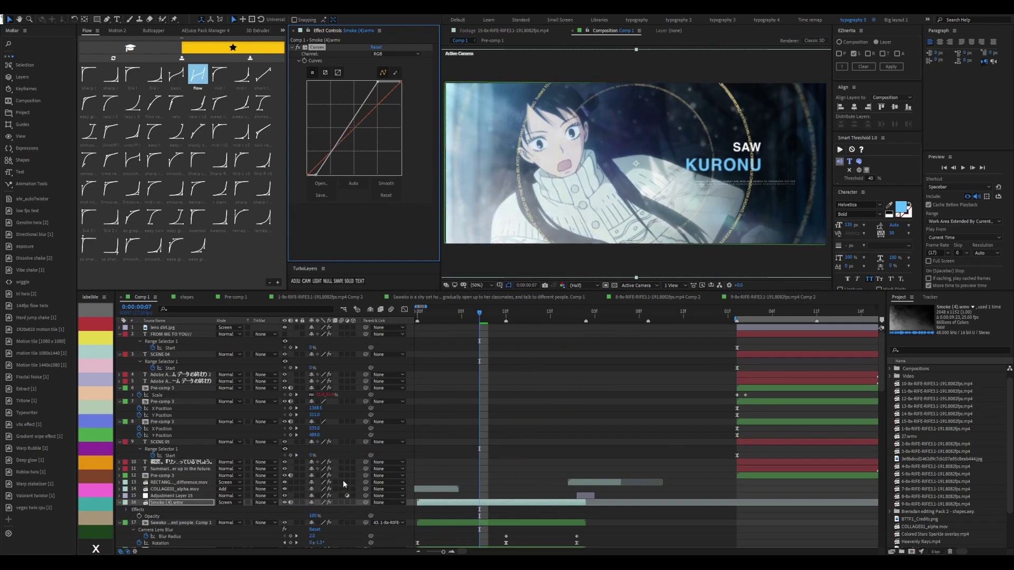
{"action": "key", "text": "space"}
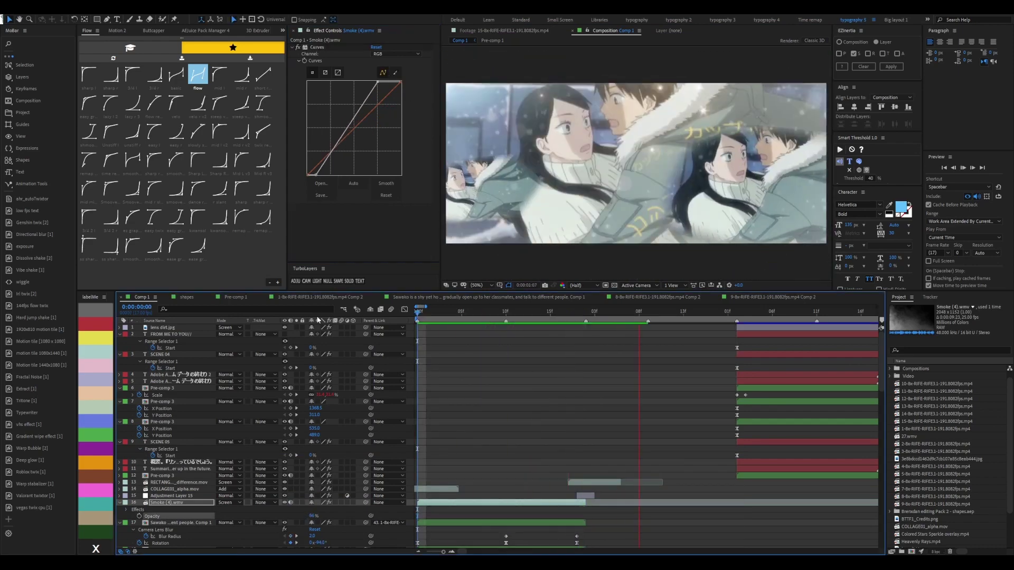
{"action": "key", "text": "space"}
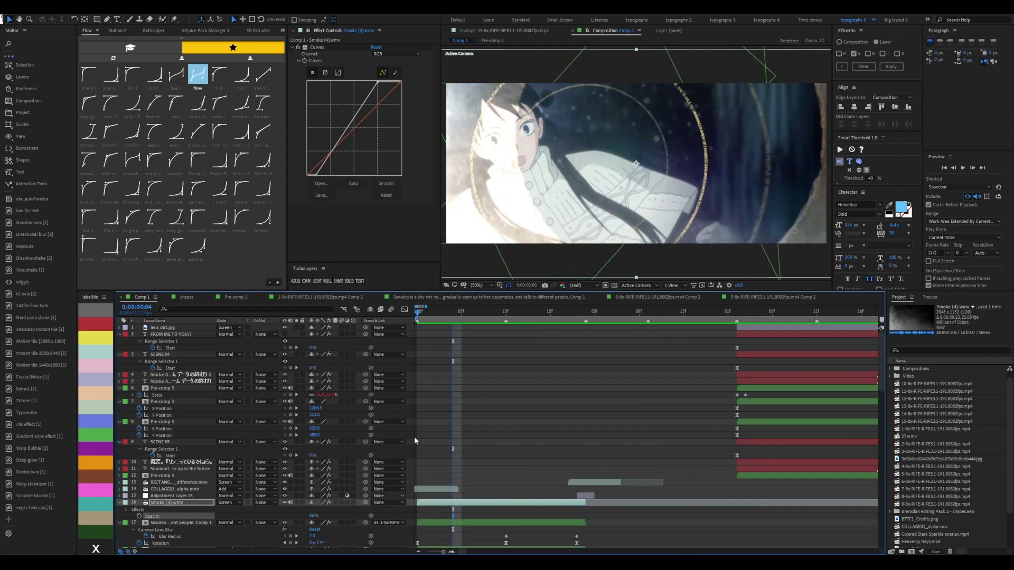
{"action": "key", "text": "Home"}
{"action": "key", "text": "ctrl+alt+t"}
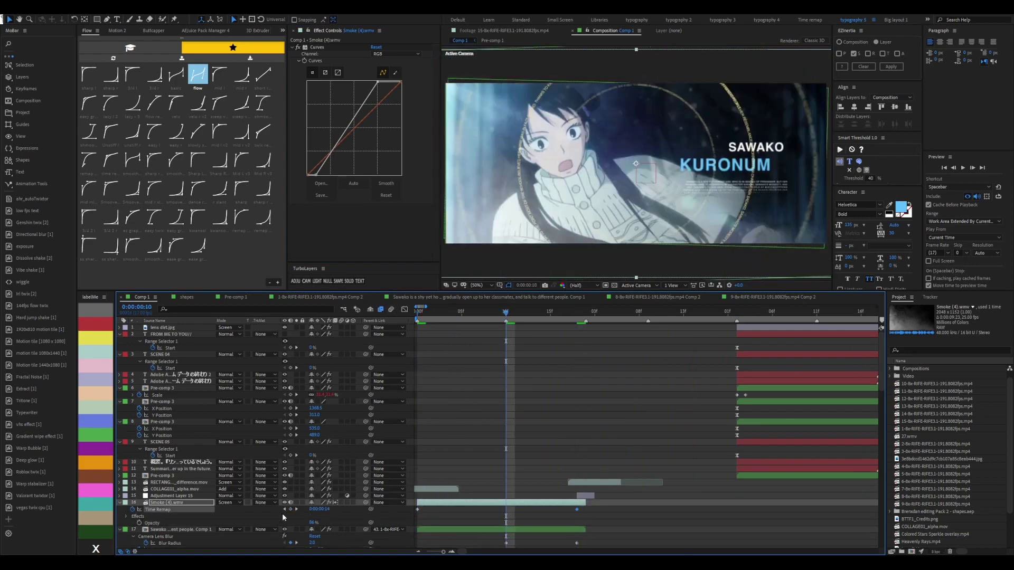
{"action": "scroll", "coordinate": [433, 351], "scroll_direction": "down", "scroll_amount": 4}
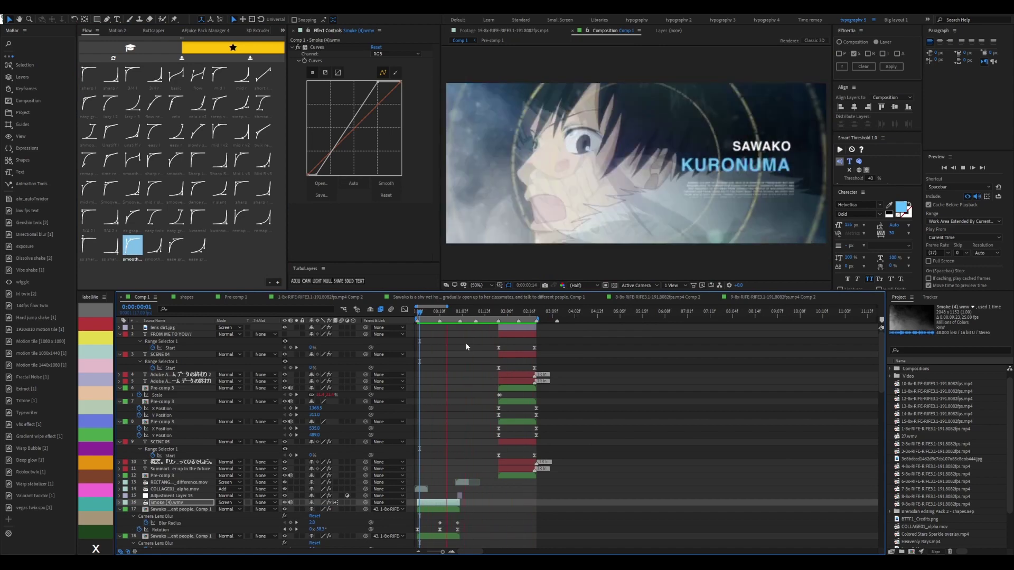
Copy the Deep Glow effect from the カップル 3 text and paste it onto Pre-comp 1
{"action": "left_click", "coordinate": [486, 312]}
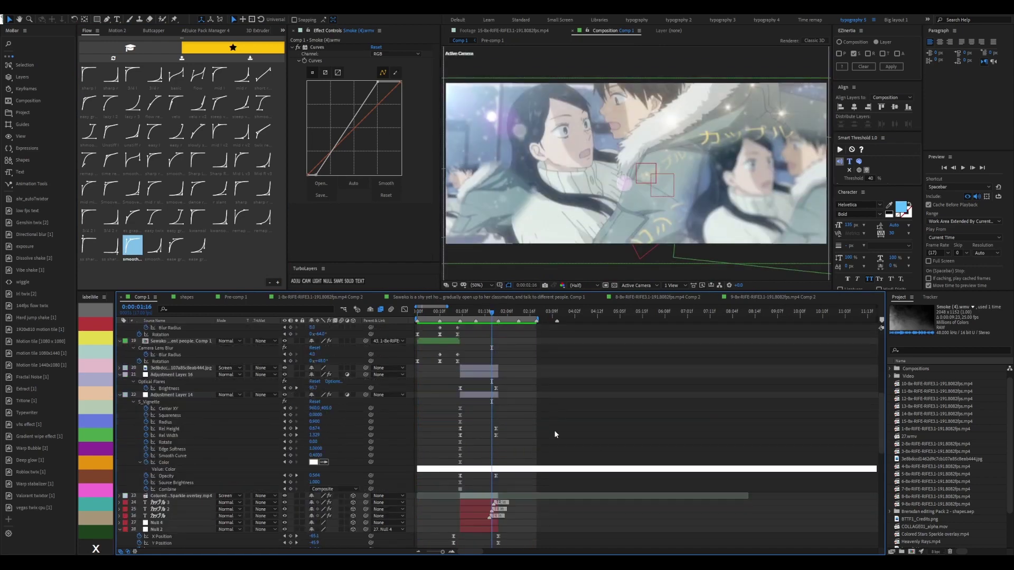
{"action": "scroll", "coordinate": [553, 430], "scroll_direction": "down", "scroll_amount": 5}
{"action": "scroll", "coordinate": [550, 451], "scroll_direction": "down", "scroll_amount": 3}
{"action": "left_click", "coordinate": [464, 410]}
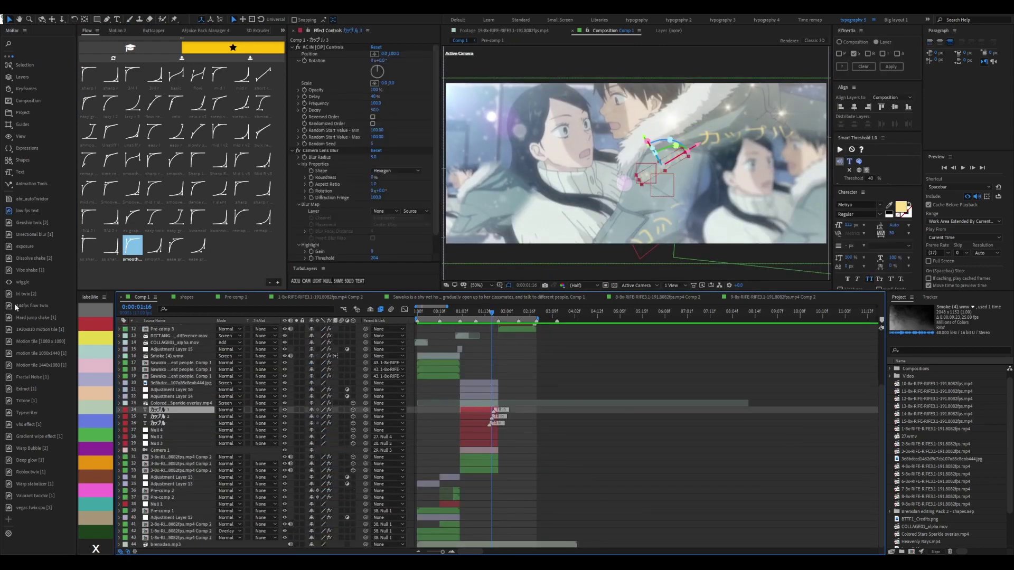
{"action": "scroll", "coordinate": [390, 247], "scroll_direction": "down", "scroll_amount": 5}
{"action": "left_click", "coordinate": [333, 144]}
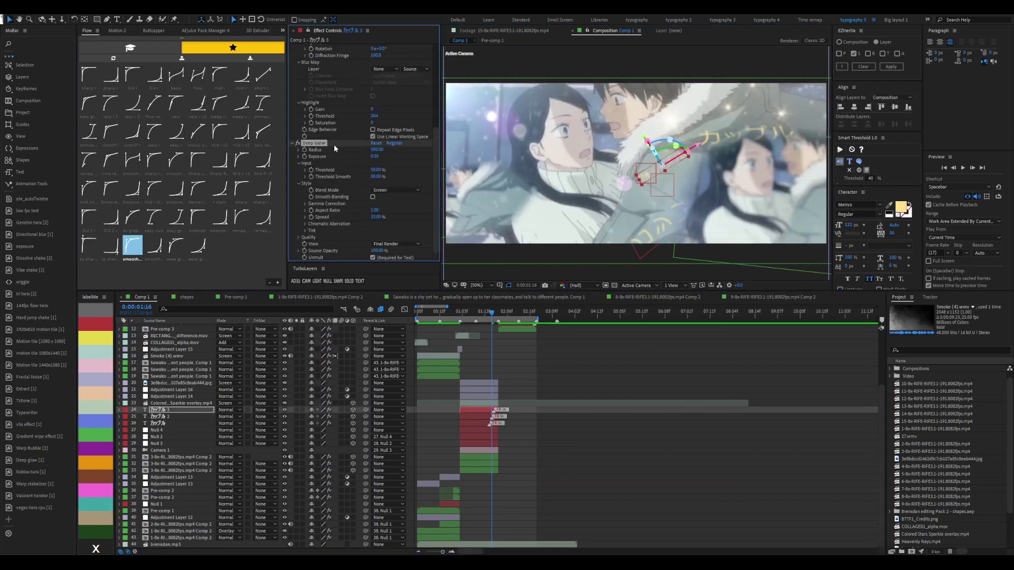
{"action": "left_click", "coordinate": [433, 311]}
{"action": "left_click", "coordinate": [439, 511]}
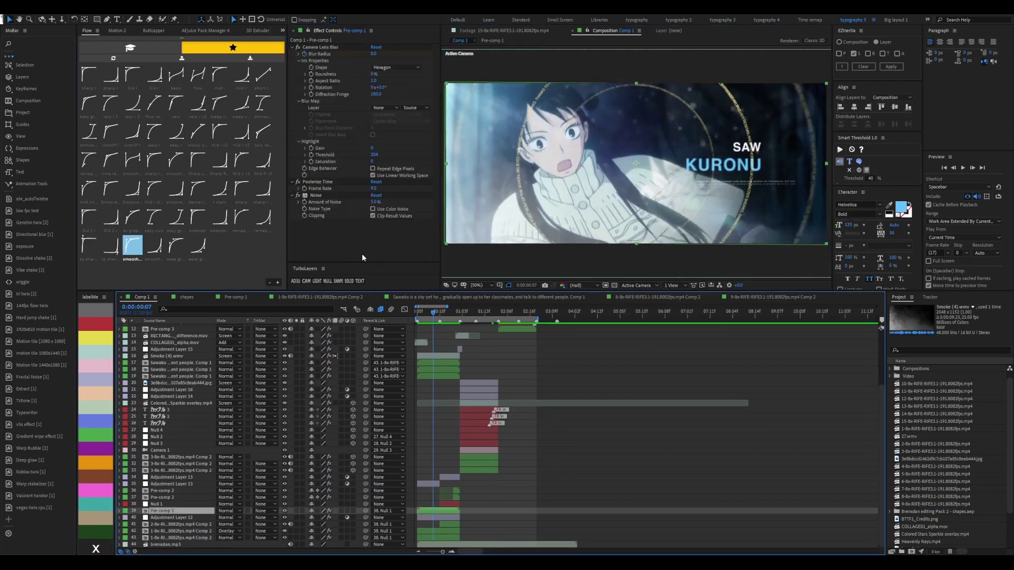
{"action": "key", "text": "ctrl+v"}
Inspect the effects on SCENE 05, layers 4 and 5, and Pre-comp 3, then preview from the start
{"action": "left_click", "coordinate": [478, 313]}
{"action": "left_click", "coordinate": [517, 315]}
{"action": "scroll", "coordinate": [523, 370], "scroll_direction": "up", "scroll_amount": 4}
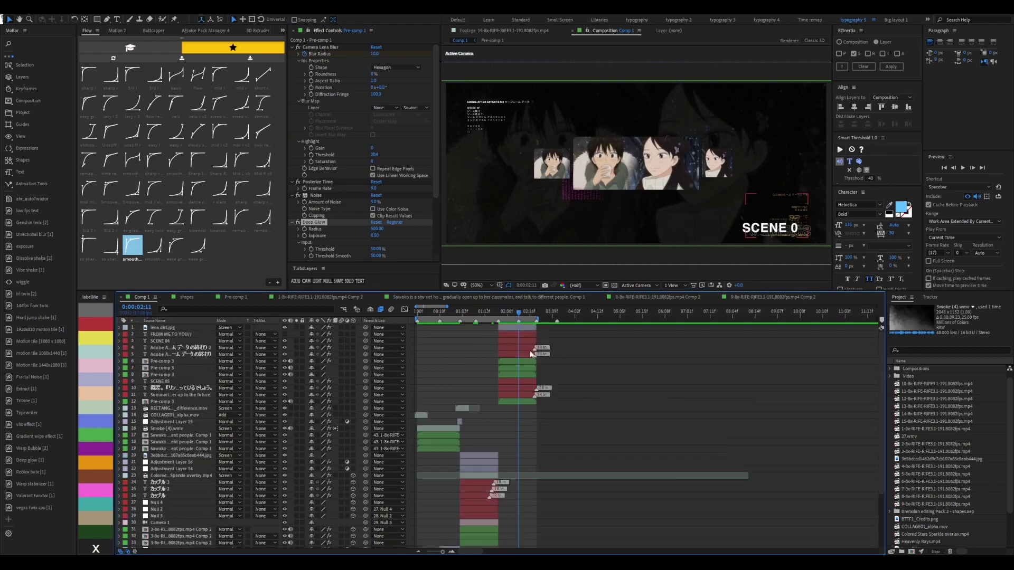
{"action": "left_click", "coordinate": [529, 382]}
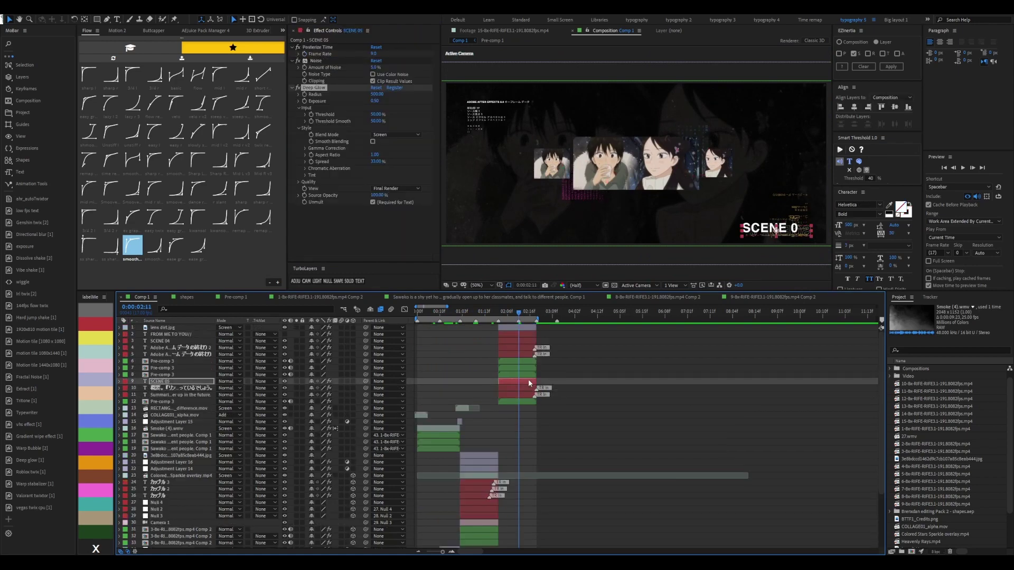
{"action": "left_click", "coordinate": [525, 353]}
{"action": "left_click", "coordinate": [530, 344]}
{"action": "key", "text": "ctrl+alt+y"}
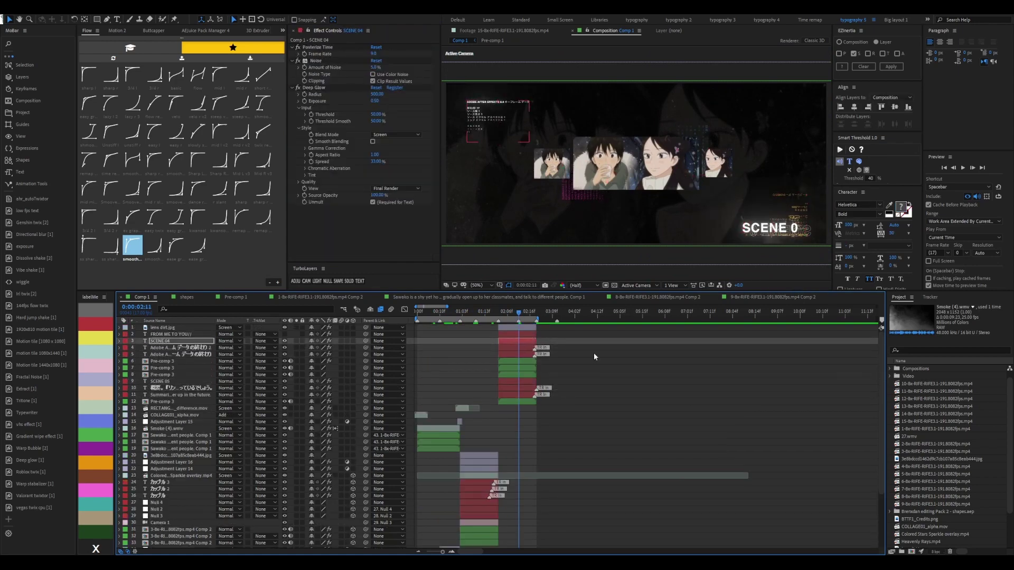
{"action": "left_click", "coordinate": [535, 313]}
{"action": "key", "text": "Delete"}
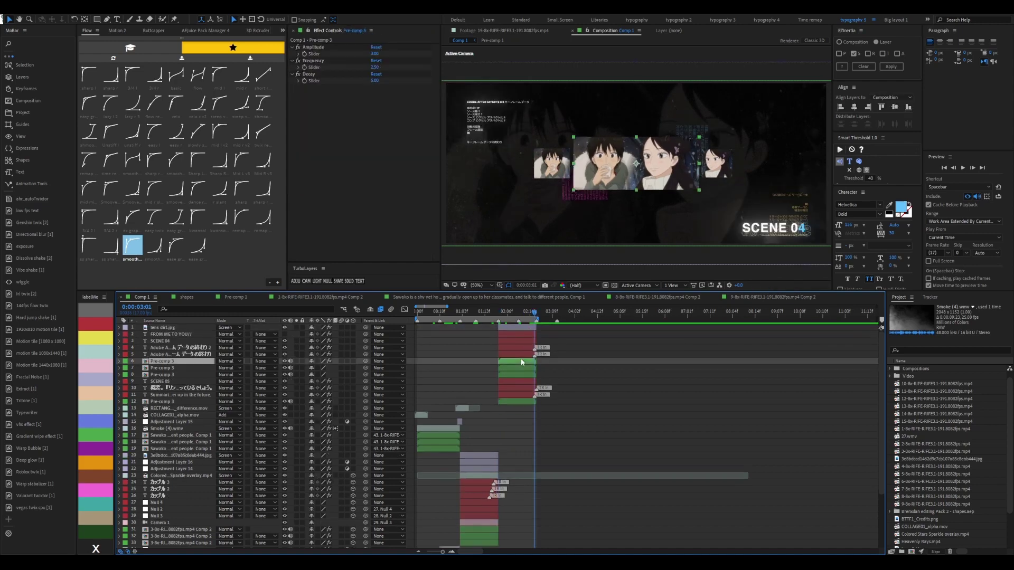
{"action": "left_click", "coordinate": [520, 360]}
{"action": "key", "text": "Home"}
{"action": "key", "text": "space"}
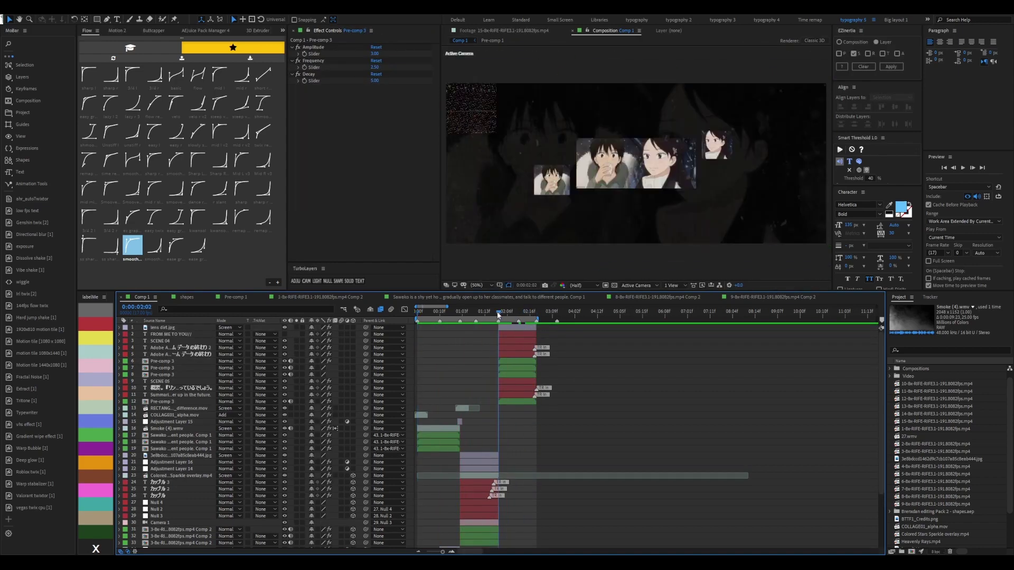
{"action": "left_click", "coordinate": [507, 312]}
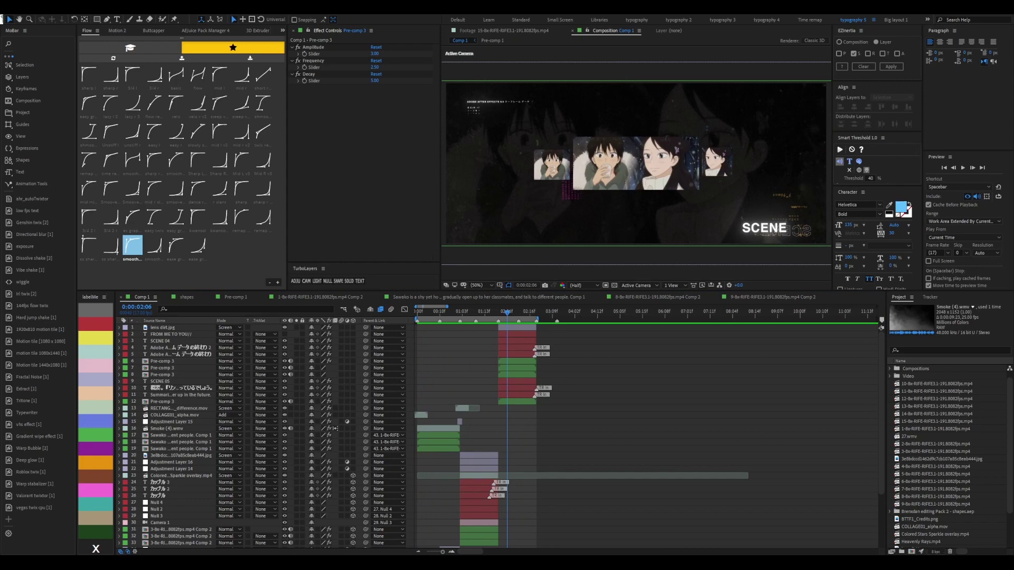
Turn on Unmult in Pre-comp 1's Deep Glow, preview, and paste in white-heart_1f90d.png
{"action": "left_click", "coordinate": [578, 395]}
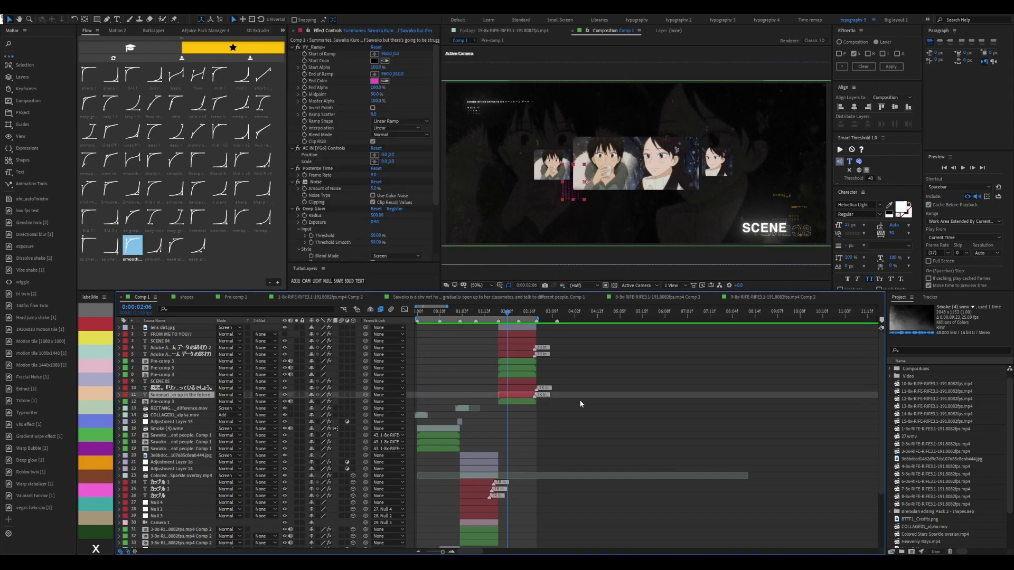
{"action": "key", "text": "Page_Down"}
{"action": "key", "text": "Page_Down"}
{"action": "key", "text": "Page_Down"}
{"action": "key", "text": "Home"}
{"action": "scroll", "coordinate": [490, 411], "scroll_direction": "down", "scroll_amount": 3}
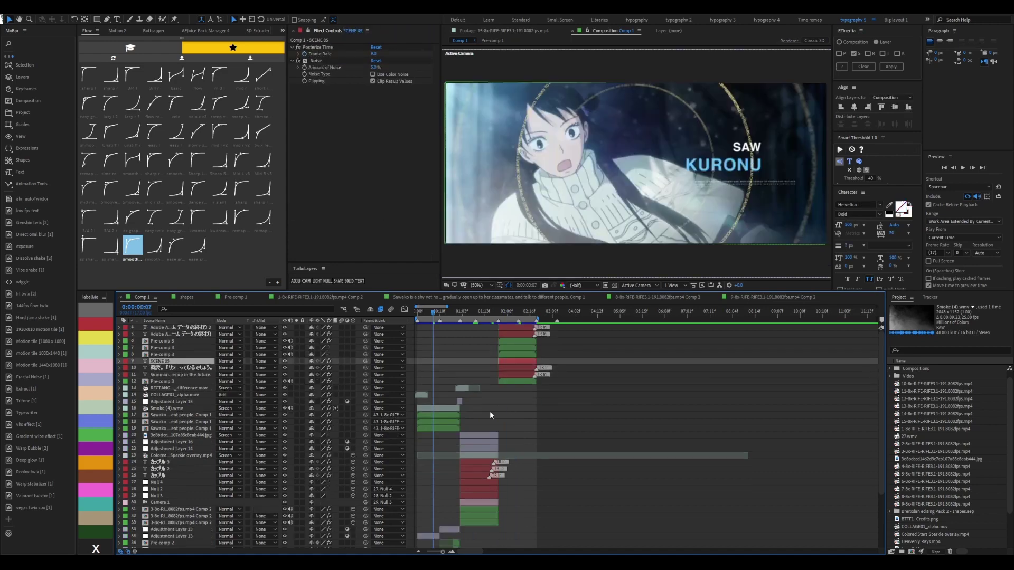
{"action": "left_click", "coordinate": [161, 510]}
{"action": "key", "text": "Page_Down"}
{"action": "key", "text": "Page_Down"}
{"action": "key", "text": "Page_Down"}
{"action": "left_click", "coordinate": [373, 257]}
{"action": "key", "text": "space"}
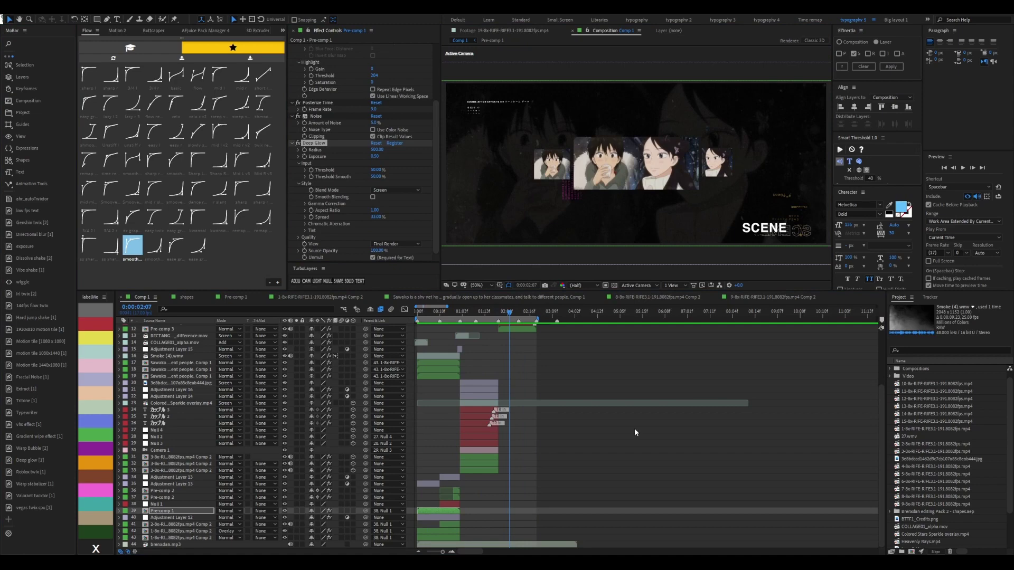
{"action": "key", "text": "ctrl+v"}
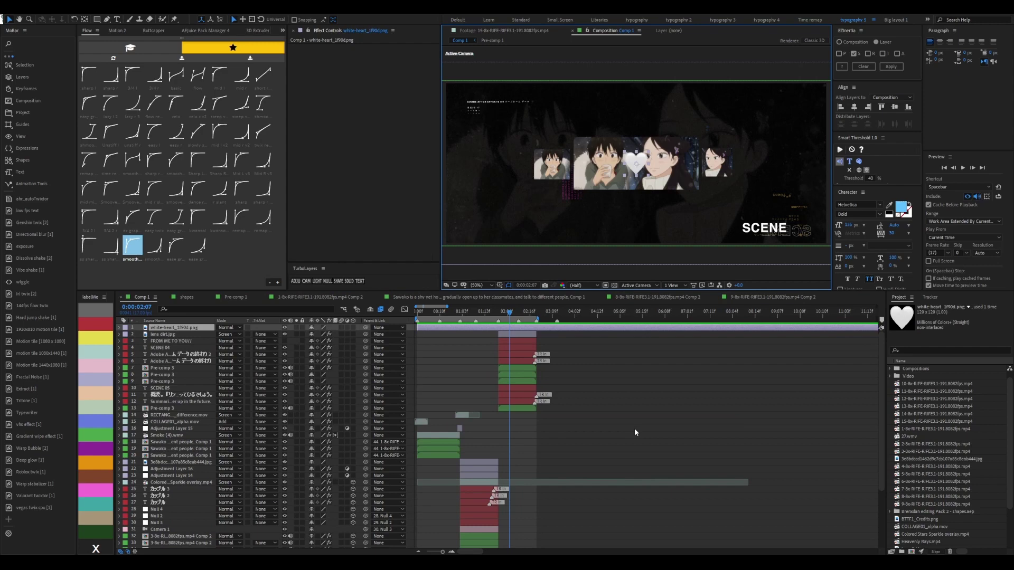
Move the heart to layer 12 and add a CC Particle World solid textured with it, Size Variation 0%
{"action": "key", "text": "space"}
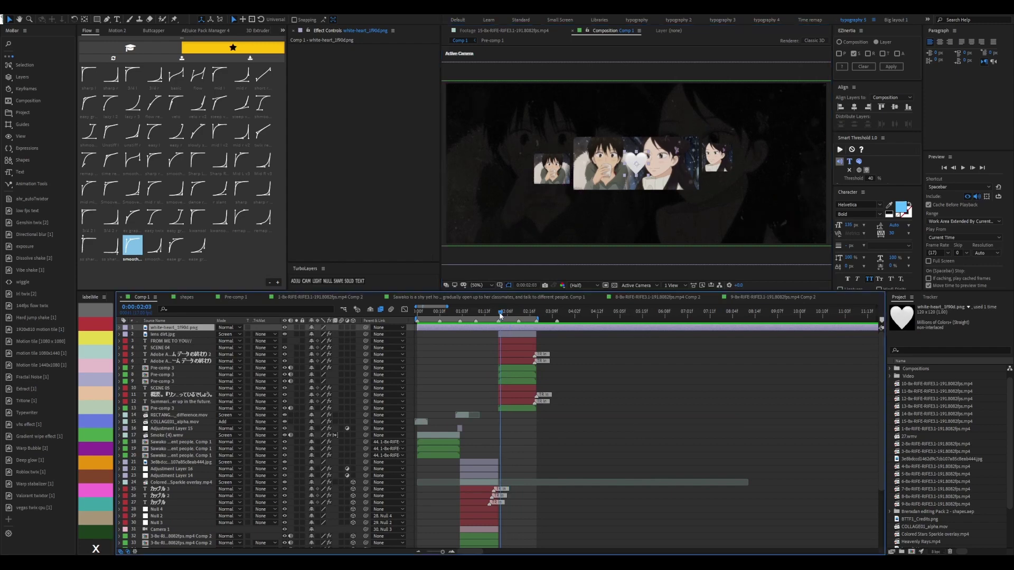
{"action": "left_click_drag", "start_coordinate": [174, 328], "coordinate": [284, 404]}
{"action": "key", "text": "space"}
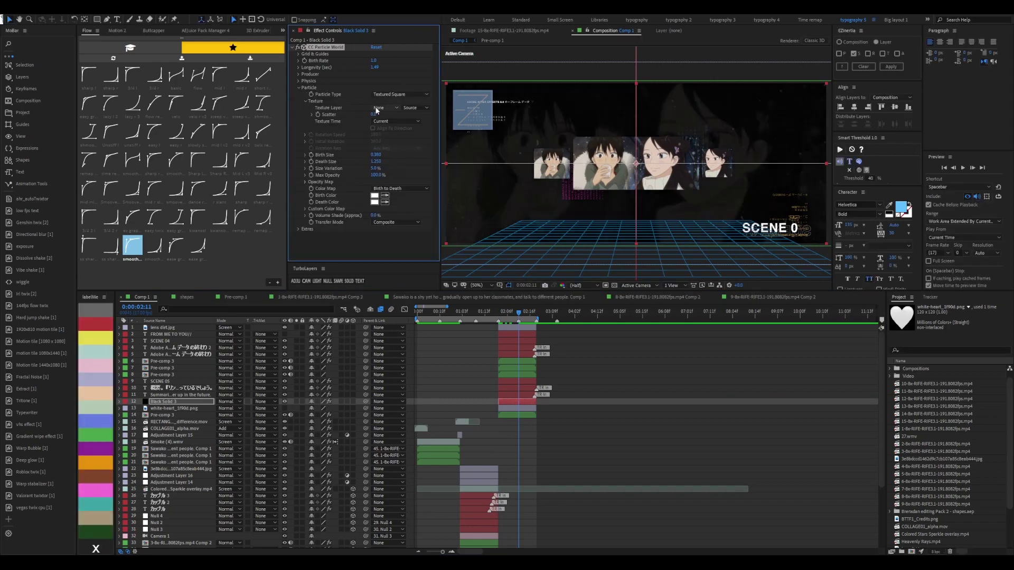
{"action": "left_click", "coordinate": [299, 80]}
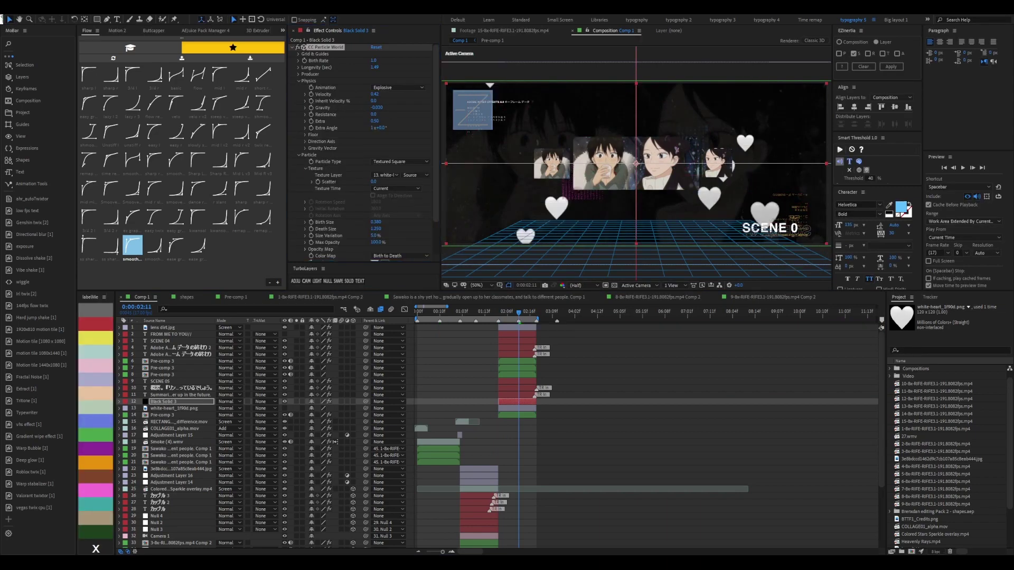
{"action": "key", "text": "Page_Up"}
{"action": "key", "text": "Page_Up"}
{"action": "left_click_drag", "start_coordinate": [375, 236], "coordinate": [348, 236]}
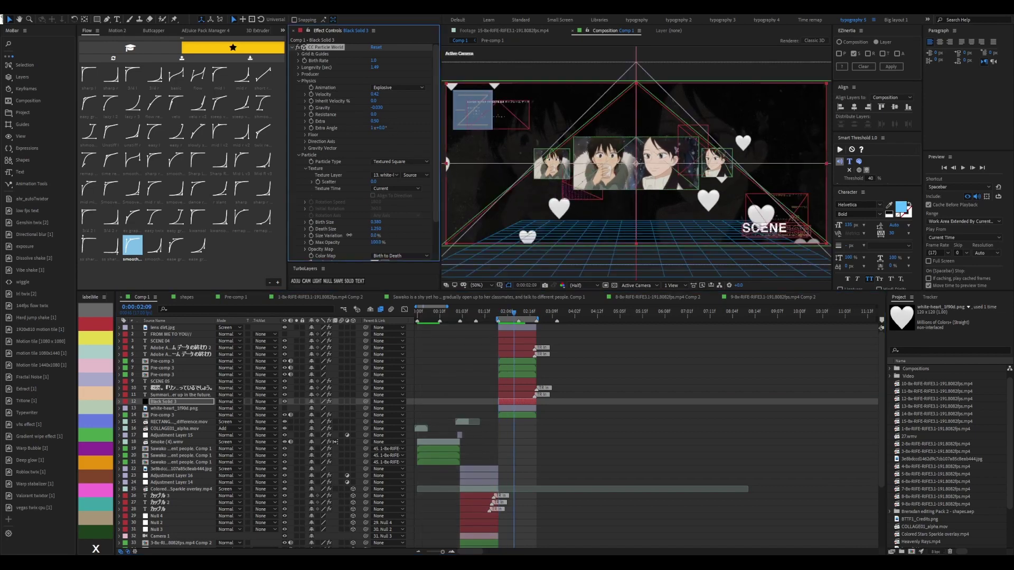
Set the producer Radius Y to 4.150 and Radius Z to 1.290, narrowing Radius X, with the grid shown
{"action": "key", "text": "F2"}
{"action": "key", "text": "Page_Down"}
{"action": "left_click", "coordinate": [299, 73]}
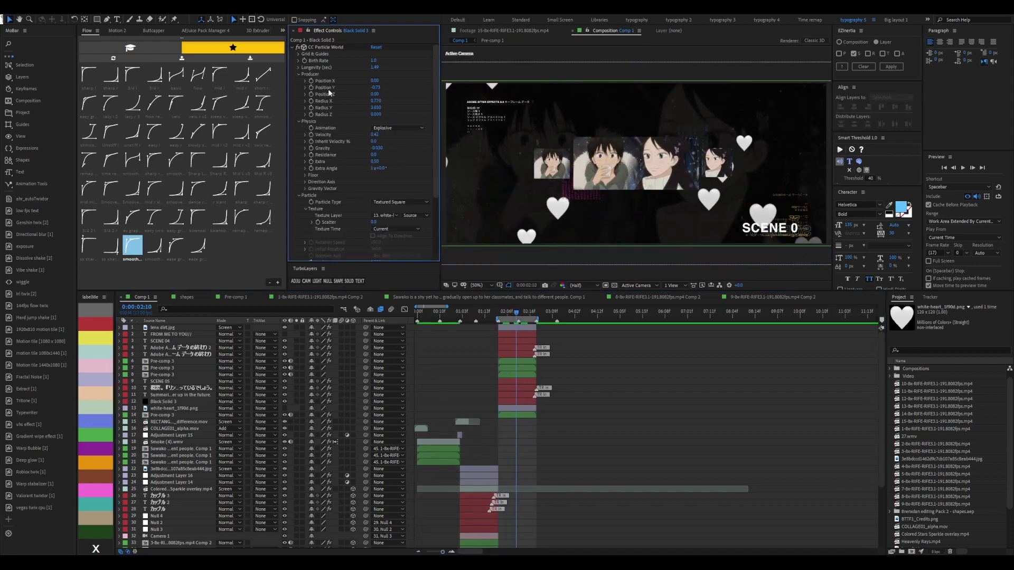
{"action": "left_click_drag", "start_coordinate": [390, 107], "coordinate": [400, 107]}
{"action": "key", "text": "Page_Up"}
{"action": "key", "text": "Page_Up"}
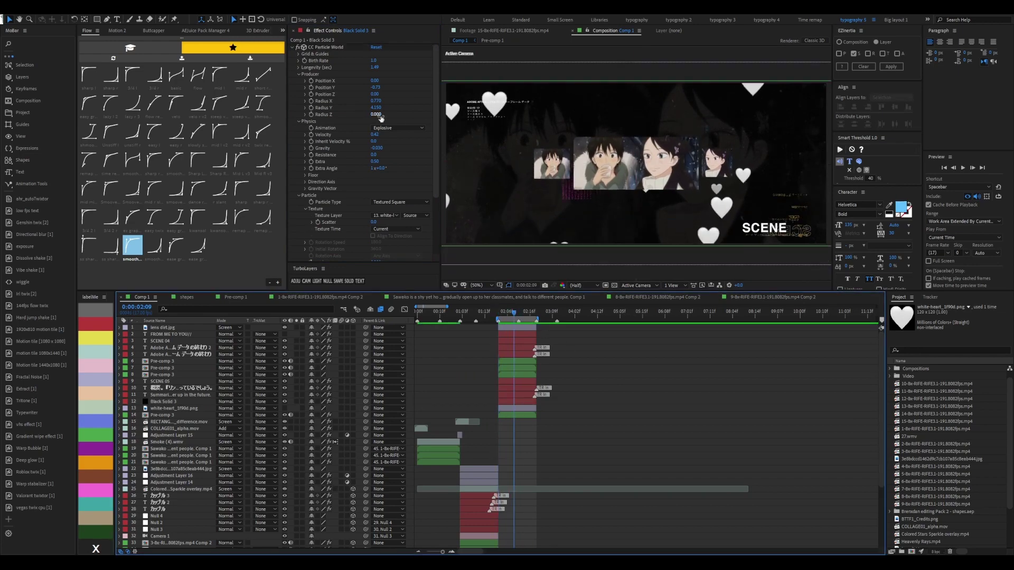
{"action": "left_click_drag", "start_coordinate": [376, 114], "coordinate": [386, 114]}
{"action": "key", "text": "Page_Down"}
{"action": "left_click", "coordinate": [480, 244]}
{"action": "key", "text": "Page_Up"}
{"action": "key", "text": "Page_Up"}
{"action": "key", "text": "Page_Up"}
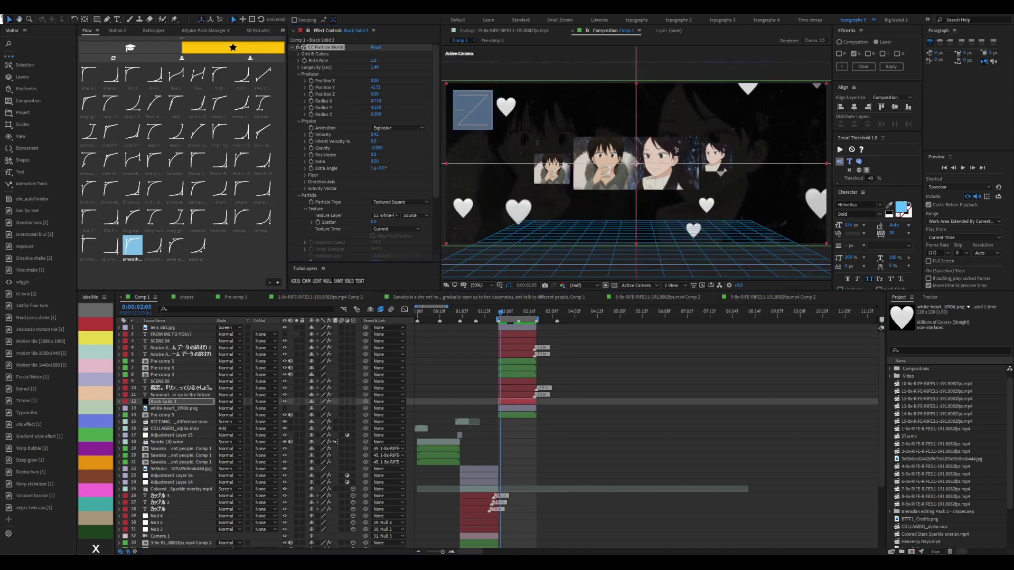
{"action": "key", "text": "Page_Down"}
{"action": "key", "text": "Page_Down"}
{"action": "key", "text": "Page_Down"}
{"action": "mouse_move", "coordinate": [374, 114]}
{"action": "left_mouse_down"}
{"action": "mouse_move", "coordinate": [391, 114]}
{"action": "mouse_move", "coordinate": [362, 101]}
{"action": "left_mouse_up"}
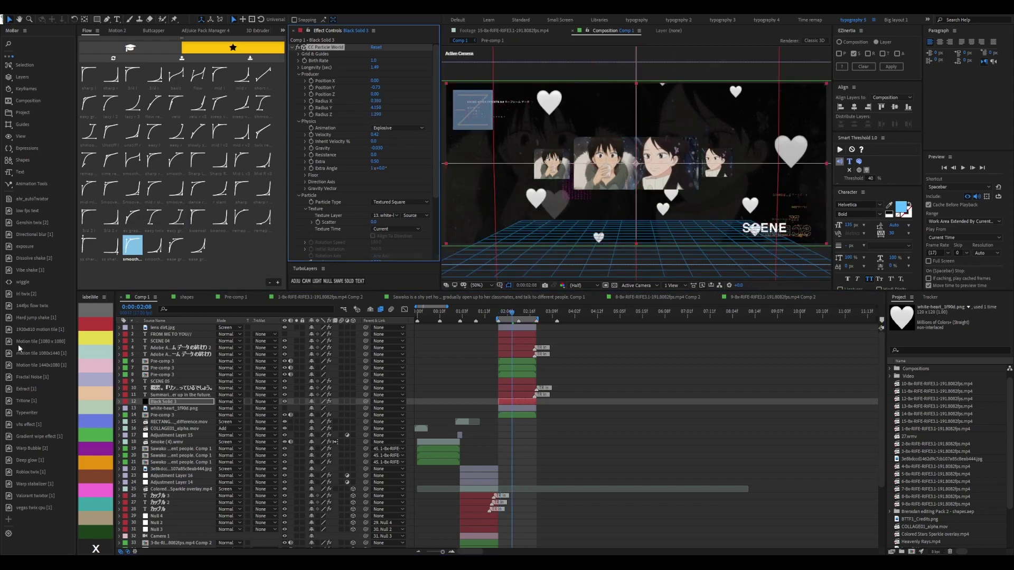
Set the particle effect's Ramp End Color to pink
{"action": "scroll", "coordinate": [358, 218], "scroll_direction": "down", "scroll_amount": 5}
{"action": "scroll", "coordinate": [355, 227], "scroll_direction": "down", "scroll_amount": 10}
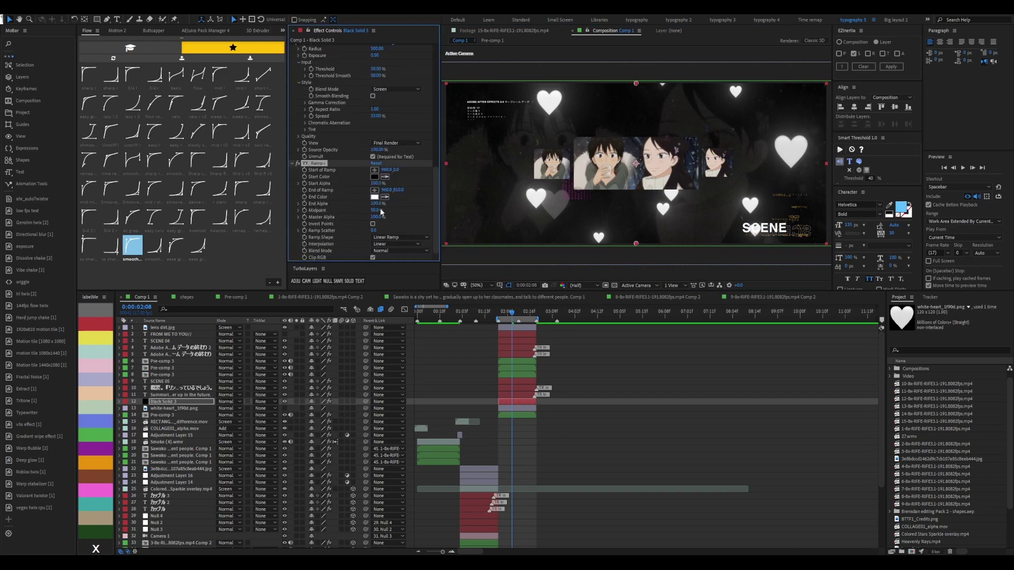
{"action": "left_click", "coordinate": [374, 197]}
{"action": "left_click", "coordinate": [278, 98]}
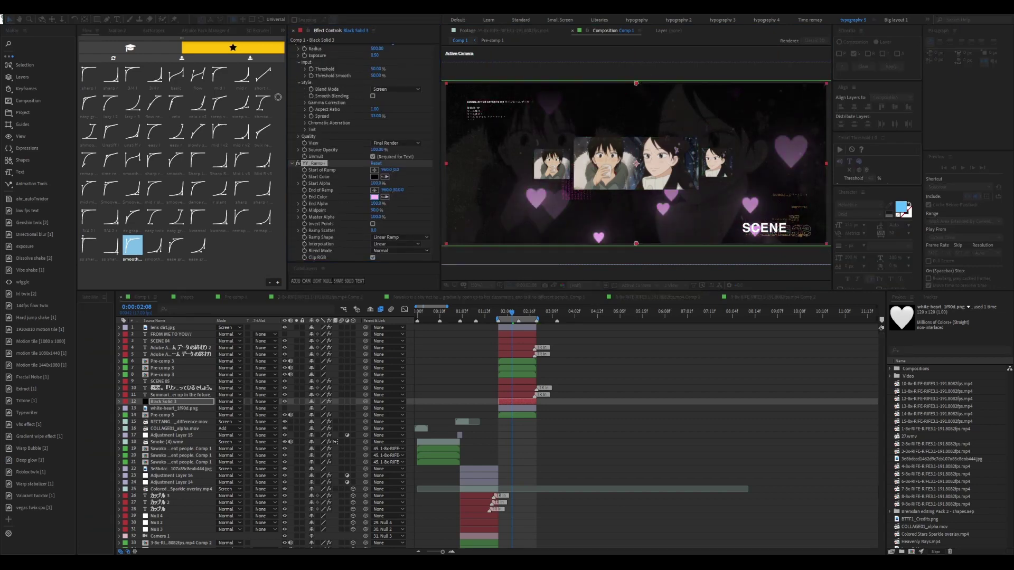
{"action": "scroll", "coordinate": [409, 87], "scroll_direction": "up", "scroll_amount": 15}
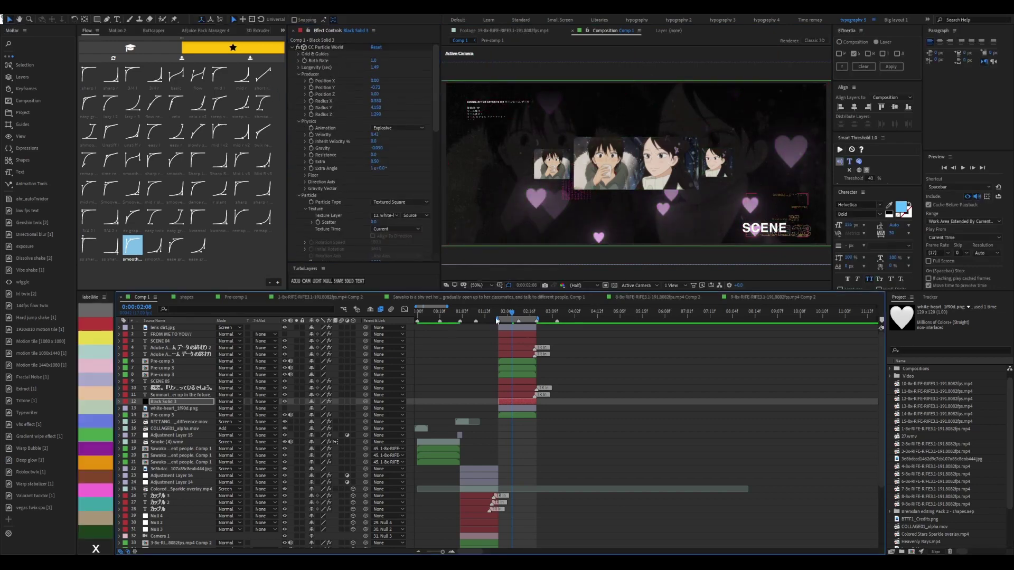
Drag the Black Solid 3 layer's out point later to lengthen it on the timeline
{"action": "left_click_drag", "start_coordinate": [512, 312], "coordinate": [501, 313]}
{"action": "scroll", "coordinate": [344, 158], "scroll_direction": "down", "scroll_amount": 10}
{"action": "left_click", "coordinate": [316, 196]}
{"action": "scroll", "coordinate": [316, 196], "scroll_direction": "up", "scroll_amount": 5}
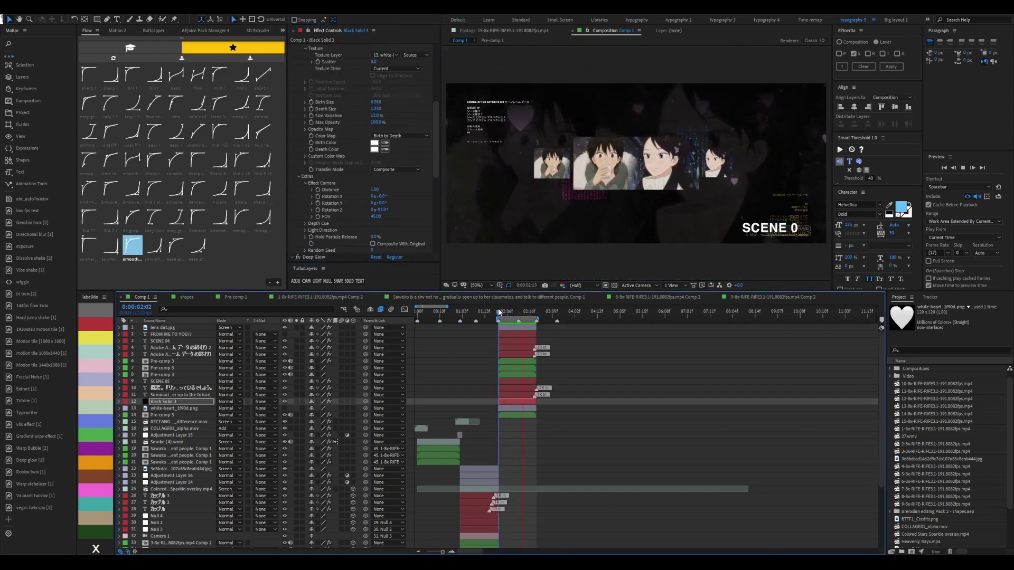
{"action": "mouse_move", "coordinate": [634, 404]}
{"action": "left_mouse_down"}
{"action": "mouse_move", "coordinate": [567, 403]}
{"action": "mouse_move", "coordinate": [583, 403]}
{"action": "left_mouse_up"}
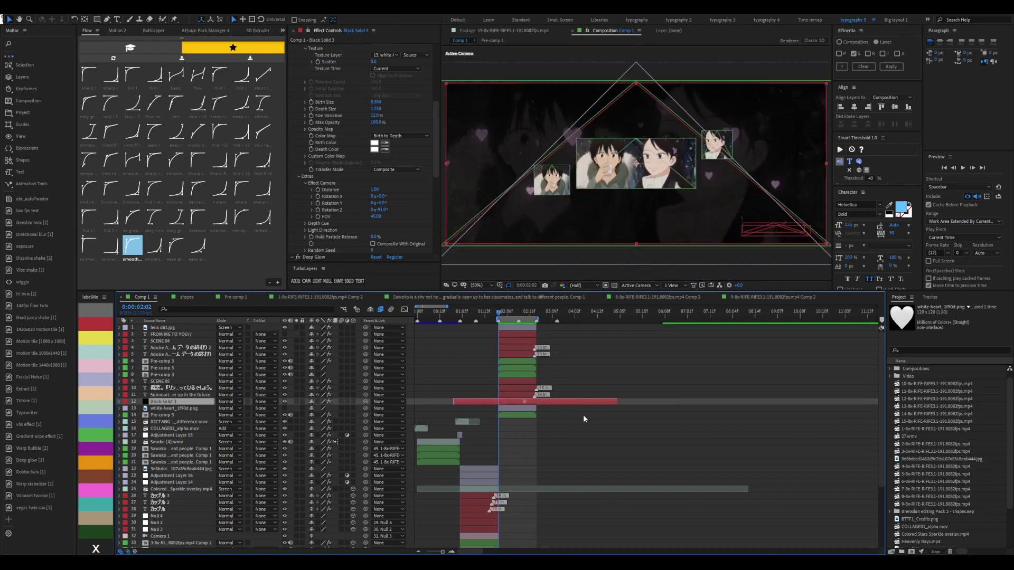
Trim the particle layer at 3 seconds 1 frame, precompose it, and enable time remapping
{"action": "left_click_drag", "start_coordinate": [530, 313], "coordinate": [535, 314]}
{"action": "key", "text": "alt+bracketright"}
{"action": "key", "text": "ctrl+shift+c"}
{"action": "key", "text": "Return"}
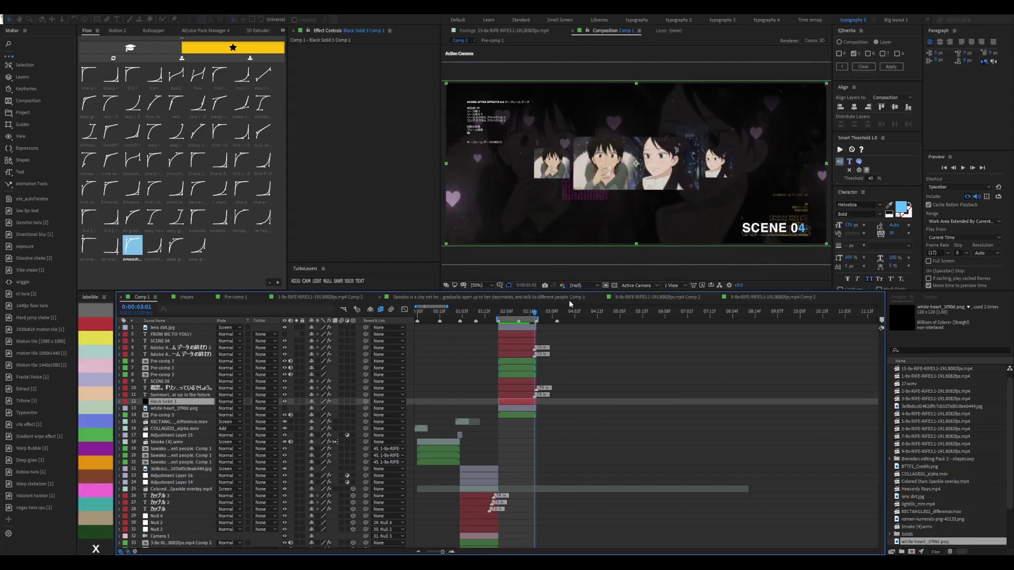
{"action": "key", "text": "ctrl+alt+t"}
{"action": "key", "text": "equal"}
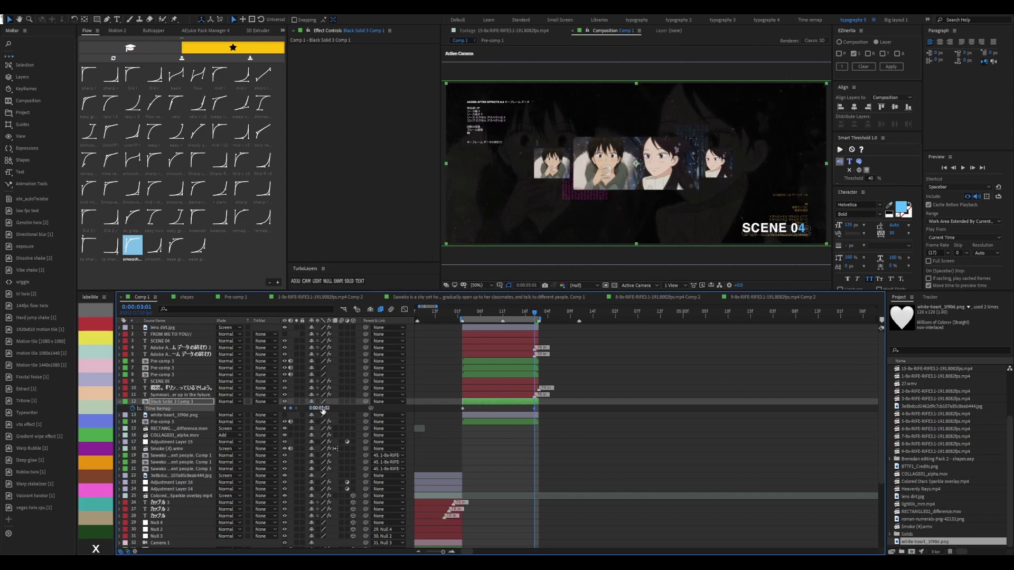
{"action": "key", "text": "u"}
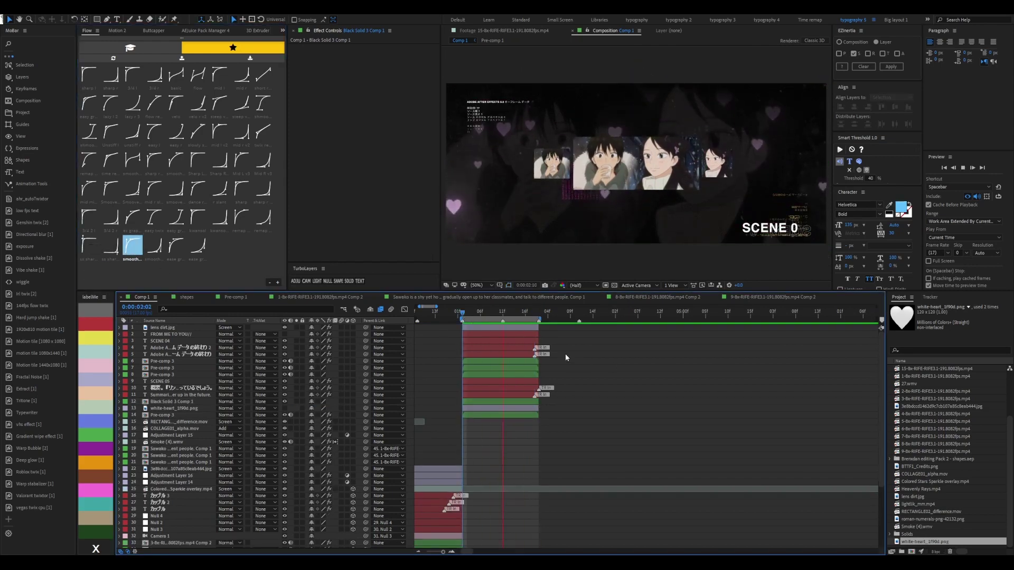
{"action": "scroll", "coordinate": [581, 349], "scroll_direction": "left", "scroll_amount": 5}
Apply FL Mosaic Plane to Black Solid 3 Comp 1 at resolution 7 and preview it
{"action": "left_click", "coordinate": [607, 406]}
{"action": "key", "text": "ctrl+alt+shift+e"}
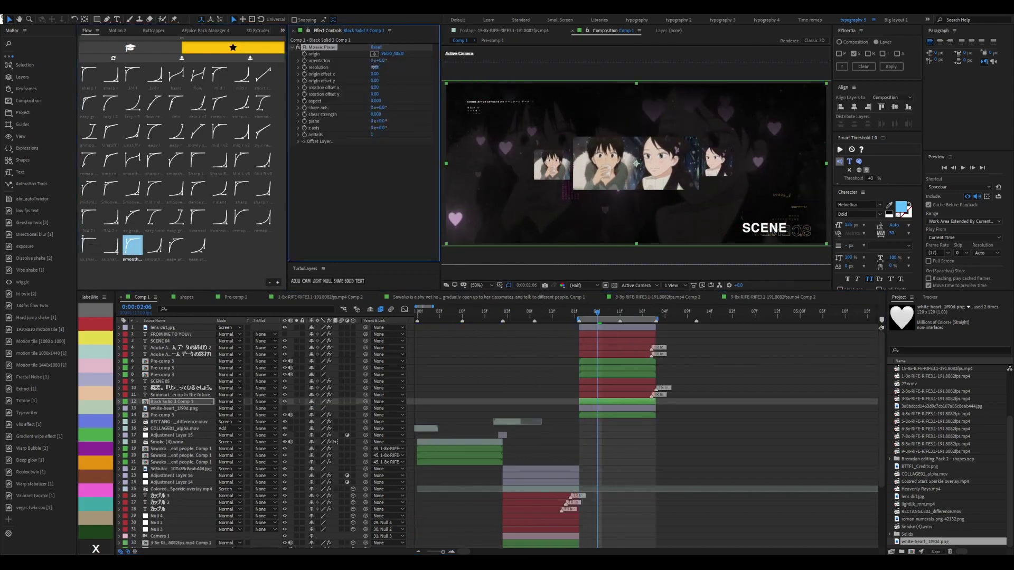
{"action": "type", "text": "7"}
{"action": "key", "text": "Return"}
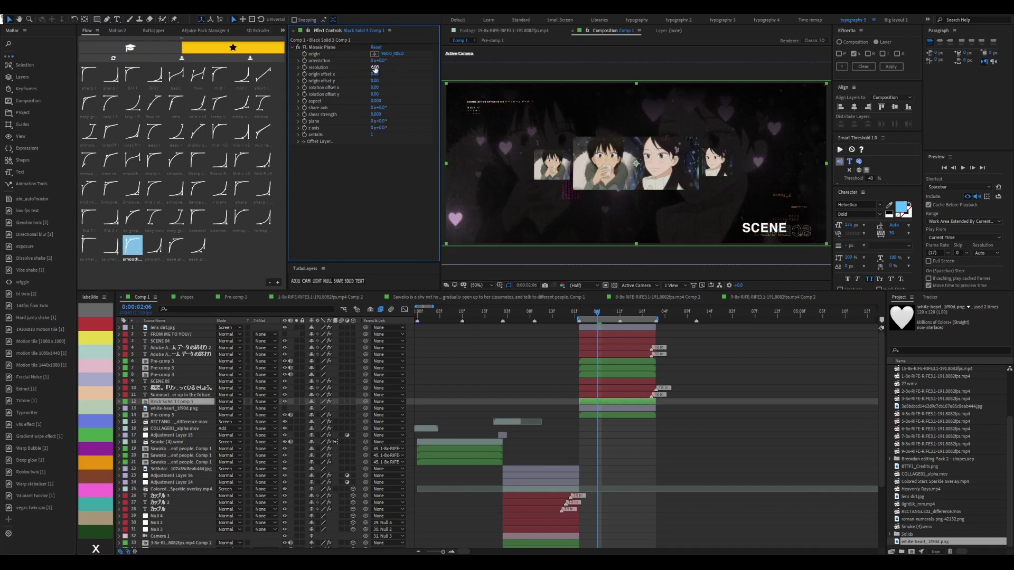
{"action": "key", "text": "space"}
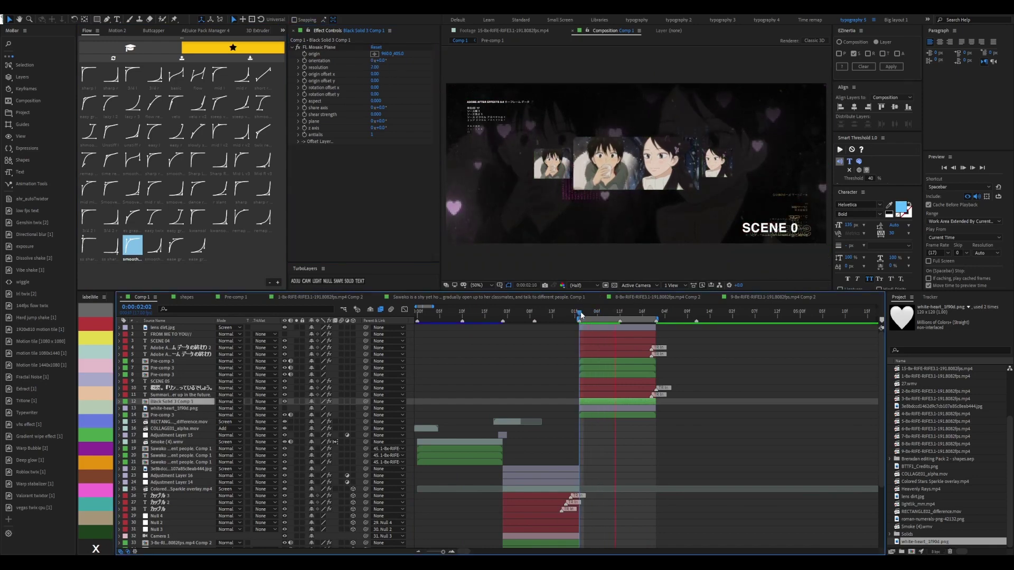
{"action": "left_click", "coordinate": [741, 363]}
{"action": "key", "text": "space"}
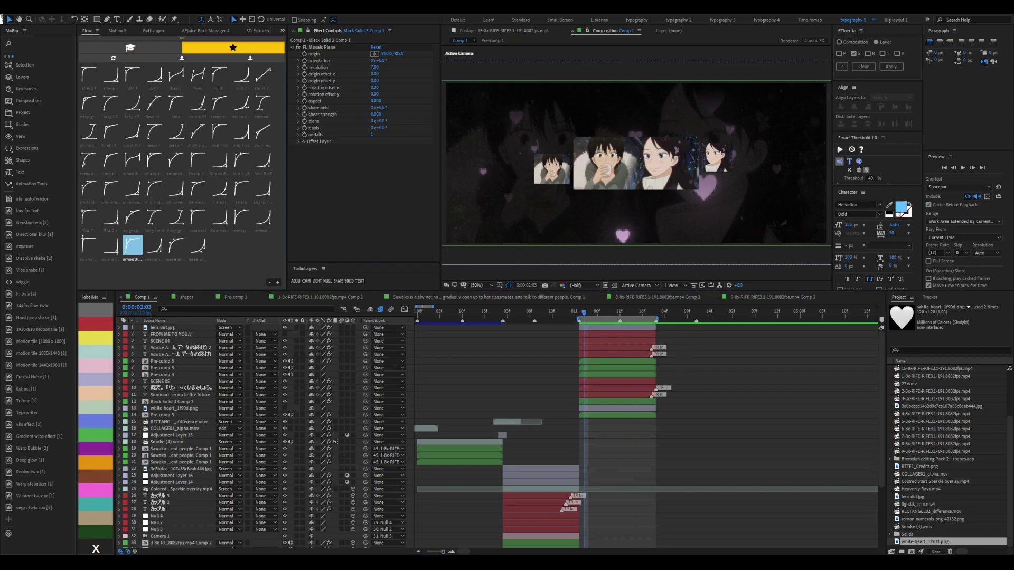
Replay the comp from the start, stop around 02:07, and select the top layer
{"action": "key", "text": "Home"}
{"action": "key", "text": "space"}
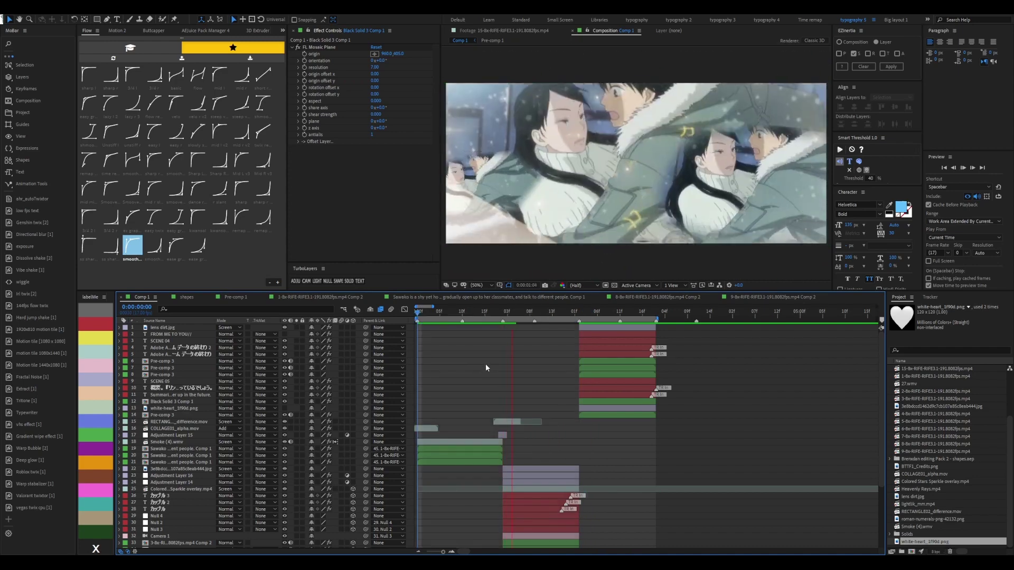
{"action": "left_click", "coordinate": [575, 313]}
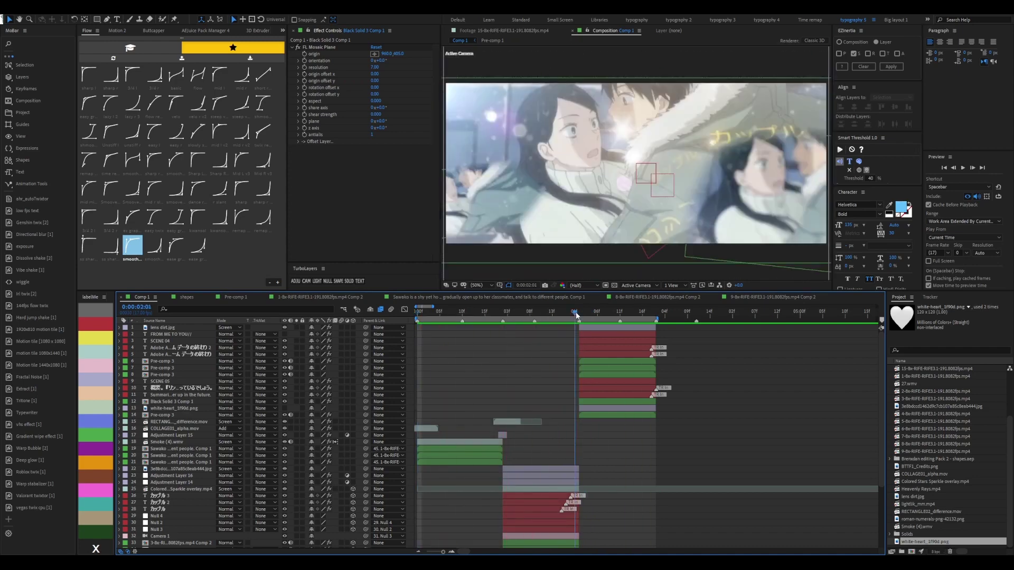
{"action": "left_click_drag", "start_coordinate": [576, 315], "coordinate": [602, 312]}
{"action": "left_click", "coordinate": [611, 328]}
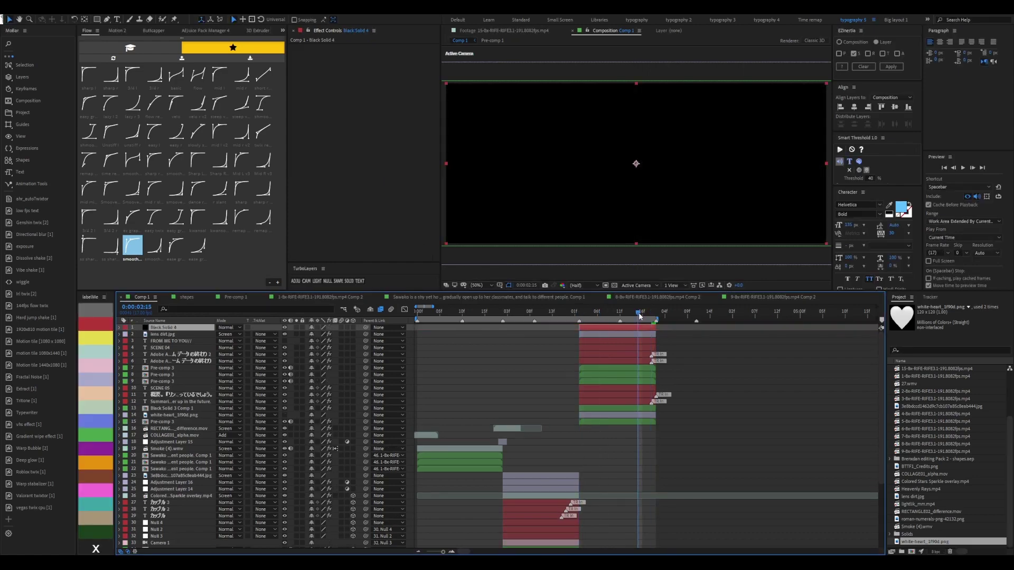
Set the Optical Flares Render Mode to On Transparent and reposition the flare over the scene
{"action": "left_click", "coordinate": [401, 161]}
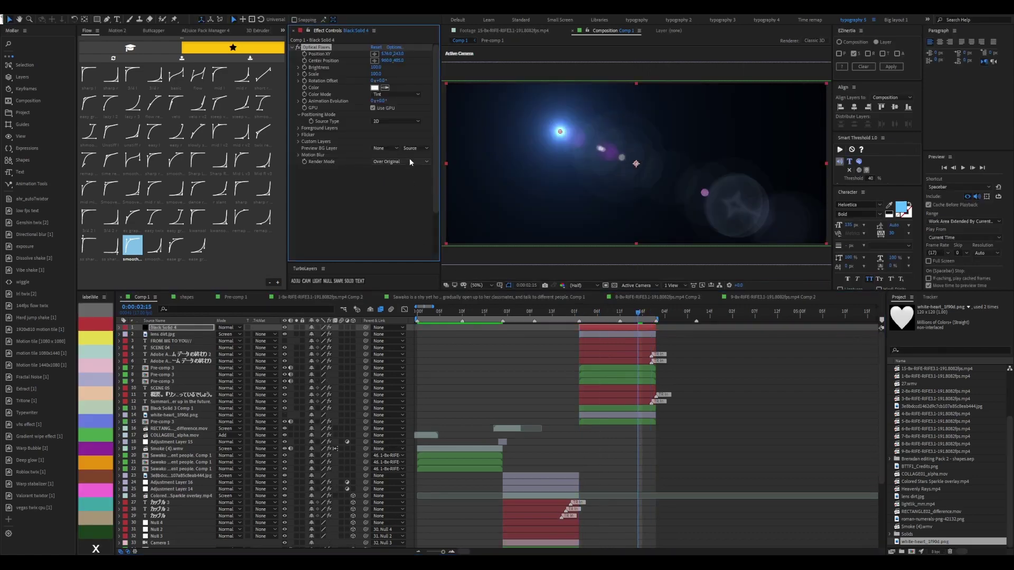
{"action": "left_click", "coordinate": [401, 168]}
{"action": "left_click_drag", "start_coordinate": [636, 168], "coordinate": [485, 301]}
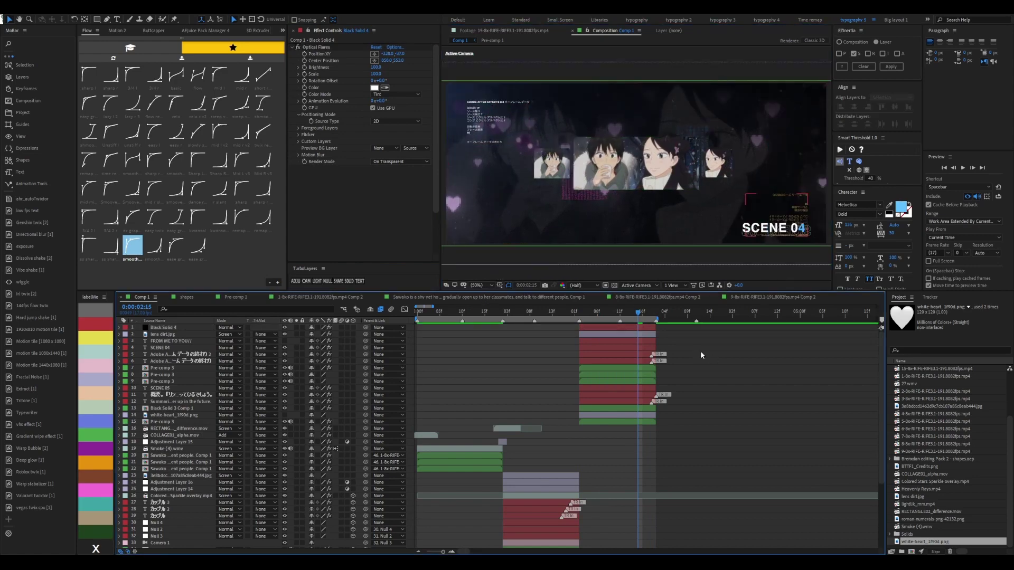
Add an adjustment layer with S_Vignette, stretching the vignette ellipse wider and flatter
{"action": "key", "text": "ctrl+alt+y"}
{"action": "left_click", "coordinate": [579, 315]}
{"action": "key", "text": "ctrl+alt+shift+e"}
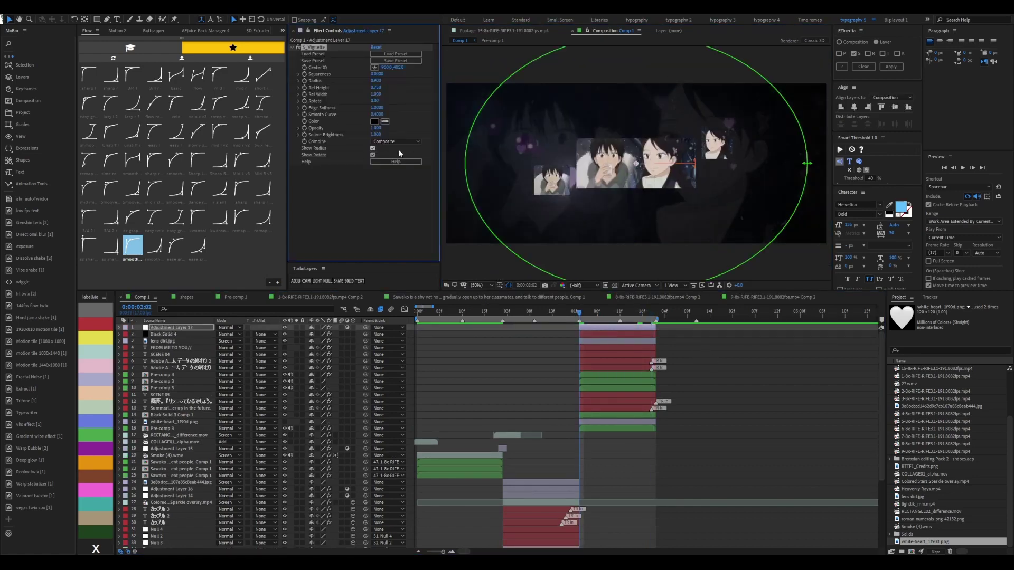
{"action": "left_click_drag", "start_coordinate": [579, 315], "coordinate": [637, 314]}
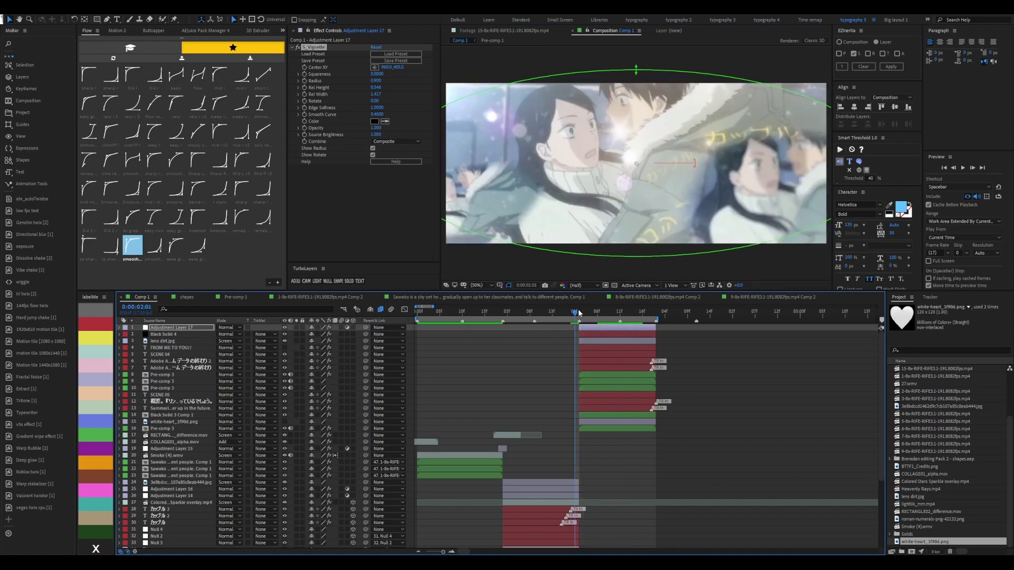
{"action": "left_click", "coordinate": [625, 382]}
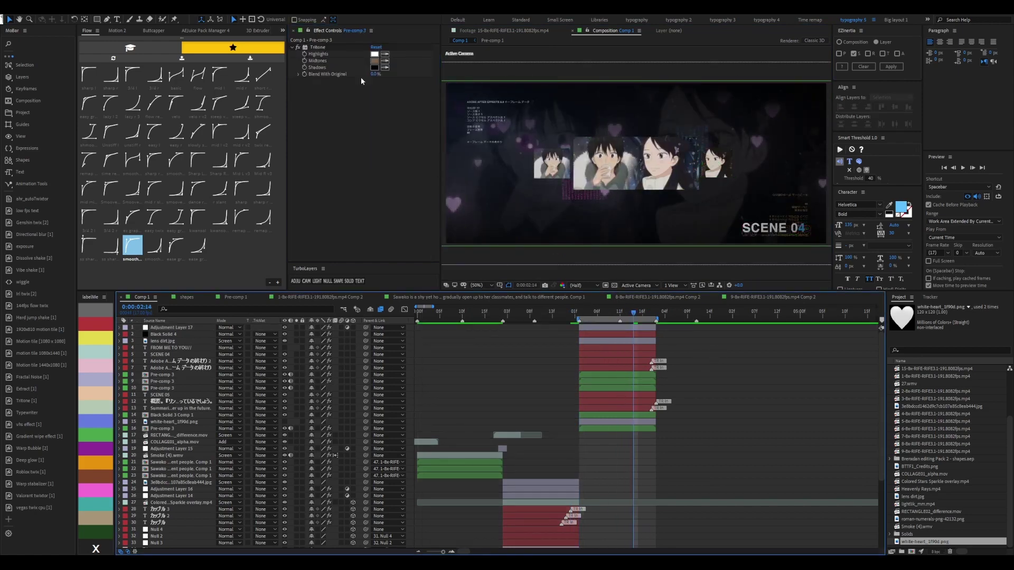
Select the next Pre-comp 3 layer and preview the comp from 01:03
{"action": "left_click", "coordinate": [637, 389]}
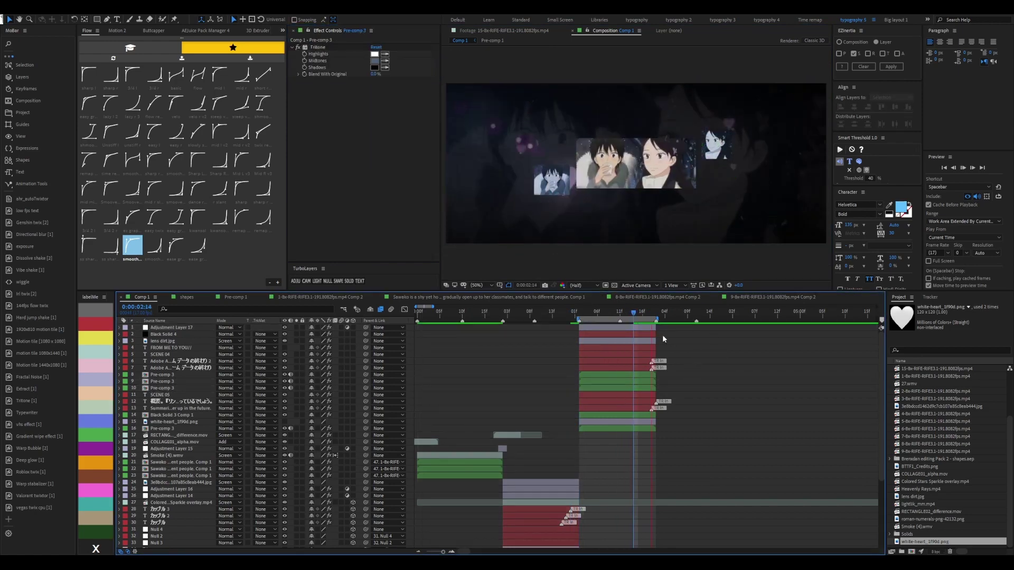
{"action": "left_click", "coordinate": [507, 312]}
{"action": "key", "text": "space"}
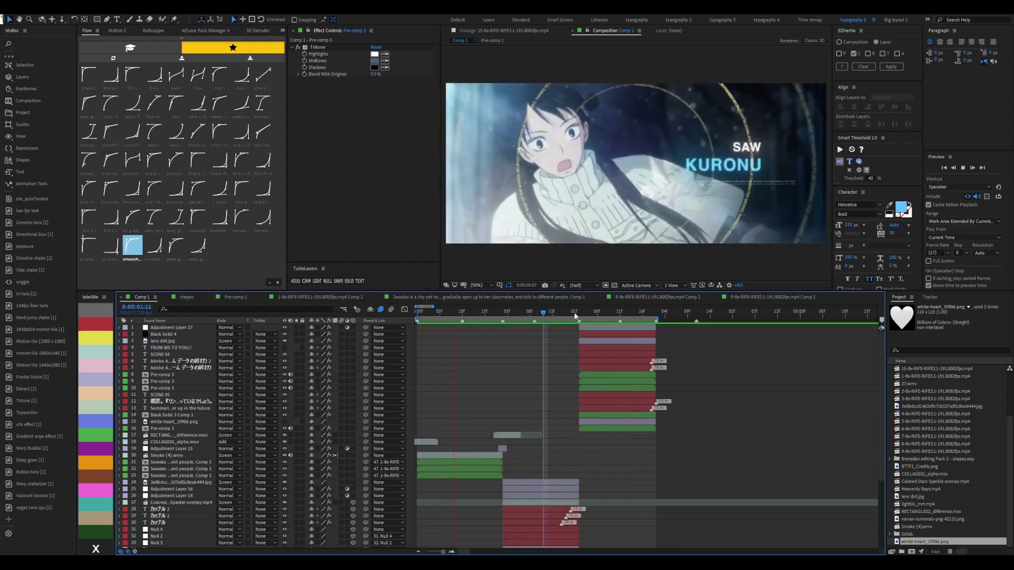
{"action": "key", "text": "space"}
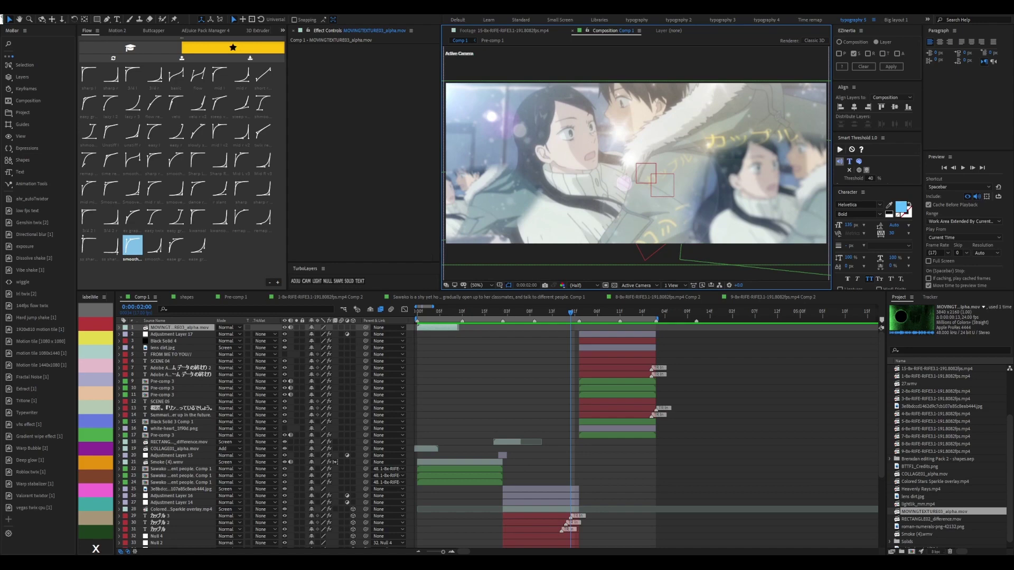
Start the texture clip at 02:02, shift it earlier, set it to Add blending, and preview
{"action": "left_click", "coordinate": [580, 313]}
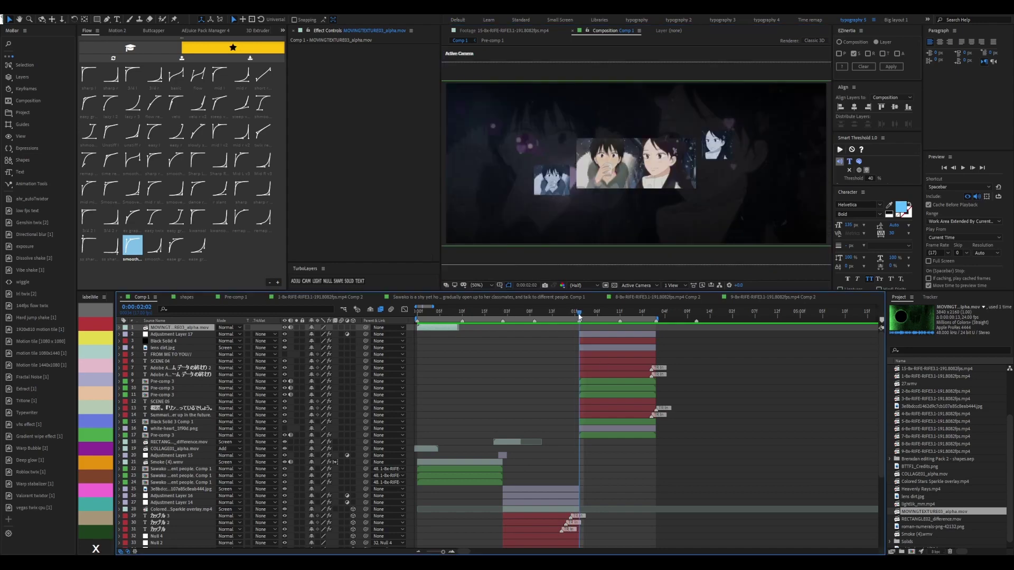
{"action": "key", "text": "["}
{"action": "key", "text": "space"}
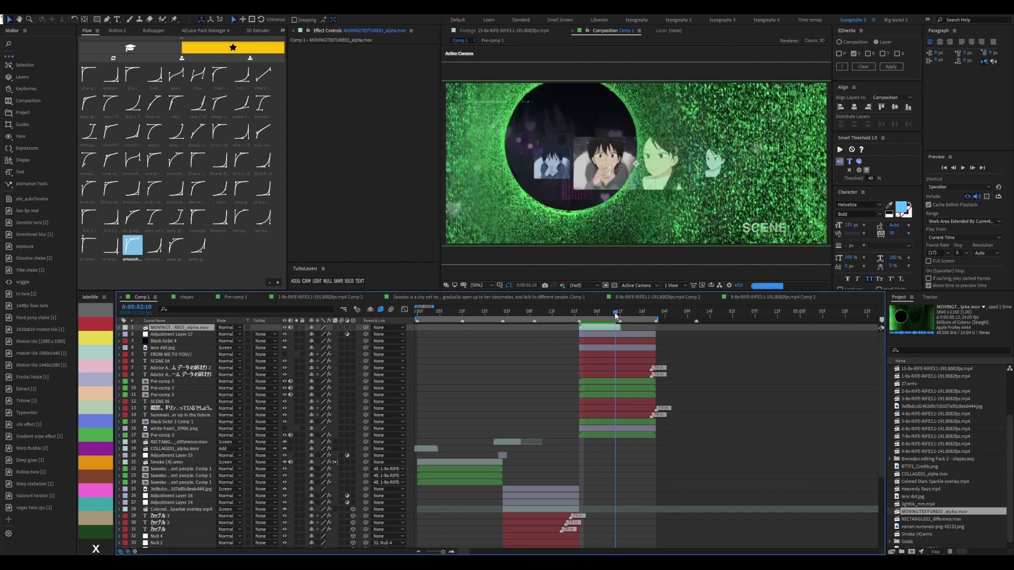
{"action": "key", "text": "s"}
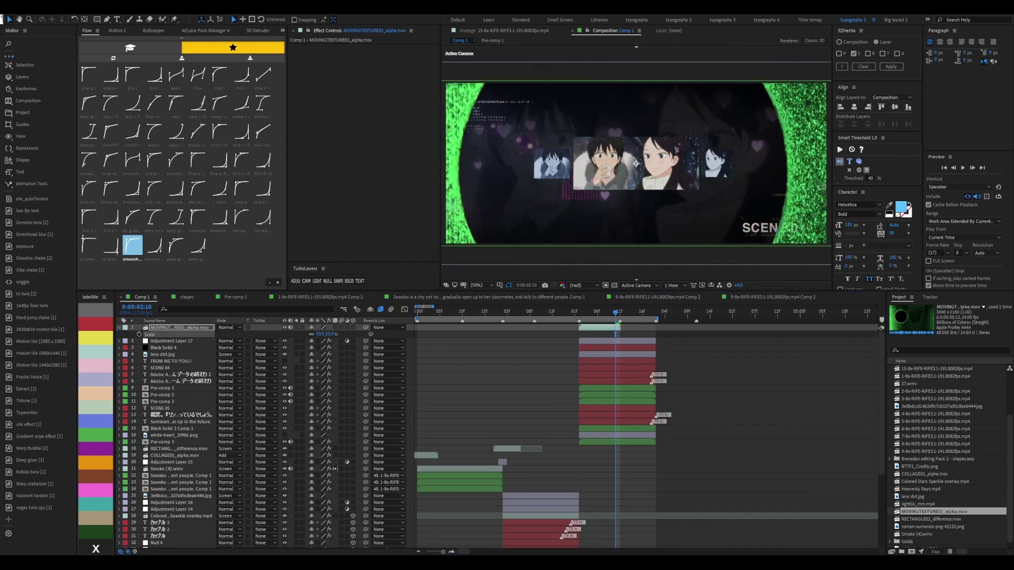
{"action": "key", "text": "s"}
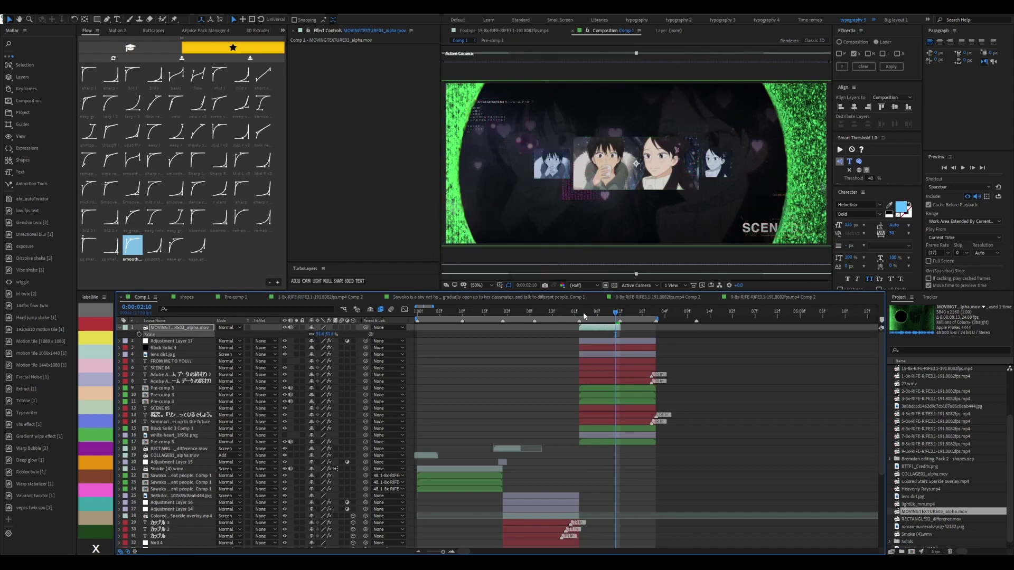
{"action": "left_click_drag", "start_coordinate": [592, 328], "coordinate": [574, 328]}
{"action": "key", "text": "shift+minus"}
{"action": "key", "text": "shift+minus"}
{"action": "key", "text": "ctrl+alt+shift+e"}
{"action": "key", "text": "space"}
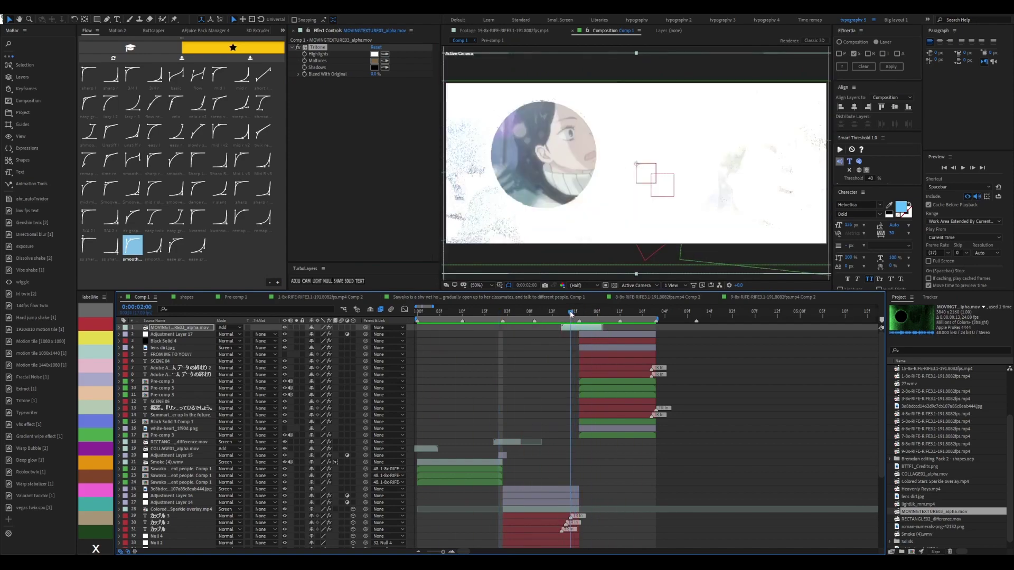
{"action": "left_click", "coordinate": [579, 316]}
Duplicate the texture layer, preview from 01:15, then delete all the texture copies
{"action": "key", "text": "ctrl+d"}
{"action": "key", "text": "ctrl+d"}
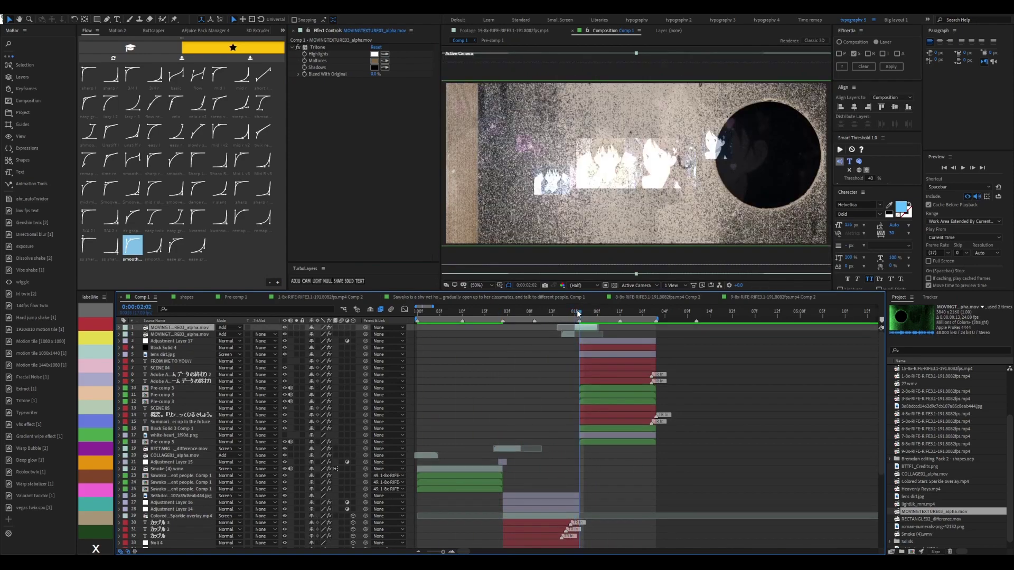
{"action": "left_click", "coordinate": [576, 316]}
{"action": "key", "text": "s"}
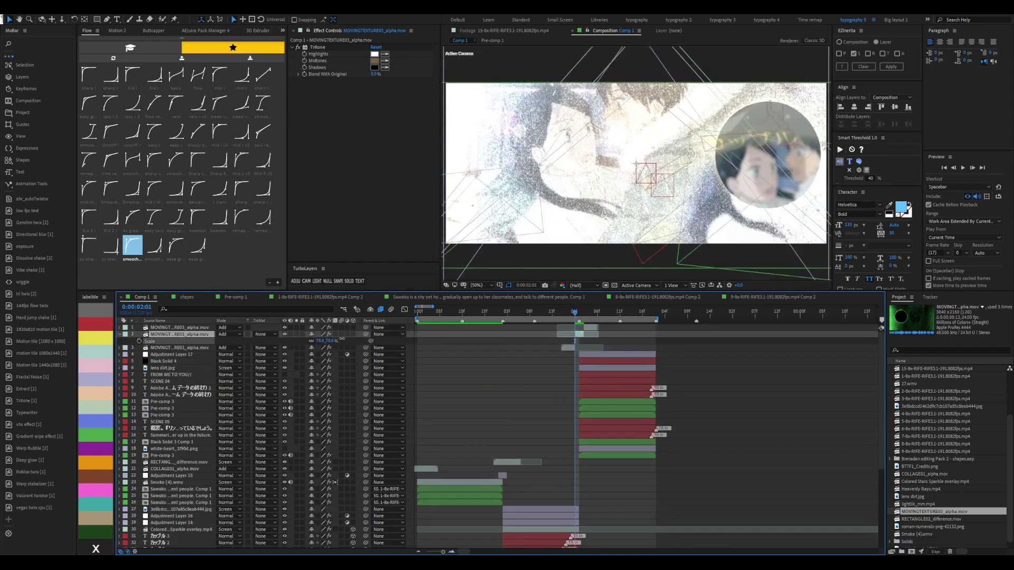
{"action": "key", "text": "s"}
{"action": "left_click_drag", "start_coordinate": [574, 313], "coordinate": [562, 312]}
{"action": "key", "text": "space"}
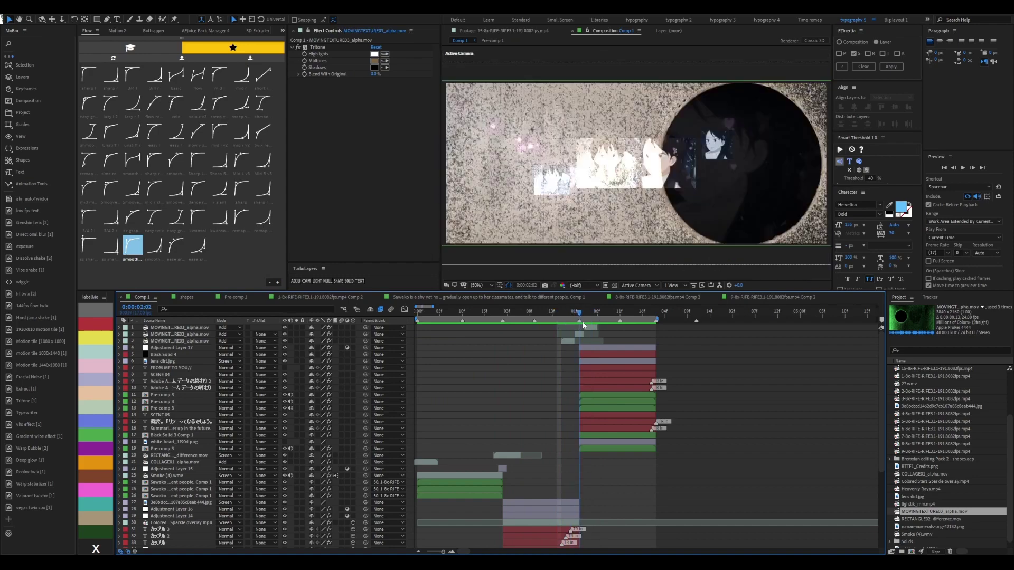
{"action": "key", "text": "space"}
{"action": "key", "text": "Delete"}
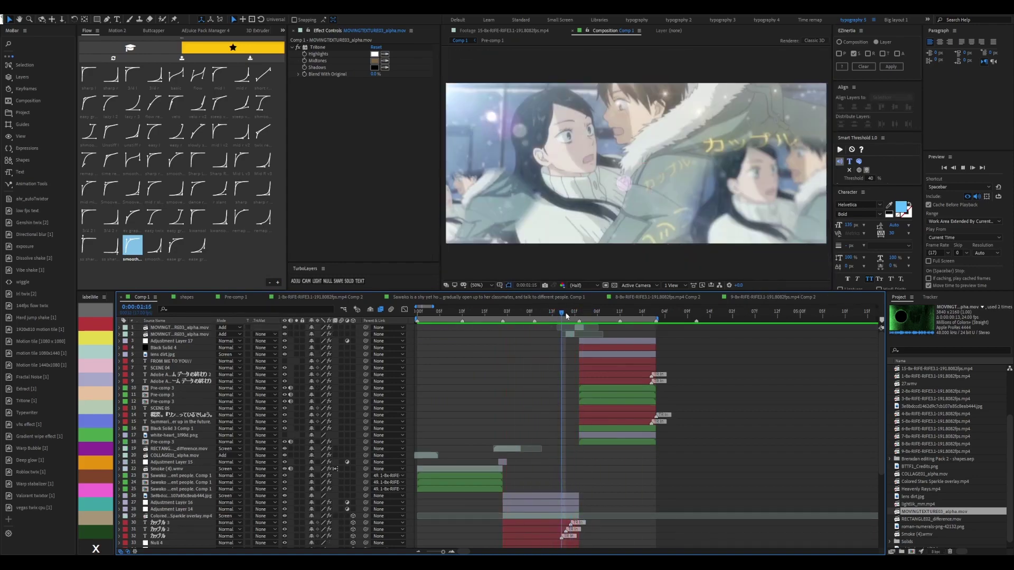
{"action": "key", "text": "Delete"}
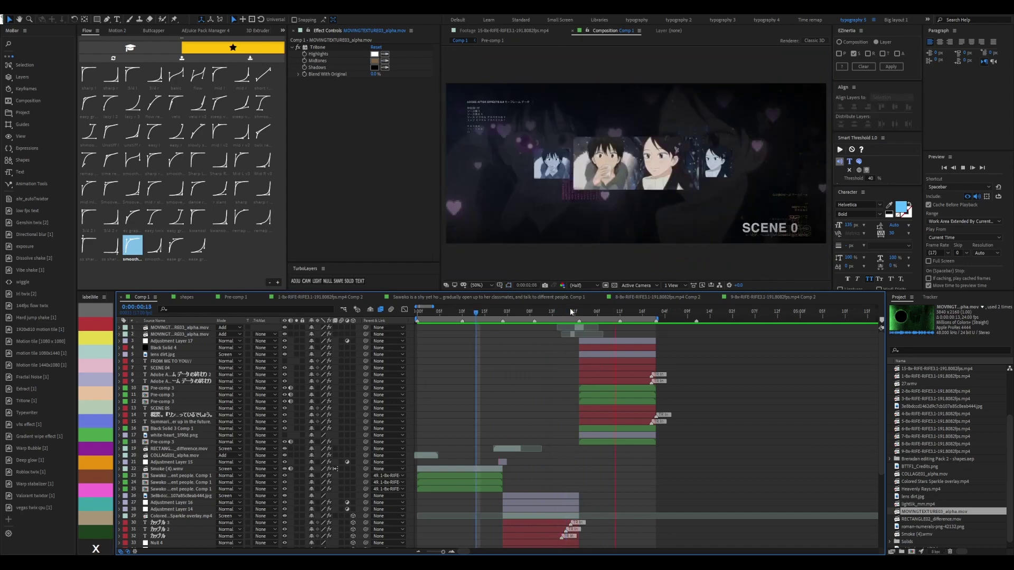
{"action": "left_click", "coordinate": [569, 308]}
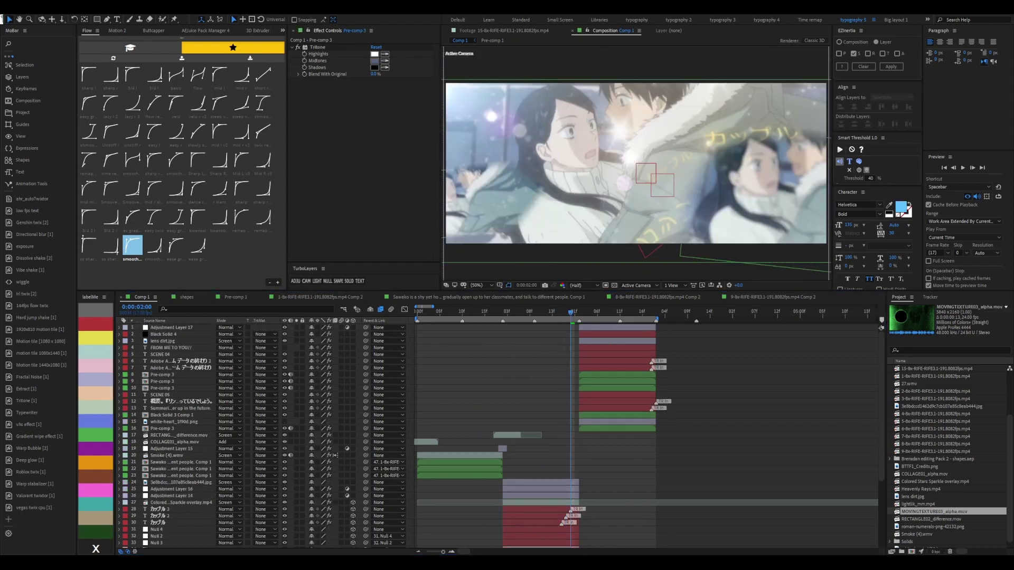
Add BLACKWHITE_difference.mov at 02:04 and switch its blending from Subtract to Multiply
{"action": "left_click", "coordinate": [578, 316]}
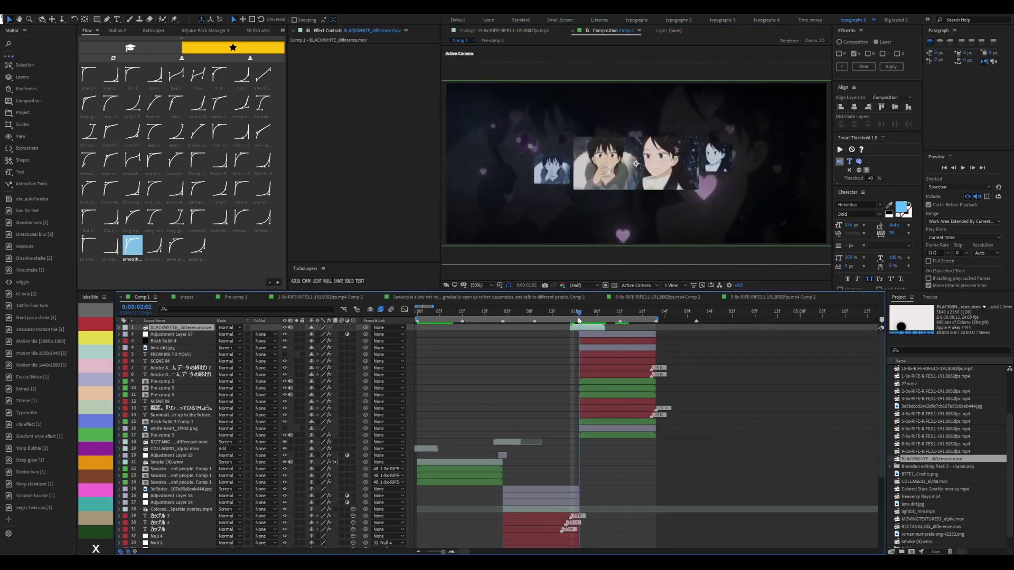
{"action": "left_click", "coordinate": [588, 313]}
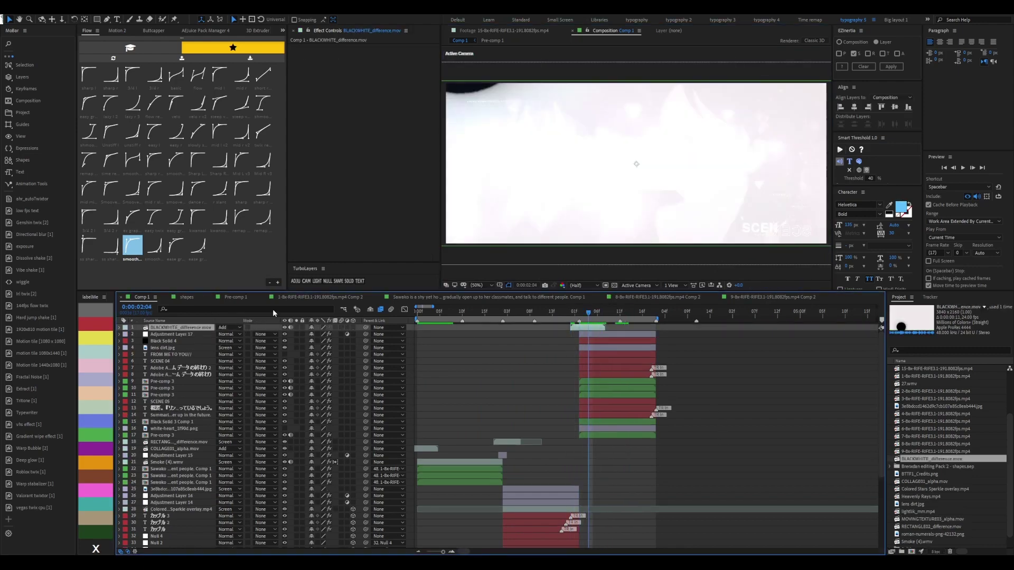
{"action": "key", "text": "space"}
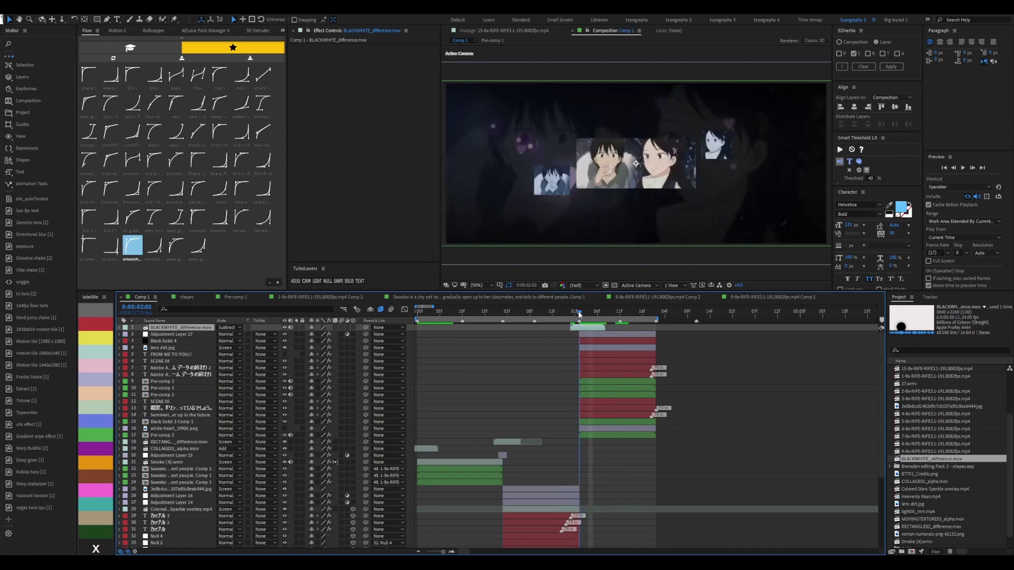
{"action": "left_click_drag", "start_coordinate": [571, 313], "coordinate": [593, 313]}
{"action": "key", "text": "shift+minus"}
{"action": "key", "text": "shift+minus"}
{"action": "key", "text": "shift+minus"}
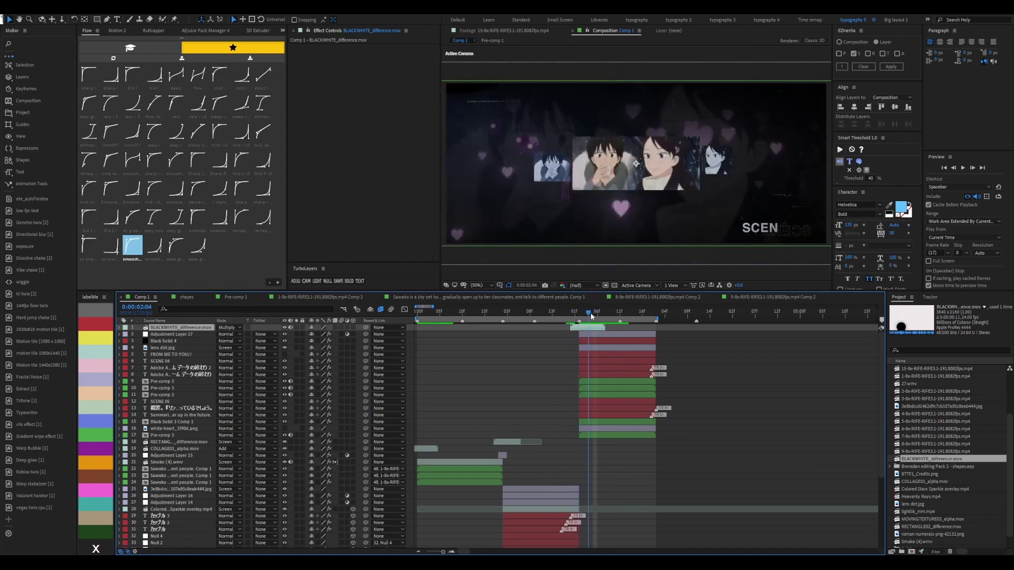
Give the overlay a pink Tint and Deep Glow, then delete the layer
{"action": "key", "text": "ctrl+alt+shift+f"}
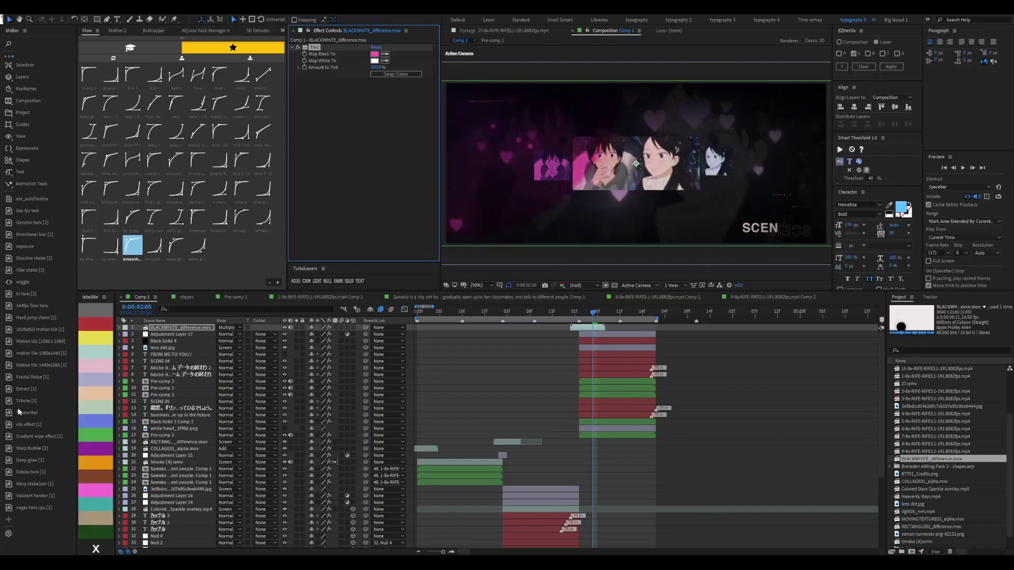
{"action": "left_click", "coordinate": [21, 460]}
{"action": "left_click_drag", "start_coordinate": [594, 313], "coordinate": [535, 312]}
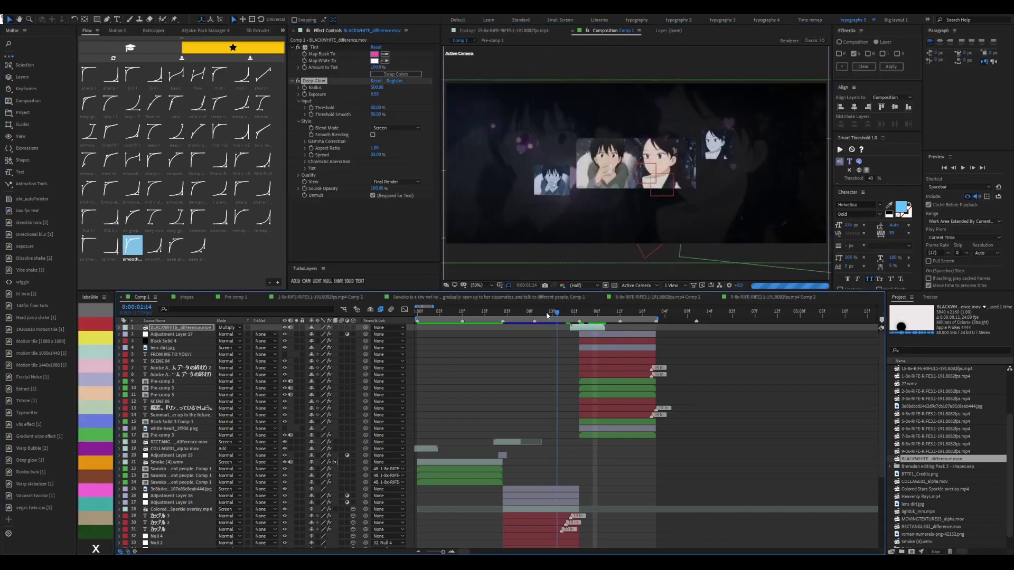
{"action": "key", "text": "Delete"}
{"action": "key", "text": "space"}
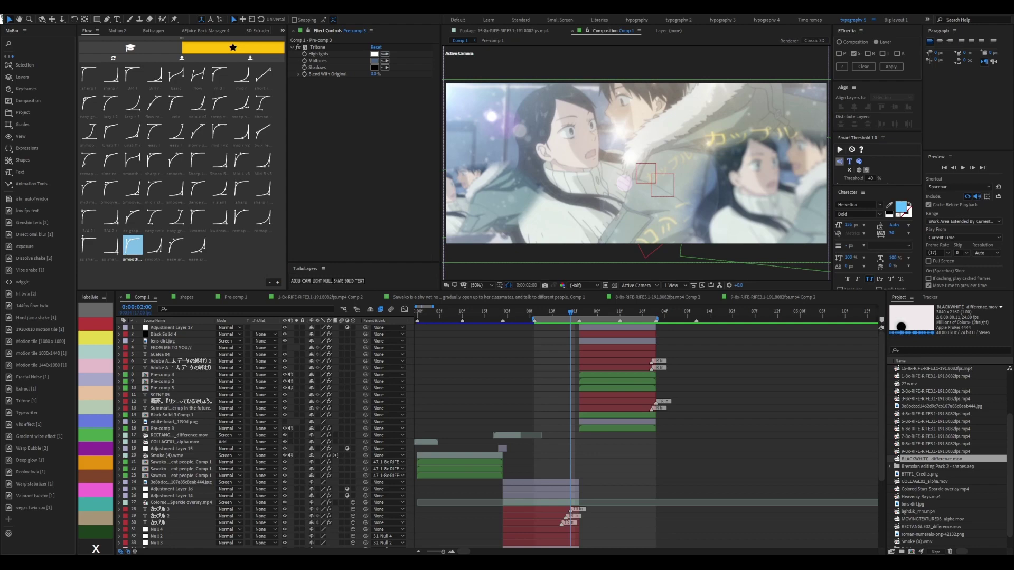
Lower Pre-comp 3's Amount to Tint to 0% at frame 0:00:02:02
{"action": "left_click", "coordinate": [585, 309]}
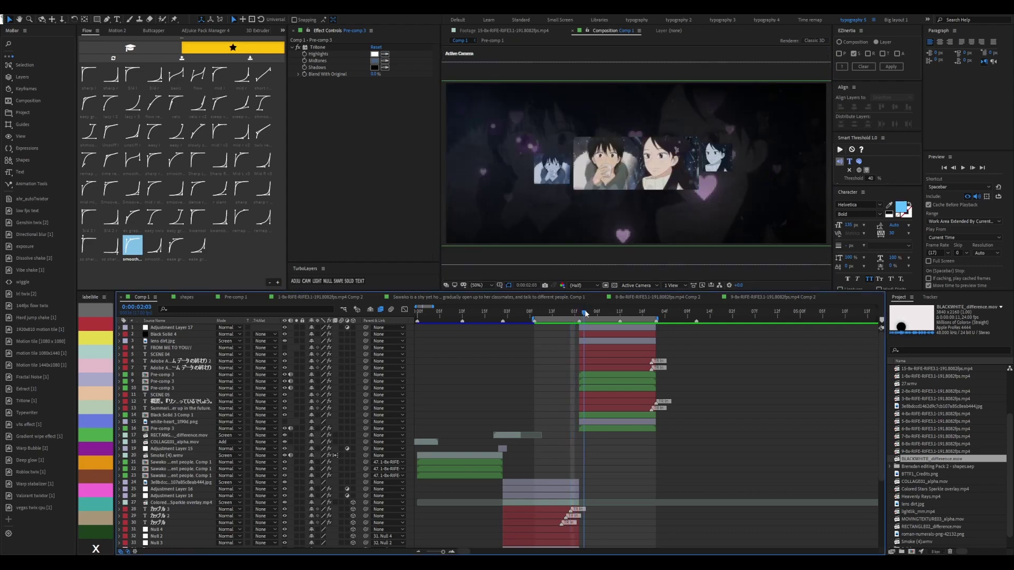
{"action": "left_click", "coordinate": [578, 428]}
{"action": "key", "text": "u"}
{"action": "left_click_drag", "start_coordinate": [579, 311], "coordinate": [560, 315]}
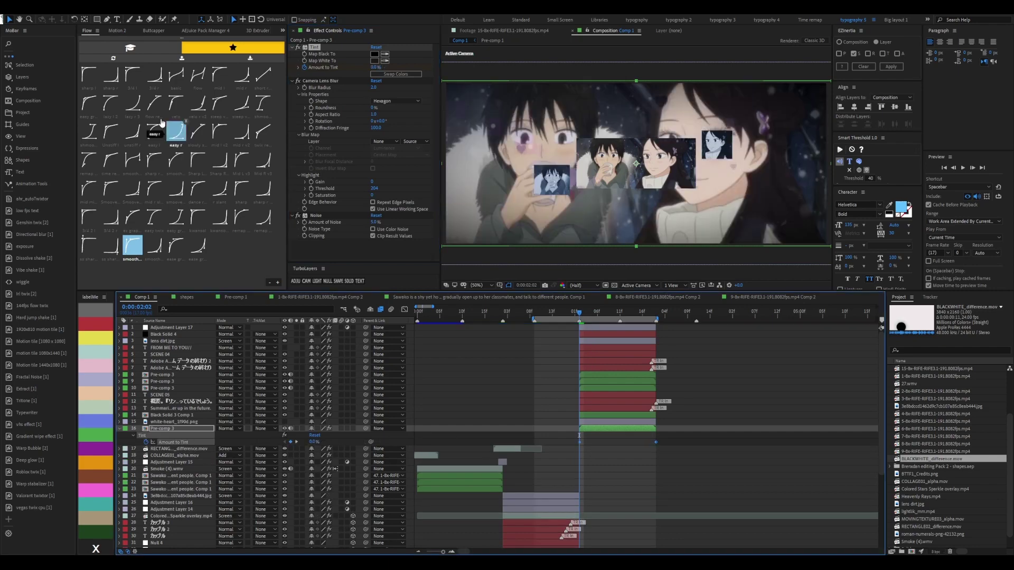
{"action": "key", "text": "u"}
{"action": "left_click", "coordinate": [568, 349]}
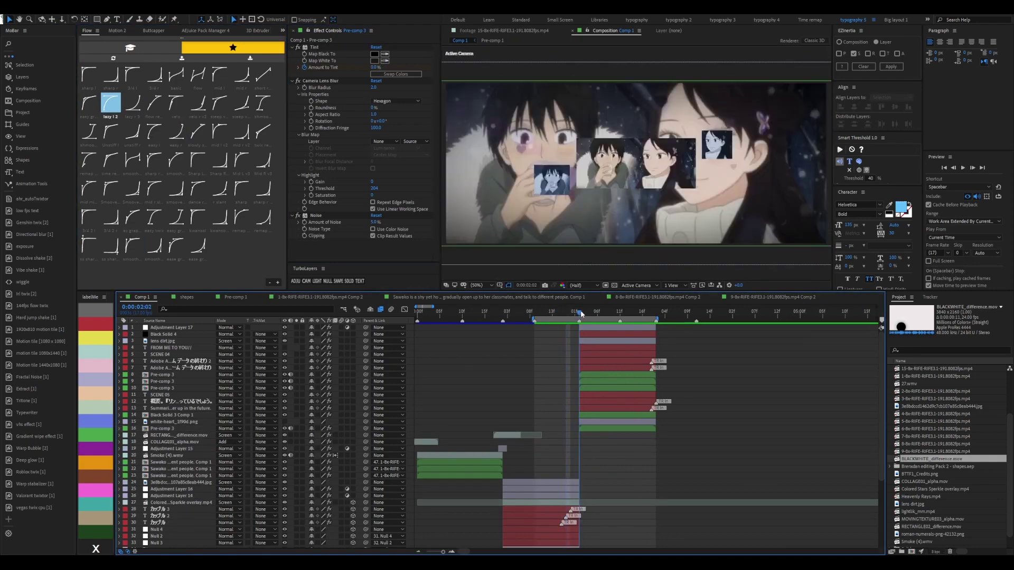
Scrub the frames and play Comp 1 from the start to check the untinted clip
{"action": "scroll", "coordinate": [972, 543], "scroll_direction": "down", "scroll_amount": 1}
{"action": "left_click", "coordinate": [971, 544]}
{"action": "scroll", "coordinate": [972, 543], "scroll_direction": "up", "scroll_amount": 4}
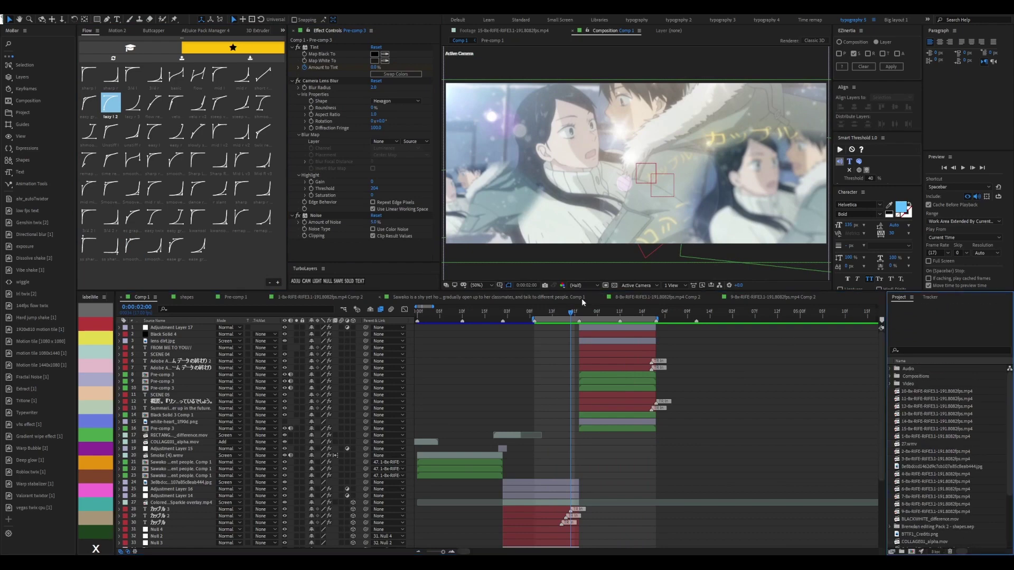
{"action": "left_click_drag", "start_coordinate": [573, 316], "coordinate": [583, 316]}
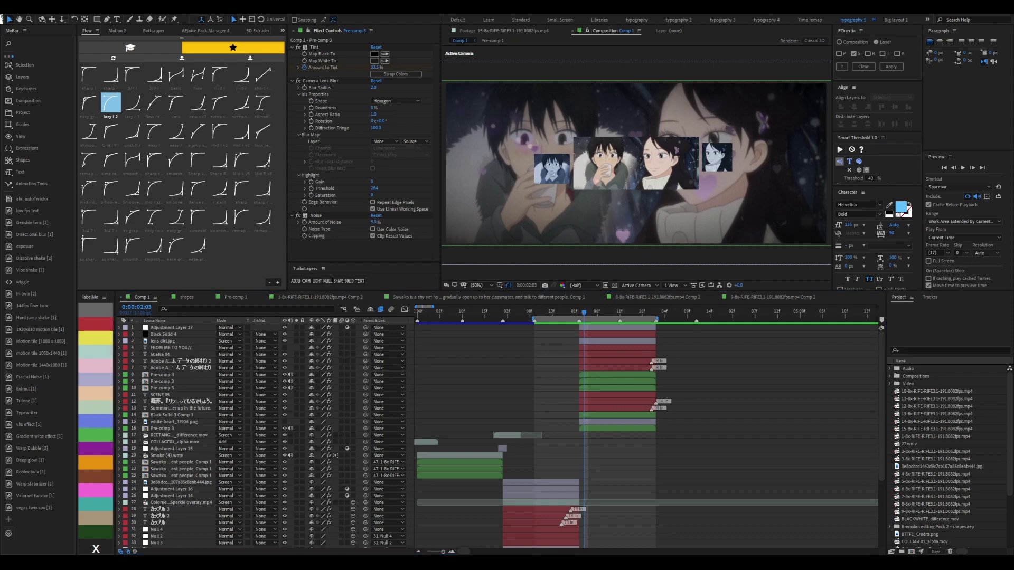
{"action": "left_click", "coordinate": [614, 428]}
{"action": "key", "text": "u"}
{"action": "left_click", "coordinate": [132, 244]}
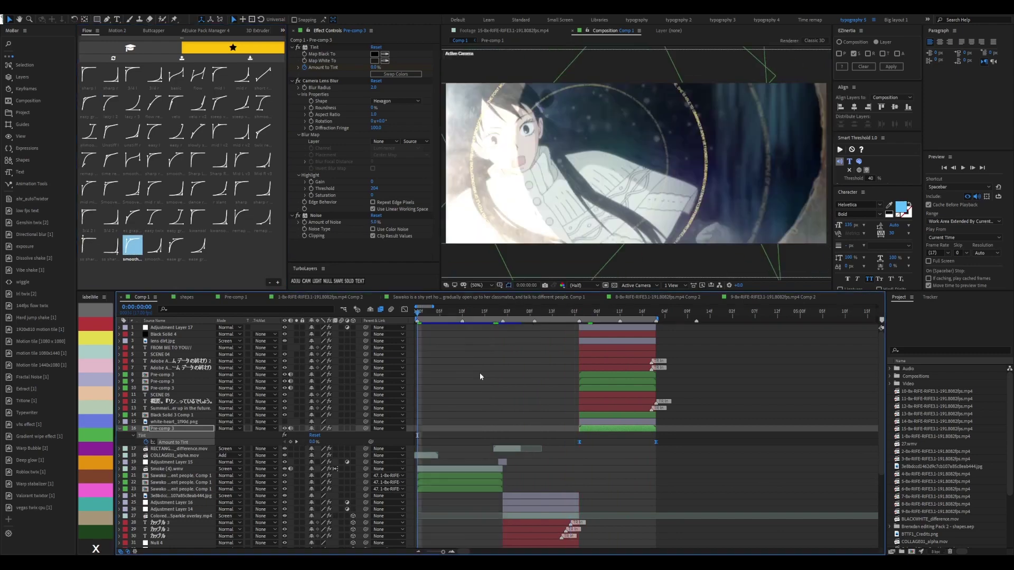
{"action": "left_click", "coordinate": [480, 376]}
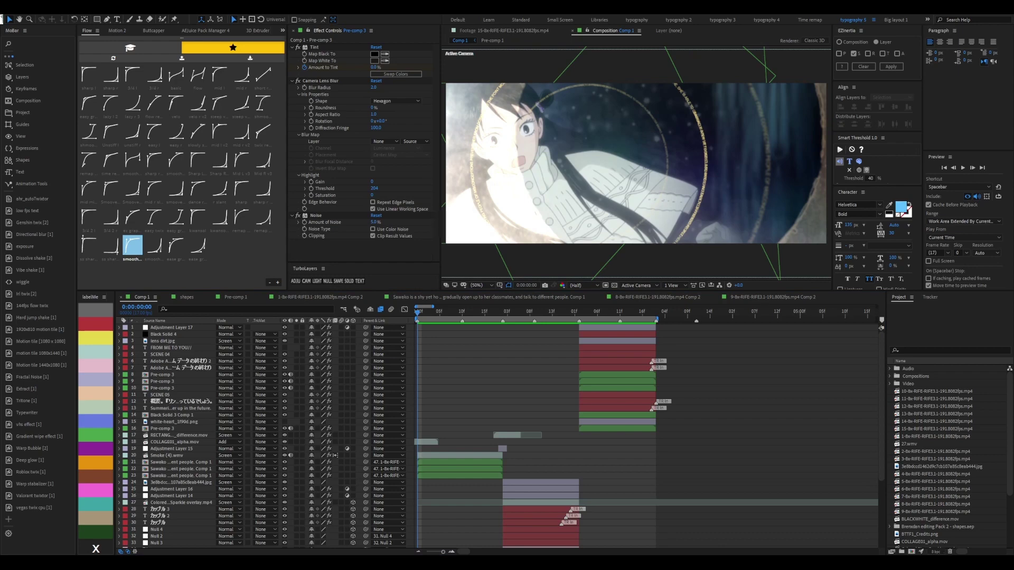
{"action": "key", "text": "space"}
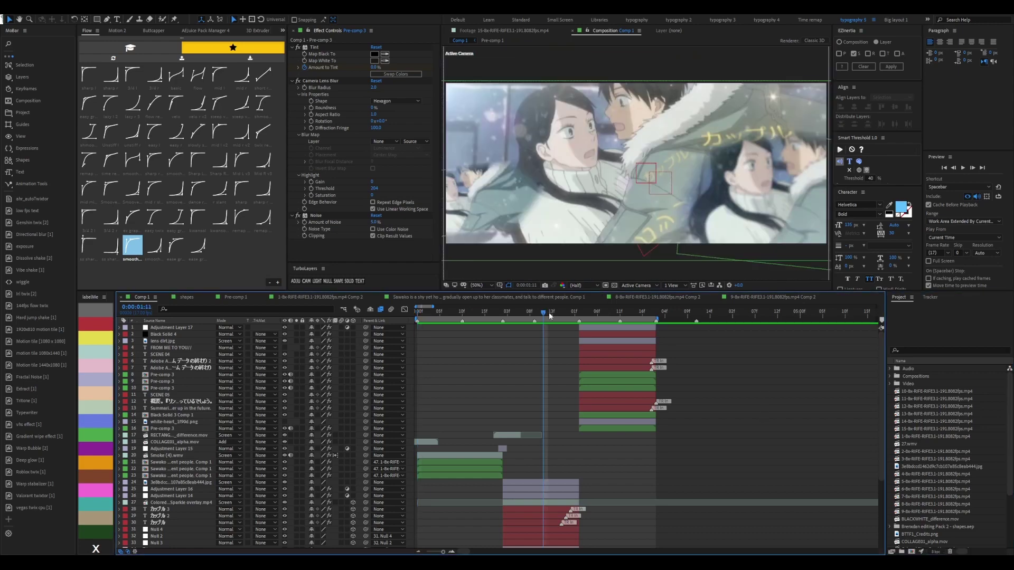
Bend the Curves inside the 3-8x clip's nested precomp to darken it
{"action": "scroll", "coordinate": [515, 360], "scroll_direction": "down", "scroll_amount": 4}
{"action": "double_click", "coordinate": [574, 475]}
{"action": "left_click", "coordinate": [595, 328]}
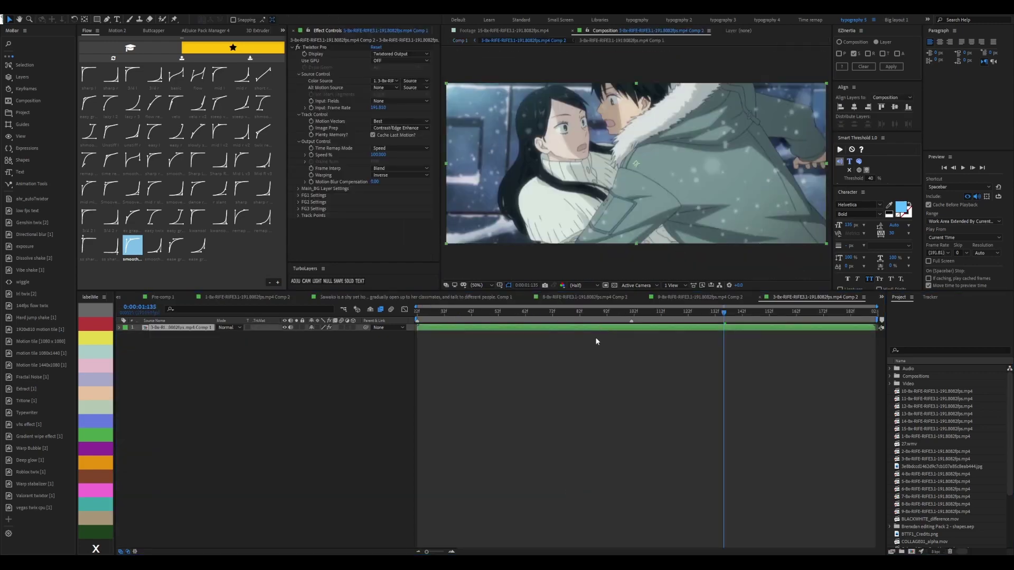
{"action": "mouse_move", "coordinate": [334, 200]}
{"action": "left_mouse_down"}
{"action": "mouse_move", "coordinate": [334, 209]}
{"action": "mouse_move", "coordinate": [343, 195]}
{"action": "left_mouse_up"}
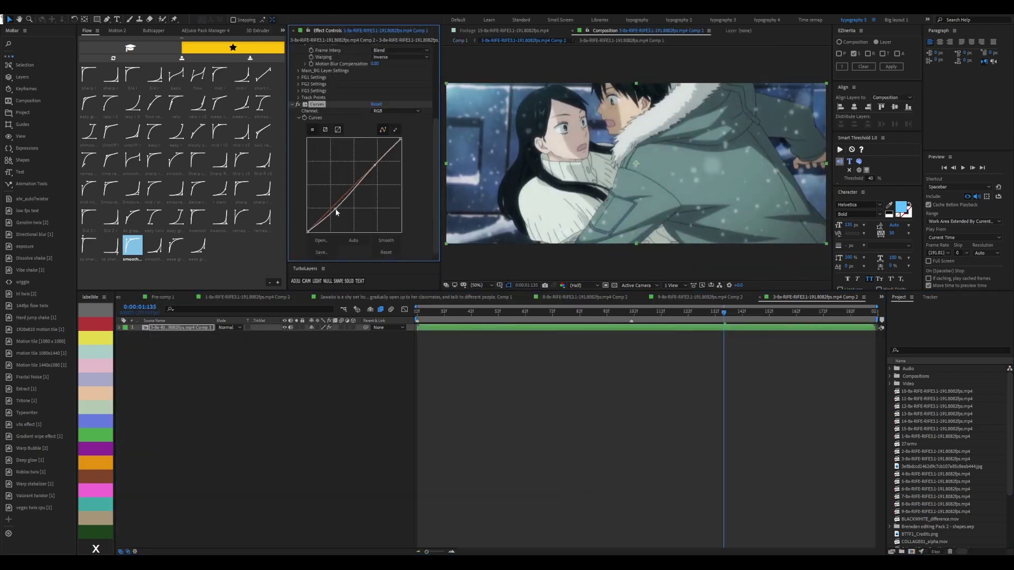
{"action": "left_click", "coordinate": [460, 40]}
{"action": "double_click", "coordinate": [552, 480]}
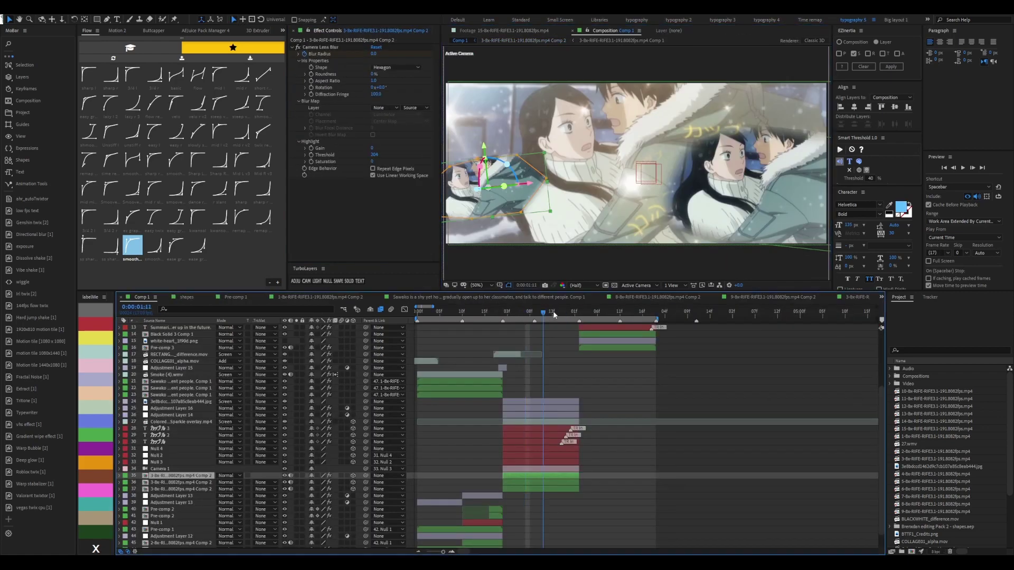
{"action": "left_click", "coordinate": [556, 312]}
Reshape the Colored Sparkle overlay's Curves into an S-curve and preview the graded section
{"action": "left_click", "coordinate": [550, 422]}
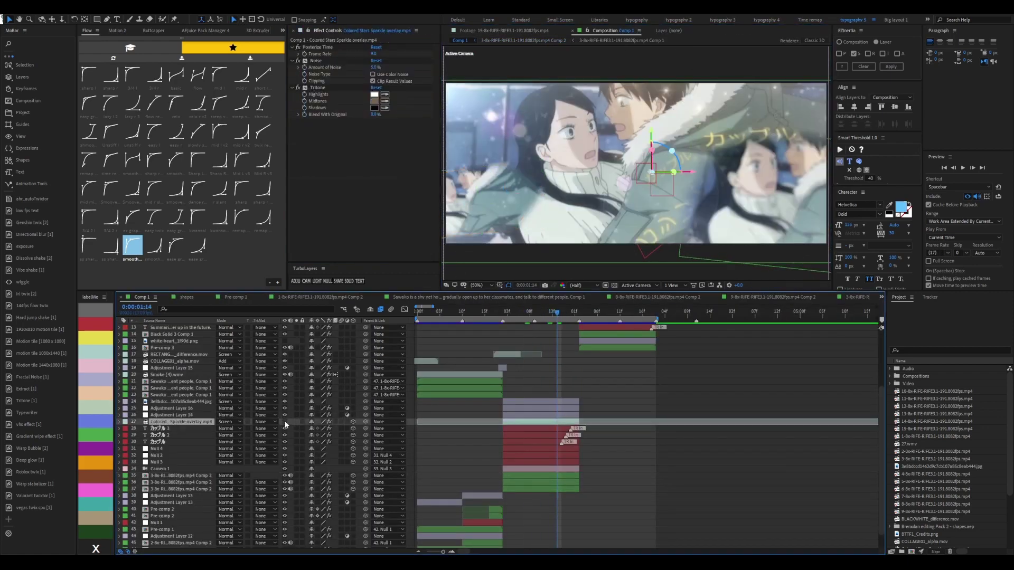
{"action": "left_click_drag", "start_coordinate": [328, 212], "coordinate": [327, 219]}
{"action": "left_click_drag", "start_coordinate": [374, 167], "coordinate": [371, 164]}
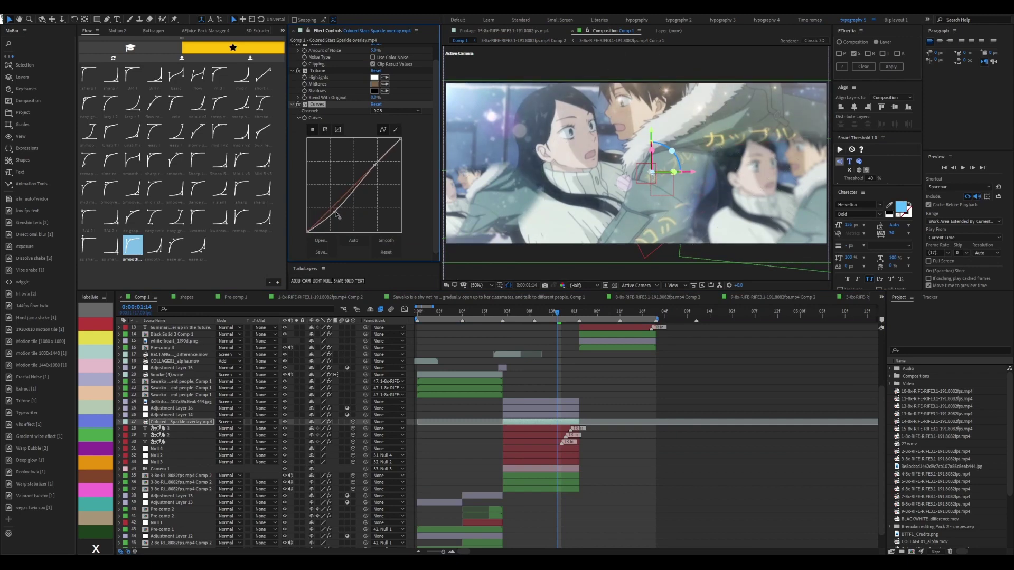
{"action": "left_click_drag", "start_coordinate": [551, 311], "coordinate": [549, 312]}
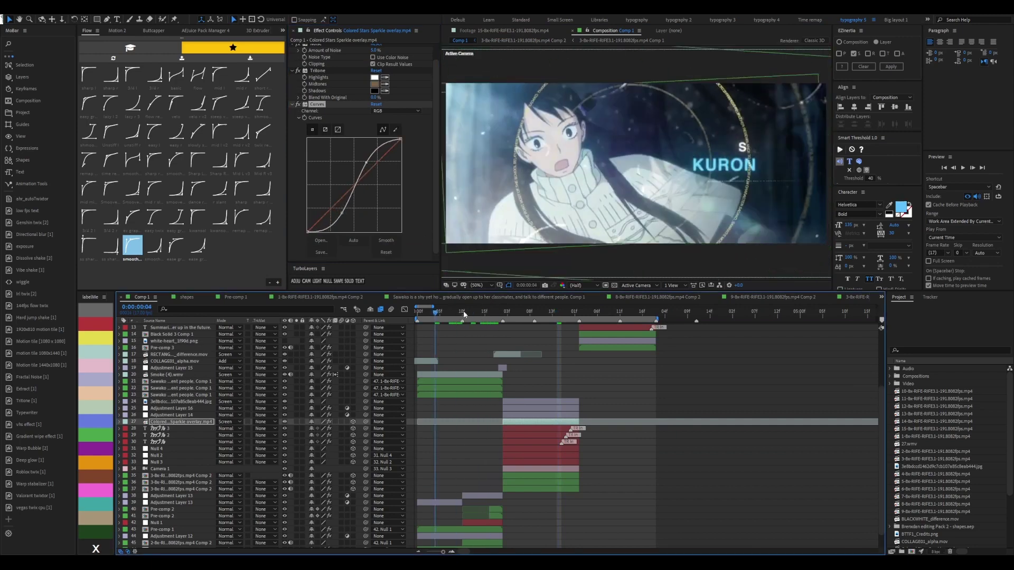
{"action": "key", "text": "space"}
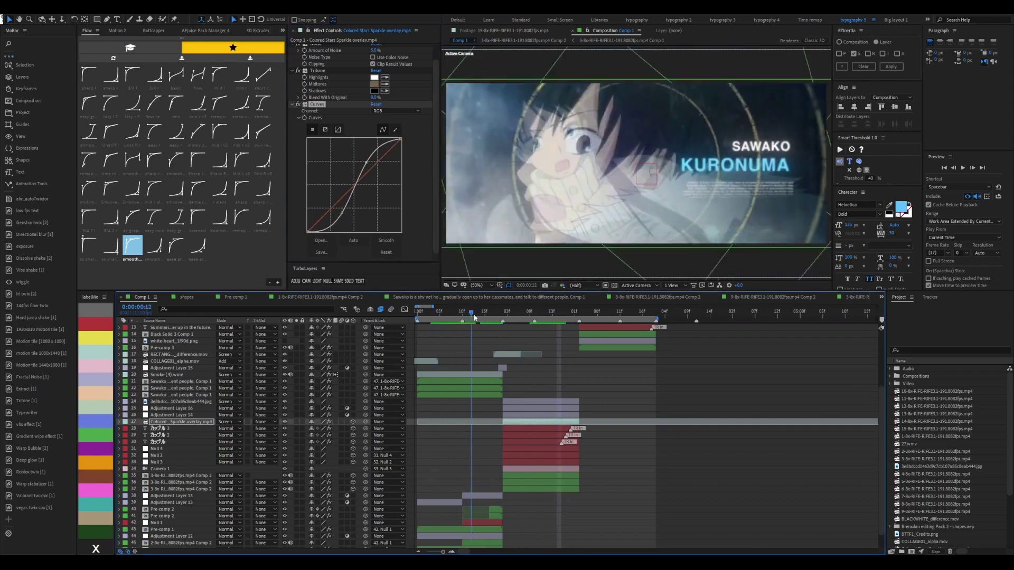
Check the 2-8x and 1-8x clip precomps, then preview Comp 1 from the beginning
{"action": "double_click", "coordinate": [499, 446]}
{"action": "left_click", "coordinate": [553, 328]}
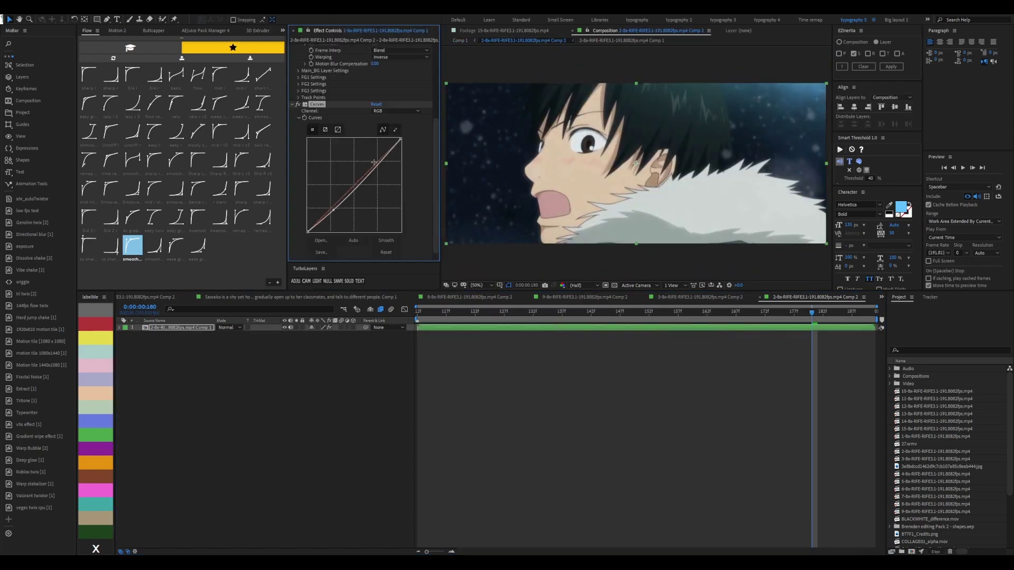
{"action": "key", "text": "ctrl+w"}
{"action": "left_click", "coordinate": [317, 297]}
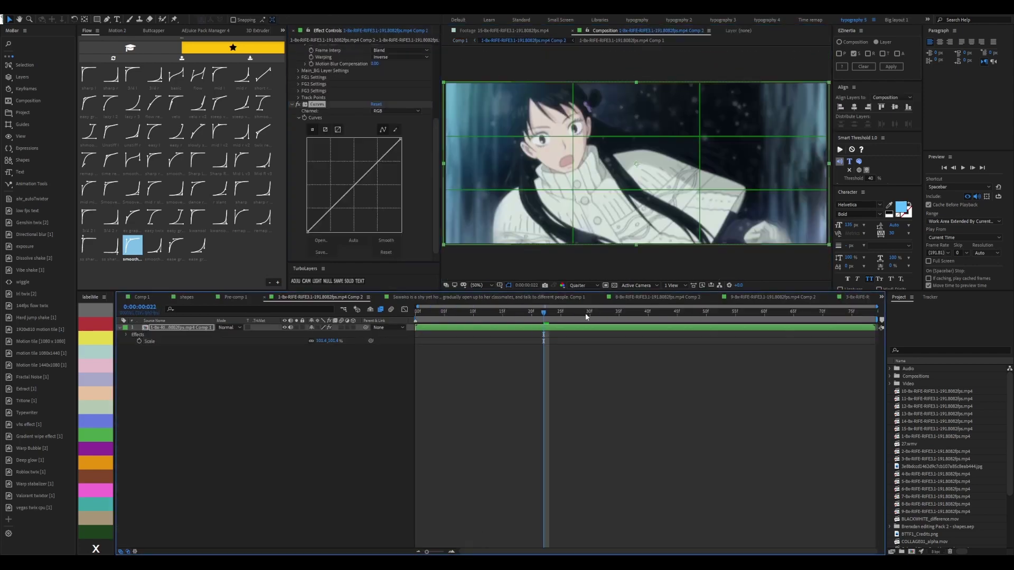
{"action": "left_click", "coordinate": [142, 297]}
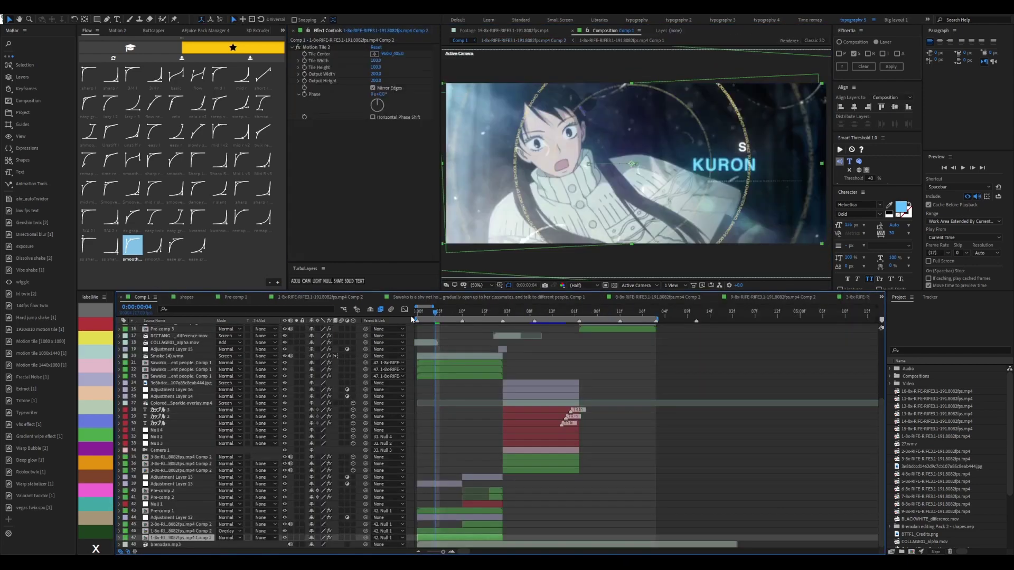
{"action": "left_click_drag", "start_coordinate": [656, 319], "coordinate": [738, 318]}
{"action": "scroll", "coordinate": [728, 370], "scroll_direction": "down", "scroll_amount": 5}
{"action": "key", "text": "space"}
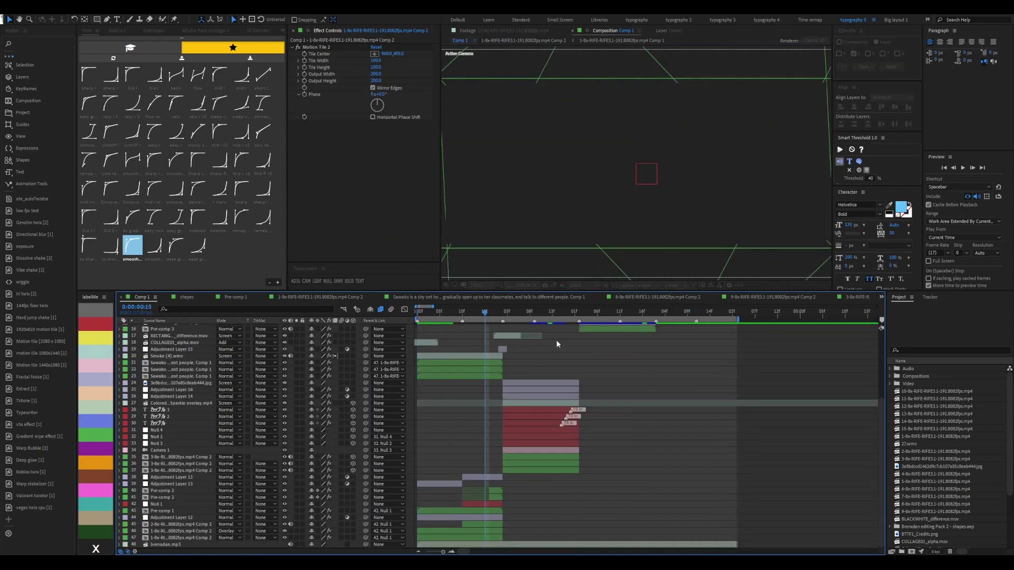
{"action": "left_click", "coordinate": [963, 168]}
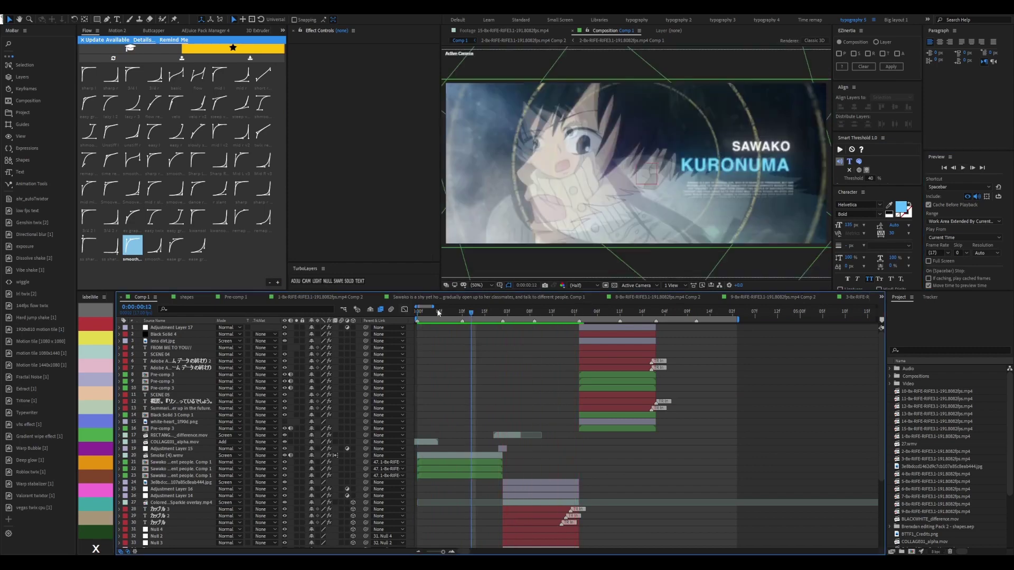
{"action": "scroll", "coordinate": [623, 327], "scroll_direction": "down", "scroll_amount": 5}
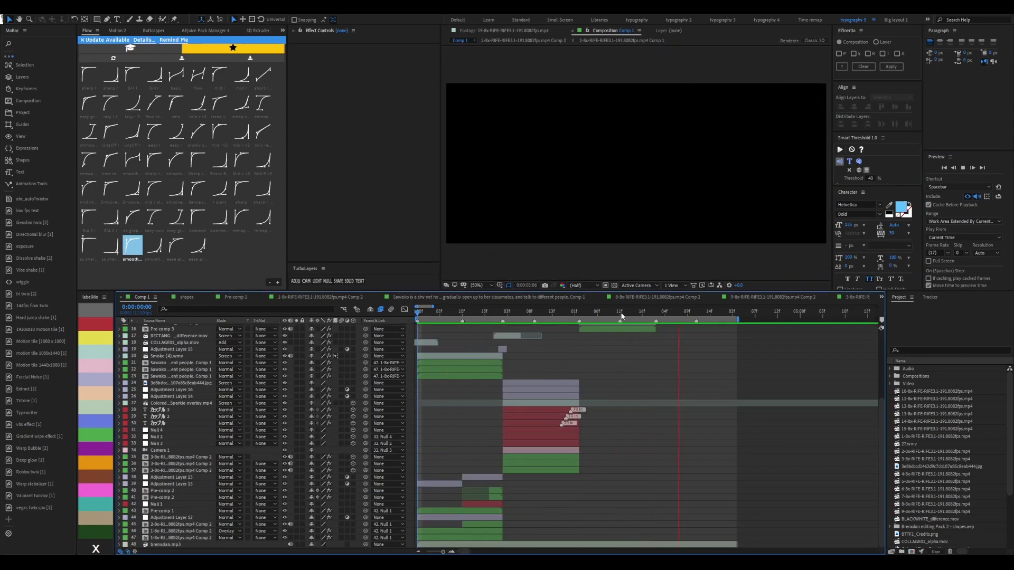
Add the 14-8x clip from the project list to Comp 1 at the playhead
{"action": "scroll", "coordinate": [935, 426], "scroll_direction": "down", "scroll_amount": 5}
{"action": "left_click", "coordinate": [934, 423]}
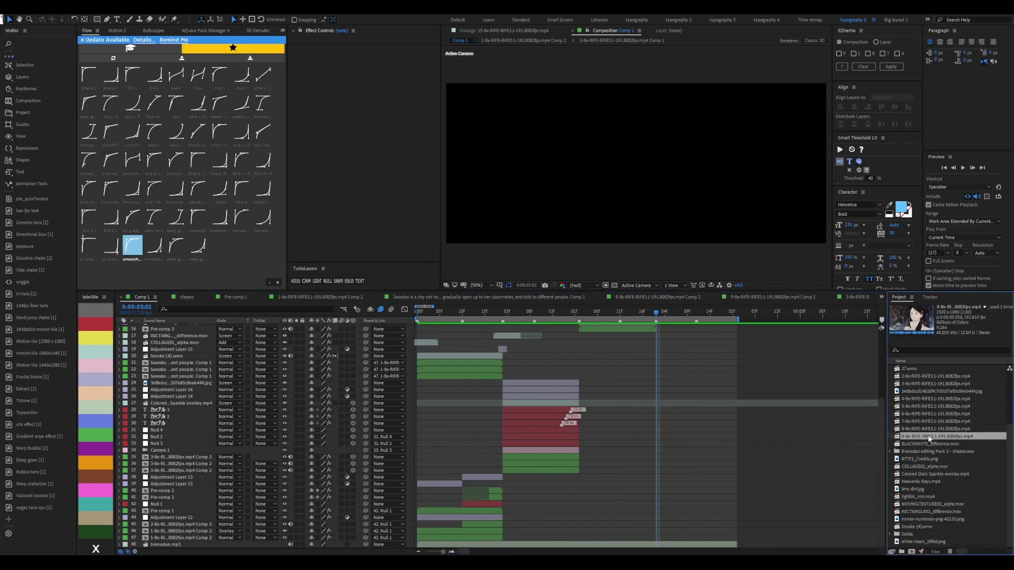
{"action": "scroll", "coordinate": [930, 425], "scroll_direction": "up", "scroll_amount": 3}
{"action": "key", "text": "Down"}
{"action": "key", "text": "Down"}
{"action": "key", "text": "Down"}
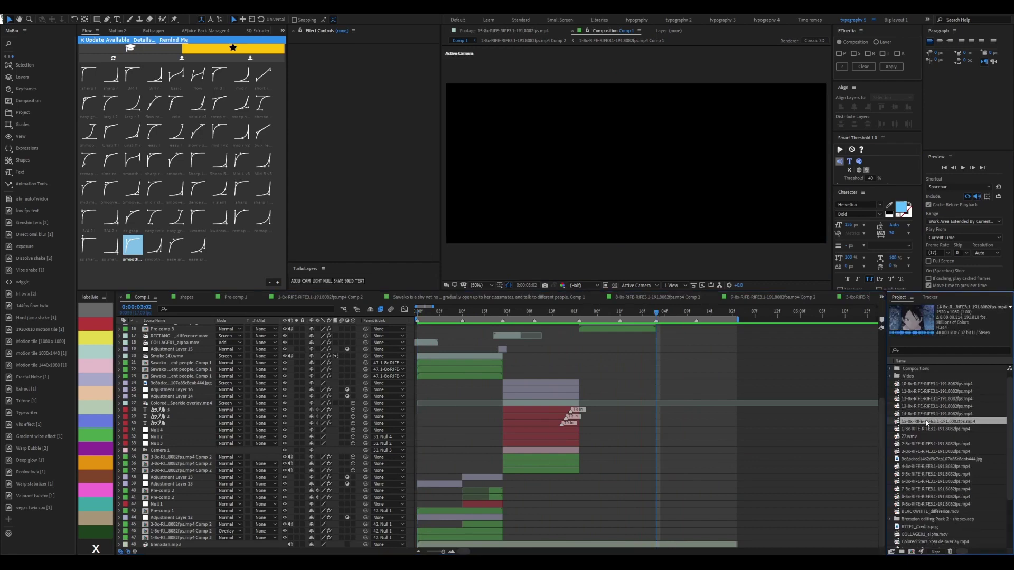
{"action": "key", "text": "Up"}
{"action": "key", "text": "Up"}
{"action": "key", "text": "Up"}
{"action": "key", "text": "Down"}
{"action": "key", "text": "Down"}
{"action": "key", "text": "Down"}
{"action": "key", "text": "Up"}
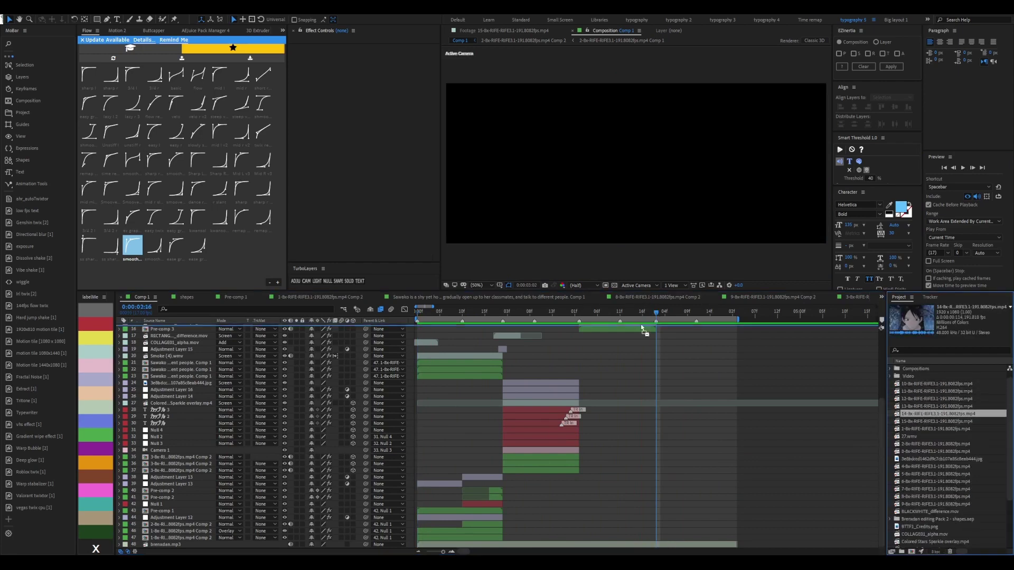
{"action": "left_click_drag", "start_coordinate": [939, 415], "coordinate": [594, 319]}
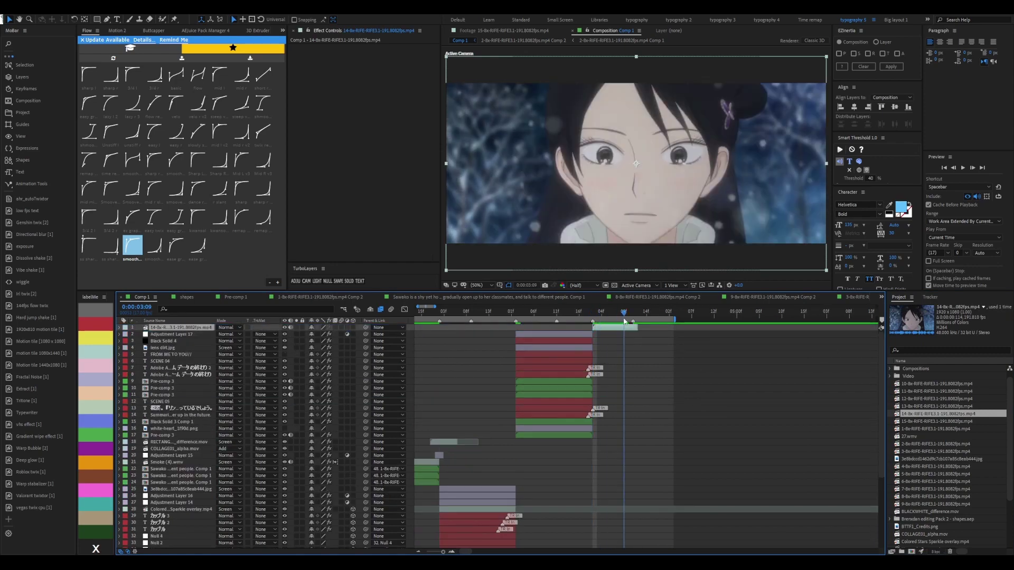
Add the 15-8x clip as a new layer and precompose it
{"action": "left_click", "coordinate": [597, 312]}
{"action": "left_click", "coordinate": [921, 429]}
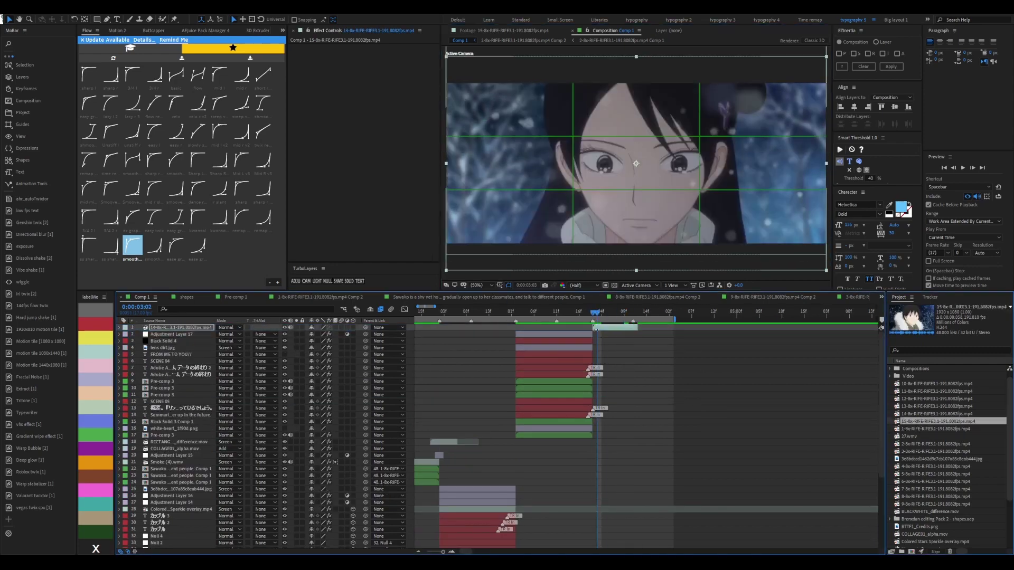
{"action": "mouse_move", "coordinate": [933, 422]}
{"action": "left_mouse_down"}
{"action": "mouse_move", "coordinate": [594, 332]}
{"action": "mouse_move", "coordinate": [611, 312]}
{"action": "left_mouse_up"}
{"action": "left_click", "coordinate": [593, 312]}
{"action": "key", "text": "ctrl+shift+c"}
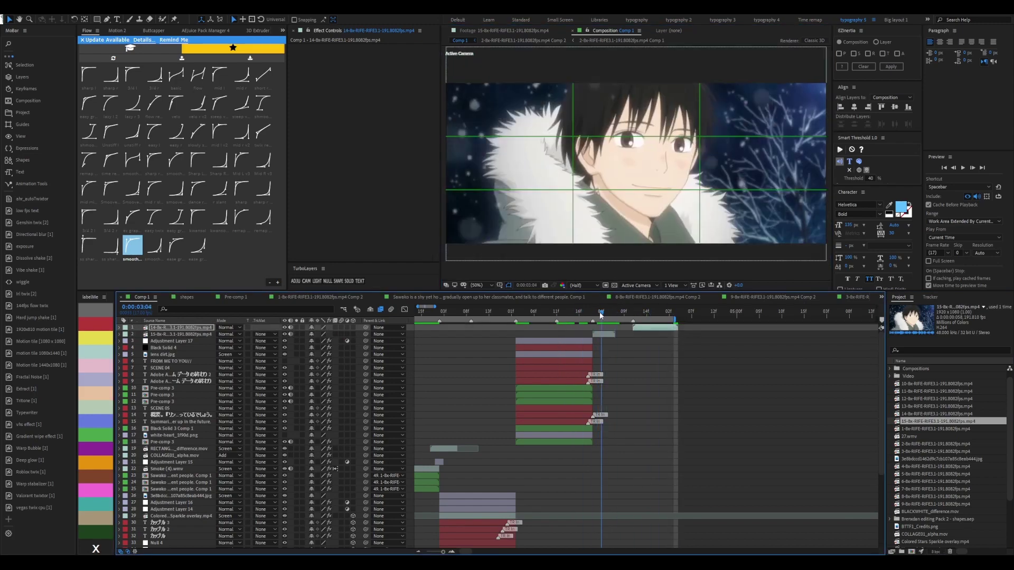
{"action": "left_click", "coordinate": [534, 253]}
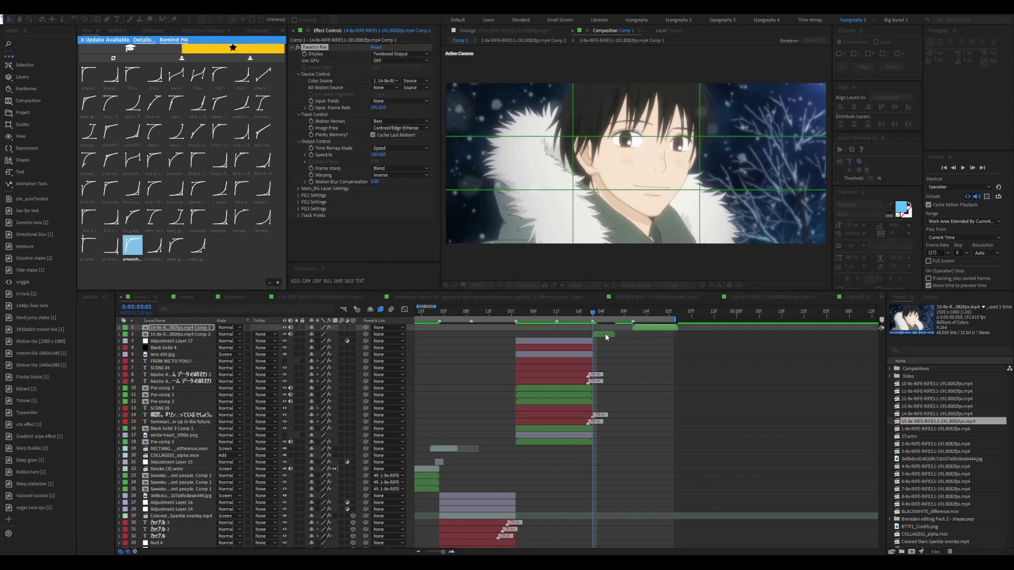
Enable time remapping on both clips, trim them at the playhead, and ease the keyframes
{"action": "key", "text": "ctrl+alt+t"}
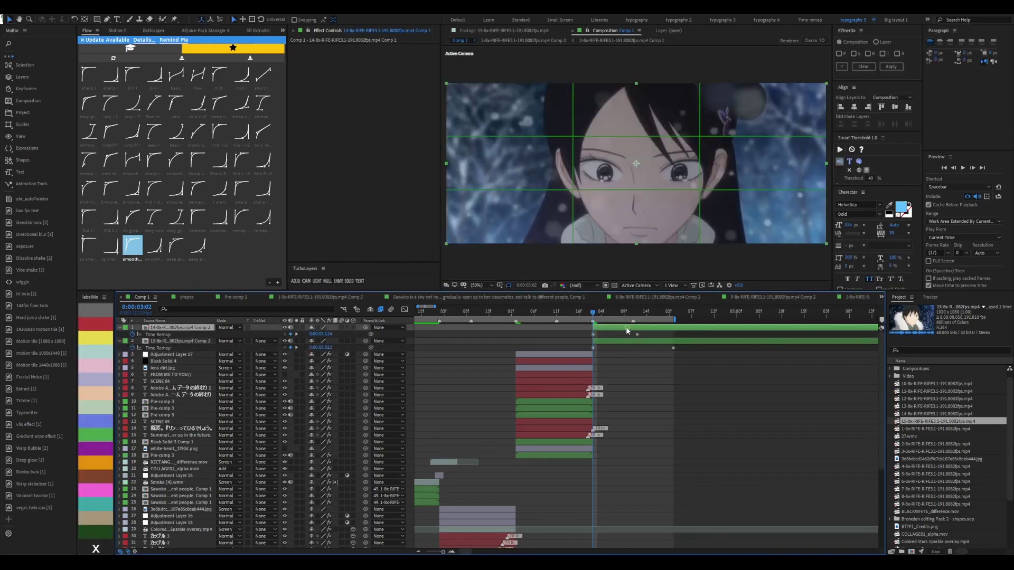
{"action": "key", "text": "k"}
{"action": "key", "text": "Page_Up"}
{"action": "key", "text": "alt+bracketright"}
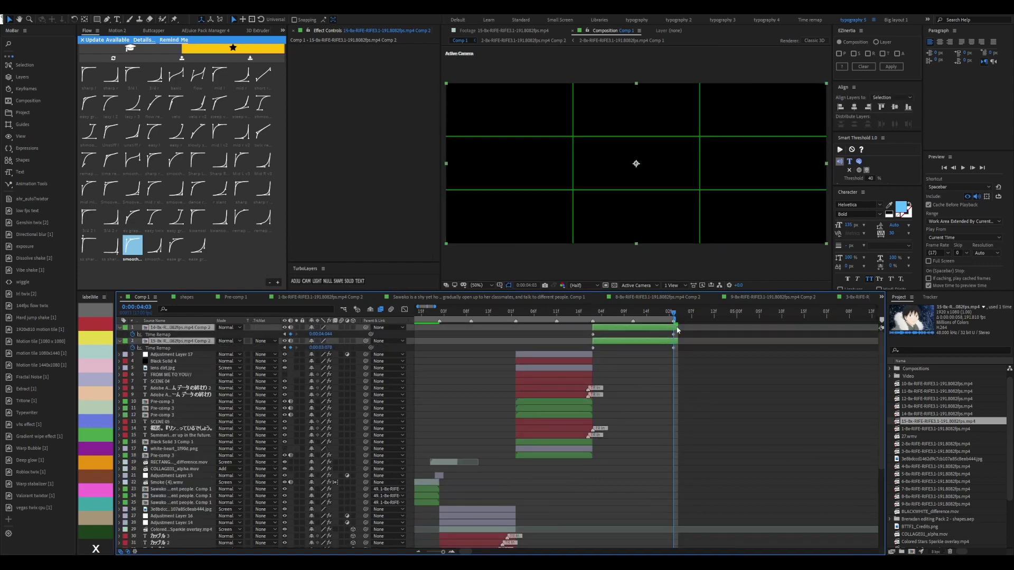
{"action": "key", "text": "F9"}
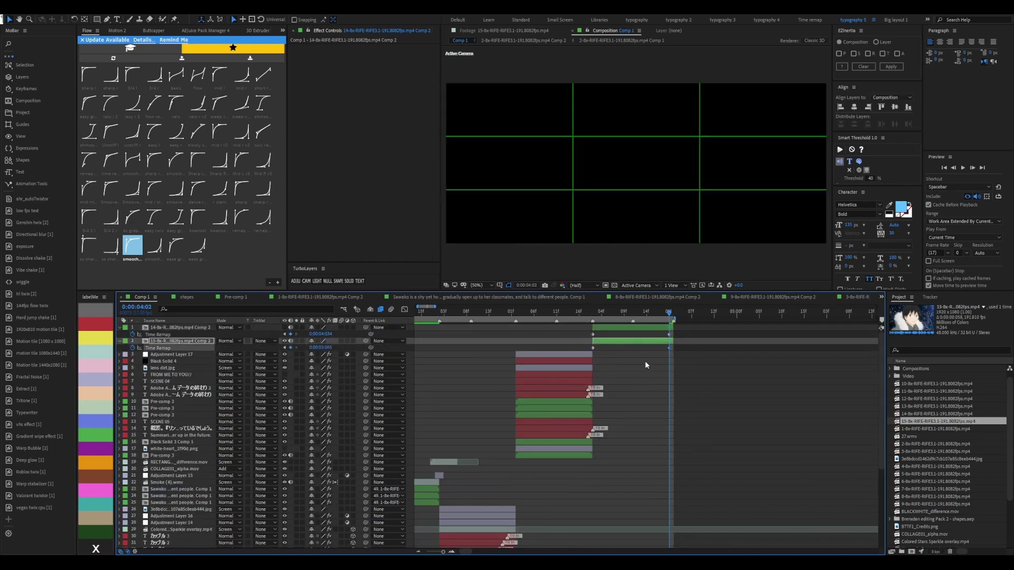
Move the 15-8x clip to the top and draw a Pen mask along the fur edge
{"action": "left_click", "coordinate": [351, 339]}
{"action": "key", "text": "ctrl+bracketright"}
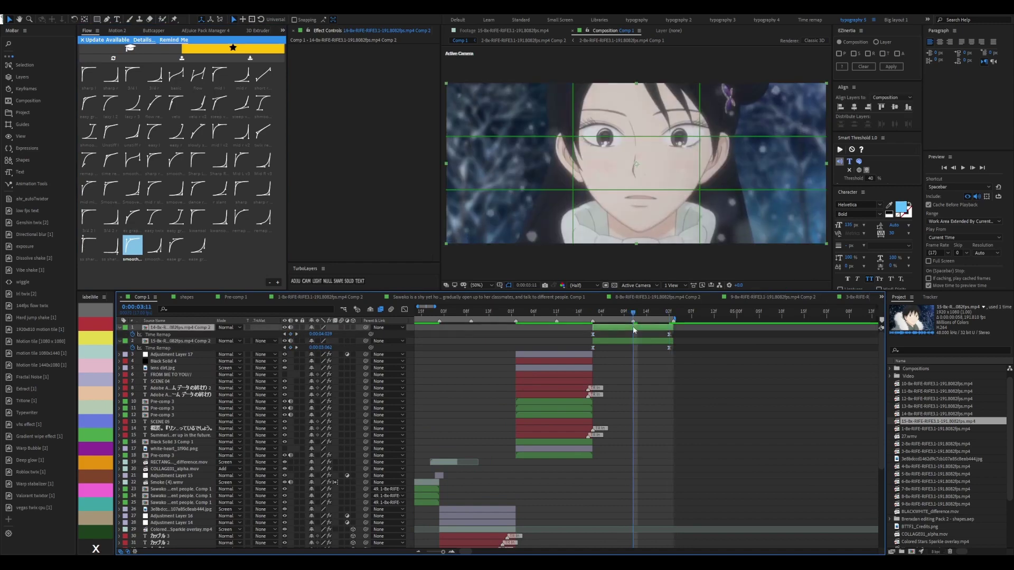
{"action": "left_click", "coordinate": [624, 312]}
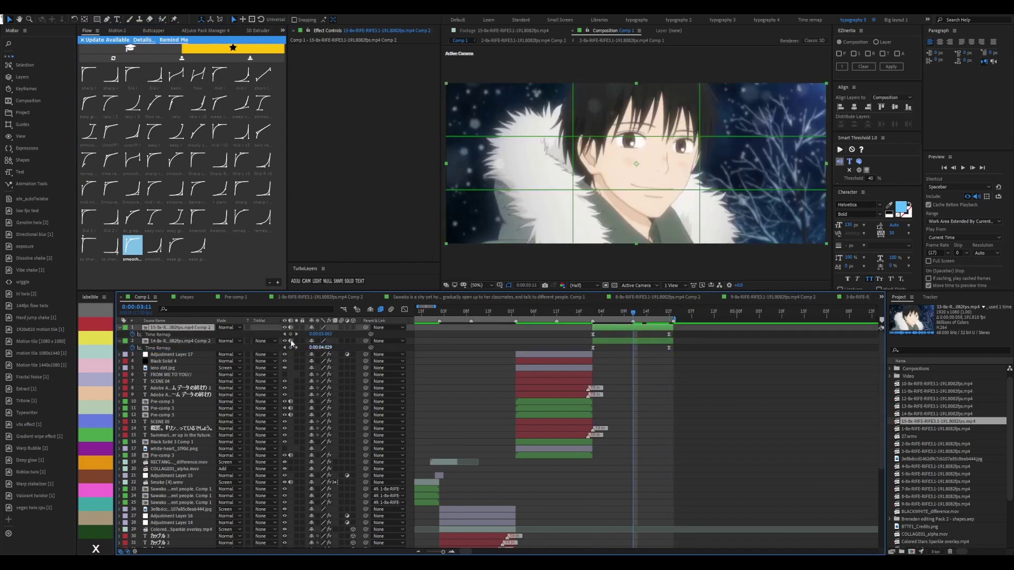
{"action": "key", "text": "Page_Down"}
{"action": "key", "text": "Page_Down"}
{"action": "key", "text": "g"}
{"action": "key", "text": "slash"}
{"action": "key", "text": "ctrl+j"}
{"action": "left_click_drag", "start_coordinate": [588, 217], "coordinate": [596, 229]}
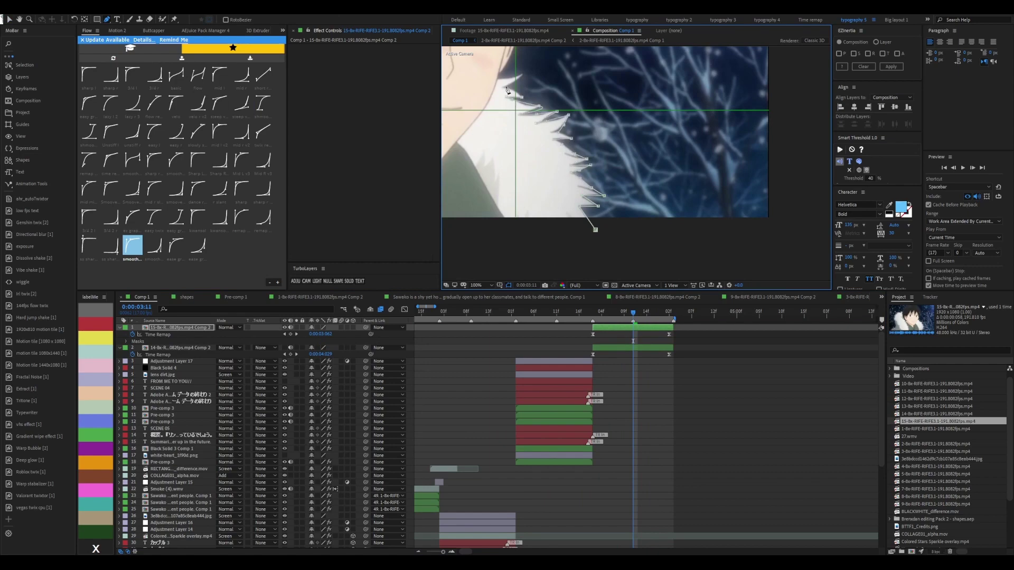
{"action": "left_click_drag", "start_coordinate": [520, 76], "coordinate": [616, 214]}
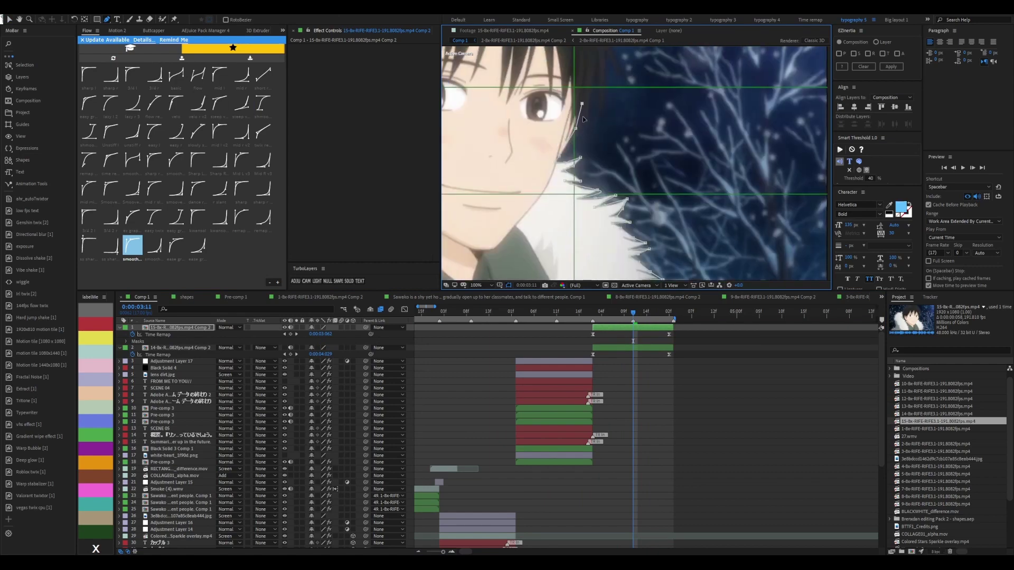
{"action": "left_click_drag", "start_coordinate": [601, 115], "coordinate": [581, 174]}
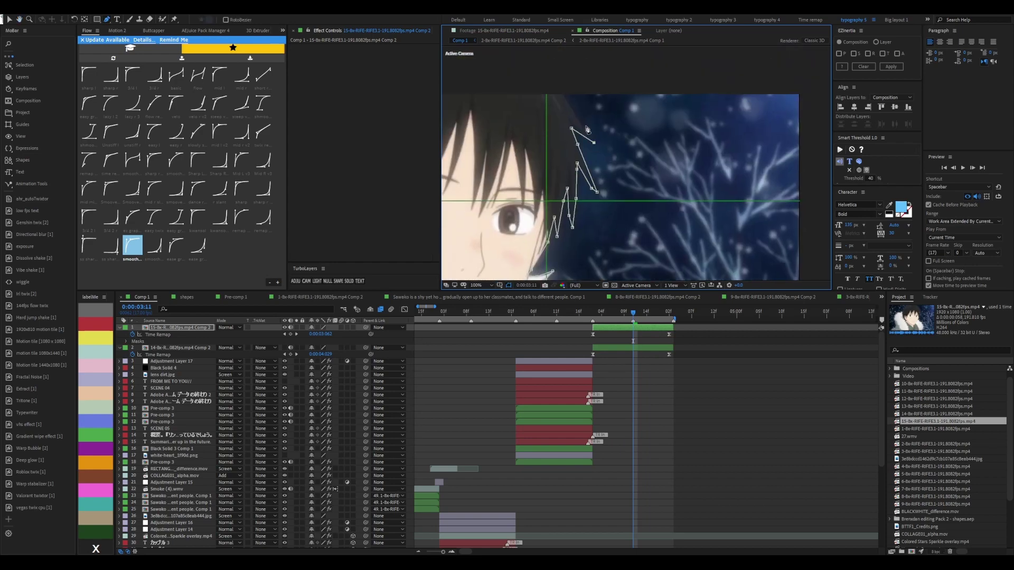
{"action": "scroll", "coordinate": [588, 129], "scroll_direction": "down", "scroll_amount": 4}
{"action": "scroll", "coordinate": [634, 231], "scroll_direction": "up", "scroll_amount": 1}
Duplicate the masked clip below the original and offset it to reveal the fur-hooded boy
{"action": "key", "text": "ctrl+d"}
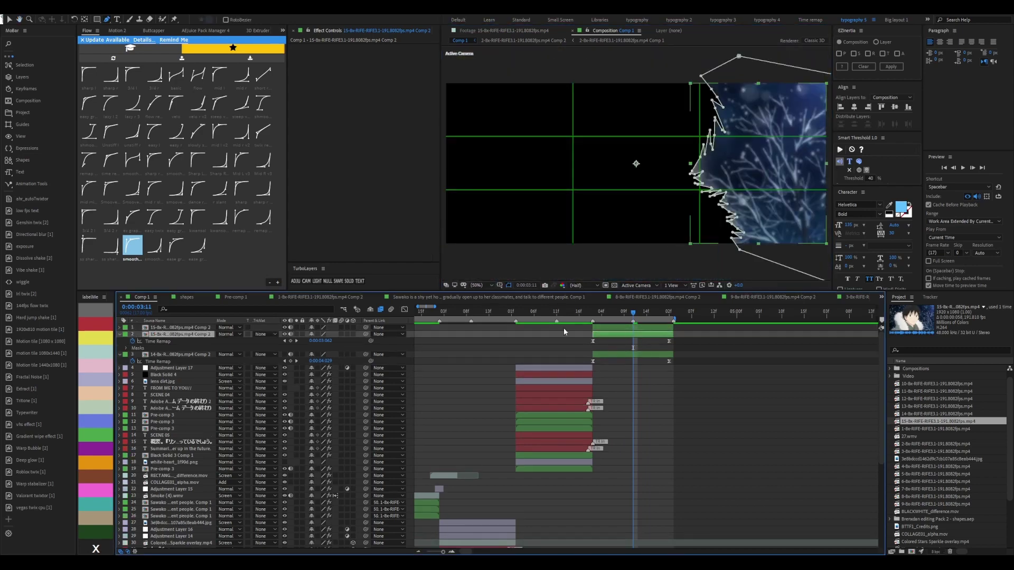
{"action": "left_click", "coordinate": [180, 335]}
{"action": "left_click_drag", "start_coordinate": [183, 341], "coordinate": [184, 334]}
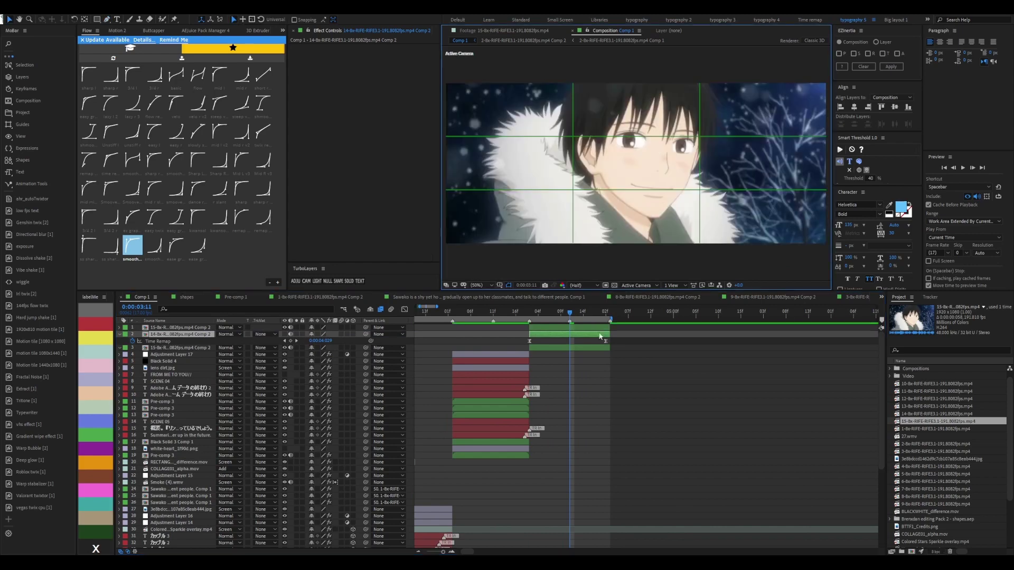
{"action": "key", "text": "comma"}
{"action": "left_click", "coordinate": [179, 334]}
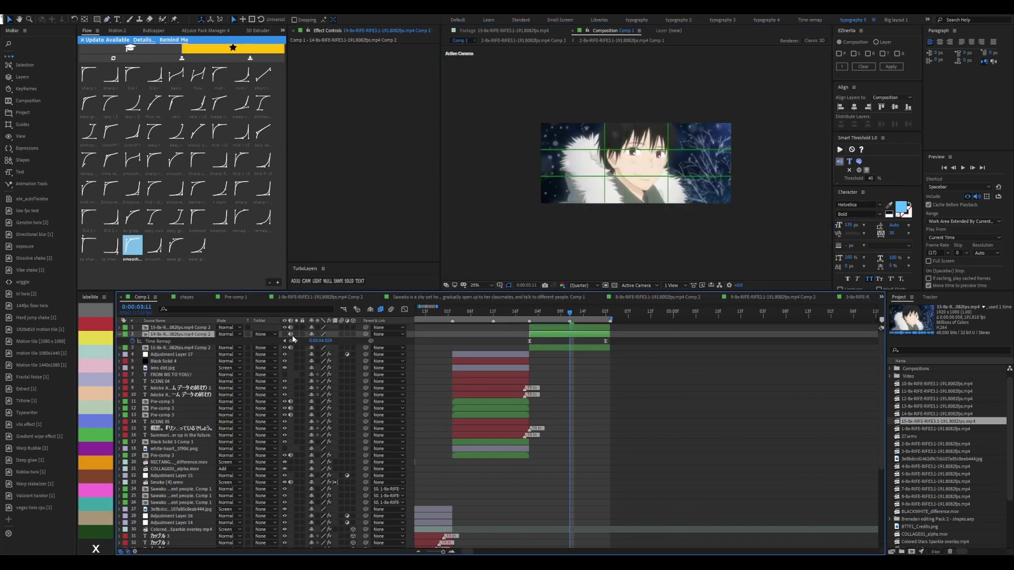
{"action": "scroll", "coordinate": [674, 231], "scroll_direction": "up", "scroll_amount": 1}
{"action": "key", "text": "ctrl+z"}
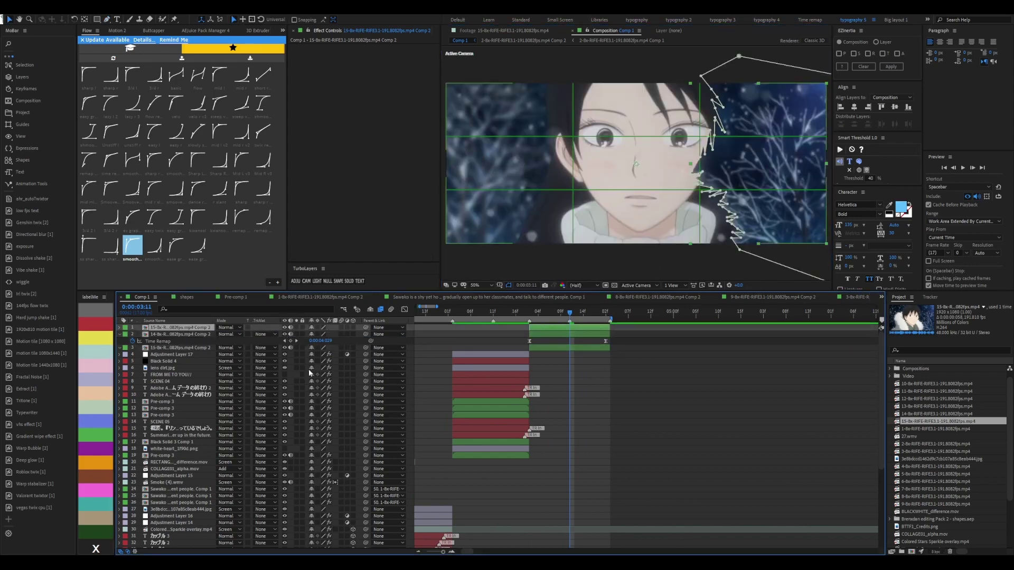
{"action": "left_click_drag", "start_coordinate": [779, 192], "coordinate": [670, 189]}
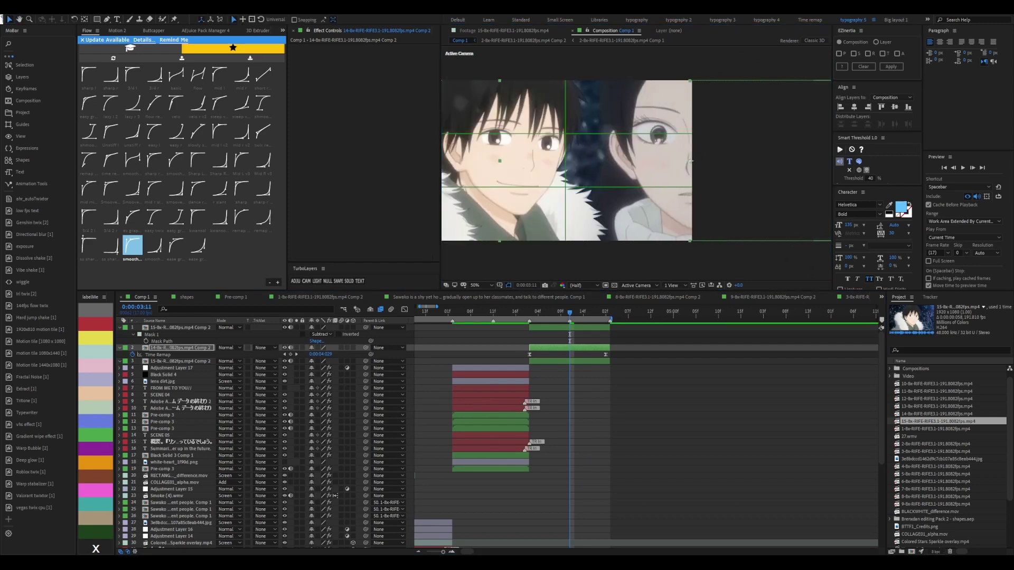
{"action": "key", "text": "ctrl+z"}
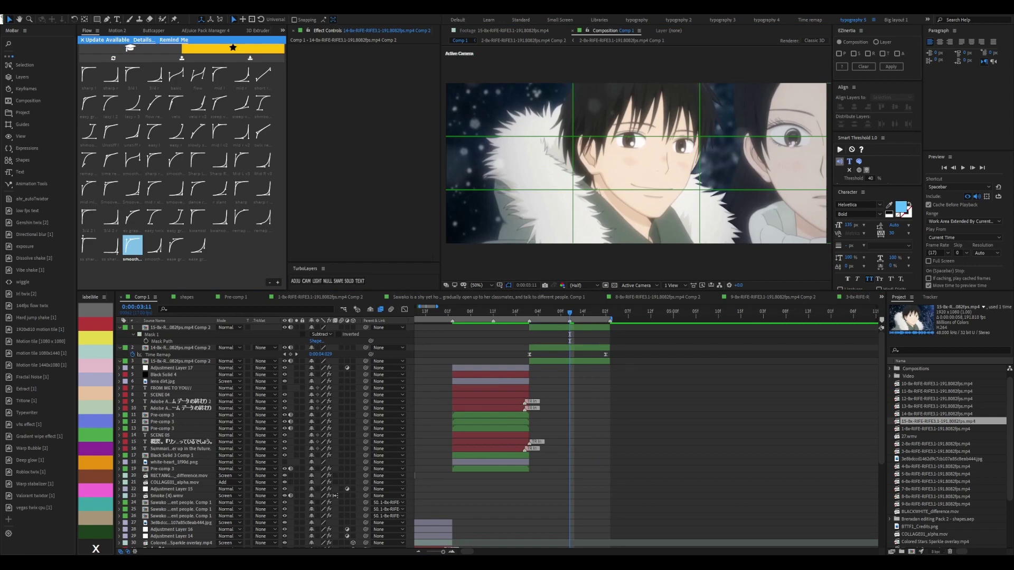
Make the three clip layers 3D and enlarge layer 2 to 114.2%
{"action": "left_click_drag", "start_coordinate": [546, 316], "coordinate": [602, 312]}
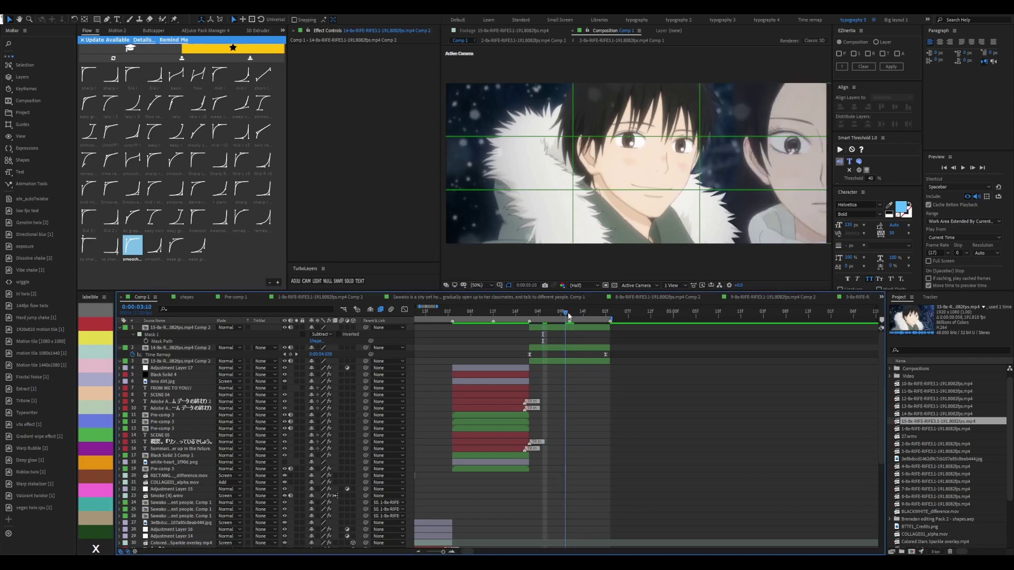
{"action": "scroll", "coordinate": [630, 376], "scroll_direction": "right", "scroll_amount": 2}
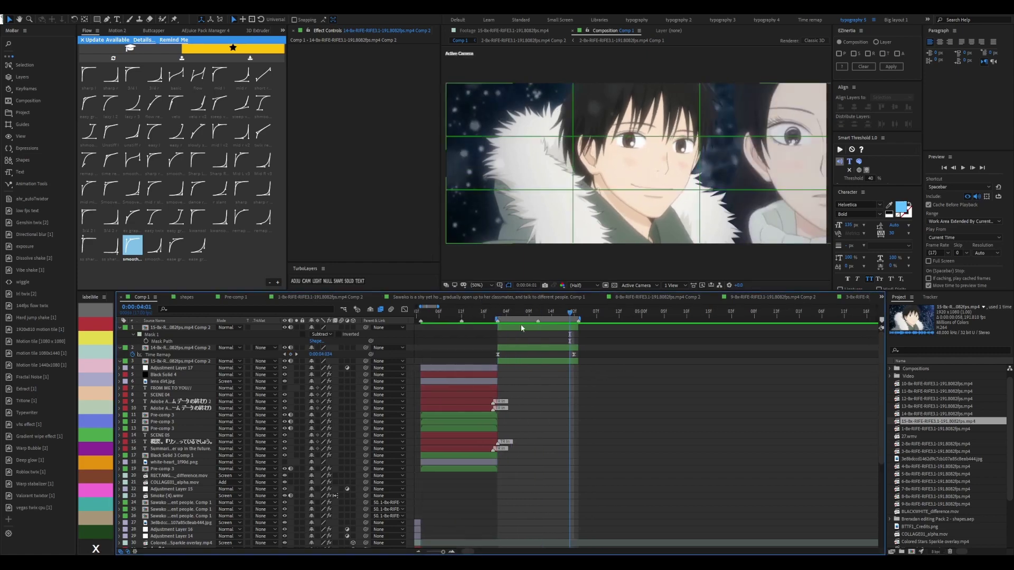
{"action": "left_click", "coordinate": [525, 328]}
{"action": "key", "text": "p"}
{"action": "left_click_drag", "start_coordinate": [353, 327], "coordinate": [353, 367]}
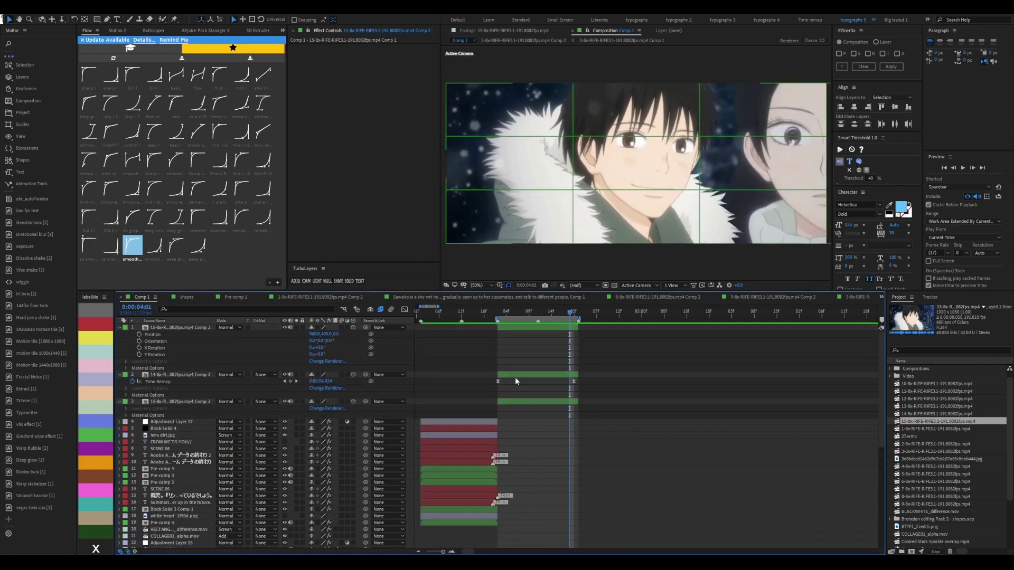
{"action": "key", "text": "s"}
{"action": "left_click", "coordinate": [340, 368]}
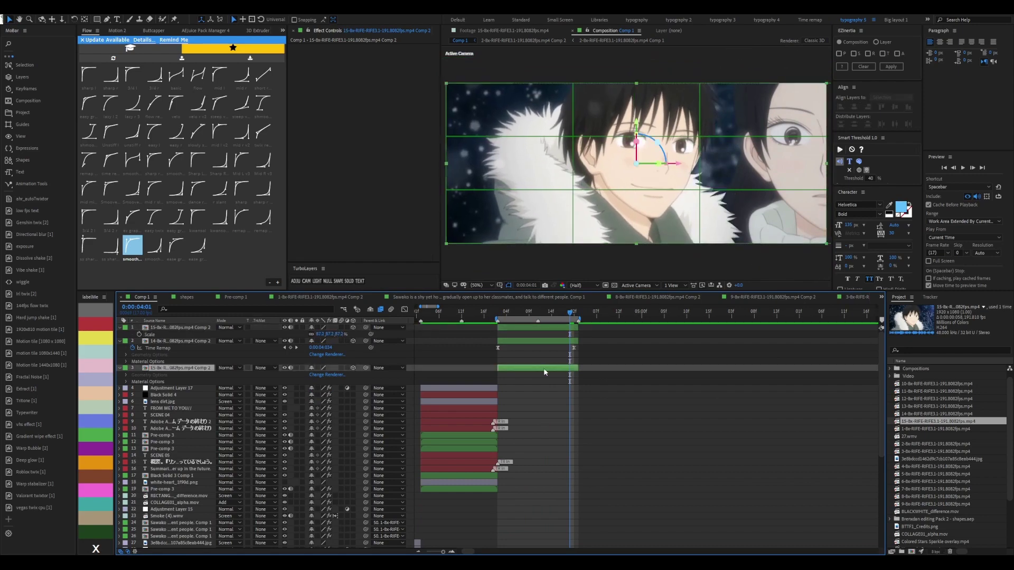
{"action": "key", "text": "s"}
{"action": "left_click", "coordinate": [179, 341]}
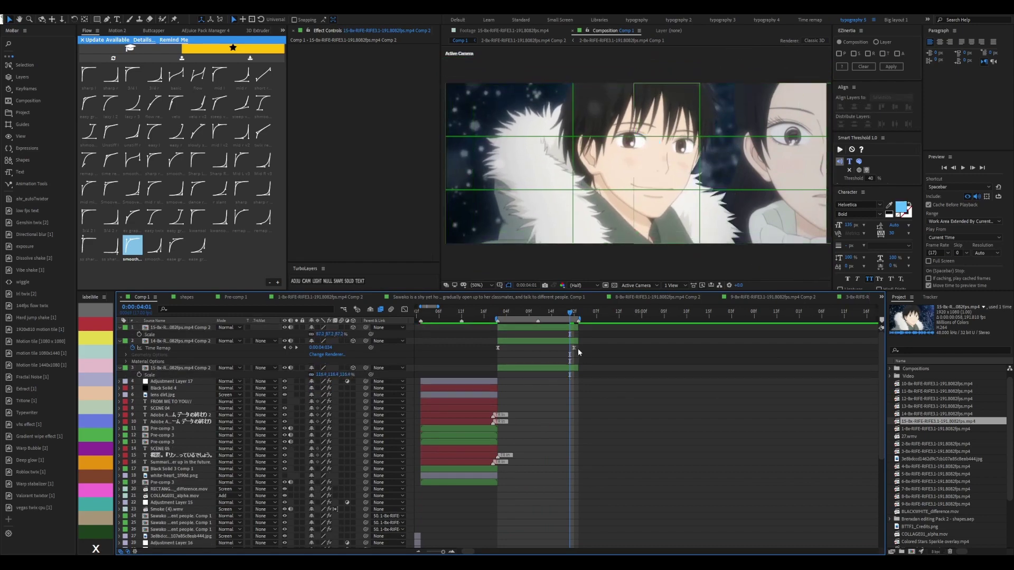
{"action": "key", "text": "s"}
{"action": "left_click_drag", "start_coordinate": [322, 347], "coordinate": [338, 347]}
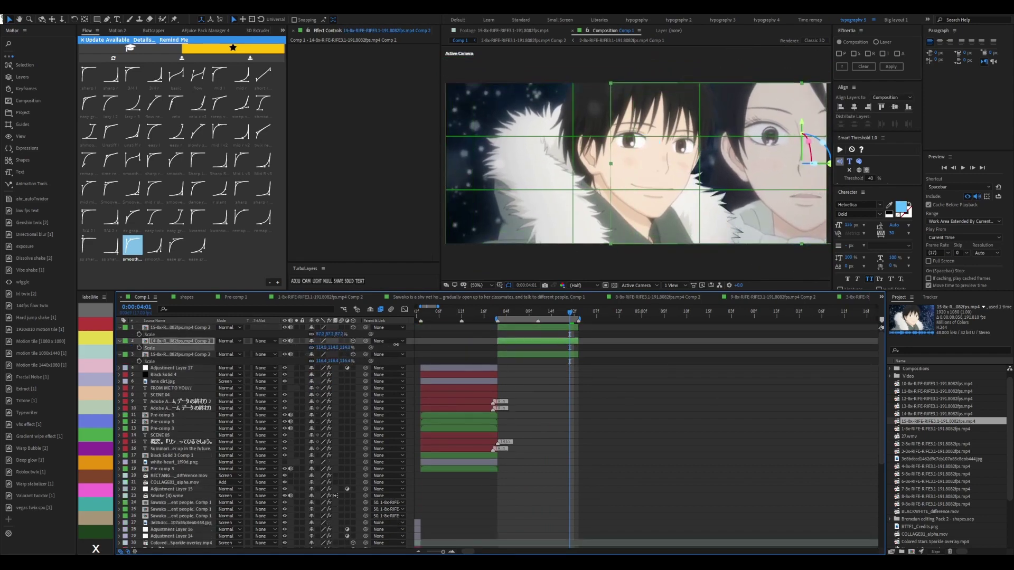
{"action": "key", "text": "ctrl+shift+a"}
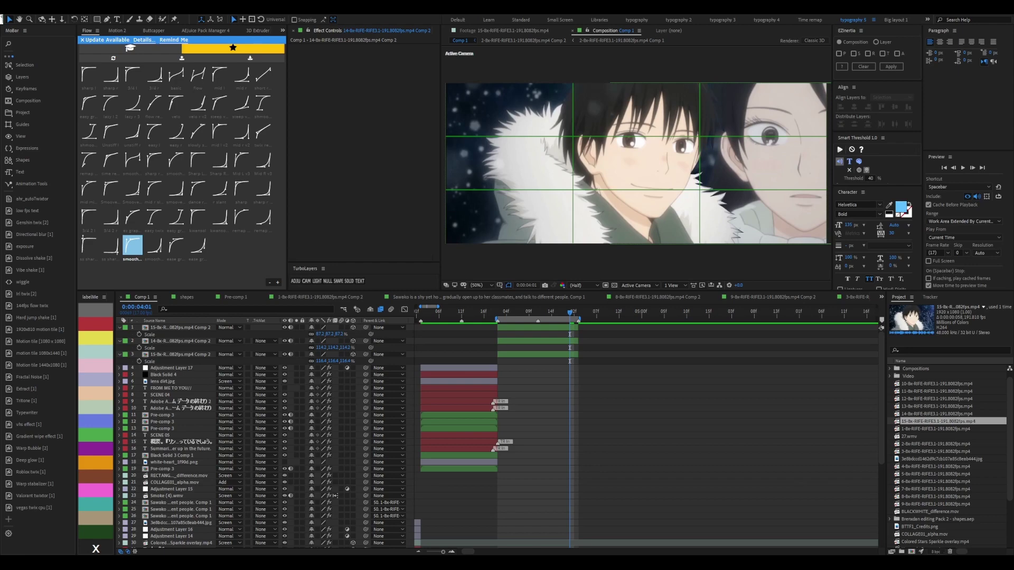
Add a new camera with a null controlling it at the work-area start
{"action": "key", "text": "shift+Home"}
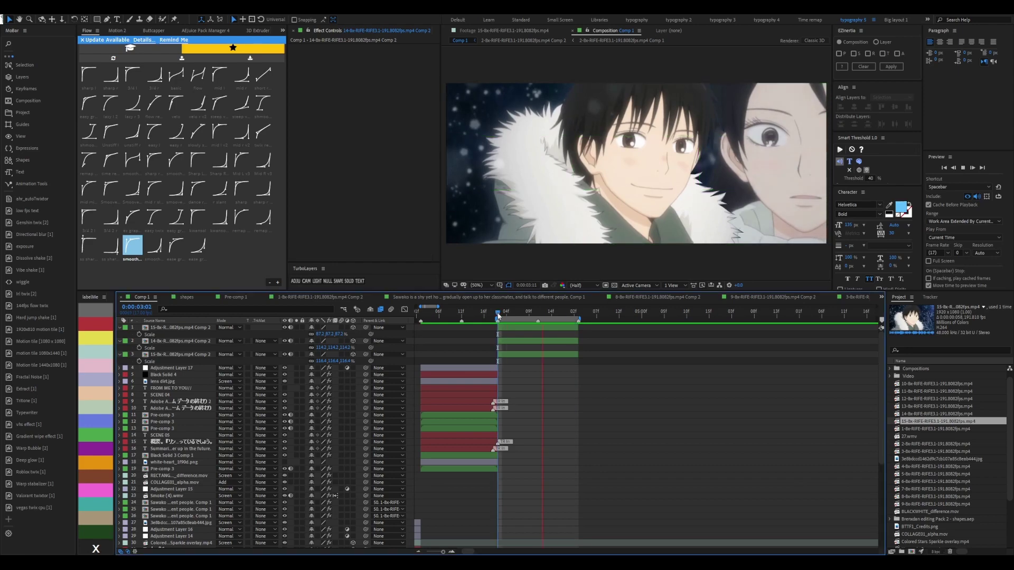
{"action": "key", "text": "ctrl+alt+shift+c"}
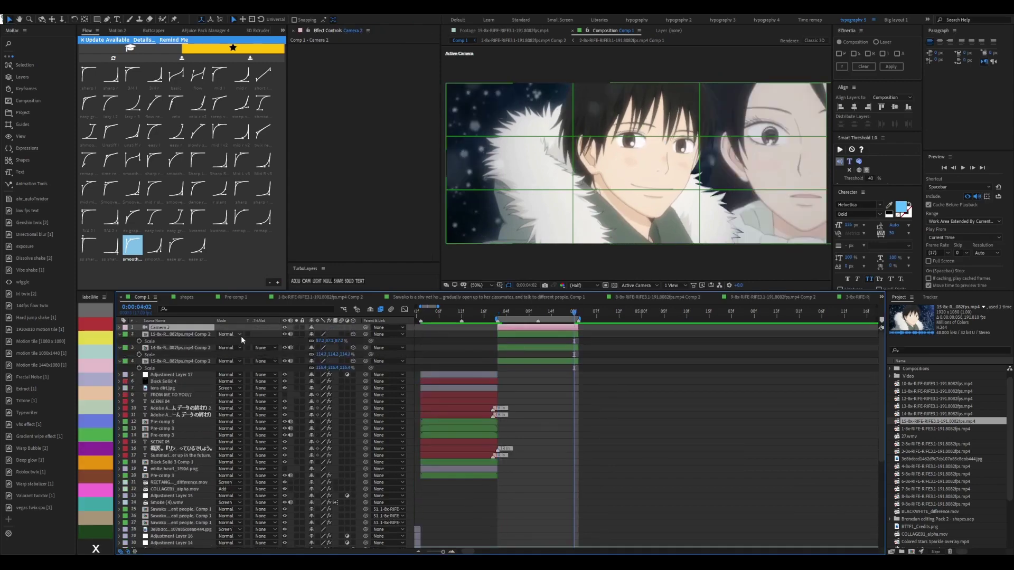
{"action": "key", "text": "ctrl+alt+shift+y"}
Hide the 14-8x clip below 15-8x and apply Gradient Wipe to 15-8x at 0:00:03:11
{"action": "key", "text": "ctrl+Down"}
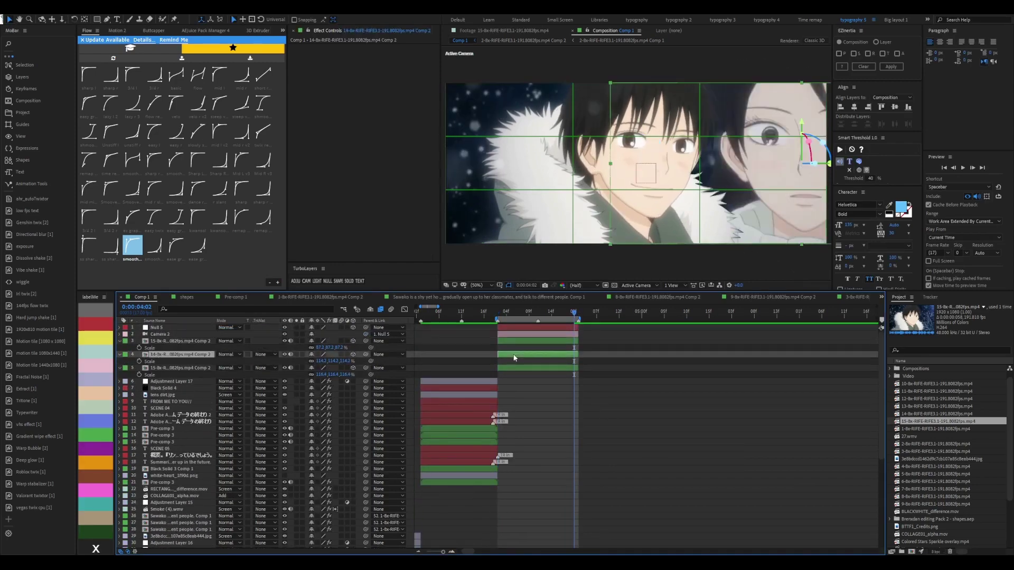
{"action": "key", "text": "ctrl+bracketleft"}
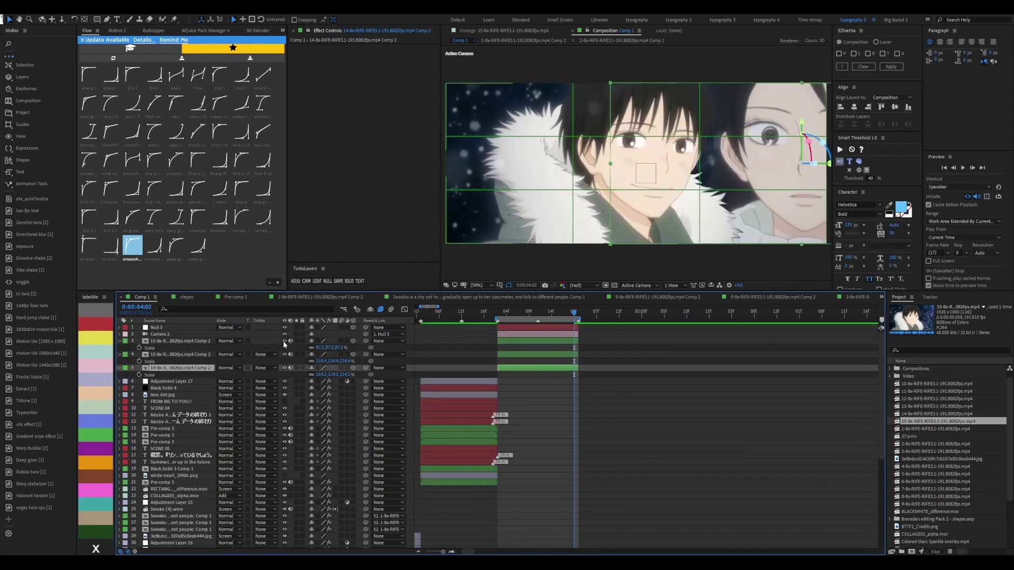
{"action": "left_click", "coordinate": [285, 368]}
{"action": "key", "text": "ctrl+Up"}
{"action": "key", "text": "j"}
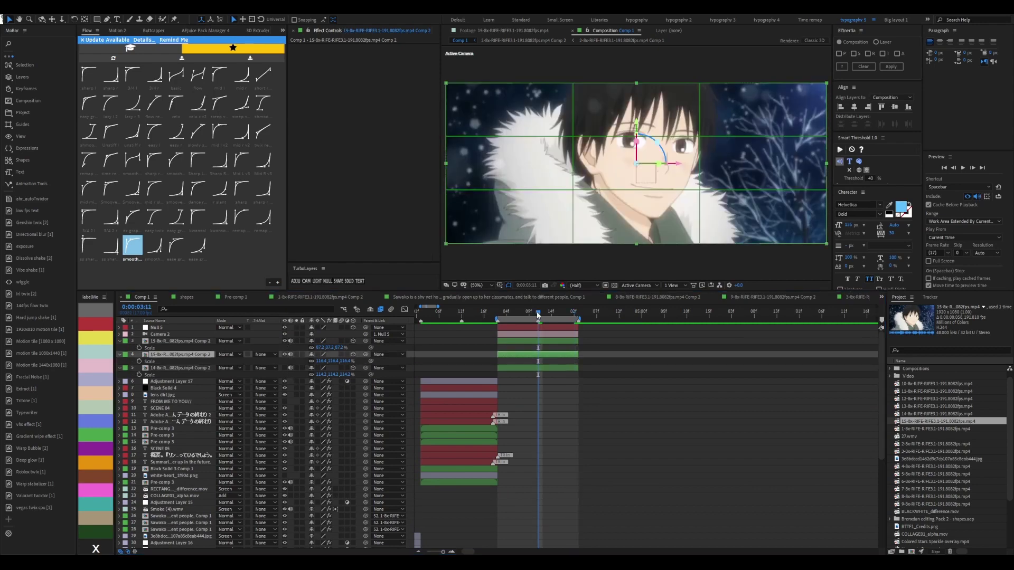
{"action": "key", "text": "ctrl+alt+shift+e"}
Try a keyframed Gradient Wipe at 50% softness, then delete it with the duplicate layer
{"action": "key", "text": "u"}
{"action": "key", "text": "k"}
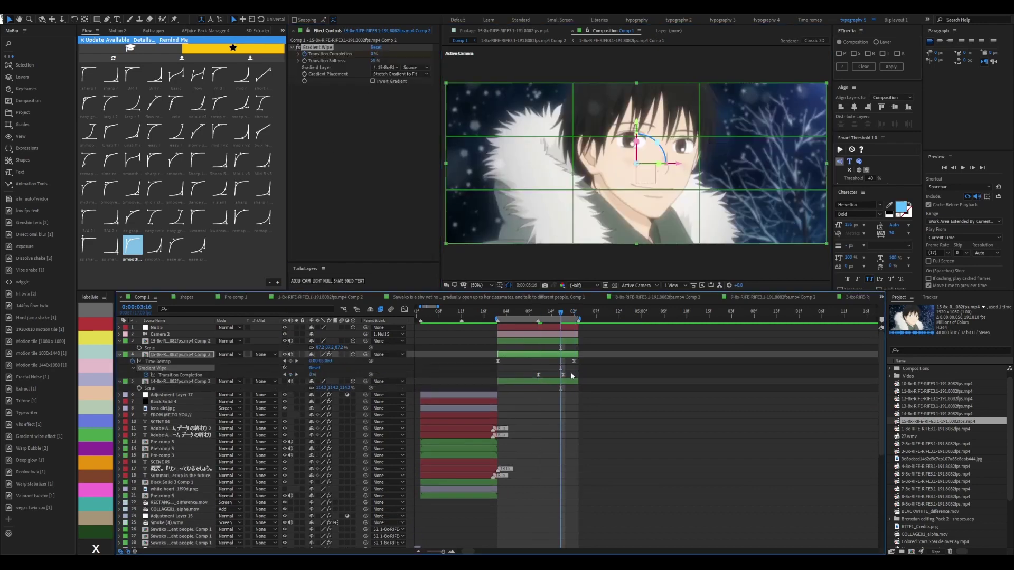
{"action": "key", "text": "Page_Up"}
{"action": "key", "text": "Page_Up"}
{"action": "key", "text": "Page_Up"}
{"action": "left_click", "coordinate": [541, 356]}
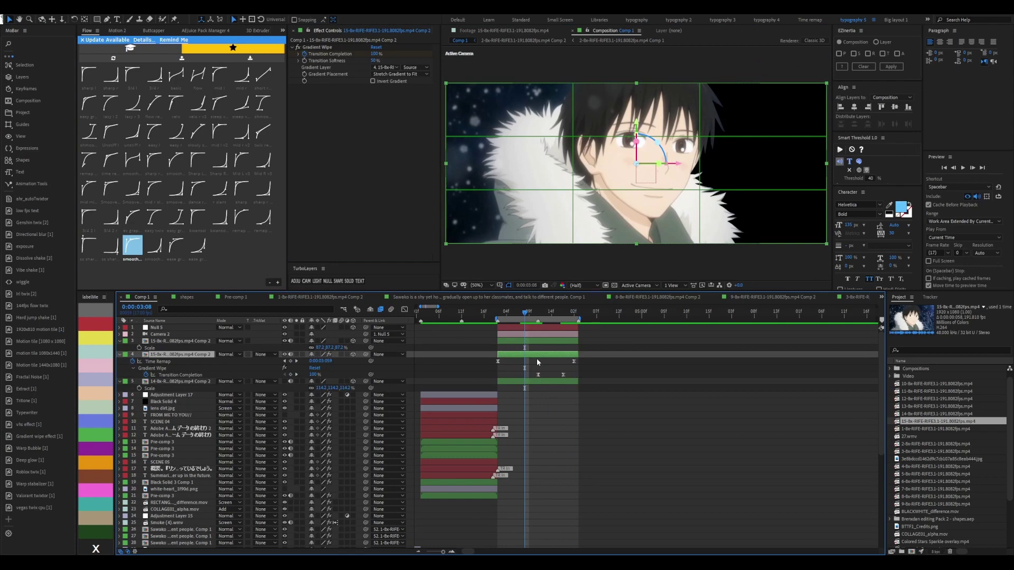
{"action": "key", "text": "ctrl+d"}
{"action": "left_click", "coordinate": [567, 314]}
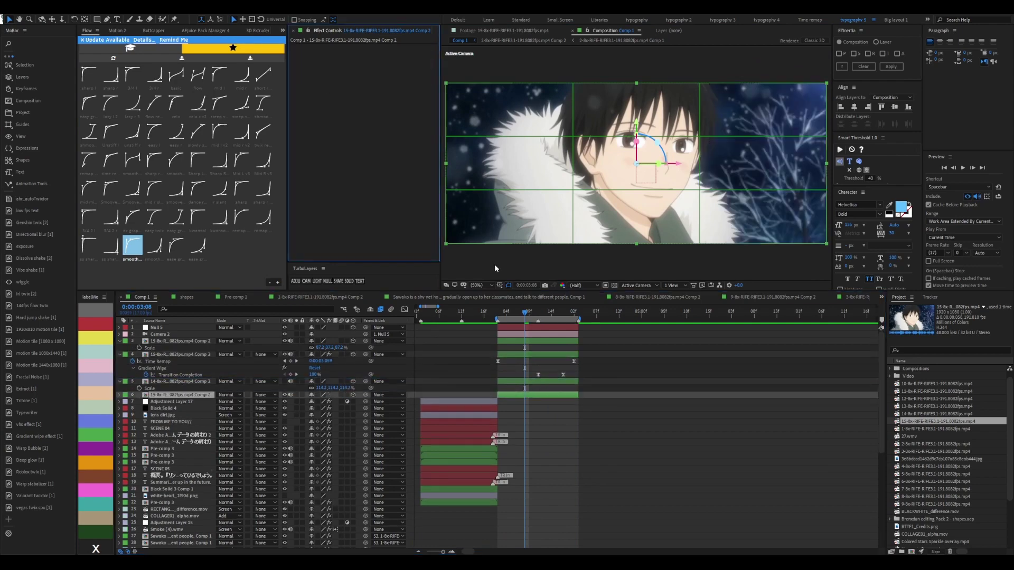
{"action": "left_click_drag", "start_coordinate": [566, 314], "coordinate": [538, 314]}
{"action": "left_click", "coordinate": [538, 375]}
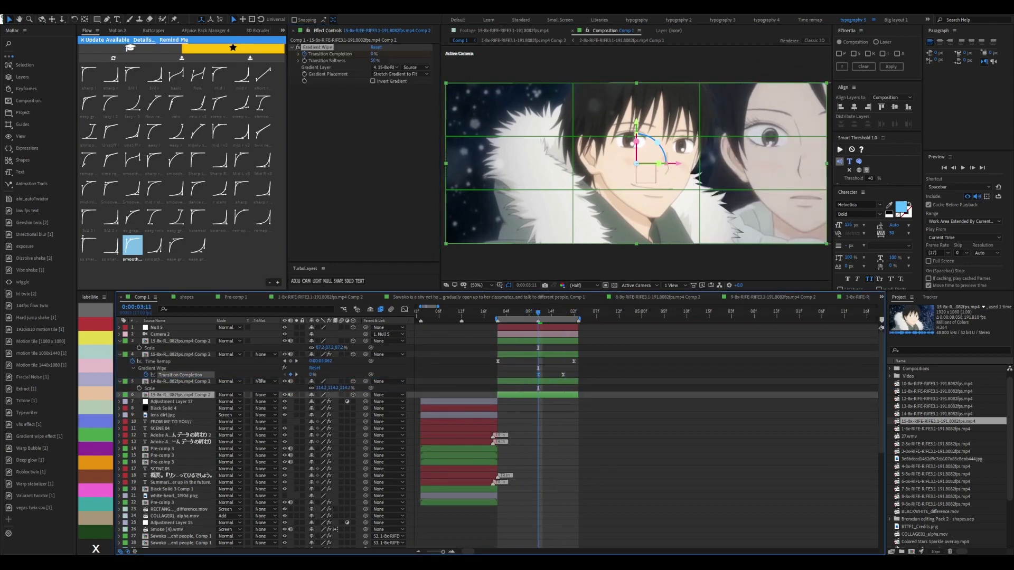
{"action": "key", "text": "Delete"}
{"action": "key", "text": "Delete"}
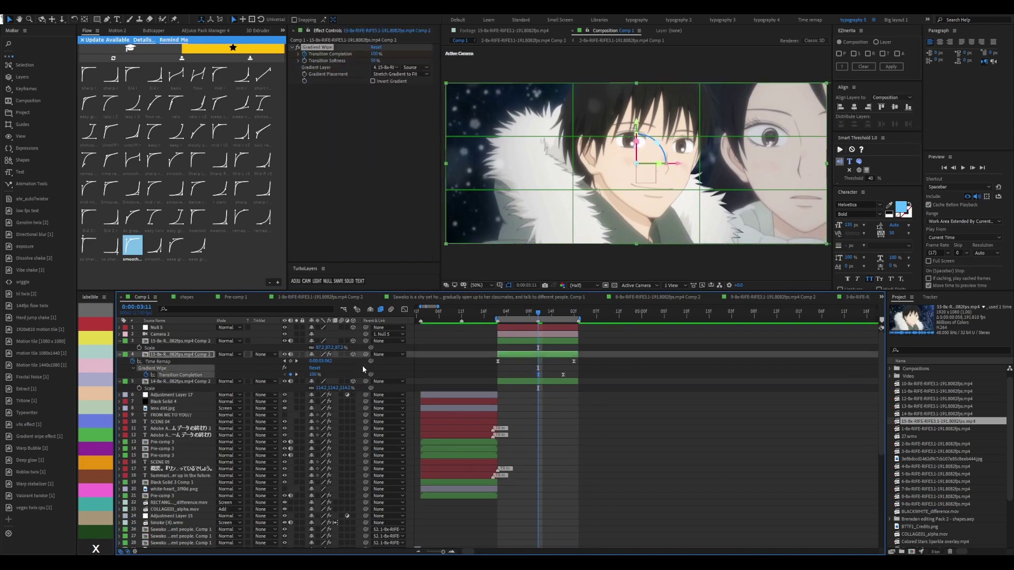
Show the lower clip's Opacity and the 15-8x clip's roughly 59 px Mask Feather
{"action": "key", "text": "t"}
{"action": "left_click", "coordinate": [560, 369]}
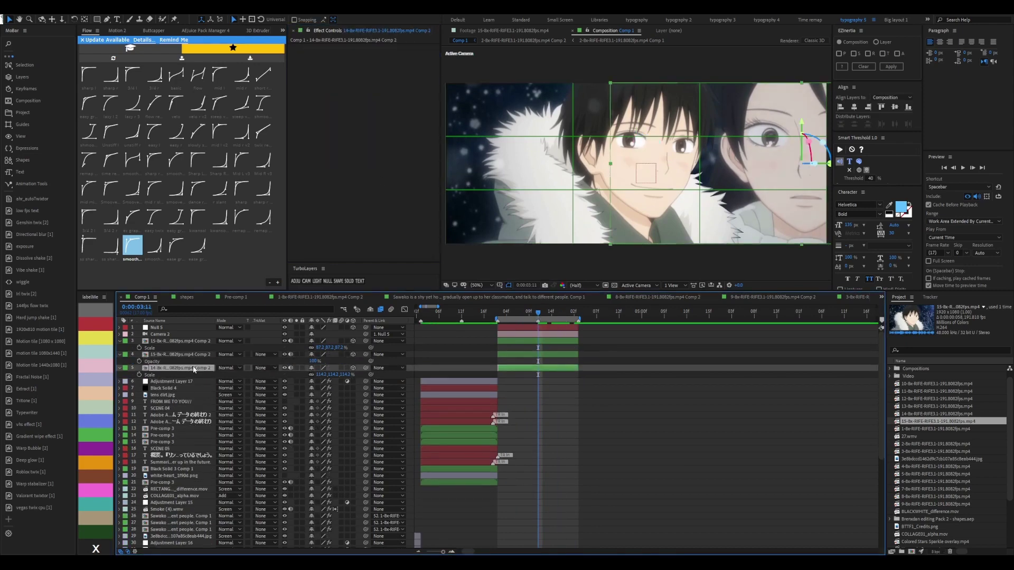
{"action": "key", "text": "t"}
{"action": "left_click", "coordinate": [560, 341]}
{"action": "key", "text": "f"}
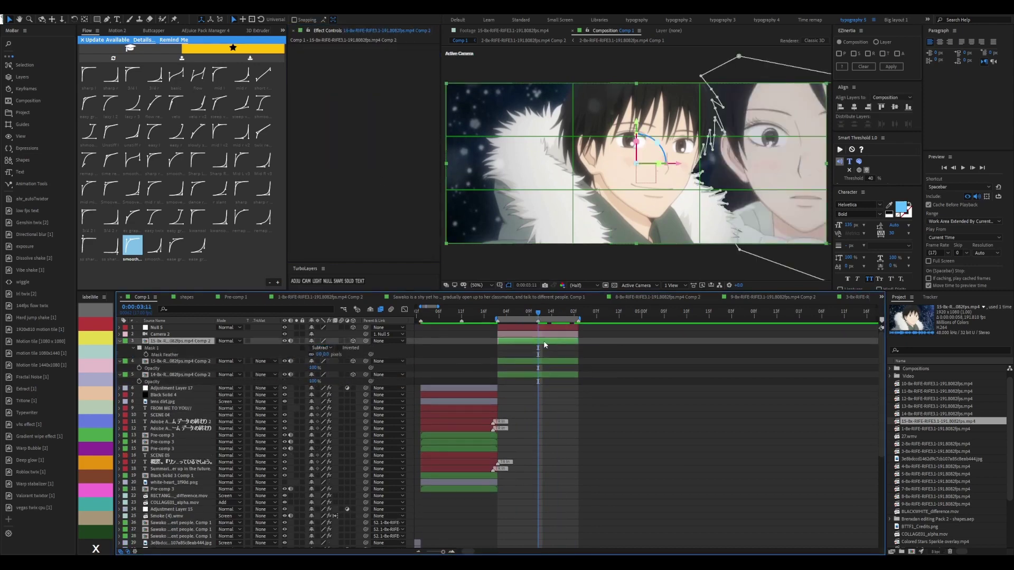
{"action": "left_click", "coordinate": [606, 393]}
Keyframe the 14-8x clip's opacity from 0% at 3:11 to 100% at 4:03 with easy ease
{"action": "mouse_move", "coordinate": [312, 382]}
{"action": "left_mouse_down"}
{"action": "mouse_move", "coordinate": [285, 381]}
{"action": "mouse_move", "coordinate": [338, 381]}
{"action": "left_mouse_up"}
{"action": "left_click", "coordinate": [138, 381]}
{"action": "left_click", "coordinate": [577, 316]}
{"action": "left_click", "coordinate": [155, 131]}
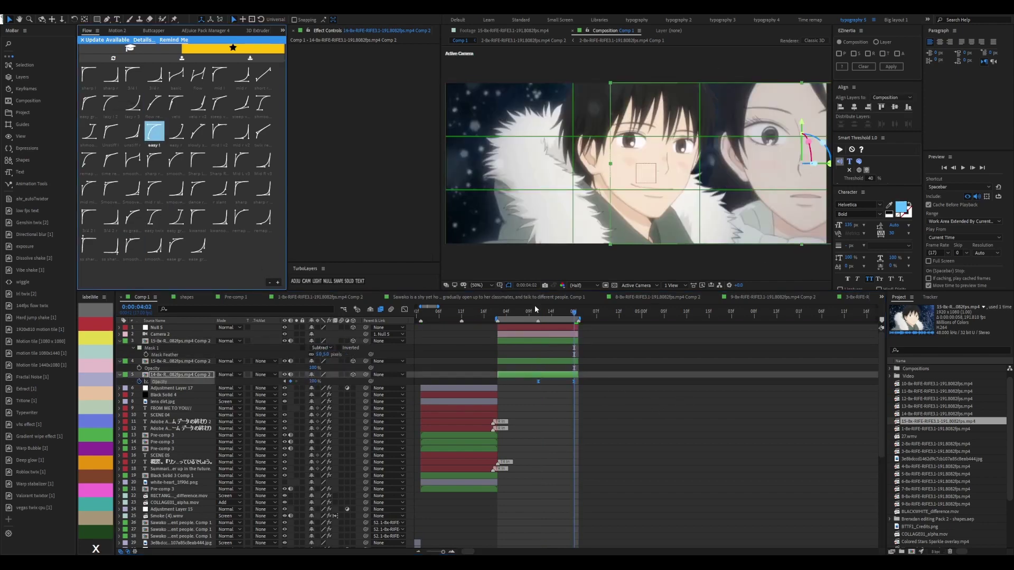
{"action": "left_click", "coordinate": [156, 327]}
{"action": "left_click", "coordinate": [547, 314]}
{"action": "left_click_drag", "start_coordinate": [548, 314], "coordinate": [538, 314]}
{"action": "key", "text": "F2"}
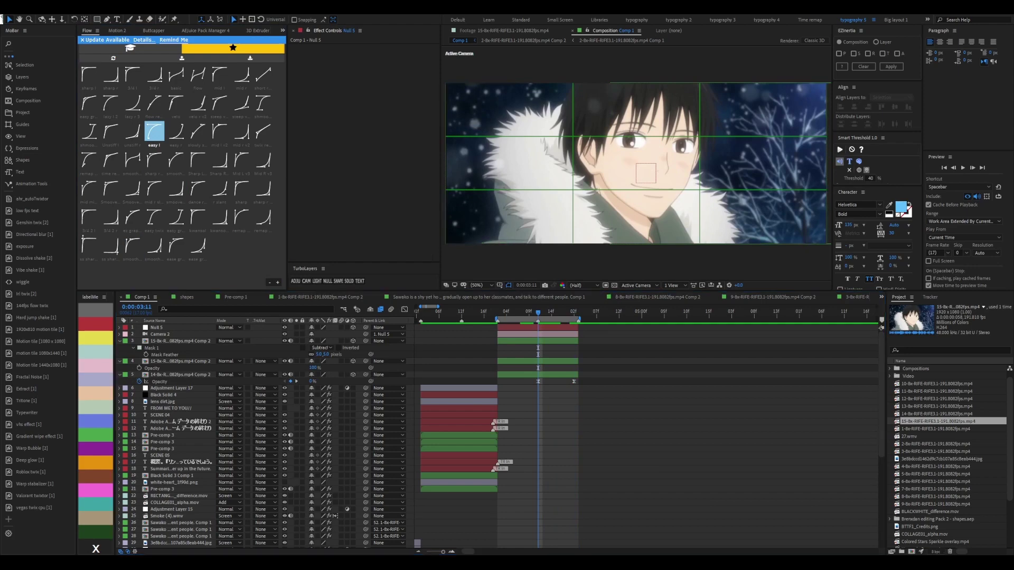
Keyframe Null 5's Position, shifting it to 744
{"action": "left_click", "coordinate": [156, 328]}
{"action": "key", "text": "o"}
{"action": "key", "text": "p"}
{"action": "key", "text": "i"}
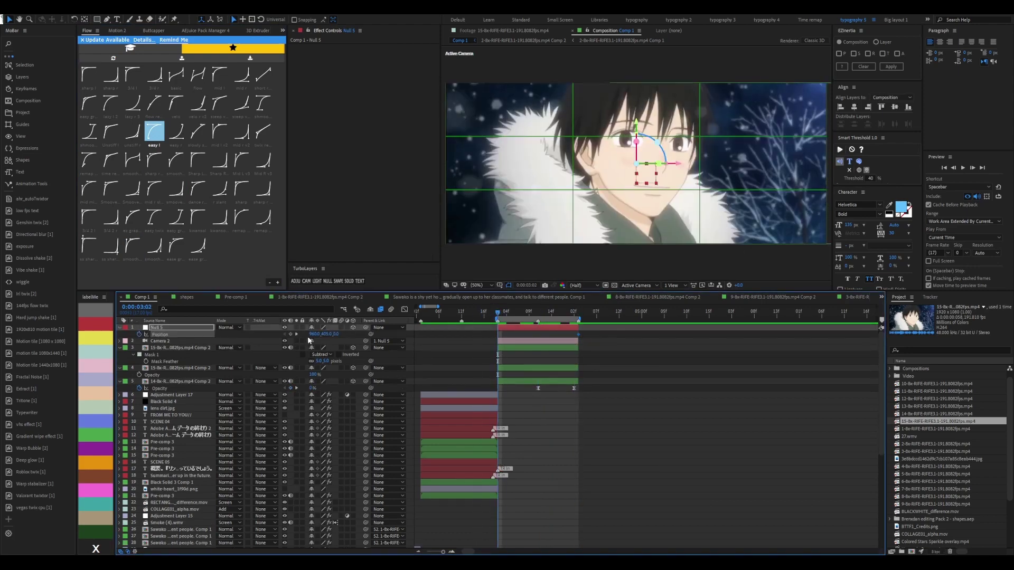
{"action": "left_click_drag", "start_coordinate": [313, 334], "coordinate": [254, 334]}
Reveal the effects on the masked clip layers, leaving only the top clip selected
{"action": "left_click", "coordinate": [180, 368]}
{"action": "key", "text": "shift+e"}
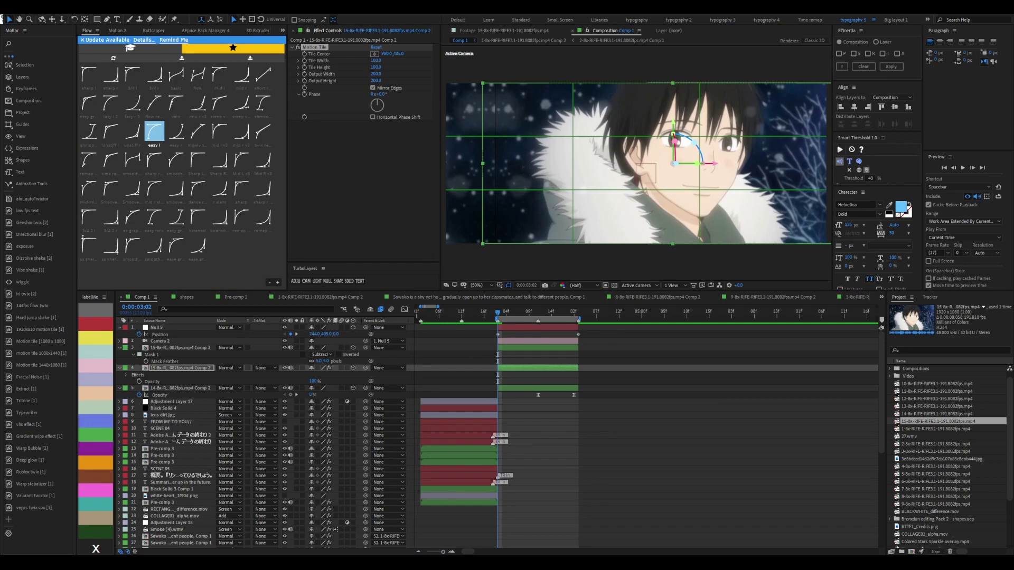
{"action": "key", "text": "ctrl+a"}
{"action": "key", "text": "shift+e"}
{"action": "left_click", "coordinate": [552, 376]}
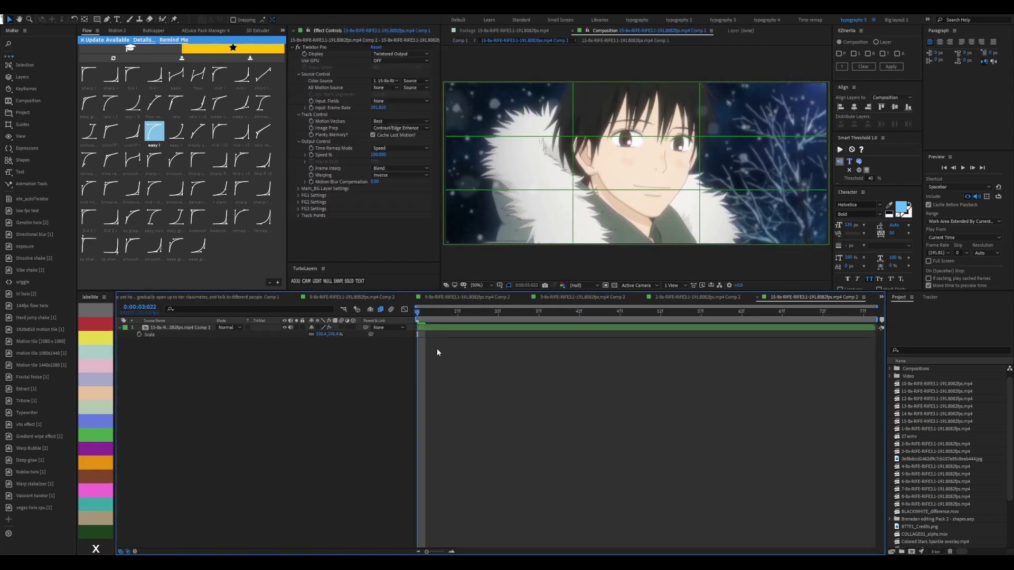
Apply kwansol easing to Null 5's position keyframes and preview the camera move
{"action": "left_click", "coordinate": [157, 327]}
{"action": "left_click_drag", "start_coordinate": [586, 352], "coordinate": [492, 332]}
{"action": "left_click", "coordinate": [198, 216]}
{"action": "key", "text": "space"}
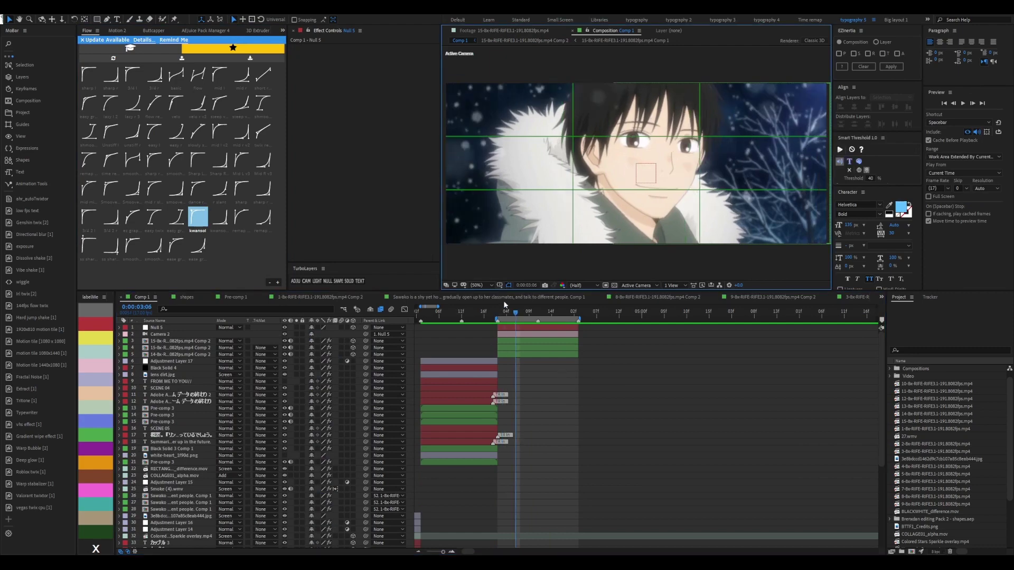
Create a new camera null and slide it to 1553,379, then further to 1650,387
{"action": "key", "text": "ctrl+alt+shift+y"}
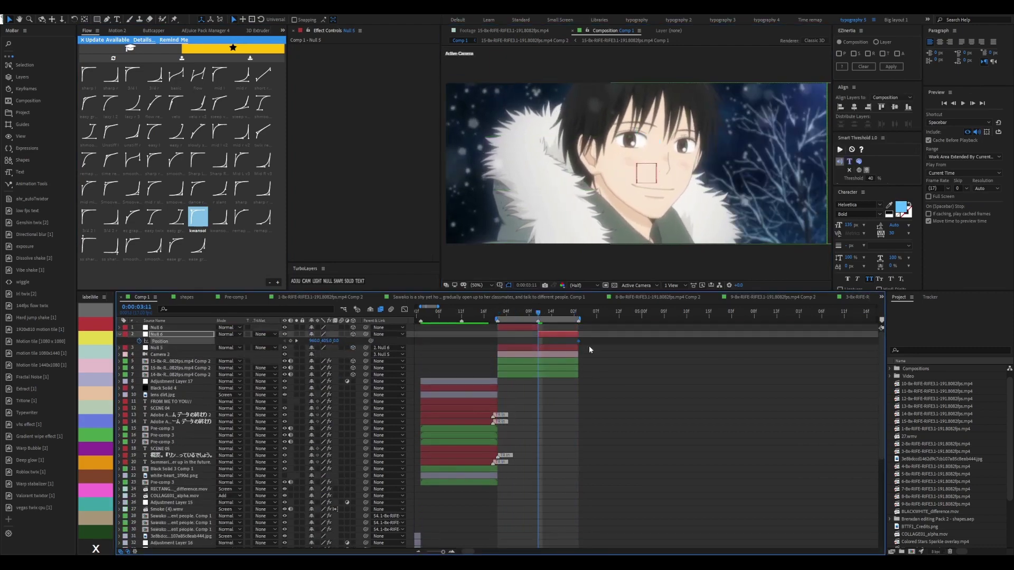
{"action": "key", "text": "Delete"}
{"action": "left_click_drag", "start_coordinate": [645, 165], "coordinate": [758, 174]}
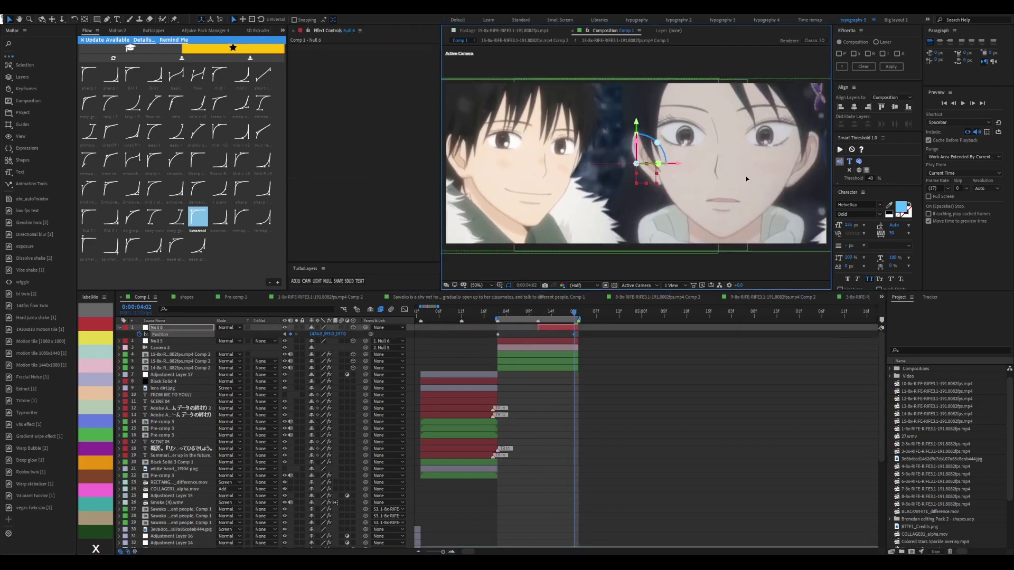
{"action": "left_click", "coordinate": [566, 357]}
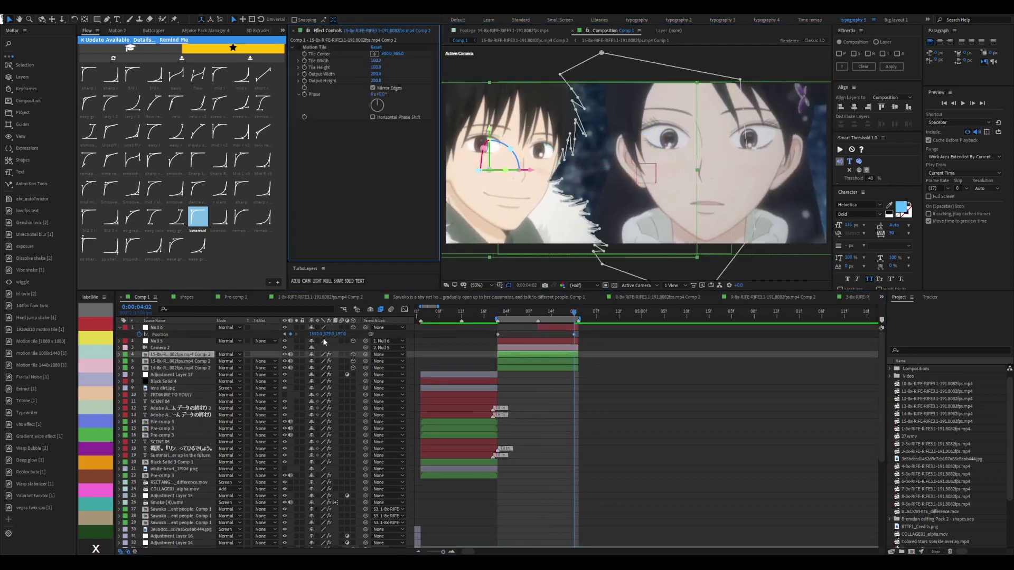
{"action": "left_click_drag", "start_coordinate": [646, 173], "coordinate": [621, 181]}
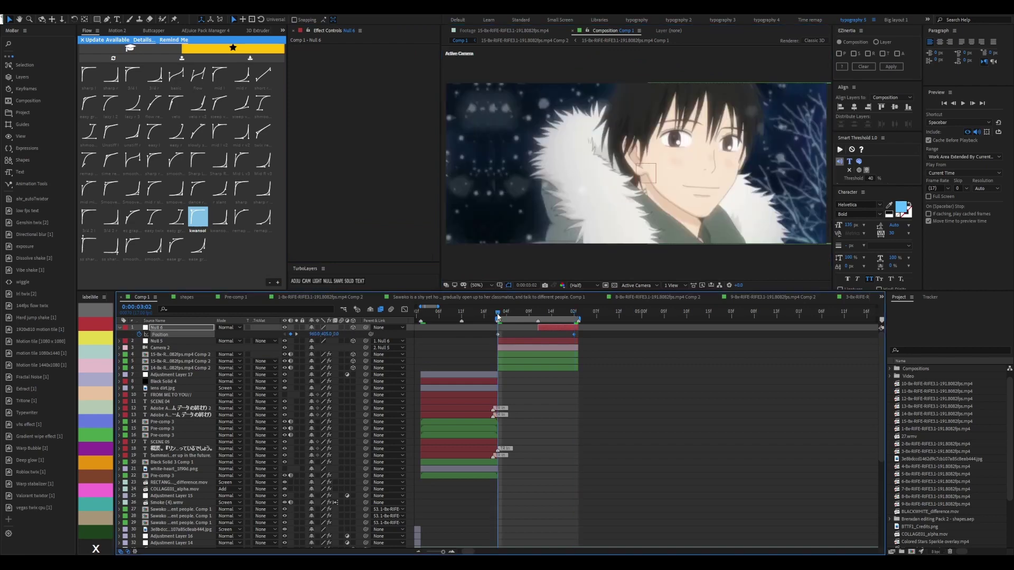
Tilt the view with the null's Z Rotation and separate its Position into X, Y, Z
{"action": "key", "text": "shift+r"}
{"action": "left_click_drag", "start_coordinate": [311, 341], "coordinate": [323, 344]}
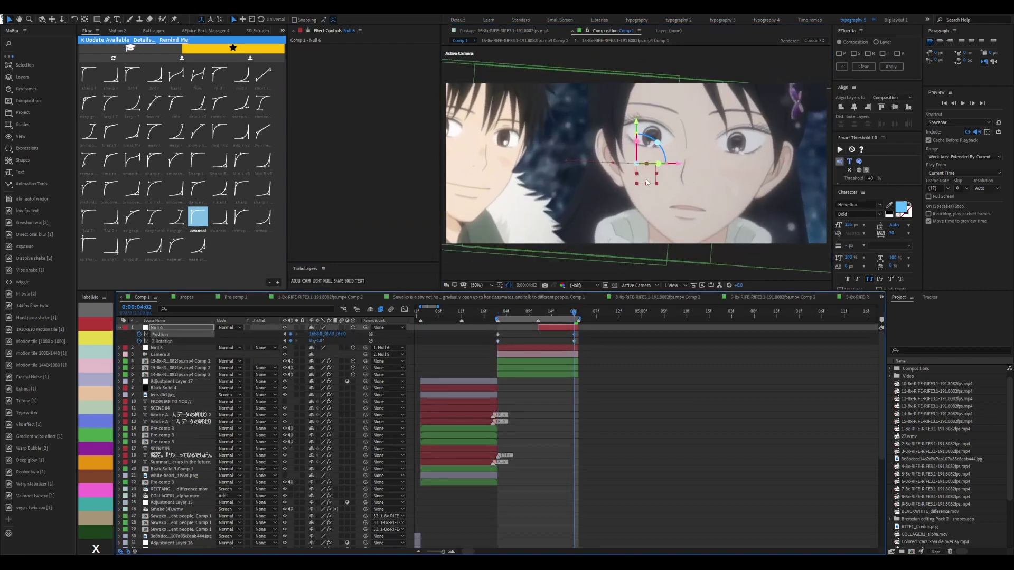
{"action": "right_click", "coordinate": [161, 334]}
{"action": "left_click", "coordinate": [183, 355]}
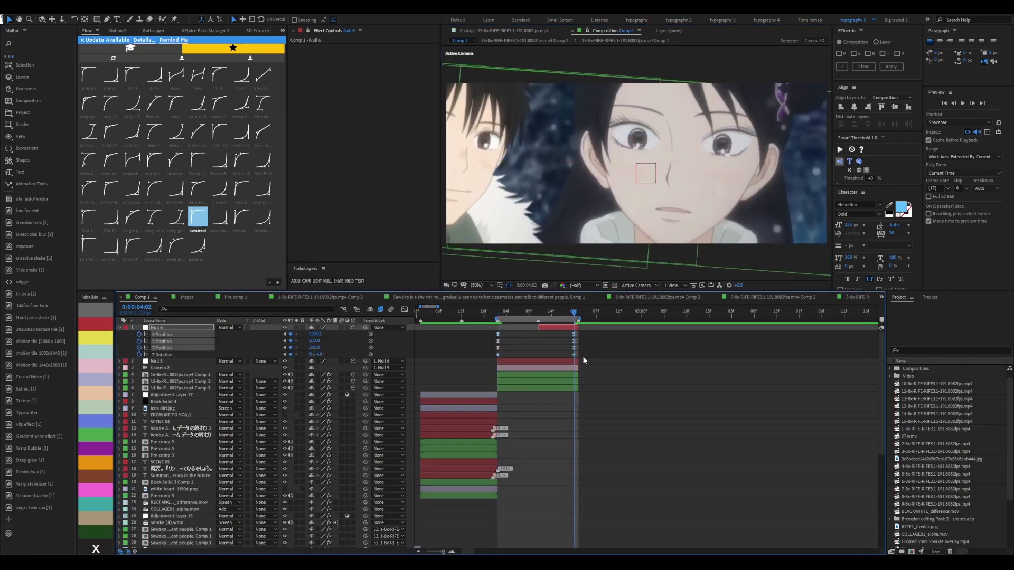
{"action": "left_click", "coordinate": [503, 316]}
Scrub from the opening frames forward to the new masked clips
{"action": "scroll", "coordinate": [579, 346], "scroll_direction": "left", "scroll_amount": 5}
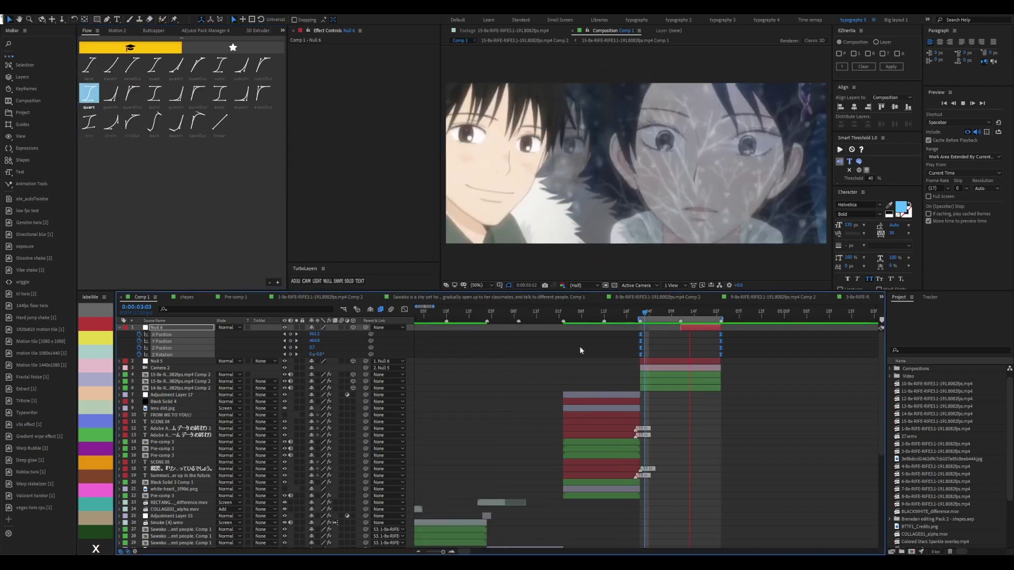
{"action": "left_click", "coordinate": [486, 312]}
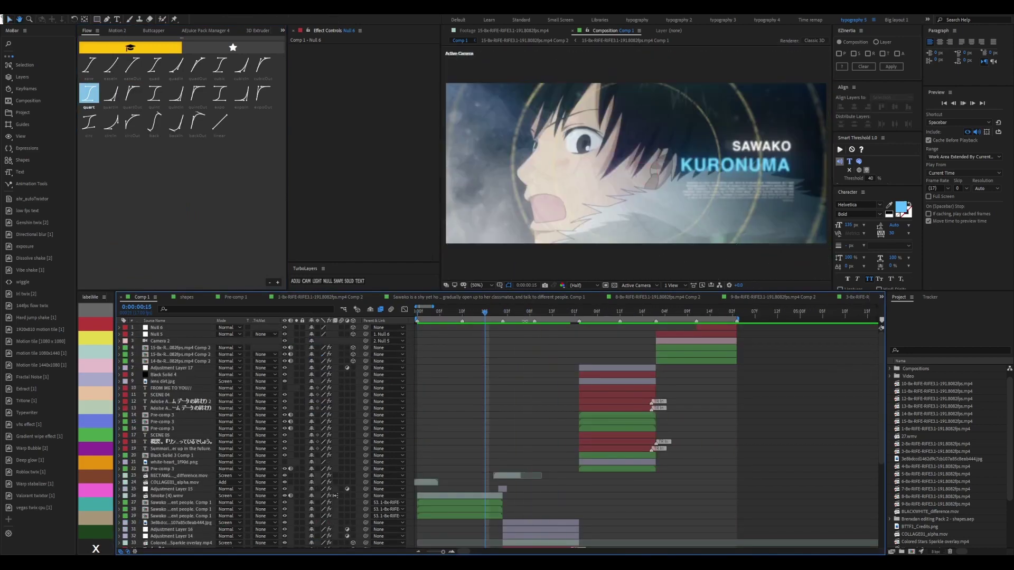
{"action": "left_click_drag", "start_coordinate": [486, 311], "coordinate": [532, 315]}
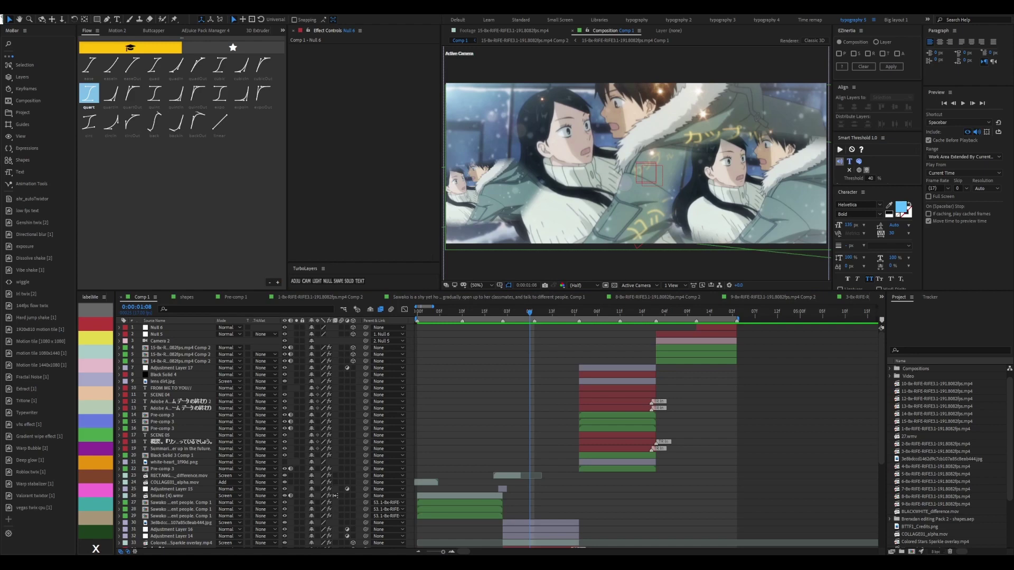
{"action": "mouse_move", "coordinate": [530, 312]}
{"action": "left_mouse_down"}
{"action": "mouse_move", "coordinate": [670, 314]}
{"action": "mouse_move", "coordinate": [621, 313]}
{"action": "left_mouse_up"}
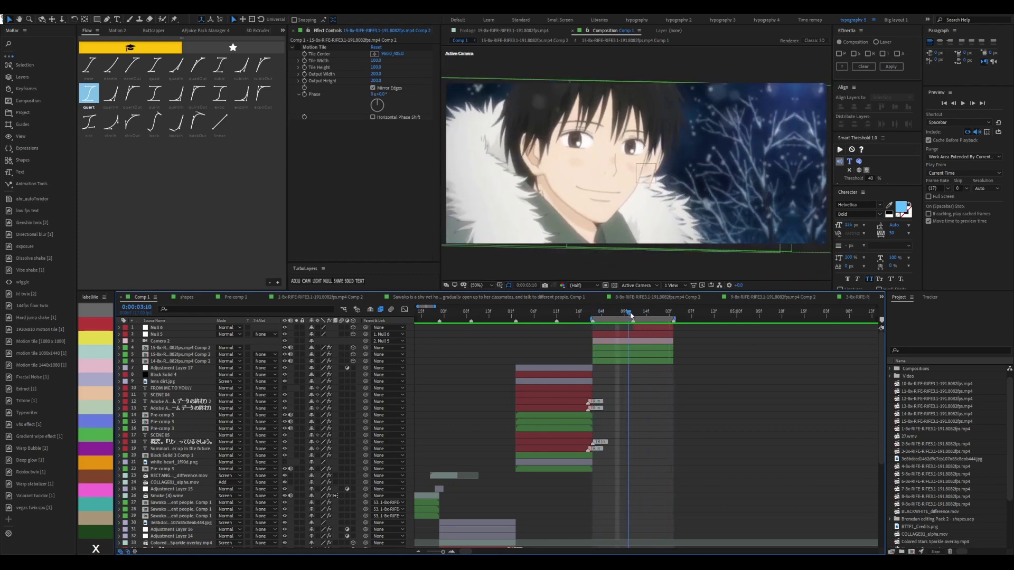
Add Camera Lens Blur to the top masked clip and move to the transition's end
{"action": "left_click", "coordinate": [604, 350]}
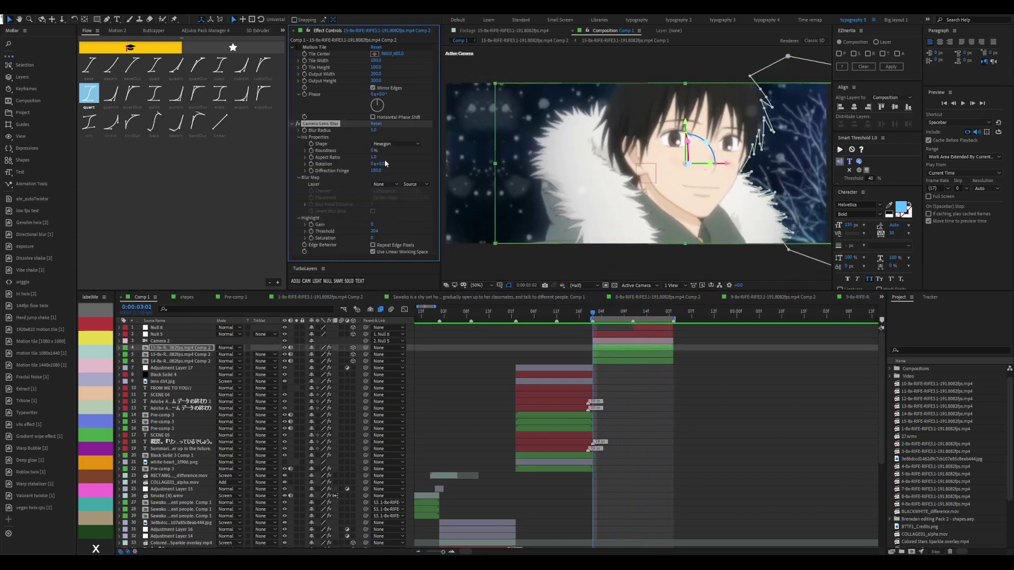
{"action": "key", "text": "Page_Down"}
{"action": "left_click", "coordinate": [669, 315]}
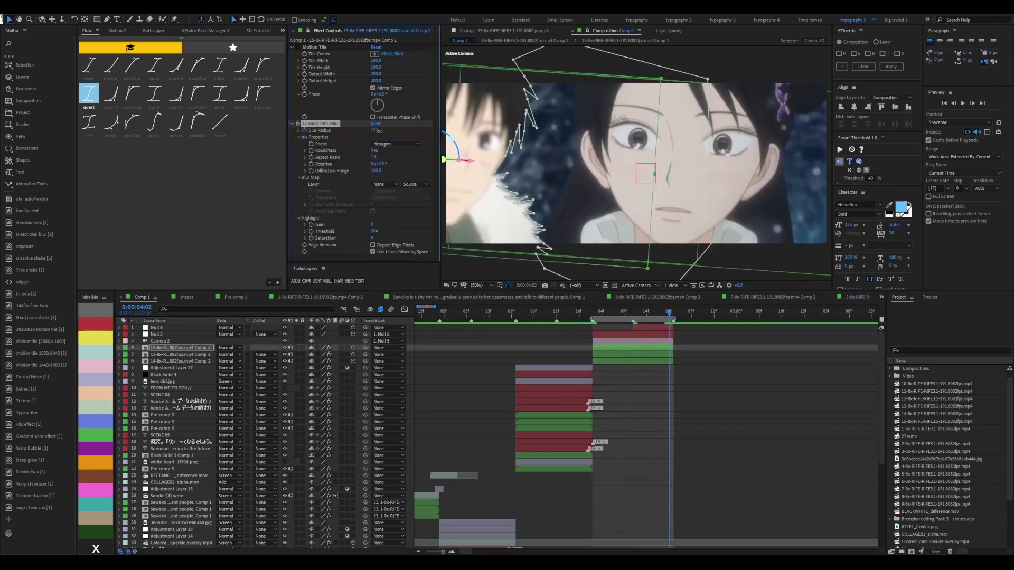
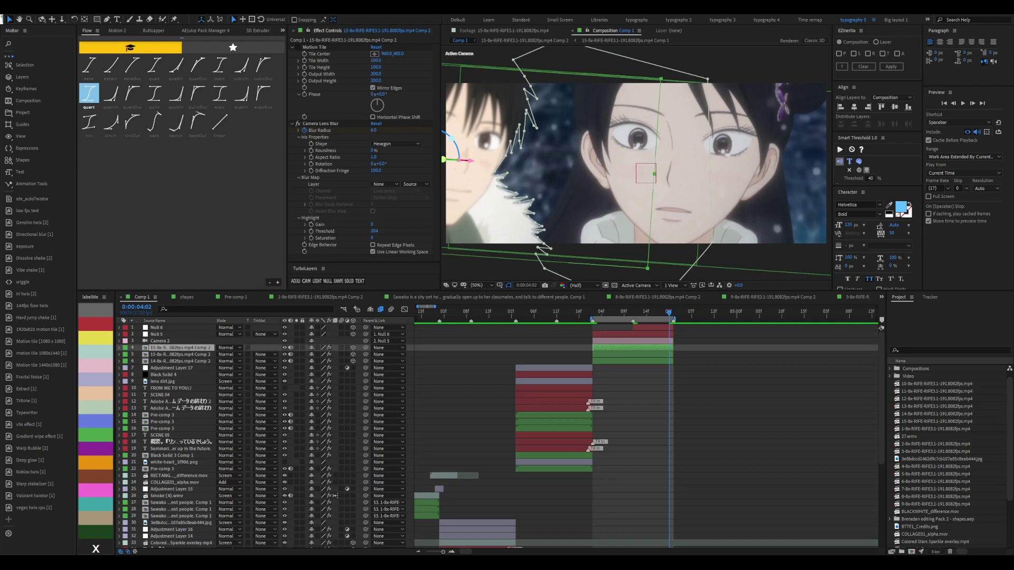
Apply a quint ease in Flow to the layer 6 Camera Lens Blur keyframes
{"action": "left_click", "coordinate": [595, 310]}
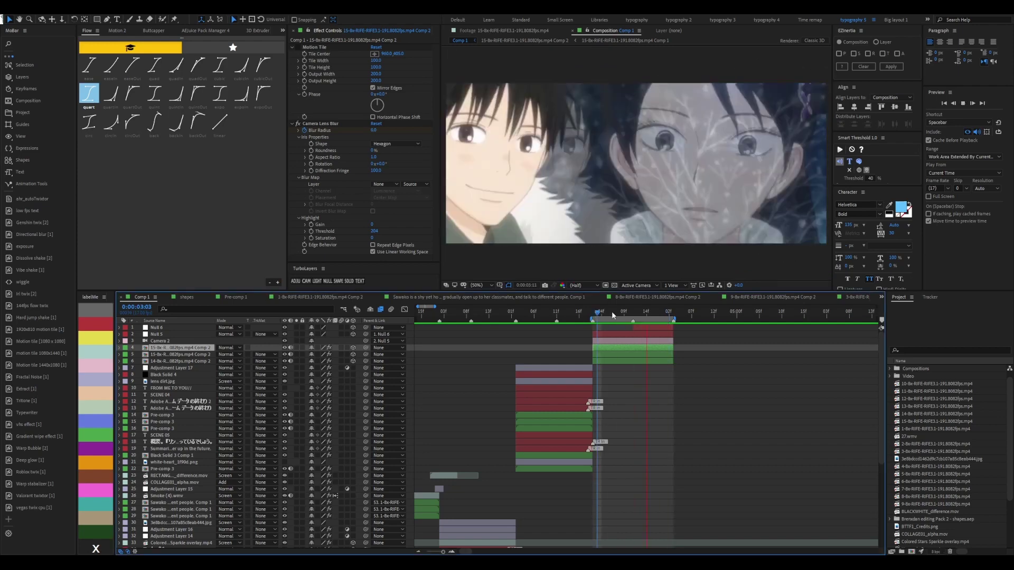
{"action": "key", "text": "t"}
{"action": "key", "text": "space"}
{"action": "left_click", "coordinate": [219, 93]}
{"action": "left_click", "coordinate": [635, 328]}
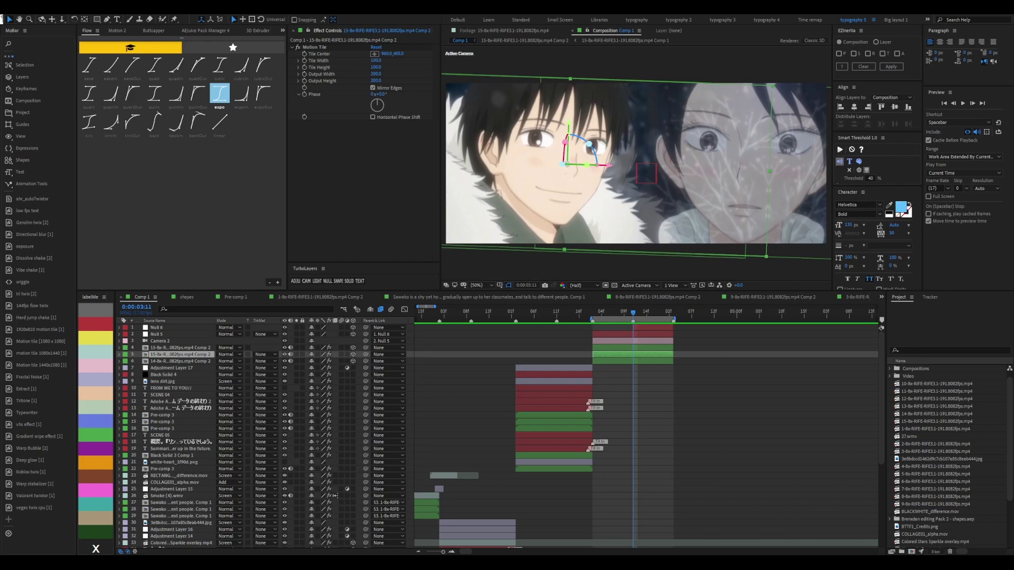
Replay the eased blur transition from its start to check the motion
{"action": "mouse_move", "coordinate": [633, 312]}
{"action": "left_mouse_down"}
{"action": "mouse_move", "coordinate": [592, 316]}
{"action": "mouse_move", "coordinate": [669, 312]}
{"action": "left_mouse_up"}
{"action": "key", "text": "u"}
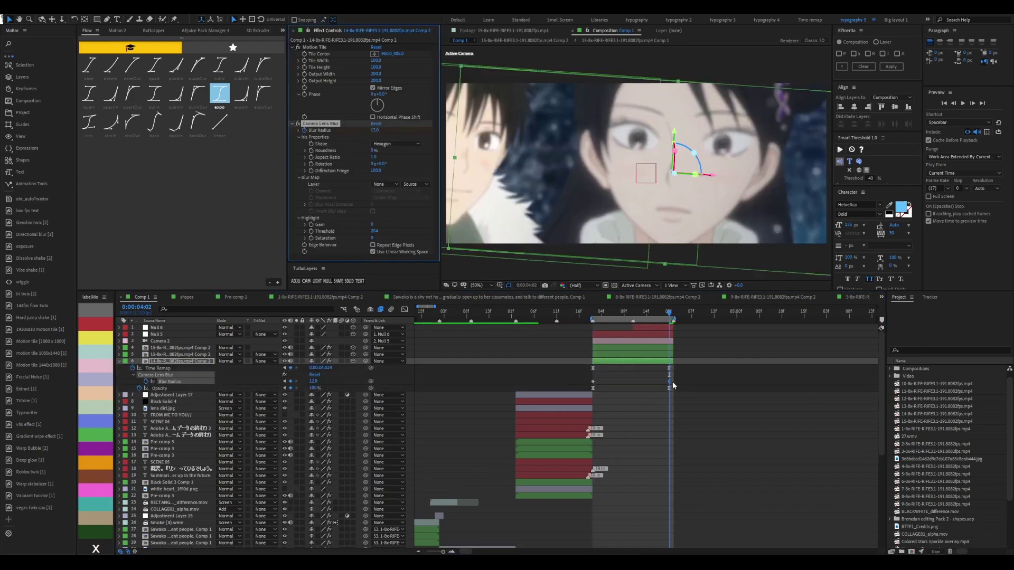
{"action": "key", "text": "space"}
{"action": "key", "text": "u"}
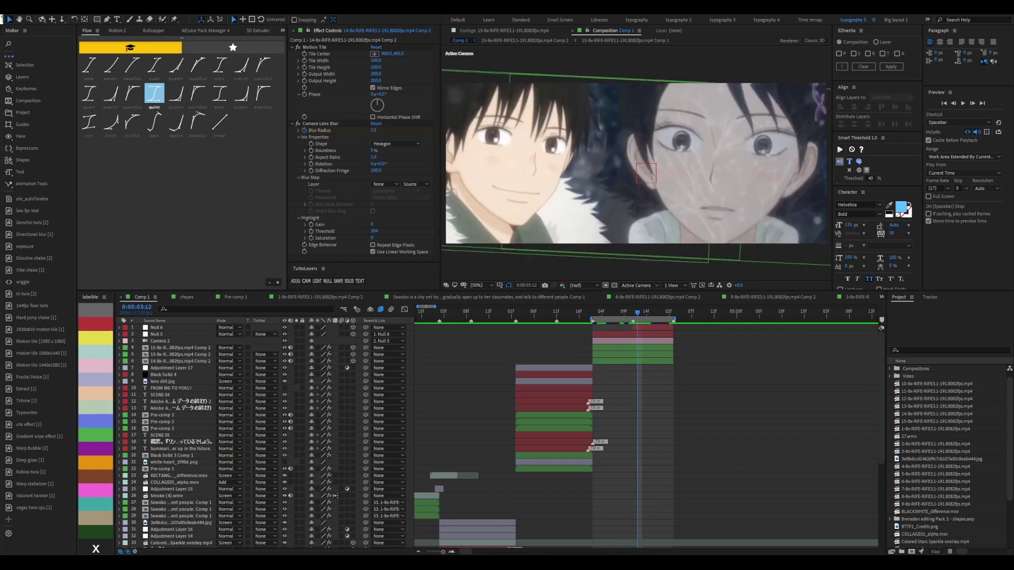
{"action": "left_click", "coordinate": [593, 316]}
{"action": "key", "text": "space"}
{"action": "key", "text": "space"}
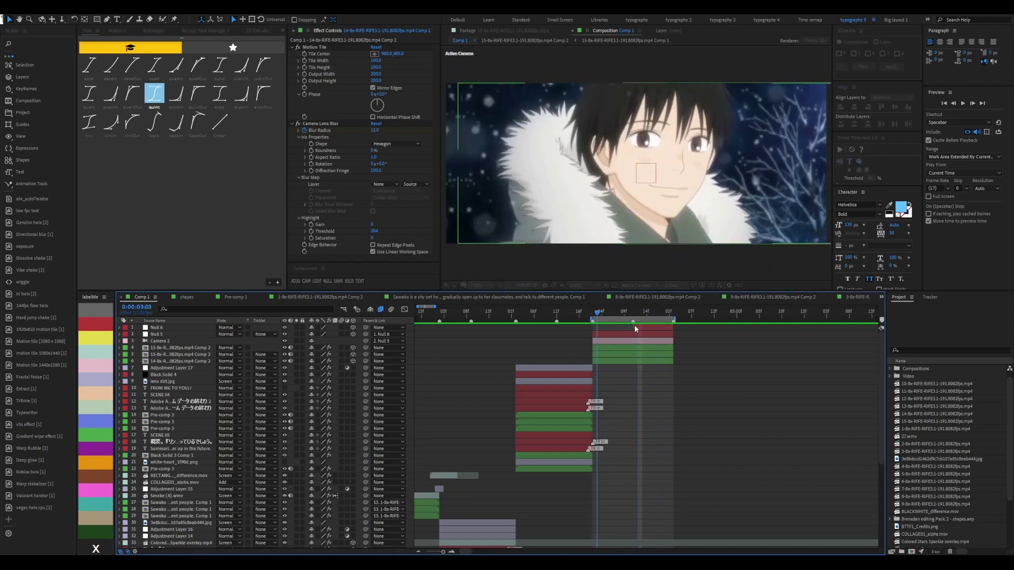
{"action": "left_click", "coordinate": [635, 326]}
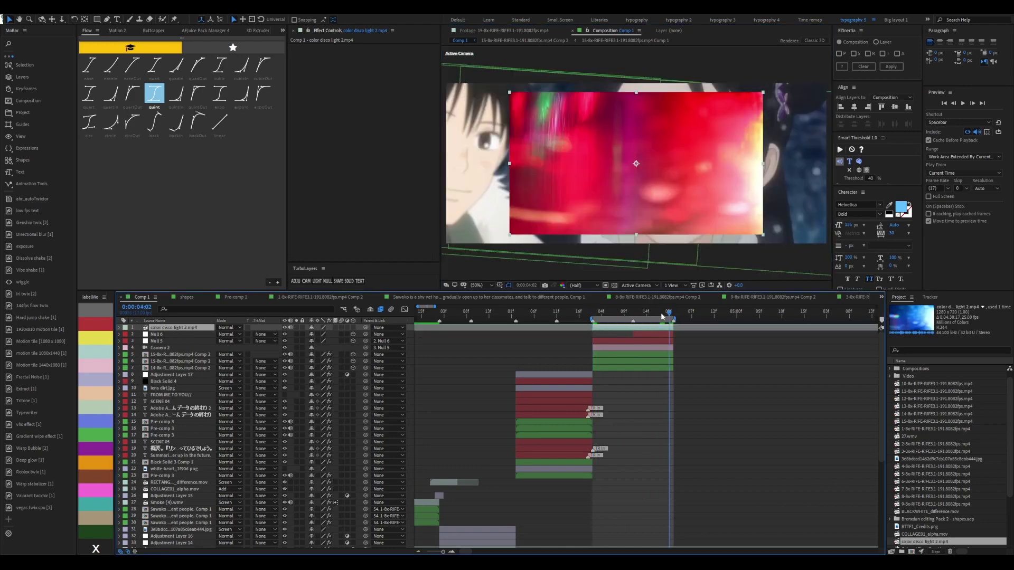
Preview color disco light 2.mp4 in Screen mode, then delete the layer at 0:00:03:06
{"action": "key", "text": "p"}
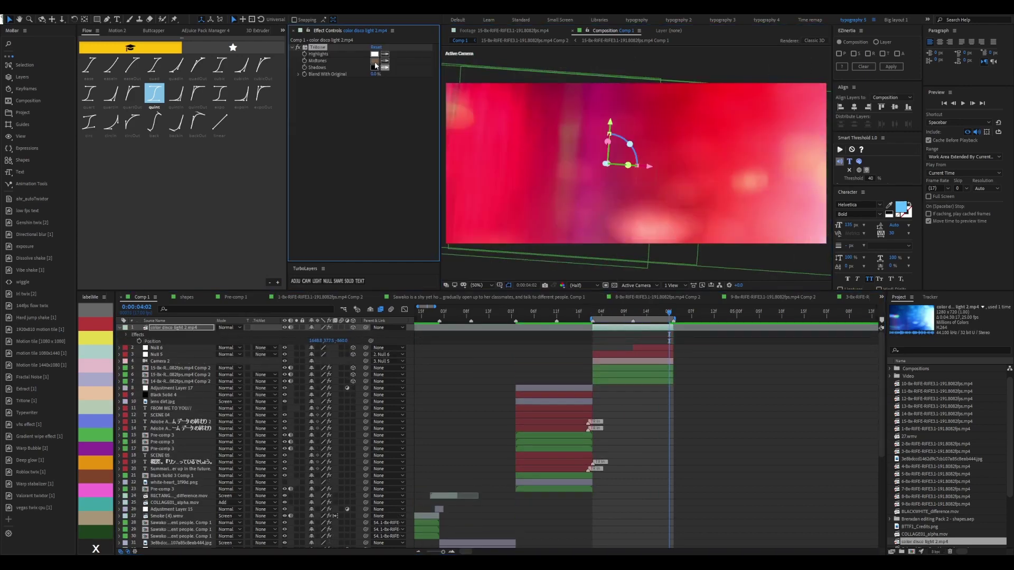
{"action": "left_click", "coordinate": [228, 328]}
{"action": "key", "text": "space"}
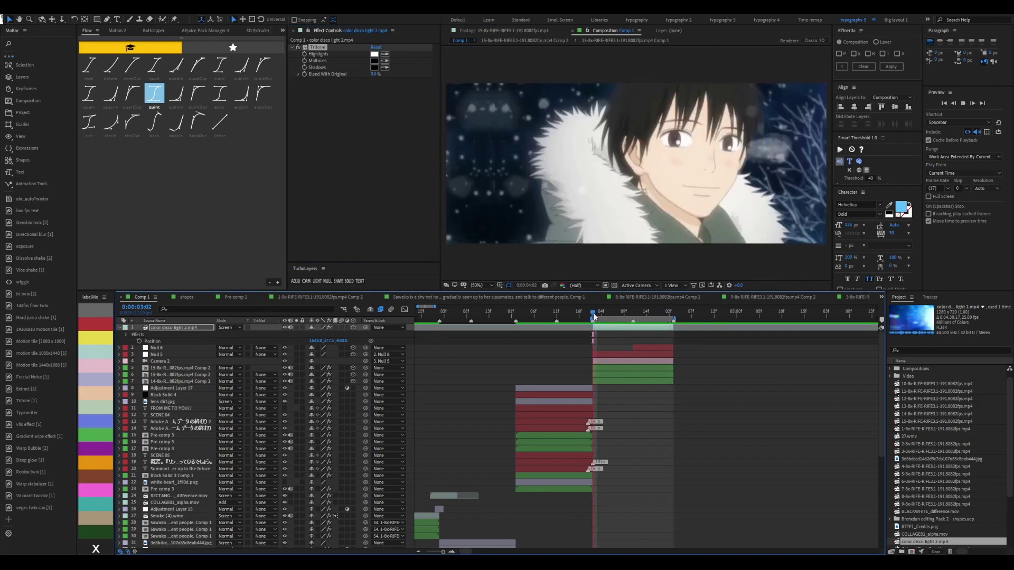
{"action": "key", "text": "space"}
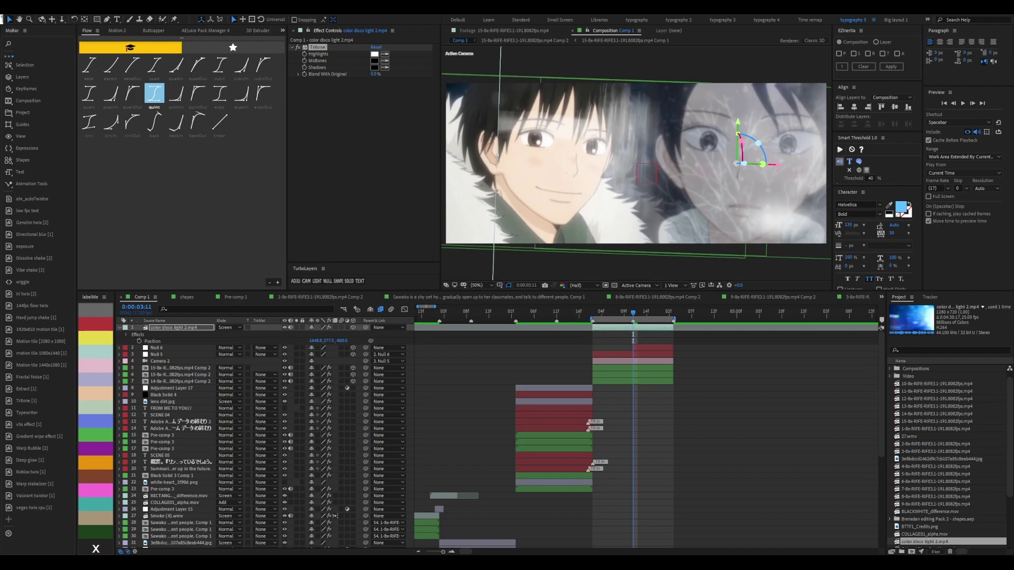
{"action": "key", "text": "space"}
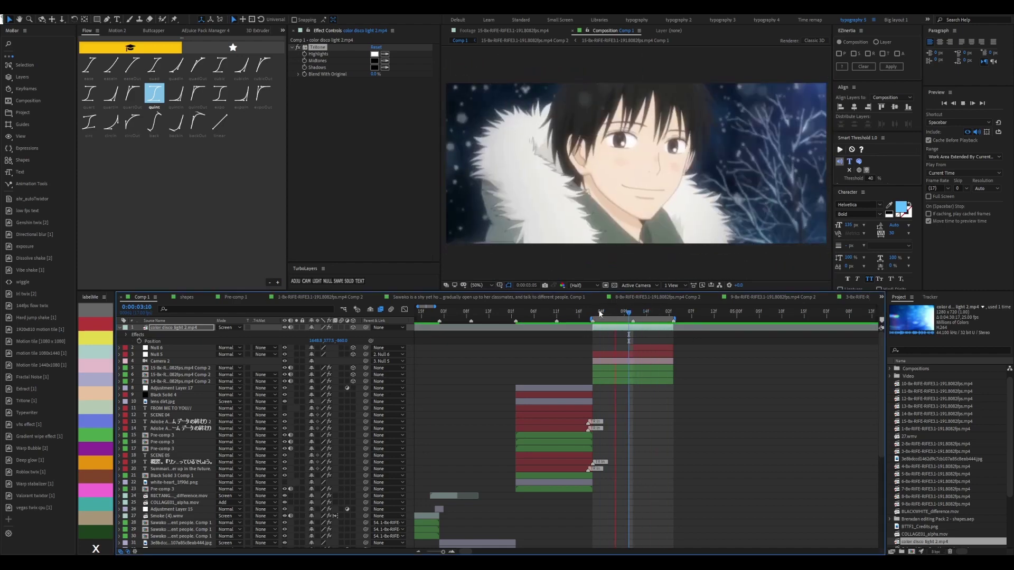
{"action": "left_click", "coordinate": [609, 316]}
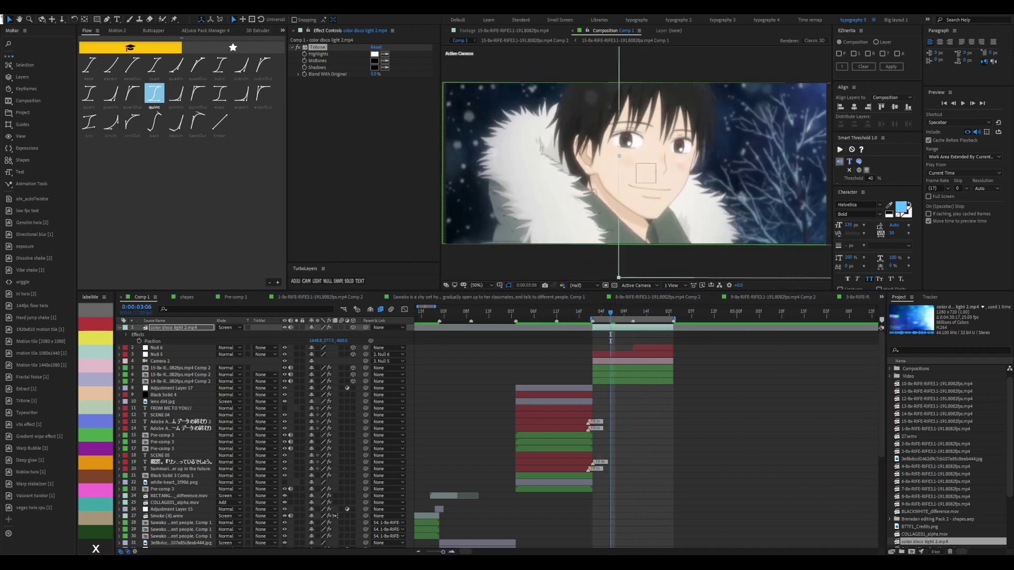
{"action": "key", "text": "Delete"}
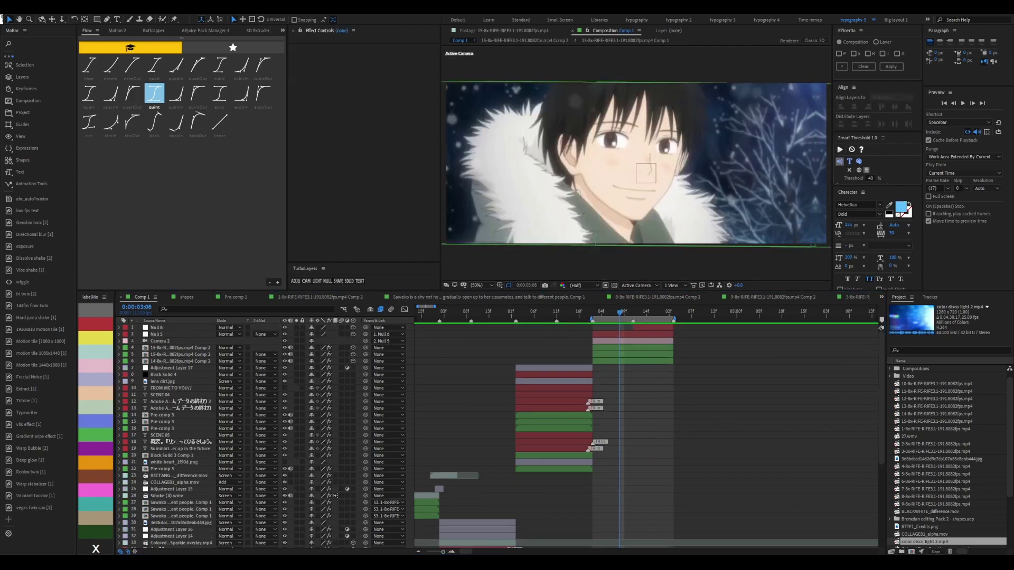
Try 16.mp4 as a Screen-blended top layer slid later in time, then delete it
{"action": "left_click_drag", "start_coordinate": [0, 329], "coordinate": [236, 329]}
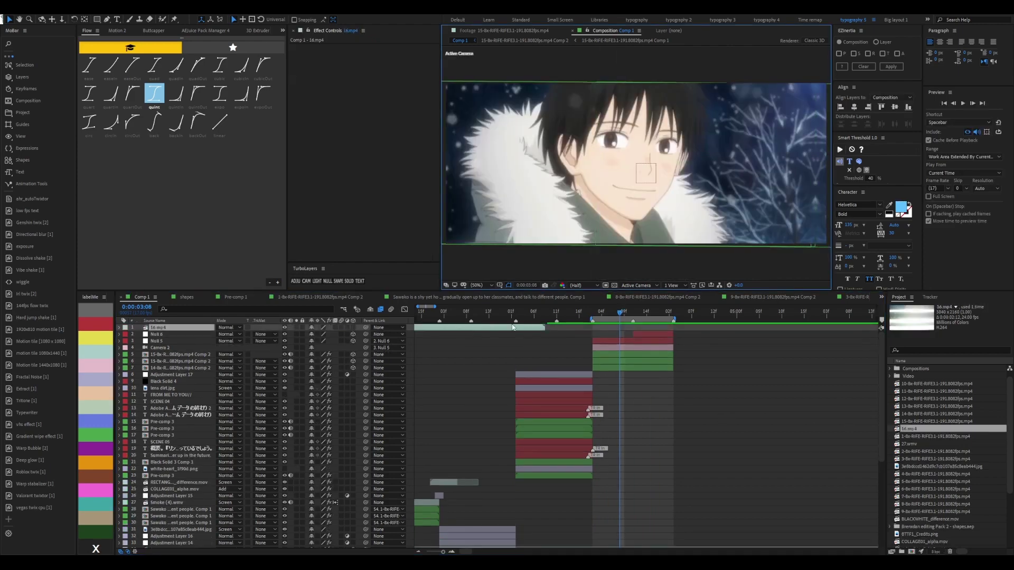
{"action": "key", "text": "alt+shift+s"}
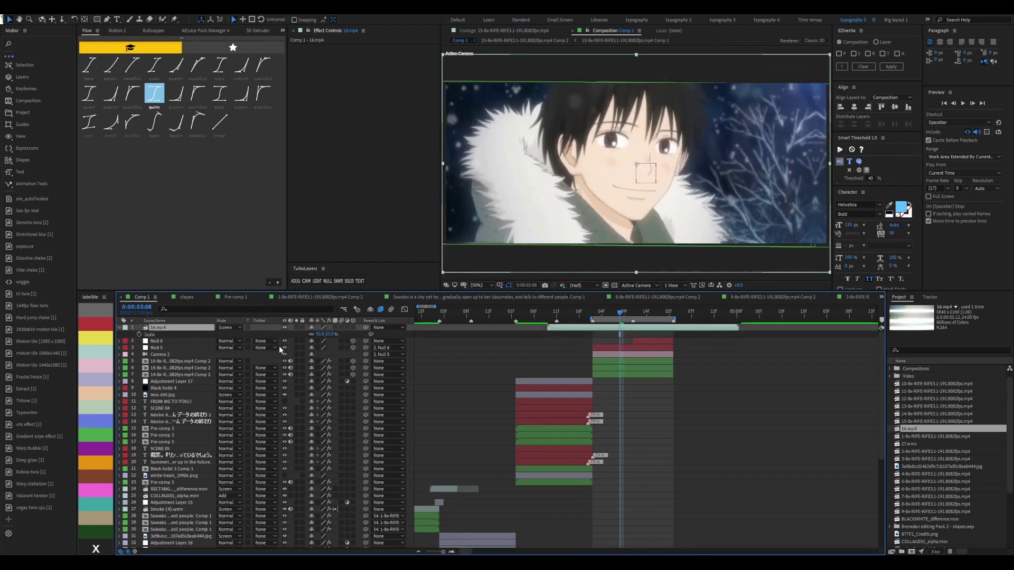
{"action": "key", "text": "Page_Down"}
{"action": "key", "text": "Page_Down"}
{"action": "key", "text": "Page_Down"}
{"action": "left_click_drag", "start_coordinate": [681, 328], "coordinate": [699, 328]}
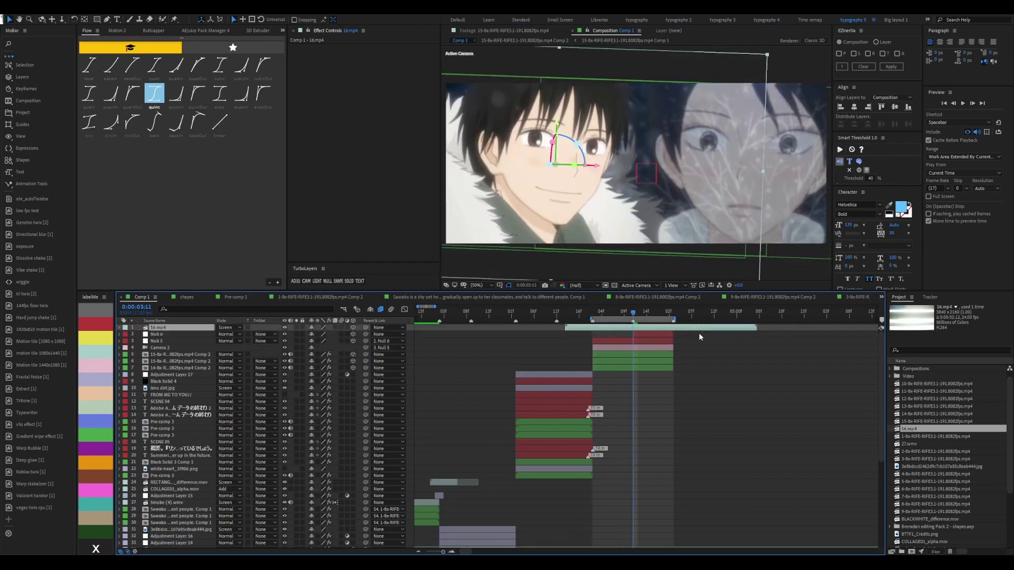
{"action": "key", "text": "Delete"}
{"action": "left_click", "coordinate": [613, 320]}
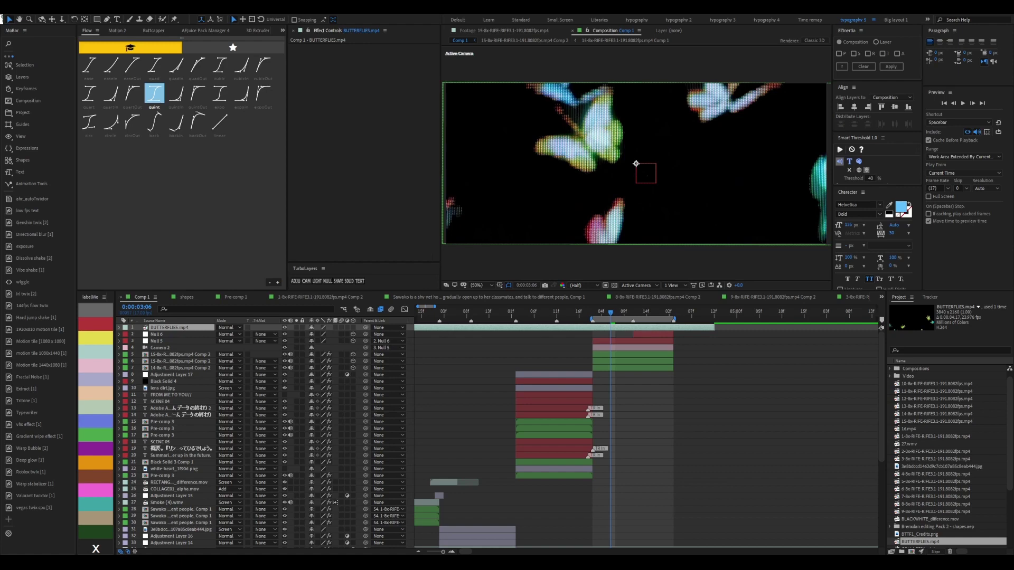
Enlarge the BUTTERFLIES.mp4 layer's Scale and scrub to check it around 0:00:04:01
{"action": "key", "text": "s"}
{"action": "key", "text": "shift+r"}
{"action": "scroll", "coordinate": [636, 164], "scroll_direction": "down", "scroll_amount": 2}
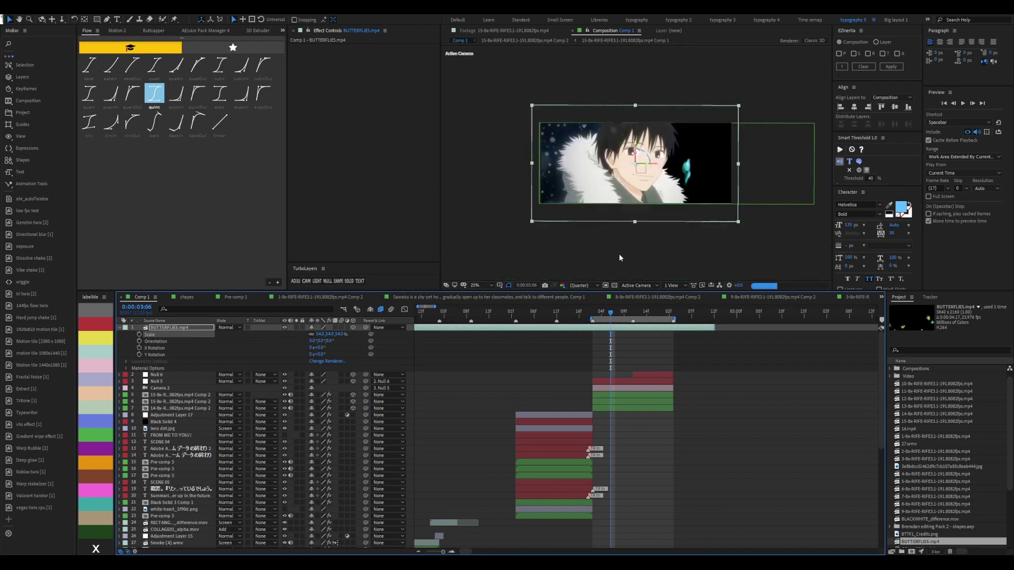
{"action": "key", "text": "s"}
{"action": "key", "text": "period"}
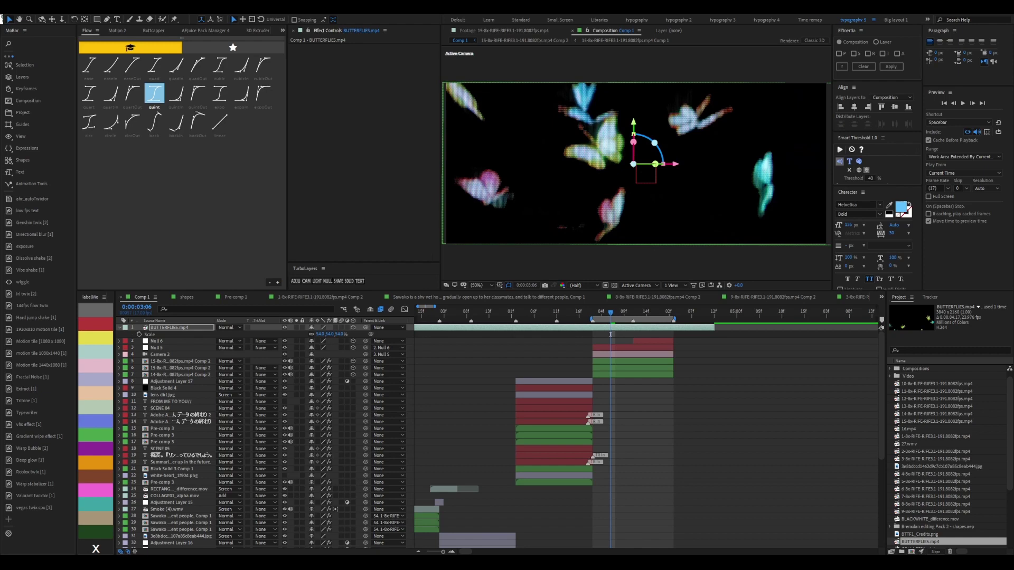
{"action": "left_click_drag", "start_coordinate": [610, 335], "coordinate": [669, 335]}
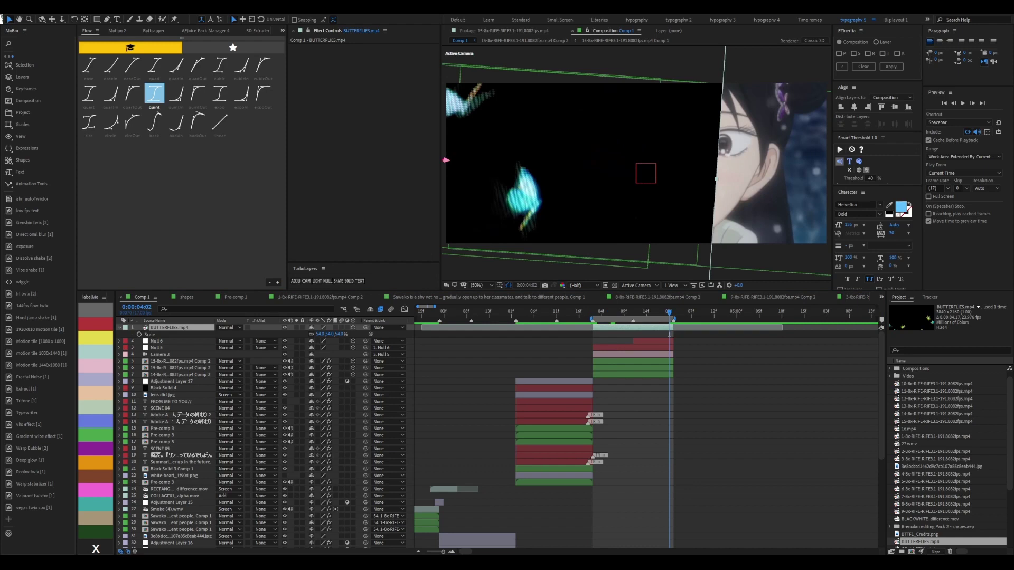
{"action": "left_click_drag", "start_coordinate": [669, 335], "coordinate": [665, 334]}
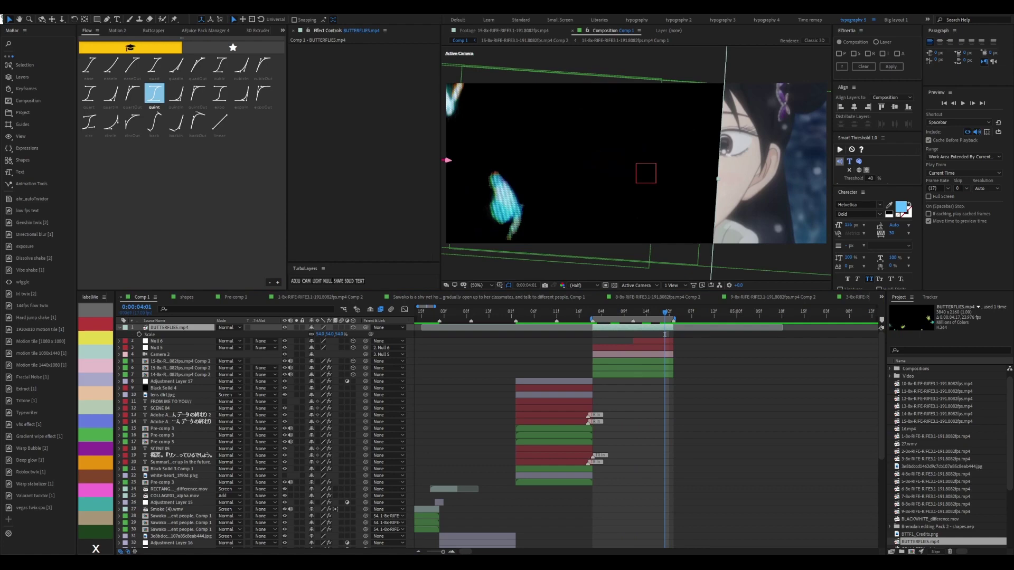
Set the BUTTERFLIES.mp4 layer's blend mode to Screen and return to the composition start
{"action": "left_click", "coordinate": [236, 328]}
{"action": "left_click", "coordinate": [235, 449]}
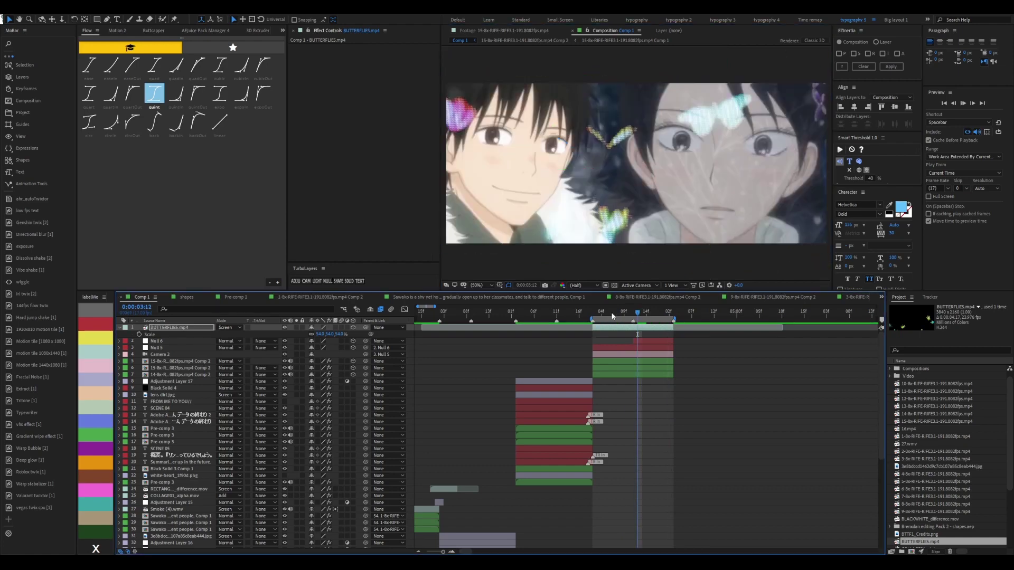
{"action": "left_click_drag", "start_coordinate": [610, 312], "coordinate": [627, 310]}
{"action": "left_click", "coordinate": [627, 328]}
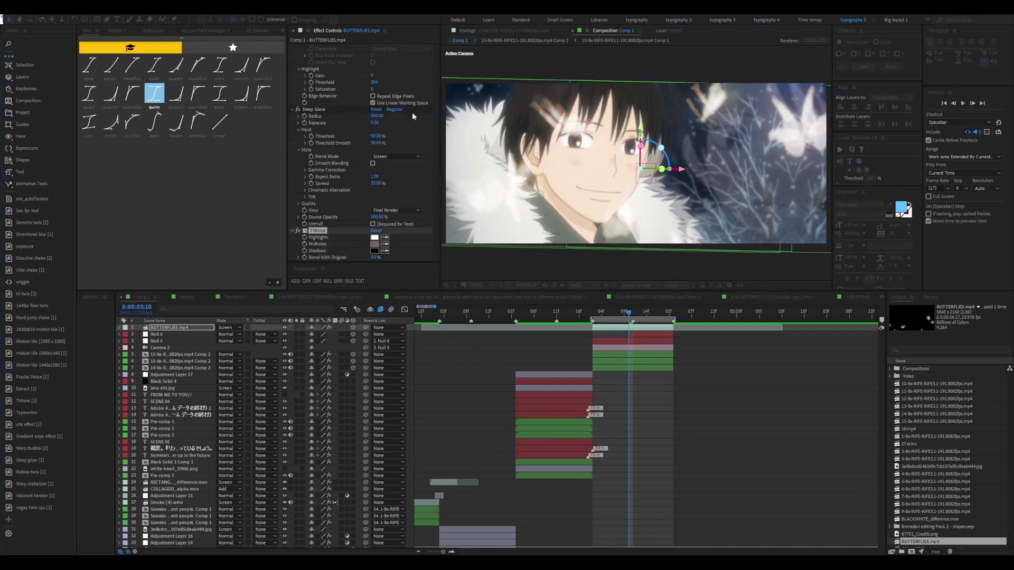
{"action": "key", "text": "Home"}
{"action": "left_click", "coordinate": [528, 382]}
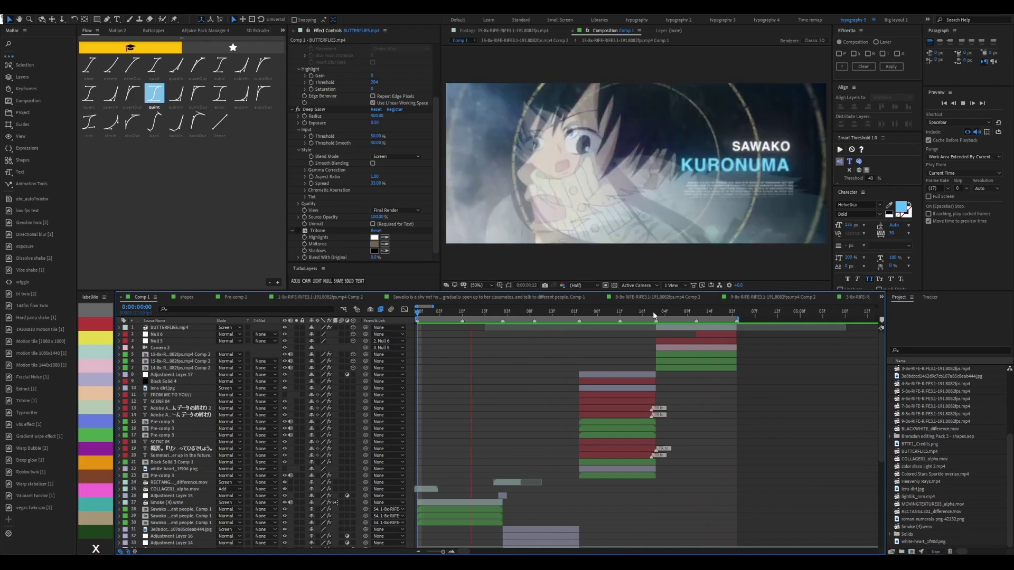
Preview the butterfly overlay from the start and review frames around 0:00:02:01
{"action": "left_click", "coordinate": [653, 313]}
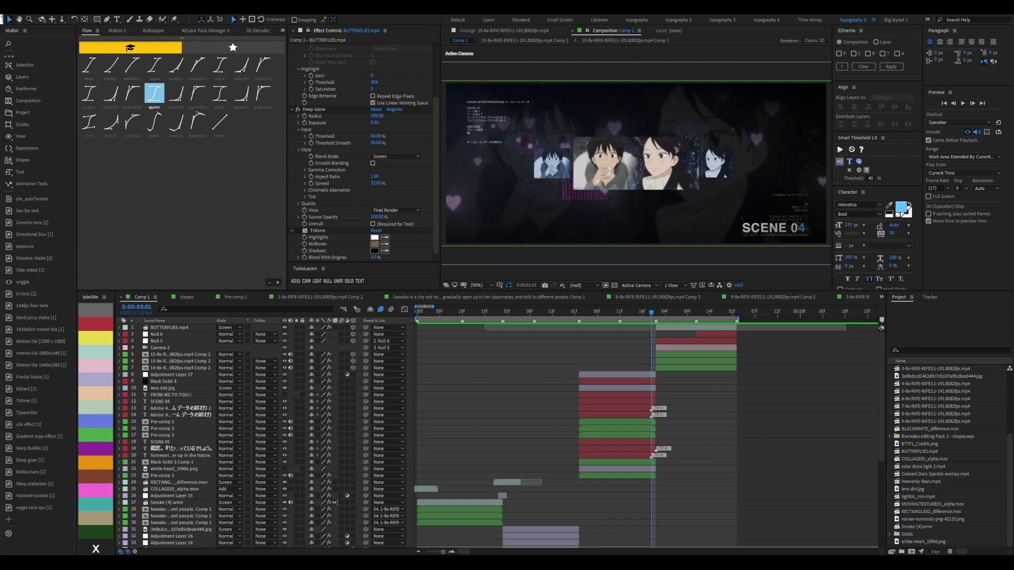
{"action": "key", "text": "Home"}
{"action": "key", "text": "space"}
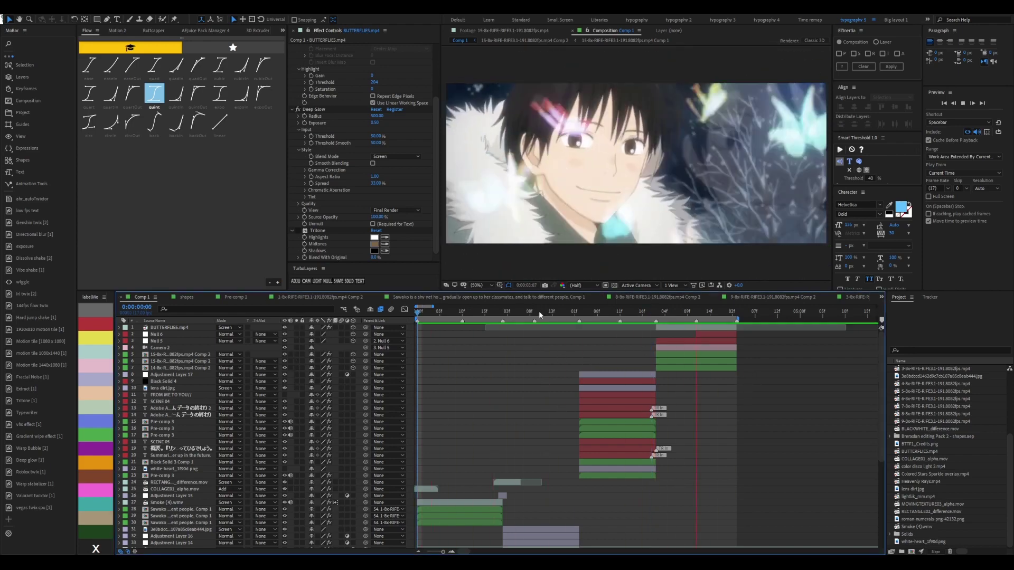
{"action": "left_click", "coordinate": [290, 376]}
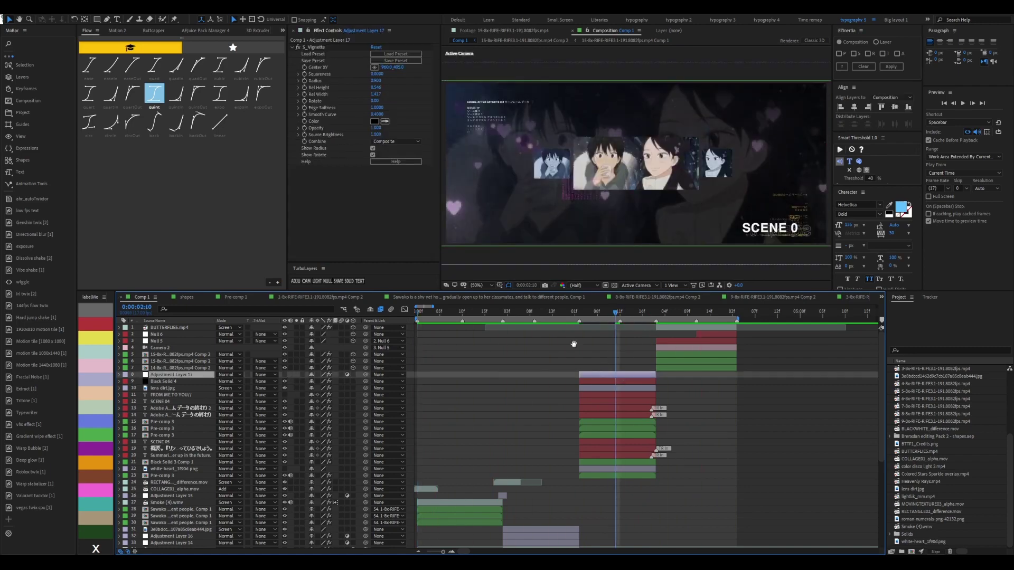
{"action": "left_click", "coordinate": [574, 313]}
{"action": "left_click_drag", "start_coordinate": [597, 317], "coordinate": [576, 316]}
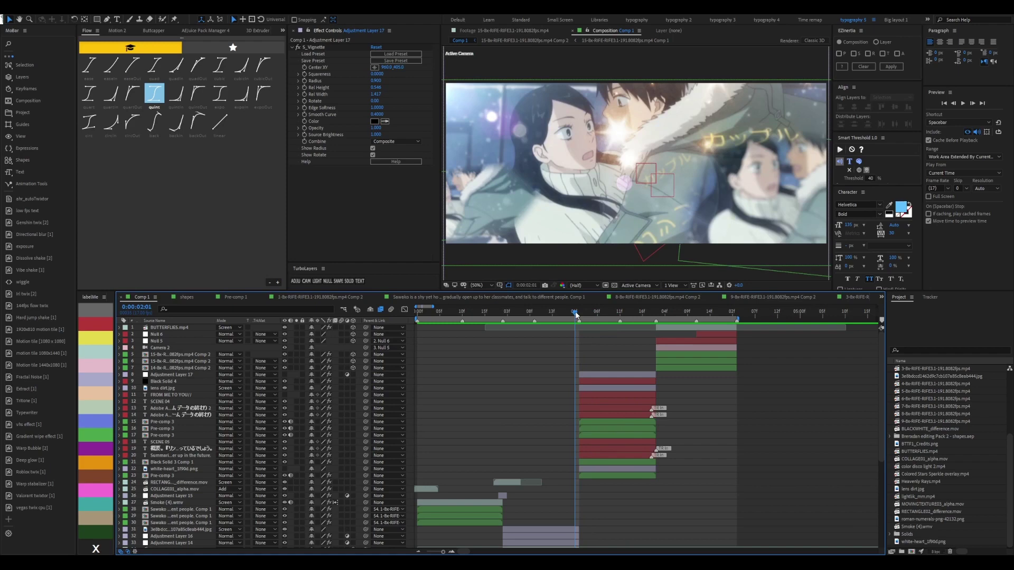
Add a new White Solid 2 above the BUTTERFLIES.mp4 layer
{"action": "left_click_drag", "start_coordinate": [577, 315], "coordinate": [713, 315]}
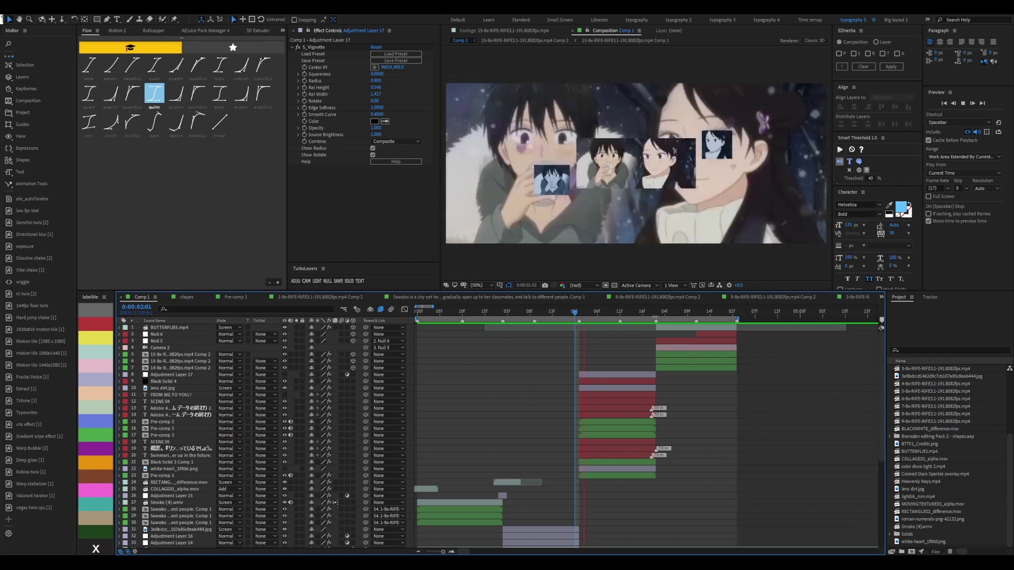
{"action": "key", "text": "space"}
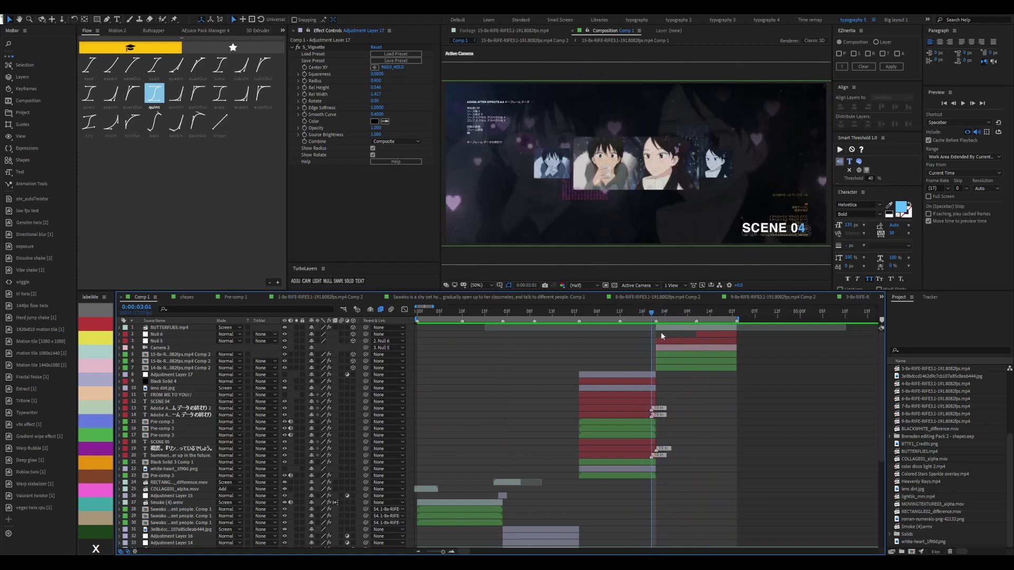
{"action": "left_click", "coordinate": [661, 329]}
{"action": "key", "text": "Return"}
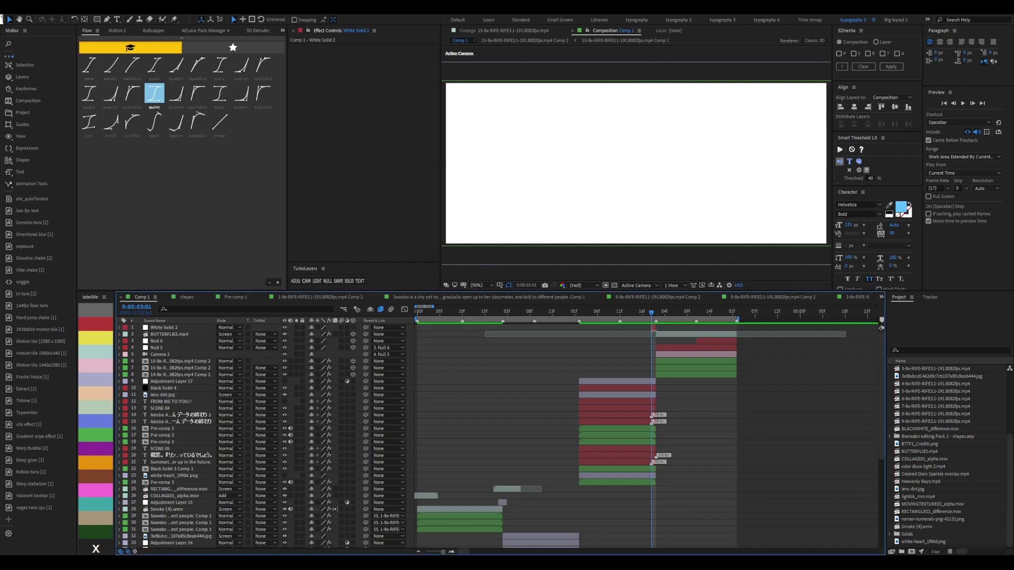
Add lightlik_mm.mp4 in Screen mode at 37% opacity with Tritone, and preview it
{"action": "key", "text": "j"}
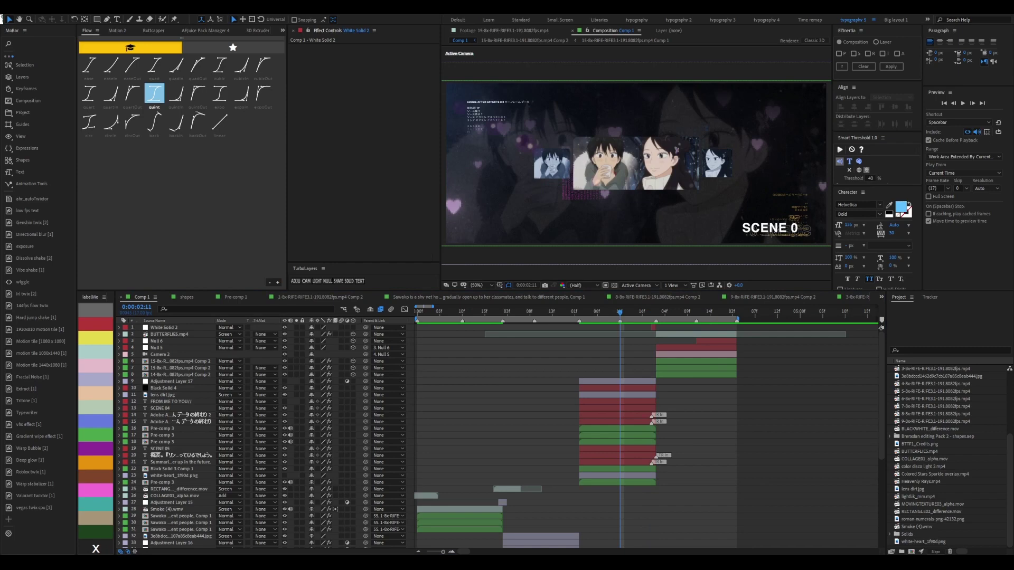
{"action": "left_click_drag", "start_coordinate": [643, 322], "coordinate": [651, 327]}
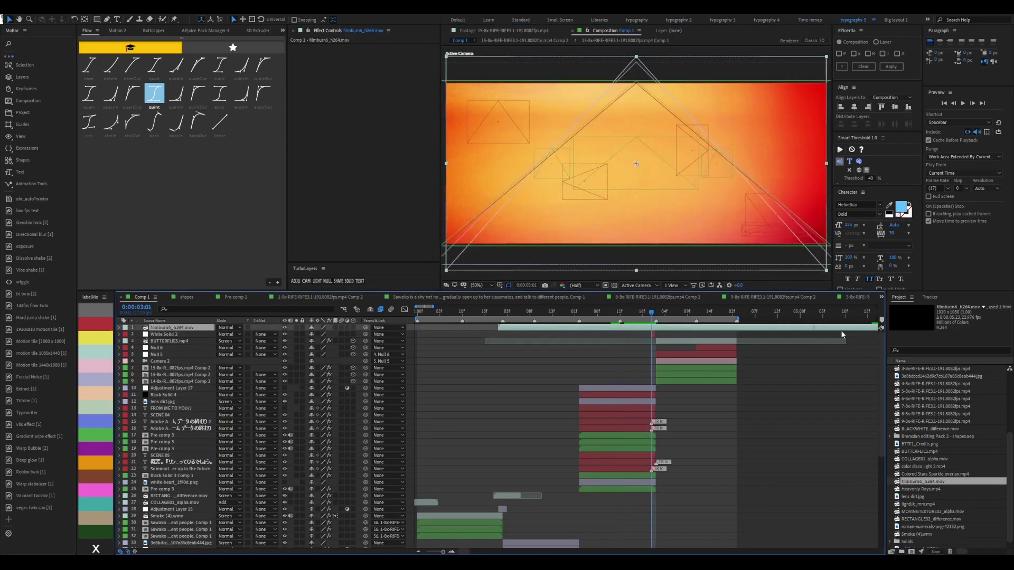
{"action": "key", "text": "ctrl+z"}
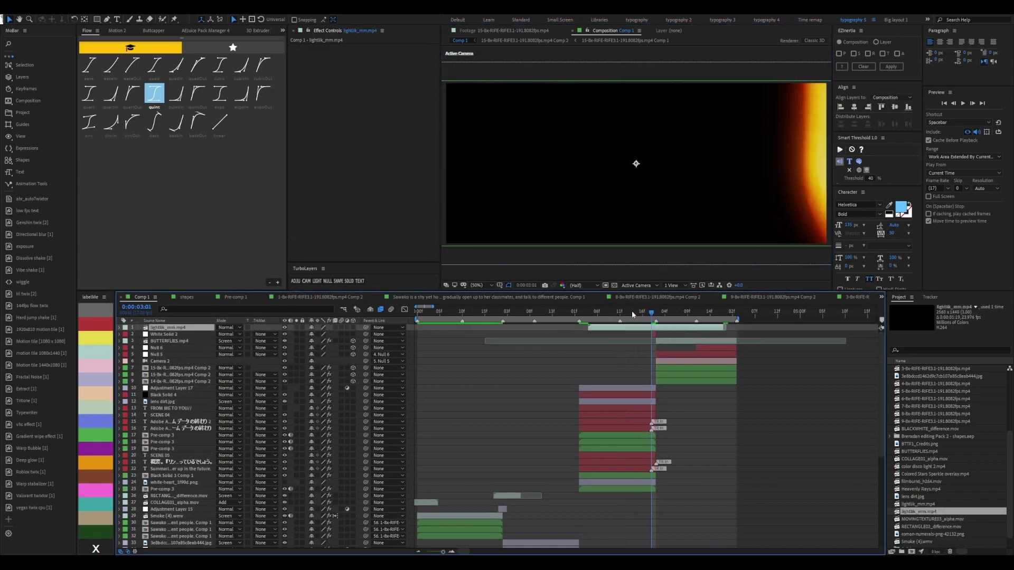
{"action": "left_click_drag", "start_coordinate": [664, 331], "coordinate": [739, 331]}
{"action": "key", "text": "space"}
{"action": "key", "text": "p"}
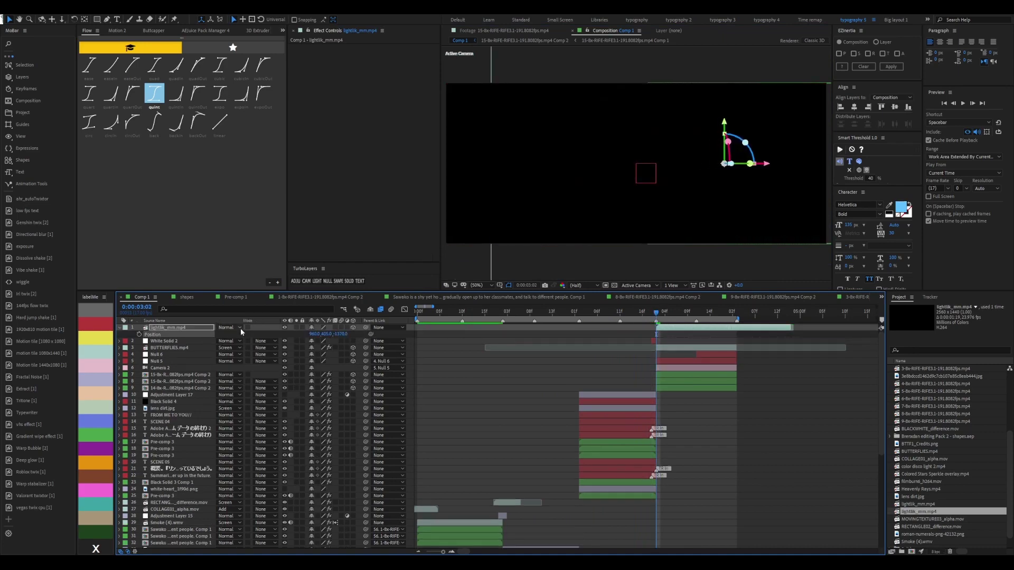
{"action": "key", "text": "t"}
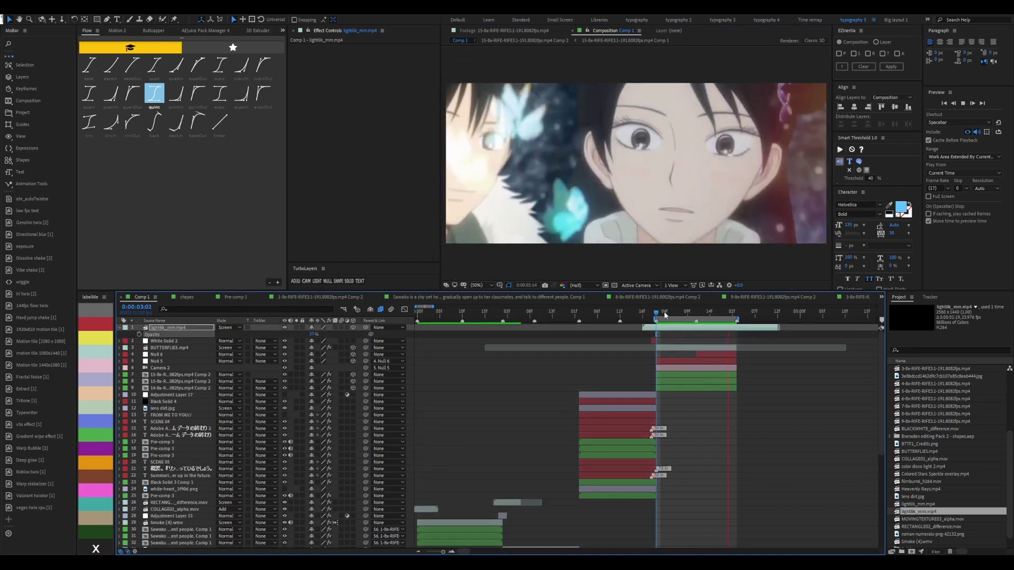
{"action": "key", "text": "ctrl+alt+shift+e"}
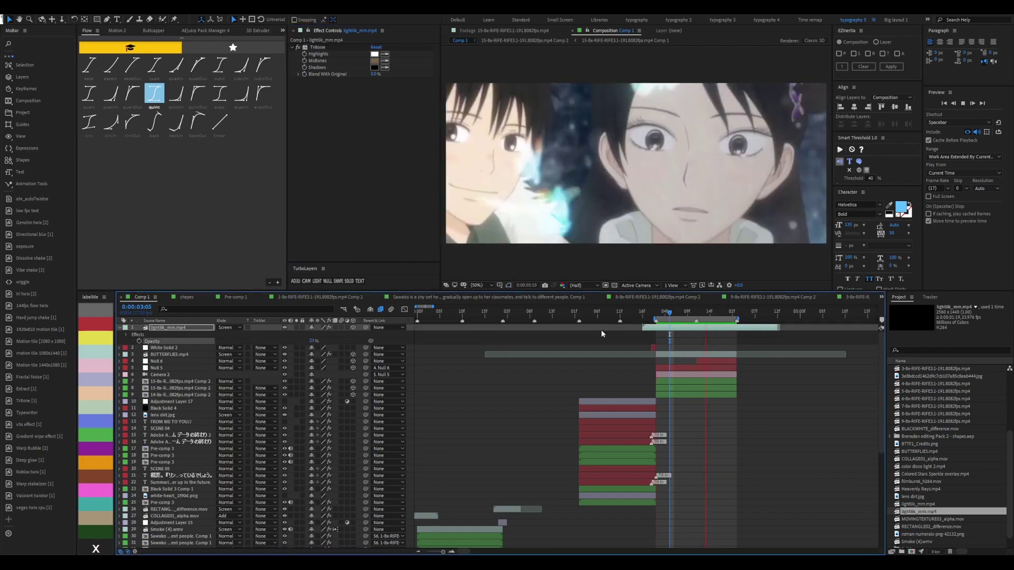
{"action": "key", "text": "space"}
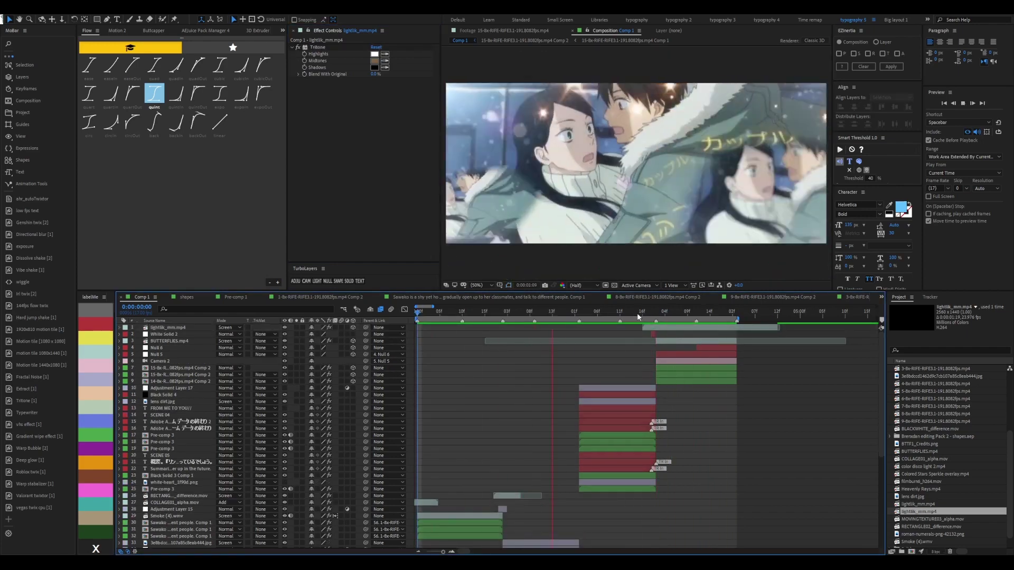
{"action": "left_click", "coordinate": [651, 312]}
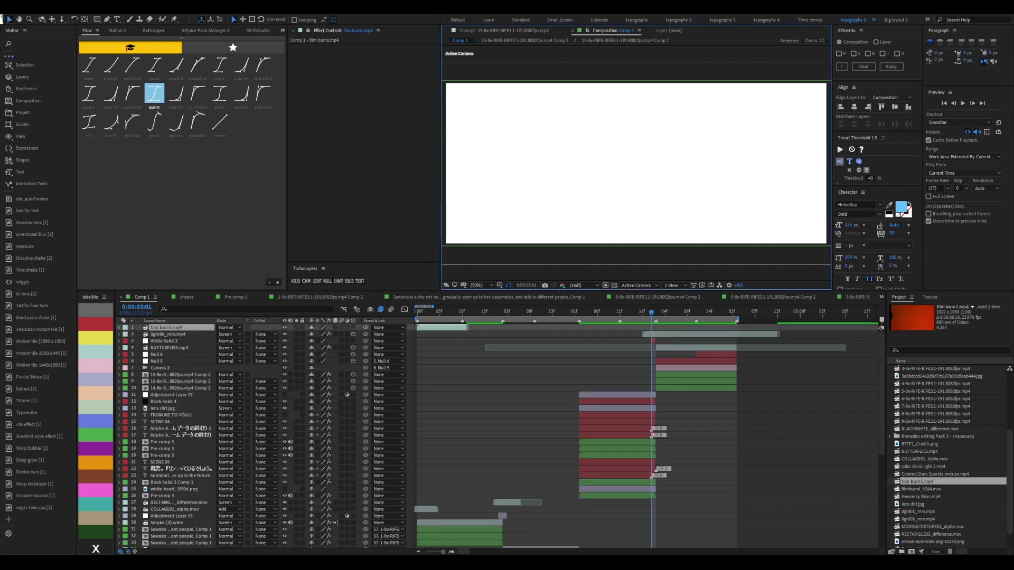
Place film burn1.mp4 later in time in Screen mode and preview its flashes
{"action": "mouse_move", "coordinate": [456, 328]}
{"action": "left_mouse_down"}
{"action": "mouse_move", "coordinate": [614, 328]}
{"action": "mouse_move", "coordinate": [607, 312]}
{"action": "mouse_move", "coordinate": [663, 327]}
{"action": "left_mouse_up"}
{"action": "key", "text": "shift+equal"}
{"action": "key", "text": "shift+equal"}
{"action": "key", "text": "shift+equal"}
{"action": "key", "text": "space"}
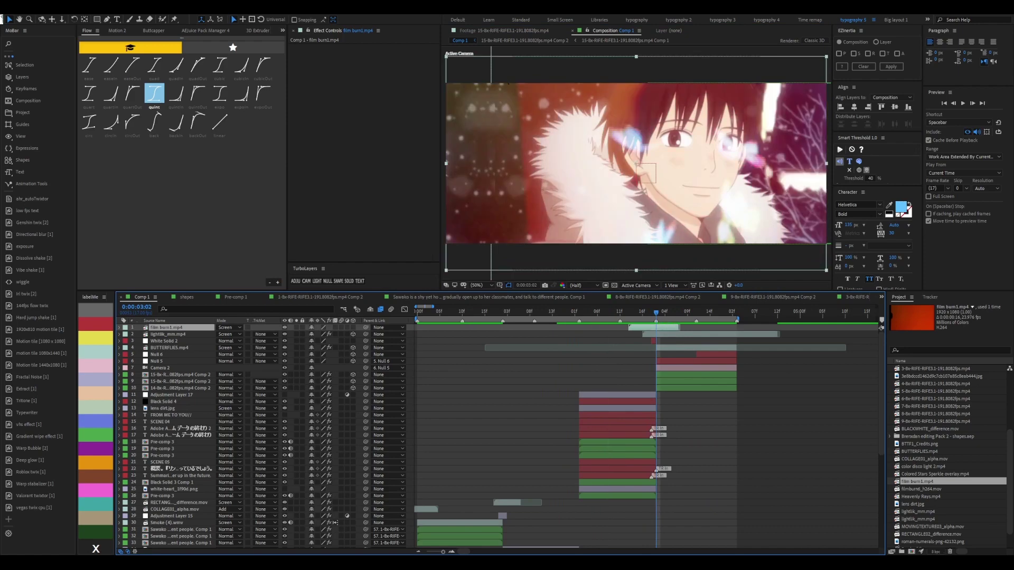
{"action": "key", "text": "t"}
{"action": "key", "text": "space"}
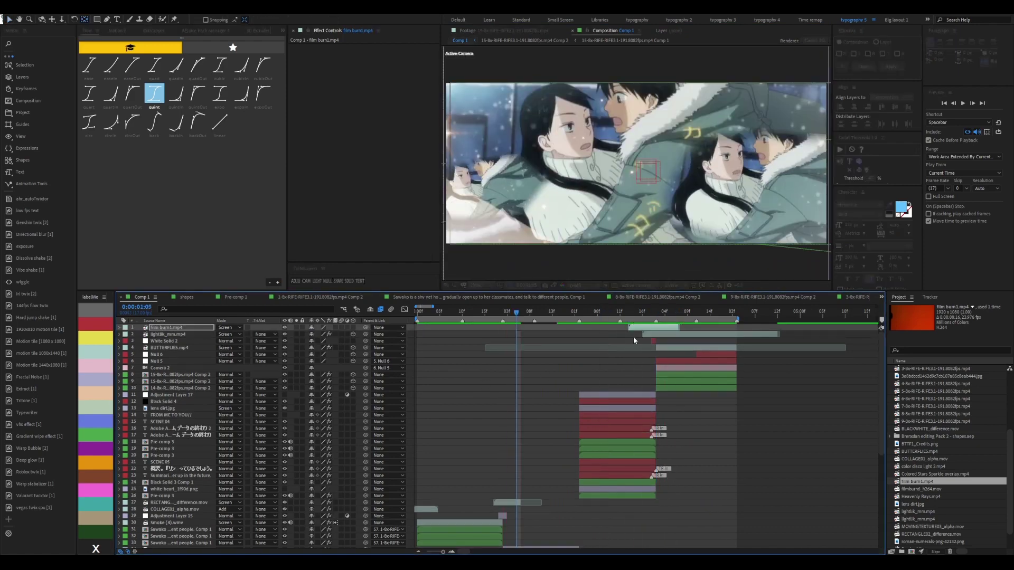
{"action": "left_click", "coordinate": [633, 337]}
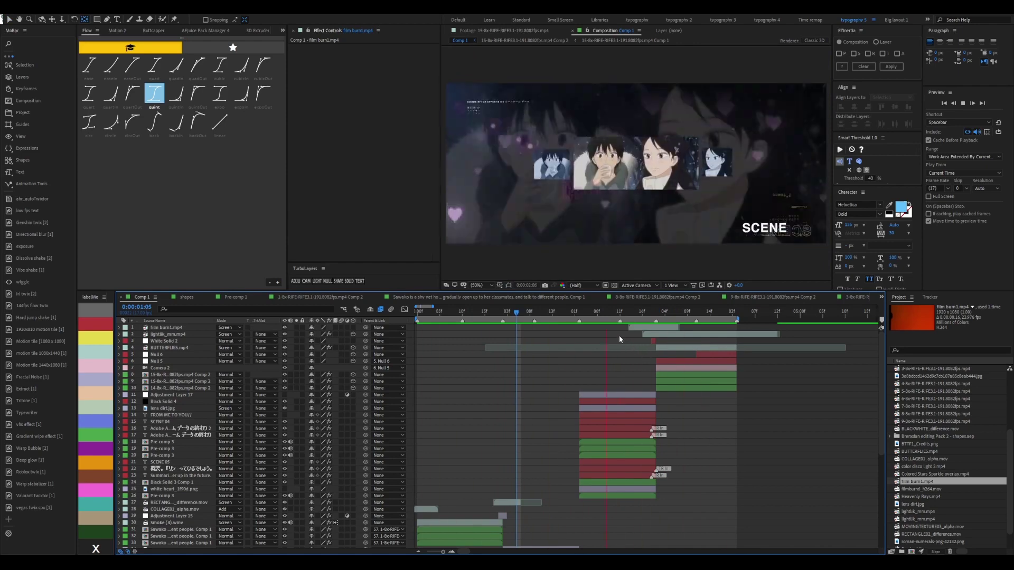
{"action": "scroll", "coordinate": [946, 454], "scroll_direction": "down", "scroll_amount": 1}
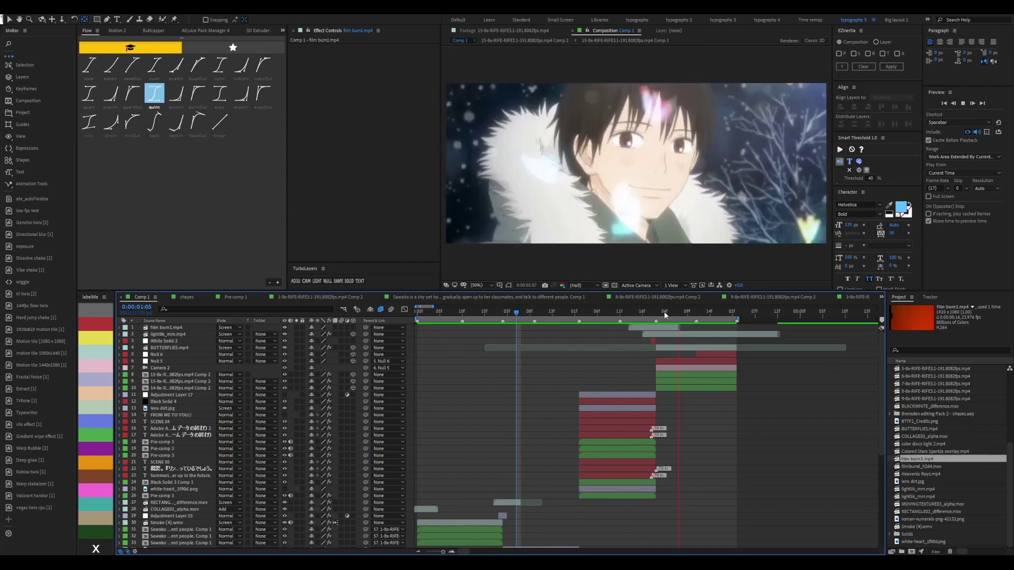
{"action": "left_click", "coordinate": [568, 313]}
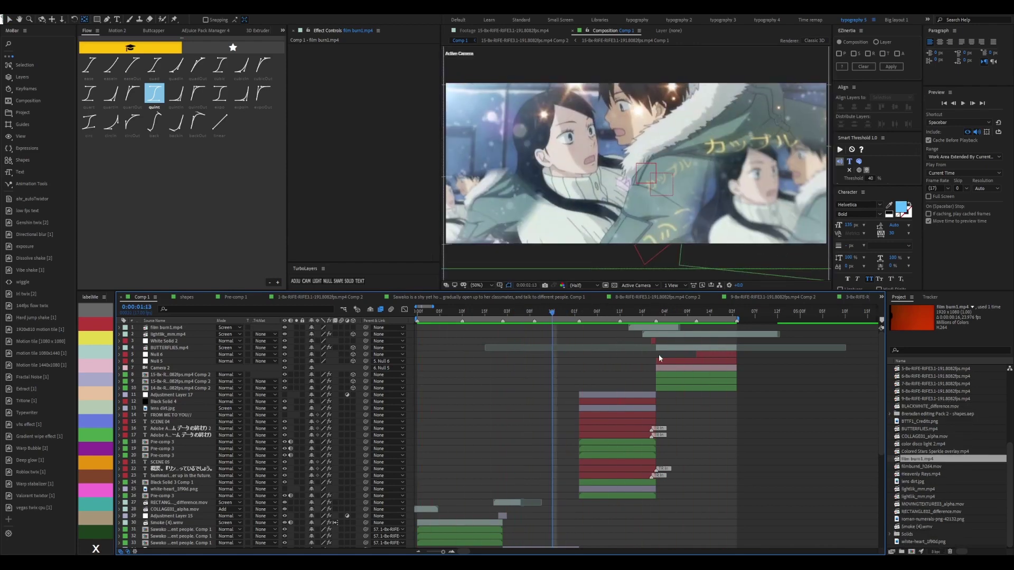
{"action": "scroll", "coordinate": [659, 354], "scroll_direction": "down", "scroll_amount": 5}
Duplicate the three Pre-comp 3 layers and trim the copies' out points shorter
{"action": "left_click", "coordinate": [598, 344]}
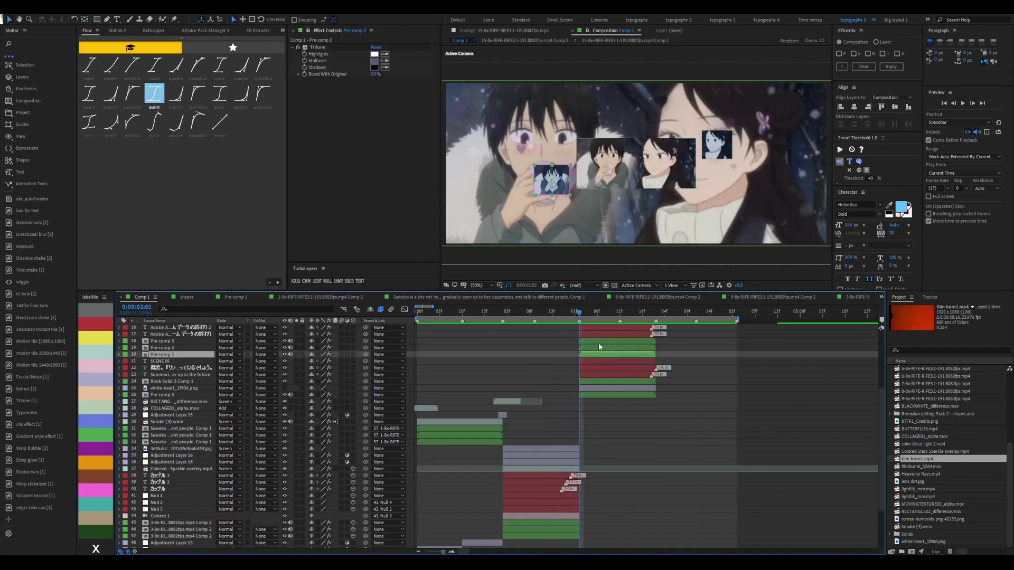
{"action": "key", "text": "ctrl+d"}
{"action": "left_click_drag", "start_coordinate": [598, 343], "coordinate": [586, 343]}
{"action": "left_click", "coordinate": [566, 311]}
{"action": "key", "text": "space"}
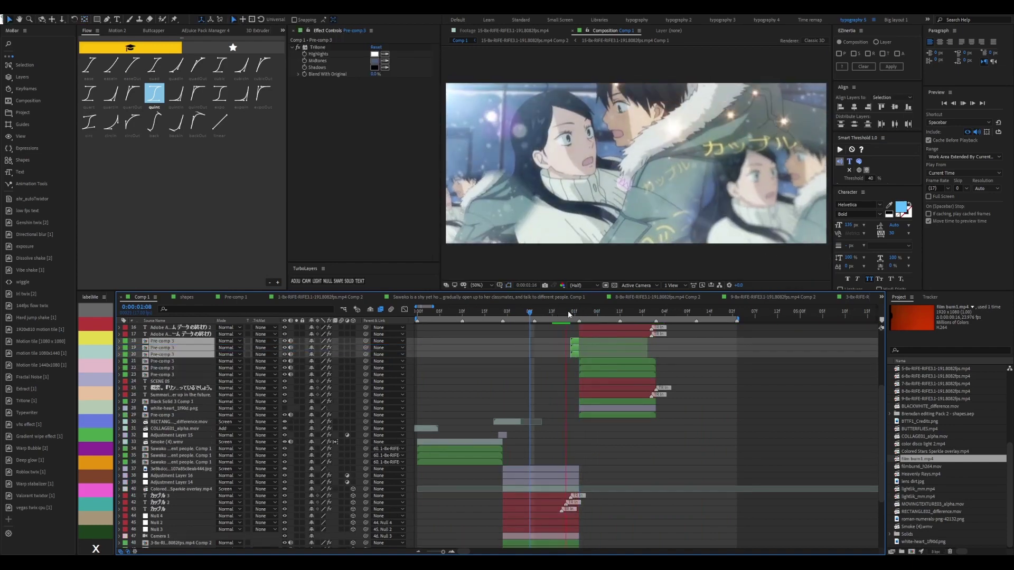
{"action": "mouse_move", "coordinate": [560, 358]}
{"action": "left_mouse_down"}
{"action": "mouse_move", "coordinate": [613, 376]}
{"action": "mouse_move", "coordinate": [646, 362]}
{"action": "left_mouse_up"}
{"action": "left_click", "coordinate": [573, 311]}
{"action": "key", "text": "space"}
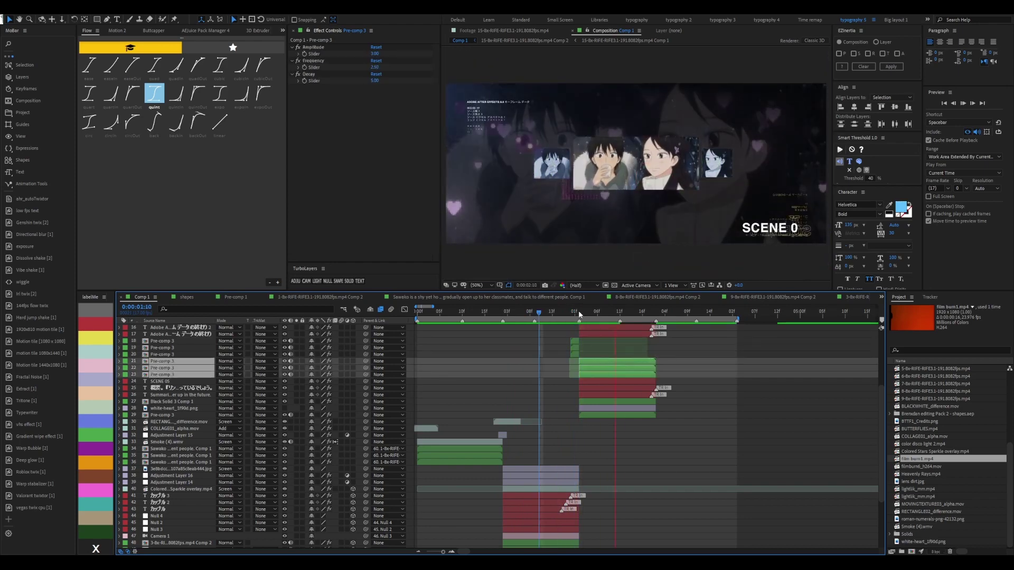
Paste Camera Lens Blur (radius 17.8, hexagon iris) onto the Pre-comp 3 polaroid layers and preview
{"action": "left_click", "coordinate": [175, 341]}
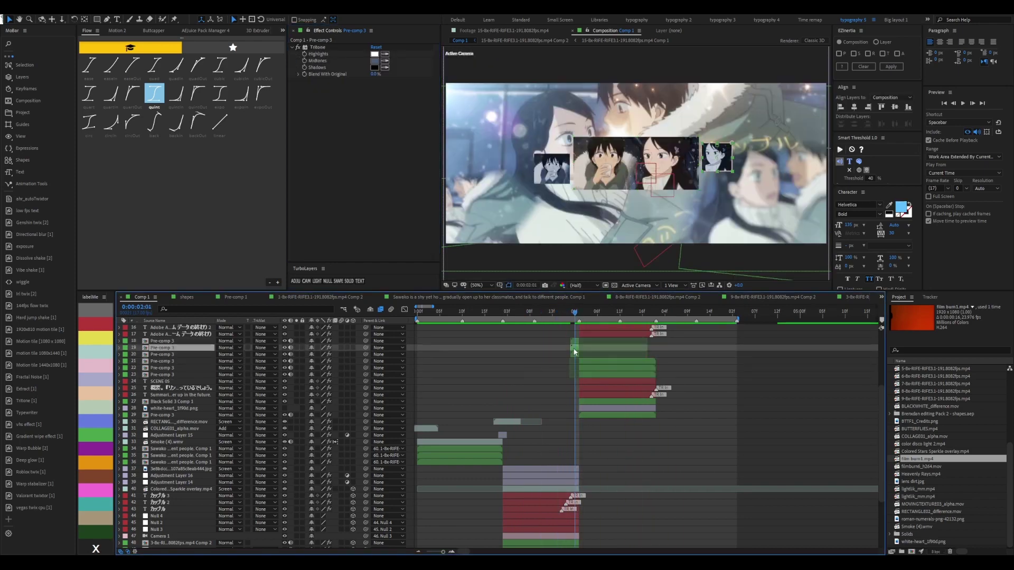
{"action": "key", "text": "ctrl+v"}
{"action": "key", "text": "ctrl+Down"}
{"action": "key", "text": "ctrl+v"}
{"action": "key", "text": "ctrl+Down"}
{"action": "key", "text": "ctrl+v"}
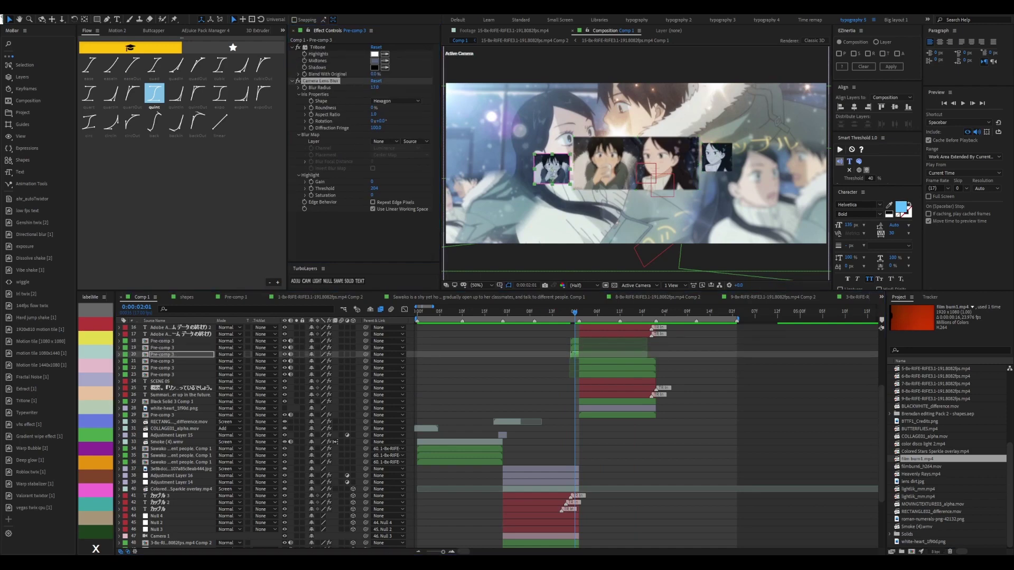
{"action": "key", "text": "space"}
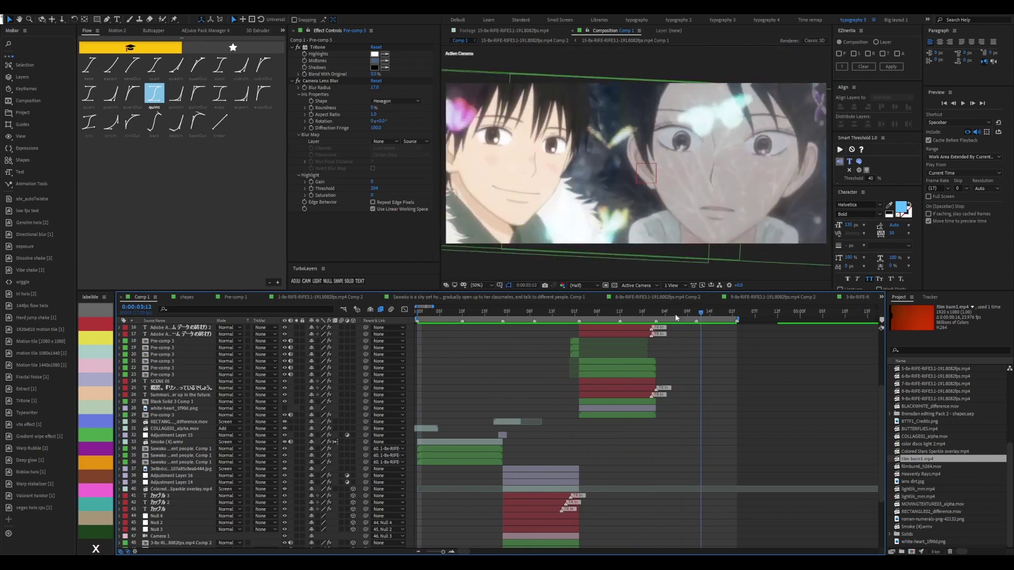
{"action": "scroll", "coordinate": [334, 370], "scroll_direction": "up", "scroll_amount": 4}
{"action": "left_click", "coordinate": [334, 335]}
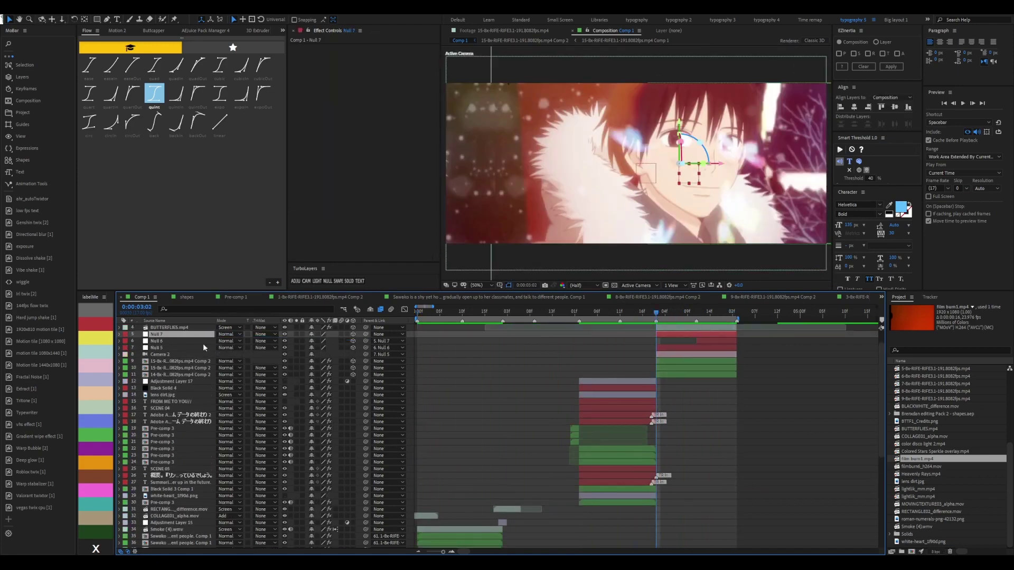
Preview the polaroid shot and select the last Pre-comp 3 layer
{"action": "left_click", "coordinate": [544, 353]}
{"action": "key", "text": "space"}
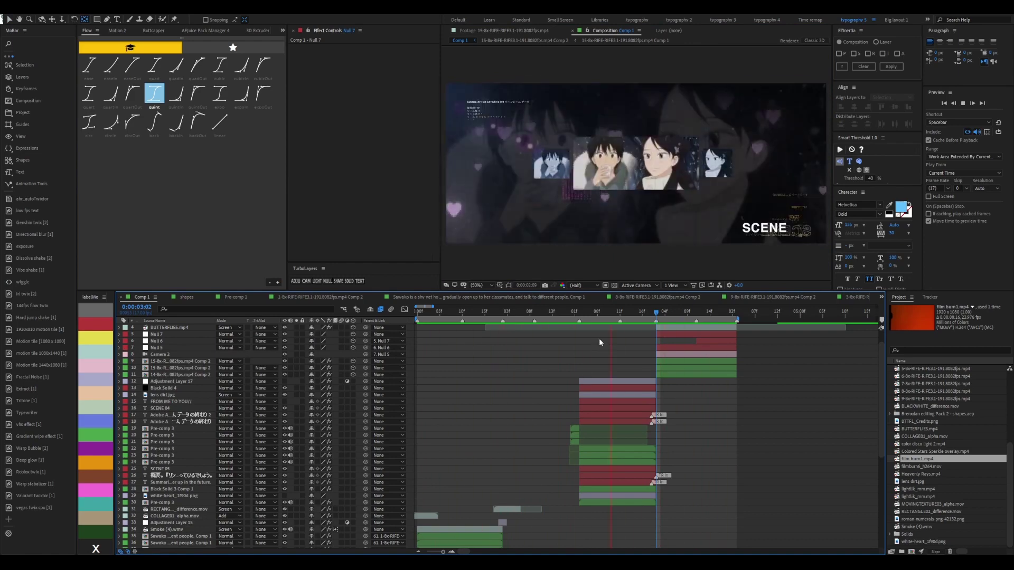
{"action": "scroll", "coordinate": [654, 327], "scroll_direction": "up", "scroll_amount": 1}
{"action": "left_click", "coordinate": [631, 314]}
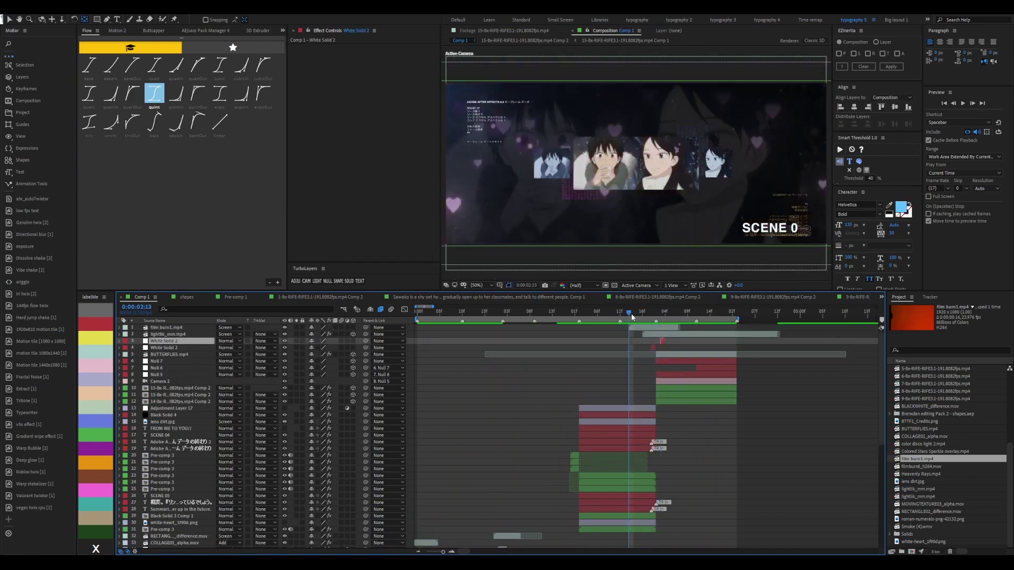
{"action": "left_click_drag", "start_coordinate": [633, 316], "coordinate": [579, 312]}
{"action": "left_click_drag", "start_coordinate": [623, 533], "coordinate": [635, 424]}
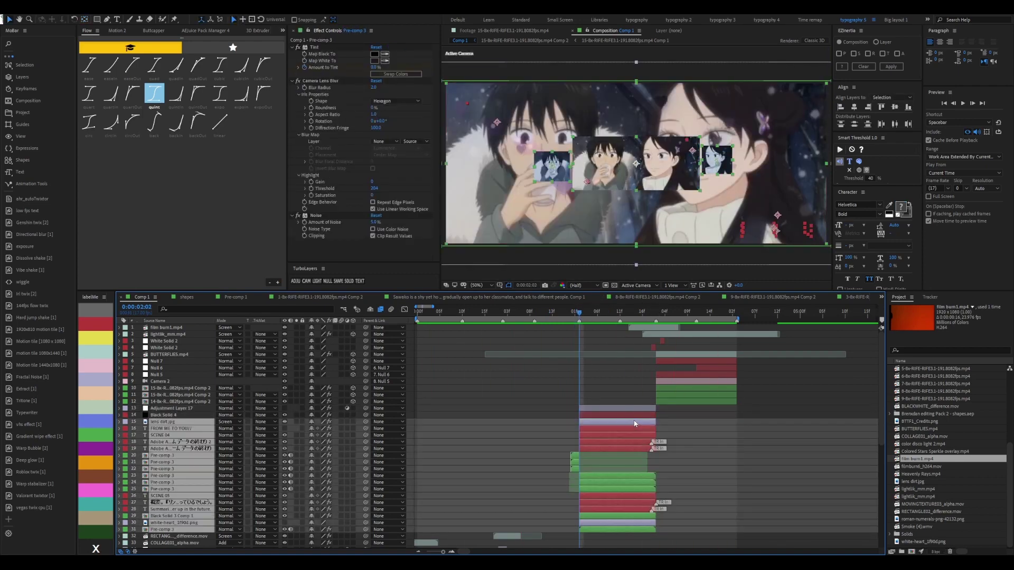
{"action": "left_click", "coordinate": [618, 529]}
Reveal that layer's Position and return to 0:00:02:02 with Adjustment Layer 17 selected
{"action": "scroll", "coordinate": [483, 439], "scroll_direction": "down", "scroll_amount": 4}
{"action": "key", "text": "p"}
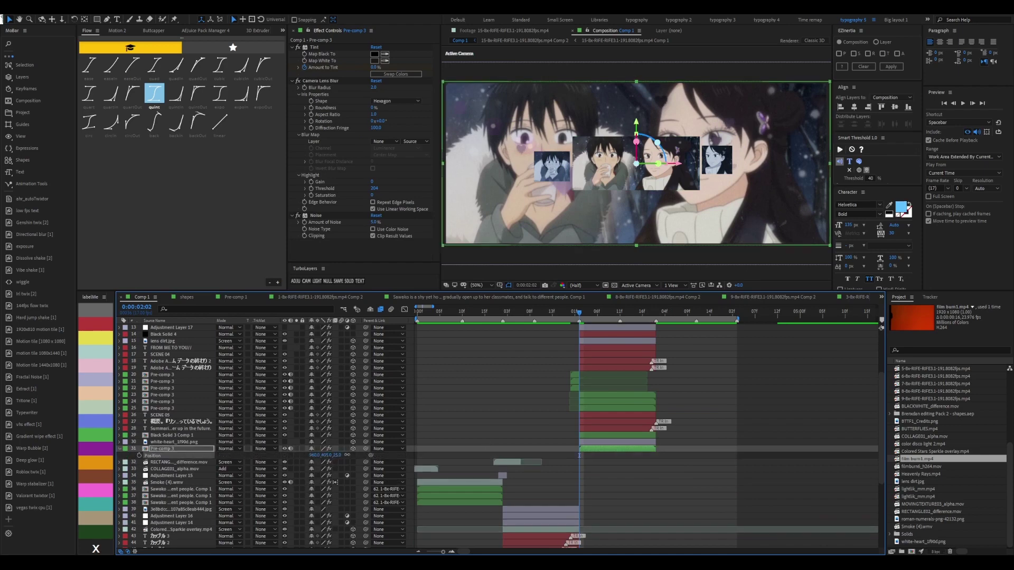
{"action": "left_click", "coordinate": [628, 313]}
{"action": "scroll", "coordinate": [652, 411], "scroll_direction": "up", "scroll_amount": 4}
{"action": "left_click", "coordinate": [652, 411]}
{"action": "scroll", "coordinate": [651, 411], "scroll_direction": "down", "scroll_amount": 1}
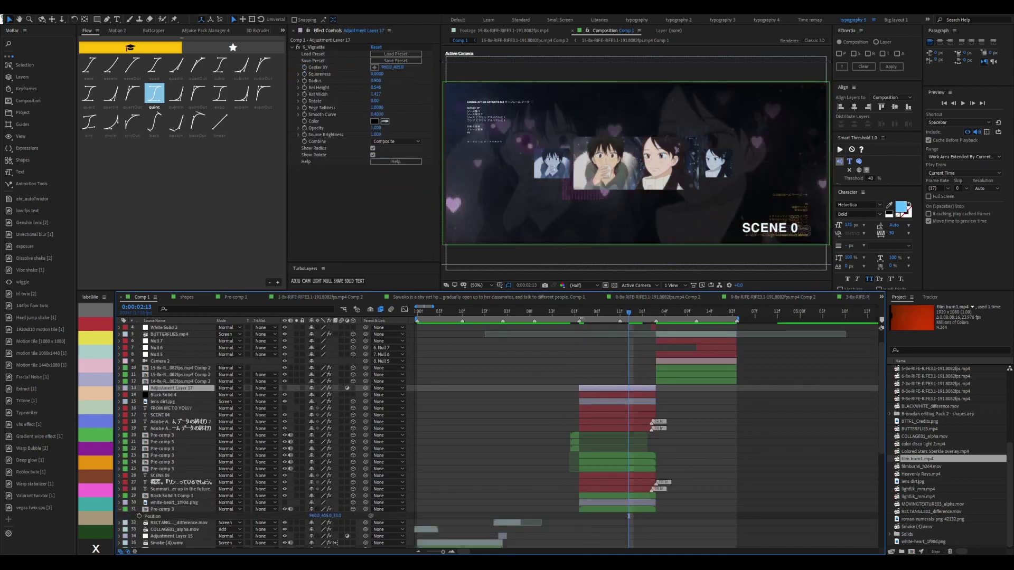
{"action": "key", "text": "i"}
Create Camera 3 and a control Null 8, parent the camera to the null, and review its keyframes
{"action": "left_click", "coordinate": [304, 281]}
{"action": "left_click", "coordinate": [331, 281]}
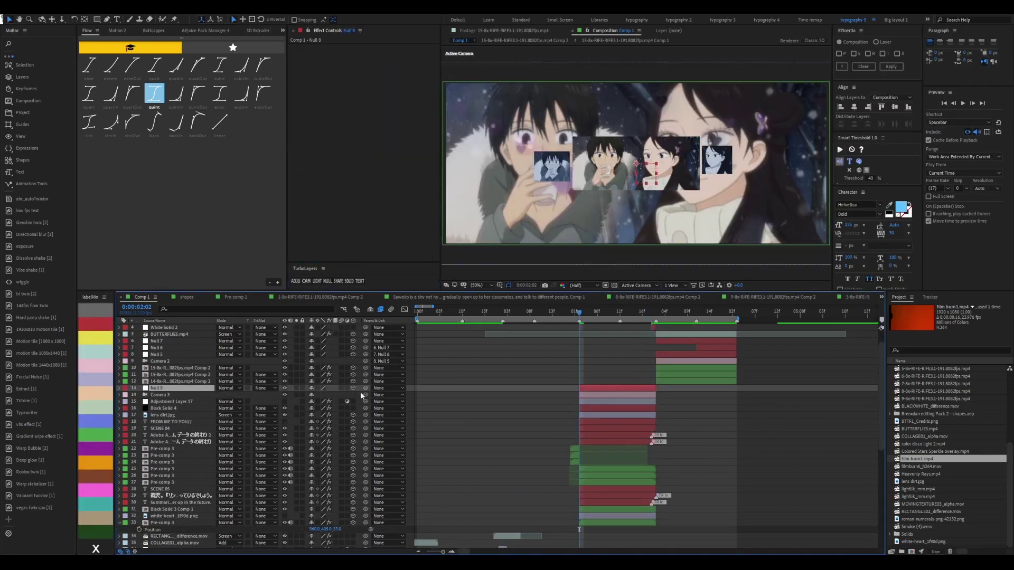
{"action": "left_click_drag", "start_coordinate": [366, 396], "coordinate": [325, 389]}
{"action": "key", "text": "p"}
{"action": "key", "text": "o"}
{"action": "key", "text": "j"}
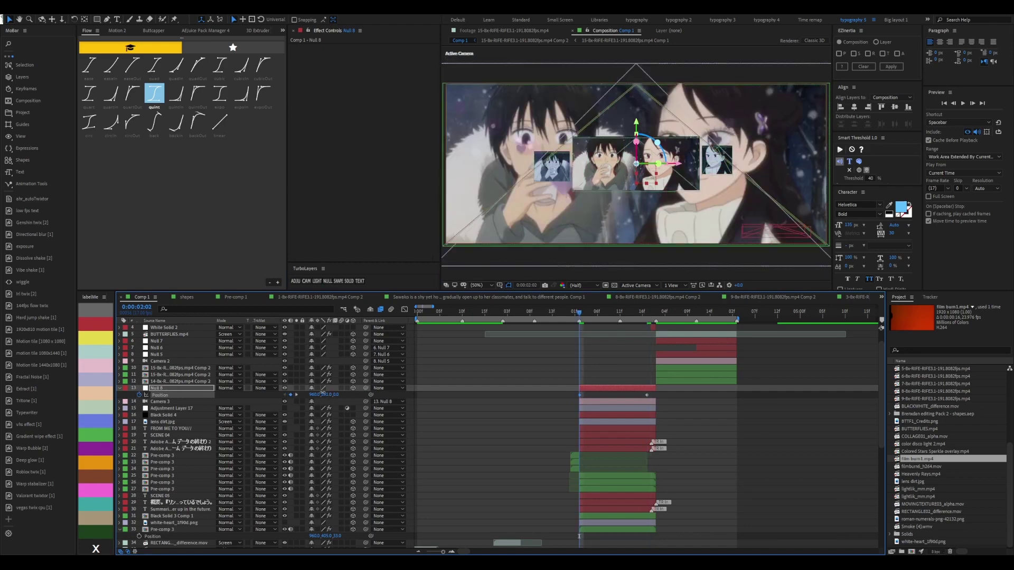
{"action": "key", "text": "Home"}
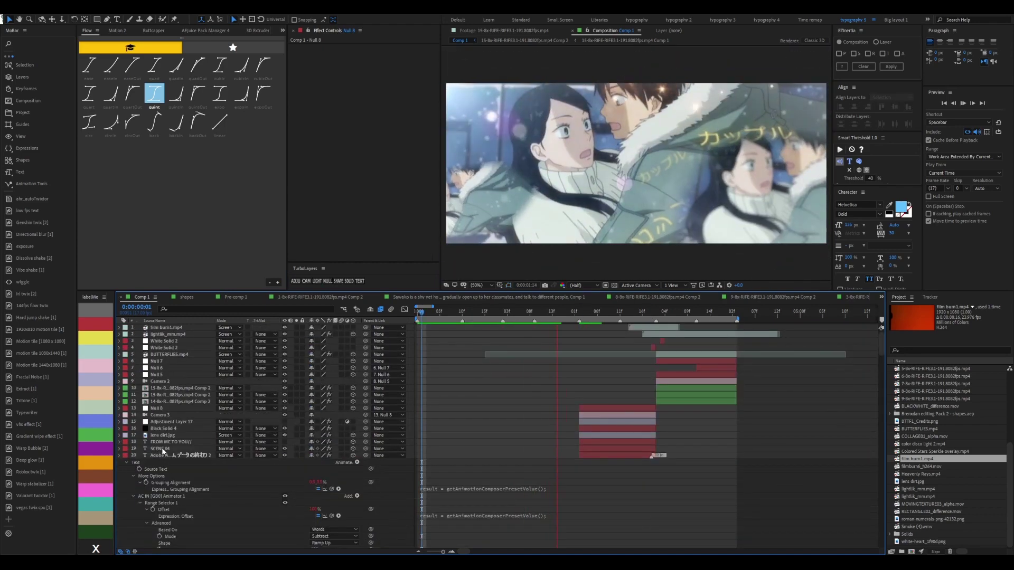
Select Null 8 and set its Y position to 418
{"action": "left_click", "coordinate": [119, 455]}
{"action": "scroll", "coordinate": [118, 467], "scroll_direction": "down", "scroll_amount": 3}
{"action": "left_click", "coordinate": [120, 462]}
{"action": "left_click", "coordinate": [119, 462]}
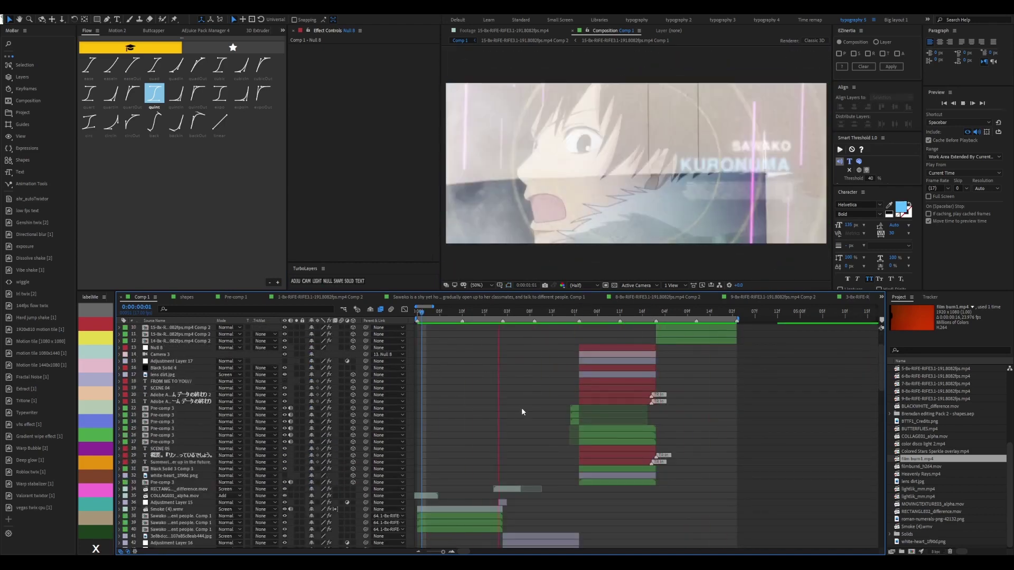
{"action": "left_click", "coordinate": [608, 348]}
{"action": "key", "text": "p"}
{"action": "key", "text": "space"}
{"action": "left_click_drag", "start_coordinate": [325, 354], "coordinate": [328, 356]}
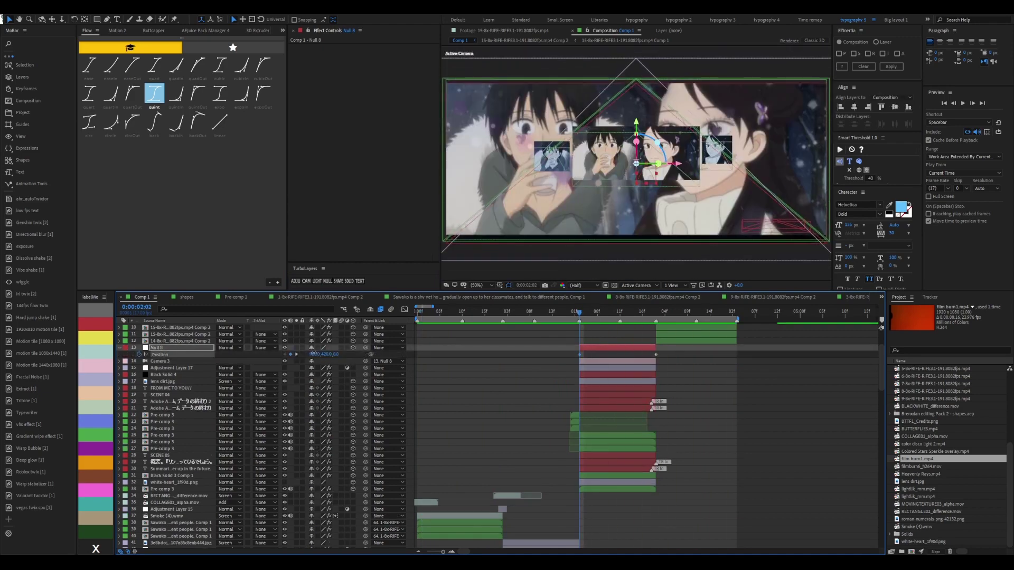
{"action": "left_click_drag", "start_coordinate": [328, 356], "coordinate": [317, 356]}
Inspect the Black Solid 3 Comp 1 and Pre-comp 3 effects and preview the reframed shot
{"action": "left_click", "coordinate": [614, 475]}
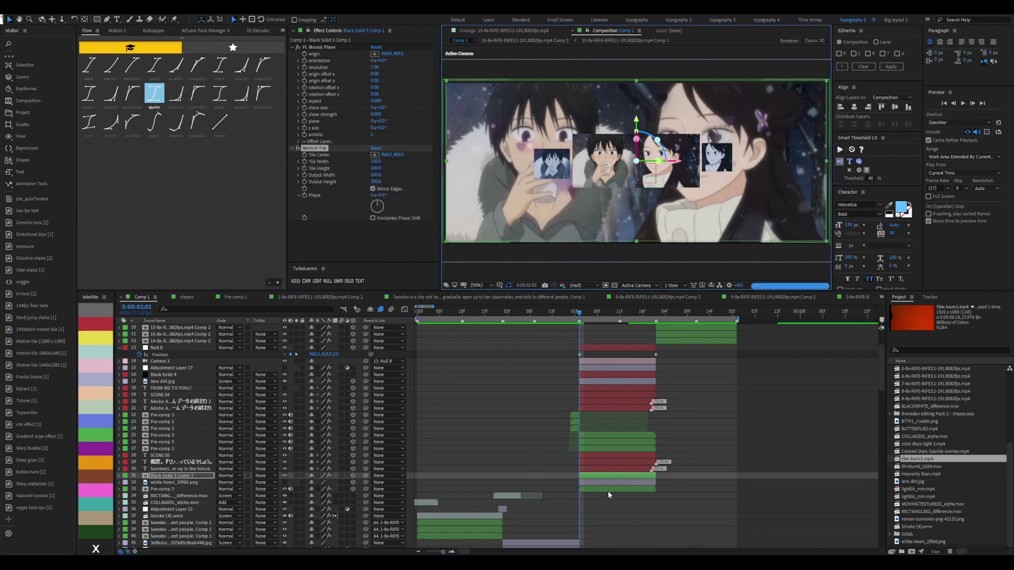
{"action": "left_click", "coordinate": [608, 489]}
{"action": "key", "text": "Page_Down"}
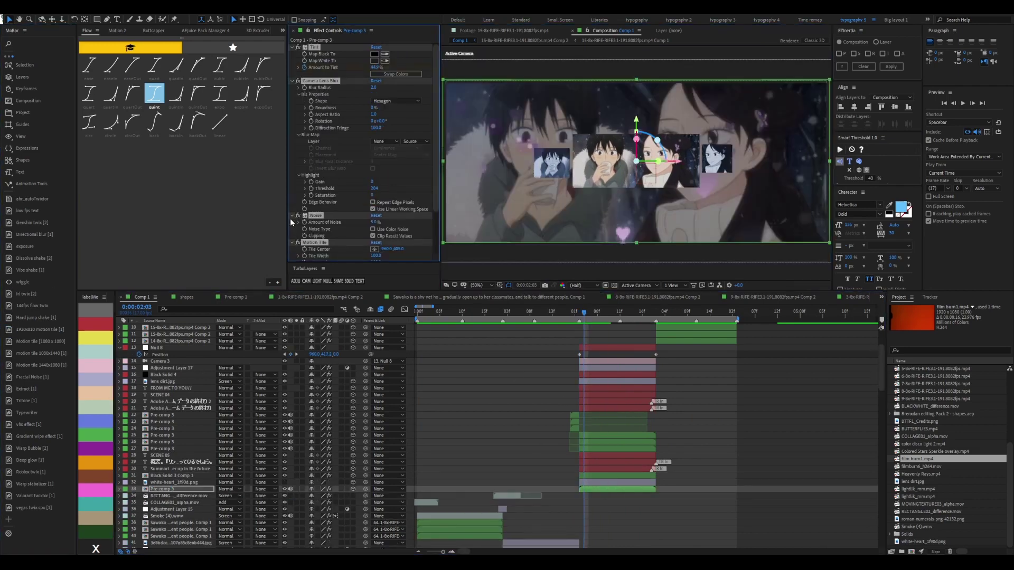
{"action": "key", "text": "ctrl+Up"}
{"action": "key", "text": "ctrl+Up"}
{"action": "key", "text": "space"}
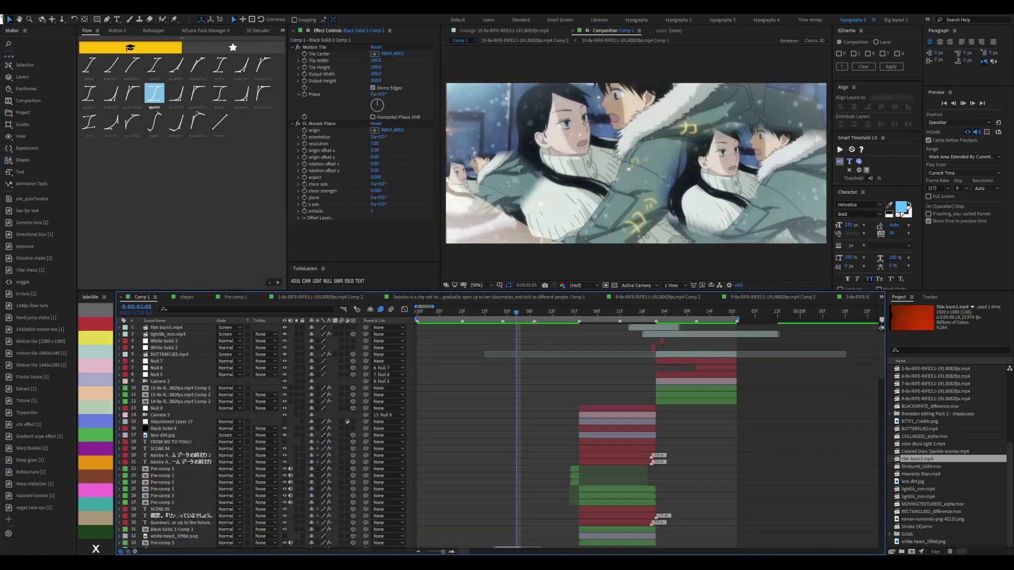
{"action": "scroll", "coordinate": [534, 323], "scroll_direction": "up", "scroll_amount": 3}
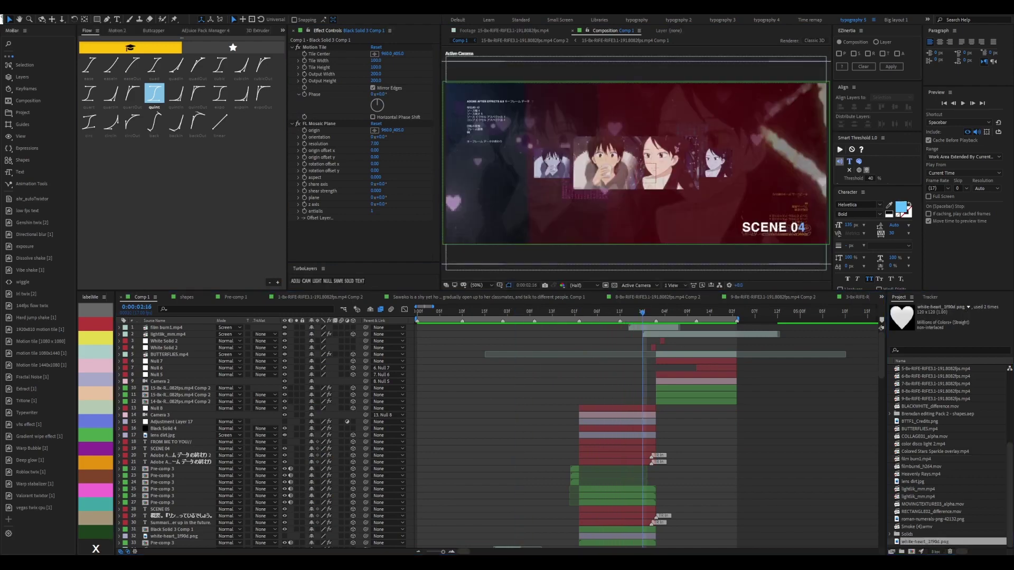
{"action": "key", "text": "space"}
{"action": "scroll", "coordinate": [557, 436], "scroll_direction": "down", "scroll_amount": 10}
{"action": "left_click", "coordinate": [538, 401]}
Open the clip precomps from Comp 1, return to Comp 1, and preview
{"action": "double_click", "coordinate": [539, 470]}
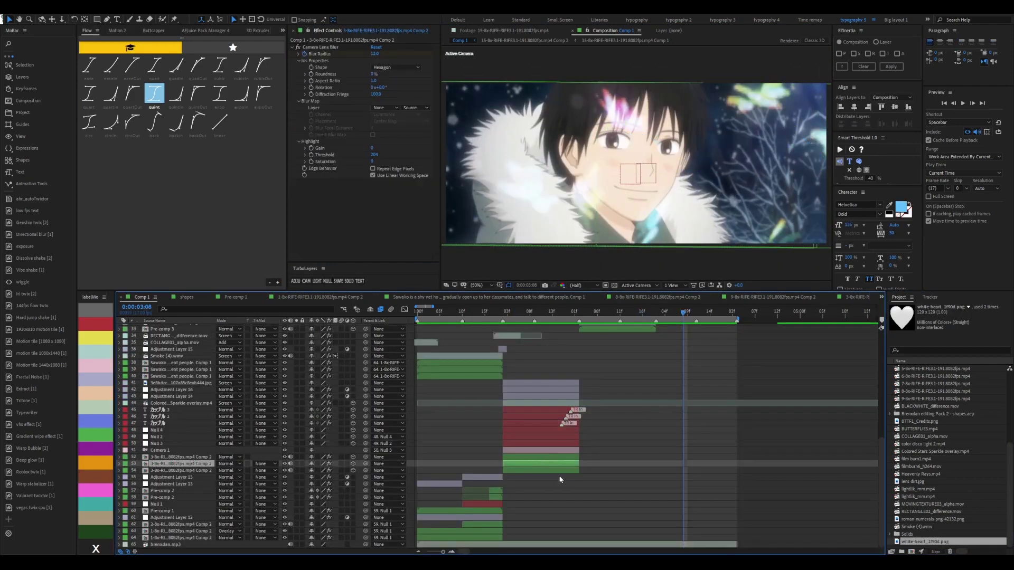
{"action": "left_click", "coordinate": [143, 297]}
{"action": "left_click", "coordinate": [212, 297]}
{"action": "left_click", "coordinate": [212, 297]}
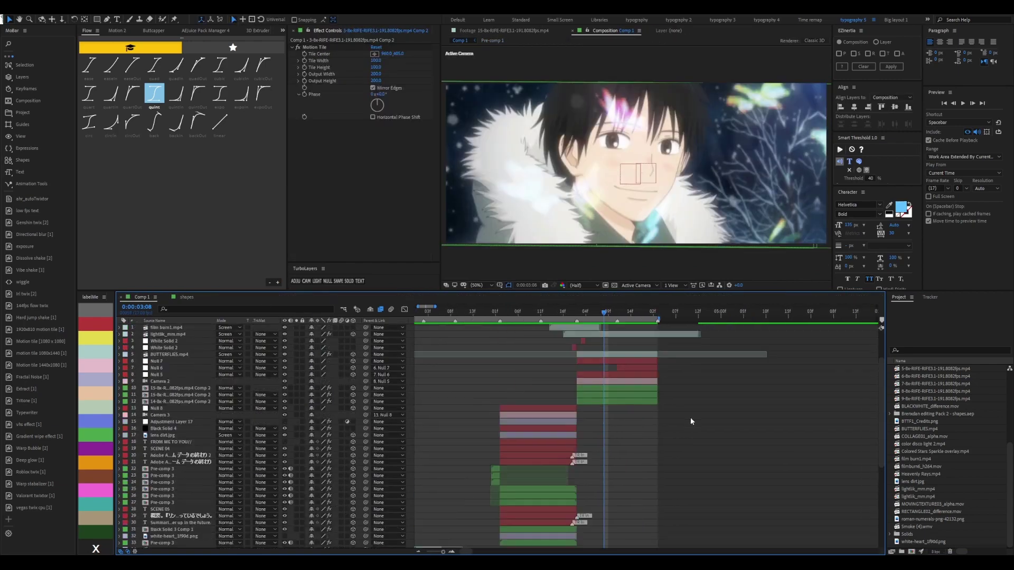
{"action": "double_click", "coordinate": [623, 397]}
{"action": "key", "text": "ctrl+alt+shift+c"}
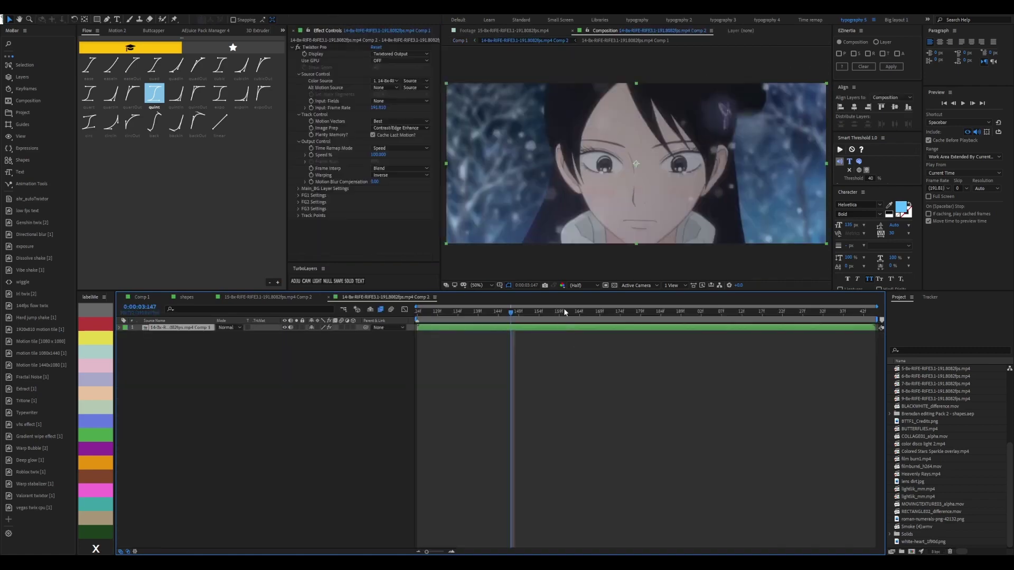
{"action": "left_click", "coordinate": [504, 345]}
{"action": "key", "text": "space"}
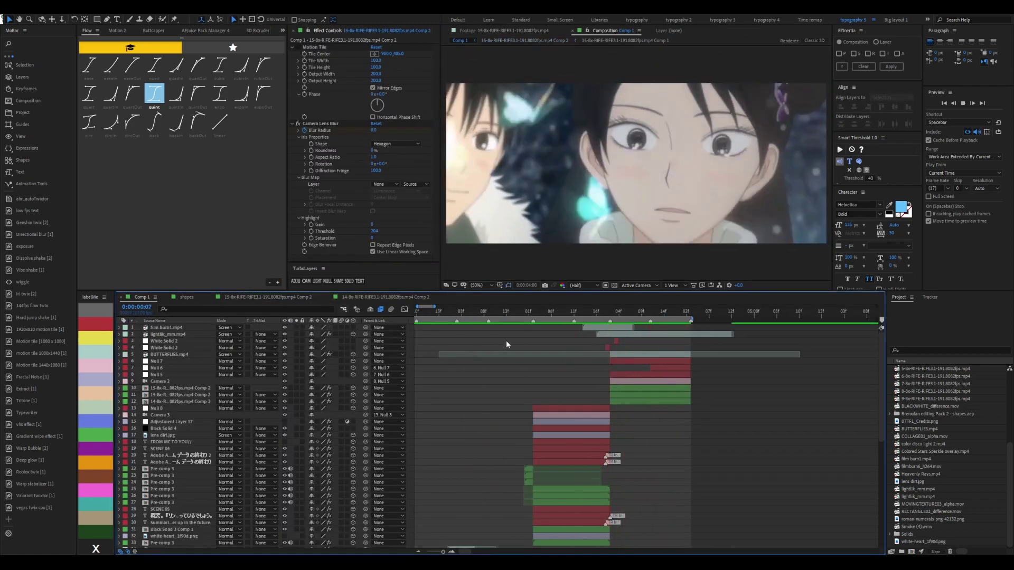
Extend Camera 3's in-point earlier and add Adjustment Layer 18 for the shake effect
{"action": "left_click_drag", "start_coordinate": [533, 416], "coordinate": [523, 417]}
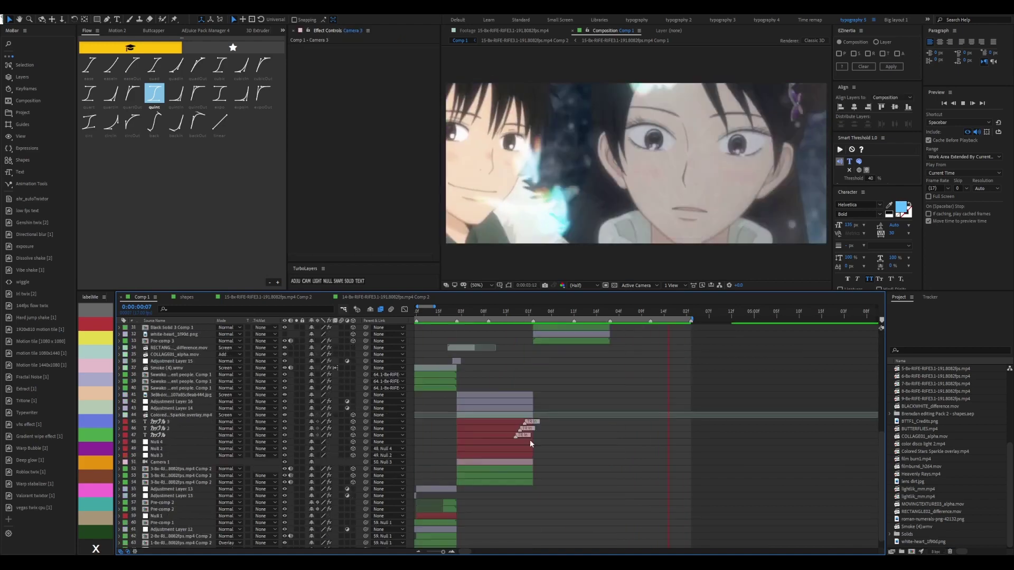
{"action": "scroll", "coordinate": [530, 439], "scroll_direction": "down", "scroll_amount": 3}
{"action": "key", "text": "space"}
{"action": "left_click", "coordinate": [509, 376]}
{"action": "key", "text": "space"}
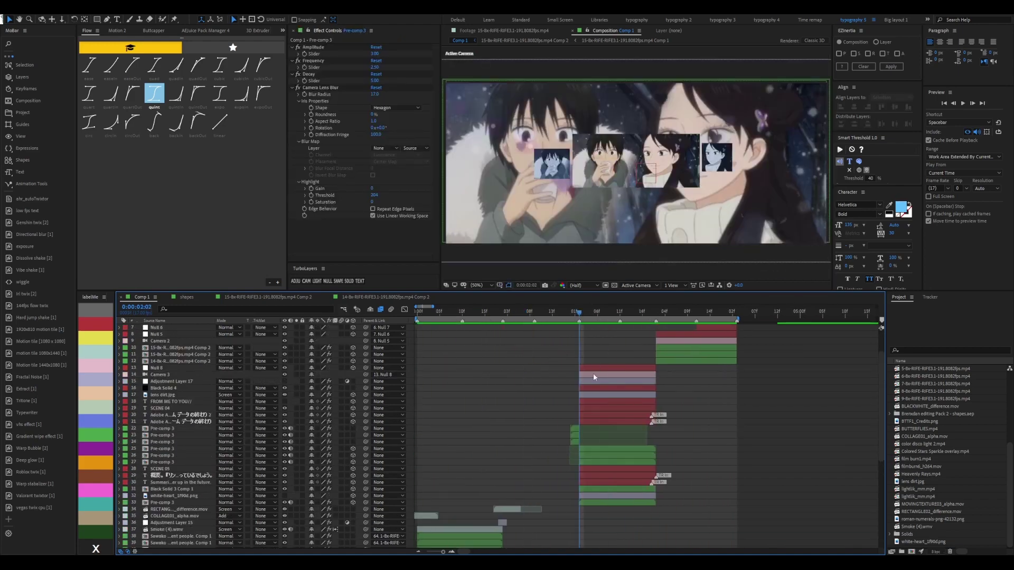
{"action": "key", "text": "ctrl+alt+y"}
{"action": "left_click", "coordinate": [580, 317]}
{"action": "key", "text": "Delete"}
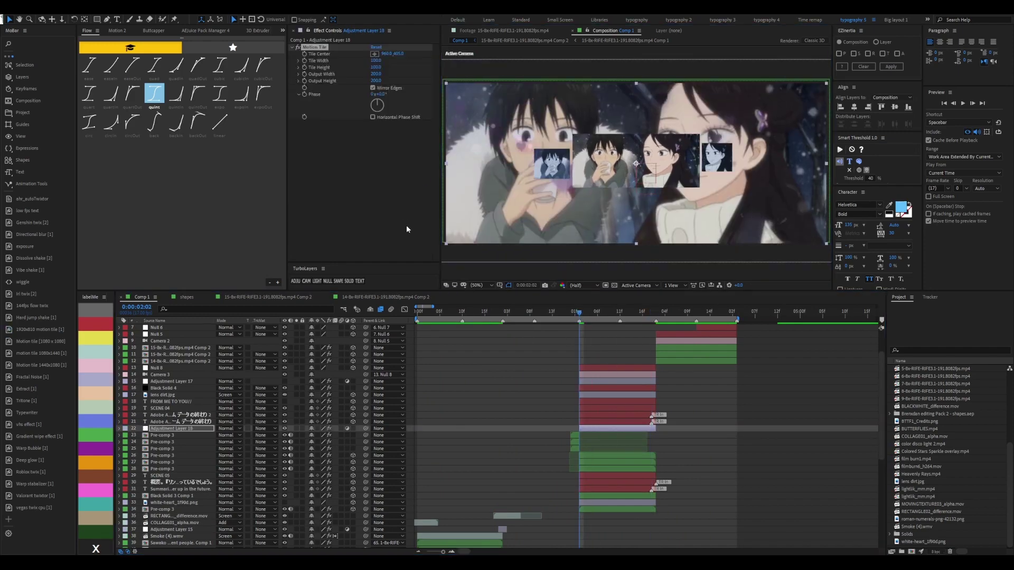
Undo the last shake change on Adjustment Layer 18 and preview the shake around 0:00:02:02
{"action": "key", "text": "ctrl+z"}
{"action": "scroll", "coordinate": [416, 215], "scroll_direction": "down", "scroll_amount": 5}
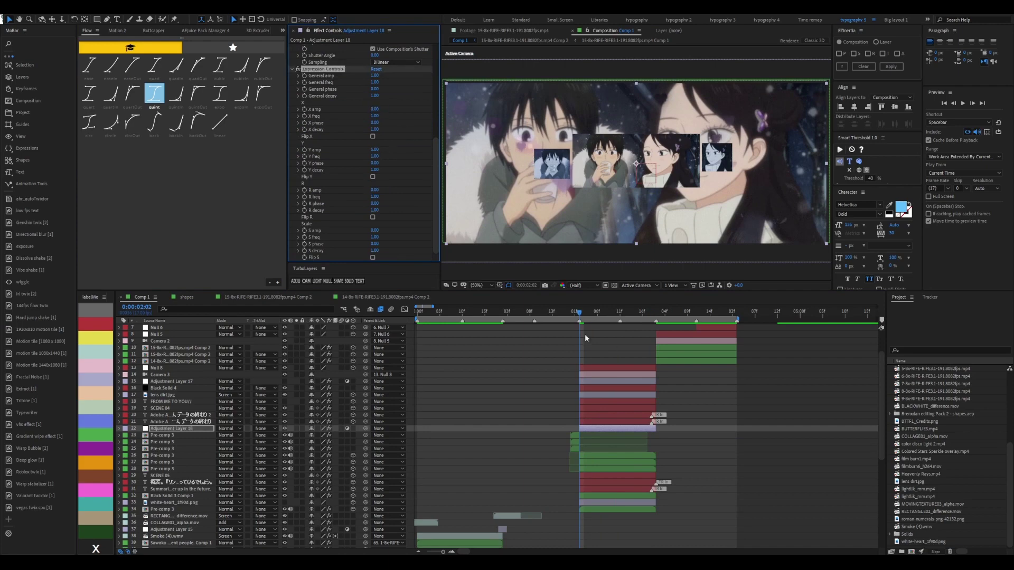
{"action": "key", "text": "space"}
{"action": "key", "text": "space"}
{"action": "key", "text": "u"}
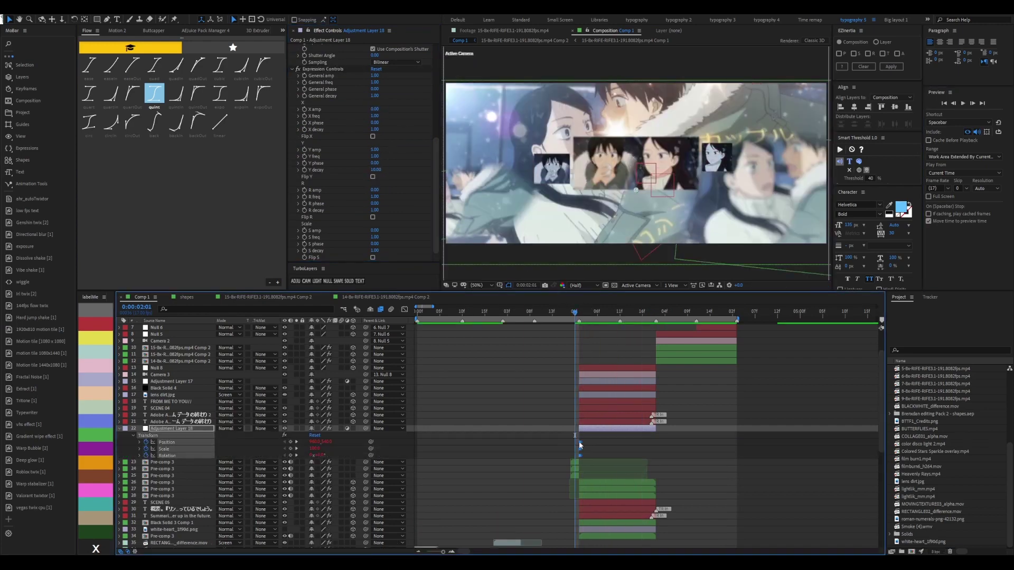
{"action": "key", "text": "u"}
{"action": "left_click", "coordinate": [580, 314]}
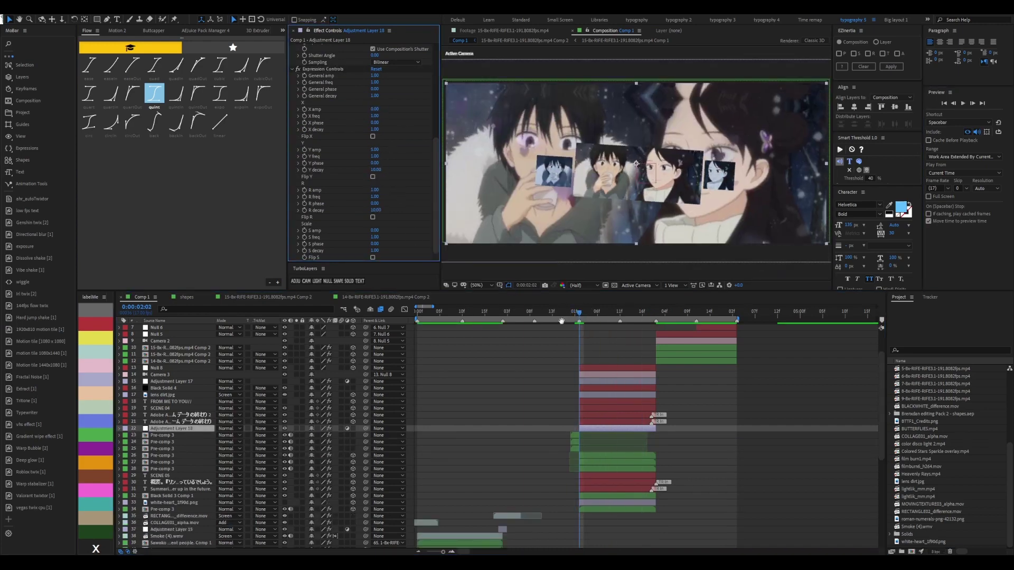
{"action": "key", "text": "space"}
Tune the shake's Y phase to about -2.30, previewing from 0:00:02:00
{"action": "mouse_move", "coordinate": [375, 163]}
{"action": "left_mouse_down"}
{"action": "mouse_move", "coordinate": [366, 163]}
{"action": "mouse_move", "coordinate": [379, 156]}
{"action": "left_mouse_up"}
{"action": "key", "text": "space"}
{"action": "key", "text": "space"}
{"action": "left_click", "coordinate": [578, 312]}
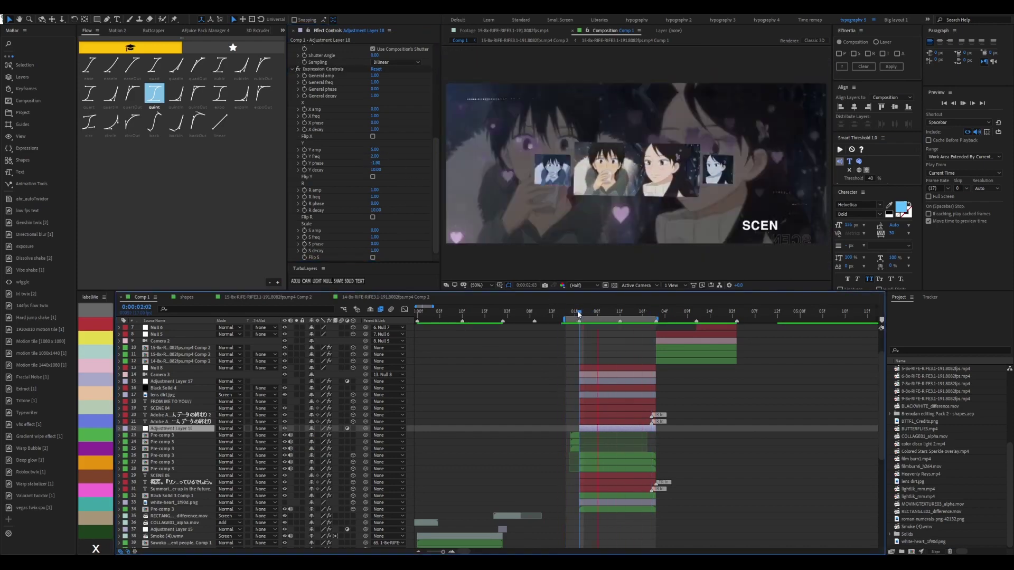
{"action": "left_click", "coordinate": [374, 163]}
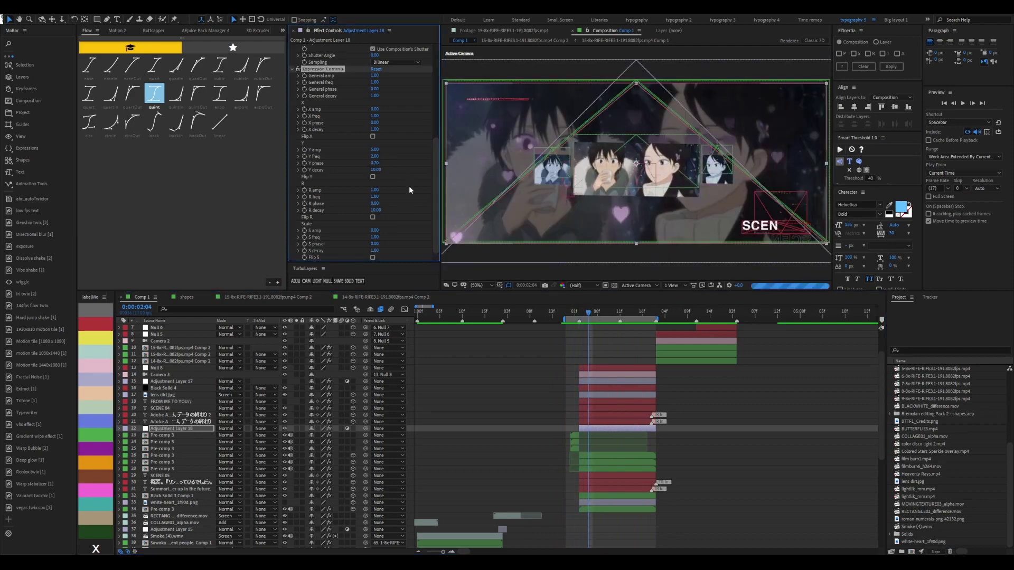
{"action": "key", "text": "space"}
{"action": "left_click", "coordinate": [580, 311]}
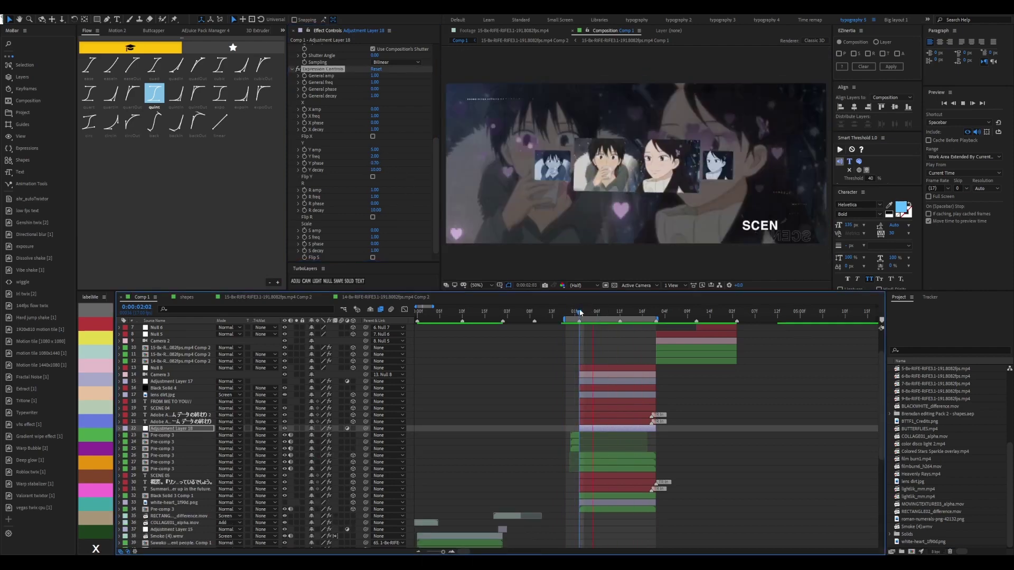
{"action": "left_click_drag", "start_coordinate": [374, 162], "coordinate": [360, 160]}
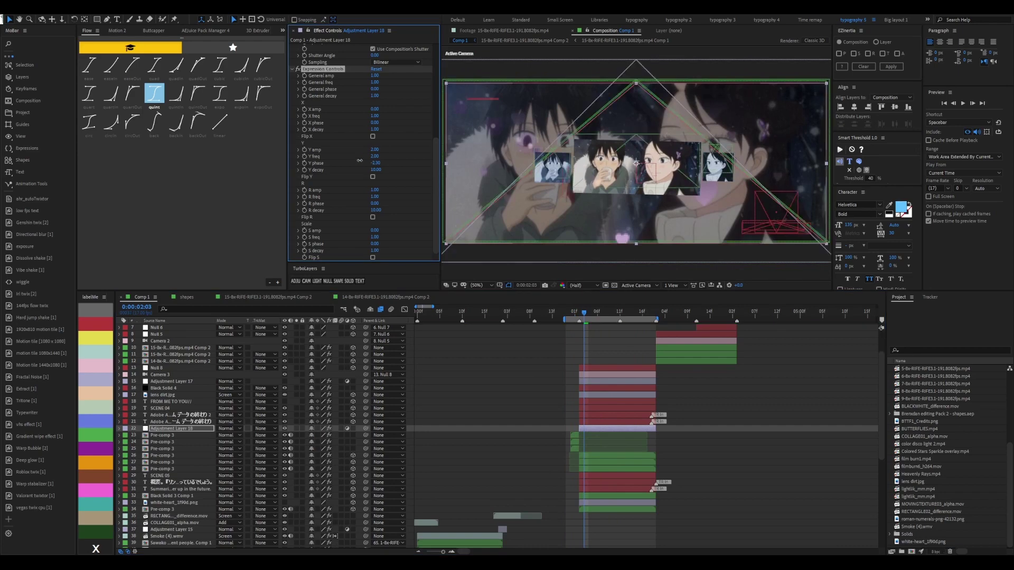
{"action": "left_click", "coordinate": [572, 312]}
{"action": "key", "text": "space"}
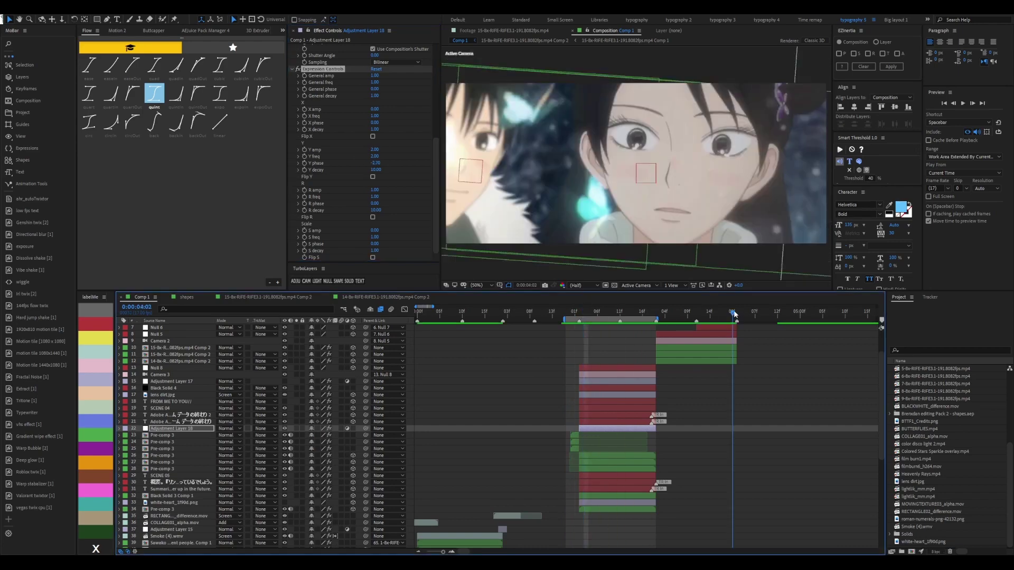
{"action": "key", "text": "Home"}
Paste a shake adjustment layer above Adjustment Layer 13, extend and split it, and end the work area at 0:00:01:01
{"action": "scroll", "coordinate": [467, 423], "scroll_direction": "down", "scroll_amount": 10}
{"action": "left_click", "coordinate": [534, 477]}
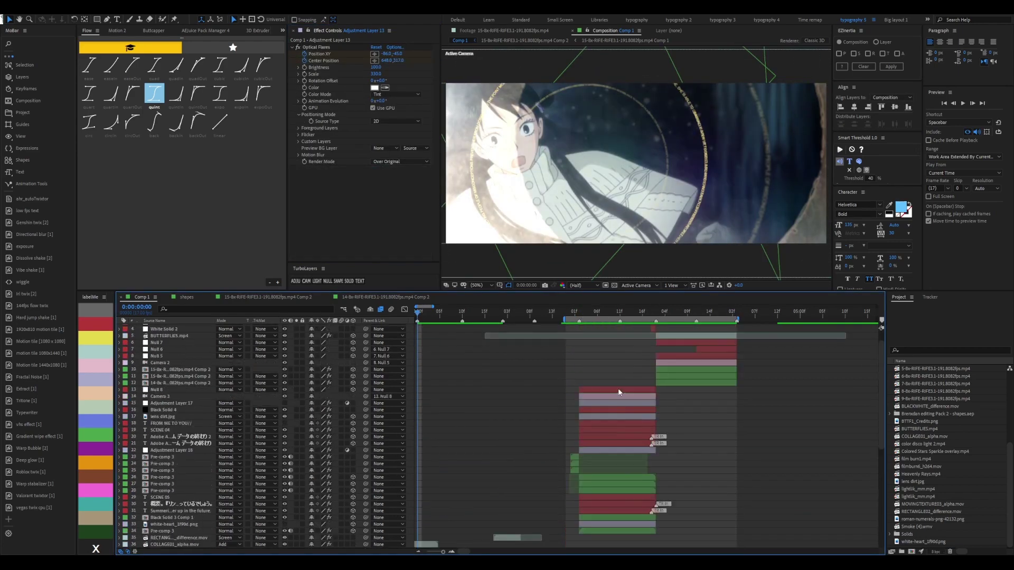
{"action": "key", "text": "ctrl+v"}
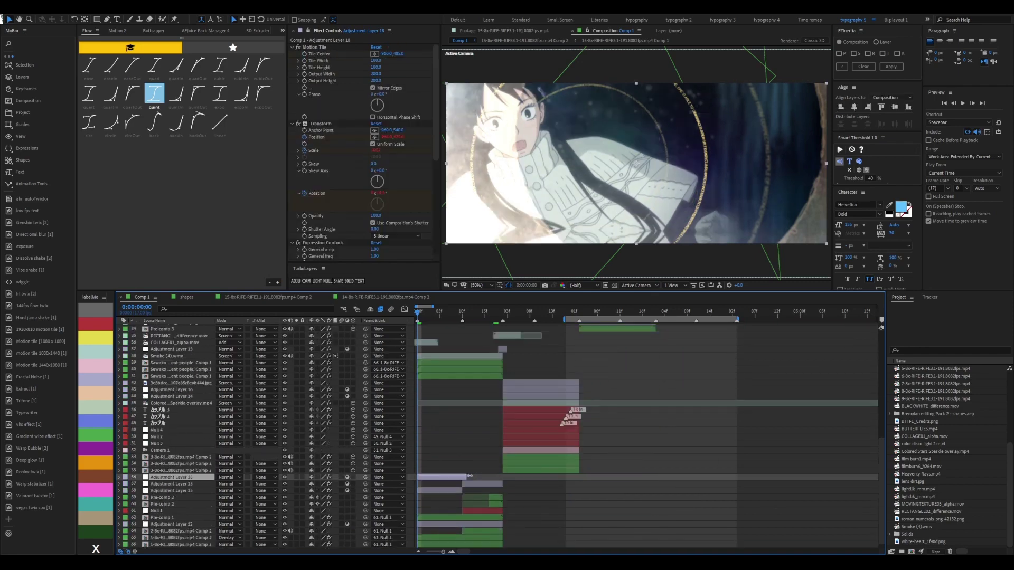
{"action": "left_click_drag", "start_coordinate": [469, 477], "coordinate": [506, 477]}
{"action": "left_click", "coordinate": [464, 313]}
{"action": "key", "text": "ctrl+shift+d"}
{"action": "left_click", "coordinate": [500, 315]}
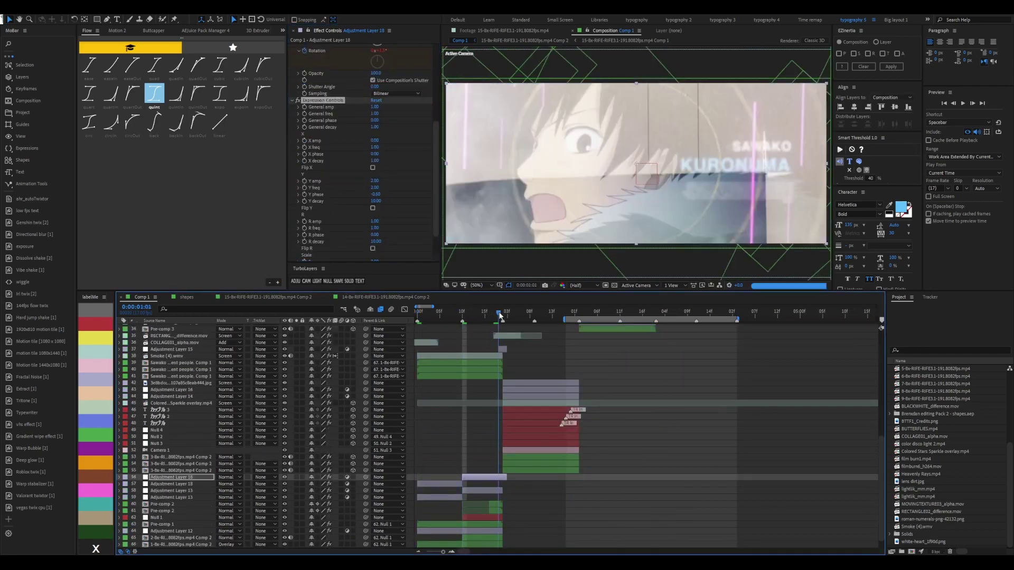
{"action": "key", "text": "n"}
{"action": "left_click", "coordinate": [556, 350]}
{"action": "key", "text": "space"}
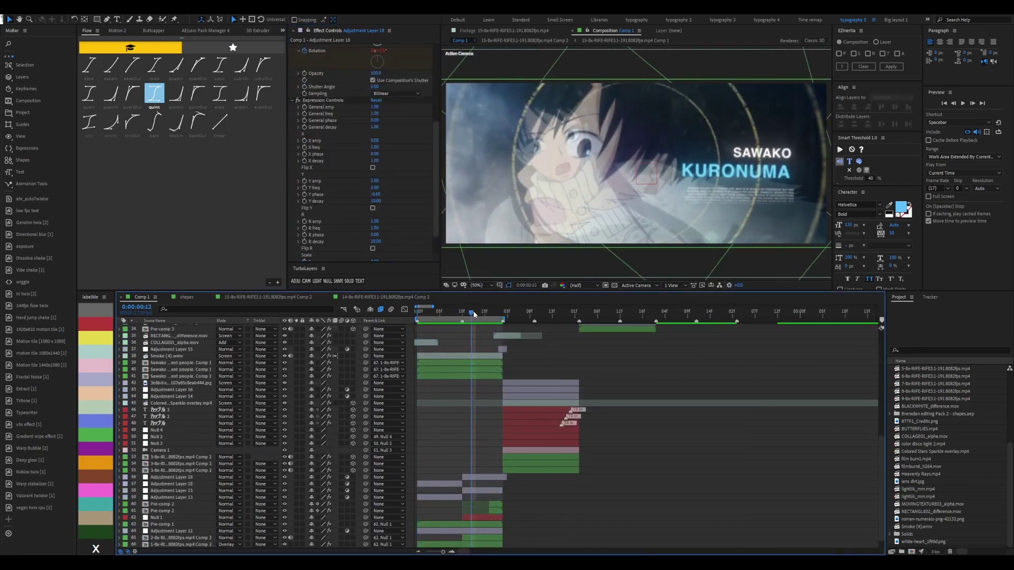
Set Adjustment Layer 18's R phase to 0.40 and preview shots at 0:00:04:02 and 0:00:00:15
{"action": "scroll", "coordinate": [359, 158], "scroll_direction": "down", "scroll_amount": 1}
{"action": "left_click", "coordinate": [322, 83]}
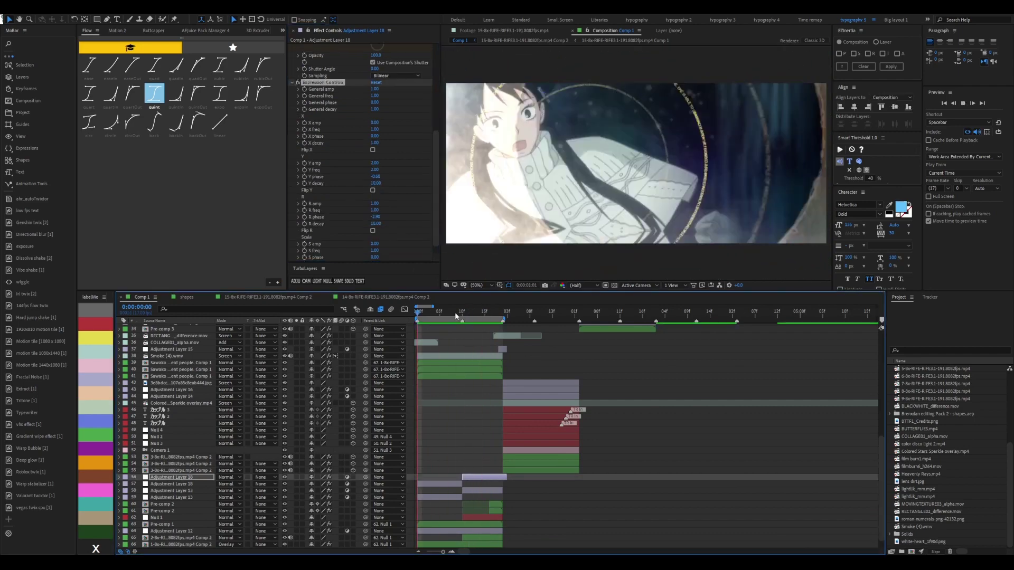
{"action": "left_click_drag", "start_coordinate": [375, 218], "coordinate": [391, 218]}
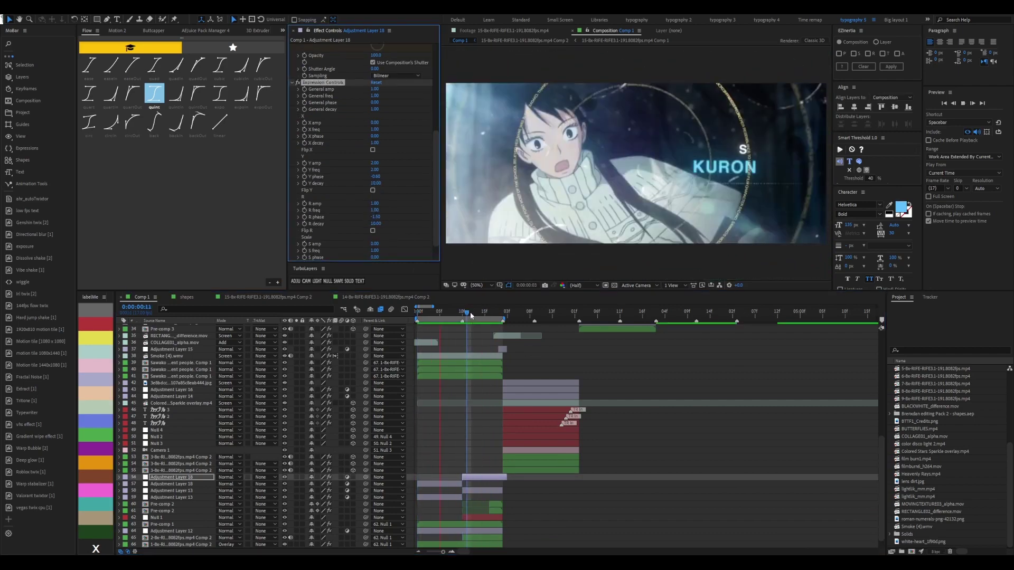
{"action": "left_click_drag", "start_coordinate": [470, 312], "coordinate": [553, 434]}
{"action": "scroll", "coordinate": [553, 434], "scroll_direction": "up", "scroll_amount": 10}
{"action": "left_click", "coordinate": [733, 317]}
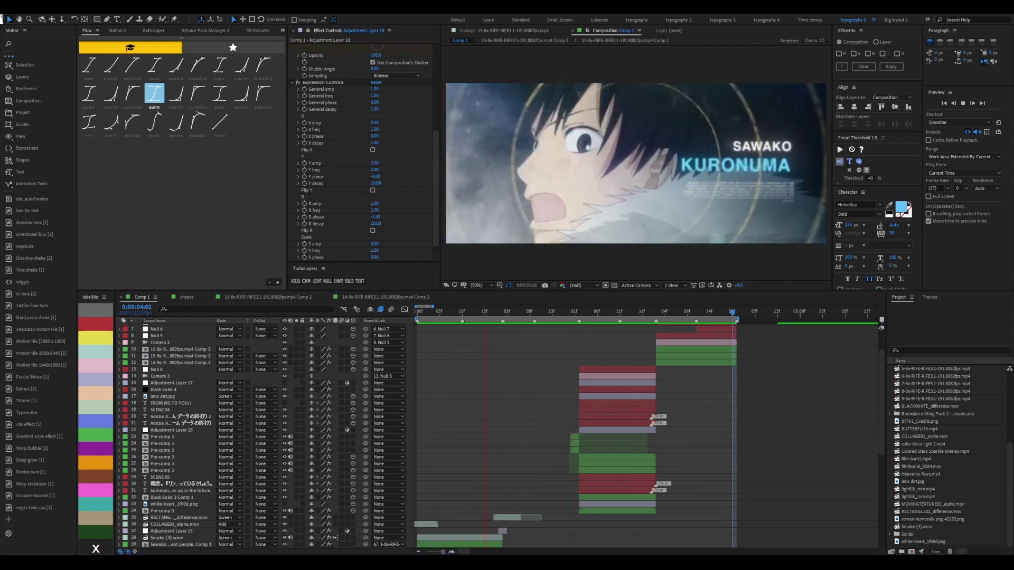
{"action": "scroll", "coordinate": [470, 445], "scroll_direction": "down", "scroll_amount": 10}
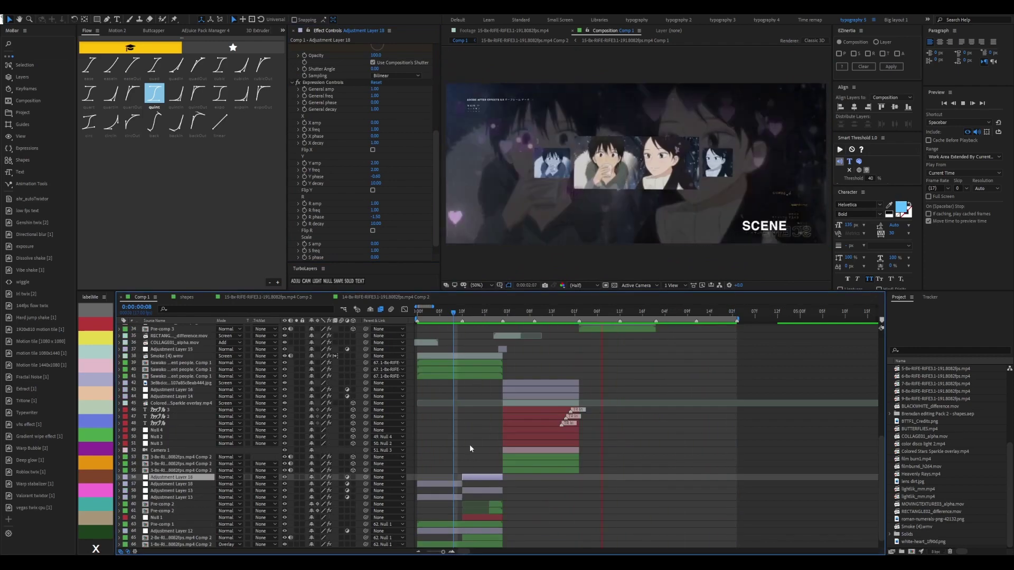
{"action": "key", "text": "space"}
{"action": "left_click", "coordinate": [485, 312]}
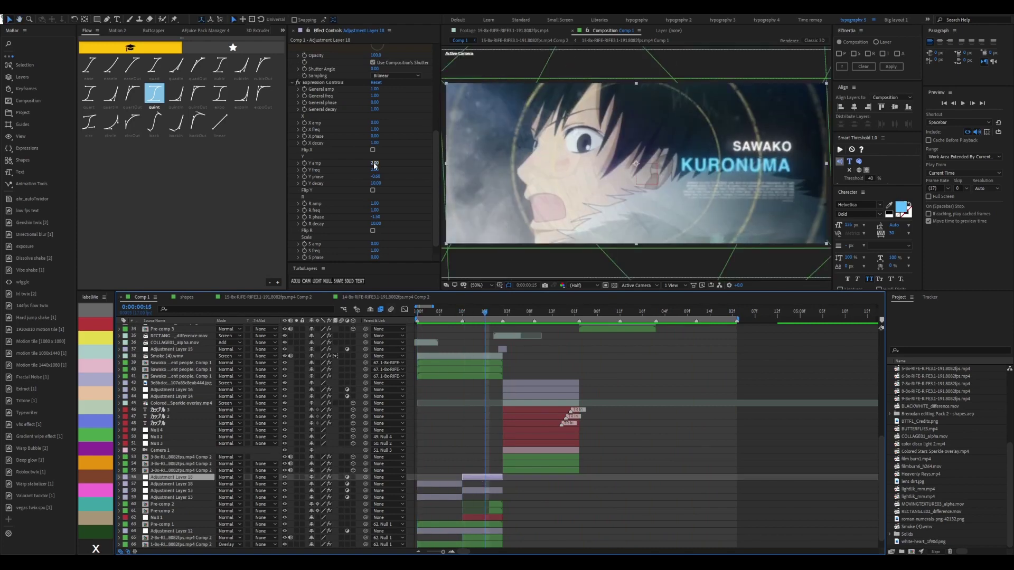
{"action": "key", "text": "space"}
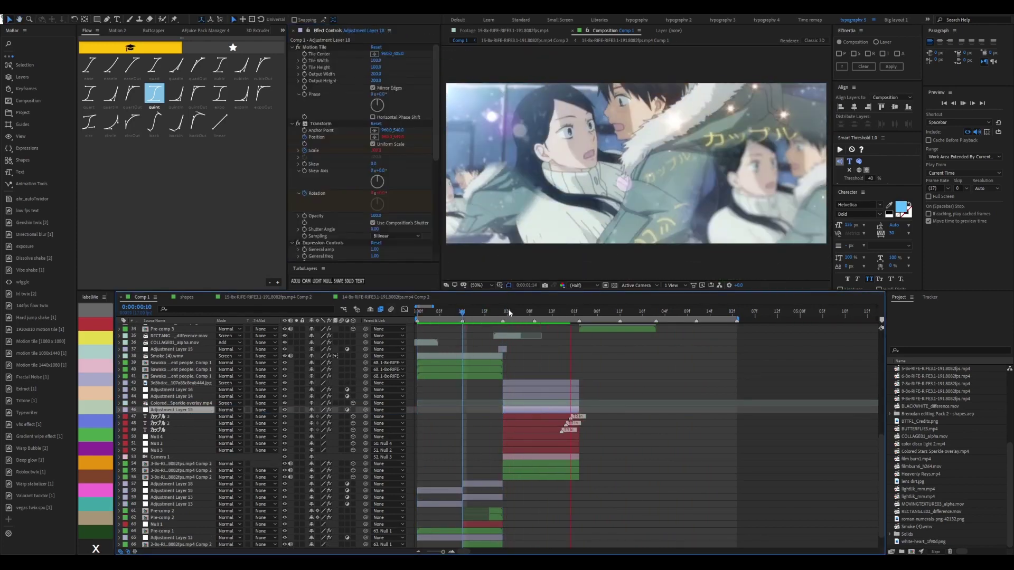
Lower the R phase to -0.51 and preview the shake from 0:00:01:12
{"action": "scroll", "coordinate": [378, 237], "scroll_direction": "down", "scroll_amount": 5}
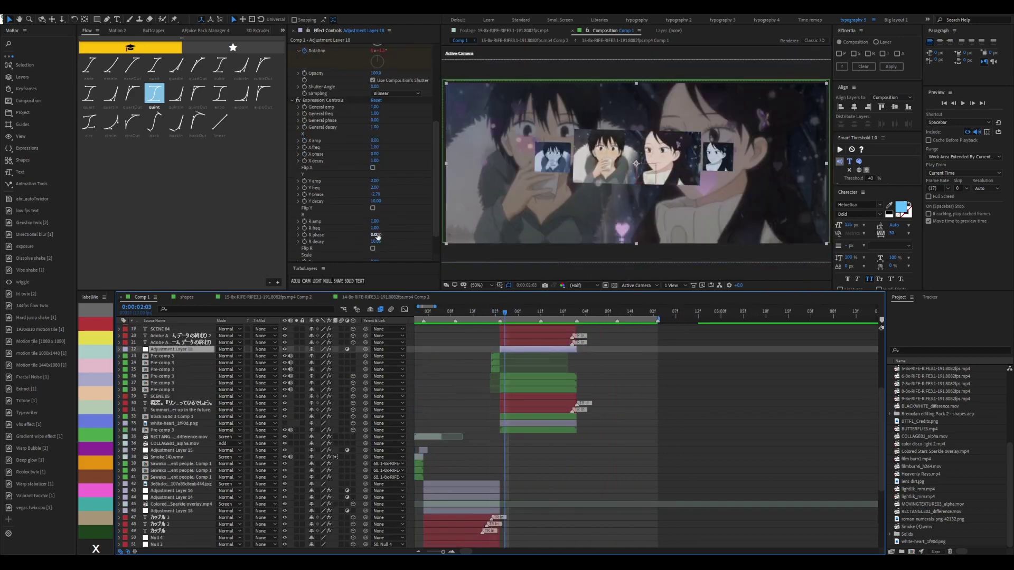
{"action": "mouse_move", "coordinate": [378, 237]}
{"action": "left_mouse_down"}
{"action": "mouse_move", "coordinate": [360, 239]}
{"action": "mouse_move", "coordinate": [378, 236]}
{"action": "left_mouse_up"}
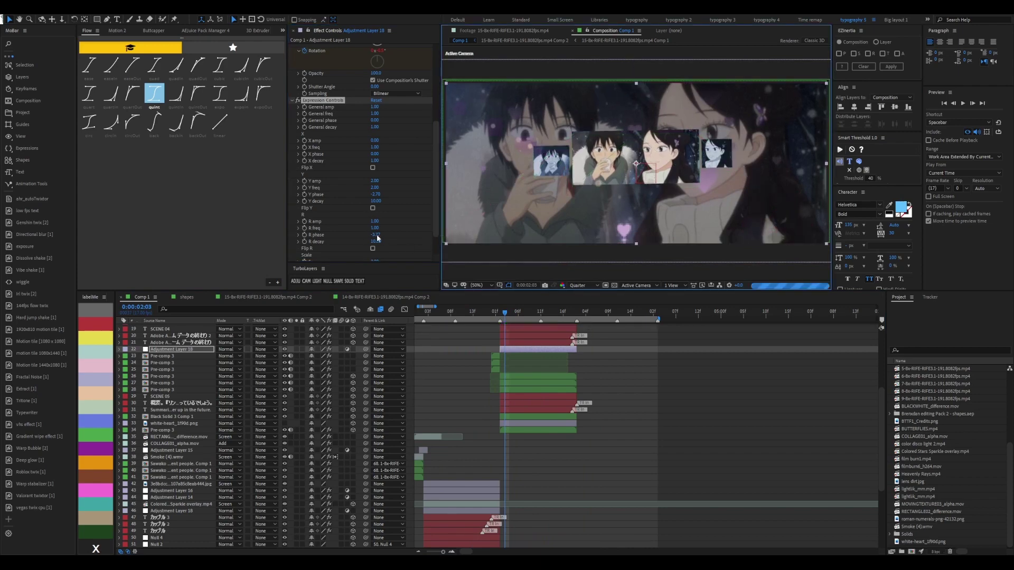
{"action": "scroll", "coordinate": [552, 402], "scroll_direction": "down", "scroll_amount": 5}
{"action": "scroll", "coordinate": [382, 211], "scroll_direction": "down", "scroll_amount": 1}
{"action": "scroll", "coordinate": [604, 349], "scroll_direction": "up", "scroll_amount": 5}
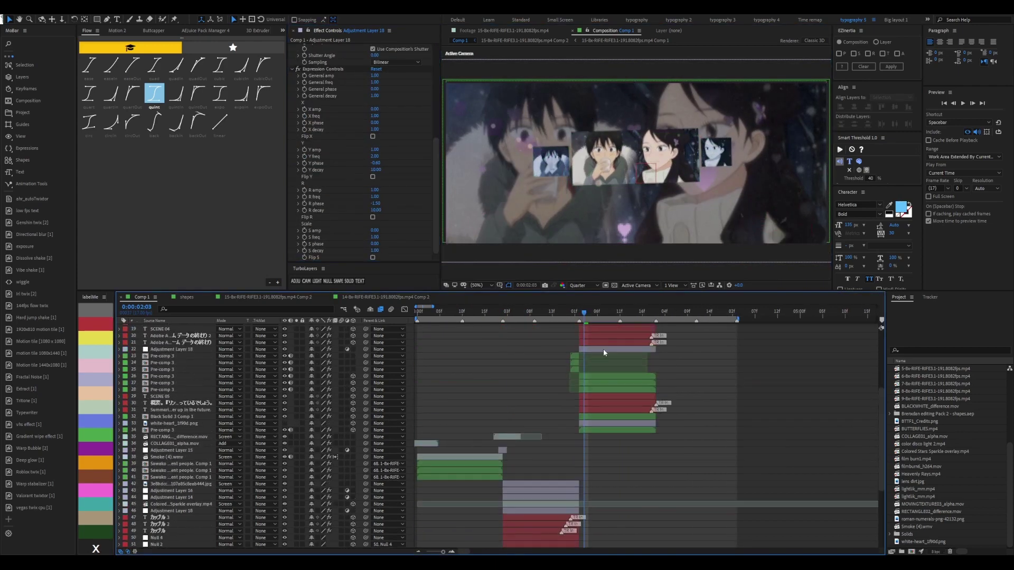
{"action": "mouse_move", "coordinate": [578, 310]}
{"action": "left_mouse_down"}
{"action": "mouse_move", "coordinate": [543, 319]}
{"action": "mouse_move", "coordinate": [583, 313]}
{"action": "left_mouse_up"}
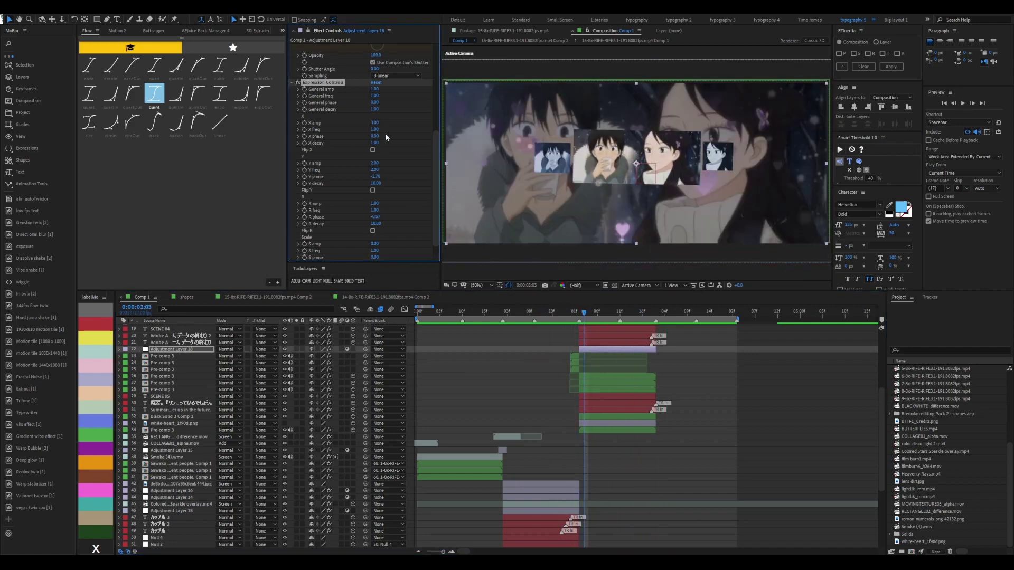
{"action": "key", "text": "space"}
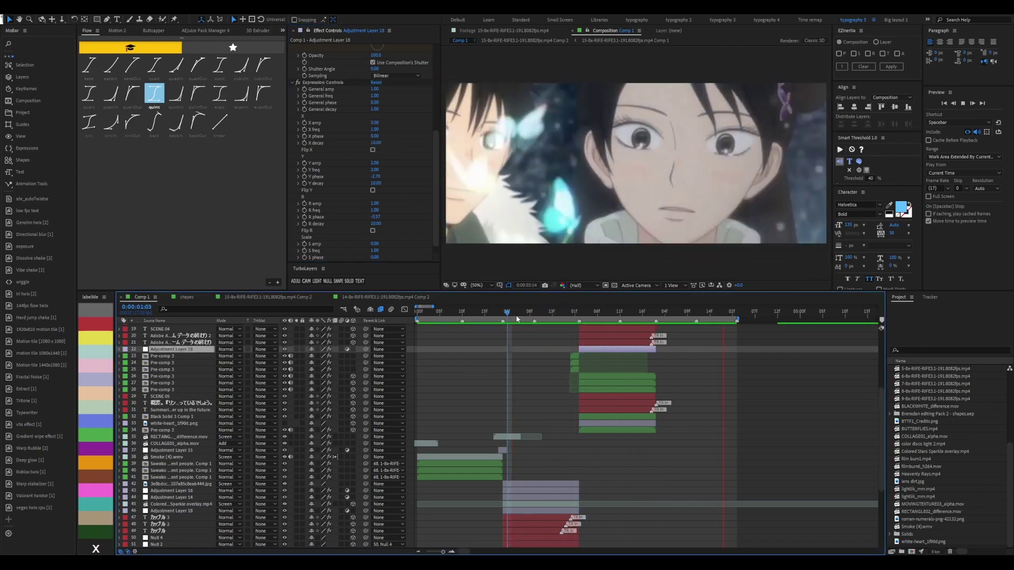
Preview Comp 1 around 0:00:02:03 with Adjustment Layer 18's Expression Controls selected, stopping at 0:00:03:11
{"action": "left_click", "coordinate": [382, 161]}
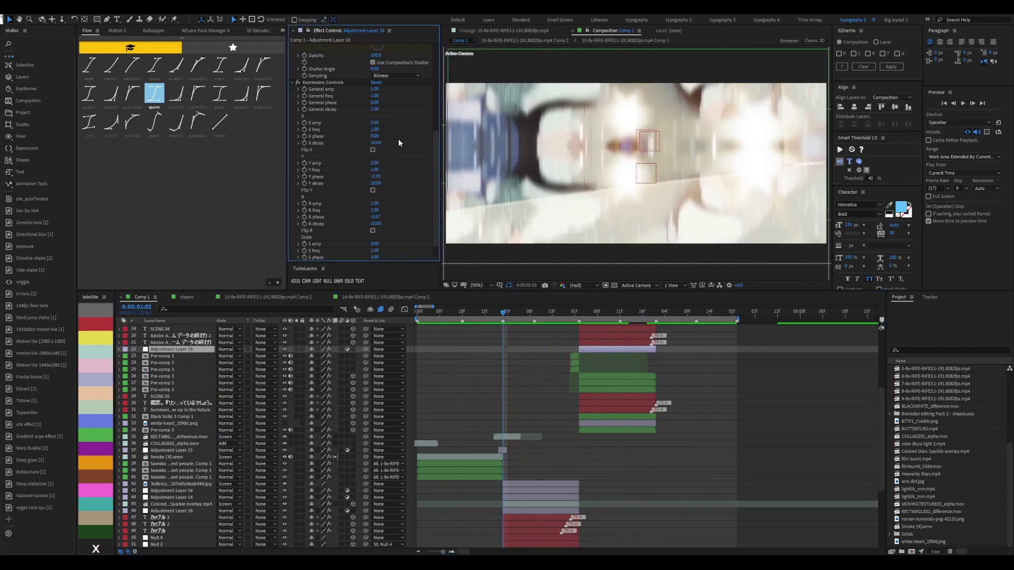
{"action": "left_click", "coordinate": [585, 313]}
{"action": "key", "text": "space"}
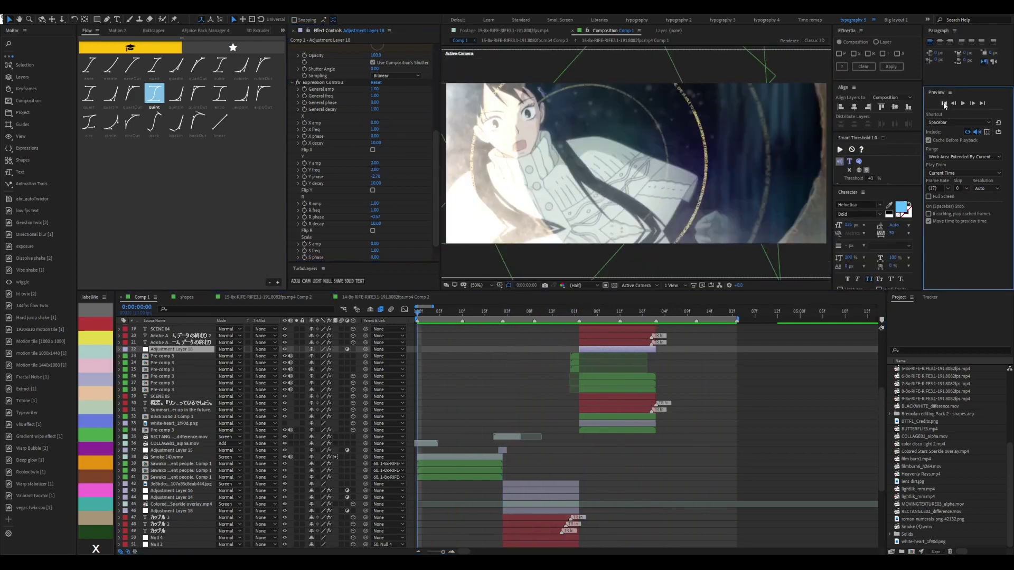
{"action": "left_click", "coordinate": [769, 343]}
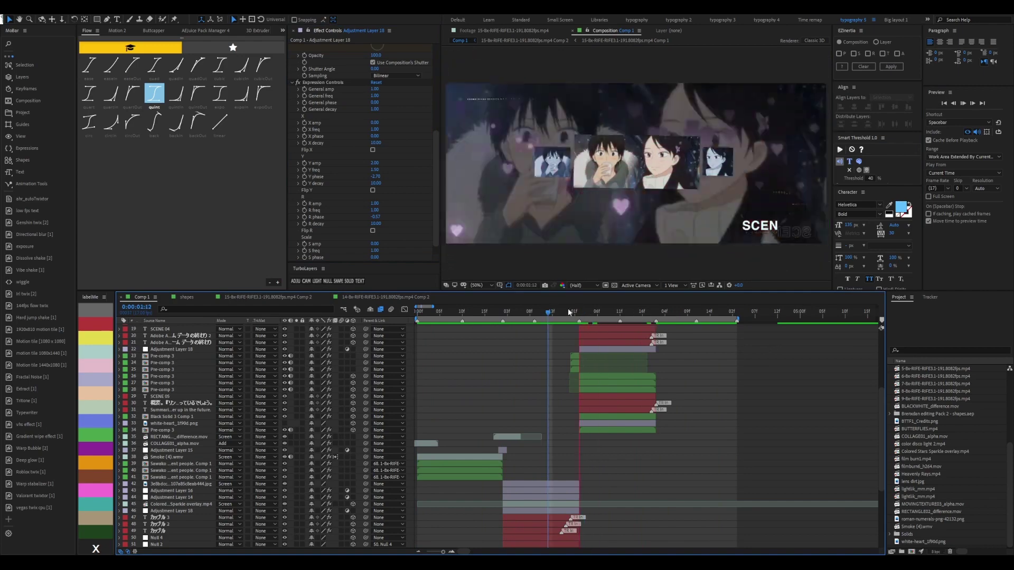
{"action": "left_click", "coordinate": [460, 237]}
{"action": "left_click", "coordinate": [323, 82]}
{"action": "key", "text": "space"}
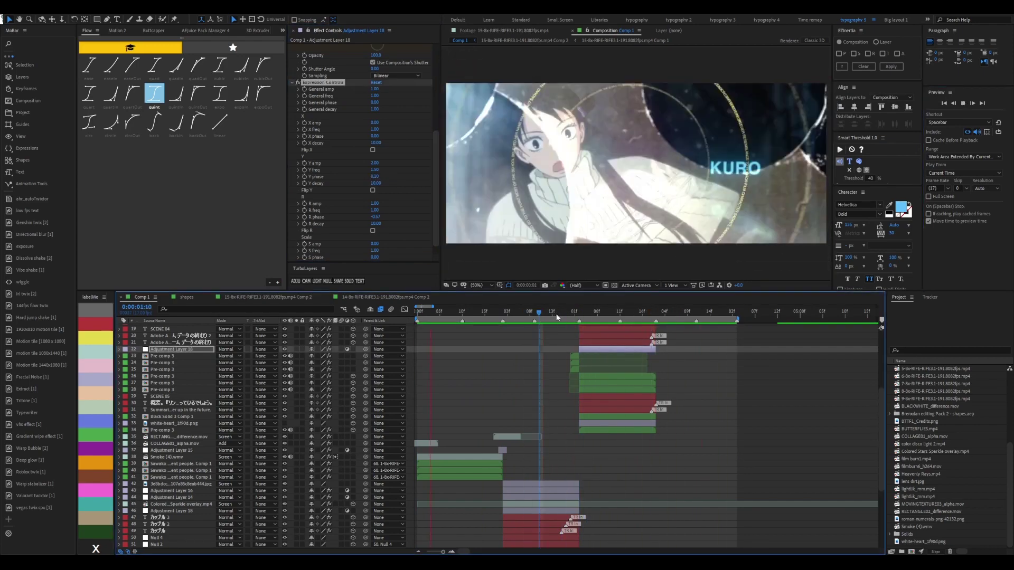
{"action": "scroll", "coordinate": [774, 403], "scroll_direction": "up", "scroll_amount": 5}
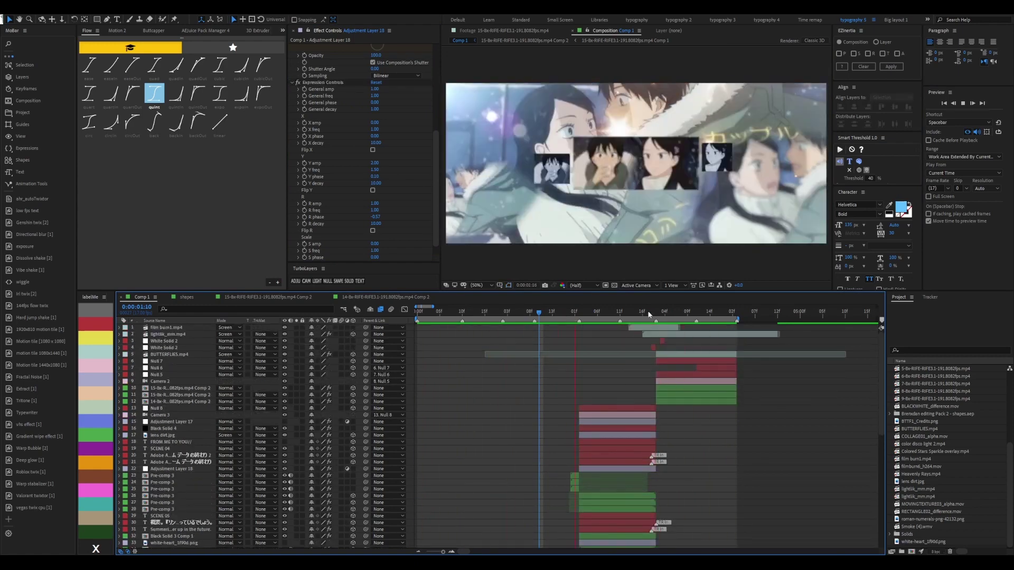
{"action": "left_click", "coordinate": [697, 312]}
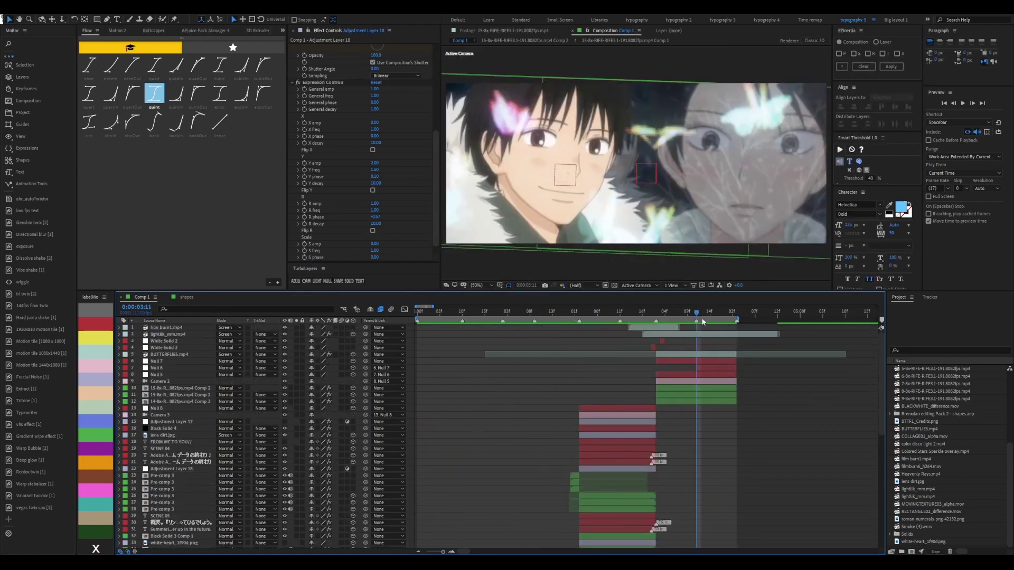
{"action": "left_click", "coordinate": [571, 312]}
Open the shapes composition, toggling between it and Comp 1
{"action": "left_click", "coordinate": [187, 297]}
{"action": "key", "text": "shift+comma"}
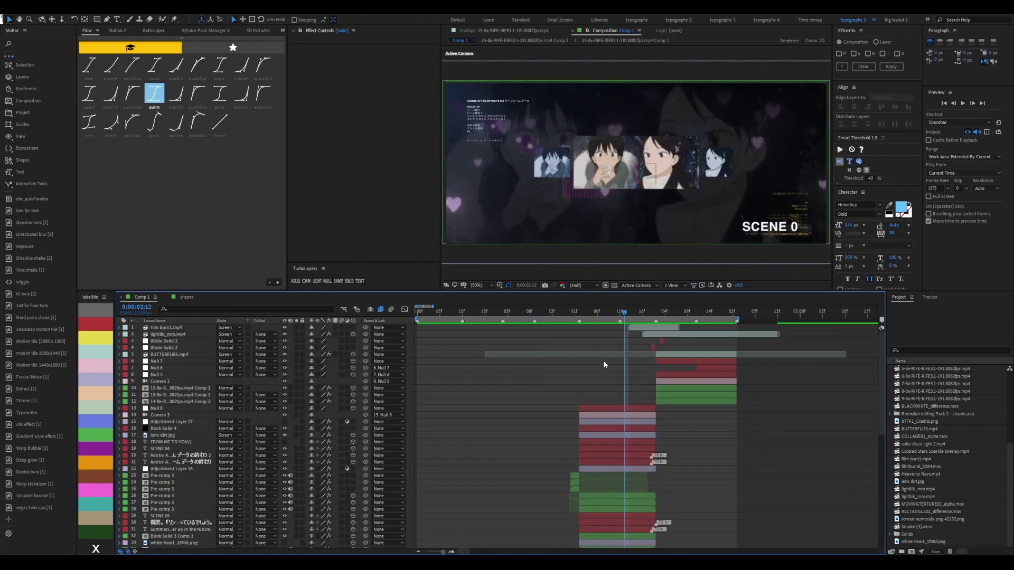
{"action": "key", "text": "shift+comma"}
{"action": "key", "text": "shift+comma"}
{"action": "key", "text": "shift+comma"}
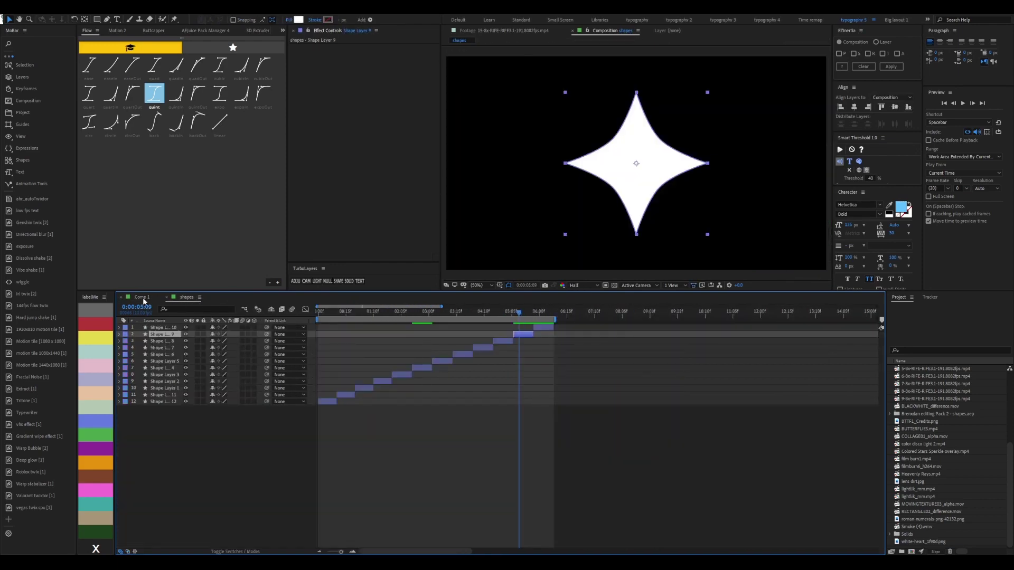
Copy the star shape layer into Comp 1 and show its properties at 100% zoom
{"action": "key", "text": "ctrl+c"}
{"action": "key", "text": "shift+comma"}
{"action": "key", "text": "ctrl+v"}
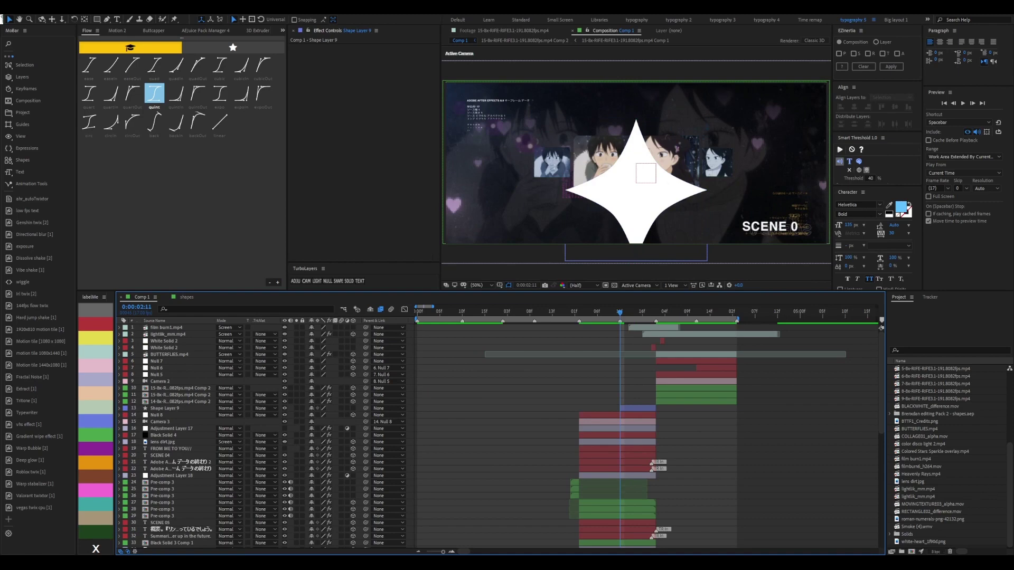
{"action": "left_click", "coordinate": [327, 408]}
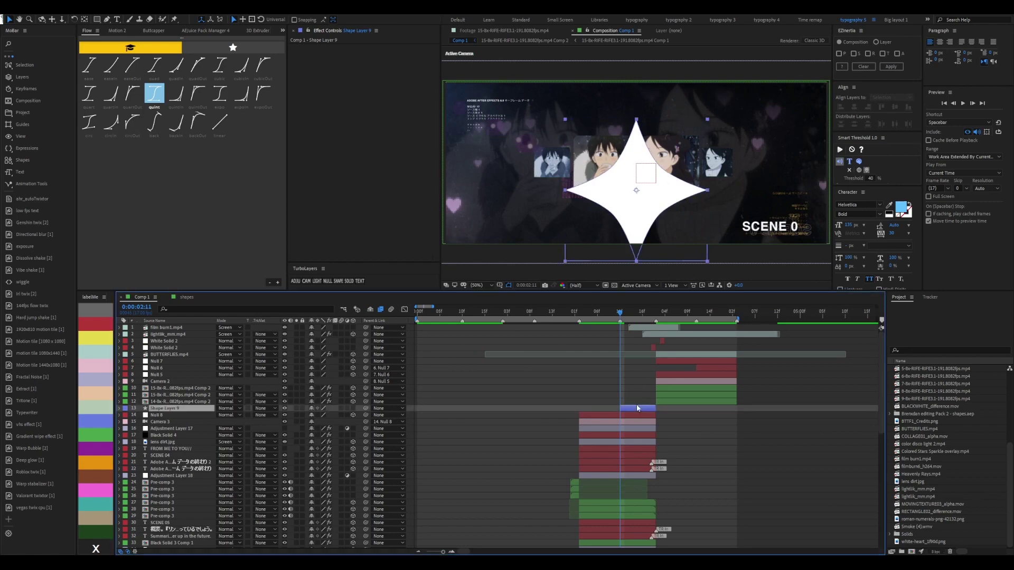
{"action": "key", "text": "p"}
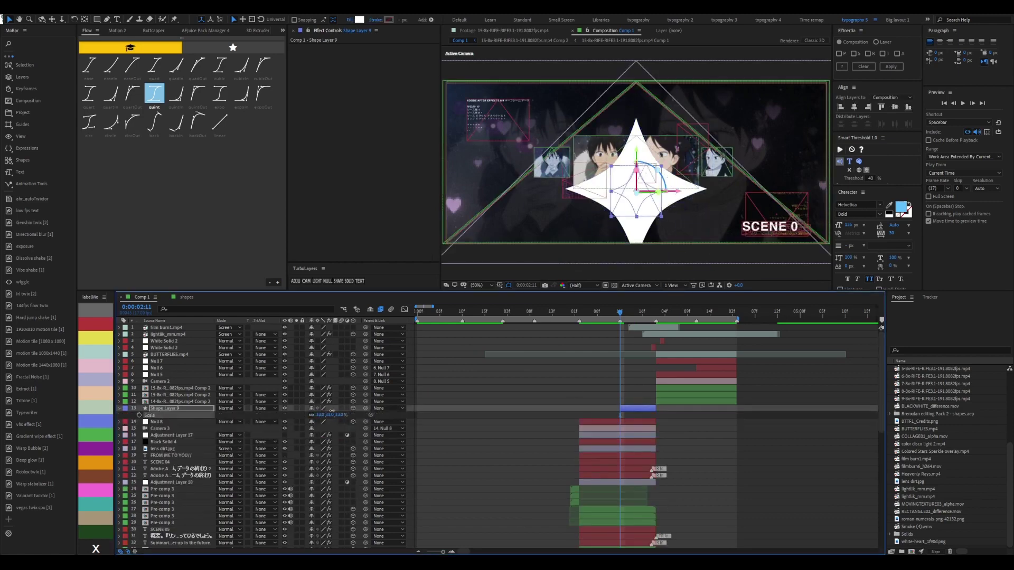
{"action": "key", "text": "slash"}
{"action": "key", "text": "s"}
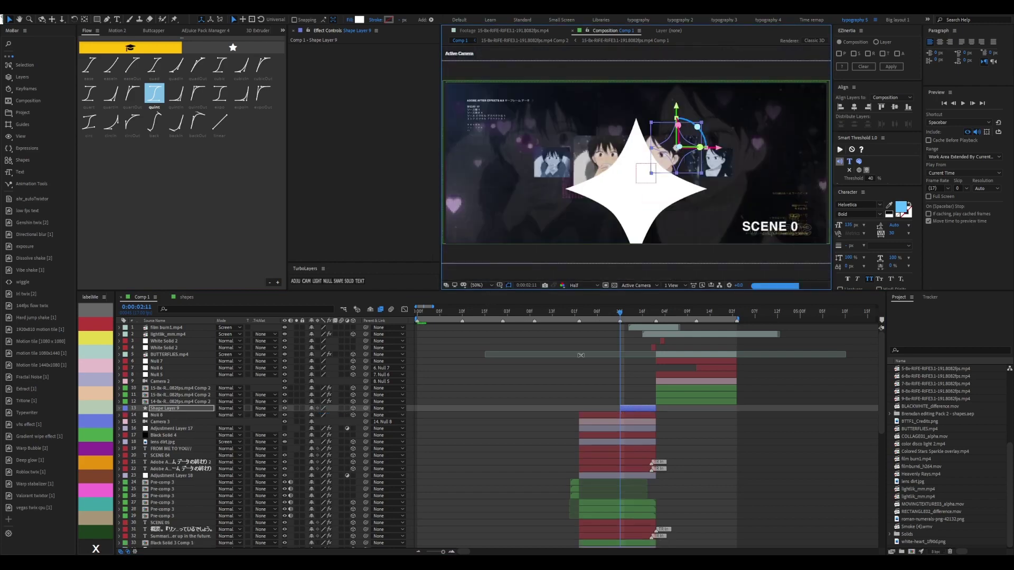
{"action": "key", "text": "u"}
{"action": "key", "text": "u"}
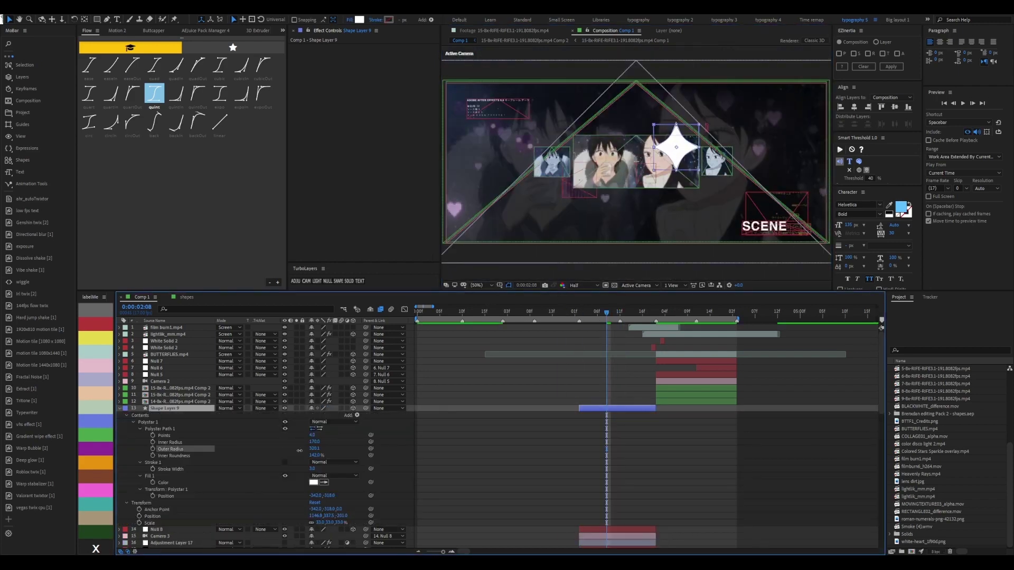
{"action": "key", "text": "slash"}
Duplicate the star twice, shrinking one copy to 11% and moving the third lower
{"action": "key", "text": "ctrl+d"}
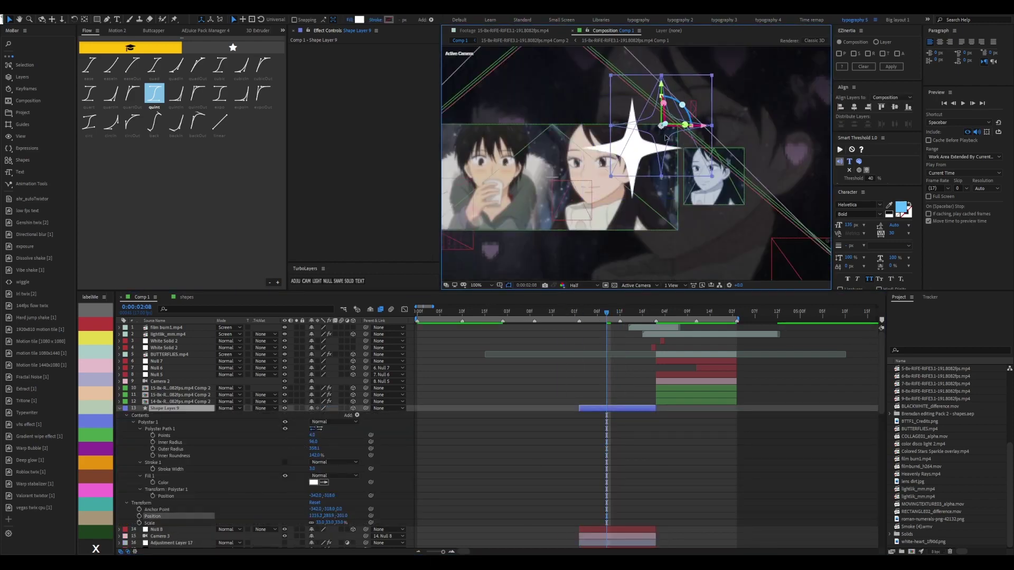
{"action": "key", "text": "s"}
{"action": "left_click_drag", "start_coordinate": [662, 179], "coordinate": [561, 275]}
{"action": "key", "text": "ctrl+d"}
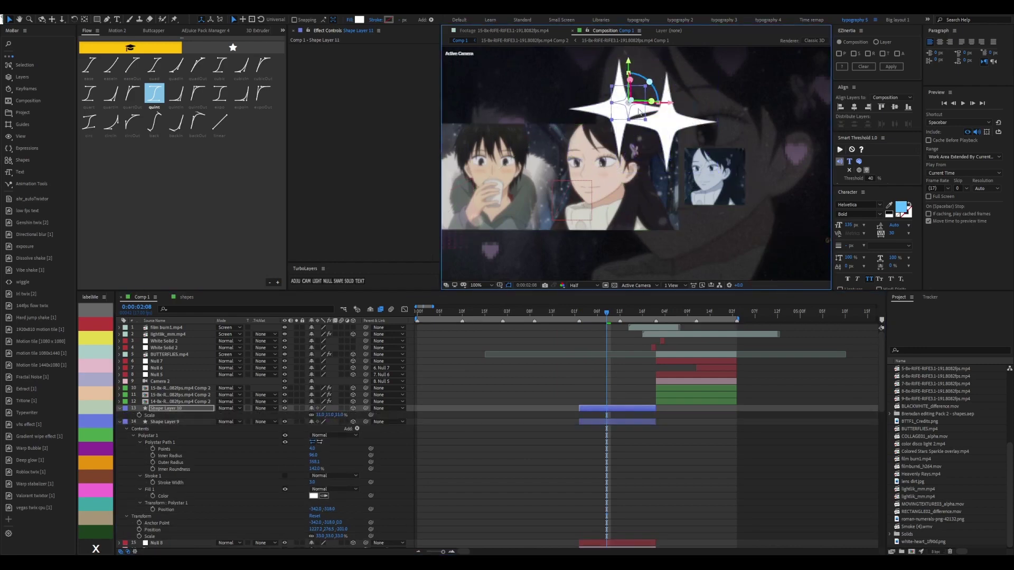
{"action": "left_click_drag", "start_coordinate": [621, 109], "coordinate": [637, 150]}
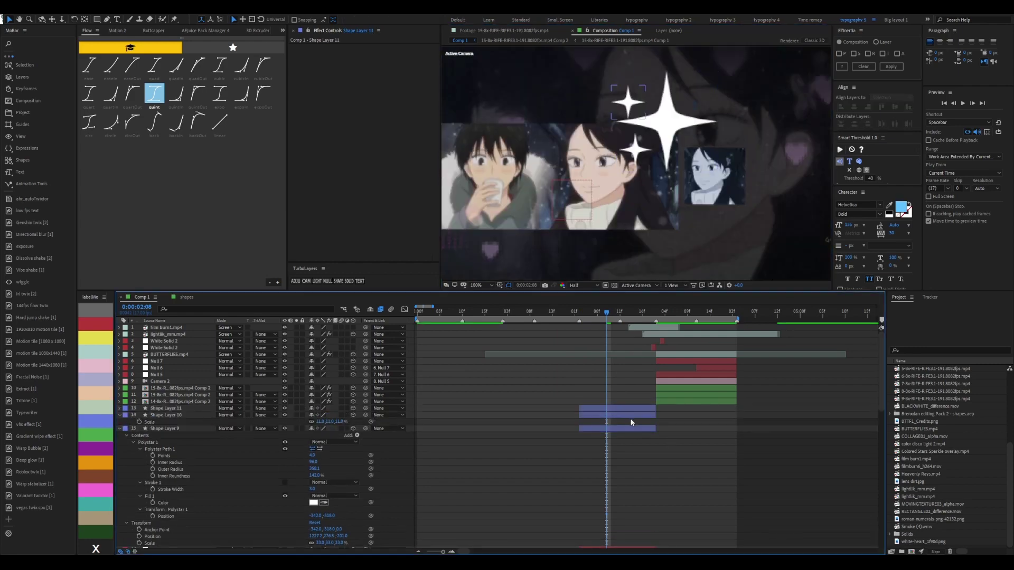
Collapse the star layers' properties and check the lower star's scale, then deselect all
{"action": "key", "text": "ctrl+Down"}
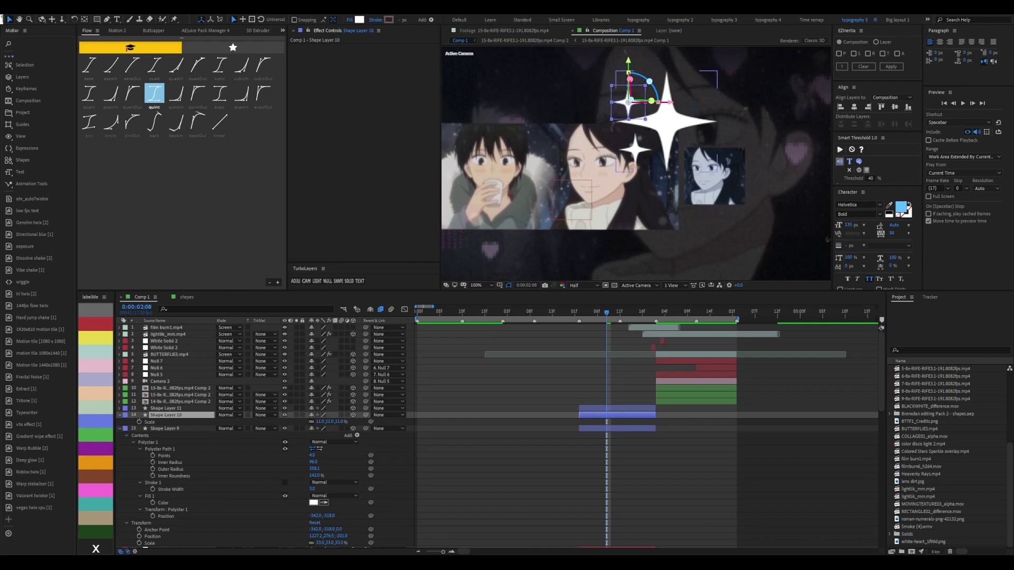
{"action": "key", "text": "ctrl+a"}
{"action": "key", "text": "ctrl+grave"}
{"action": "left_click", "coordinate": [639, 408]}
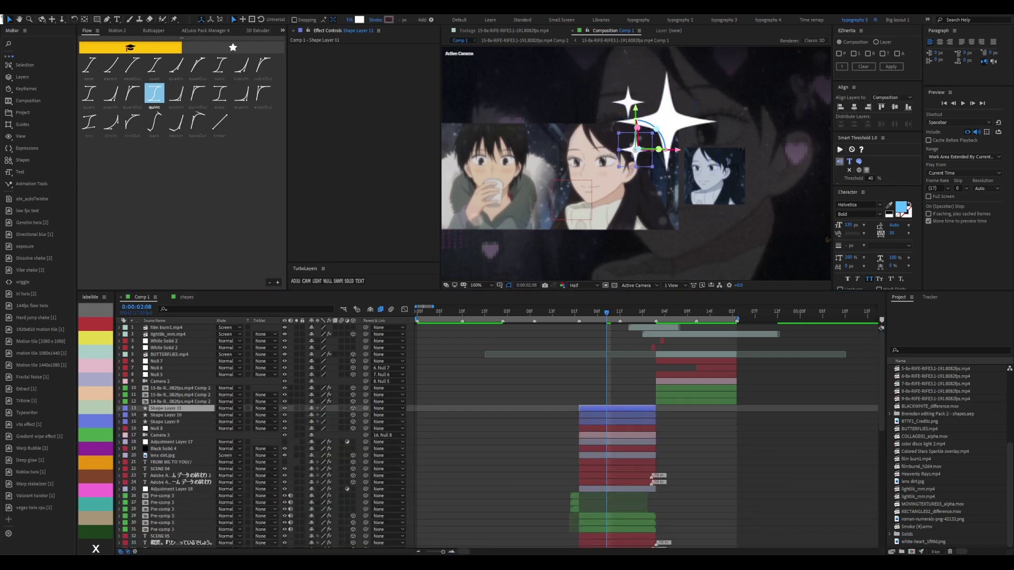
{"action": "key", "text": "s"}
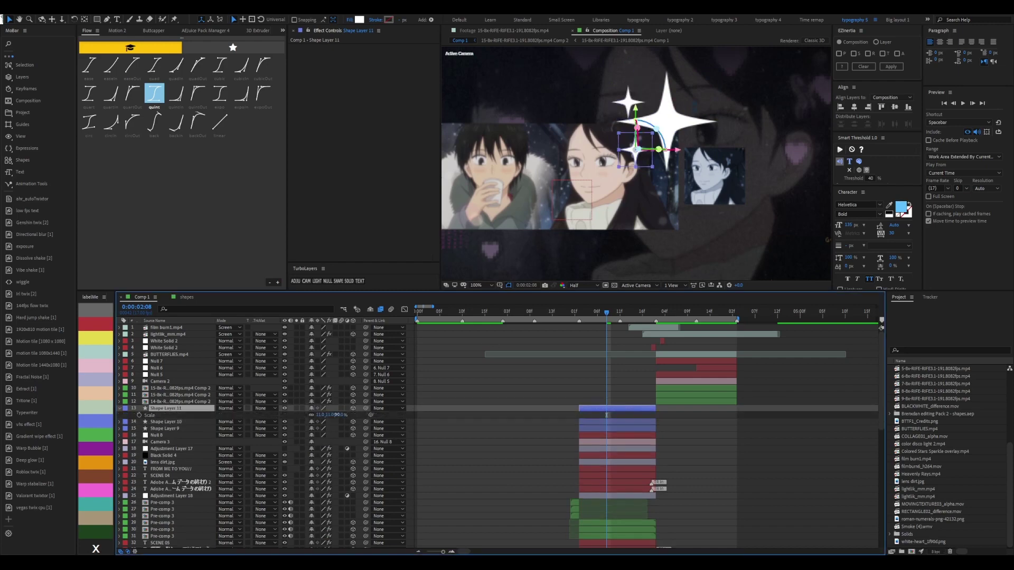
{"action": "left_click", "coordinate": [618, 421]}
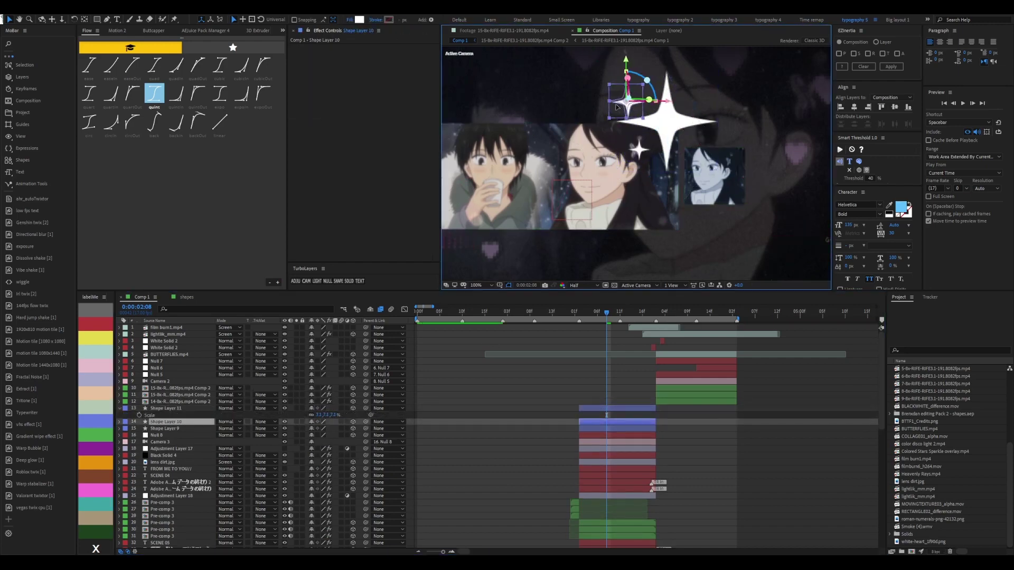
{"action": "key", "text": "ctrl+shift+a"}
Enable Cache Before Playback, trim the work area to the star layers, and select Shape Layer 11
{"action": "left_click", "coordinate": [618, 408]}
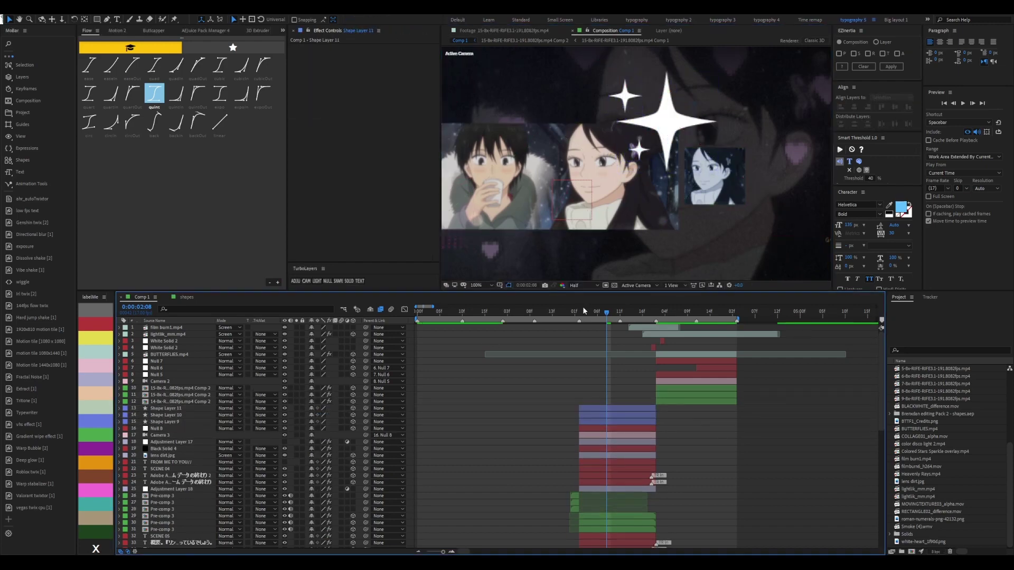
{"action": "key", "text": "ctrl+alt+b"}
{"action": "left_click", "coordinate": [928, 140]}
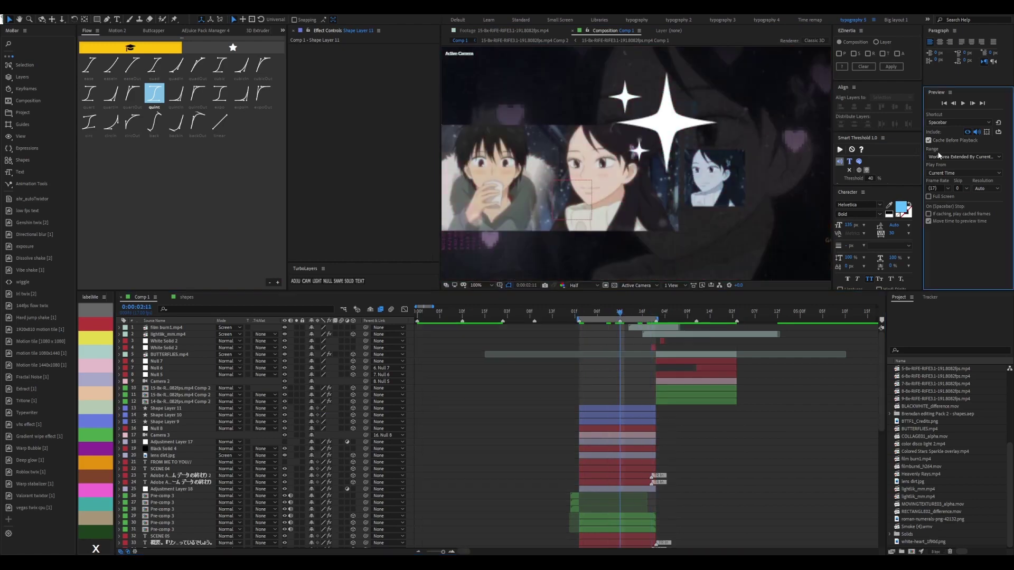
{"action": "left_click", "coordinate": [629, 408]}
Check the stars' scale and move the orange Shape Layer 11 star beside the magenta one
{"action": "key", "text": "ctrl+Down"}
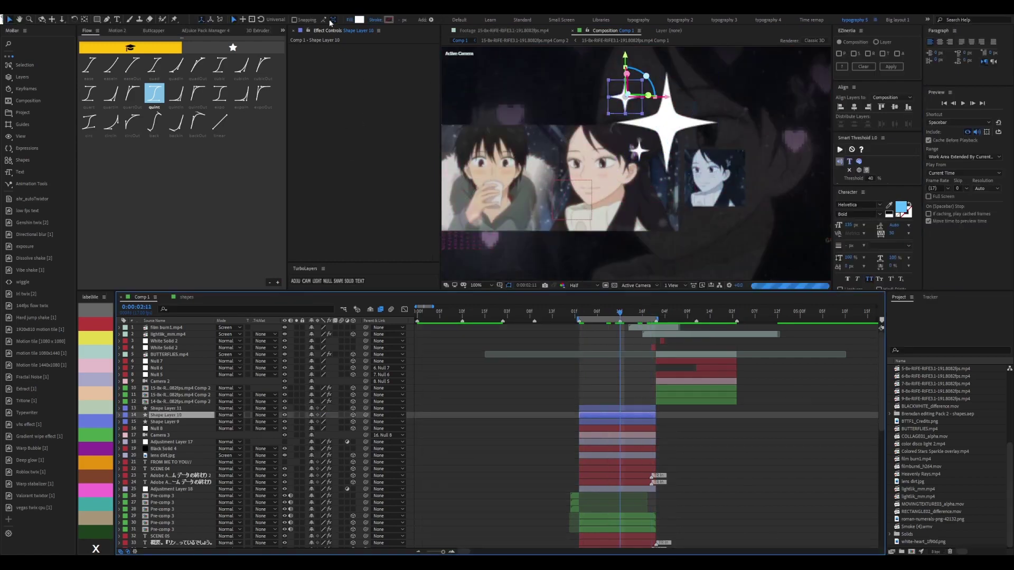
{"action": "left_click", "coordinate": [646, 421]}
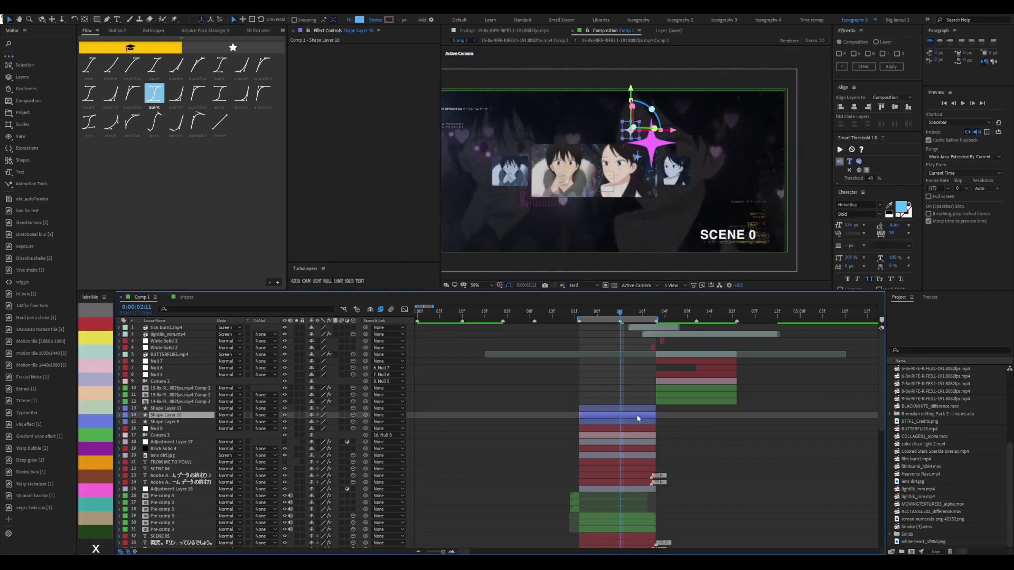
{"action": "key", "text": "s"}
{"action": "scroll", "coordinate": [640, 161], "scroll_direction": "up", "scroll_amount": 2}
{"action": "left_click", "coordinate": [643, 157]}
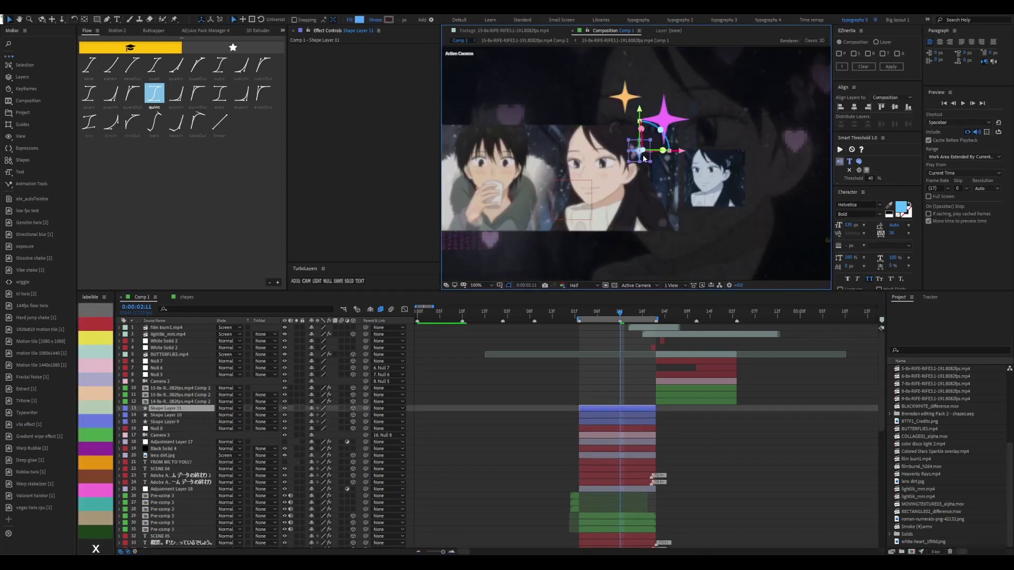
{"action": "left_click_drag", "start_coordinate": [630, 104], "coordinate": [634, 113]}
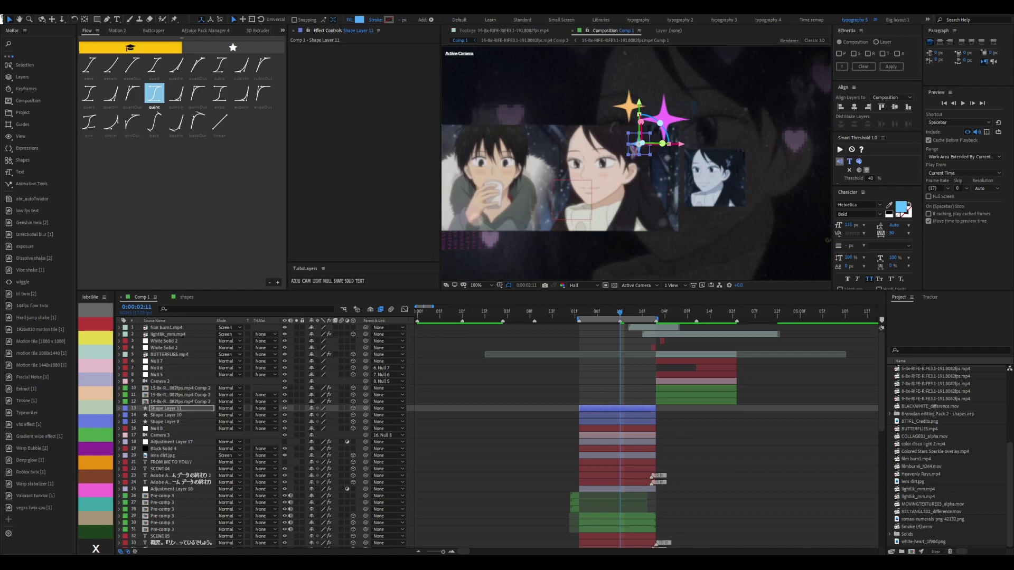
Scrub through the sparkle moment to 0:00:02:10 and view the whole frame
{"action": "key", "text": "Page_Up"}
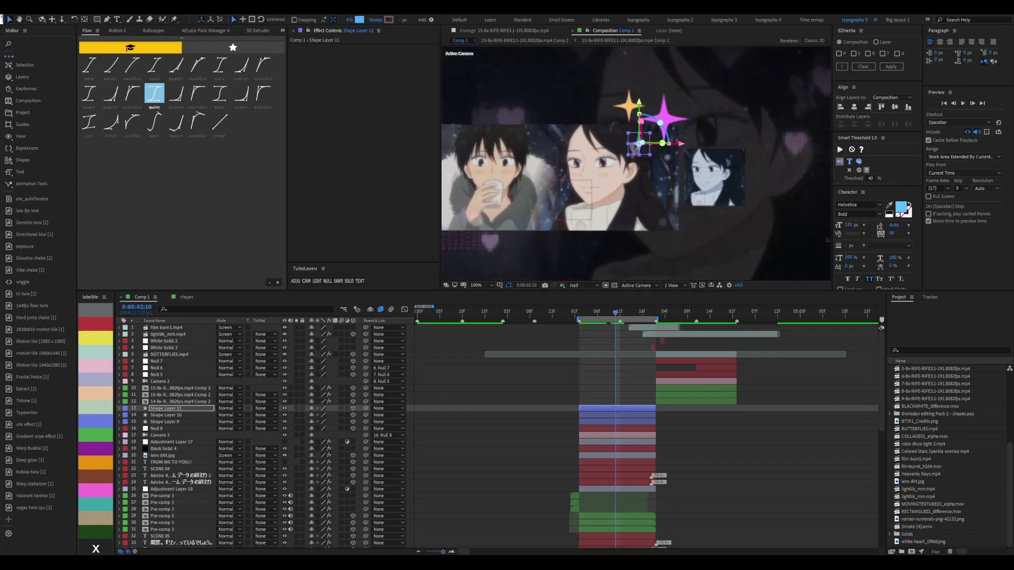
{"action": "left_click_drag", "start_coordinate": [643, 314], "coordinate": [622, 314]}
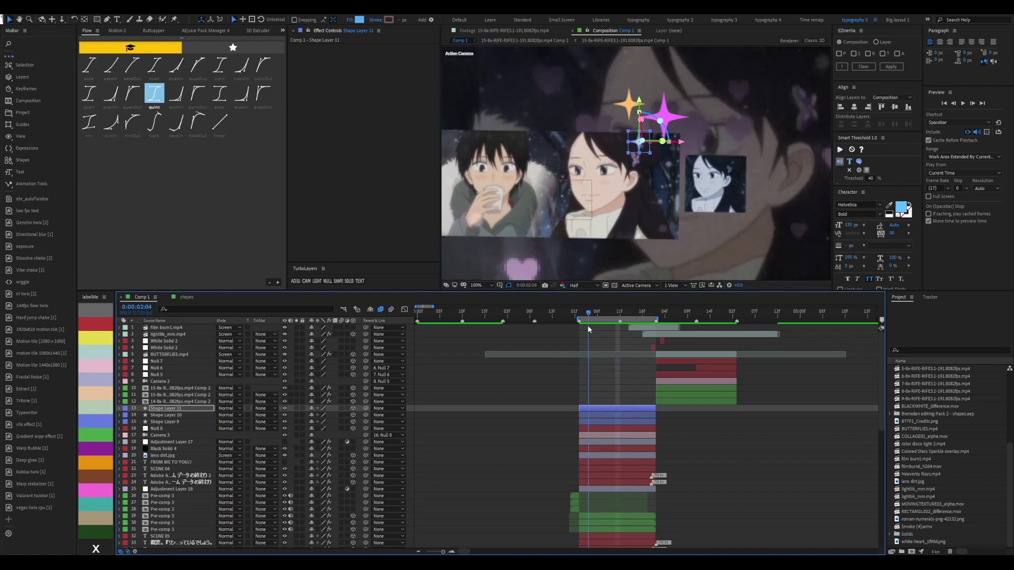
{"action": "left_click", "coordinate": [583, 315]}
{"action": "mouse_move", "coordinate": [582, 315]}
{"action": "left_mouse_down"}
{"action": "mouse_move", "coordinate": [641, 311]}
{"action": "mouse_move", "coordinate": [584, 317]}
{"action": "left_mouse_up"}
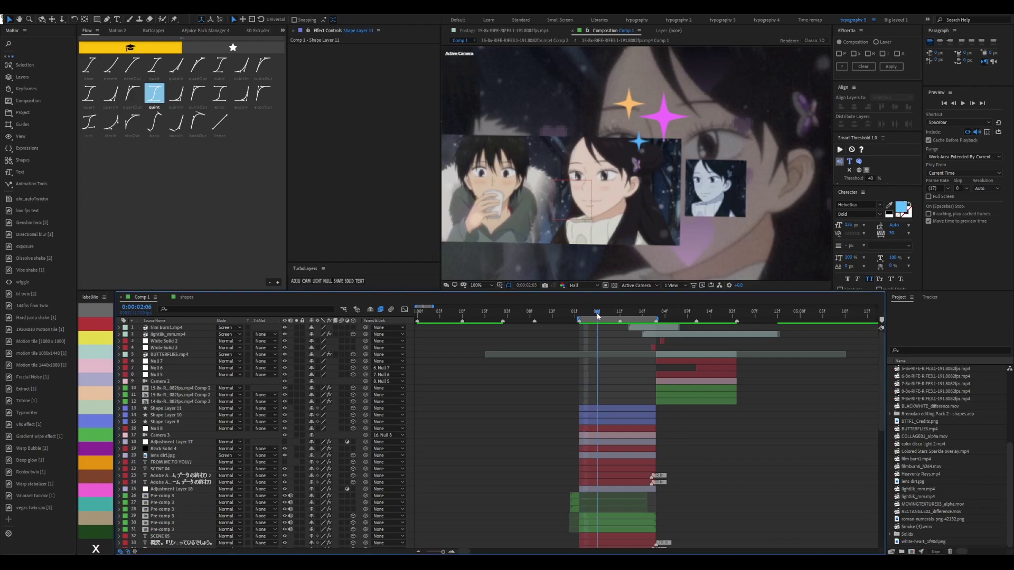
{"action": "left_click_drag", "start_coordinate": [599, 316], "coordinate": [615, 316]}
{"action": "key", "text": "comma"}
Precompose Shape Layers 9–11 into Pre-comp 4
{"action": "left_click", "coordinate": [641, 421], "text": "shift"}
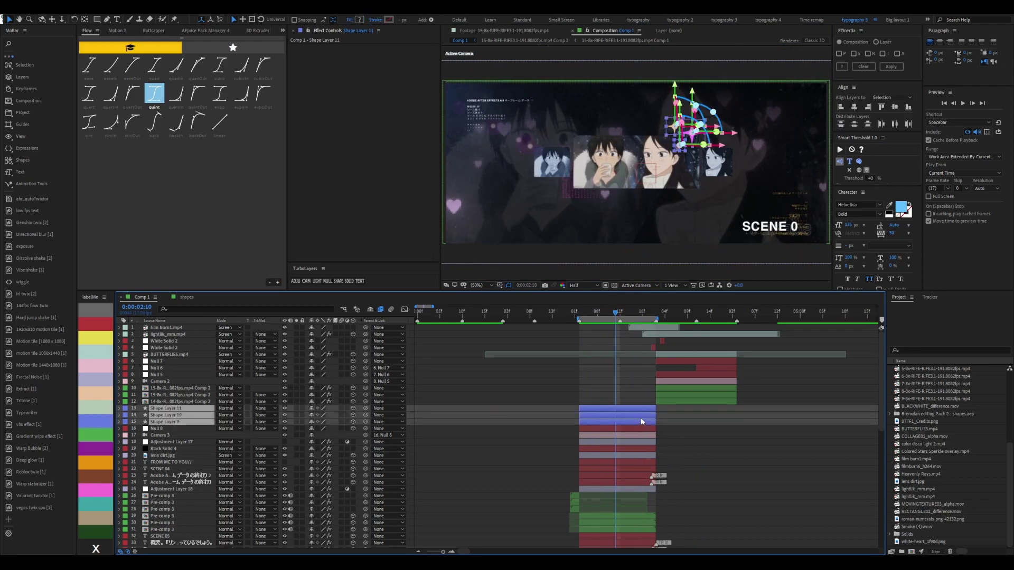
{"action": "key", "text": "ctrl+shift+c"}
{"action": "key", "text": "Return"}
{"action": "key", "text": "s"}
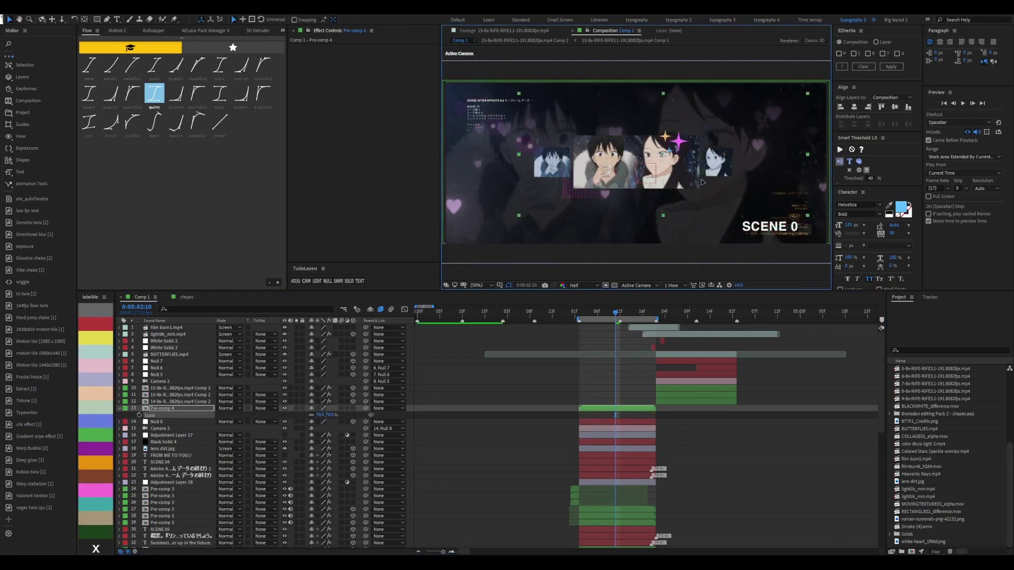
{"action": "key", "text": "s"}
Apply Deep Glow and the low fps text preset to Pre-comp 4, then preview
{"action": "left_click", "coordinate": [25, 460]}
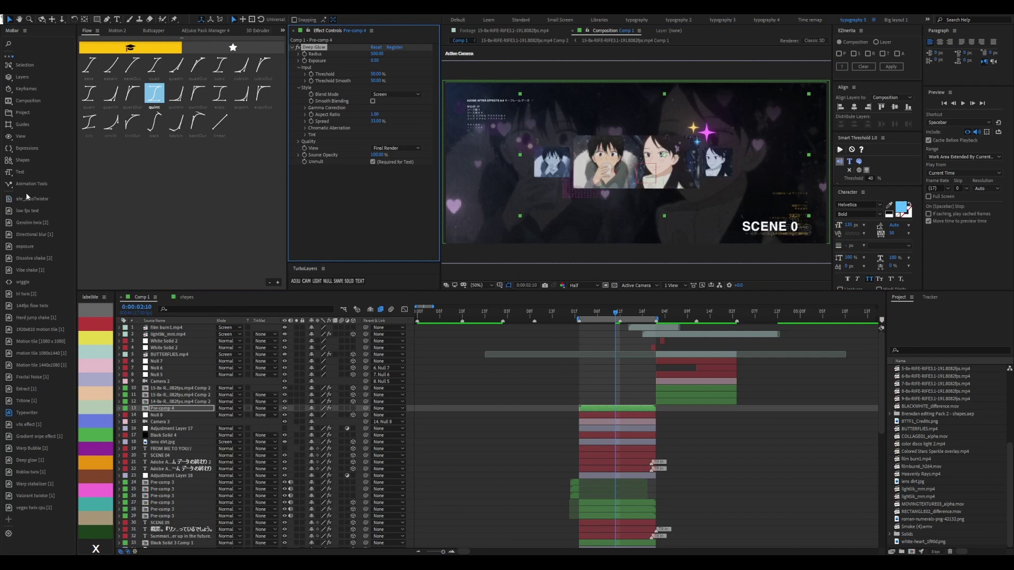
{"action": "left_click", "coordinate": [27, 211]}
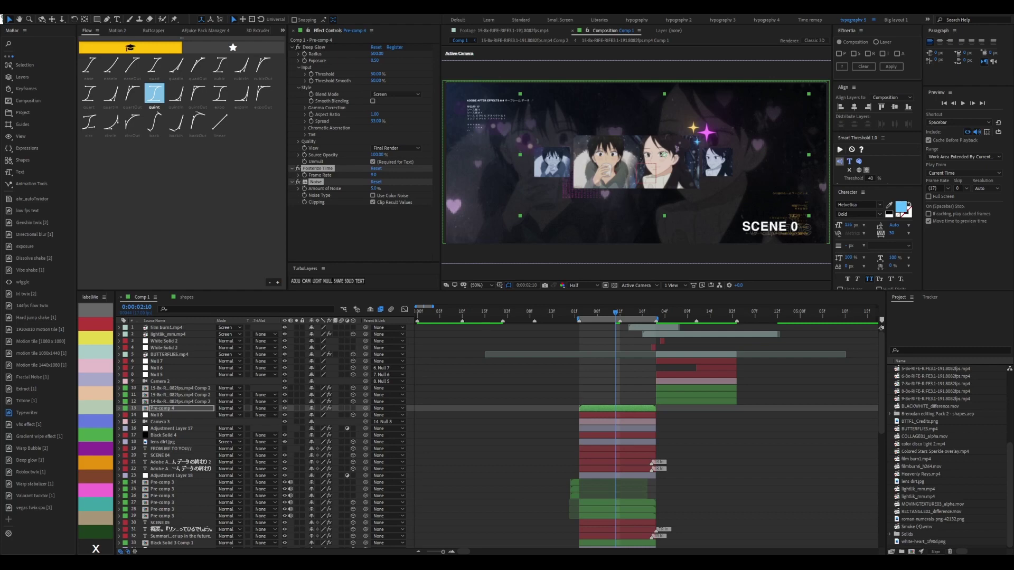
{"action": "key", "text": "space"}
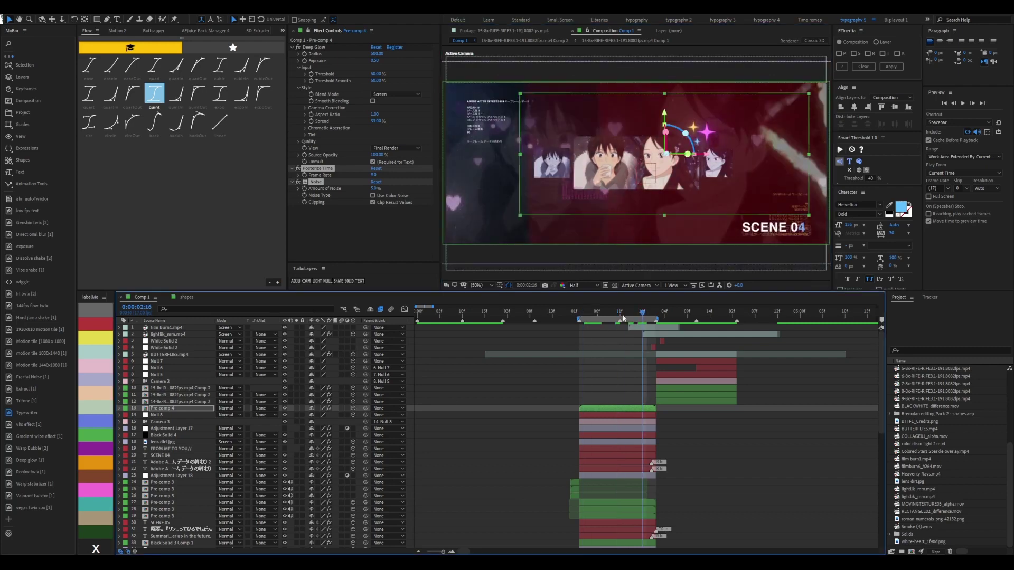
Inside Pre-comp 4, key each star's opacity alternating 0% and 100% frame by frame
{"action": "double_click", "coordinate": [596, 404]}
{"action": "key", "text": "ctrl+a"}
{"action": "key", "text": "t"}
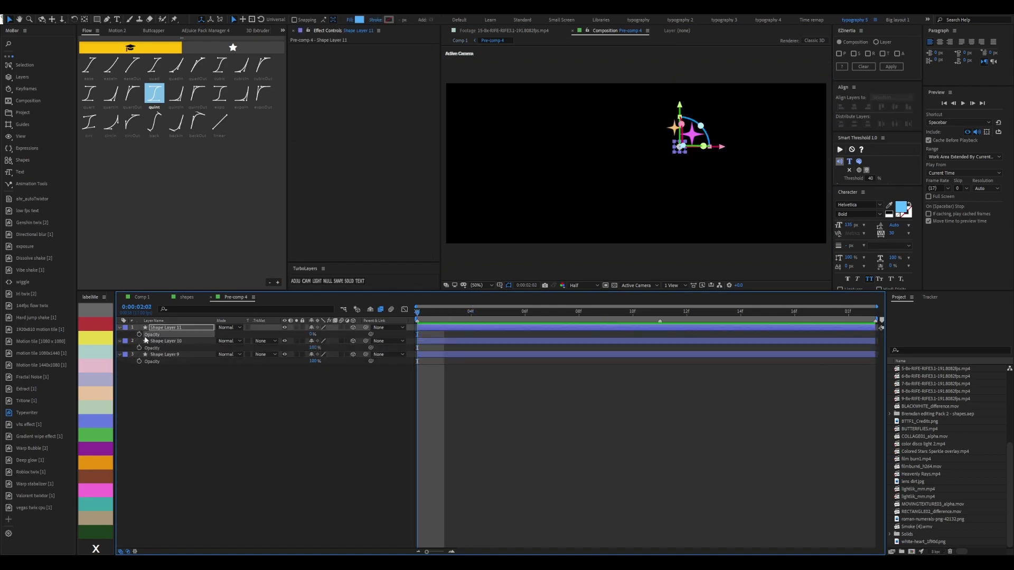
{"action": "left_click", "coordinate": [456, 328]}
{"action": "key", "text": "ctrl+v"}
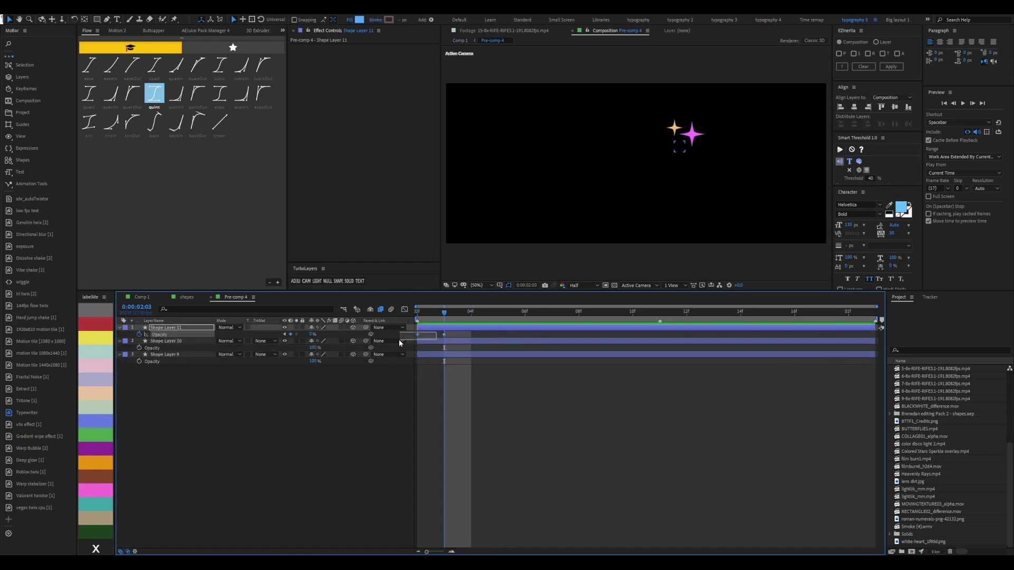
{"action": "key", "text": "ctrl+v"}
{"action": "key", "text": "ctrl+v"}
{"action": "key", "text": "ctrl+v"}
{"action": "key", "text": "space"}
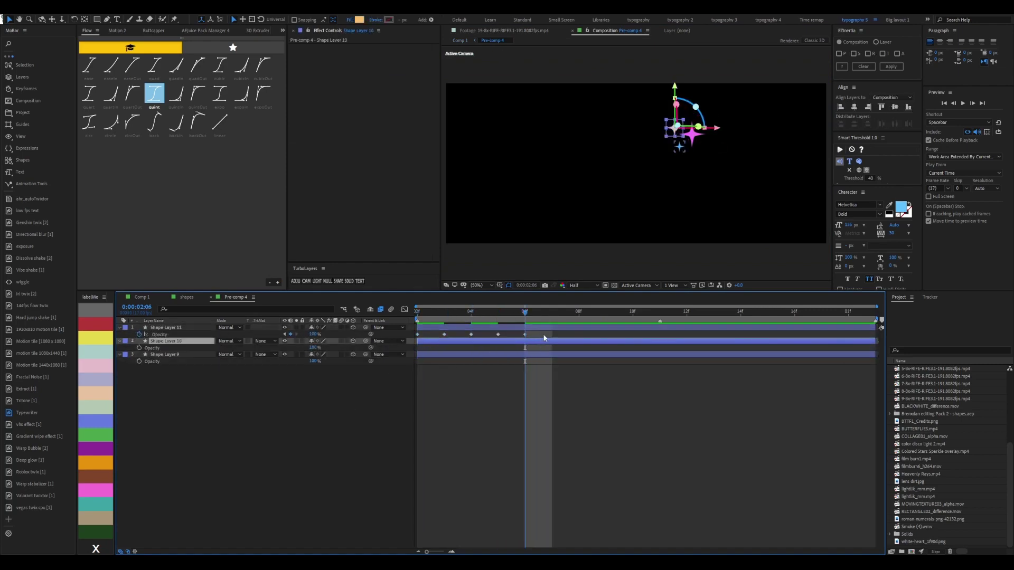
Preview the blinking stars in Comp 1, revisiting Pre-comp 4 to select all three star layers
{"action": "key", "text": "shift+Escape"}
{"action": "key", "text": "space"}
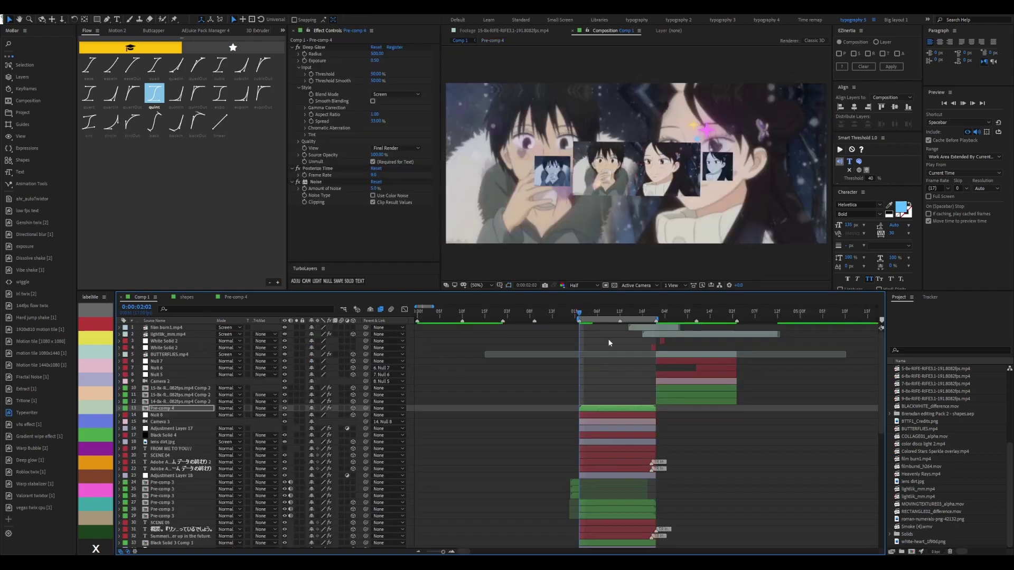
{"action": "key", "text": "shift+Escape"}
{"action": "key", "text": "ctrl+a"}
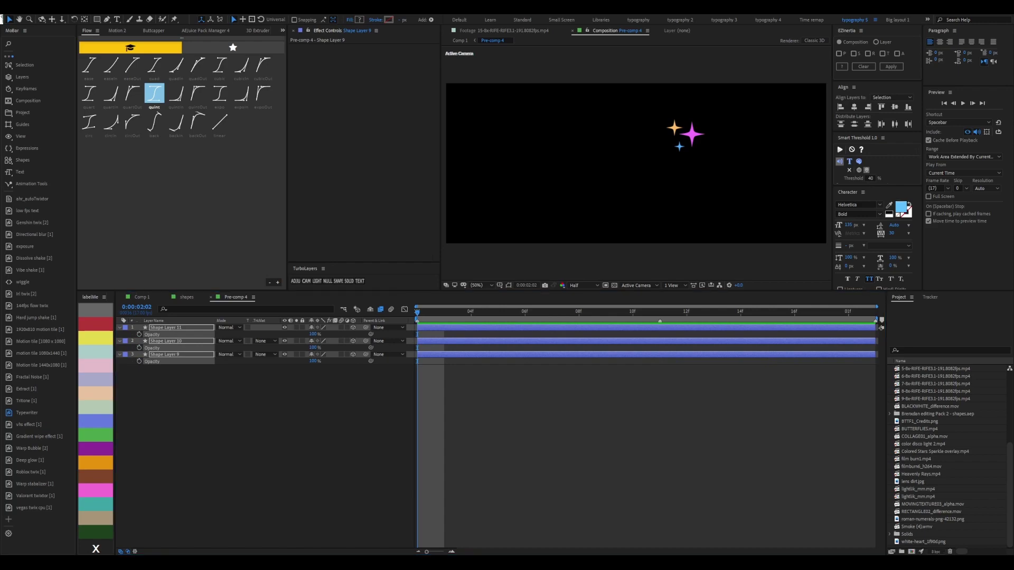
{"action": "key", "text": "shift+Escape"}
{"action": "key", "text": "space"}
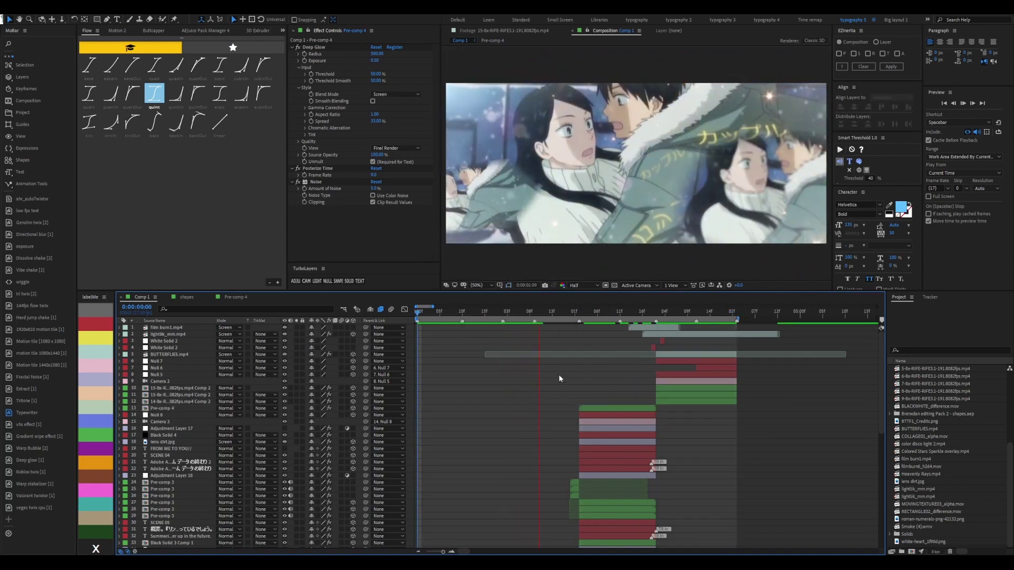
Inspect Adjustment Layer 18's effects and play Comp 1 from the start
{"action": "scroll", "coordinate": [491, 426], "scroll_direction": "down", "scroll_amount": 10}
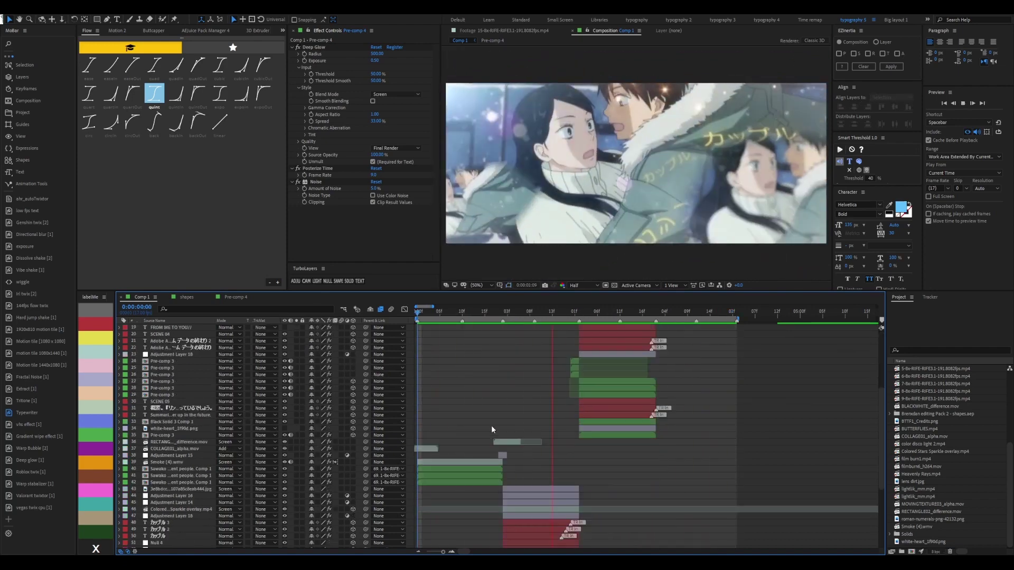
{"action": "left_click", "coordinate": [462, 311]}
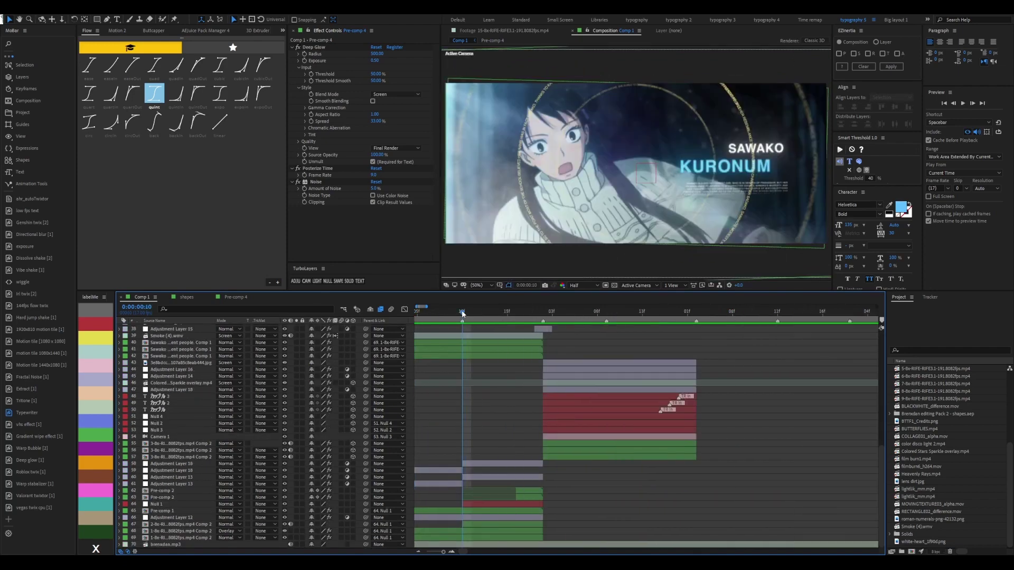
{"action": "left_click", "coordinate": [504, 464]}
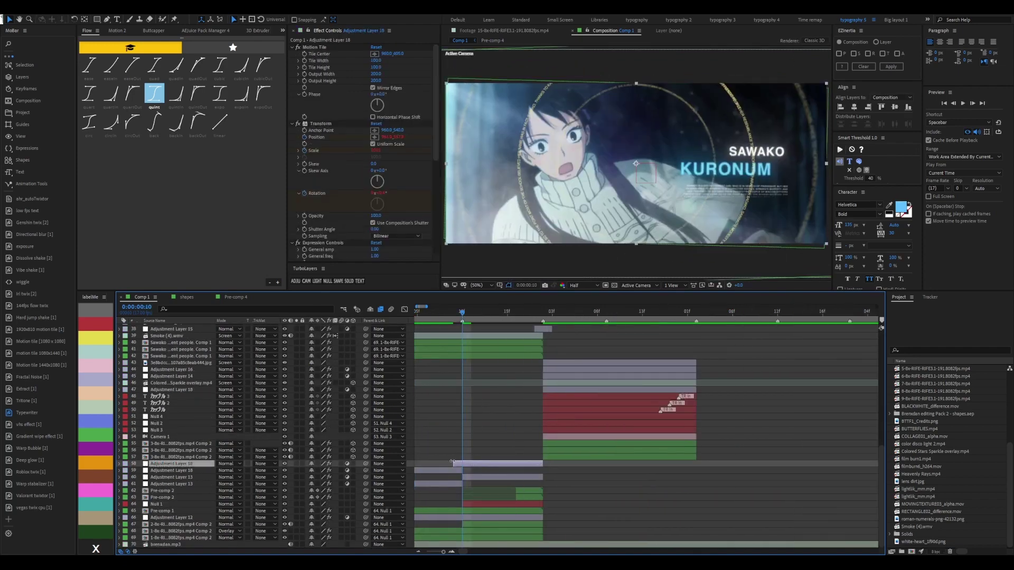
{"action": "key", "text": "Home"}
{"action": "key", "text": "space"}
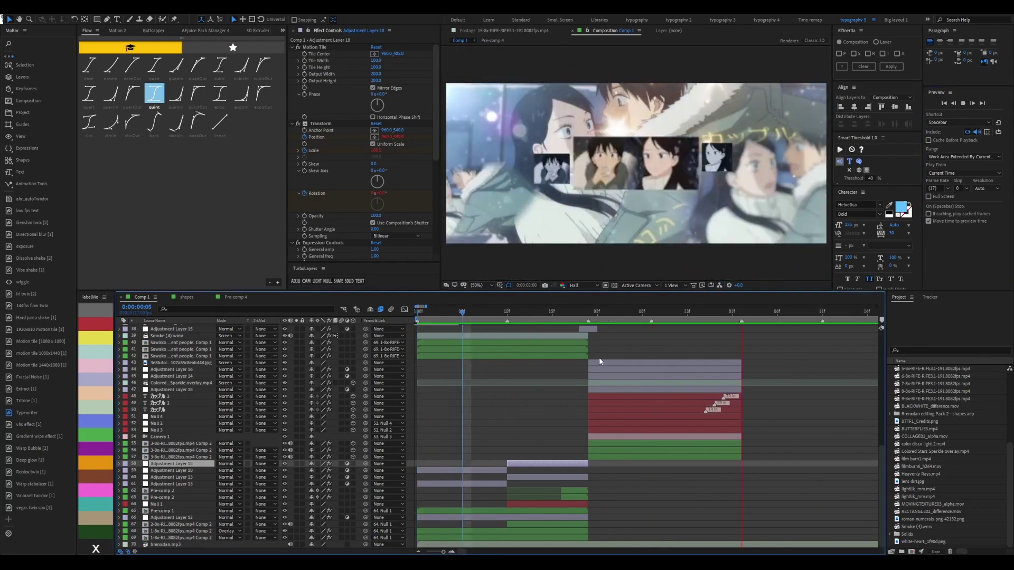
{"action": "scroll", "coordinate": [528, 423], "scroll_direction": "up", "scroll_amount": 7}
{"action": "left_click", "coordinate": [627, 368]}
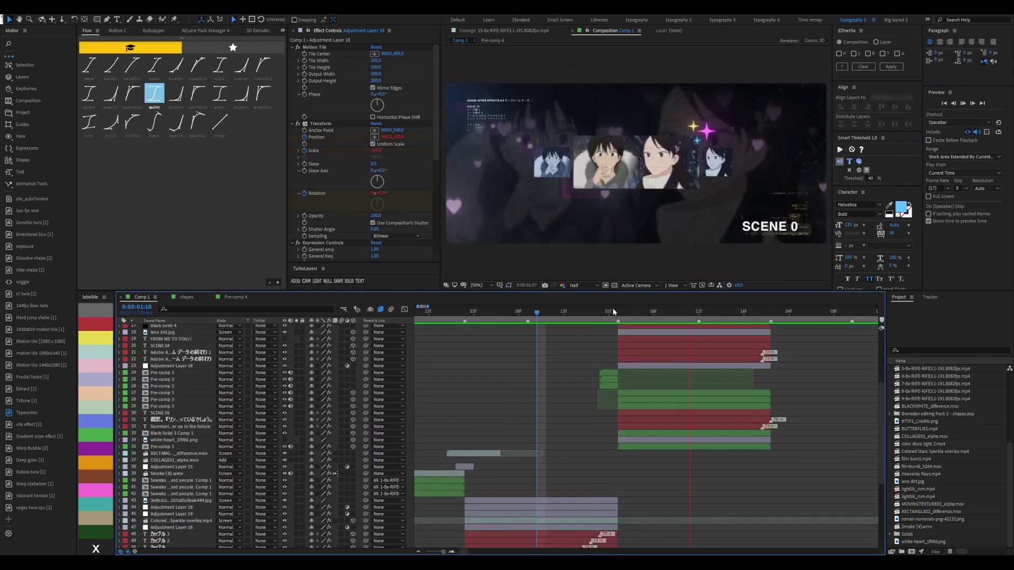
Preview the section between 0:00:01:10 and 0:00:02:02 repeatedly
{"action": "left_click", "coordinate": [615, 311]}
{"action": "key", "text": "space"}
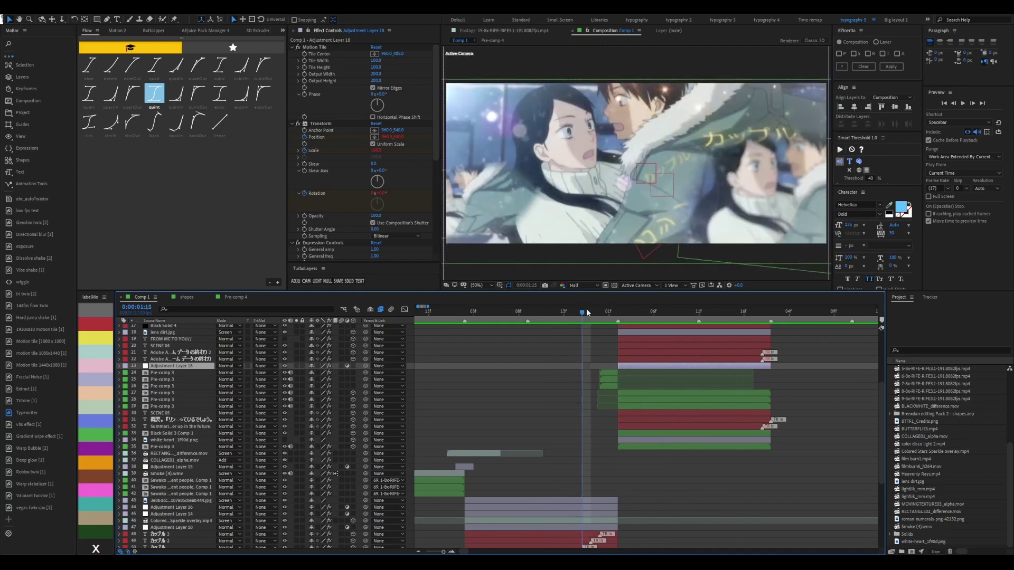
{"action": "key", "text": "space"}
{"action": "left_click", "coordinate": [616, 314]}
{"action": "key", "text": "space"}
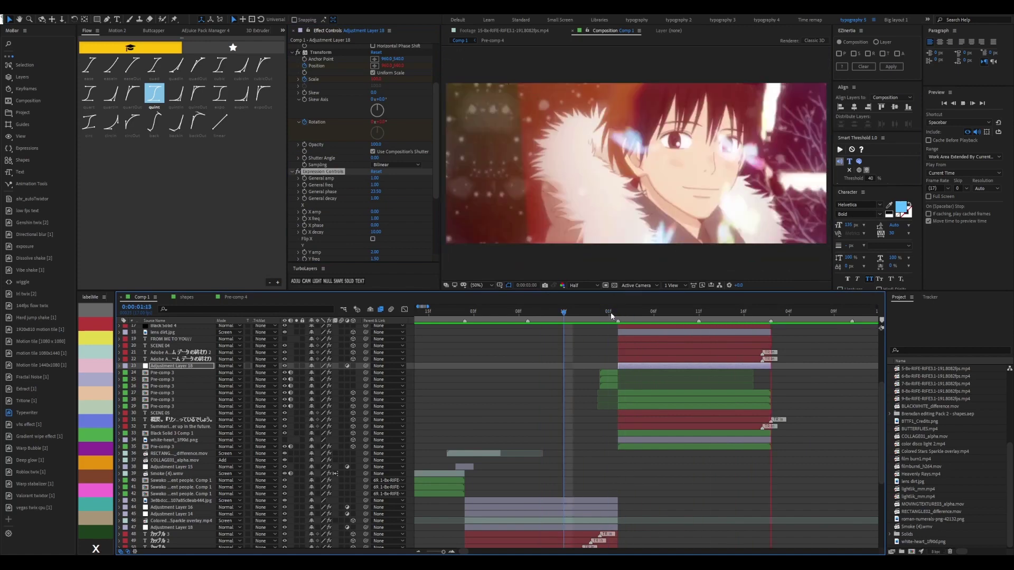
{"action": "left_click", "coordinate": [611, 313]}
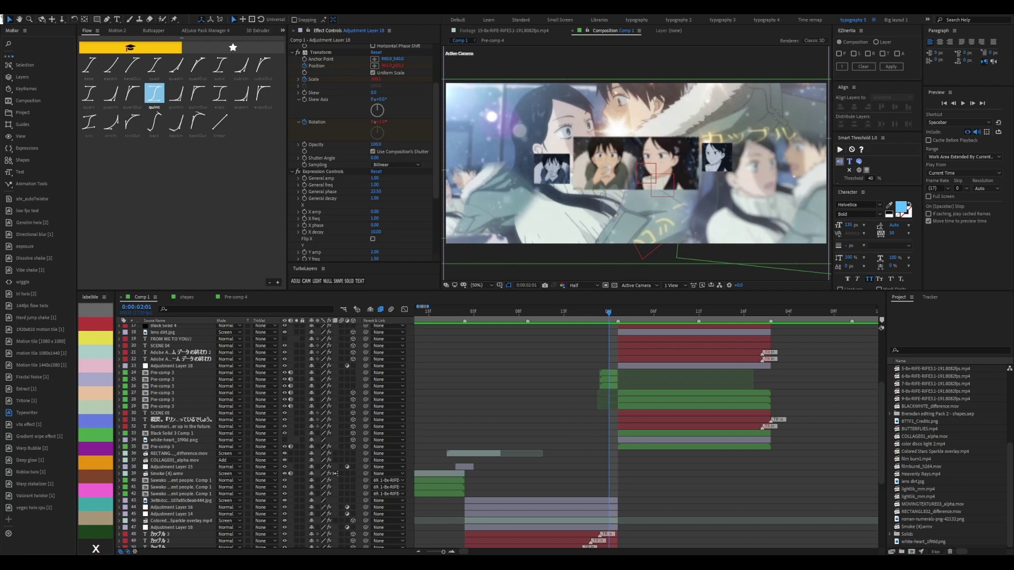
{"action": "key", "text": "space"}
{"action": "scroll", "coordinate": [335, 474], "scroll_direction": "up", "scroll_amount": 5}
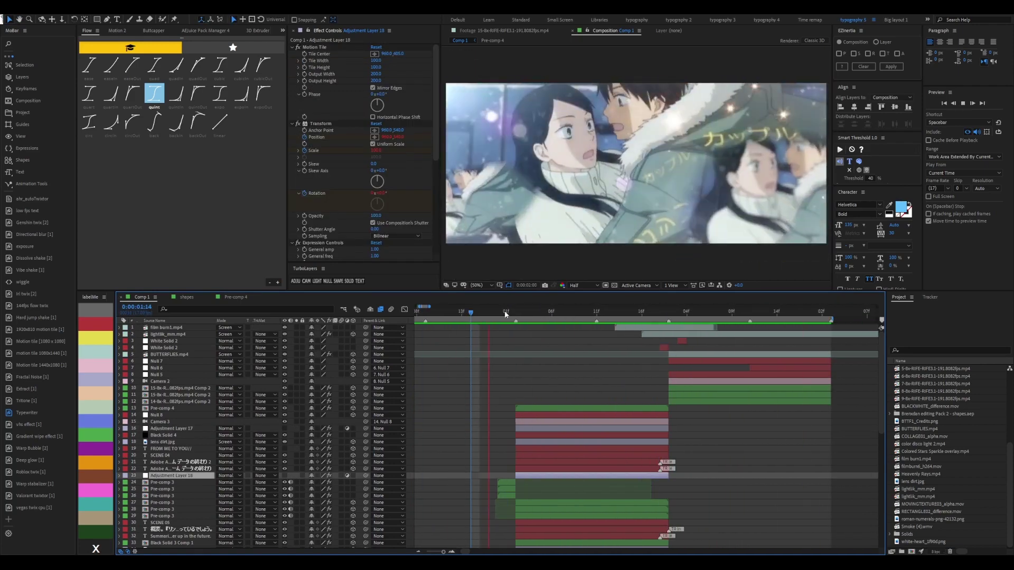
{"action": "left_click", "coordinate": [517, 314]}
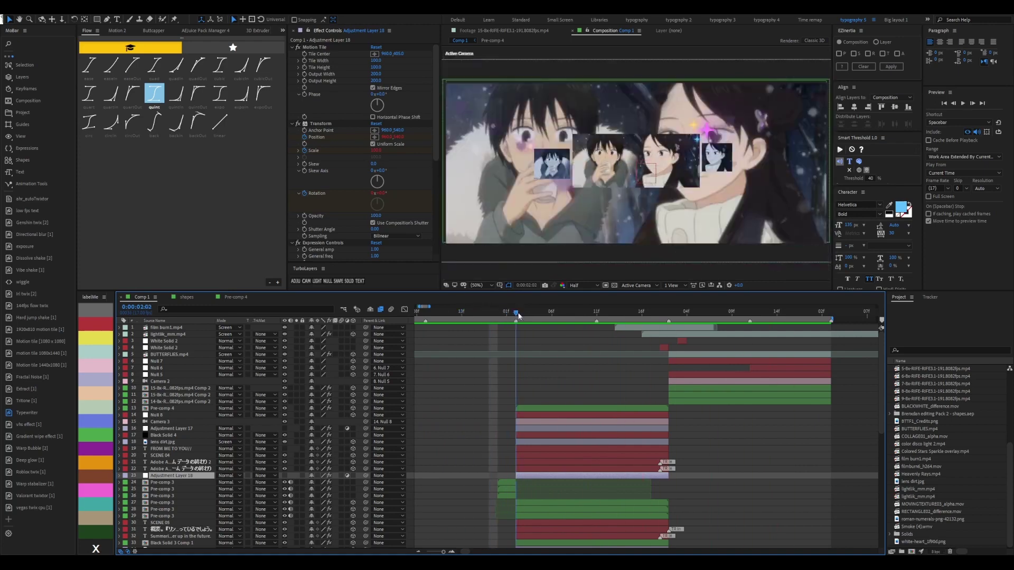
Check Pre-comp 3's effects at the SCENE 0 frame and drag the Kodak frame image into Comp 1
{"action": "left_click_drag", "start_coordinate": [507, 479], "coordinate": [495, 499]}
{"action": "left_click", "coordinate": [455, 309]}
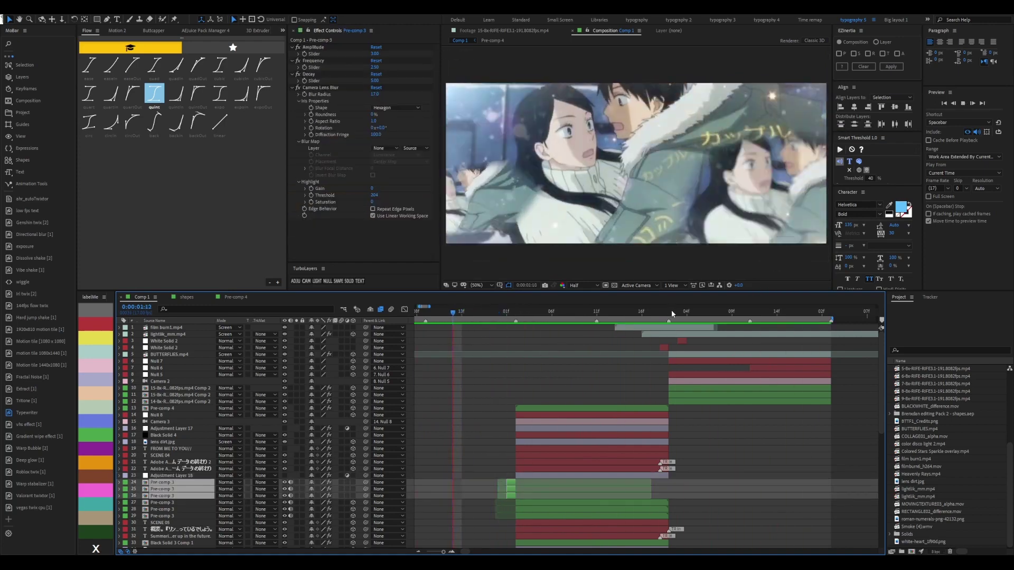
{"action": "mouse_move", "coordinate": [672, 311]}
{"action": "left_mouse_down"}
{"action": "mouse_move", "coordinate": [624, 312]}
{"action": "mouse_move", "coordinate": [657, 313]}
{"action": "left_mouse_up"}
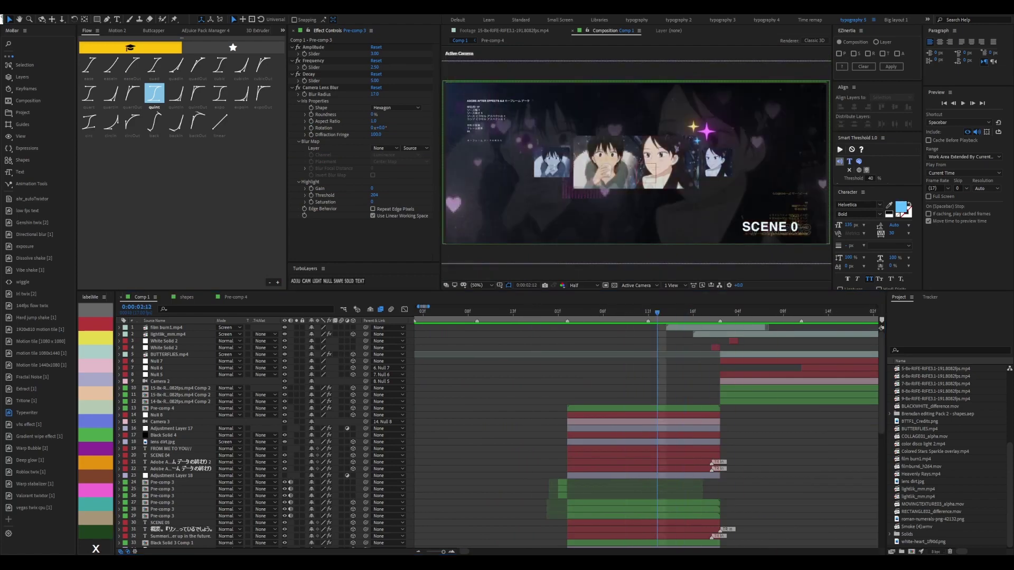
{"action": "left_click_drag", "start_coordinate": [664, 338], "coordinate": [664, 338]}
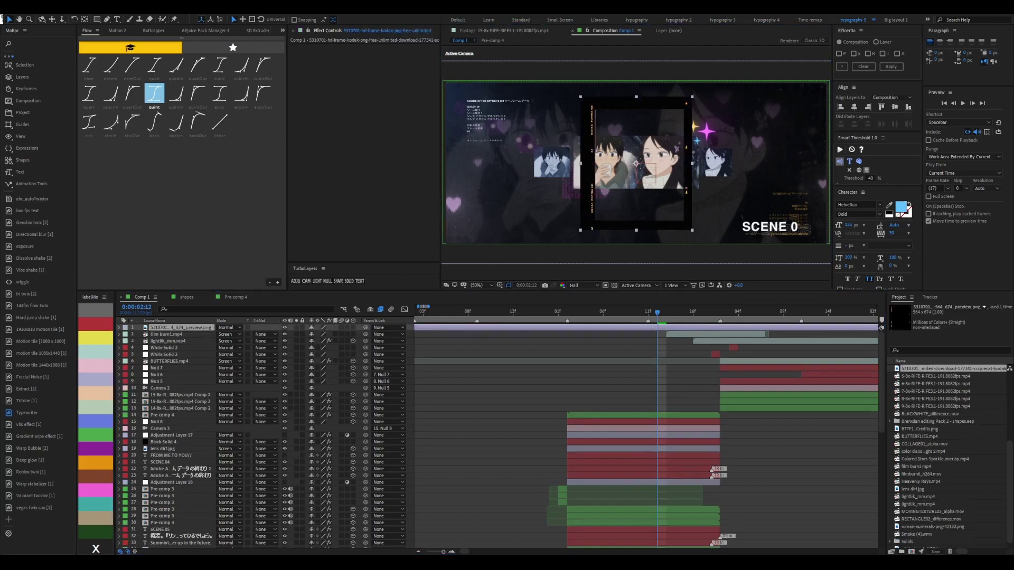
At the SCENE 04 moment, move the Kodak frame layer above its pre-comp and rotate it 90°
{"action": "left_click", "coordinate": [703, 312]}
{"action": "left_click_drag", "start_coordinate": [180, 328], "coordinate": [261, 499]}
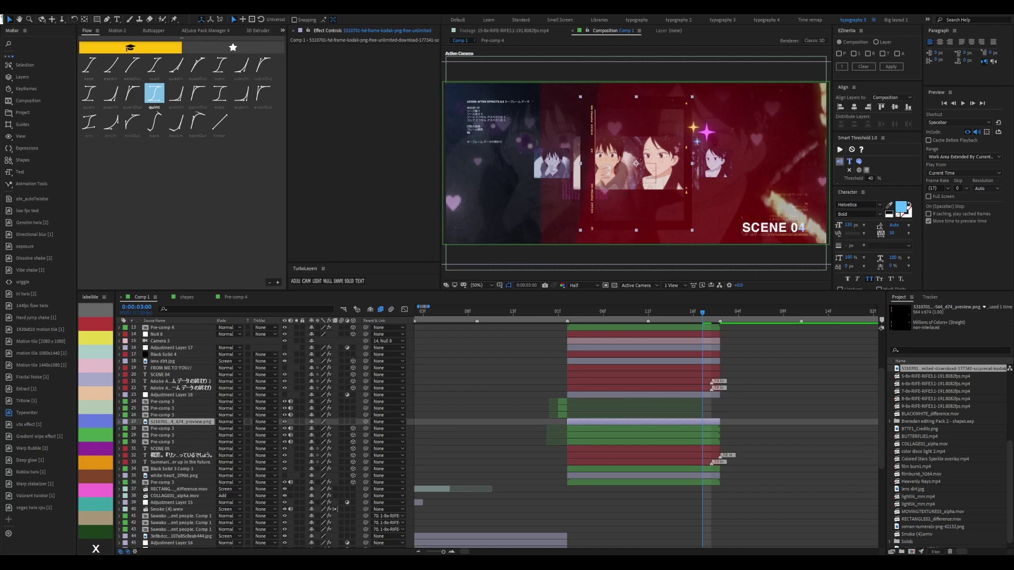
{"action": "left_click", "coordinate": [322, 422]}
{"action": "key", "text": "r"}
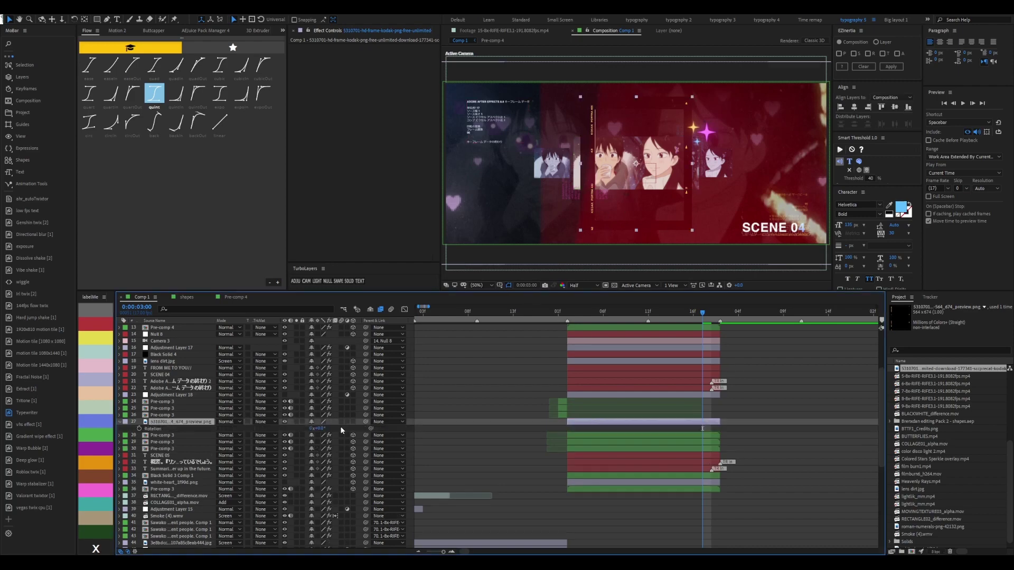
{"action": "left_click_drag", "start_coordinate": [319, 429], "coordinate": [322, 429]}
Scale the Kodak frame non-uniformly to about 57.7, 100.9% so it fits wider and shorter
{"action": "key", "text": "s"}
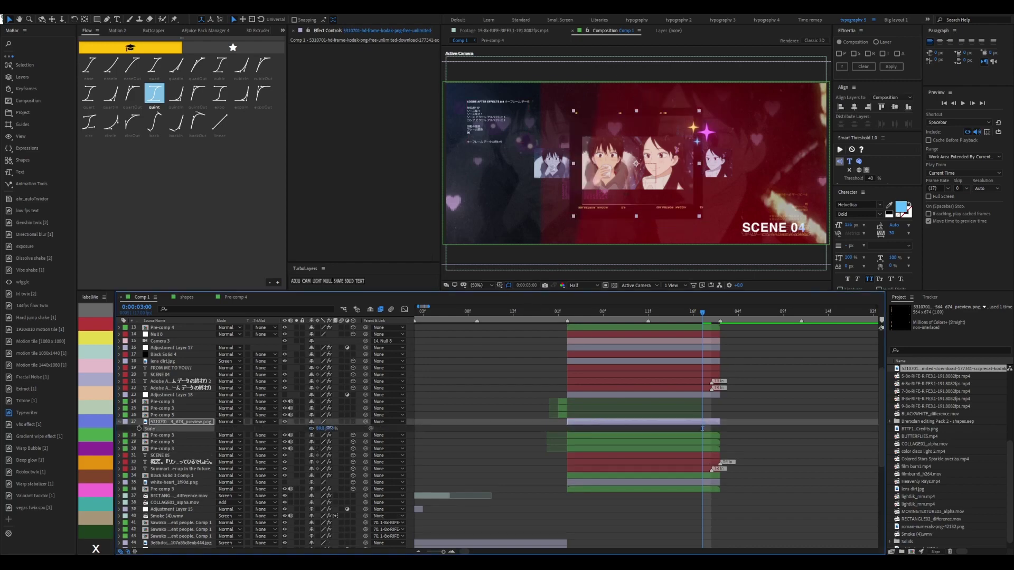
{"action": "key", "text": "slash"}
{"action": "left_click_drag", "start_coordinate": [743, 164], "coordinate": [771, 164]}
{"action": "left_click_drag", "start_coordinate": [636, 88], "coordinate": [636, 99]}
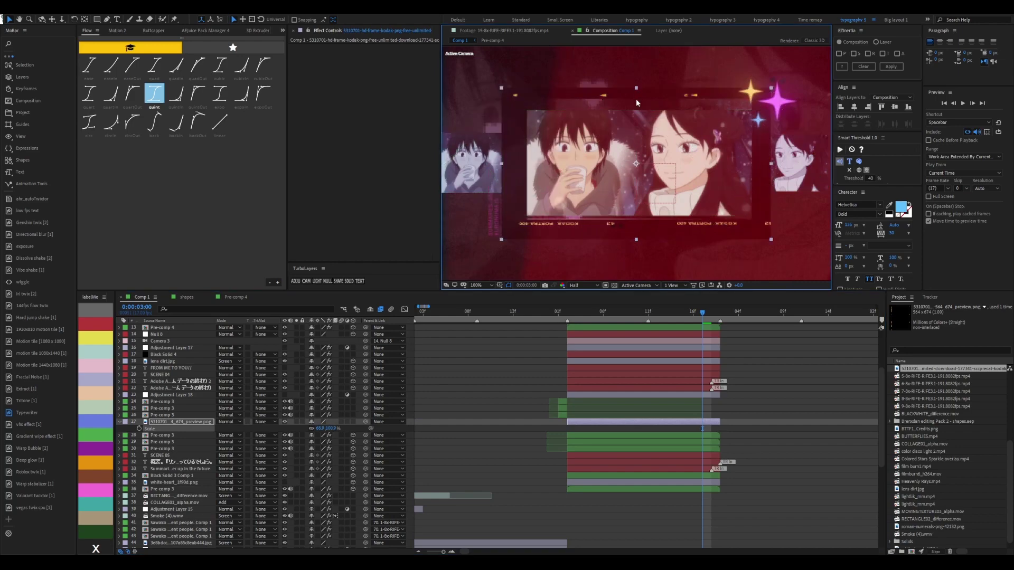
{"action": "key", "text": "comma"}
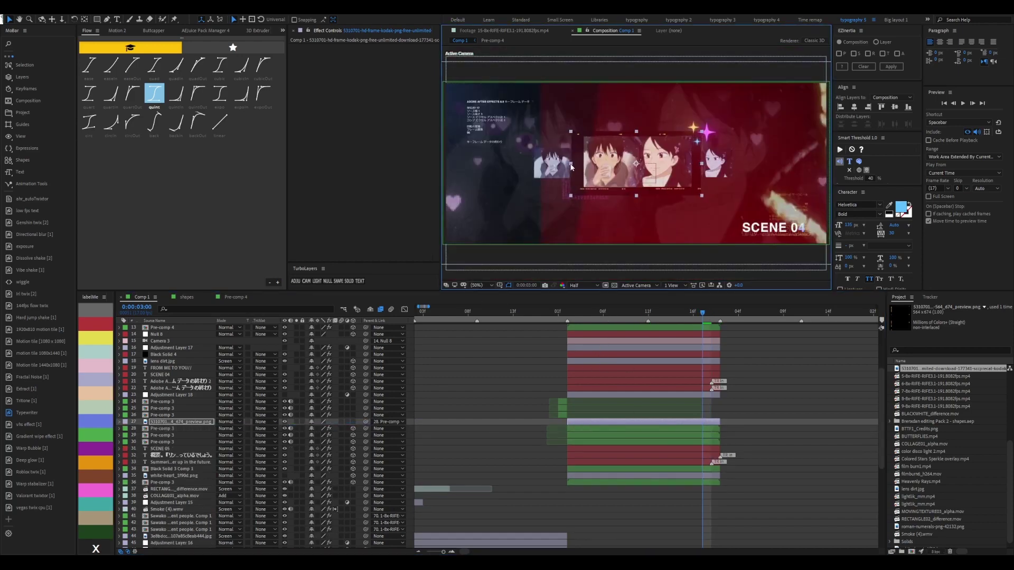
Preview the result from 0:00:02:10, then paste in the white polaroid frame image
{"action": "left_click", "coordinate": [641, 312]}
{"action": "key", "text": "slash"}
{"action": "key", "text": "space"}
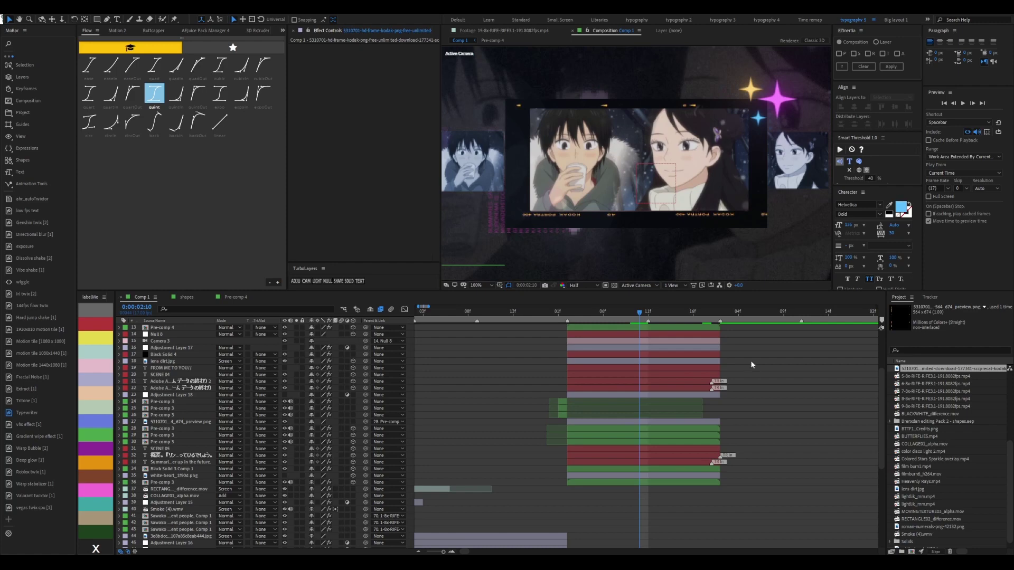
{"action": "key", "text": "ctrl+v"}
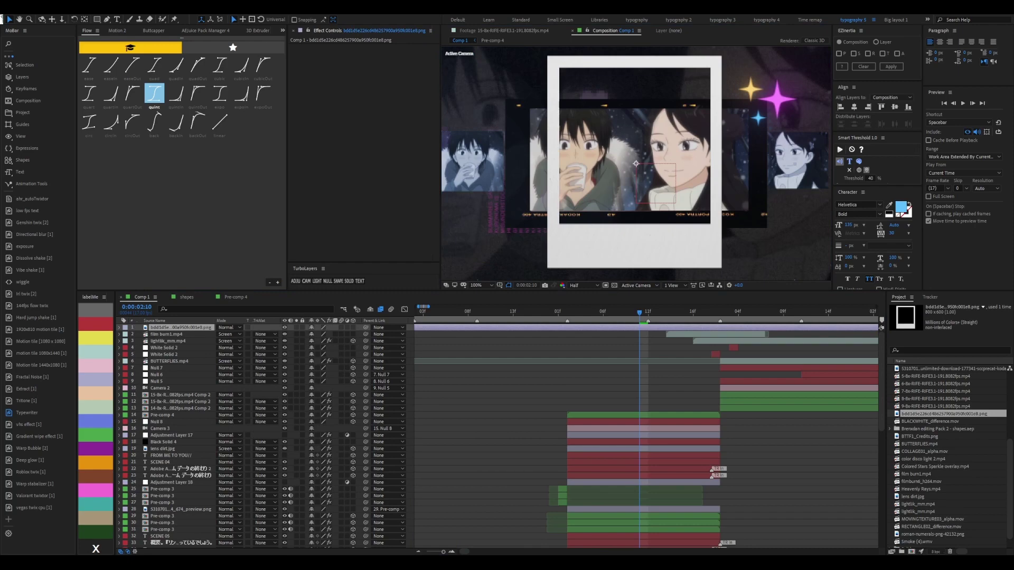
Shrink the polaroid frame's scale to about 38-40%
{"action": "key", "text": "Page_Down"}
{"action": "key", "text": "Page_Down"}
{"action": "key", "text": "Page_Down"}
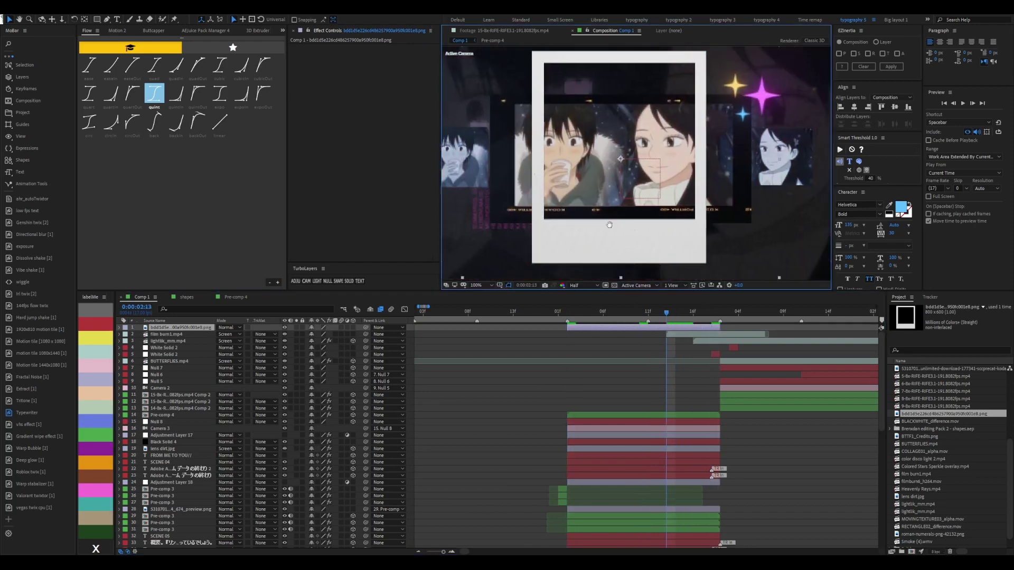
{"action": "key", "text": "s"}
{"action": "left_click_drag", "start_coordinate": [320, 334], "coordinate": [287, 334]}
{"action": "key", "text": "period"}
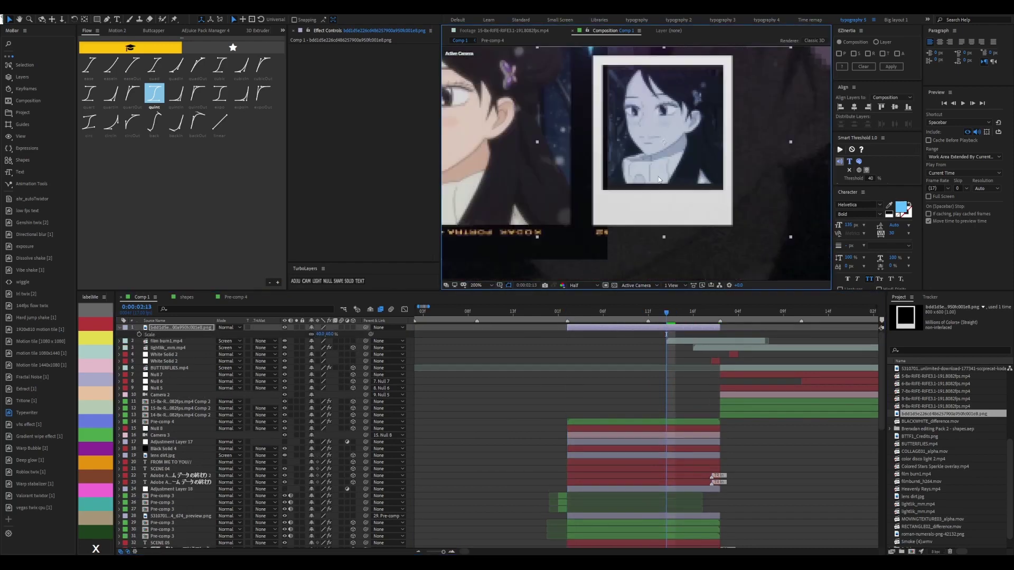
{"action": "key", "text": "alt+KP_Subtract"}
{"action": "key", "text": "alt+KP_Subtract"}
{"action": "key", "text": "comma"}
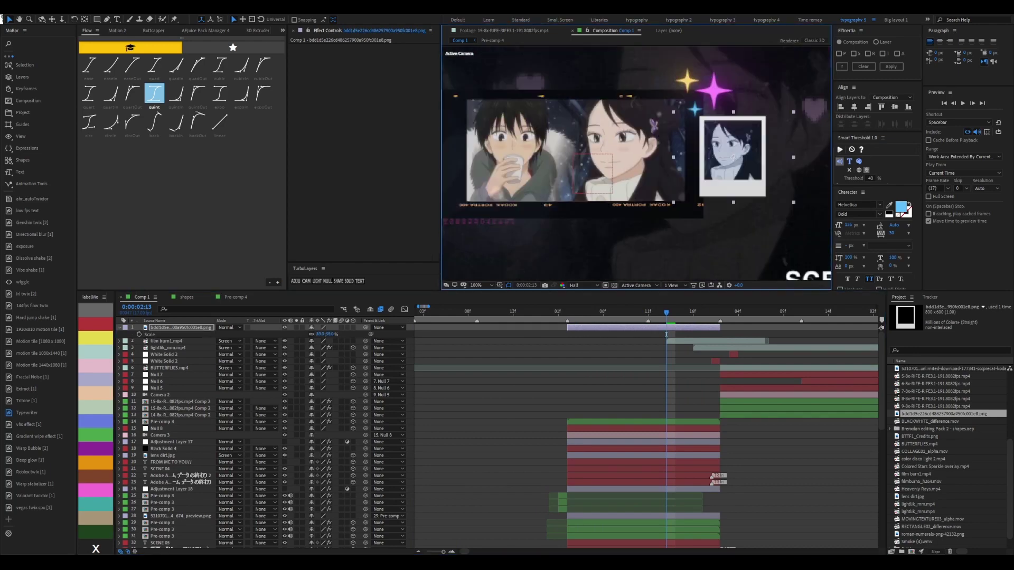
Duplicate the polaroid frame, enlarge the copy slightly, and move both layers down the stack
{"action": "key", "text": "ctrl+d"}
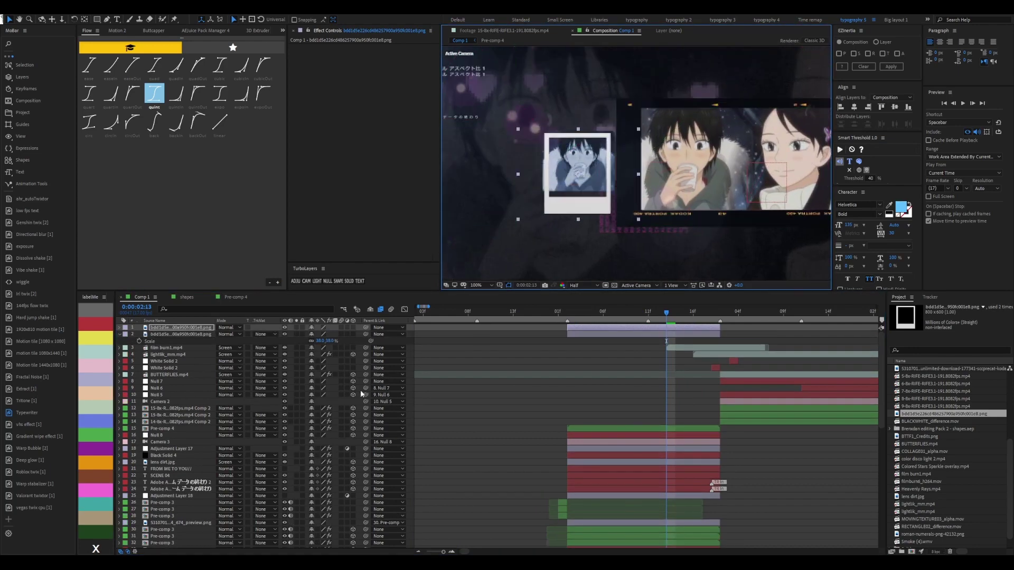
{"action": "left_click_drag", "start_coordinate": [319, 334], "coordinate": [326, 334]}
{"action": "key", "text": "comma"}
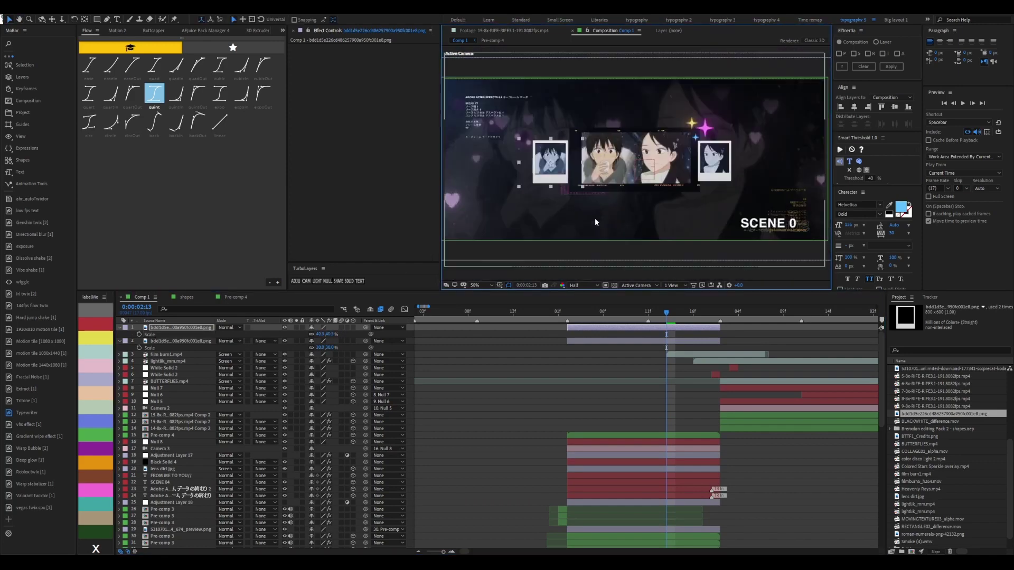
{"action": "left_click", "coordinate": [386, 341], "text": "shift"}
{"action": "left_click_drag", "start_coordinate": [386, 341], "coordinate": [266, 499]}
{"action": "scroll", "coordinate": [516, 471], "scroll_direction": "down", "scroll_amount": 2}
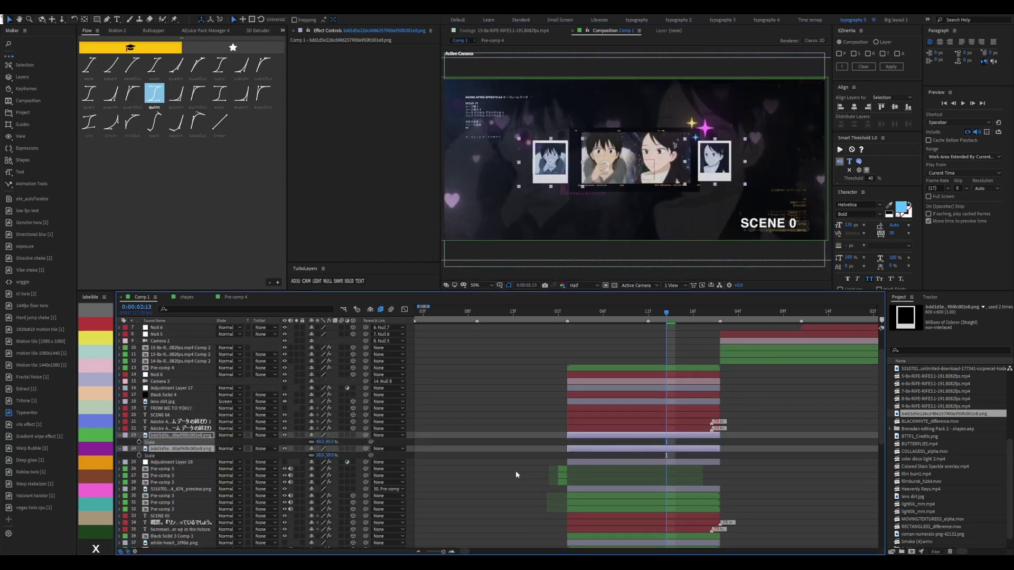
{"action": "left_click", "coordinate": [174, 509]}
Label Pre-comp 3 yellow, move the polaroid layers lower, and parent the polaroid frame to Pre-comp 3
{"action": "right_click", "coordinate": [174, 509]}
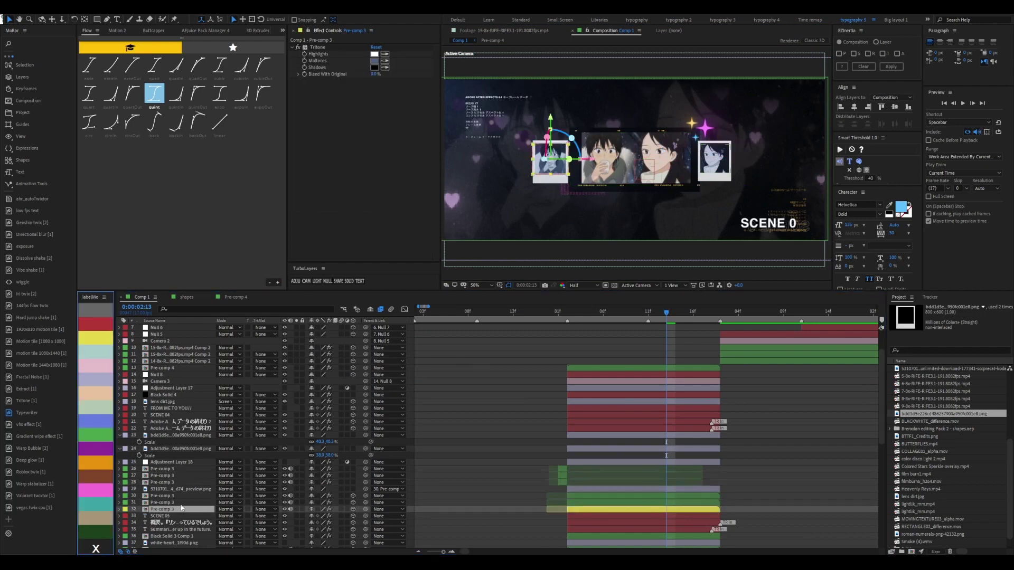
{"action": "left_click", "coordinate": [179, 437]}
{"action": "mouse_move", "coordinate": [179, 436]}
{"action": "left_mouse_down"}
{"action": "mouse_move", "coordinate": [178, 506]}
{"action": "mouse_move", "coordinate": [178, 486]}
{"action": "left_mouse_up"}
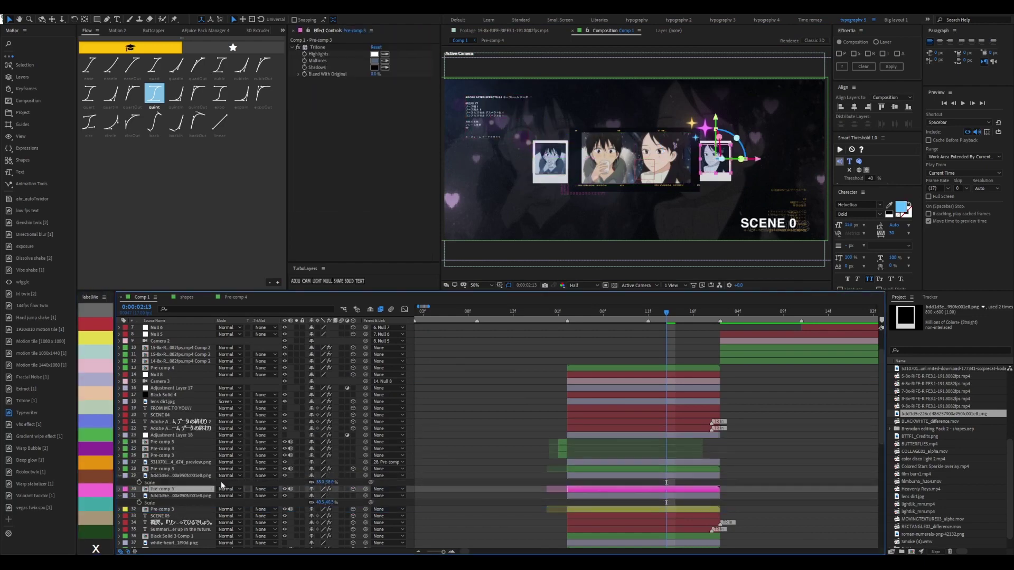
{"action": "left_click_drag", "start_coordinate": [366, 475], "coordinate": [189, 491]}
Preview the parented polaroid from 0:00:02:14 and check Pre-comp 3's position values
{"action": "key", "text": "space"}
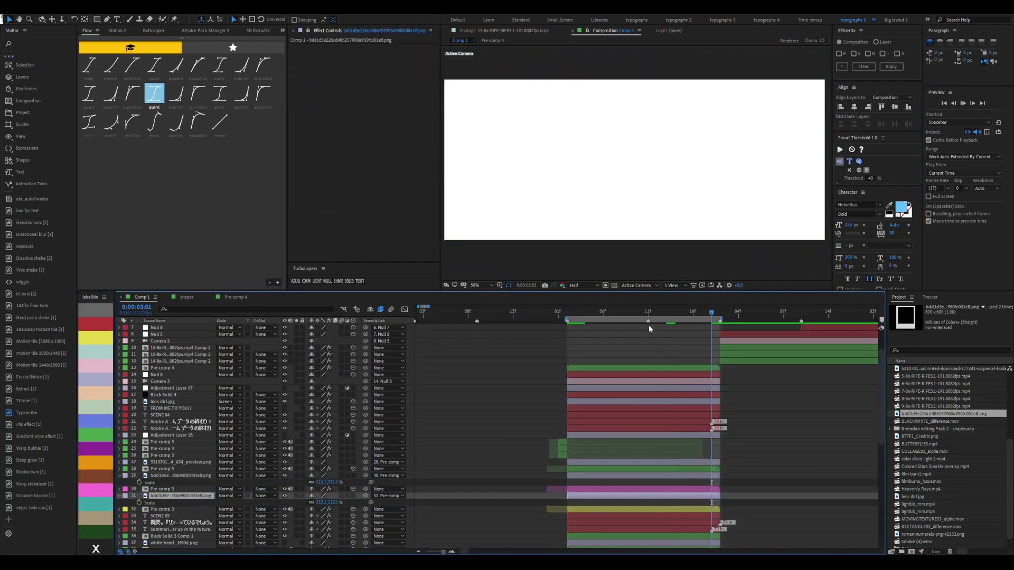
{"action": "left_click", "coordinate": [708, 318]}
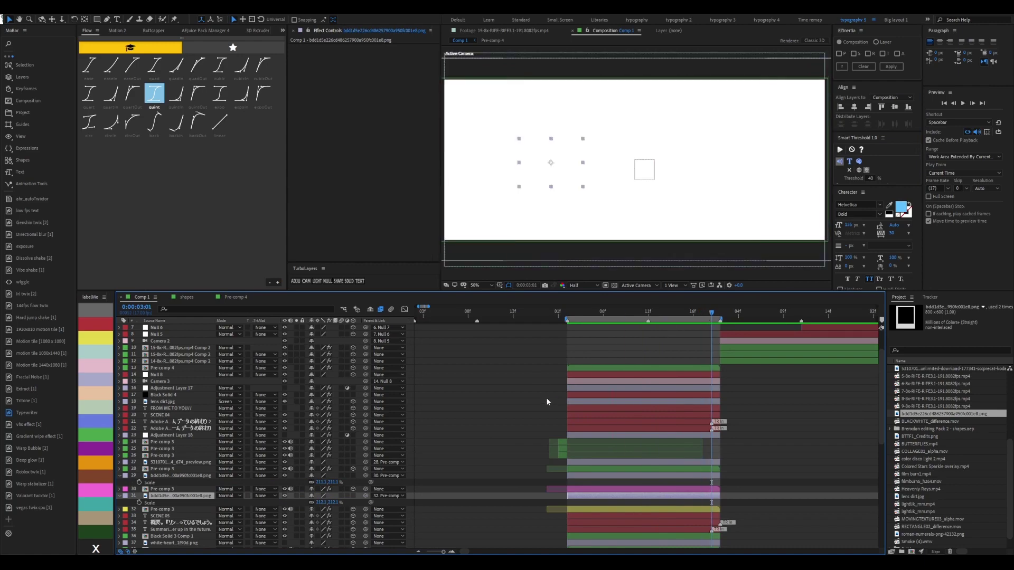
{"action": "left_click", "coordinate": [676, 312]}
{"action": "scroll", "coordinate": [694, 461], "scroll_direction": "down", "scroll_amount": 3}
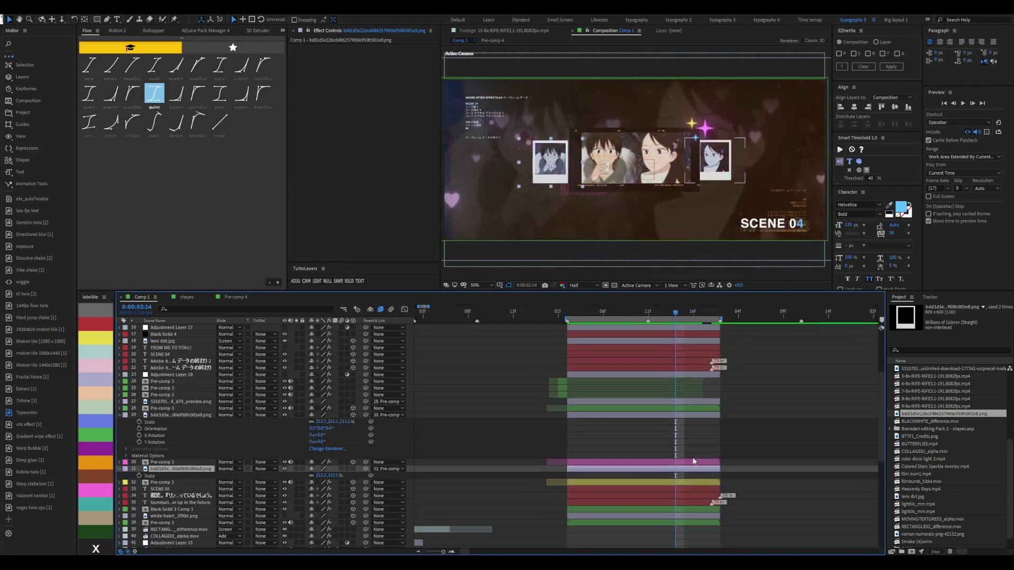
{"action": "left_click", "coordinate": [663, 463]}
{"action": "key", "text": "p"}
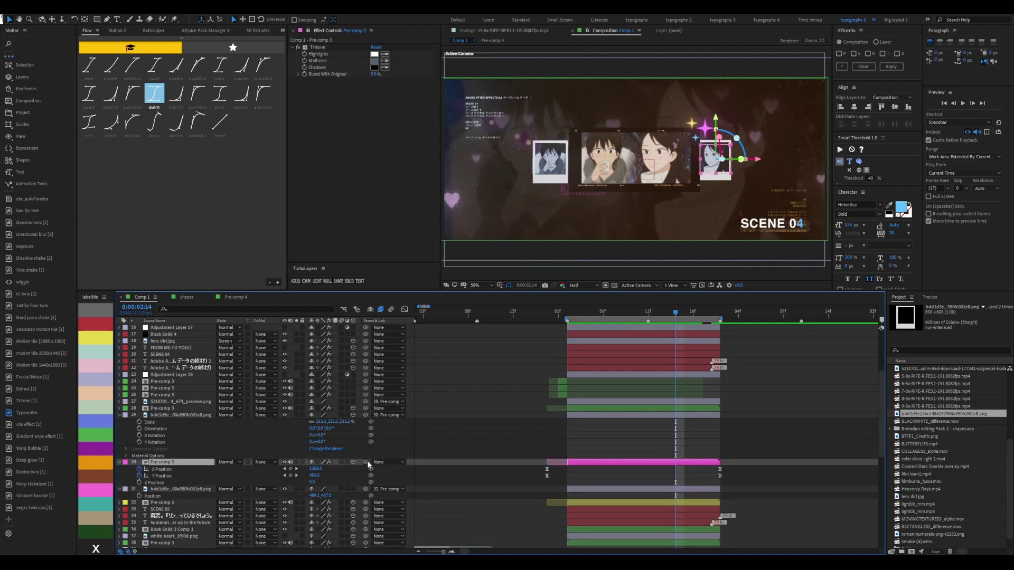
{"action": "left_click", "coordinate": [597, 489]}
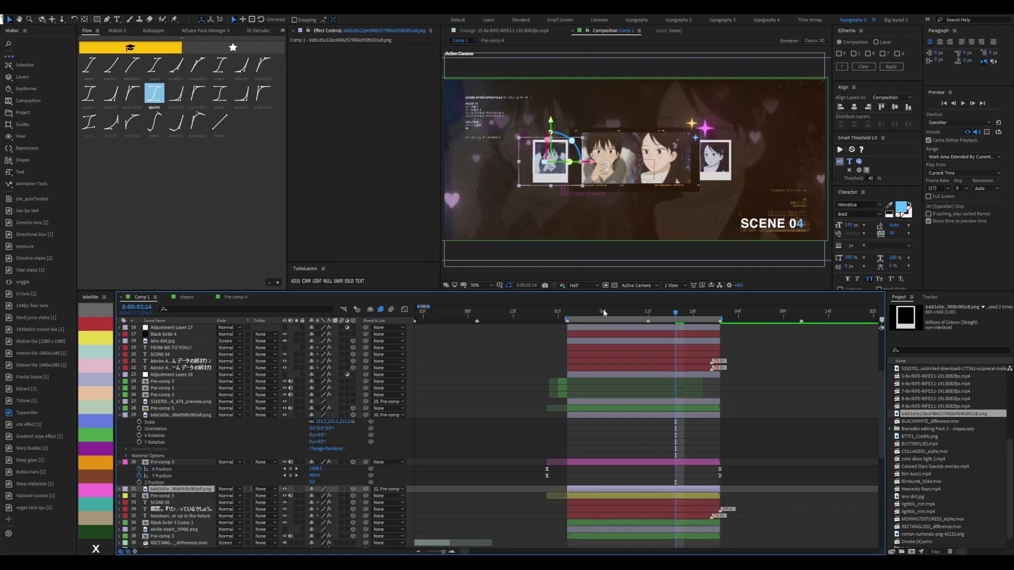
{"action": "key", "text": "space"}
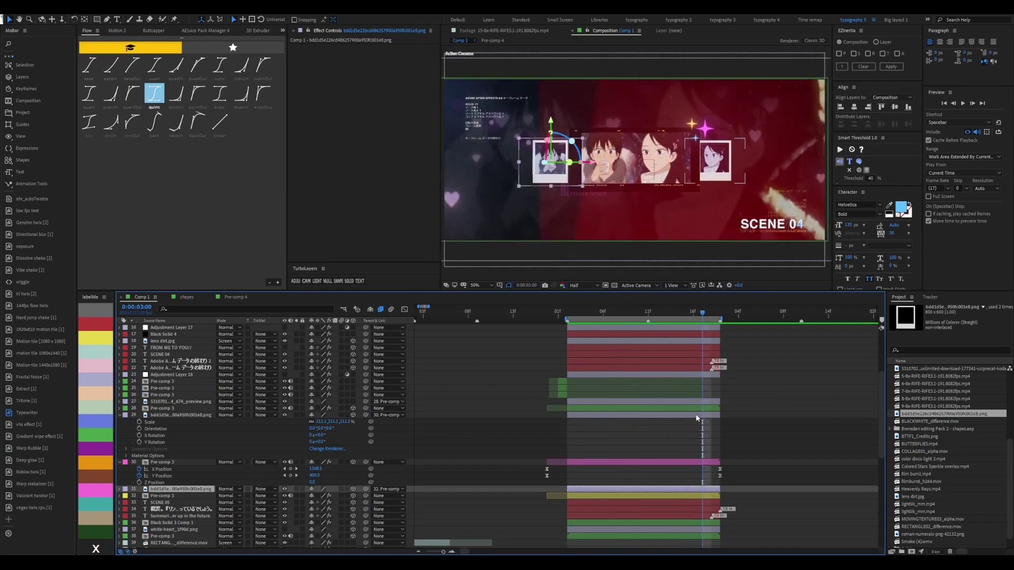
{"action": "left_click", "coordinate": [401, 408]}
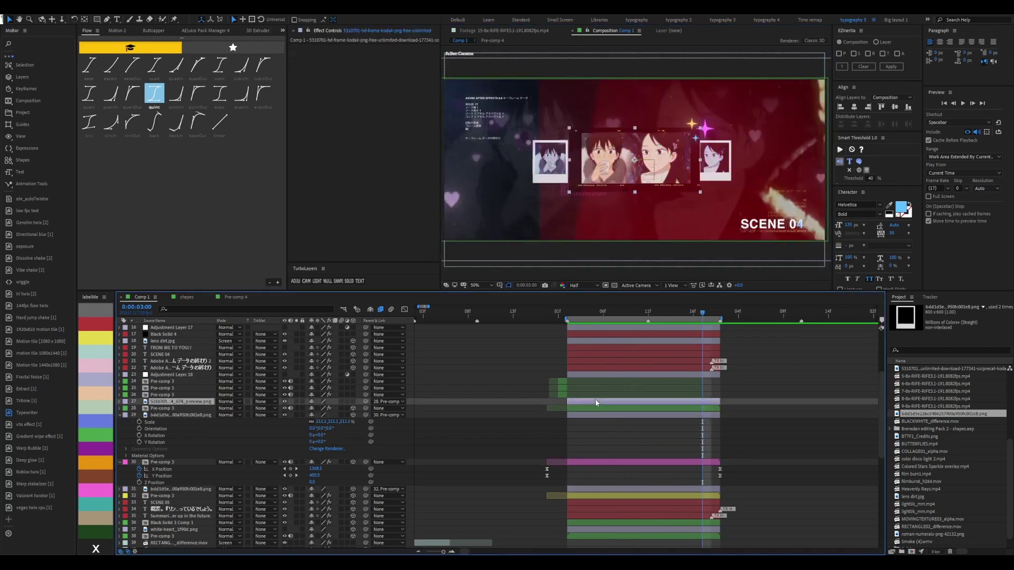
Move the SCENE 05 text layer up, then try a null controlling Pre-comp 3 and undo it
{"action": "left_click", "coordinate": [641, 500]}
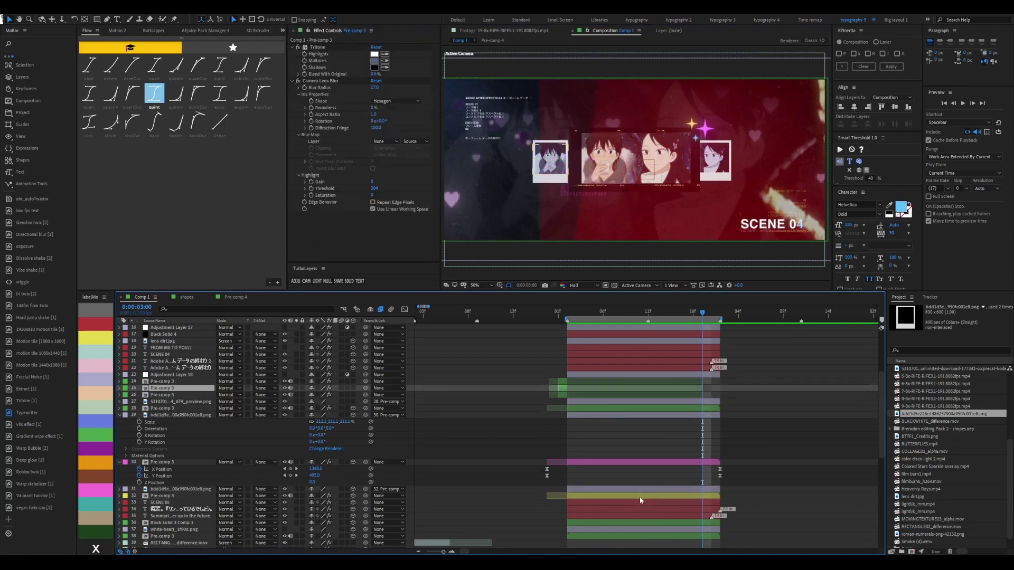
{"action": "key", "text": "ctrl+Up"}
{"action": "key", "text": "ctrl+Up"}
{"action": "key", "text": "ctrl+Up"}
{"action": "scroll", "coordinate": [817, 157], "scroll_direction": "up", "scroll_amount": 2}
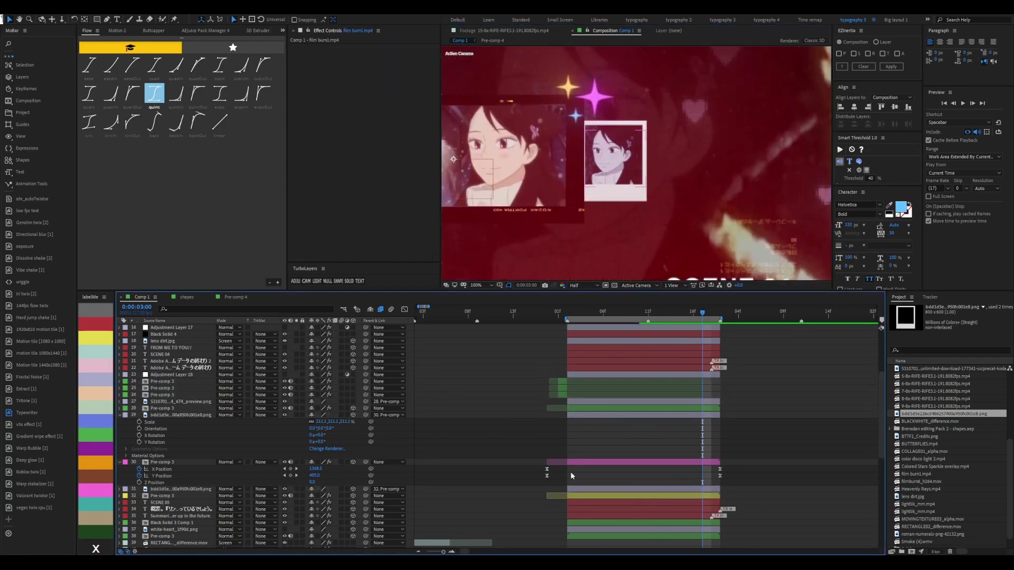
{"action": "left_click", "coordinate": [571, 463]}
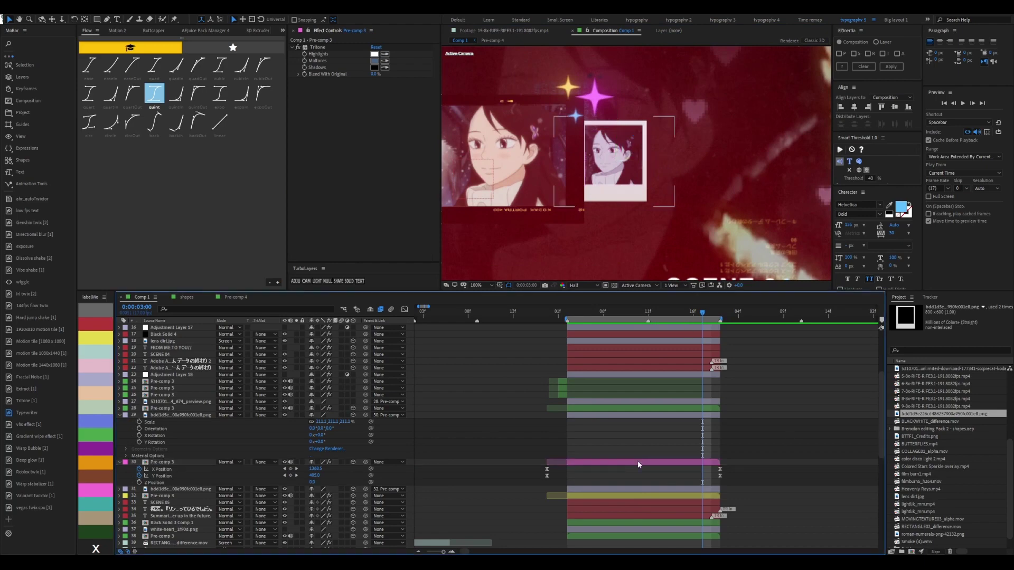
{"action": "left_click", "coordinate": [328, 281]}
{"action": "left_click_drag", "start_coordinate": [315, 469], "coordinate": [305, 468]}
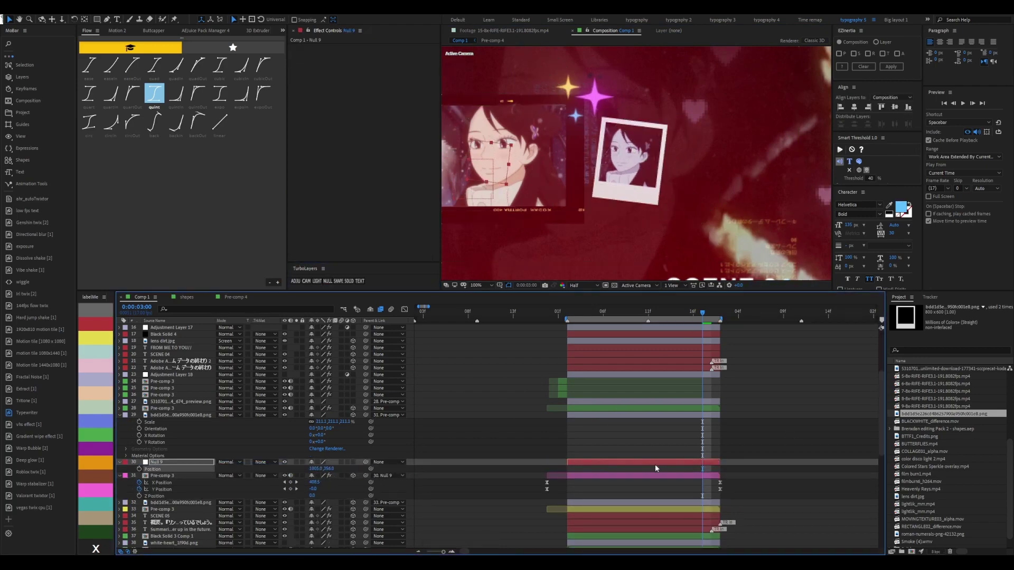
{"action": "key", "text": "Delete"}
{"action": "key", "text": "comma"}
Add Null 10 above the polaroid layer and shift its position right to move the polaroids
{"action": "left_click", "coordinate": [694, 406]}
{"action": "left_click", "coordinate": [686, 488]}
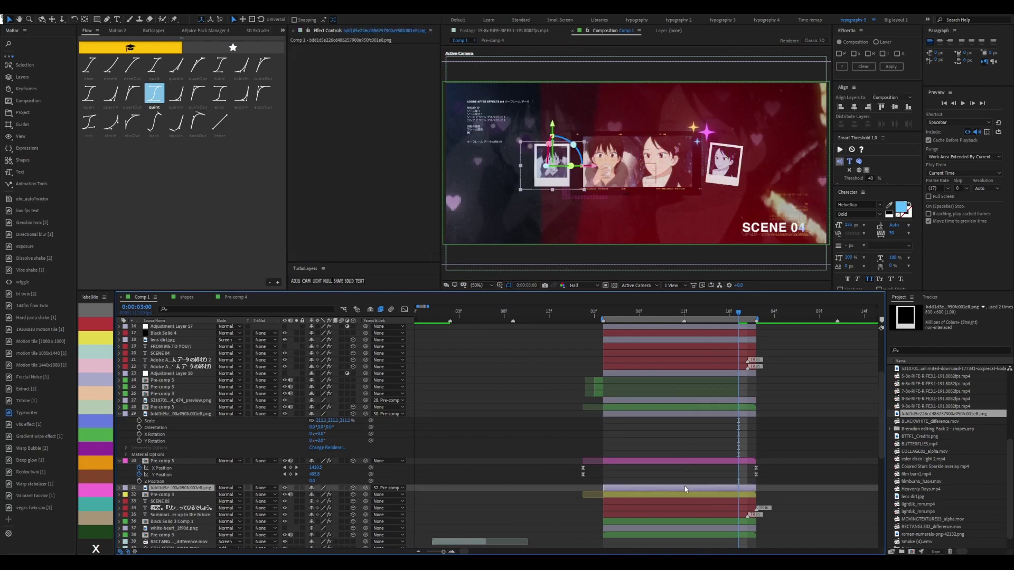
{"action": "key", "text": "i"}
{"action": "key", "text": "ctrl+alt+shift+y"}
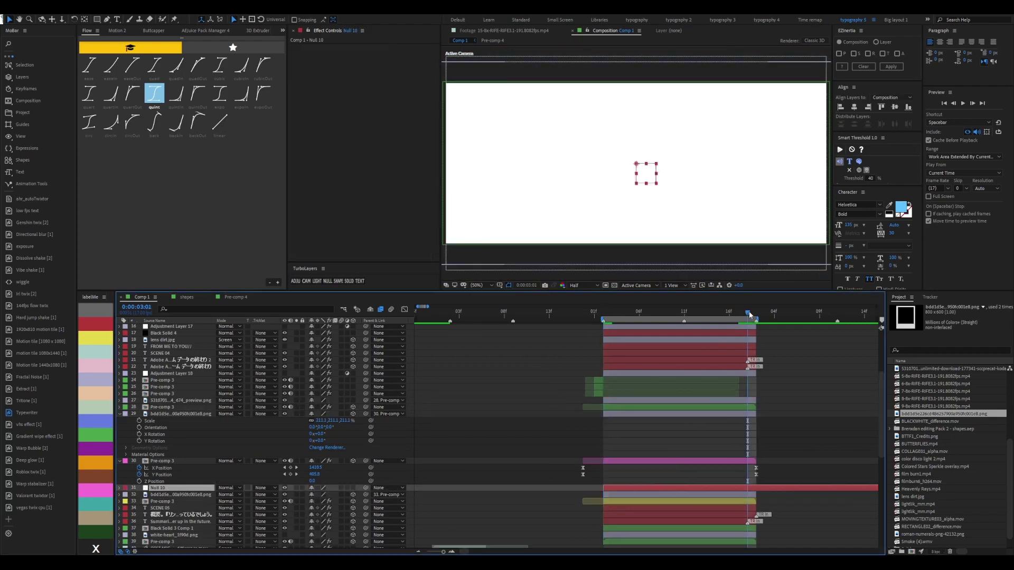
{"action": "scroll", "coordinate": [354, 448], "scroll_direction": "down", "scroll_amount": 2}
{"action": "left_click", "coordinate": [199, 460]}
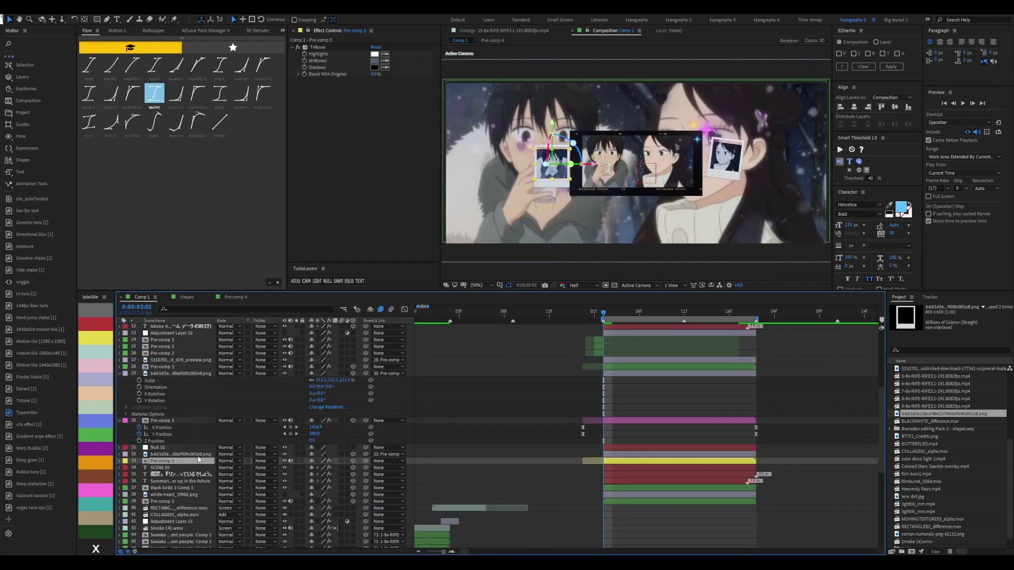
{"action": "left_click", "coordinate": [190, 448]}
{"action": "key", "text": "Page_Down"}
{"action": "key", "text": "Page_Down"}
{"action": "key", "text": "Page_Down"}
{"action": "key", "text": "r"}
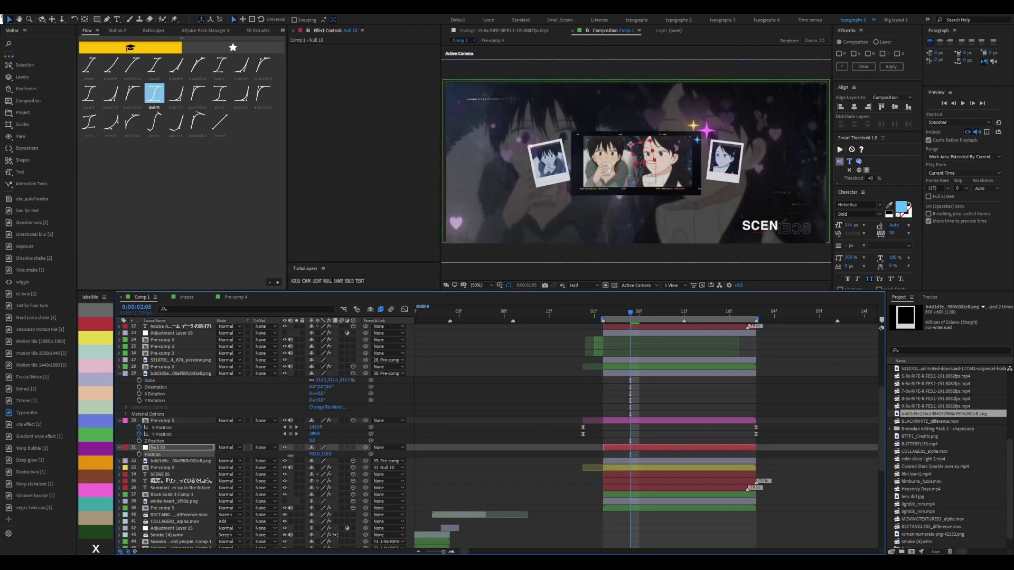
{"action": "key", "text": "p"}
{"action": "left_click_drag", "start_coordinate": [297, 454], "coordinate": [342, 455]}
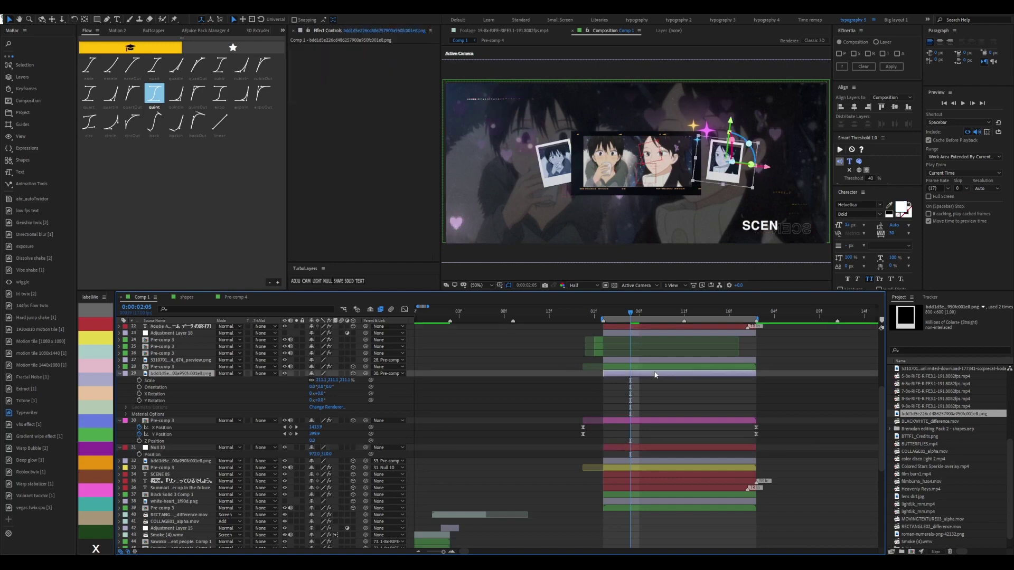
Add Null 11 as Pre-comp 3's parent and set its position to 908, 326, -47
{"action": "left_click", "coordinate": [663, 420]}
{"action": "key", "text": "ctrl+alt+shift+y"}
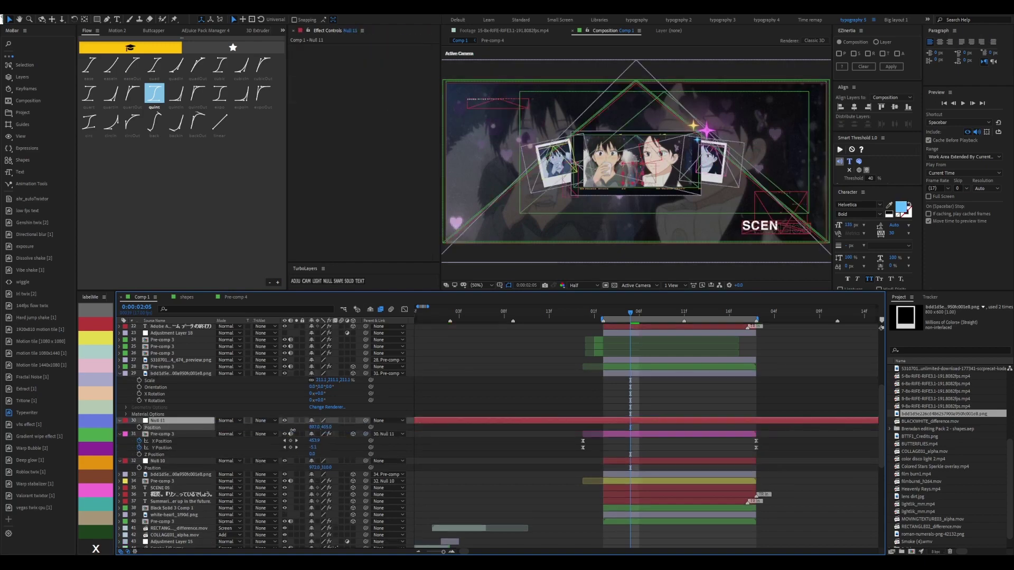
{"action": "left_click_drag", "start_coordinate": [329, 426], "coordinate": [275, 428]}
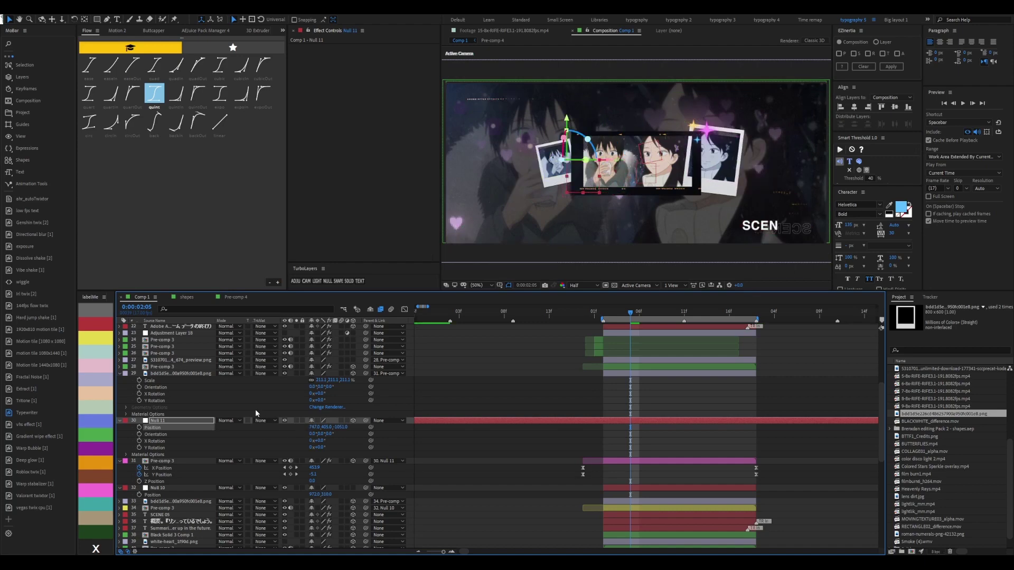
{"action": "scroll", "coordinate": [704, 350], "scroll_direction": "up", "scroll_amount": 3}
{"action": "left_click", "coordinate": [704, 350]}
{"action": "scroll", "coordinate": [704, 349], "scroll_direction": "up", "scroll_amount": 3}
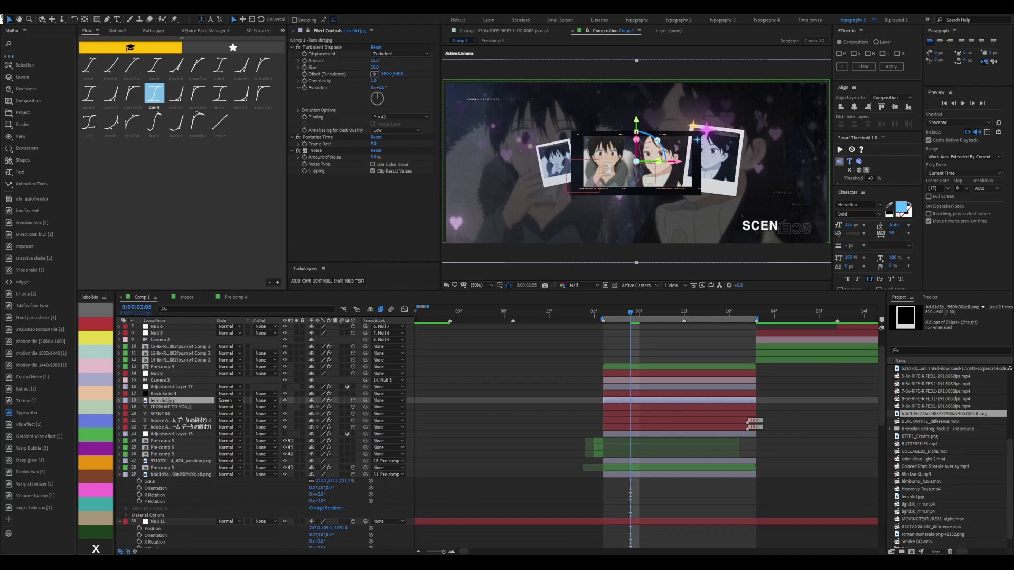
{"action": "scroll", "coordinate": [374, 497], "scroll_direction": "down", "scroll_amount": 3}
{"action": "left_click", "coordinate": [374, 497]}
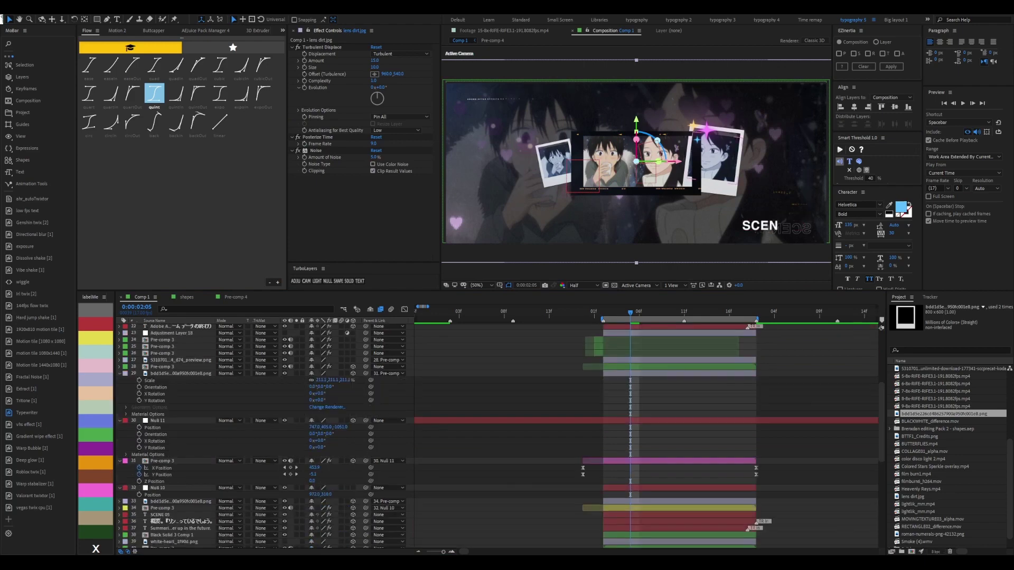
{"action": "scroll", "coordinate": [374, 497], "scroll_direction": "up", "scroll_amount": 3}
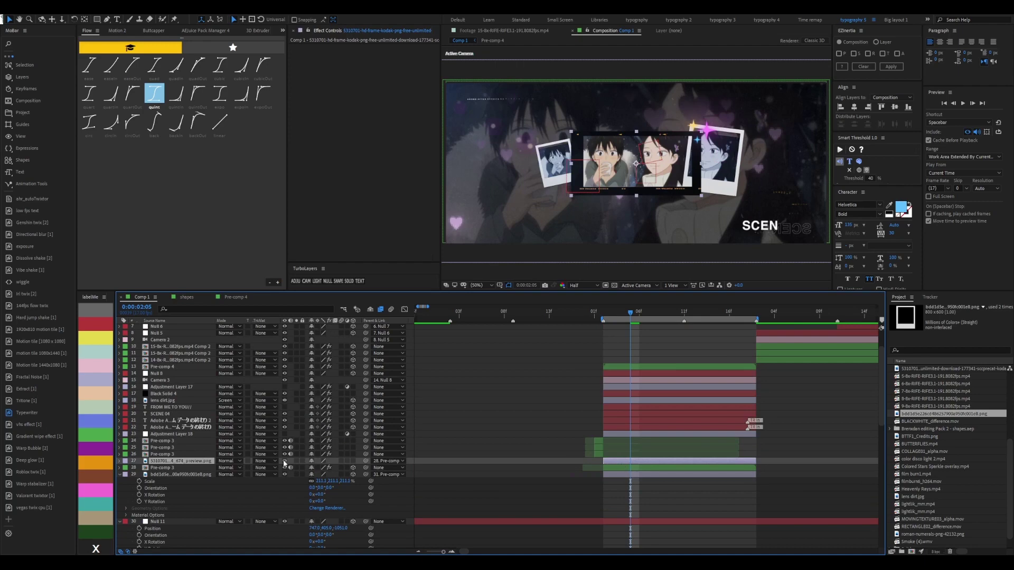
{"action": "scroll", "coordinate": [355, 464], "scroll_direction": "down", "scroll_amount": 3}
{"action": "left_click", "coordinate": [363, 471]}
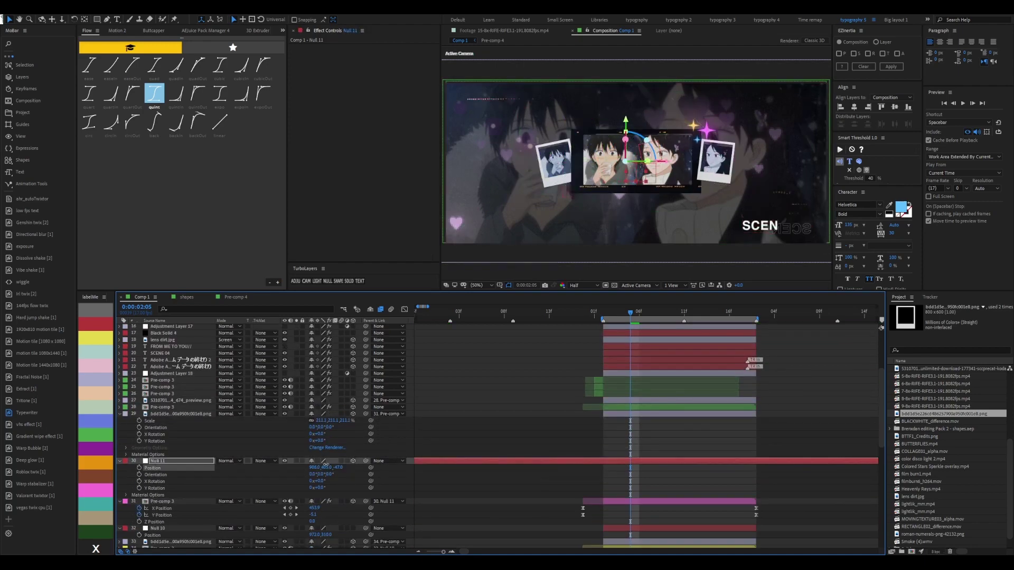
{"action": "key", "text": "p"}
{"action": "mouse_move", "coordinate": [321, 466]}
{"action": "left_mouse_down"}
{"action": "mouse_move", "coordinate": [296, 466]}
{"action": "mouse_move", "coordinate": [329, 473]}
{"action": "left_mouse_up"}
Review the 概要 text layer, the polaroid image layers and layer 27's scale
{"action": "left_click", "coordinate": [654, 480]}
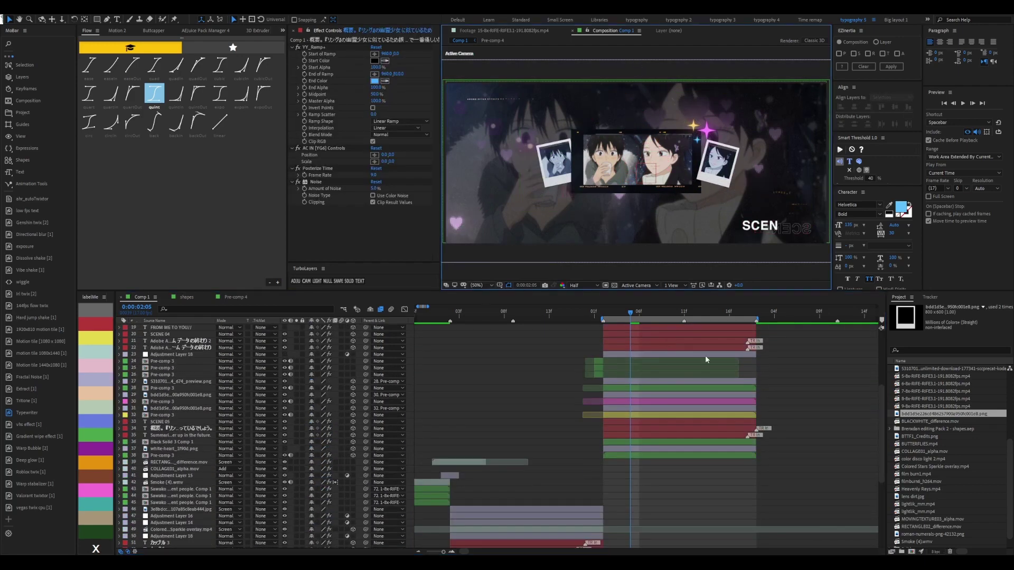
{"action": "left_click", "coordinate": [659, 407]}
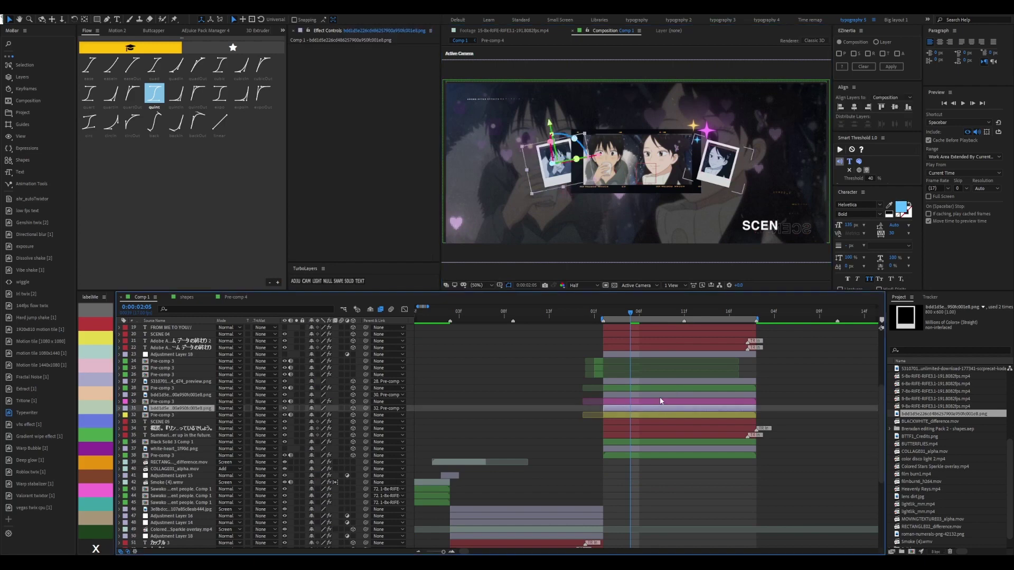
{"action": "key", "text": "F2"}
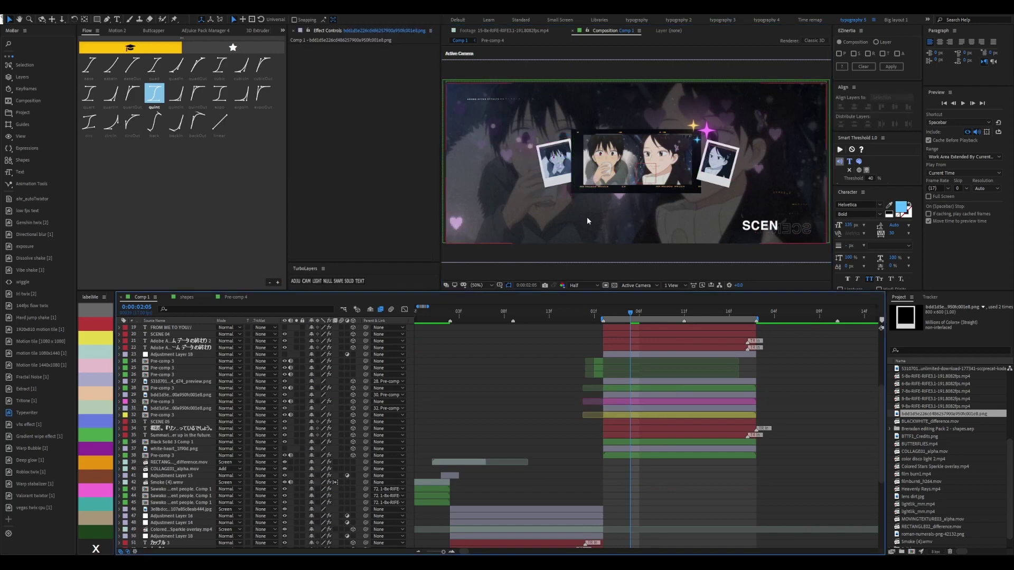
{"action": "scroll", "coordinate": [587, 216], "scroll_direction": "down", "scroll_amount": 2}
{"action": "scroll", "coordinate": [591, 254], "scroll_direction": "up", "scroll_amount": 2}
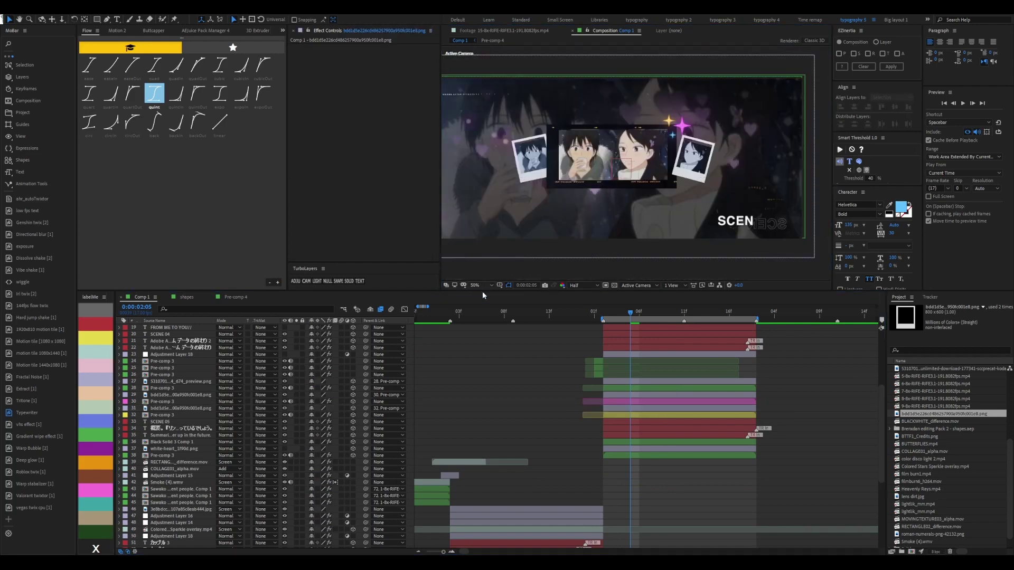
{"action": "left_click", "coordinate": [681, 381]}
{"action": "key", "text": "s"}
{"action": "left_click", "coordinate": [697, 416]}
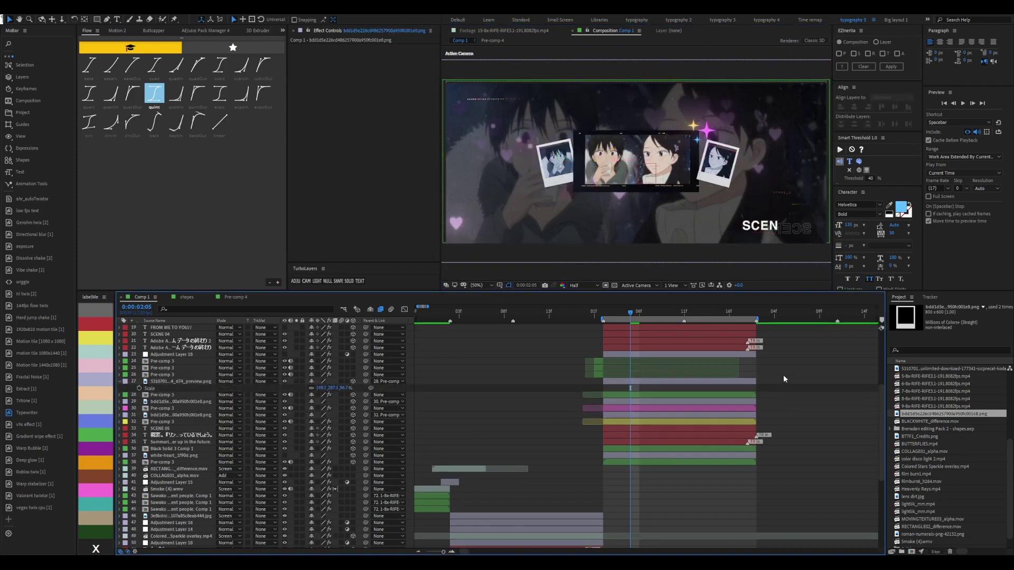
{"action": "left_click", "coordinate": [709, 402]}
Delete the unneeded Null 12, preview, and select the four polaroid layers at frame 2:02
{"action": "key", "text": "ctrl+alt+shift+y"}
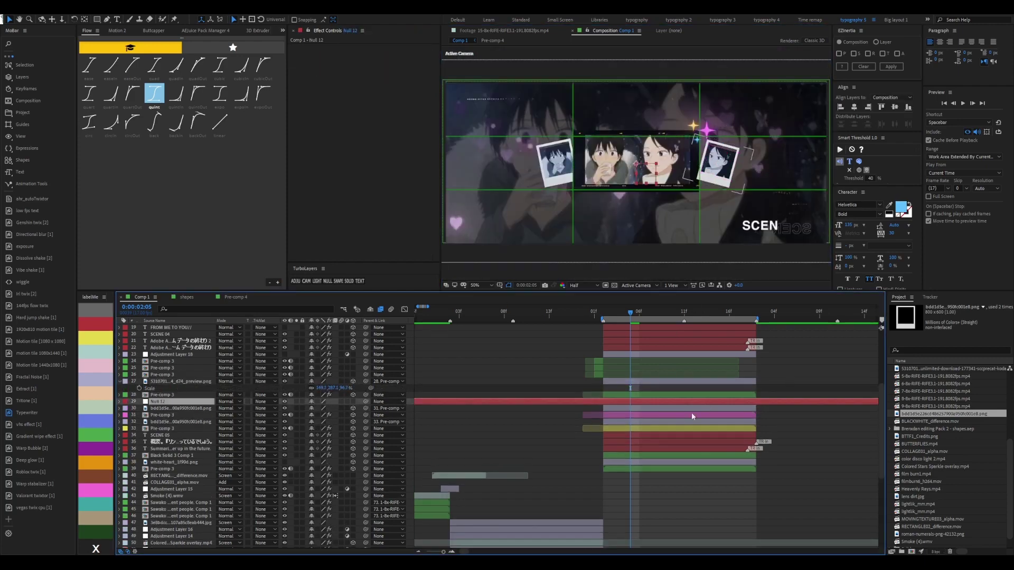
{"action": "key", "text": "p"}
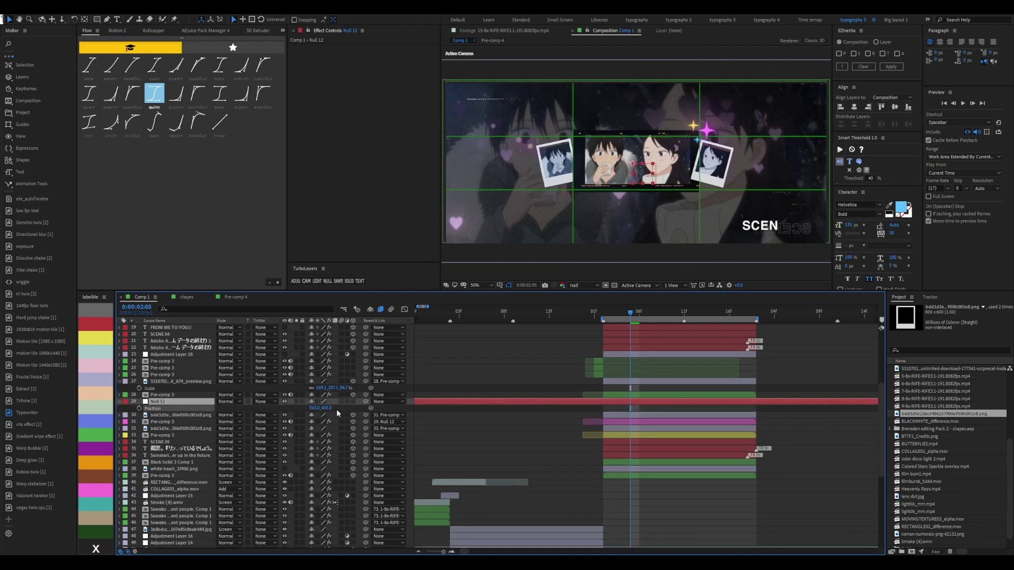
{"action": "key", "text": "Delete"}
{"action": "key", "text": "space"}
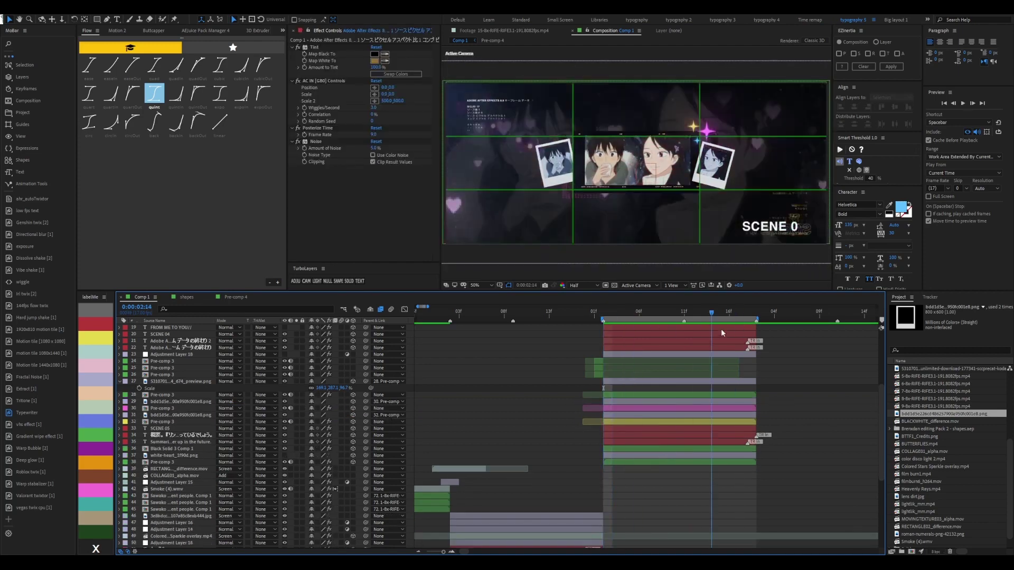
{"action": "left_click_drag", "start_coordinate": [633, 425], "coordinate": [649, 402]}
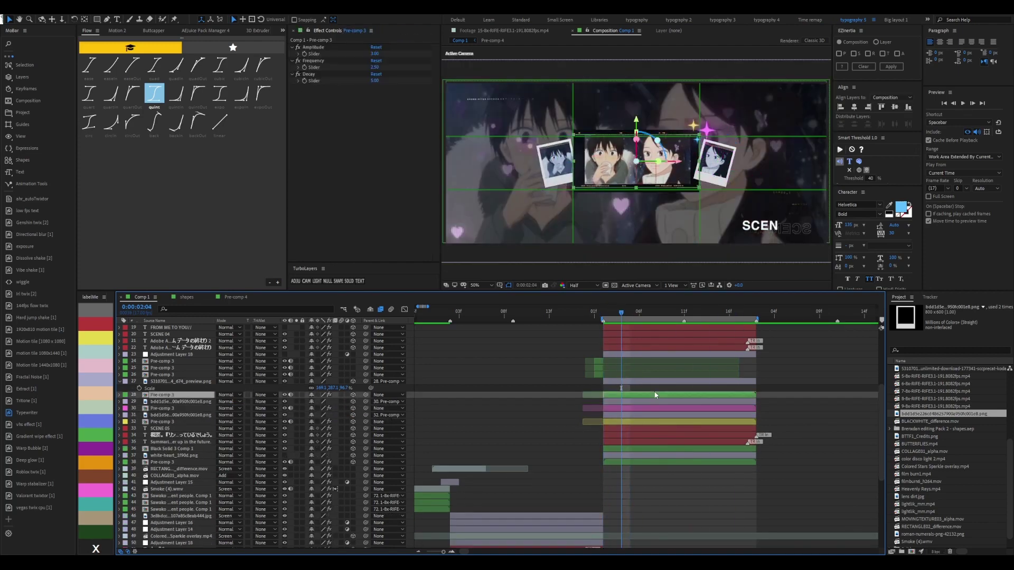
{"action": "left_click_drag", "start_coordinate": [629, 314], "coordinate": [605, 315]}
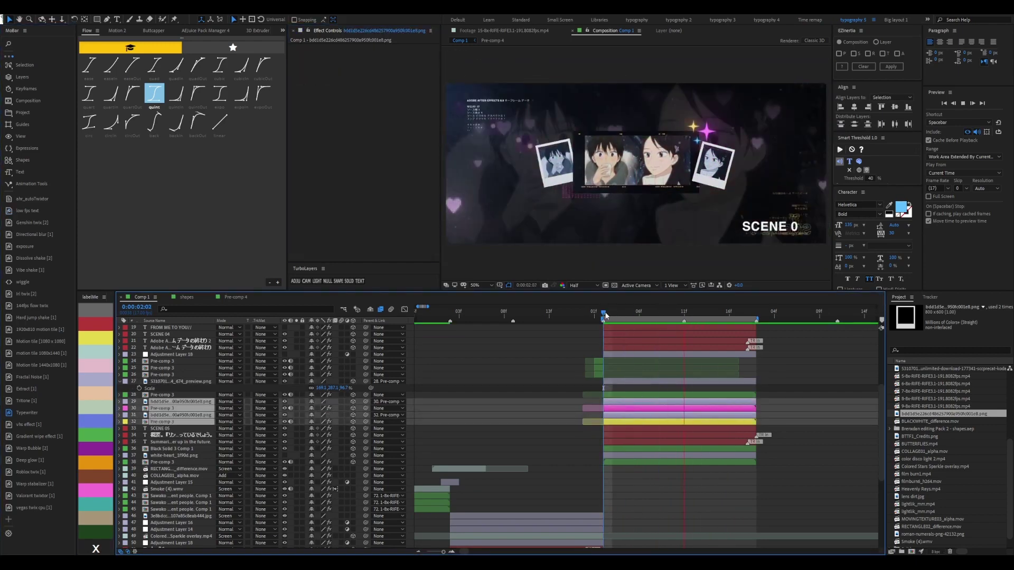
Apply the kwansol ease to the selected layers' position keyframes and preview it
{"action": "key", "text": "p"}
{"action": "left_click", "coordinate": [233, 47]}
{"action": "left_click", "coordinate": [193, 210]}
{"action": "key", "text": "space"}
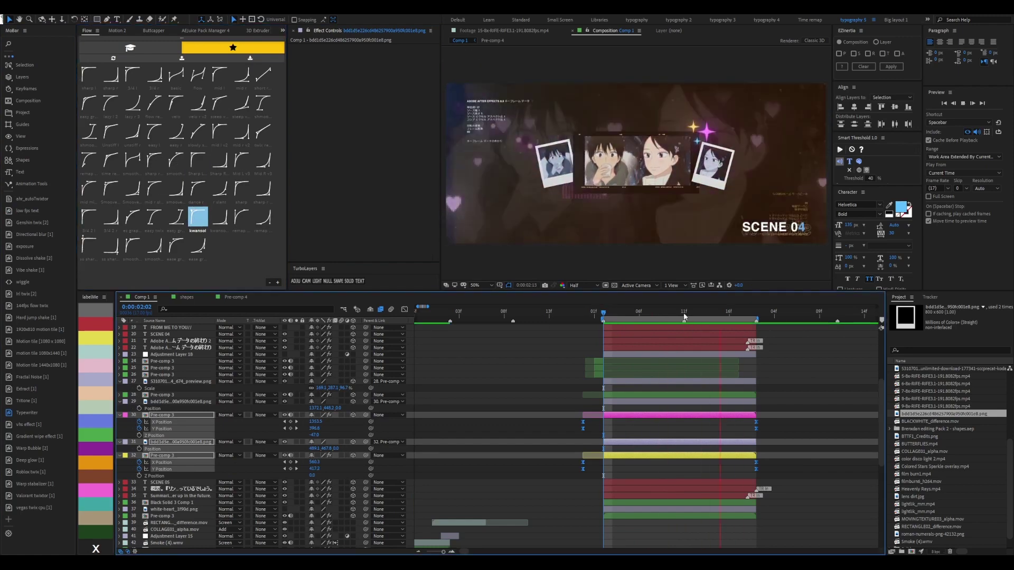
{"action": "left_click", "coordinate": [645, 417]}
Inspect the Pre-comp 3 layers' rotation and keyframed properties during a preview
{"action": "left_click", "coordinate": [641, 455], "text": "ctrl"}
{"action": "key", "text": "r"}
{"action": "left_click", "coordinate": [527, 423]}
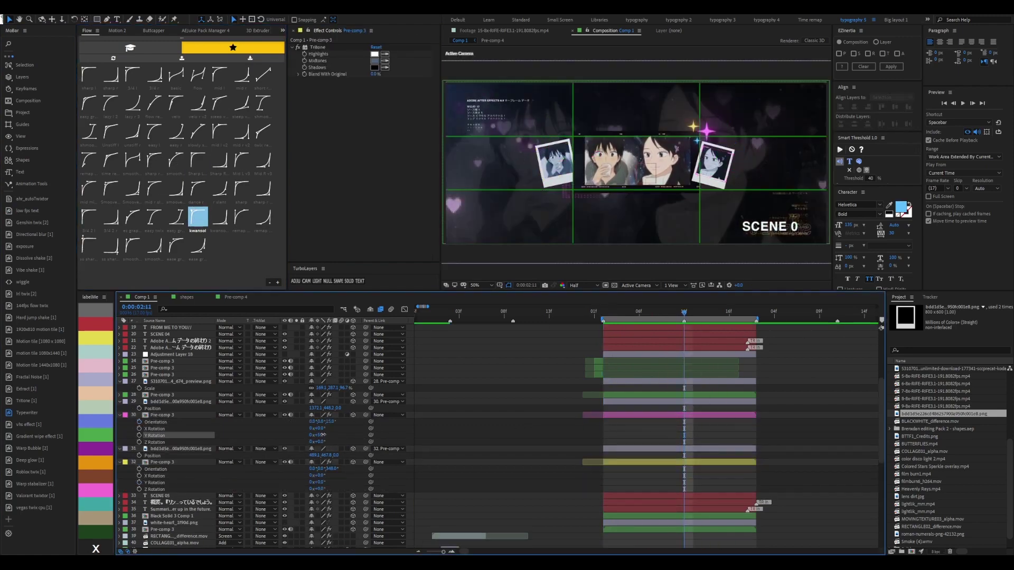
{"action": "key", "text": "space"}
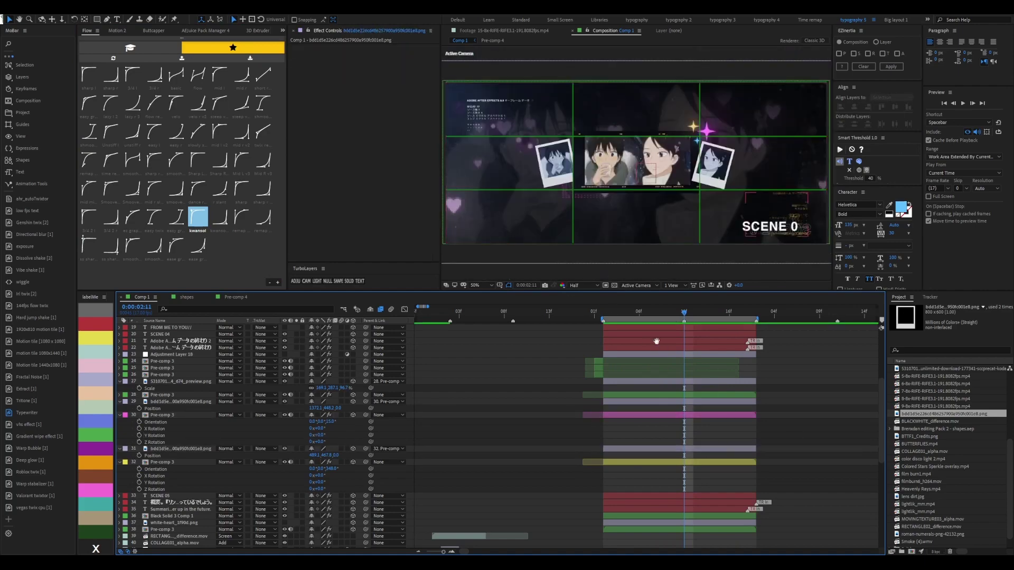
{"action": "key", "text": "ctrl+a"}
{"action": "key", "text": "a"}
{"action": "key", "text": "a"}
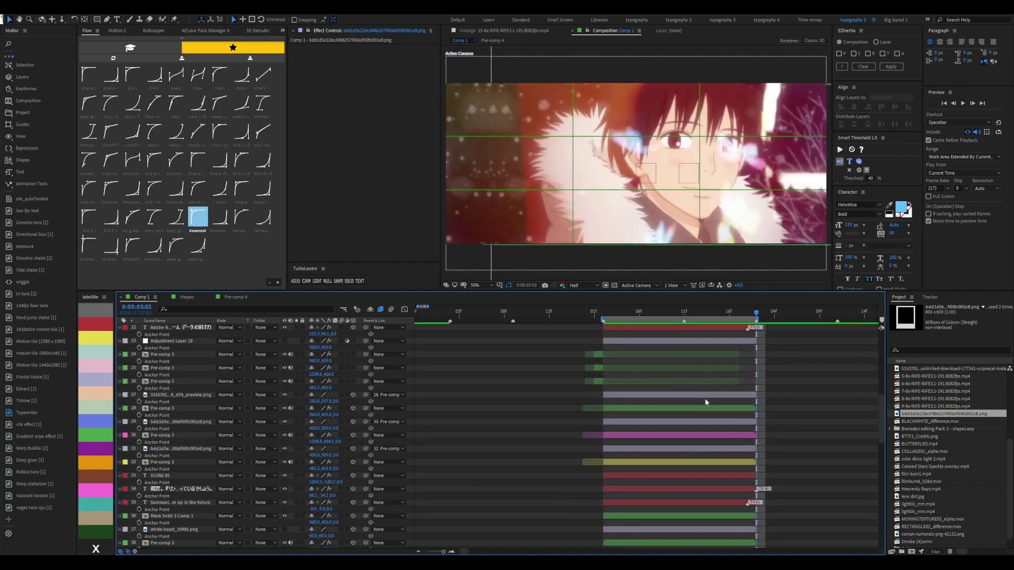
{"action": "scroll", "coordinate": [705, 400], "scroll_direction": "down", "scroll_amount": 5}
{"action": "left_click", "coordinate": [705, 400]}
{"action": "key", "text": "u"}
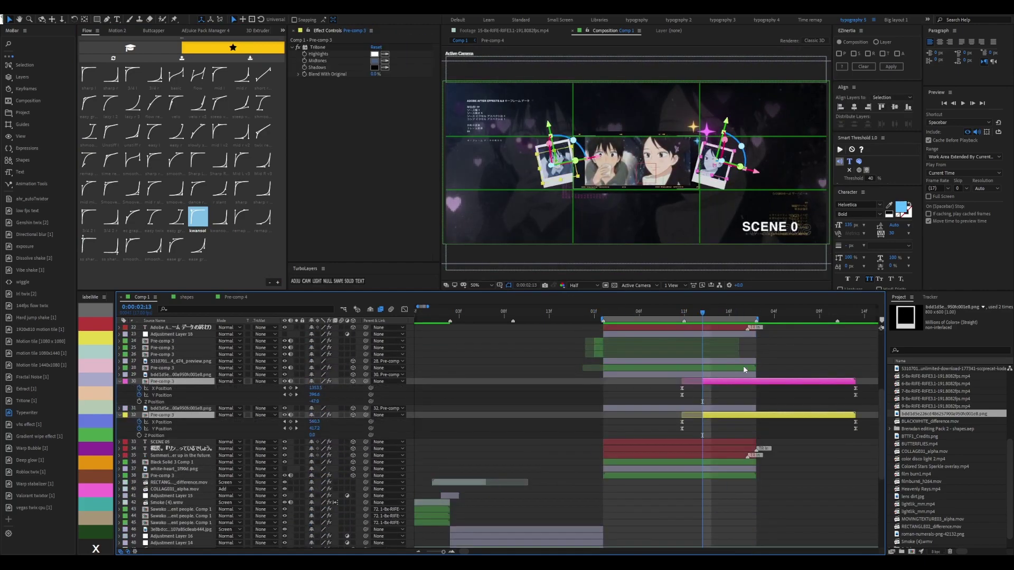
{"action": "key", "text": "k"}
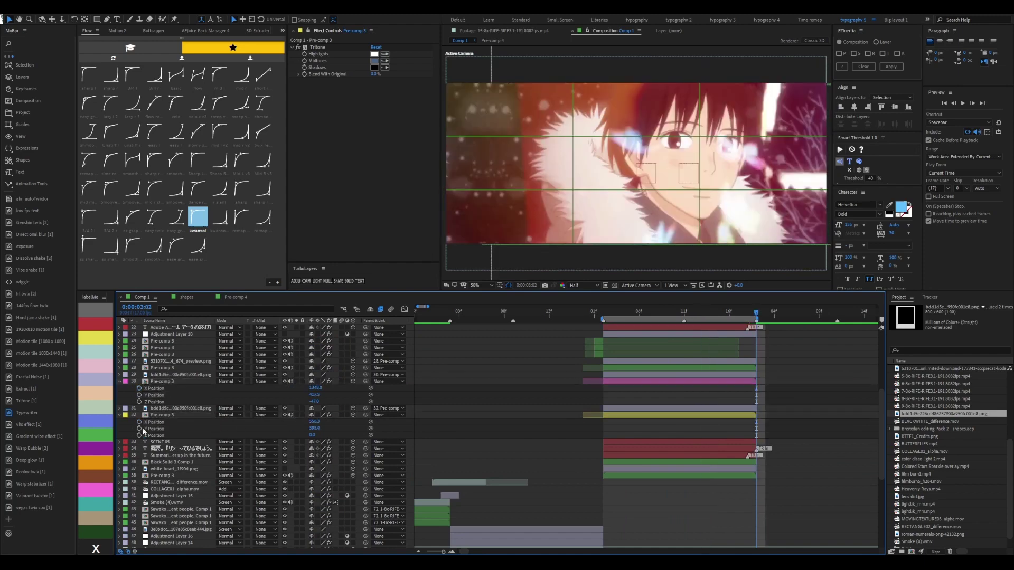
At 2:06, lower layer 32's Y position to 471.4 and ease its Y keyframes
{"action": "left_click", "coordinate": [638, 311]}
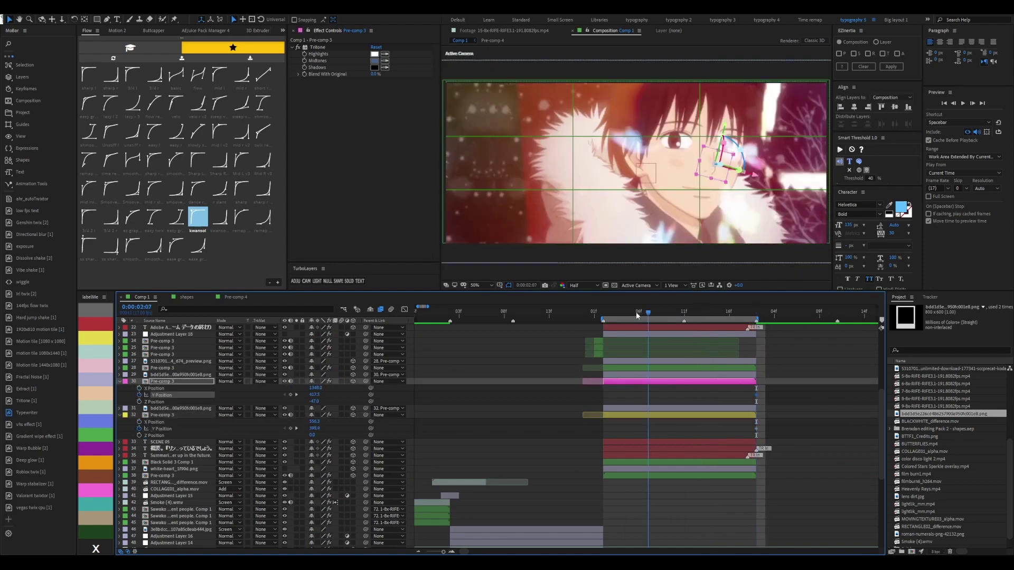
{"action": "scroll", "coordinate": [654, 197], "scroll_direction": "up", "scroll_amount": 2}
{"action": "left_click", "coordinate": [655, 196]}
{"action": "left_click_drag", "start_coordinate": [315, 429], "coordinate": [354, 429]}
{"action": "scroll", "coordinate": [657, 220], "scroll_direction": "down", "scroll_amount": 2}
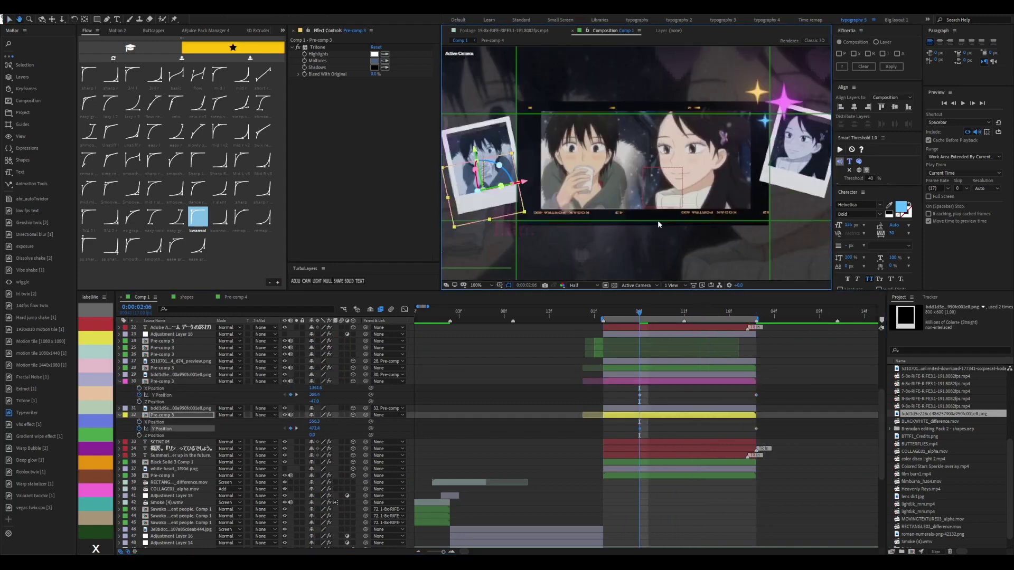
{"action": "left_click", "coordinate": [133, 245]}
{"action": "key", "text": "space"}
{"action": "key", "text": "space"}
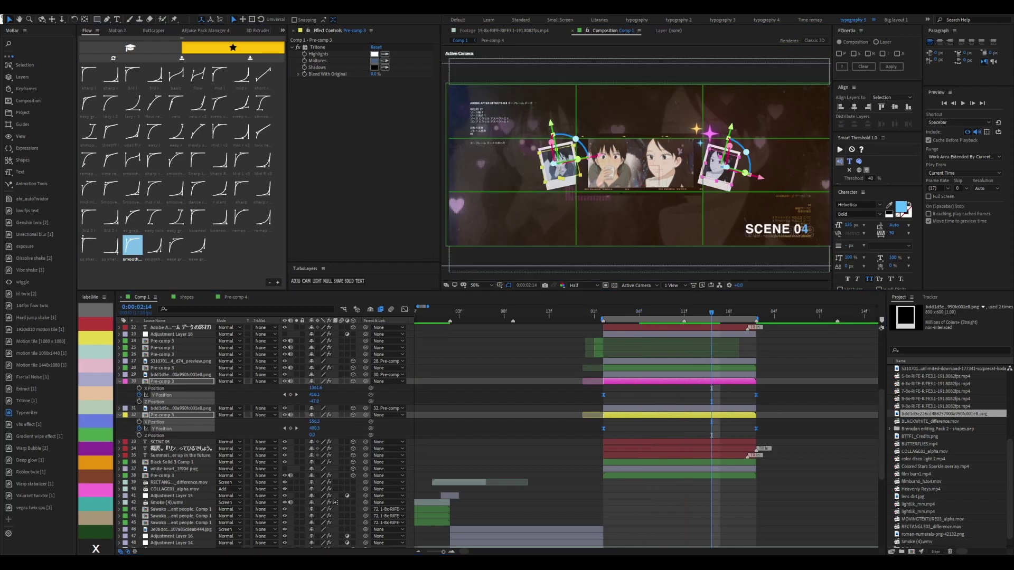
{"action": "left_click", "coordinate": [611, 310]}
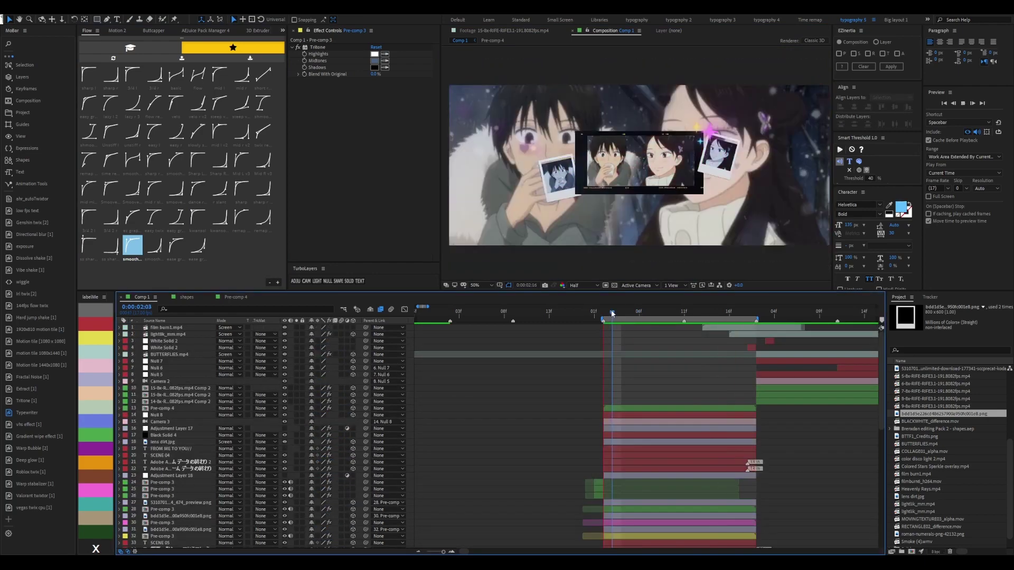
Collapse the layer properties, fit the timeline, and preview the composition from the start
{"action": "key", "text": "space"}
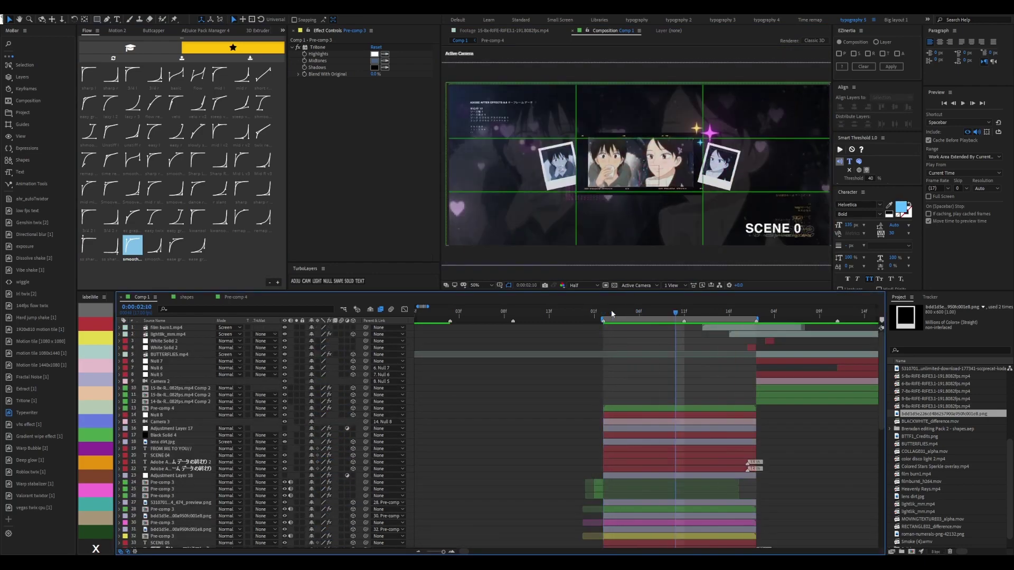
{"action": "key", "text": "semicolon"}
{"action": "key", "text": "Home"}
{"action": "key", "text": "space"}
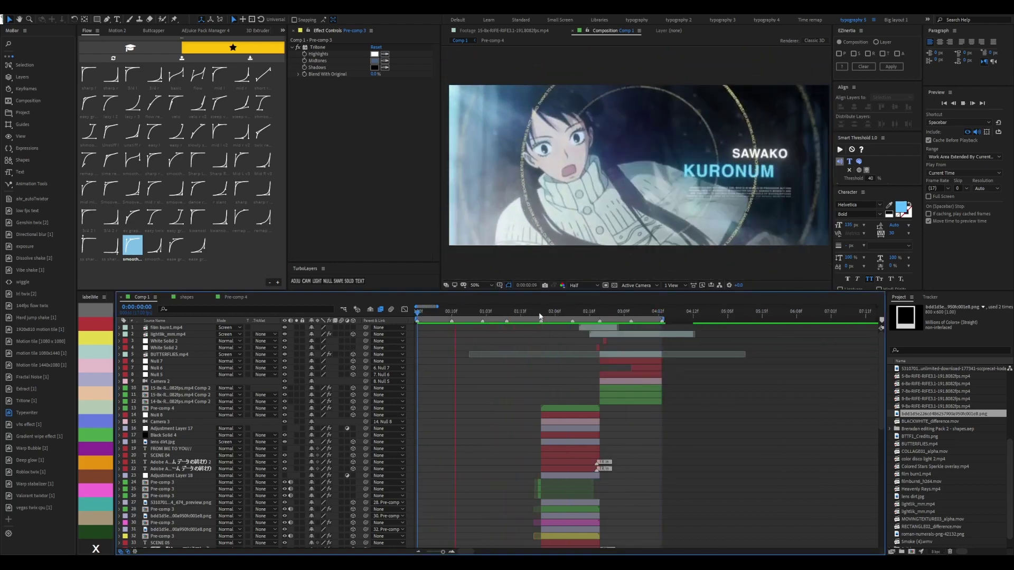
{"action": "key", "text": "space"}
{"action": "key", "text": "semicolon"}
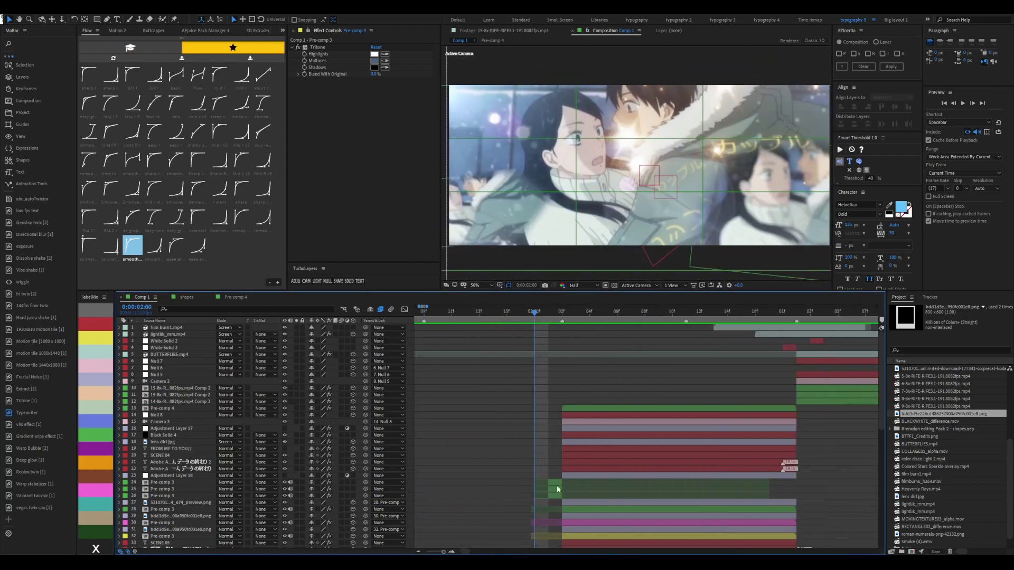
Inspect the Pre-comp 3 layers' blur and Tritone effects and preview around 02:02
{"action": "left_click", "coordinate": [555, 489]}
{"action": "left_click", "coordinate": [556, 482]}
{"action": "left_click", "coordinate": [554, 494]}
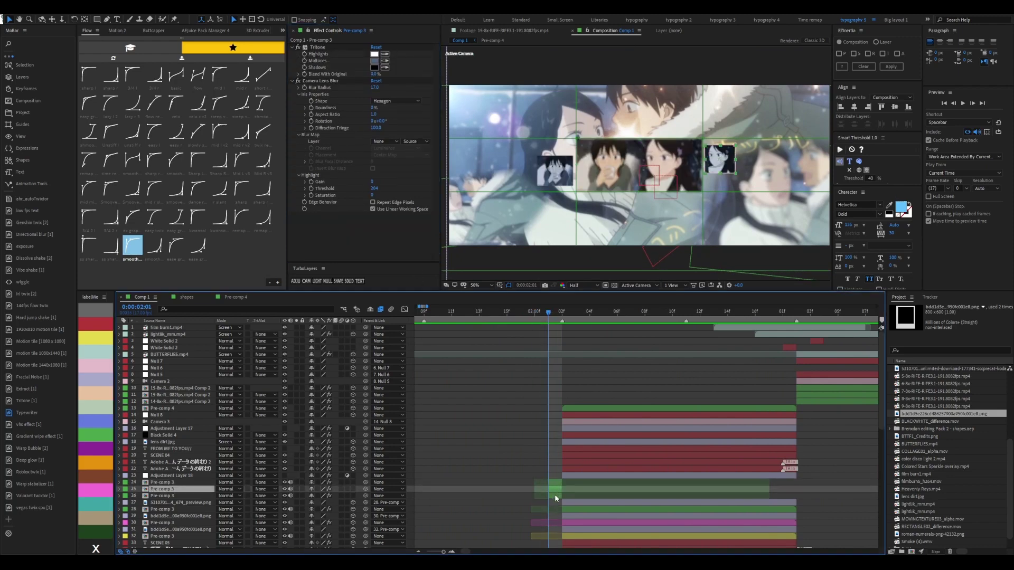
{"action": "left_click_drag", "start_coordinate": [549, 310], "coordinate": [561, 316]}
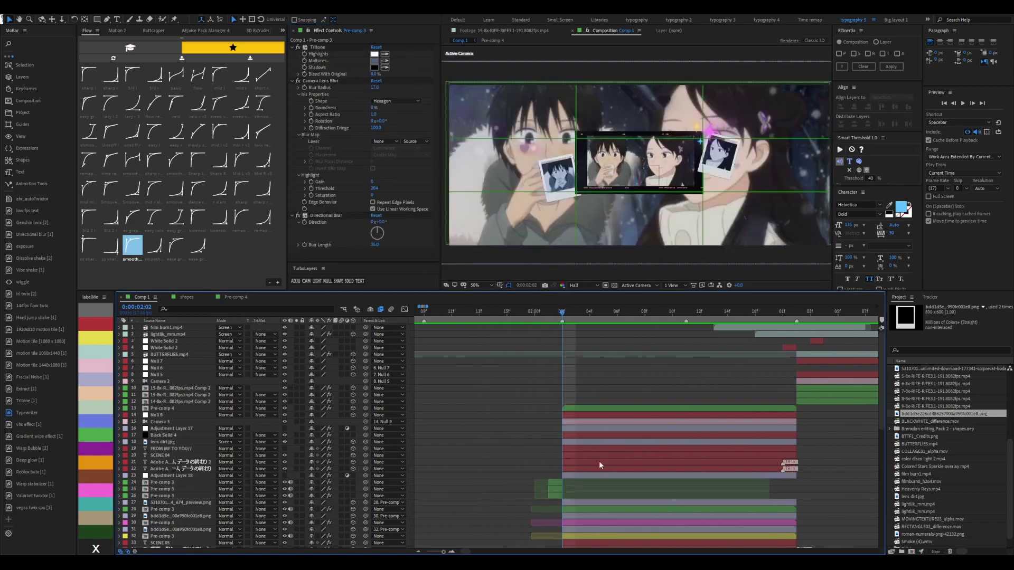
{"action": "scroll", "coordinate": [599, 461], "scroll_direction": "down", "scroll_amount": 2}
{"action": "left_click", "coordinate": [599, 482]}
{"action": "left_click", "coordinate": [599, 496], "text": "ctrl"}
{"action": "key", "text": "space"}
{"action": "key", "text": "space"}
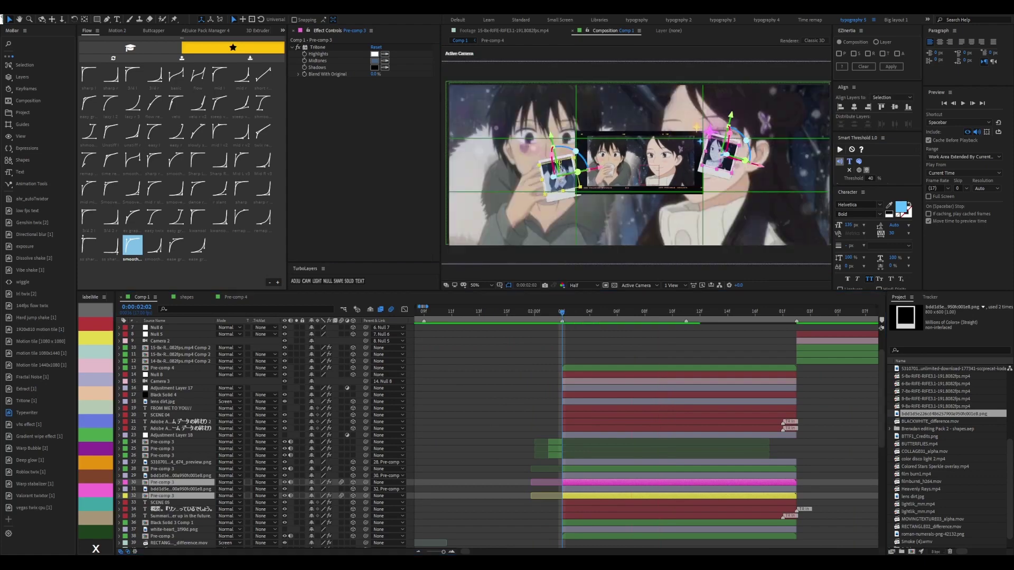
{"action": "left_click", "coordinate": [518, 404]}
{"action": "key", "text": "space"}
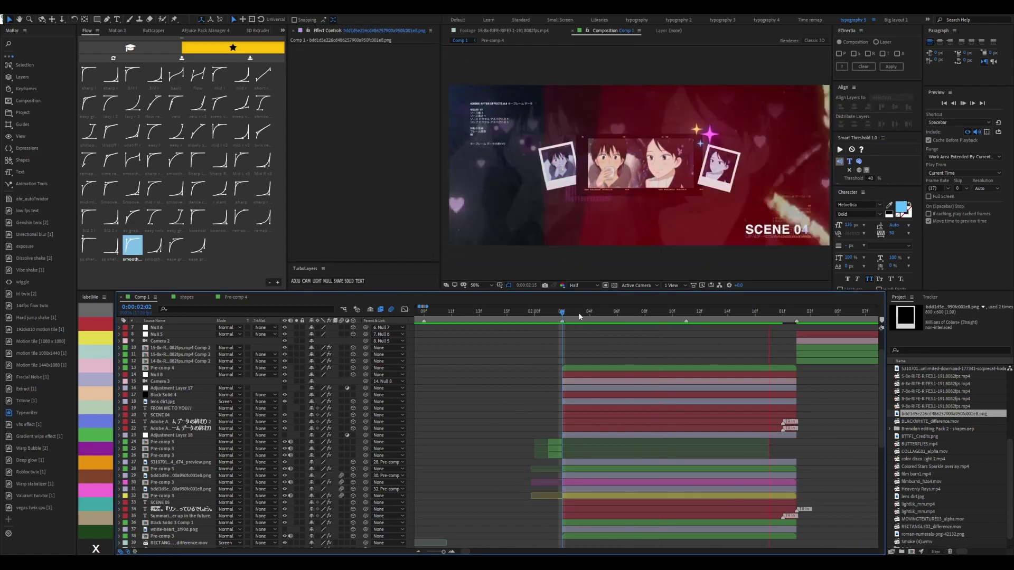
At 02:04, create an adjustment layer carrying the YY_Ramp+ gradient effect
{"action": "left_click", "coordinate": [549, 312]}
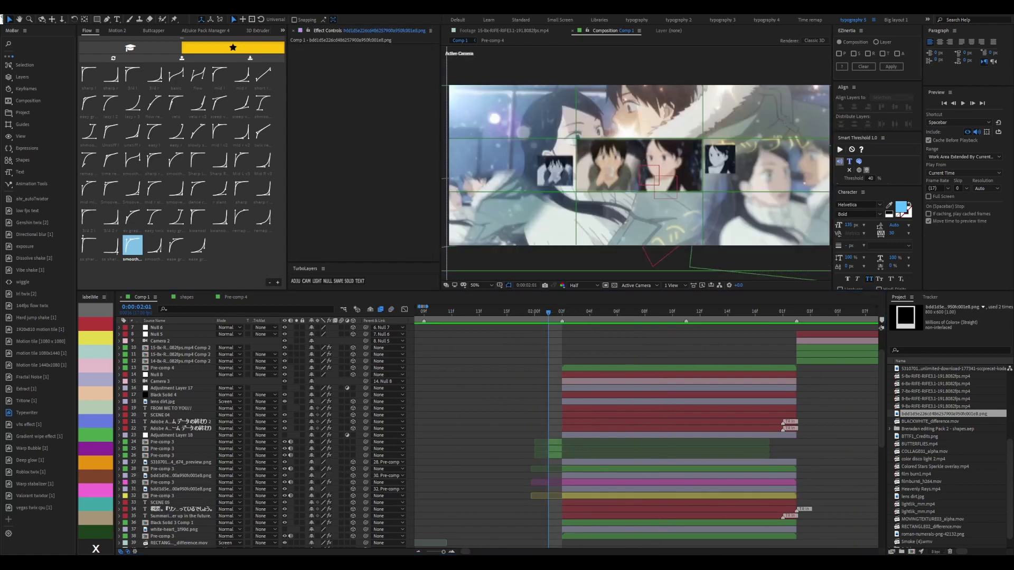
{"action": "left_click_drag", "start_coordinate": [522, 312], "coordinate": [588, 312]}
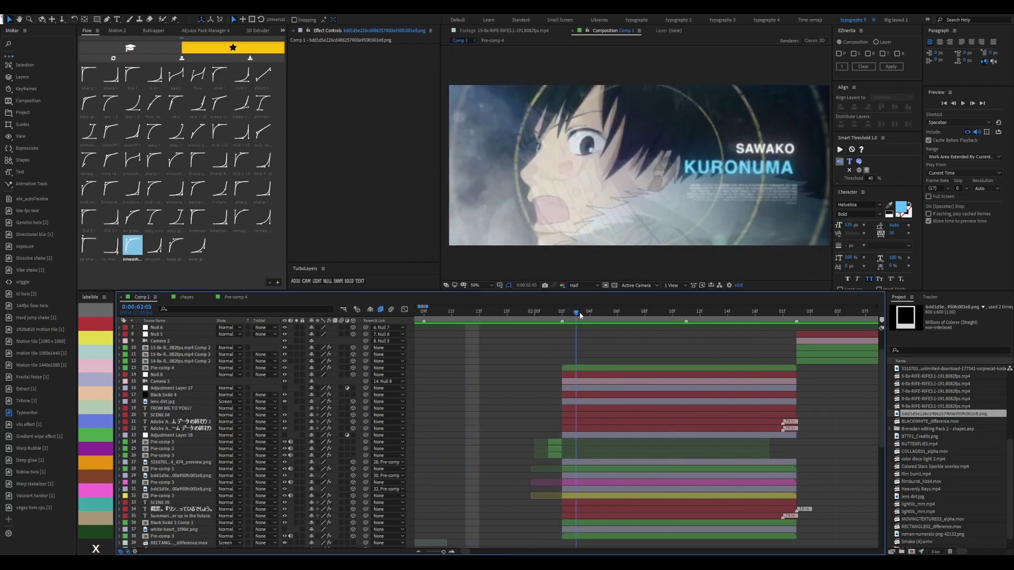
{"action": "key", "text": "ctrl+alt+y"}
{"action": "key", "text": "ctrl+shift+r"}
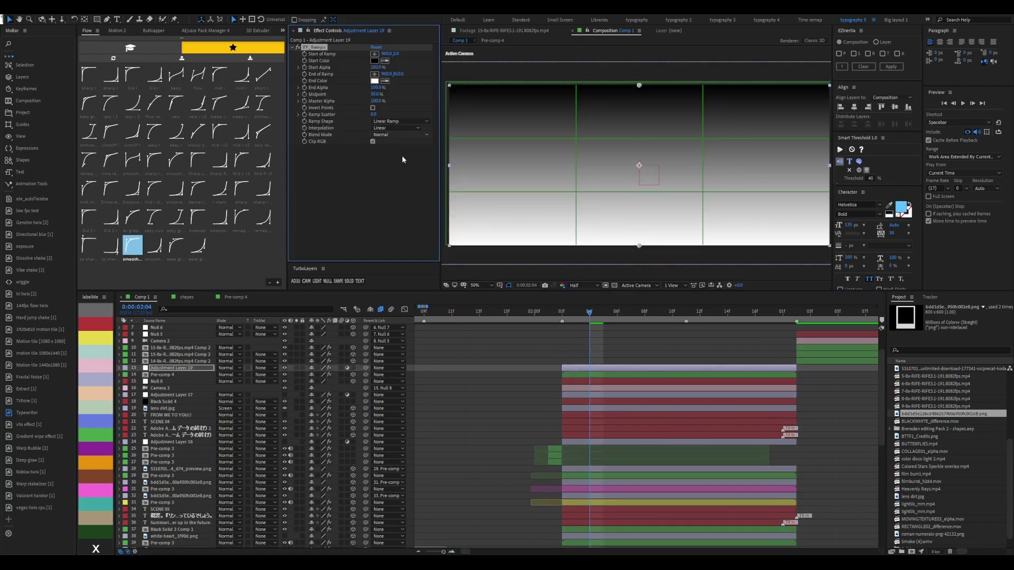
Invert the ramp's points and drag its End of Ramp to darken the composite
{"action": "left_click", "coordinate": [374, 108]}
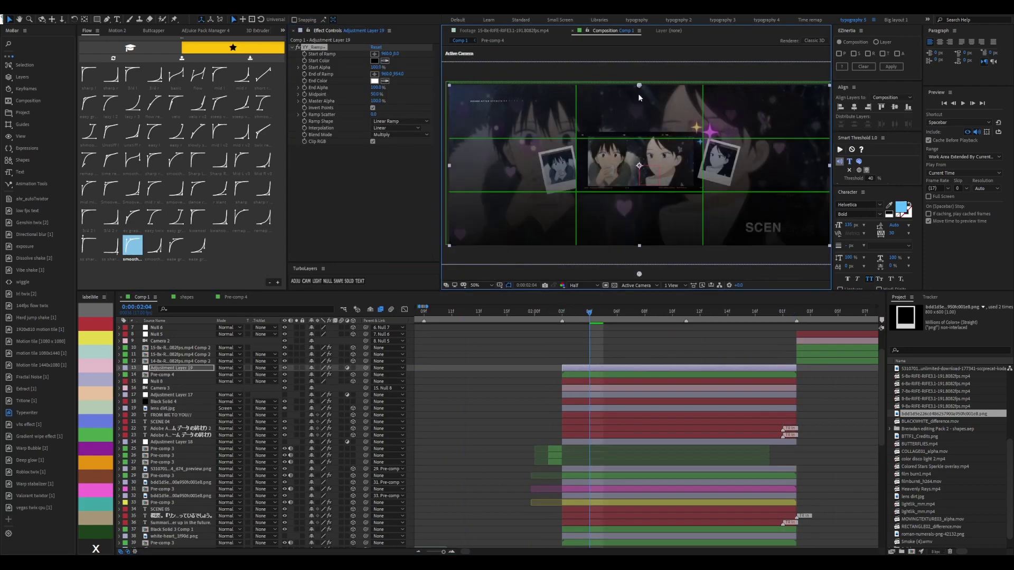
{"action": "scroll", "coordinate": [550, 210], "scroll_direction": "down", "scroll_amount": 2}
{"action": "mouse_move", "coordinate": [550, 207]}
{"action": "left_mouse_down"}
{"action": "mouse_move", "coordinate": [514, 192]}
{"action": "mouse_move", "coordinate": [738, 228]}
{"action": "left_mouse_up"}
{"action": "scroll", "coordinate": [642, 162], "scroll_direction": "up", "scroll_amount": 2}
Move Adjustment Layer 19 down to row 27 in the layer stack
{"action": "key", "text": "comma"}
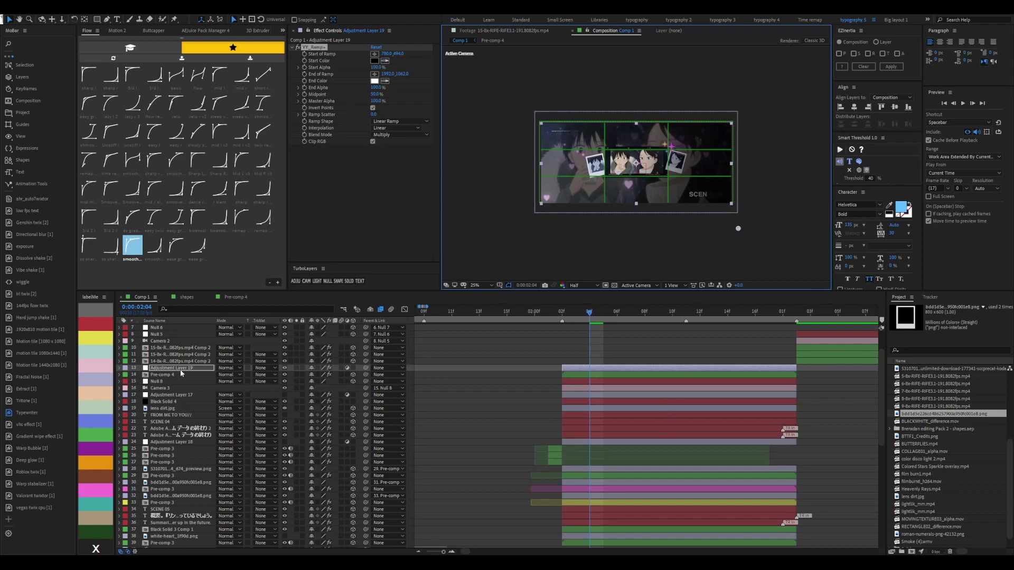
{"action": "left_click_drag", "start_coordinate": [181, 374], "coordinate": [172, 463]}
{"action": "key", "text": "period"}
At 02:09, add a Deep Glow adjustment layer with an elliptical mask, then preview
{"action": "left_click", "coordinate": [666, 315]}
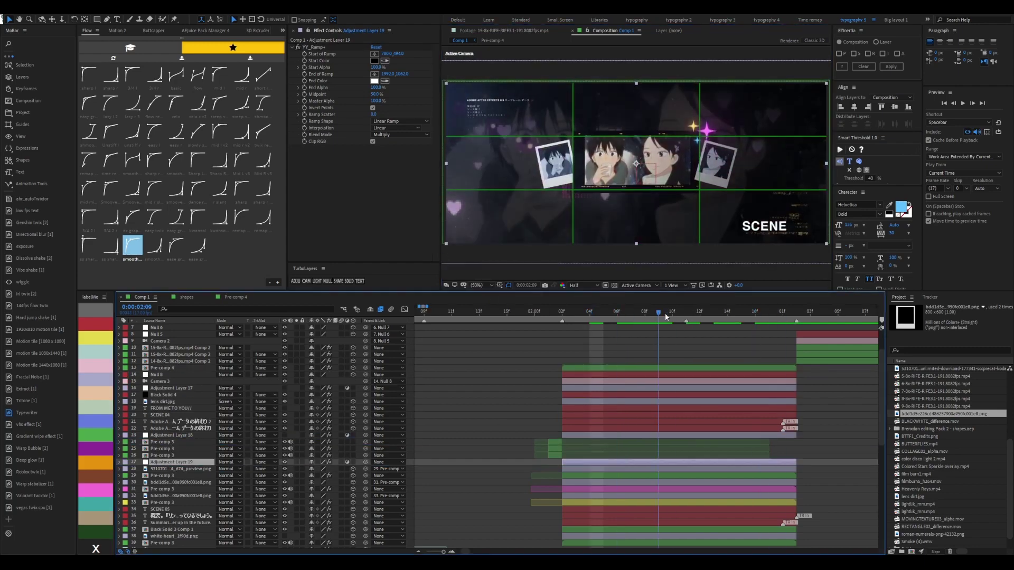
{"action": "key", "text": "ctrl+alt+y"}
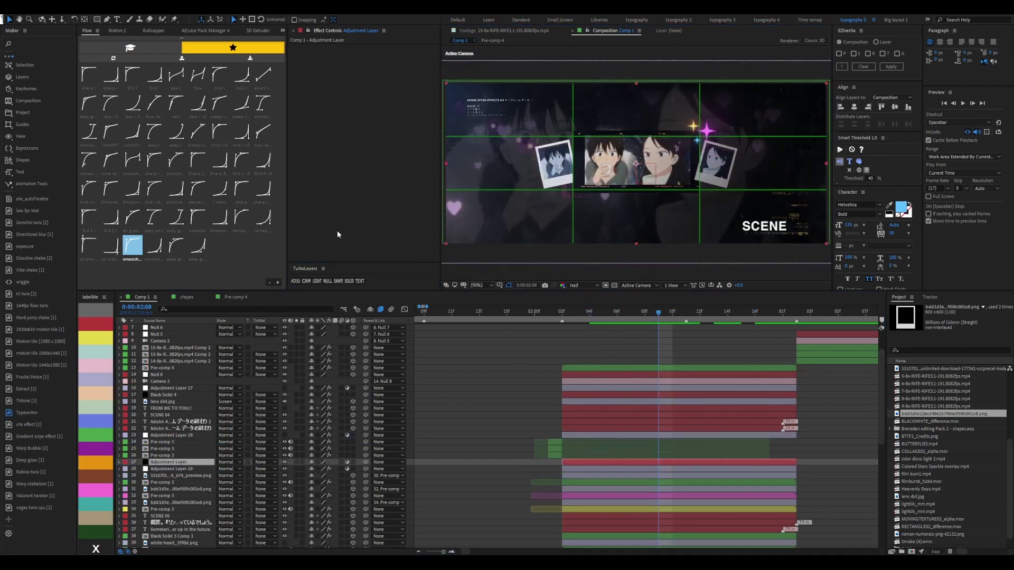
{"action": "left_click_drag", "start_coordinate": [510, 107], "coordinate": [762, 215]}
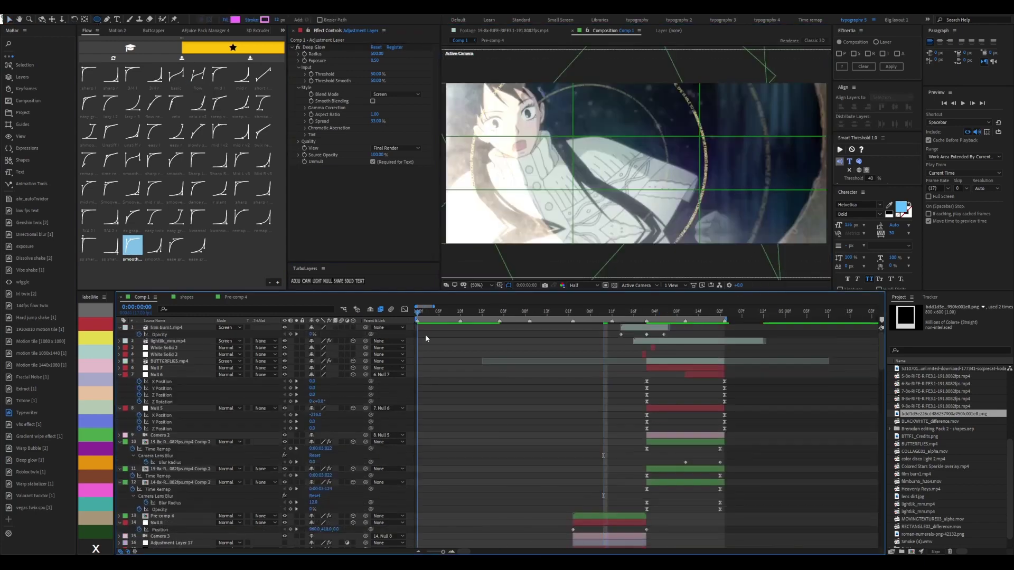
{"action": "key", "text": "space"}
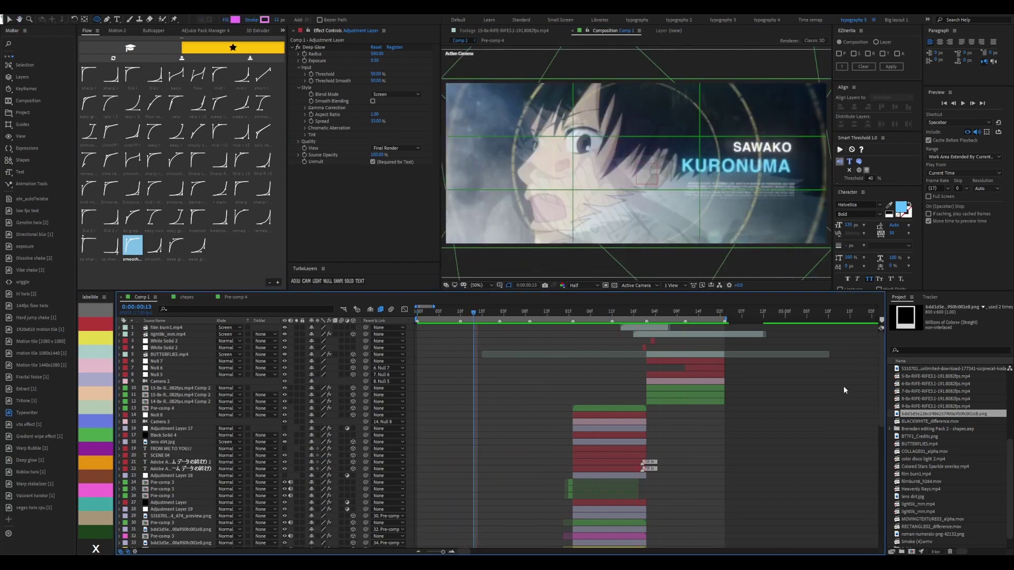
Scrub through the frames between 03:07 and 03:10 to review the glow
{"action": "key", "text": "v"}
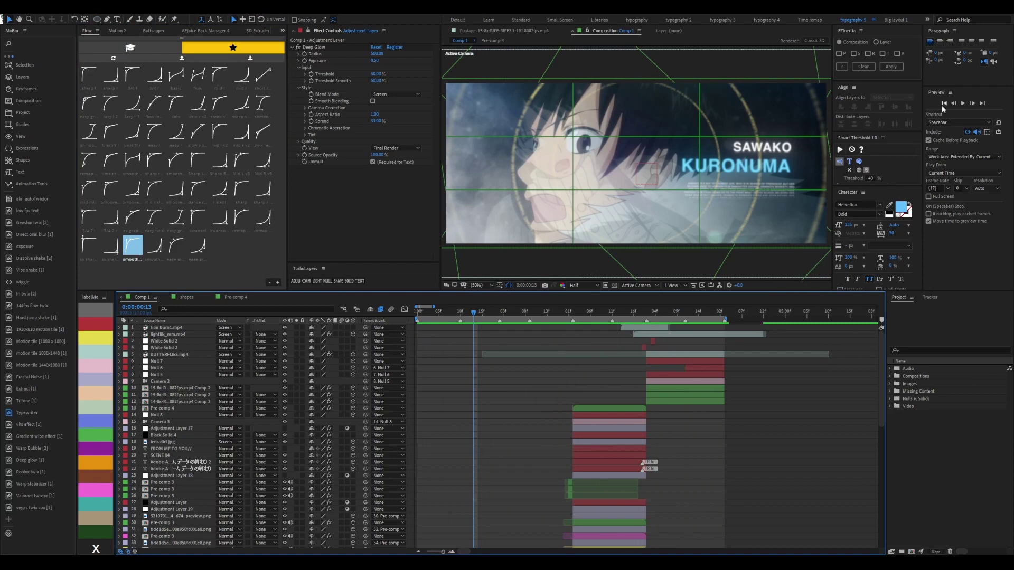
{"action": "scroll", "coordinate": [602, 402], "scroll_direction": "down", "scroll_amount": 10}
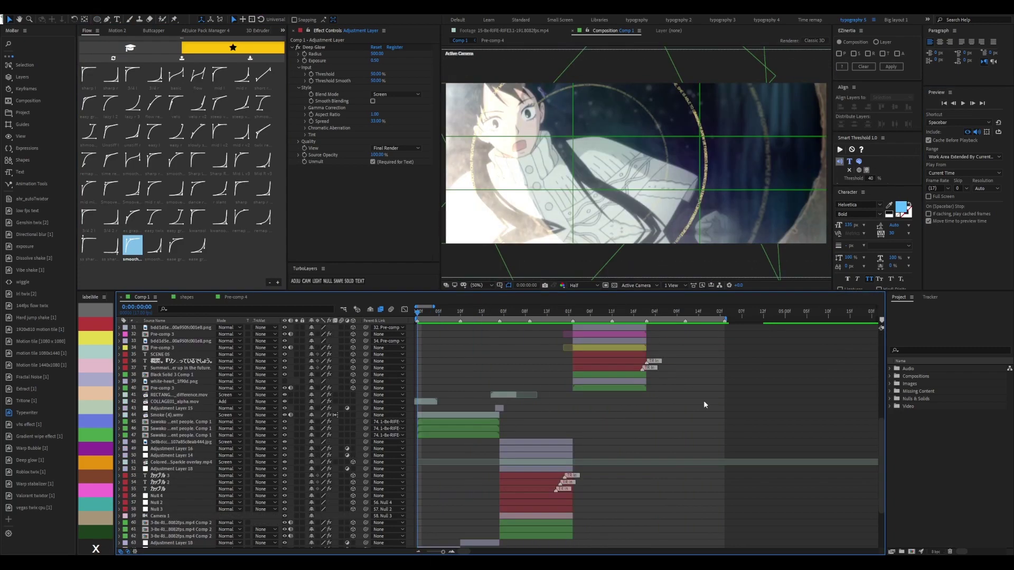
{"action": "scroll", "coordinate": [471, 396], "scroll_direction": "down", "scroll_amount": 3}
{"action": "scroll", "coordinate": [747, 414], "scroll_direction": "up", "scroll_amount": 7}
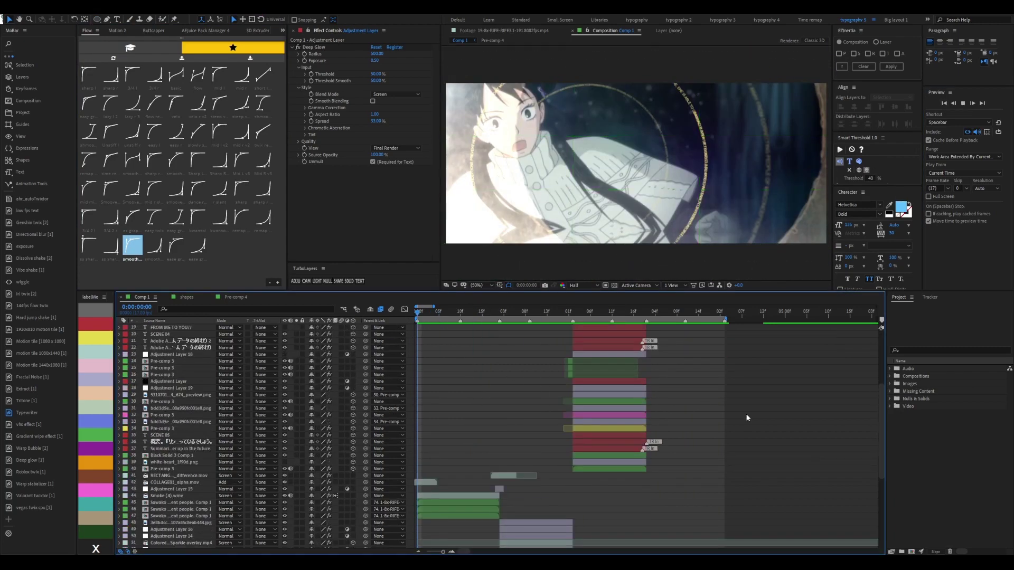
{"action": "mouse_move", "coordinate": [634, 312]}
{"action": "left_mouse_down"}
{"action": "mouse_move", "coordinate": [681, 312]}
{"action": "mouse_move", "coordinate": [627, 361]}
{"action": "left_mouse_up"}
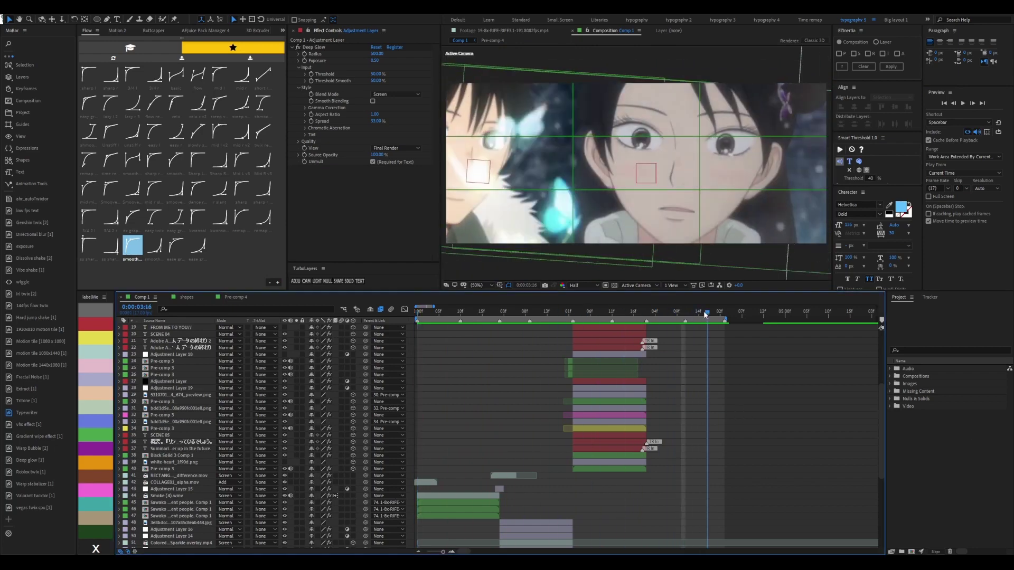
{"action": "scroll", "coordinate": [470, 350], "scroll_direction": "up", "scroll_amount": 6}
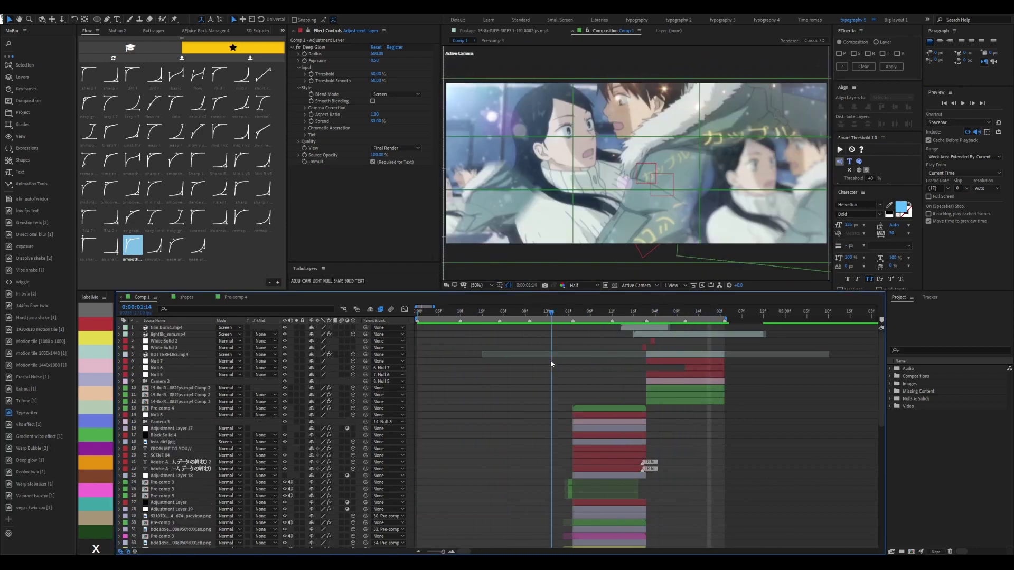
{"action": "mouse_move", "coordinate": [626, 361]}
{"action": "left_mouse_down"}
{"action": "mouse_move", "coordinate": [669, 362]}
{"action": "mouse_move", "coordinate": [657, 360]}
{"action": "left_mouse_up"}
Add a black solid with Optical Flares: 3D source, On Transparent, brightness 340, scale 60
{"action": "key", "text": "ctrl+y"}
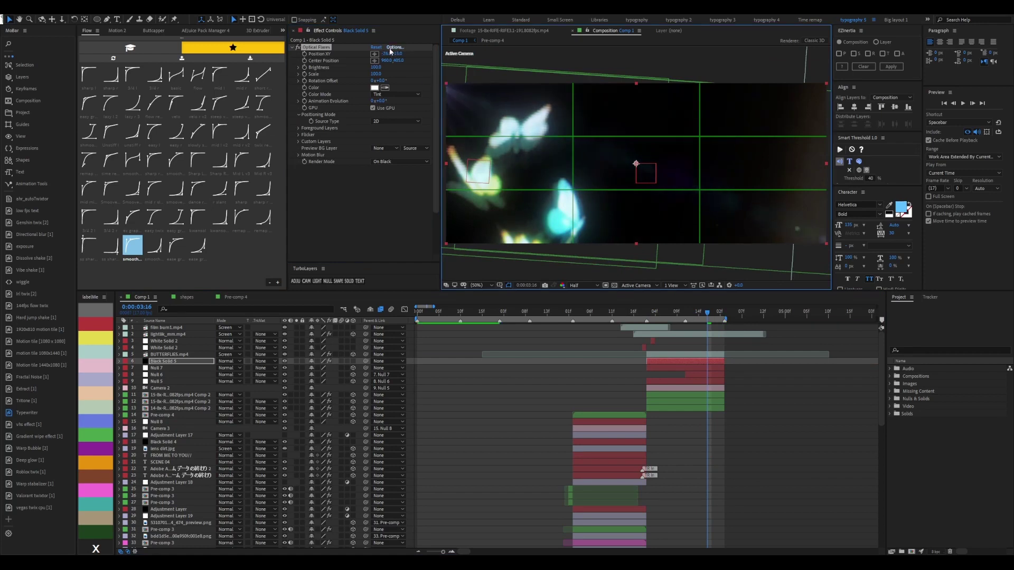
{"action": "scroll", "coordinate": [519, 118], "scroll_direction": "down", "scroll_amount": 1}
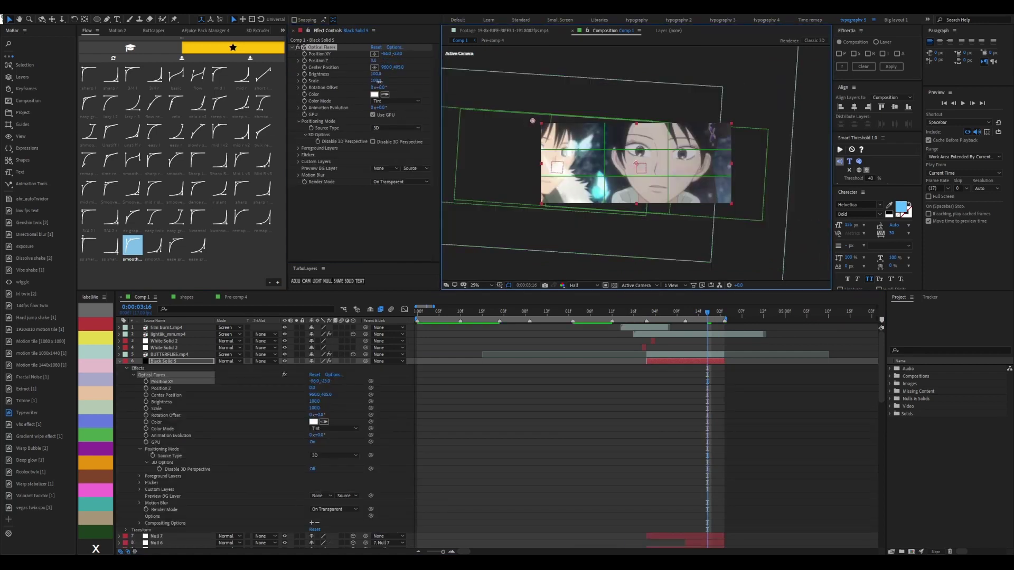
{"action": "left_click_drag", "start_coordinate": [379, 81], "coordinate": [392, 89]}
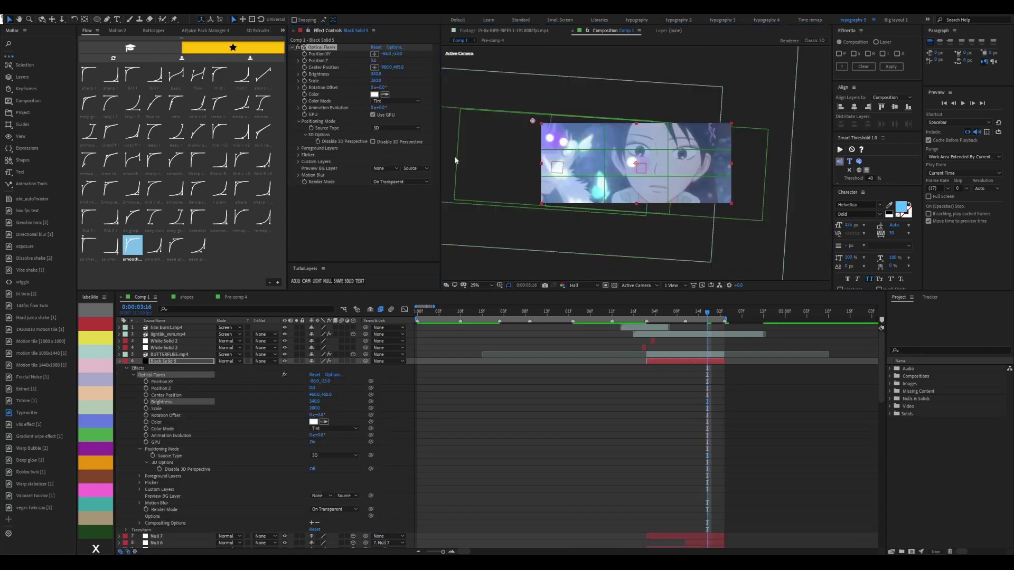
{"action": "key", "text": "period"}
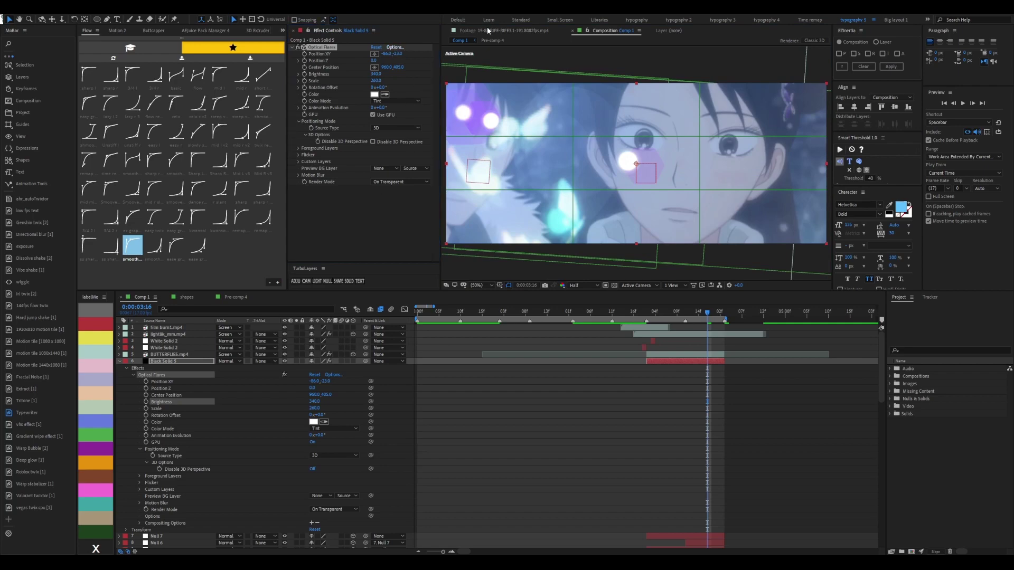
{"action": "key", "text": "comma"}
{"action": "left_click_drag", "start_coordinate": [376, 81], "coordinate": [372, 81]}
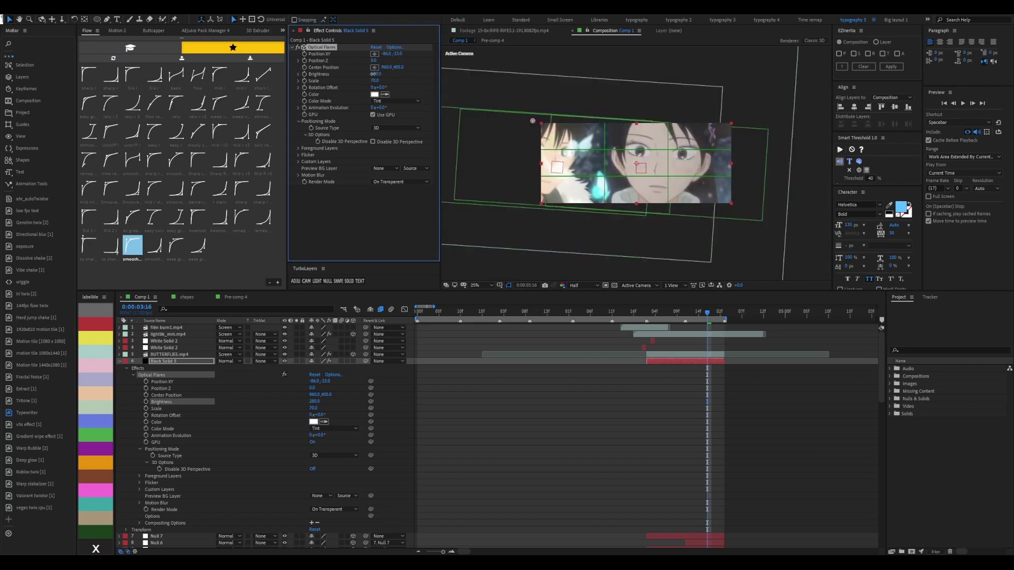
Preview the flare over the footage from near the start of the composition
{"action": "key", "text": "period"}
{"action": "key", "text": "space"}
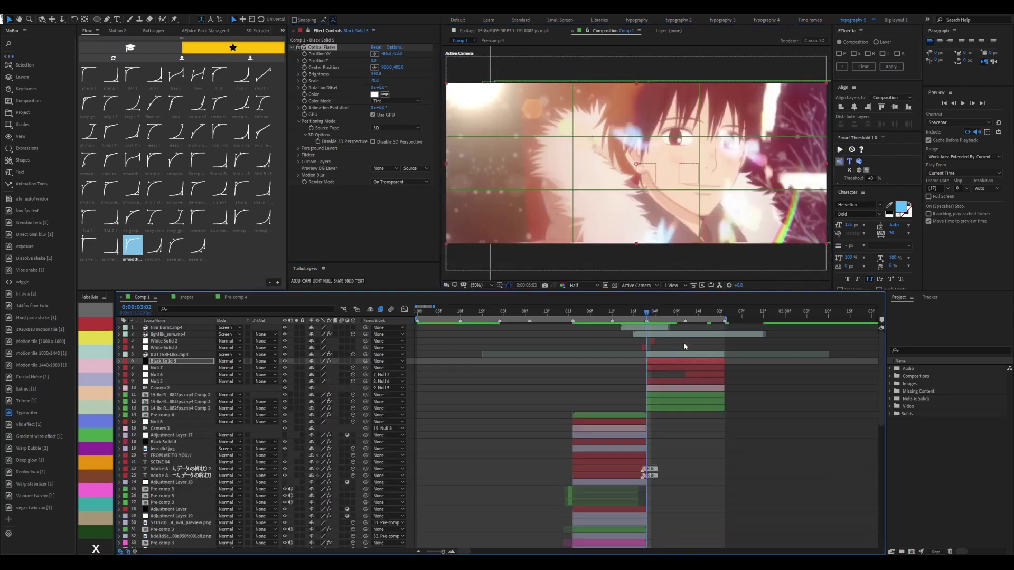
{"action": "key", "text": "space"}
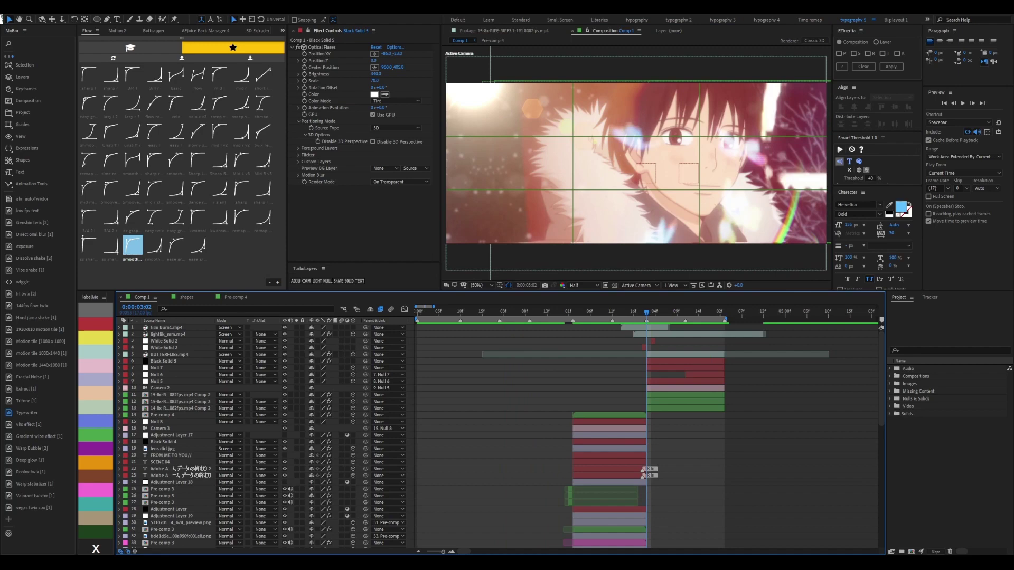
{"action": "left_click", "coordinate": [567, 312]}
{"action": "key", "text": "space"}
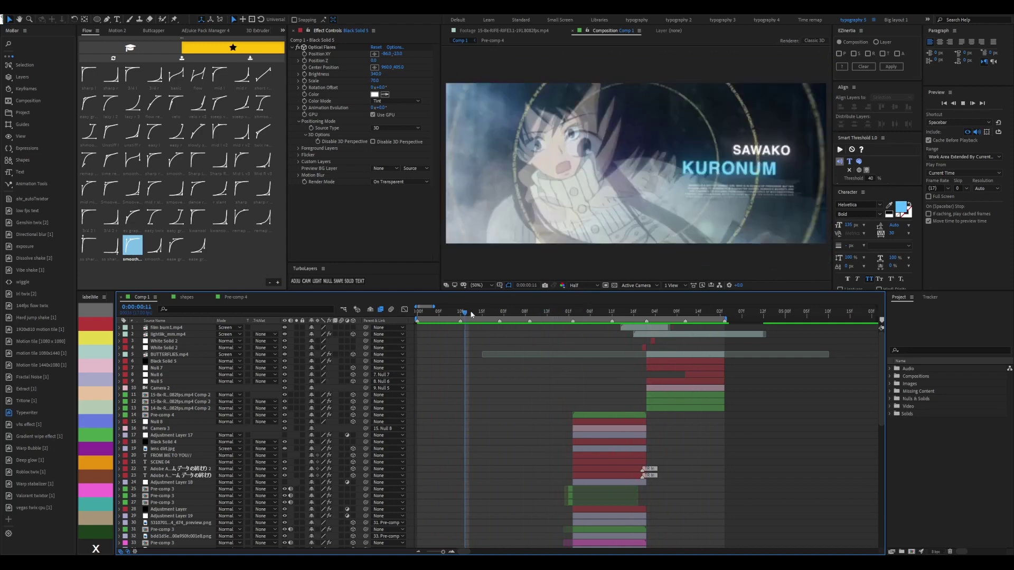
Inspect Adjustment Layer 16's flare settings, then preview Comp 1 from 0:00:00:16
{"action": "left_click", "coordinate": [522, 312]}
{"action": "scroll", "coordinate": [522, 460], "scroll_direction": "down", "scroll_amount": 5}
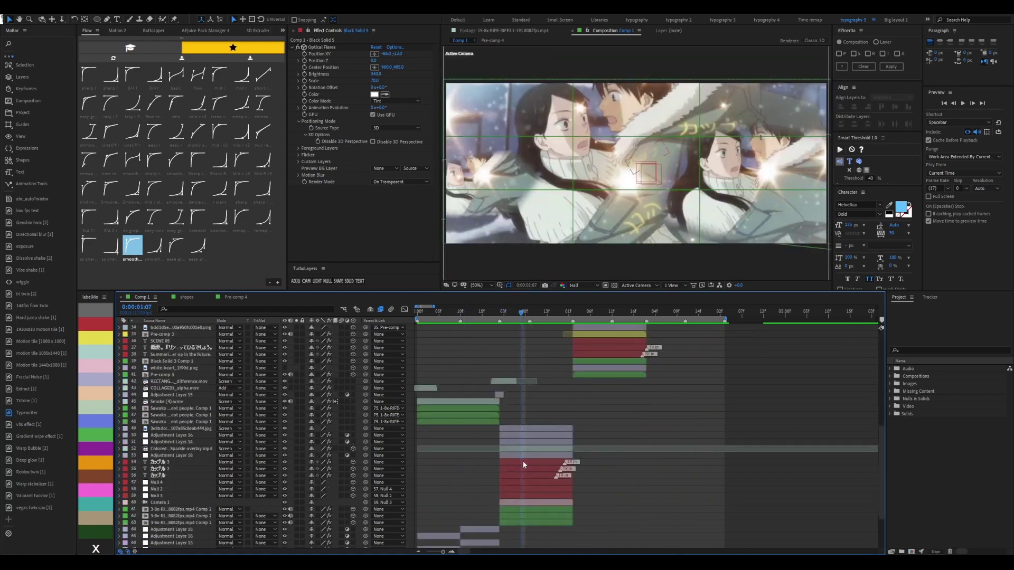
{"action": "left_click", "coordinate": [534, 437]}
{"action": "left_click", "coordinate": [354, 434]}
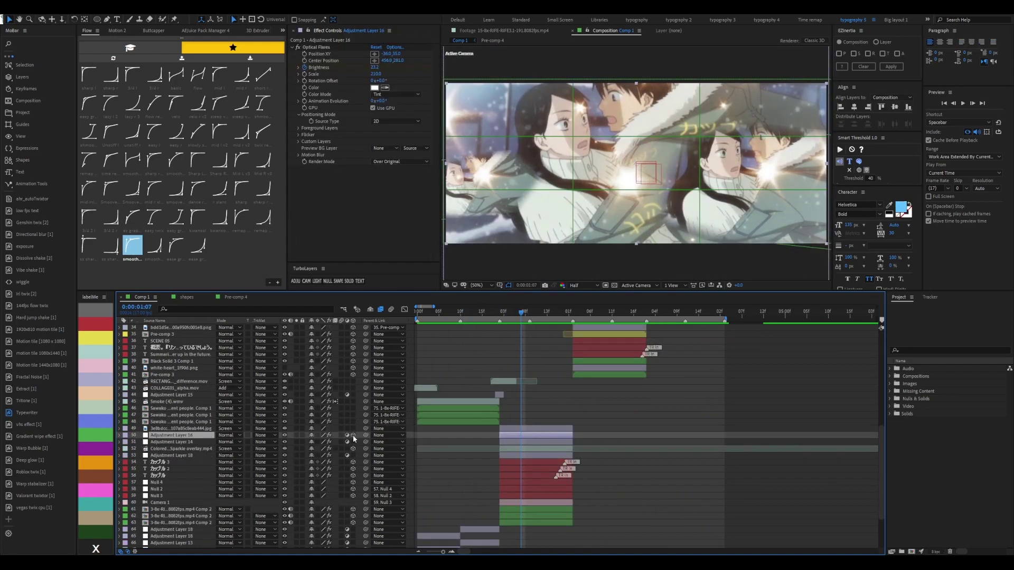
{"action": "left_click", "coordinate": [487, 312]}
{"action": "key", "text": "space"}
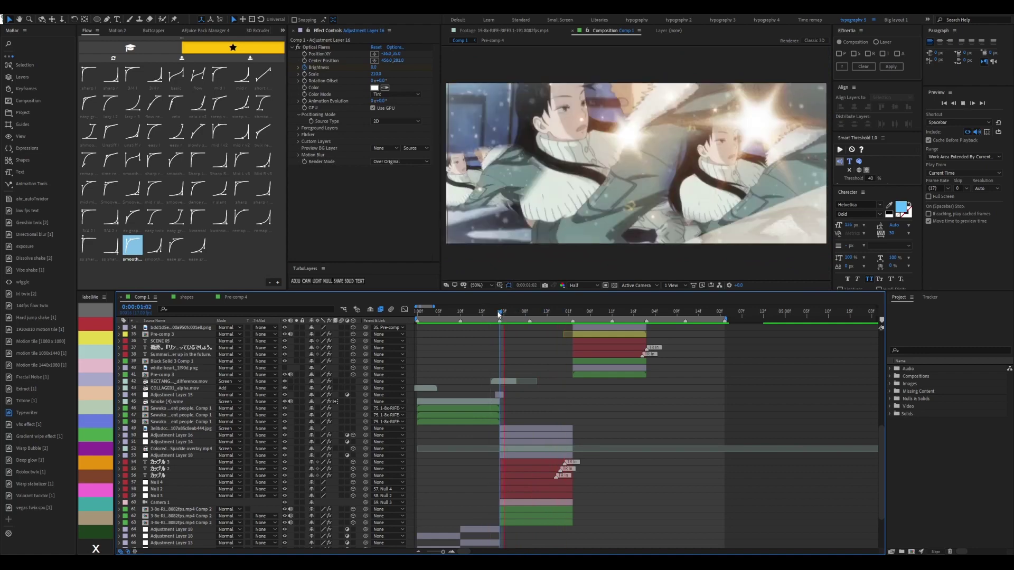
Open the Comp 2 clip composition, then return to the Comp 1 holding Pre-comp 5
{"action": "double_click", "coordinate": [547, 400]}
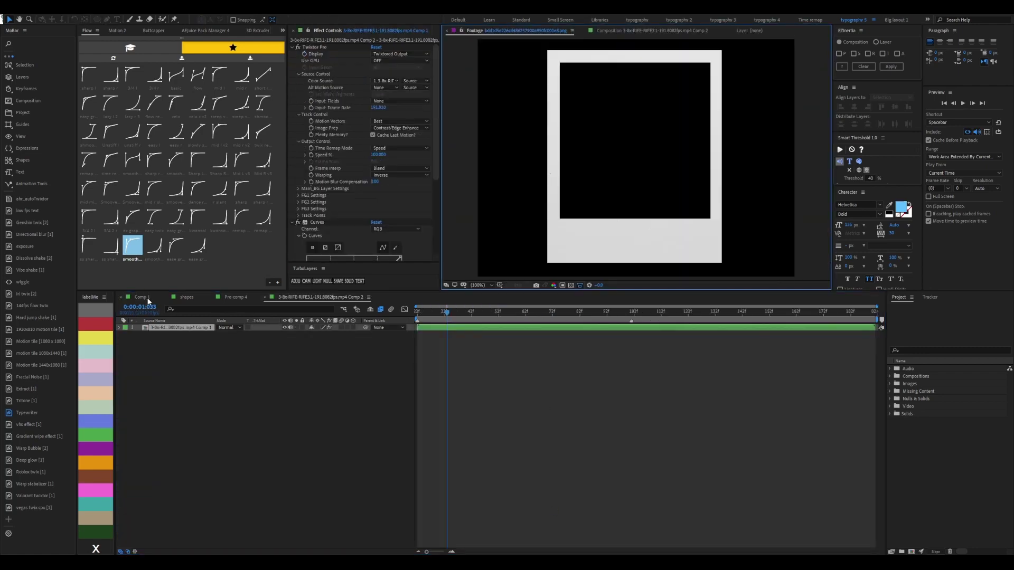
{"action": "left_click", "coordinate": [431, 365]}
{"action": "left_click", "coordinate": [140, 299]}
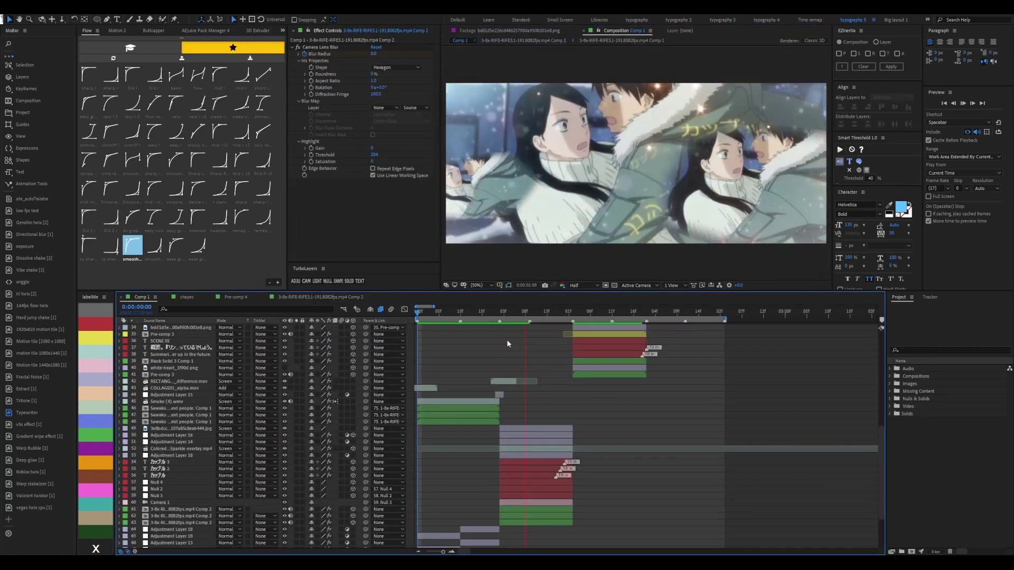
{"action": "key", "text": "space"}
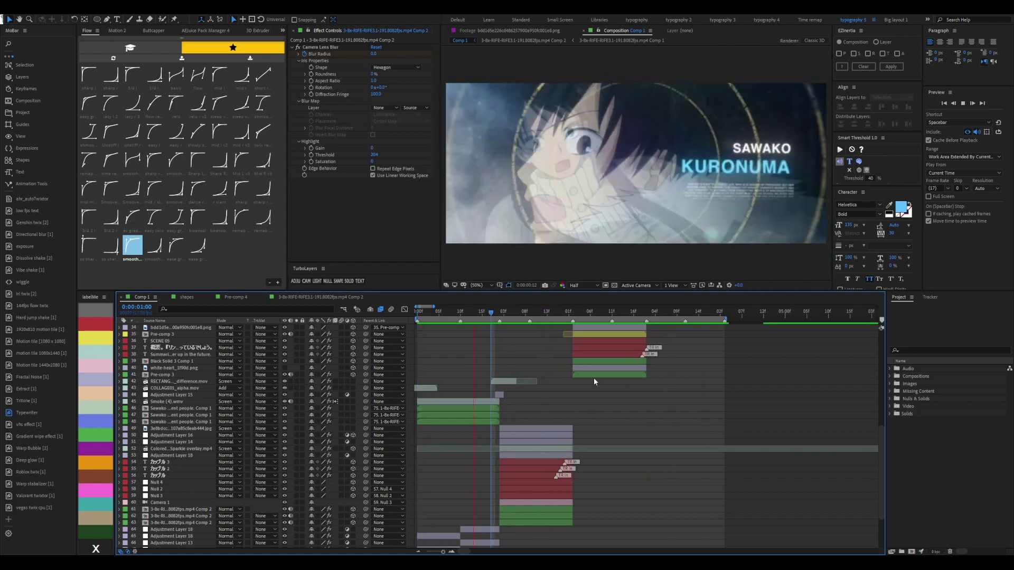
{"action": "scroll", "coordinate": [577, 315], "scroll_direction": "up", "scroll_amount": 5}
{"action": "scroll", "coordinate": [576, 315], "scroll_direction": "up", "scroll_amount": 6}
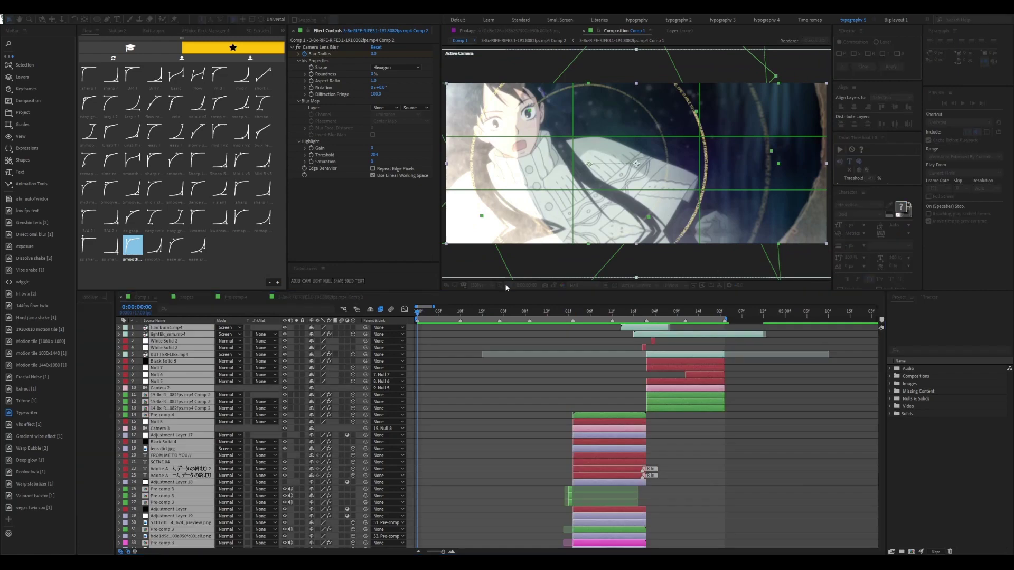
{"action": "left_click", "coordinate": [506, 287]}
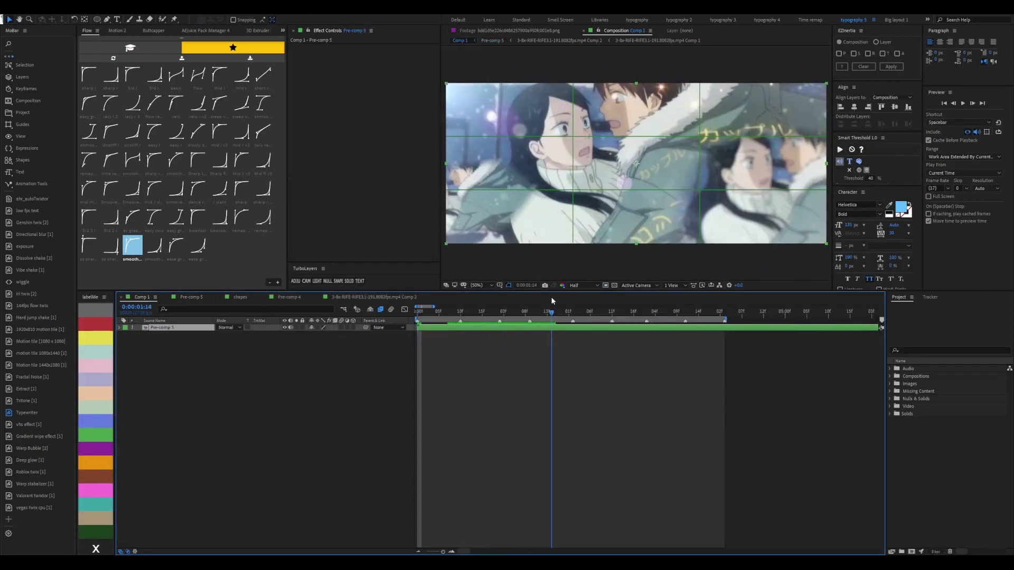
Preview Comp 1, then choose and apply a Looks grade on Adjustment Layer 20
{"action": "left_click", "coordinate": [568, 325]}
{"action": "key", "text": "space"}
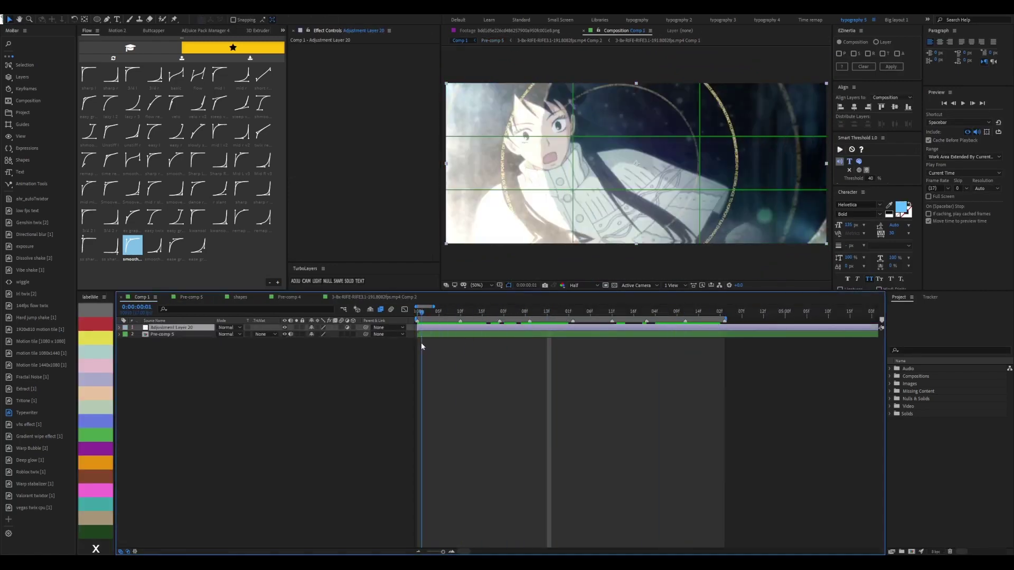
{"action": "key", "text": "space"}
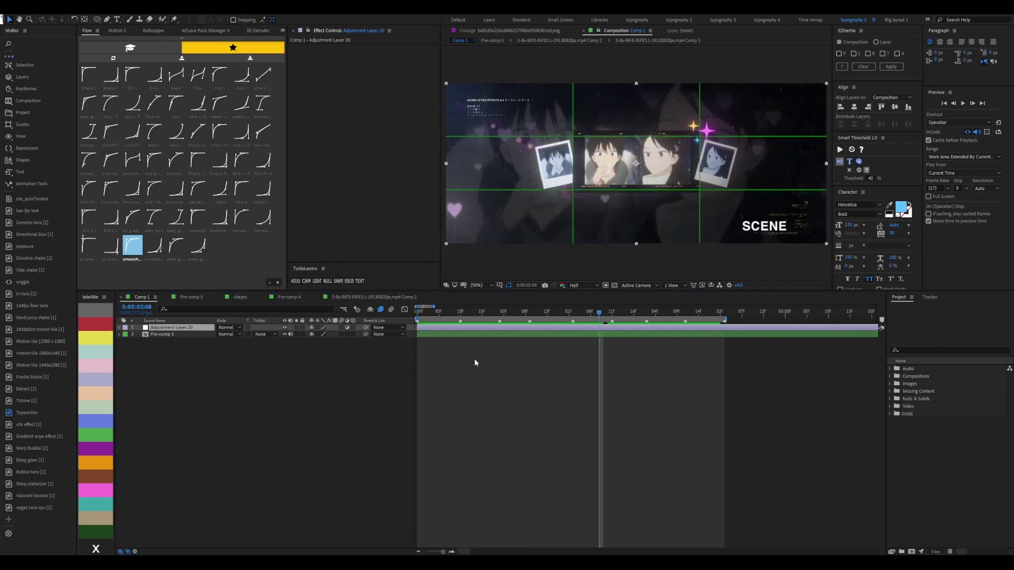
{"action": "left_click", "coordinate": [314, 95]}
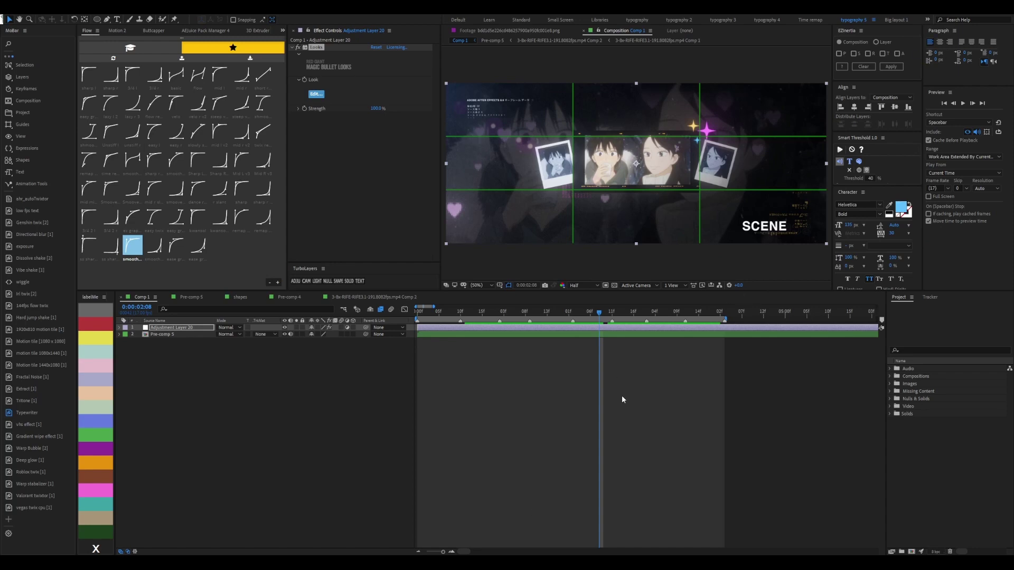
{"action": "left_click", "coordinate": [584, 344]}
{"action": "key", "text": "Page_Down"}
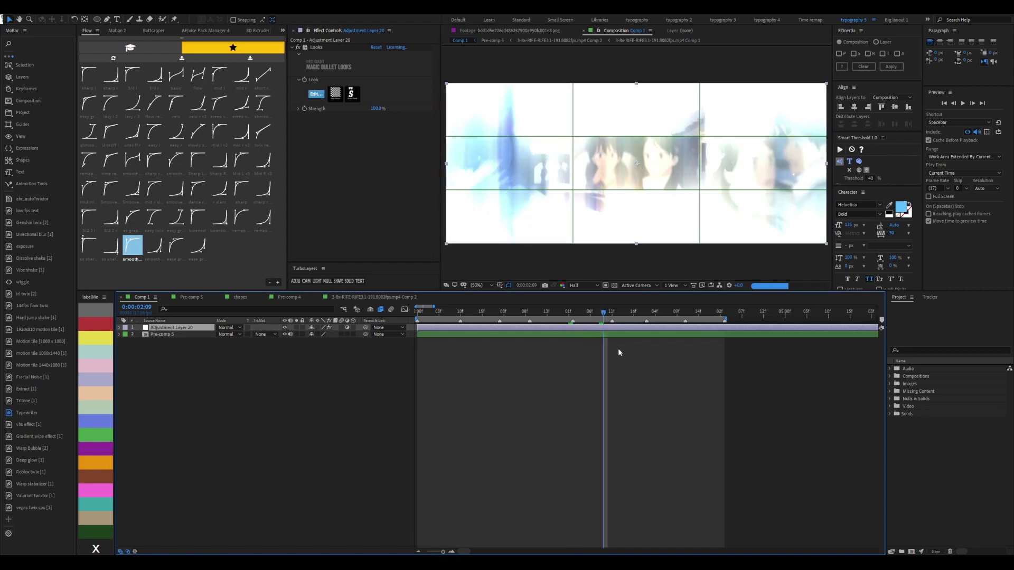
Duplicate Adjustment Layer 20, delete the extra copy, and open Pre-comp 5 at 0:00:03:01
{"action": "left_click", "coordinate": [601, 326]}
{"action": "key", "text": "ctrl+d"}
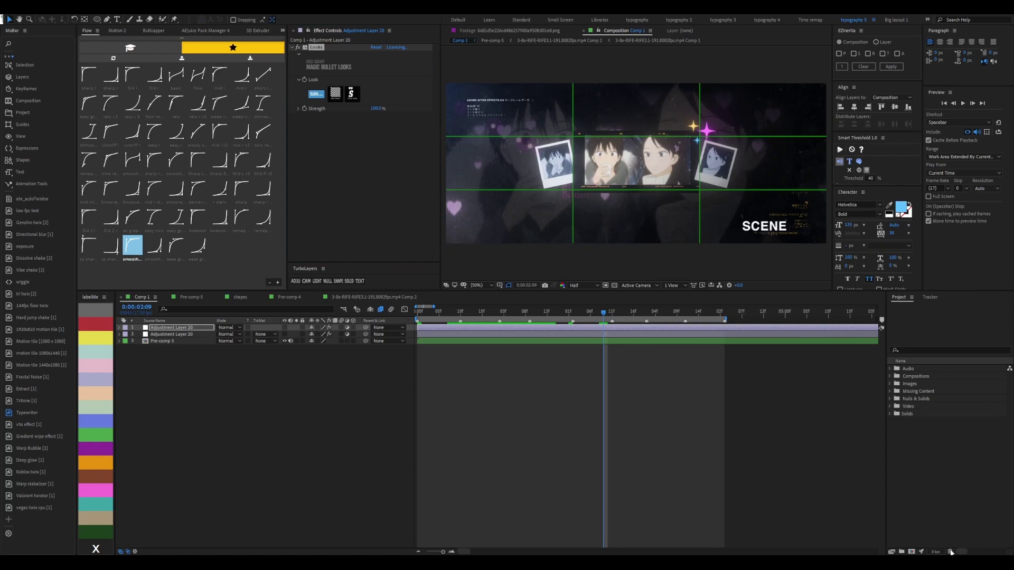
{"action": "key", "text": "Delete"}
{"action": "left_click_drag", "start_coordinate": [575, 311], "coordinate": [637, 333]}
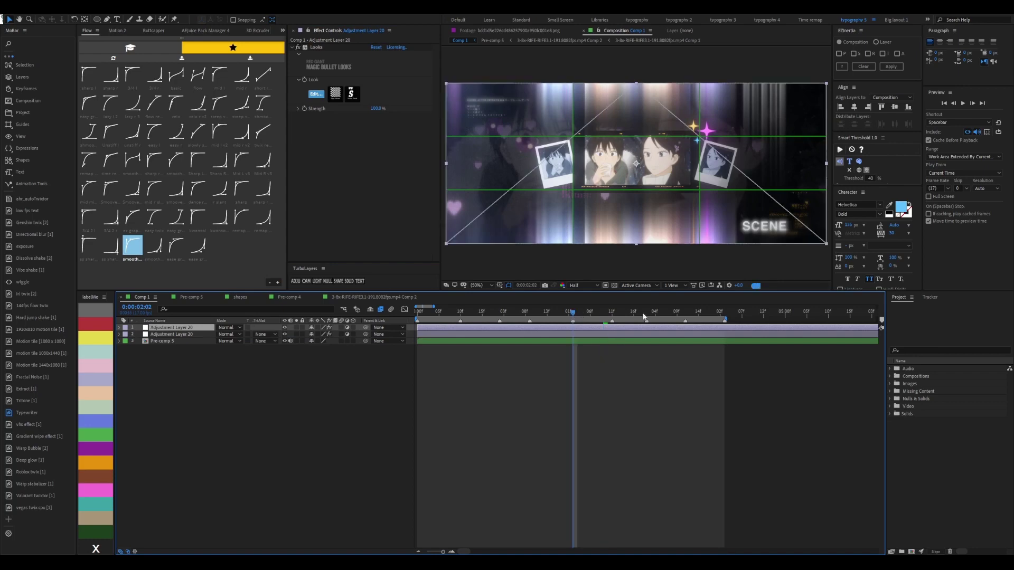
{"action": "double_click", "coordinate": [594, 334]}
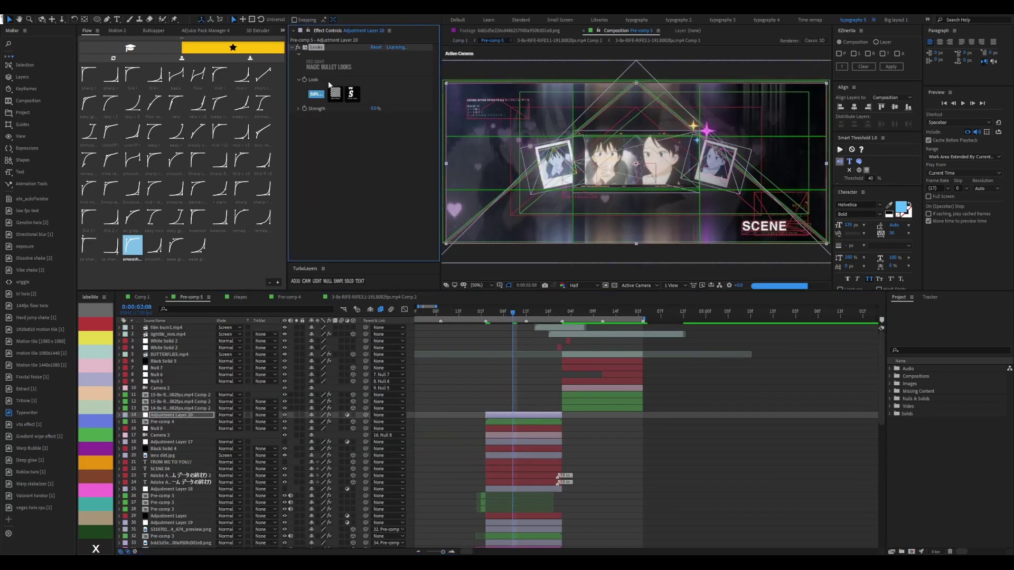
Remove the Looks effect from Pre-comp 5's adjustment layer and preview Comp 1
{"action": "key", "text": "ctrl+shift+e"}
{"action": "left_click", "coordinate": [142, 296]}
{"action": "key", "text": "space"}
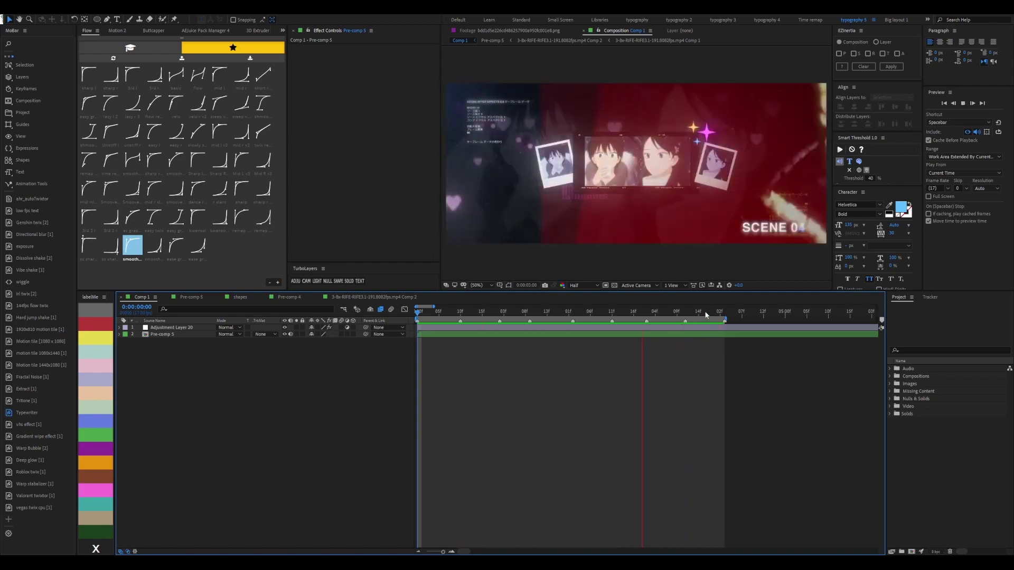
{"action": "left_click", "coordinate": [192, 296]}
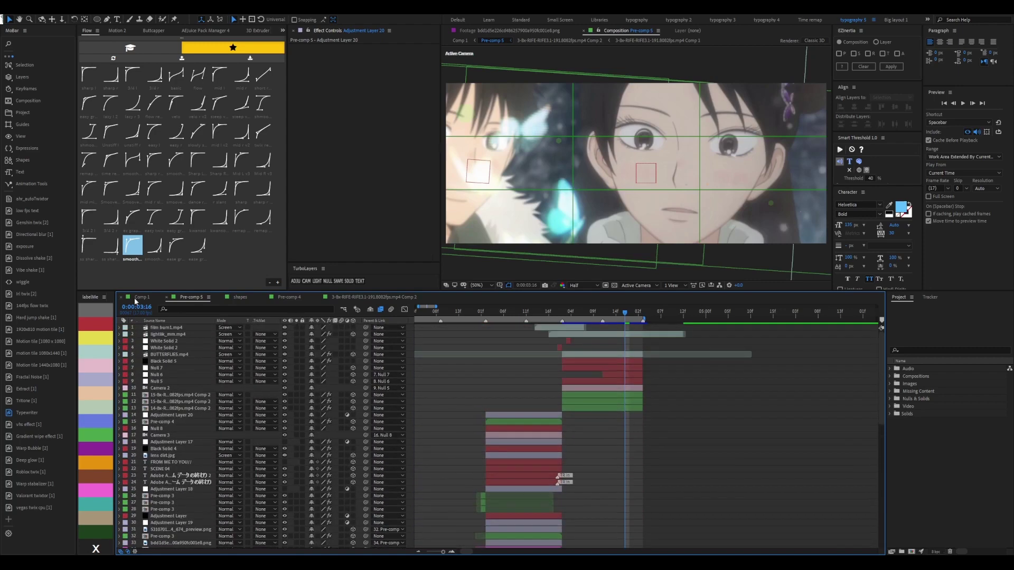
{"action": "left_click", "coordinate": [141, 297]}
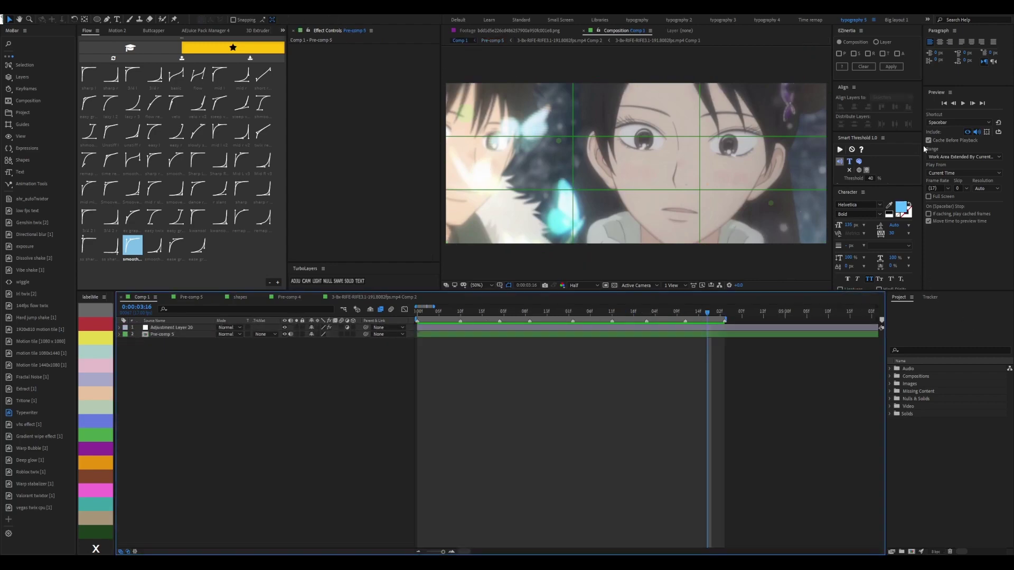
{"action": "key", "text": "Home"}
Move the playhead back to 0 and set the viewer resolution to Full
{"action": "left_click", "coordinate": [631, 315]}
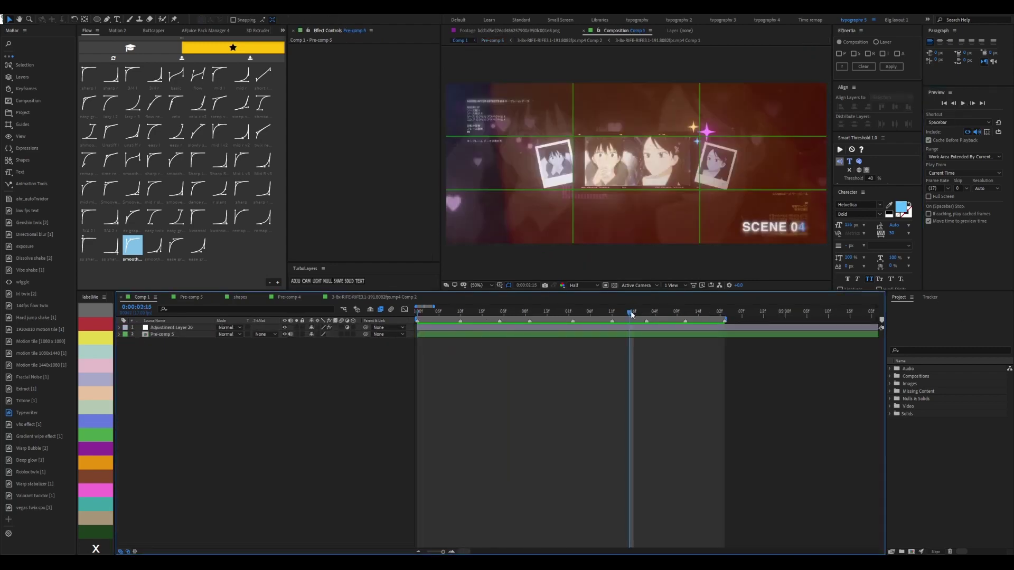
{"action": "left_click_drag", "start_coordinate": [632, 315], "coordinate": [418, 312]}
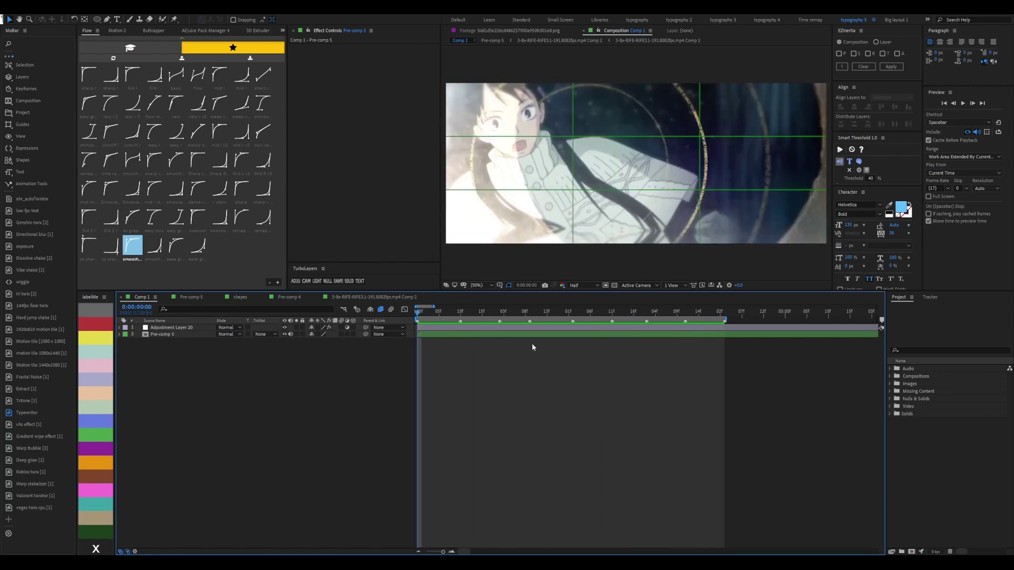
{"action": "left_click", "coordinate": [575, 286]}
{"action": "left_click", "coordinate": [578, 302]}
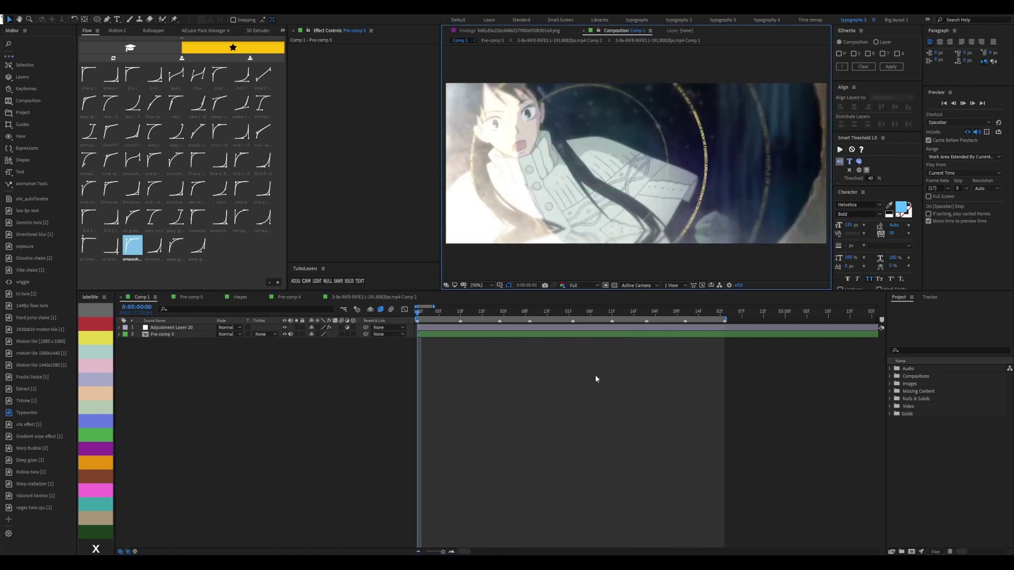
{"action": "key", "text": "space"}
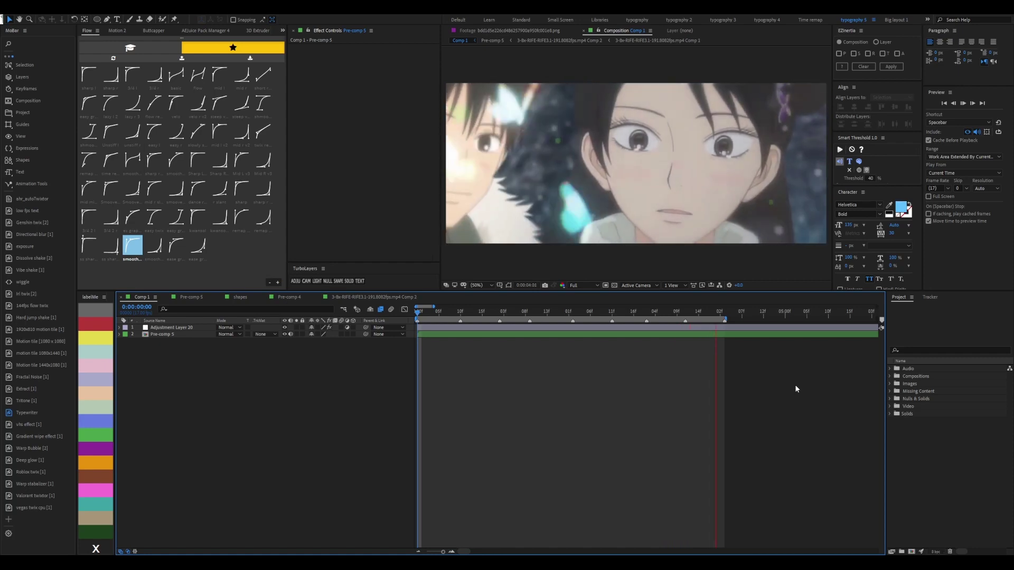
{"action": "key", "text": "space"}
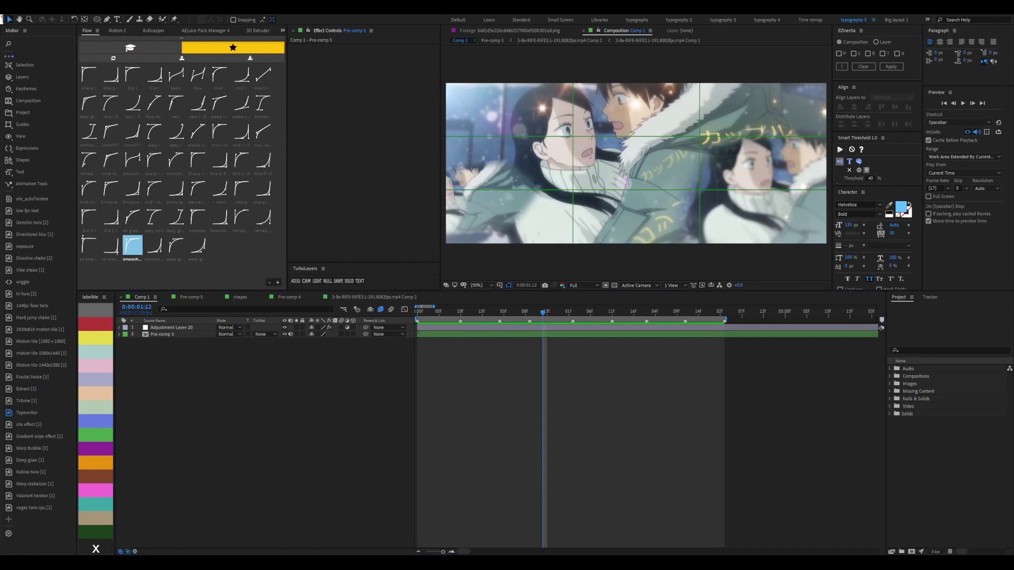
Queue Comp 1, output it to 'mabang buhay - from me to you.mp4', and render
{"action": "left_click", "coordinate": [427, 313]}
{"action": "key", "text": "ctrl+m"}
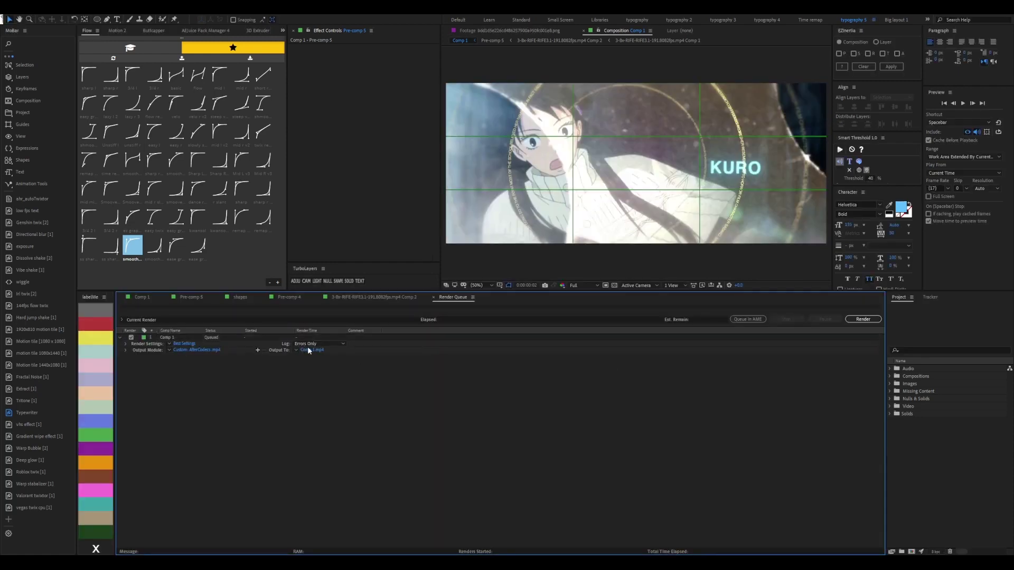
{"action": "left_click", "coordinate": [308, 350]}
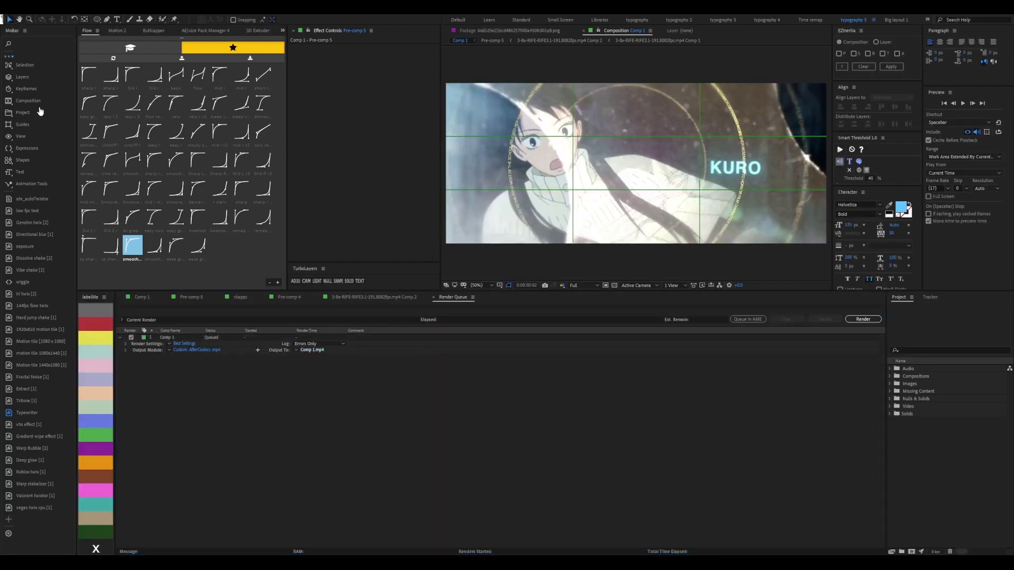
{"action": "left_click", "coordinate": [302, 500]}
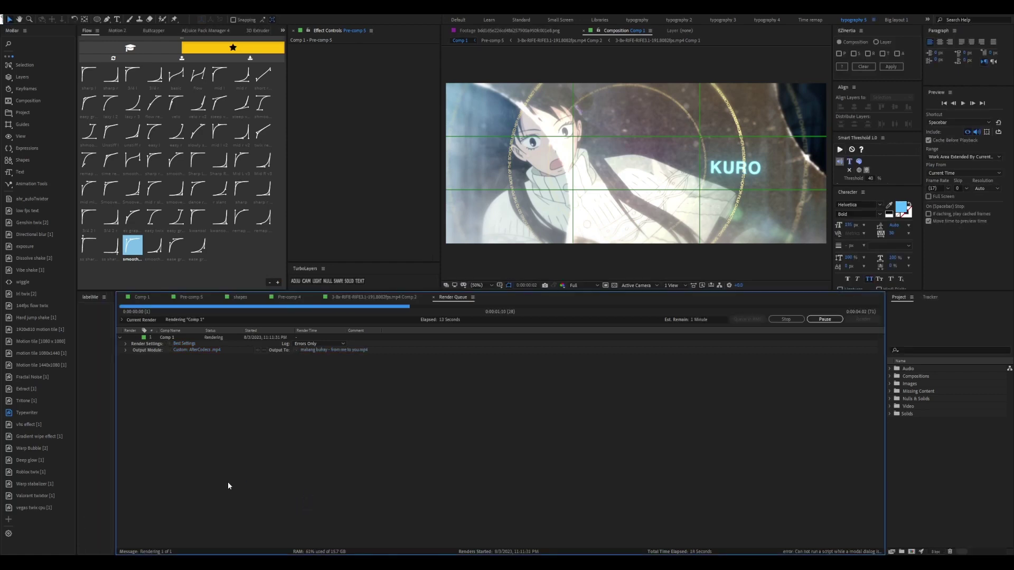
{"action": "left_click", "coordinate": [478, 312]}
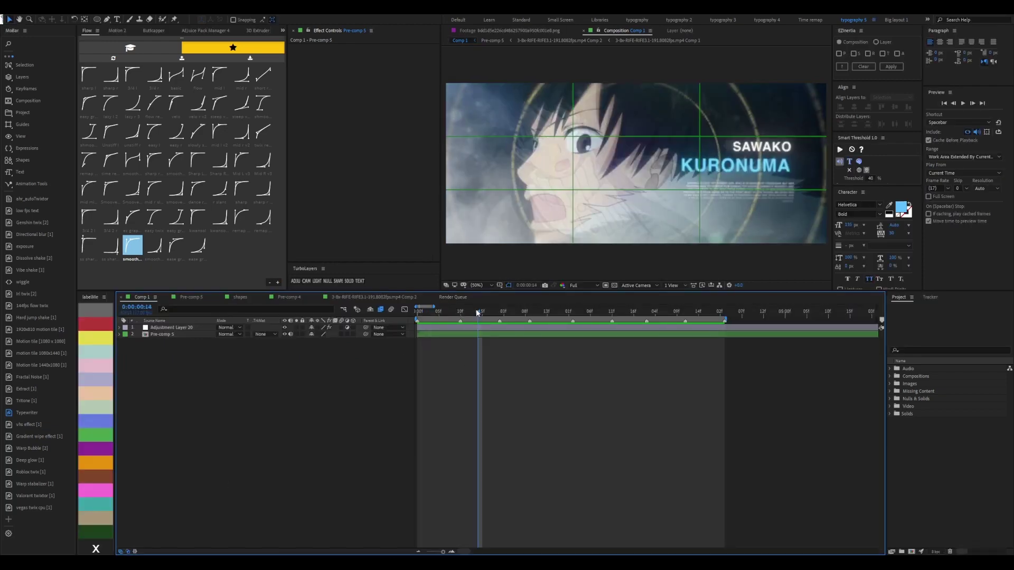